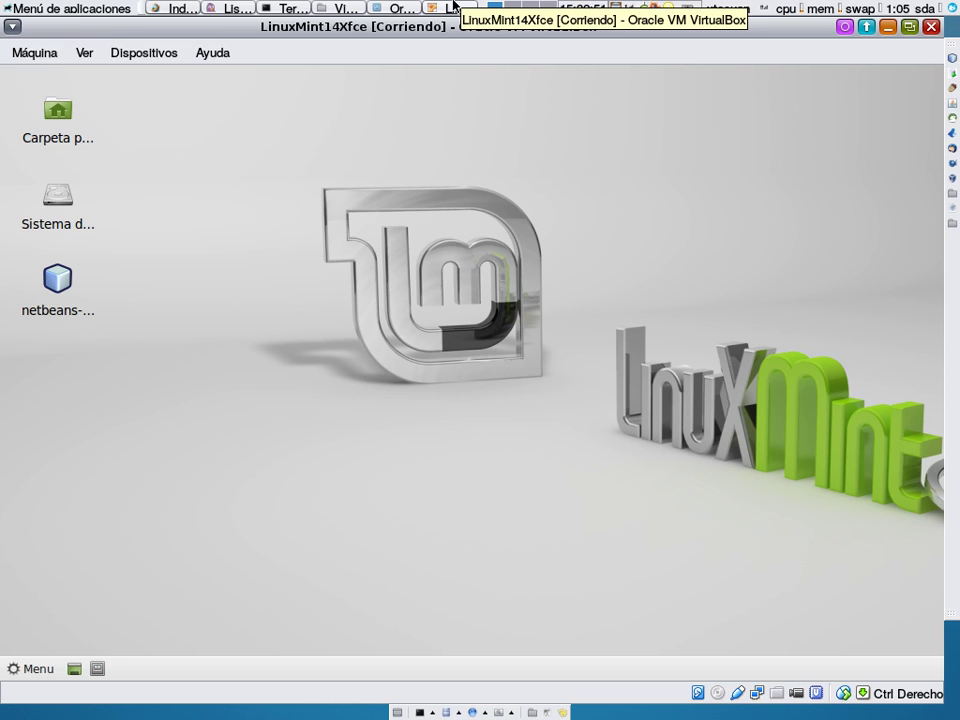
Step: Switch the LinuxMint14Xfce guest display to full-screen mode
key("ctrl+f")
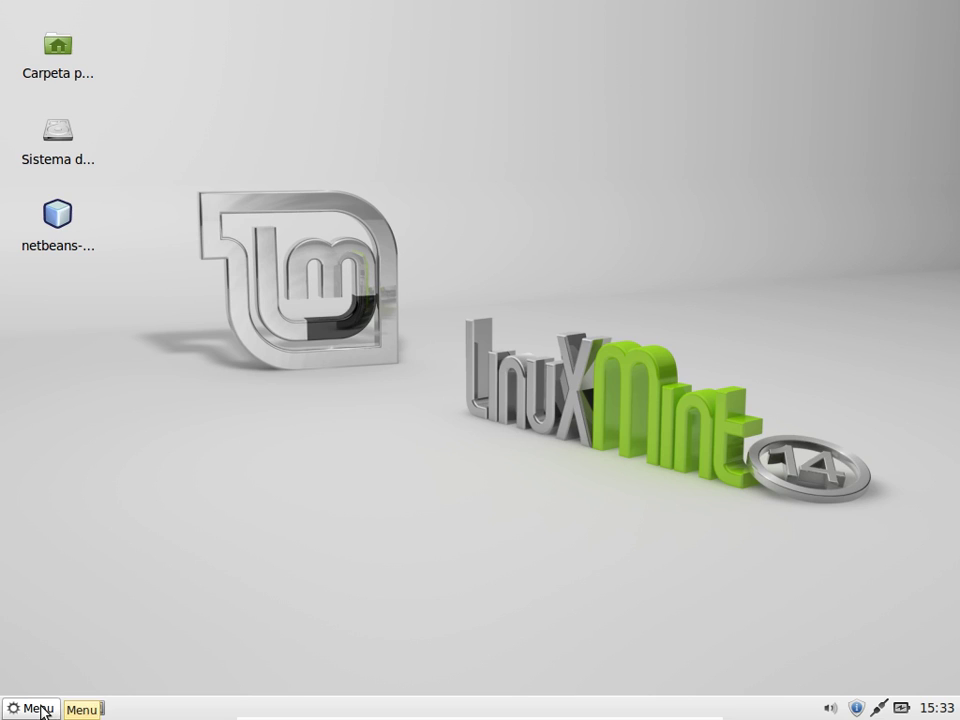
left_click(42, 711)
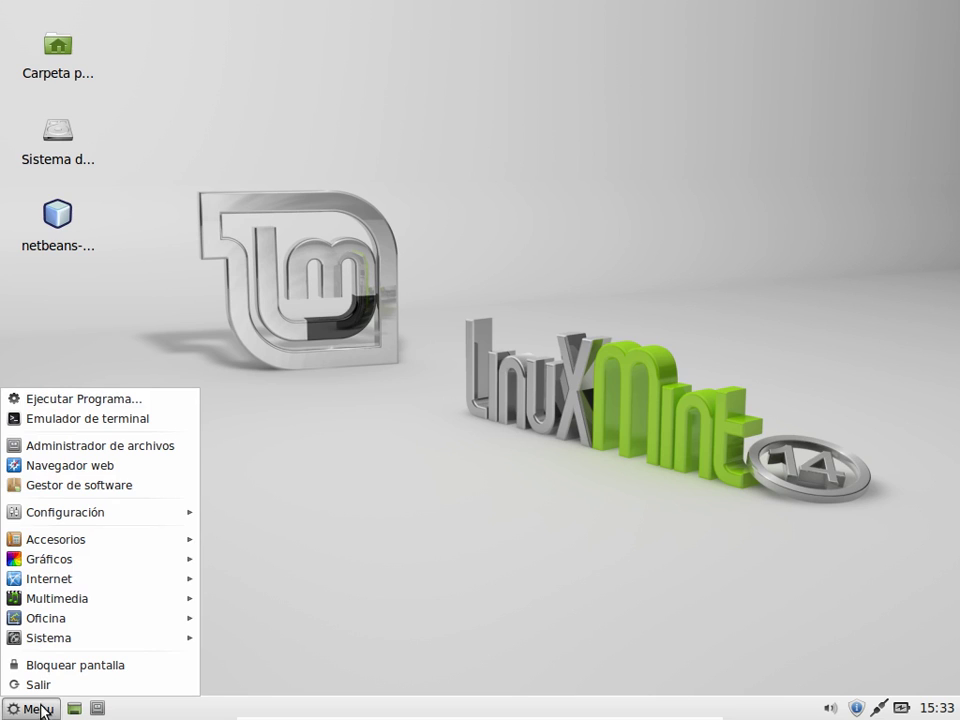
Step: Open Sistema > Red network settings and unlock them with the administrator password
mouse_move(63, 645)
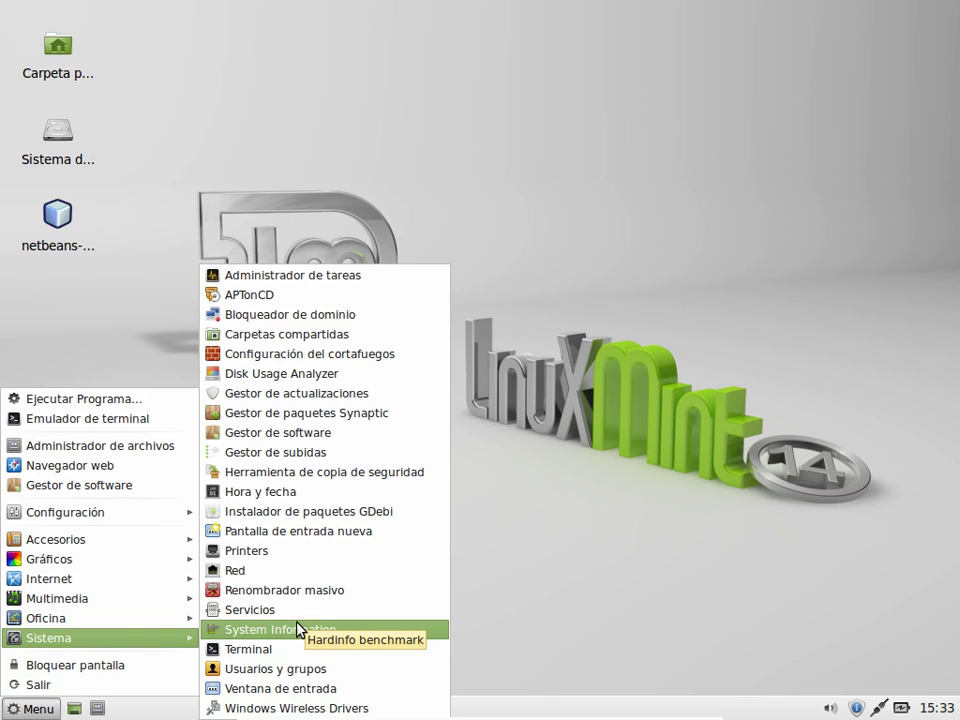
left_click(287, 571)
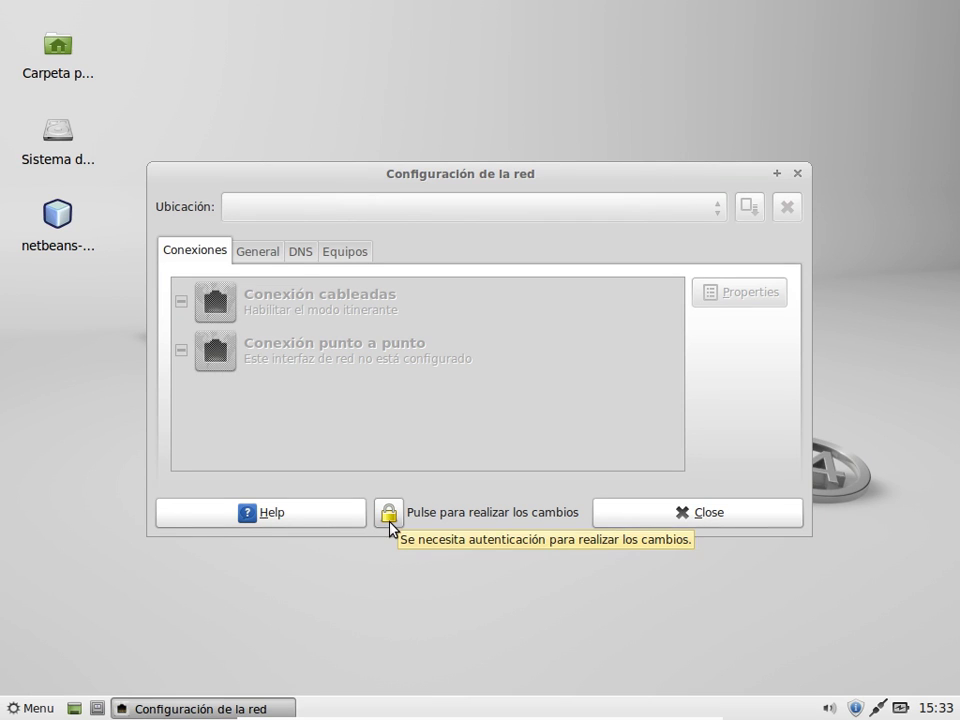
left_click(389, 518)
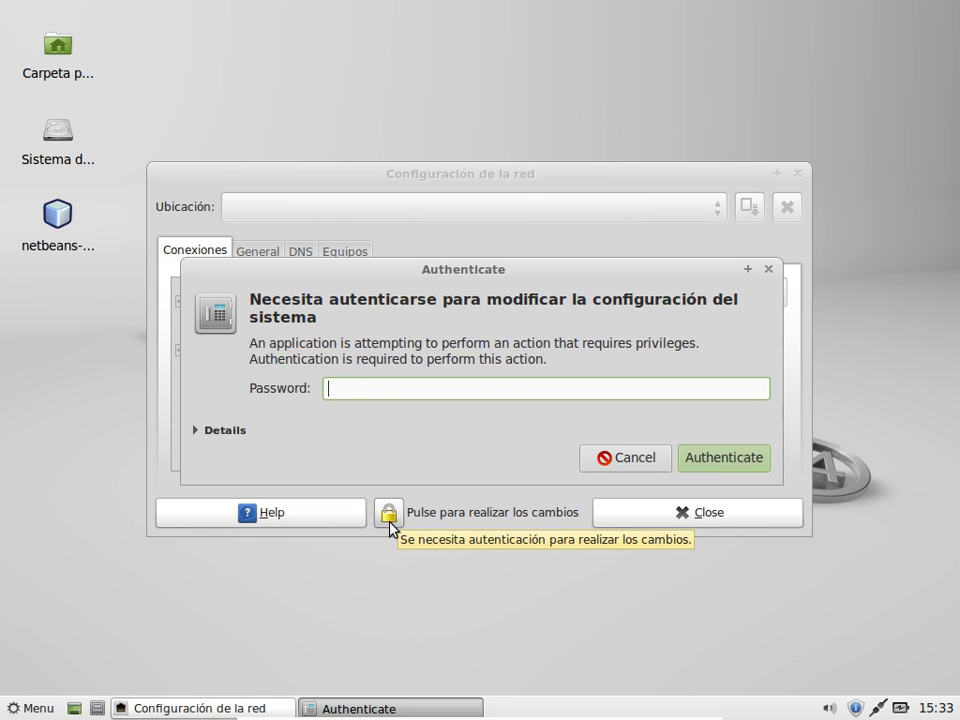
type("*****")
key("BackSpace")
key("BackSpace")
key("BackSpace")
key("BackSpace")
key("BackSpace")
type("********")
key("Return")
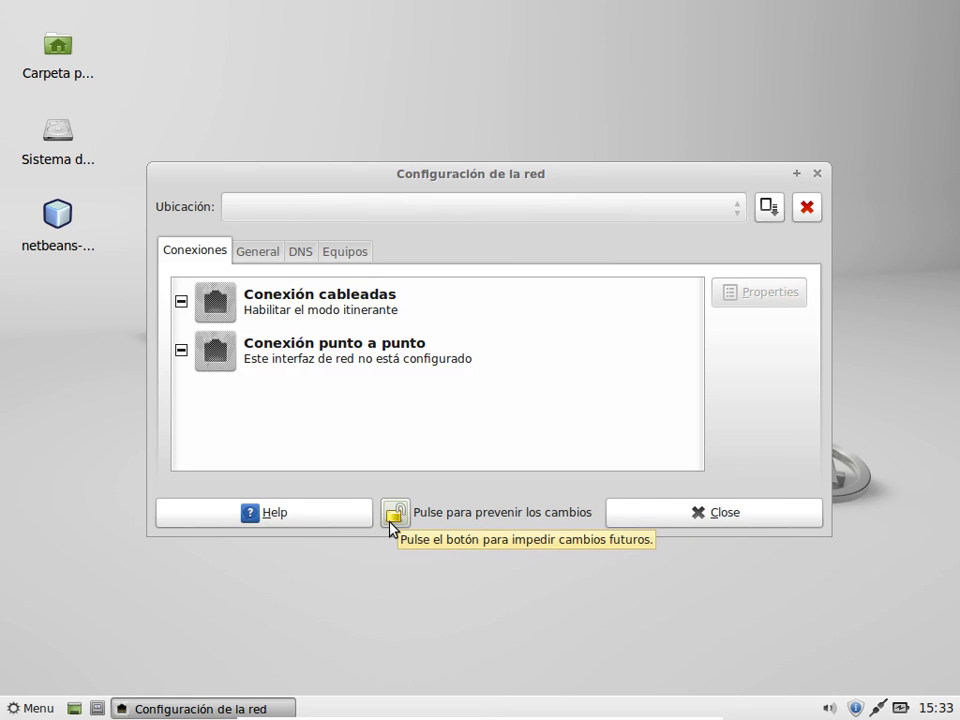
Step: Confirm the General tab shows server name xjavaeemint, then close the network settings window
left_click(252, 252)
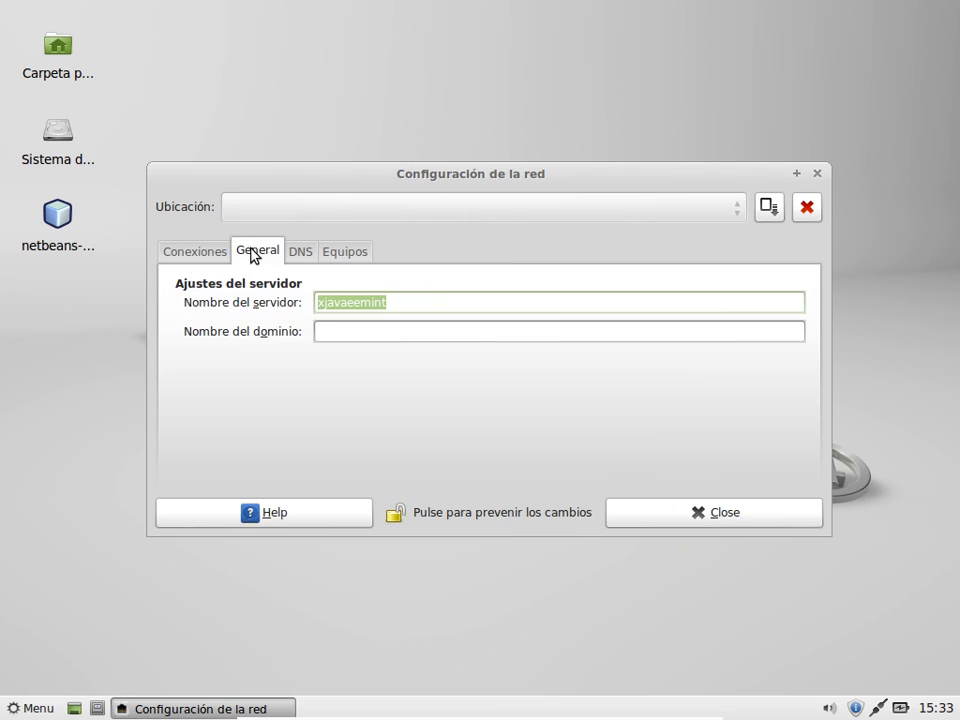
left_click(409, 310)
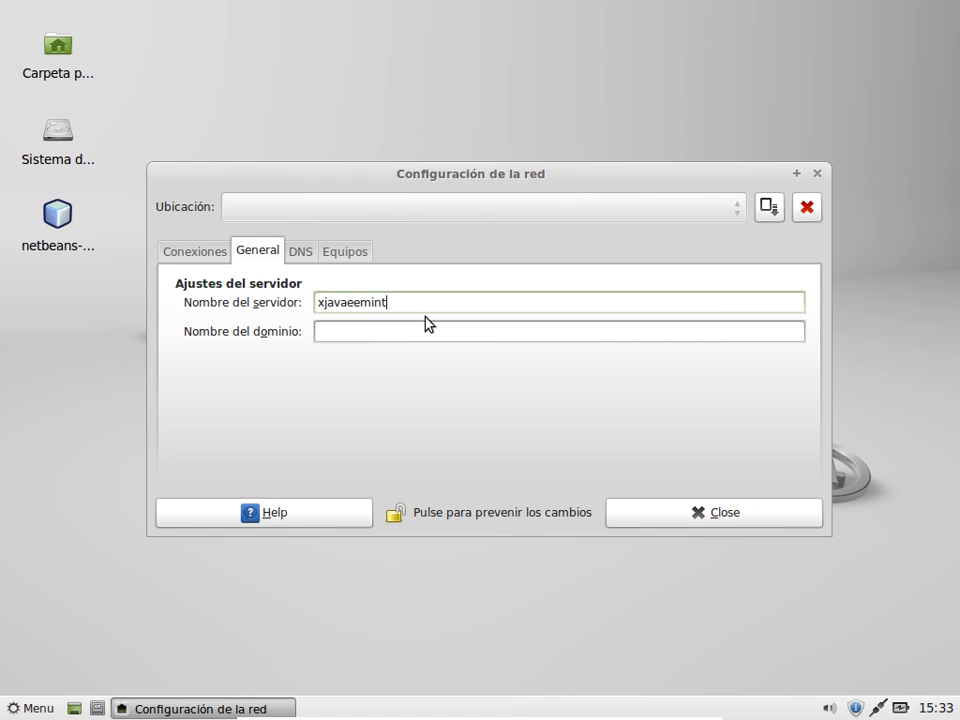
left_click(34, 710)
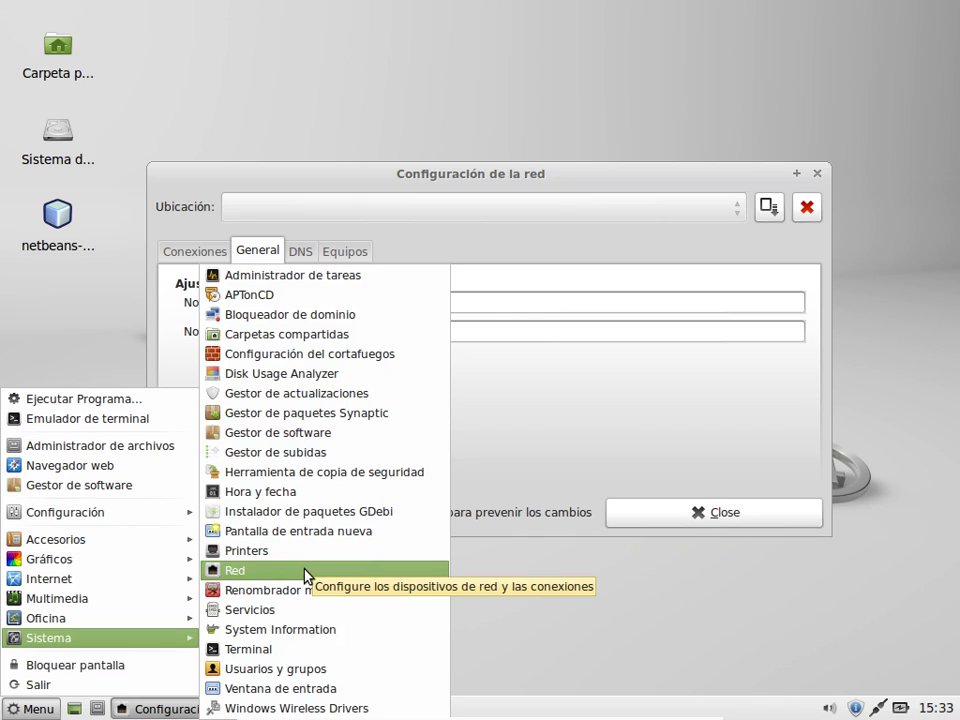
left_click(605, 442)
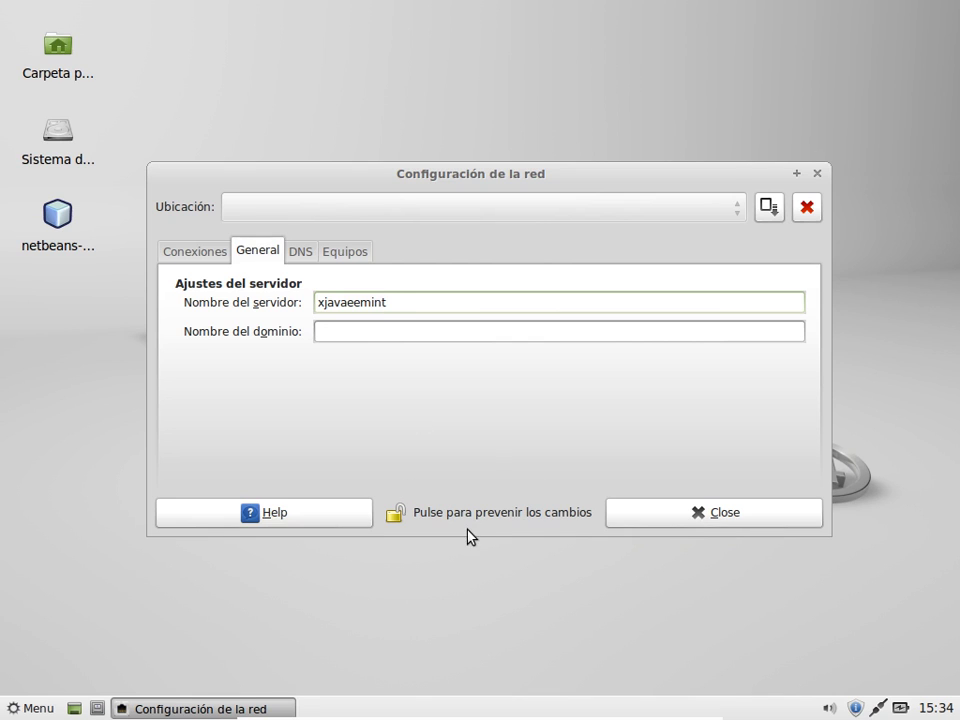
left_click(762, 526)
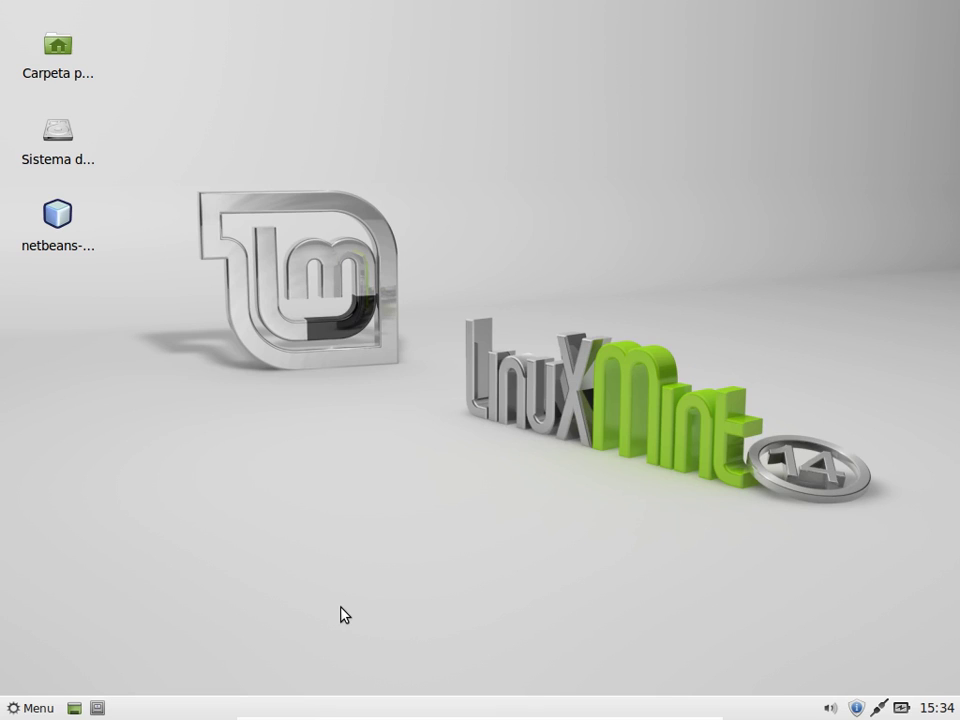
left_click(28, 708)
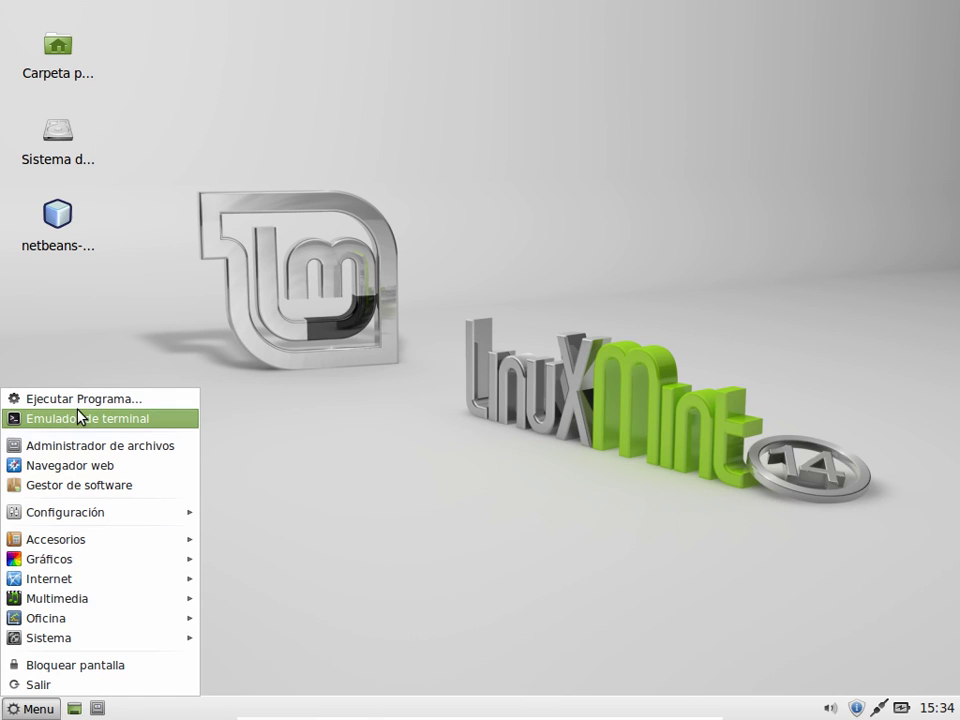
left_click(134, 420)
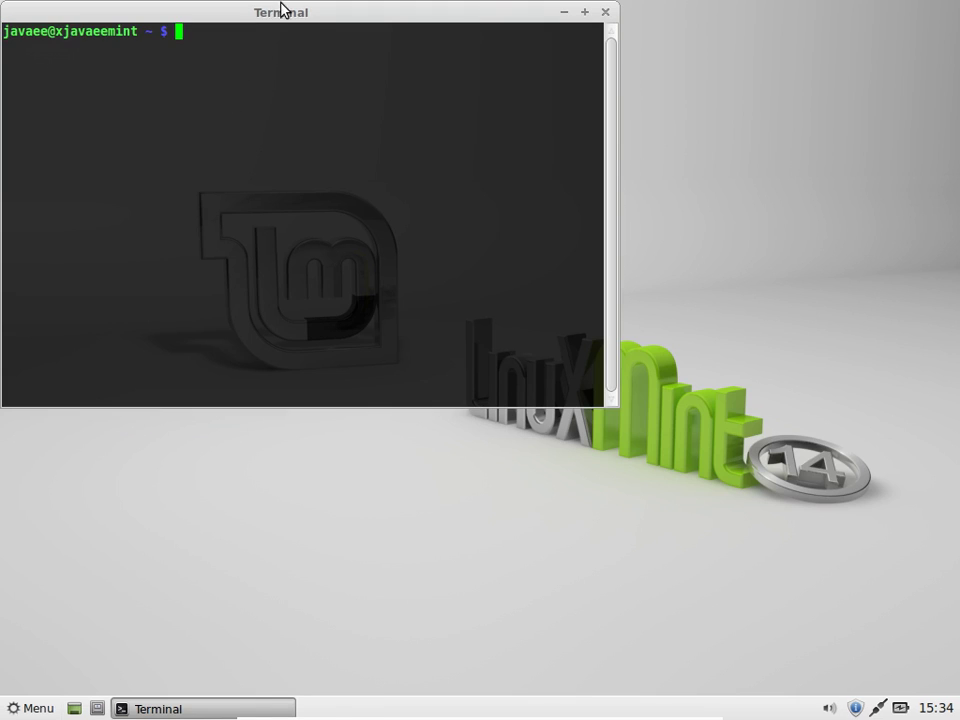
left_click_drag(283, 6, 392, 157)
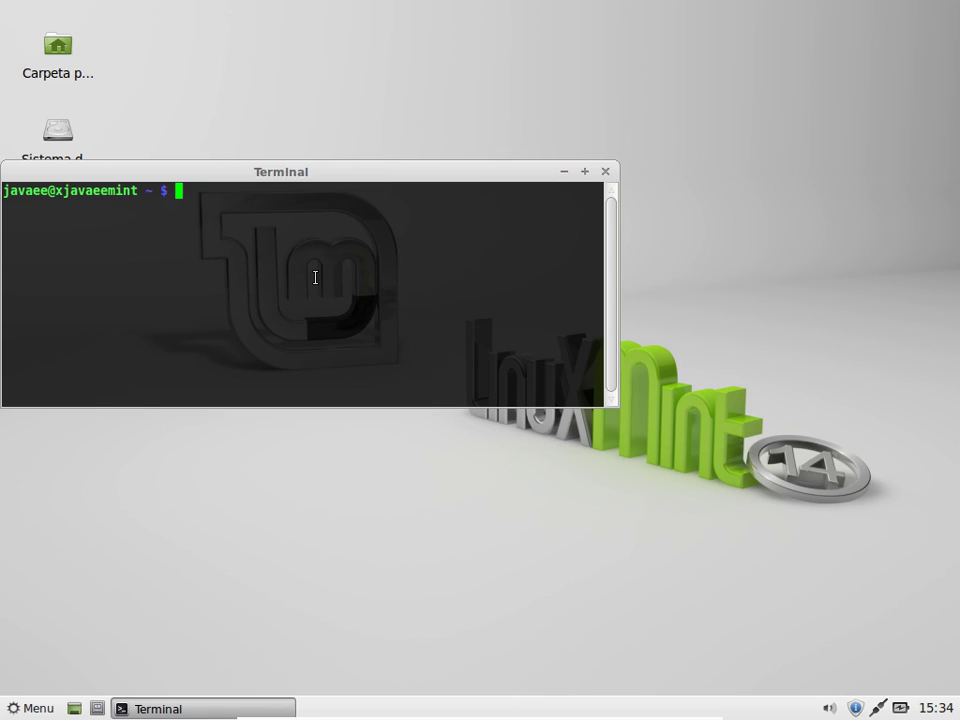
type("uname -r")
key("Return")
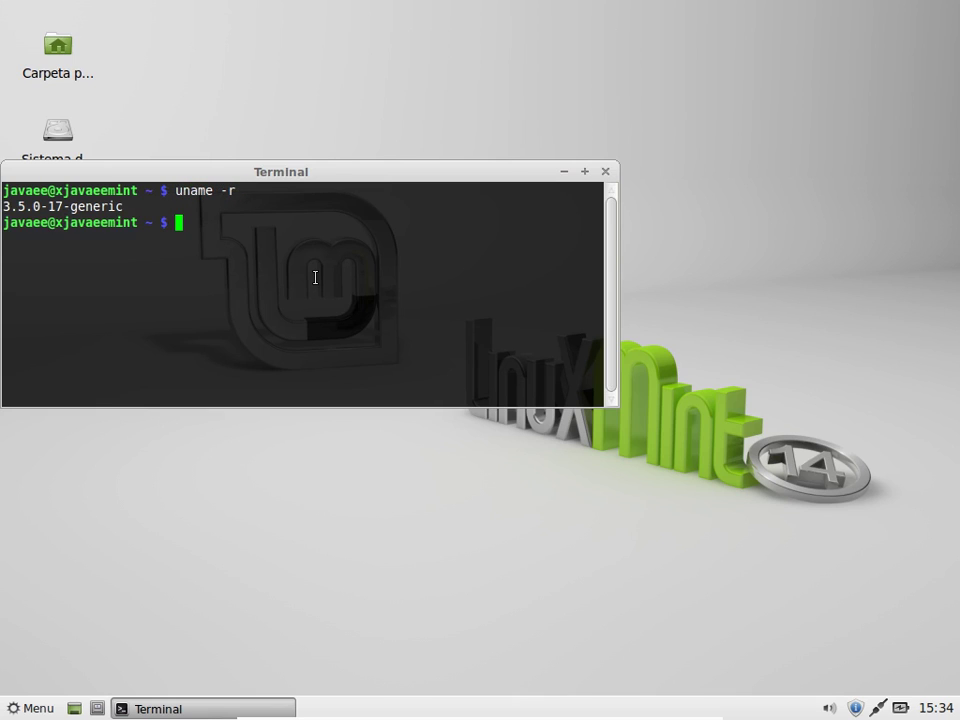
type("u")
key("BackSpace")
type("hostname")
key("Return")
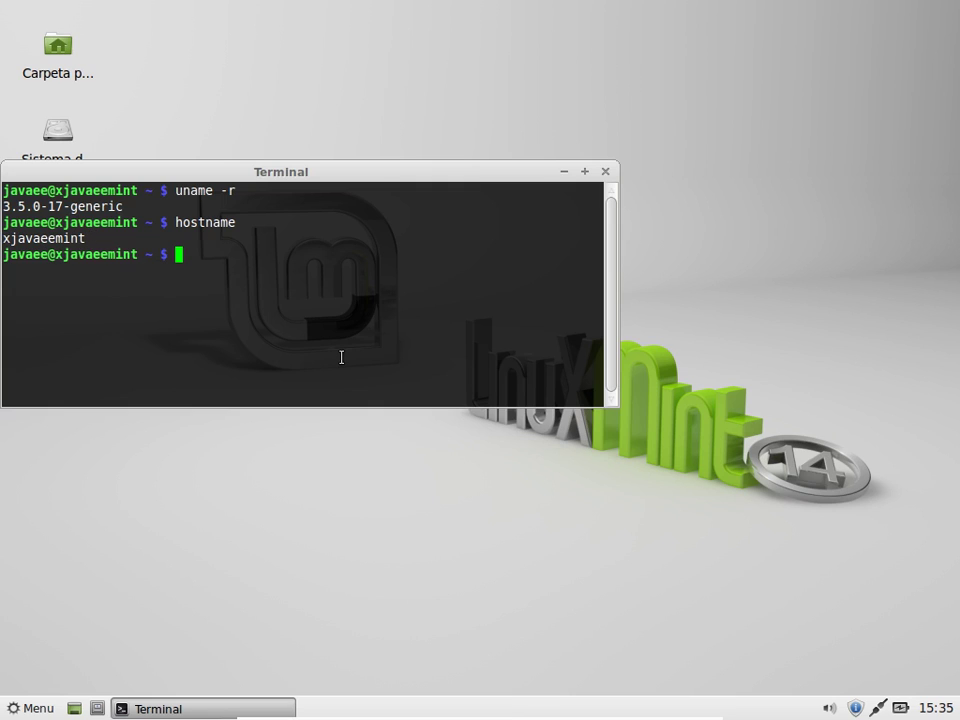
left_click(606, 174)
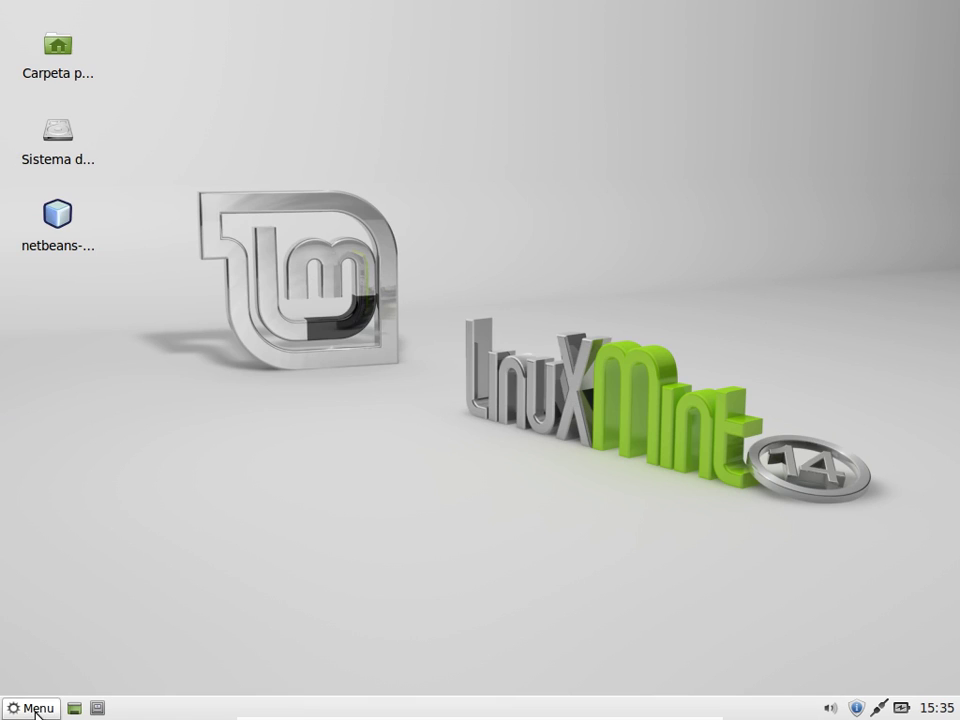
Step: Shut down the Linux Mint guest through Salir > Apagar
left_click(36, 708)
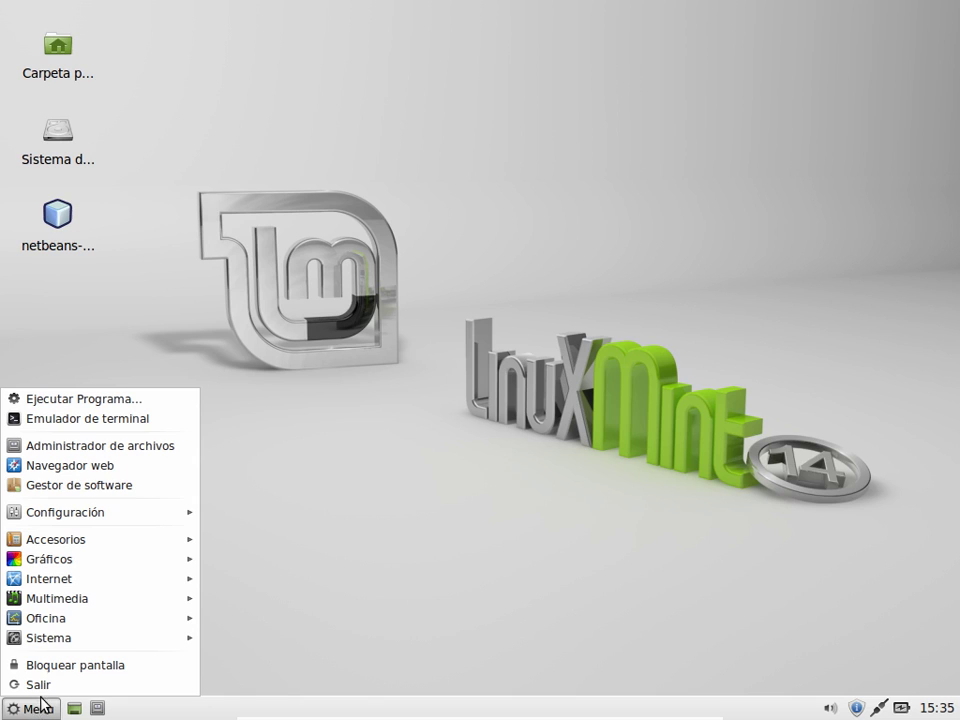
left_click(47, 684)
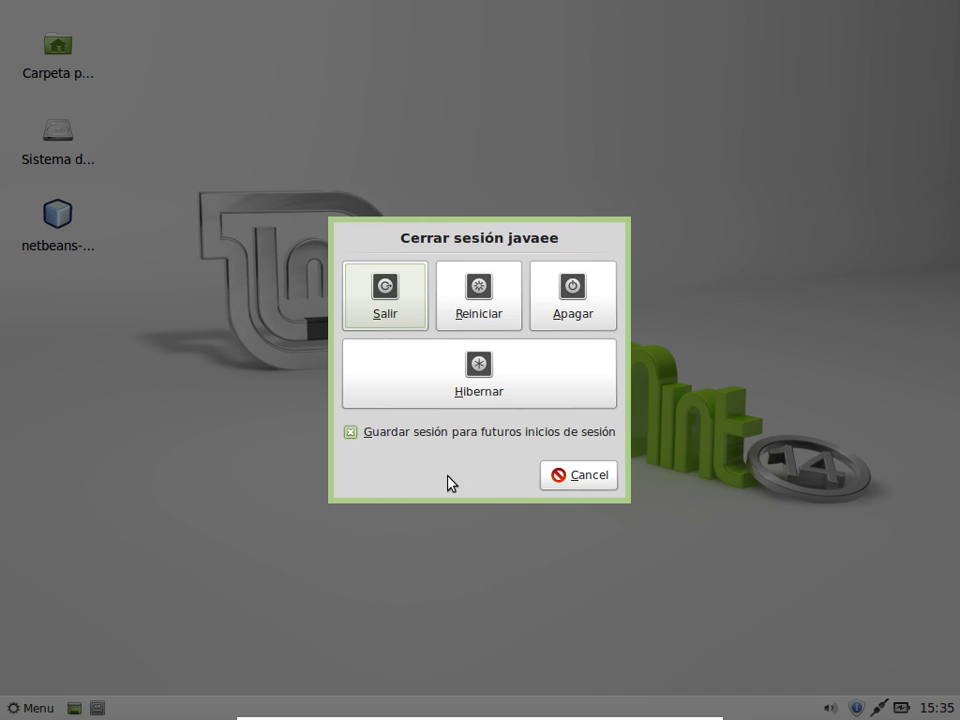
left_click(590, 292)
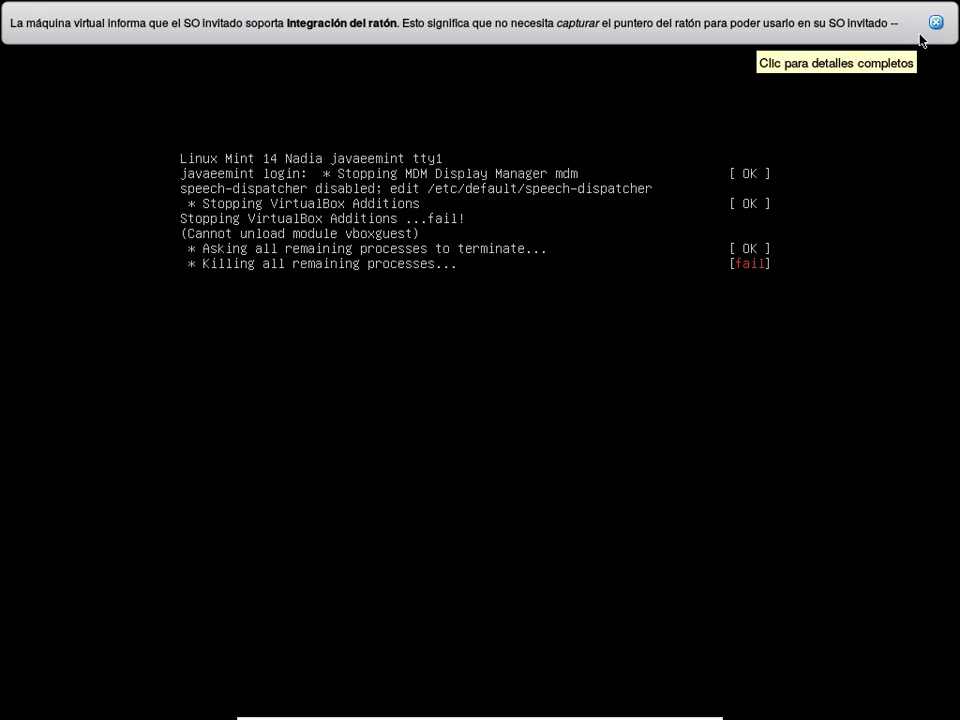
Step: In the VirtualBox manager, open the Red settings of LinuxMint14Xfce
left_click(936, 22)
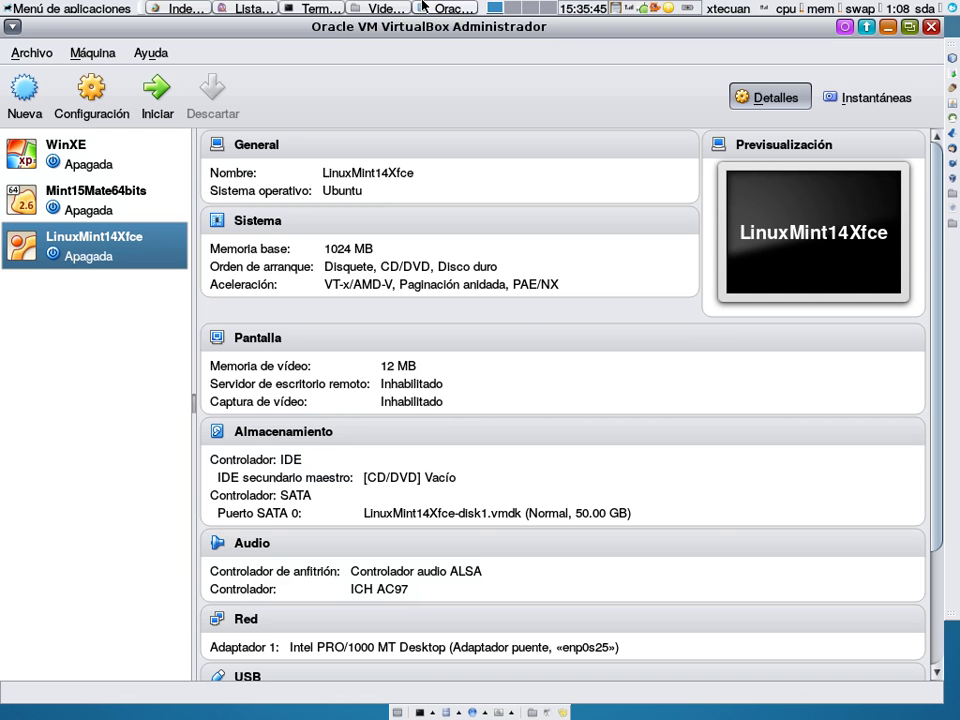
left_click(423, 8)
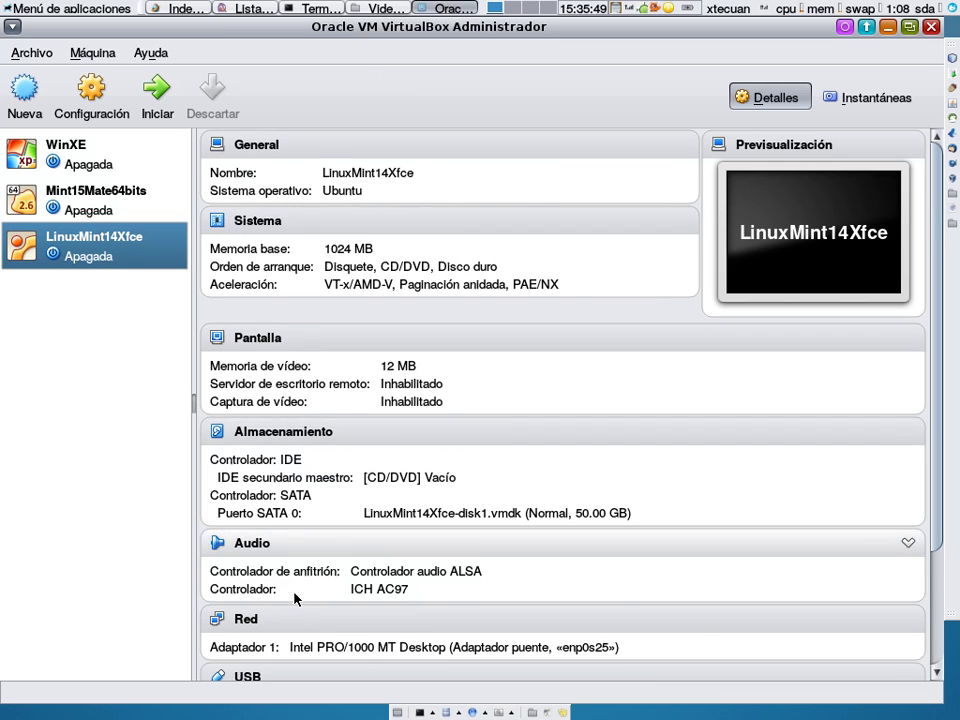
scroll(298, 598, "down", 3)
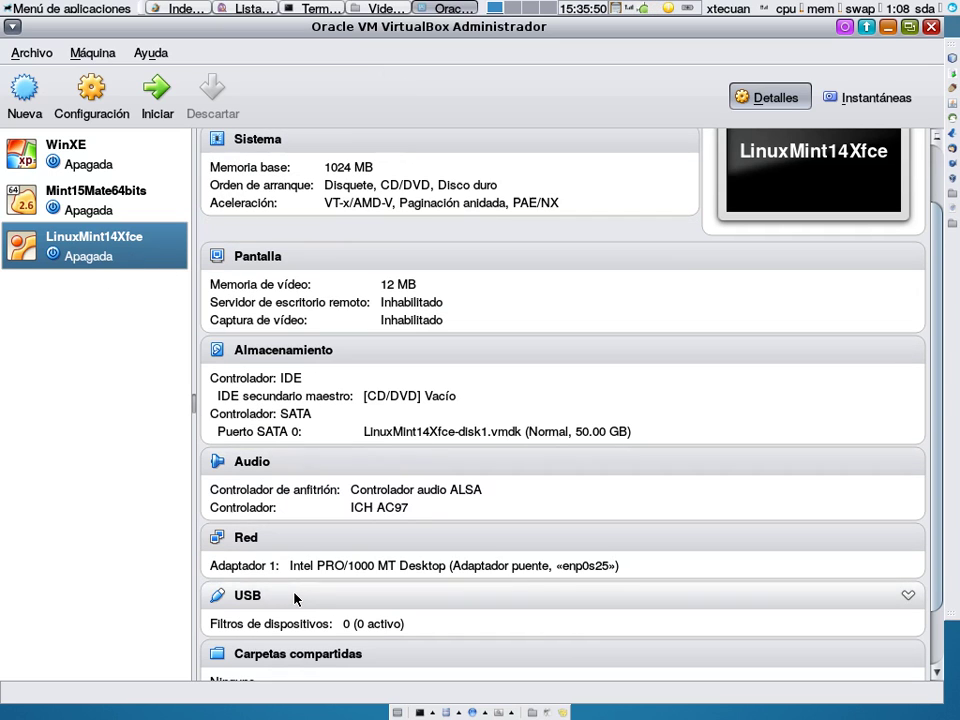
left_click(256, 539)
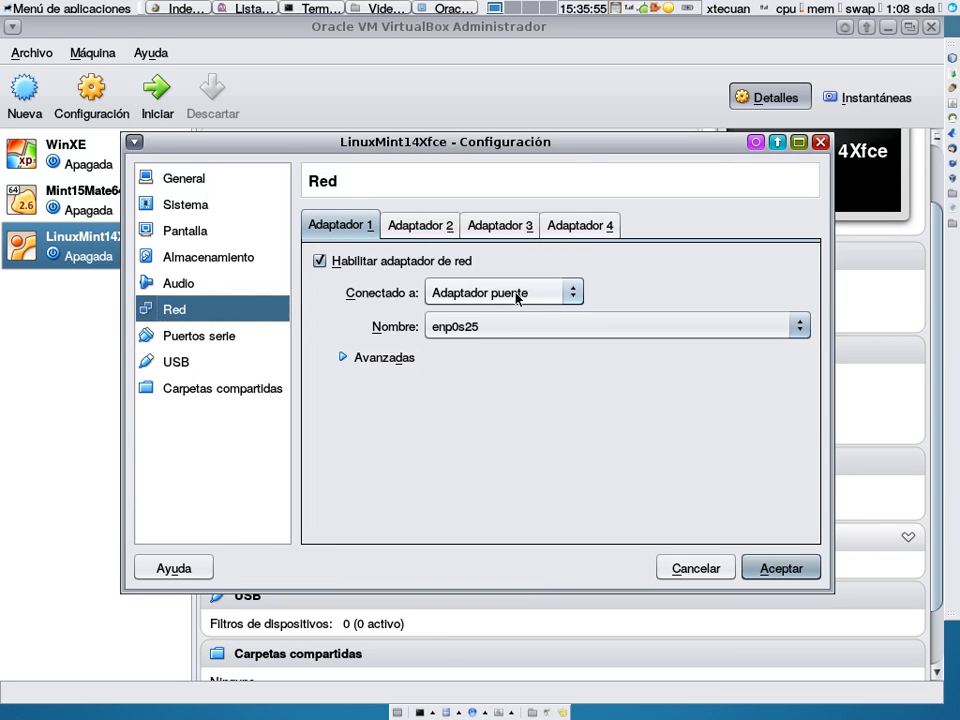
Step: Keep adapter 1 bridged to enp0s25 and save the settings with Aceptar
left_click(491, 337)
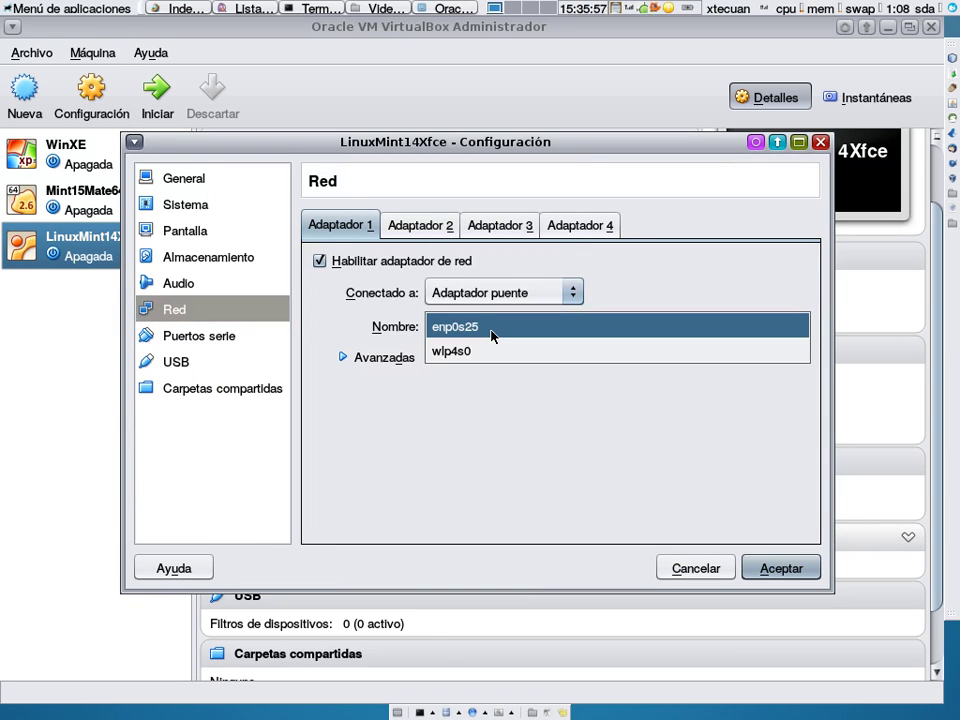
left_click(491, 337)
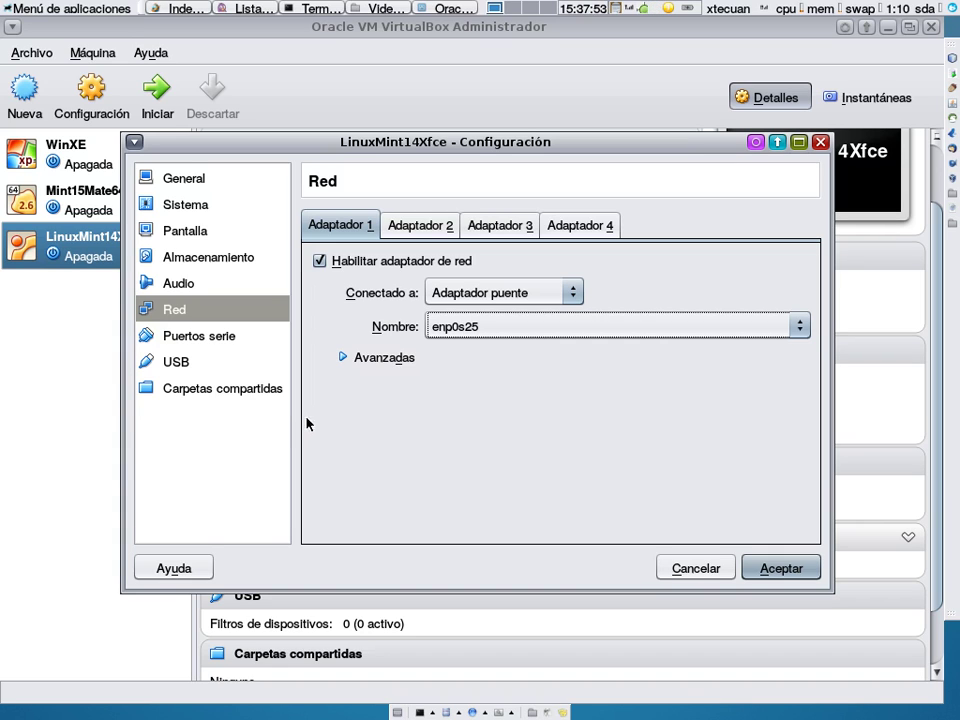
left_click(756, 568)
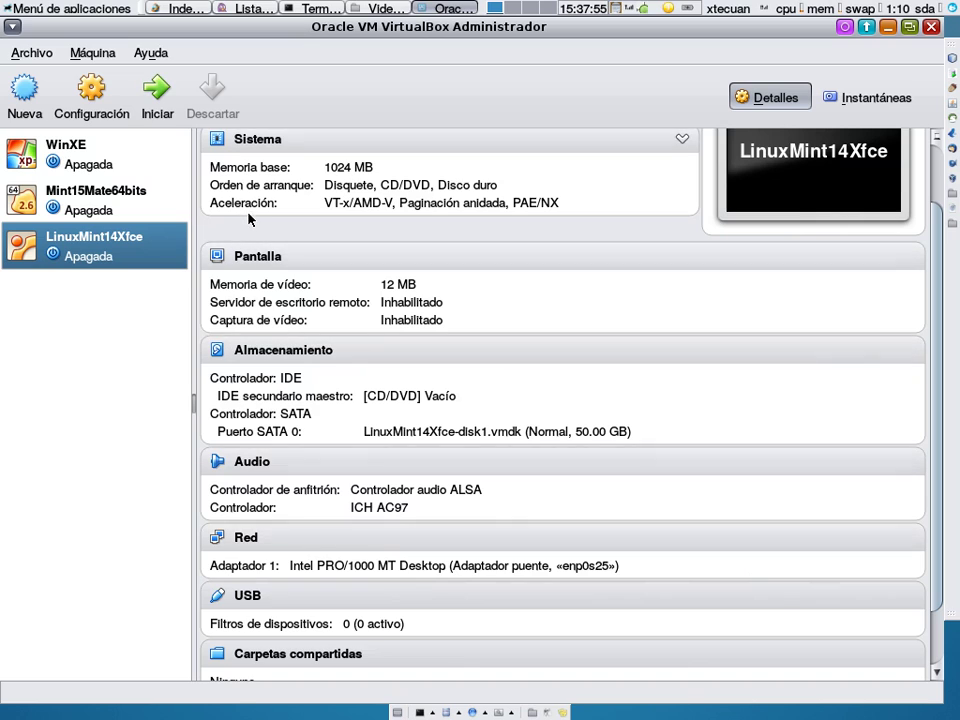
Step: Start LinuxMint14Xfce and log in with the guest's user name and password
left_click(170, 115)
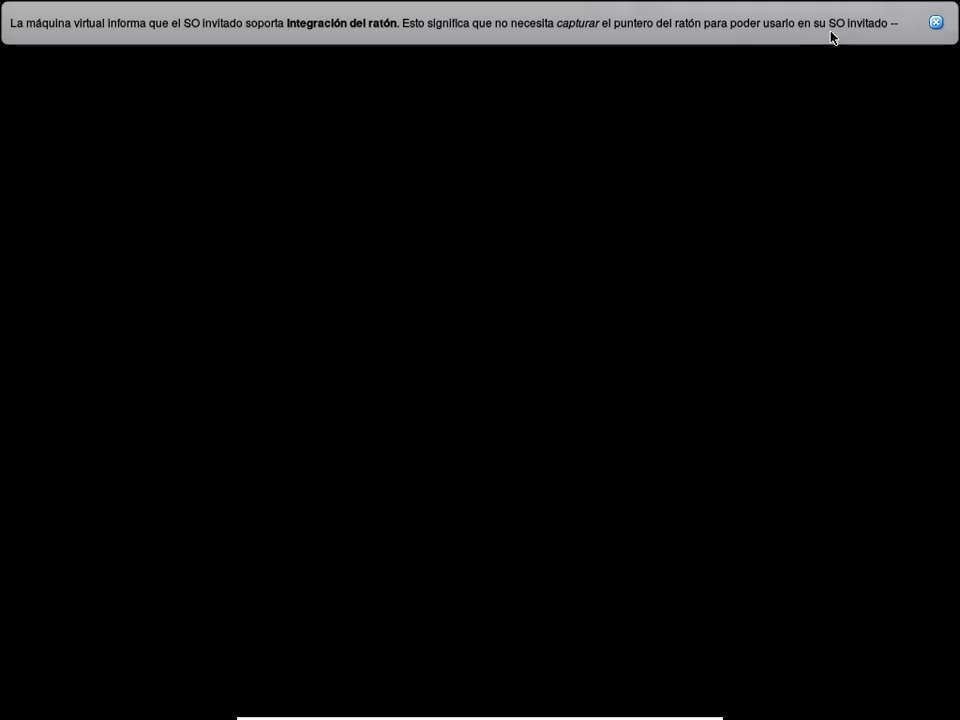
left_click(937, 23)
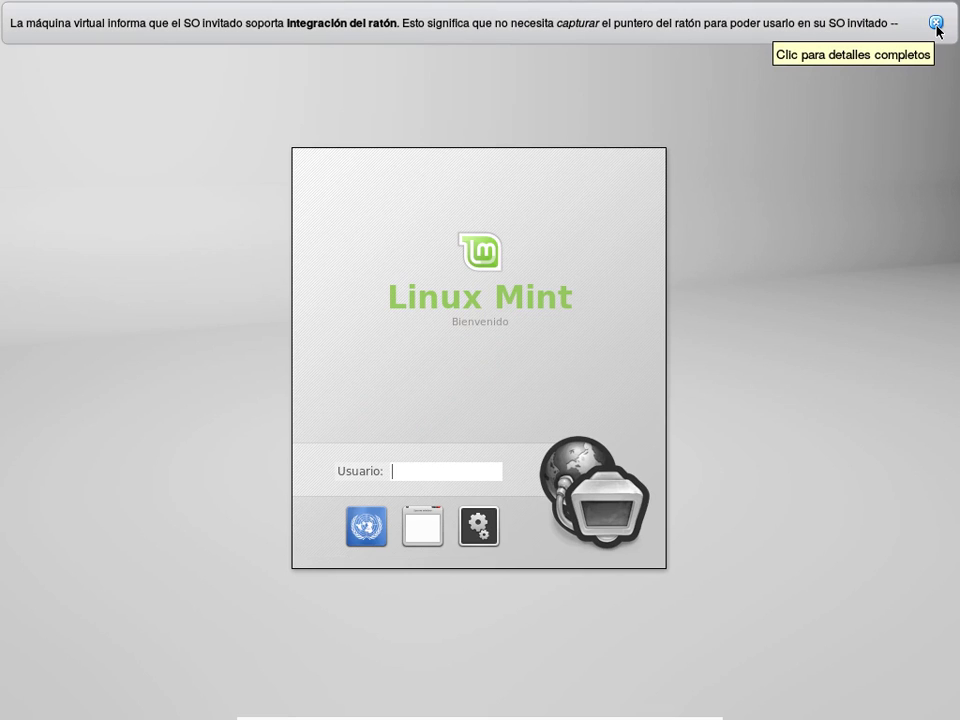
type("javaee")
key("Return")
type("********")
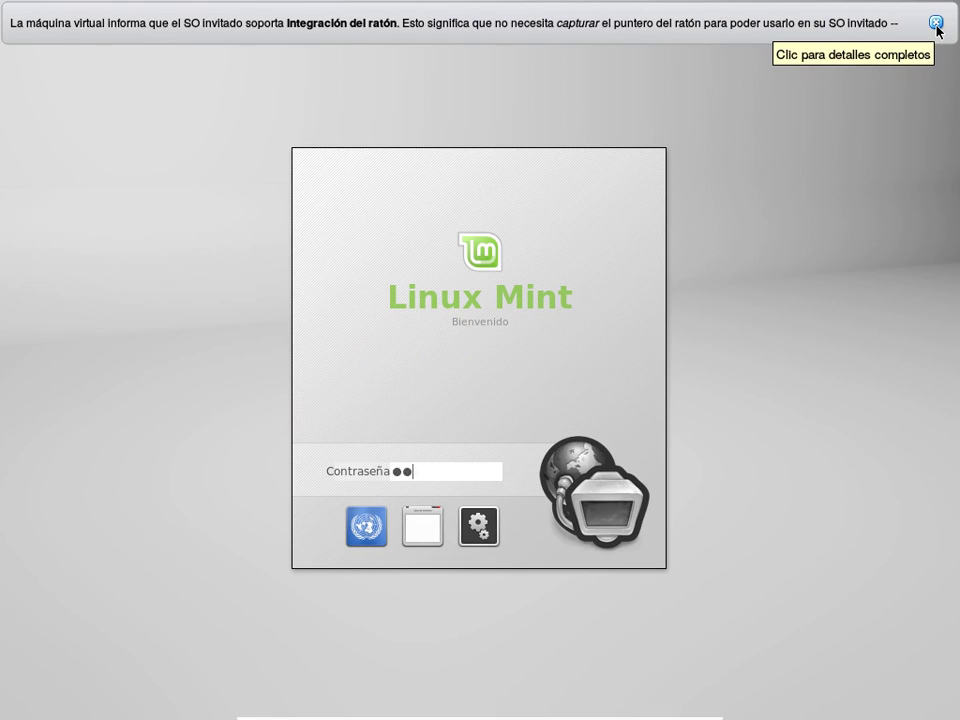
key("Return")
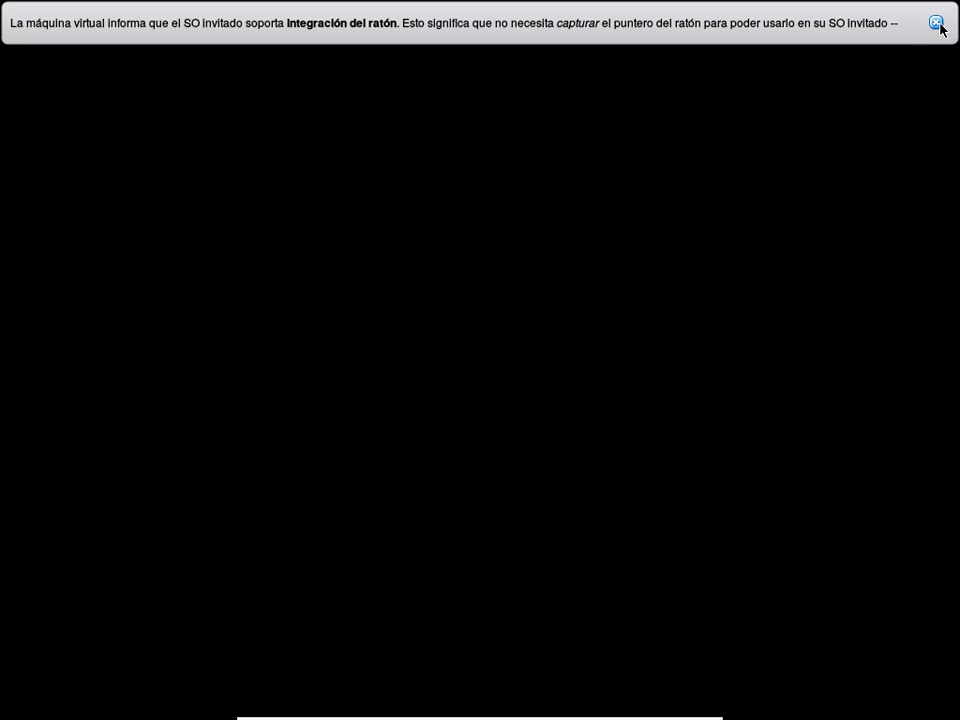
Step: Close the mouse-integration notice and Linux Mint welcome window, then select the netbeans-7.4 icon
left_click(936, 24)
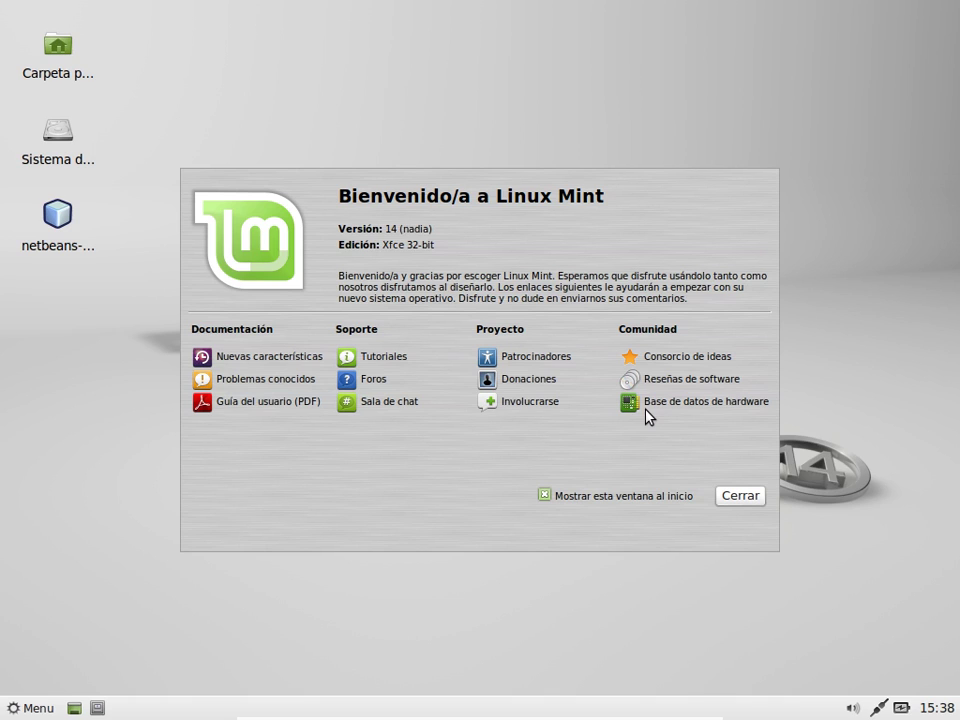
left_click(729, 497)
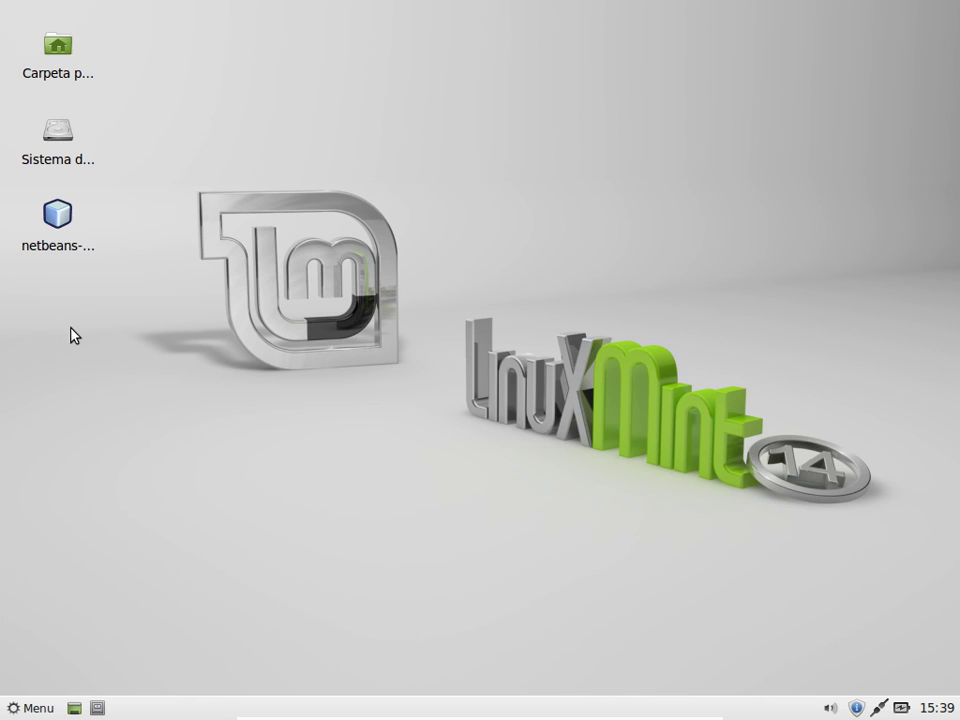
left_click(46, 216)
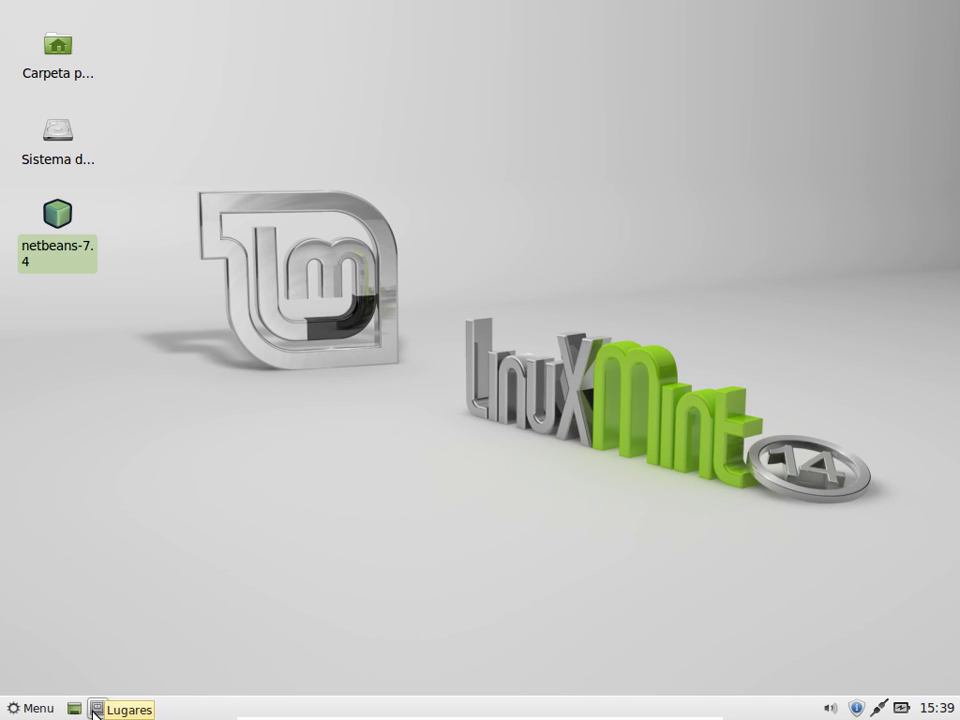
Step: Open the Lugares places menu from the bottom panel
left_click(97, 707)
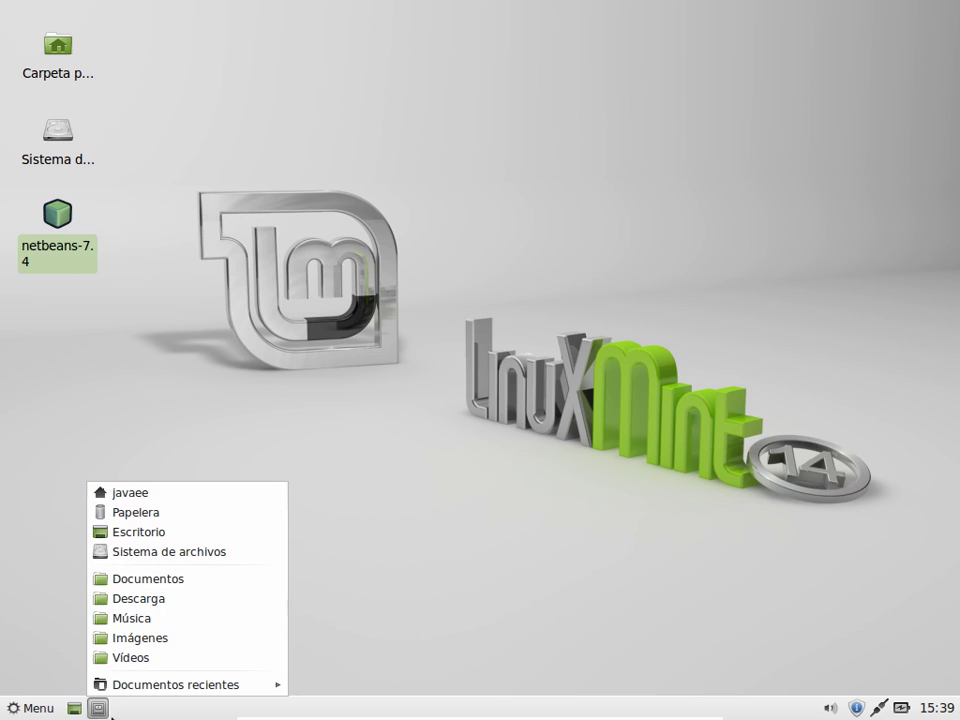
left_click(98, 707)
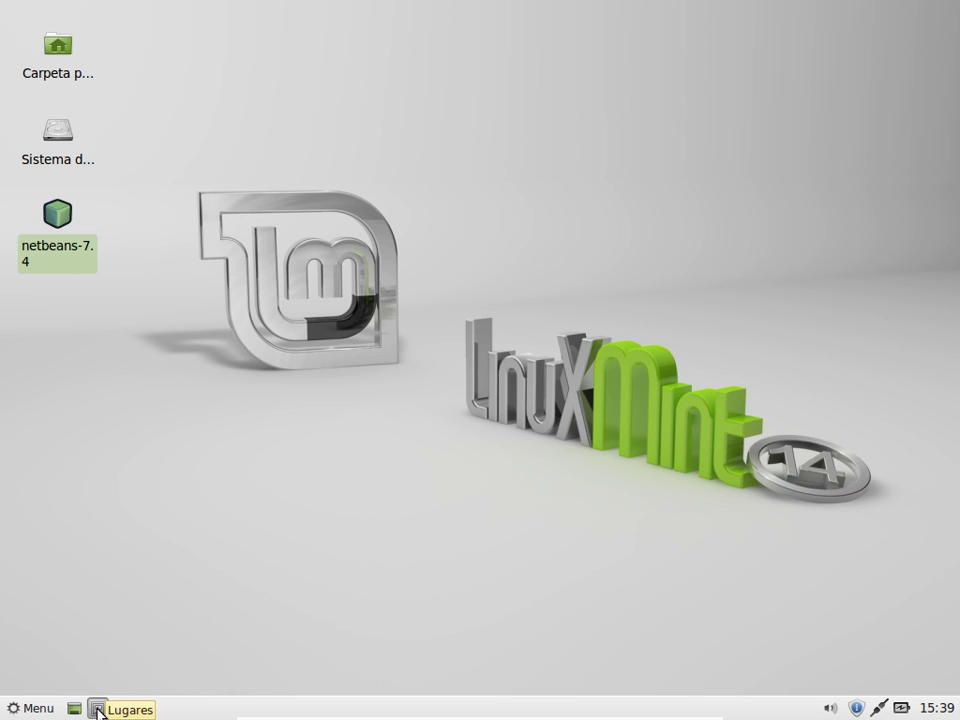
left_click(98, 707)
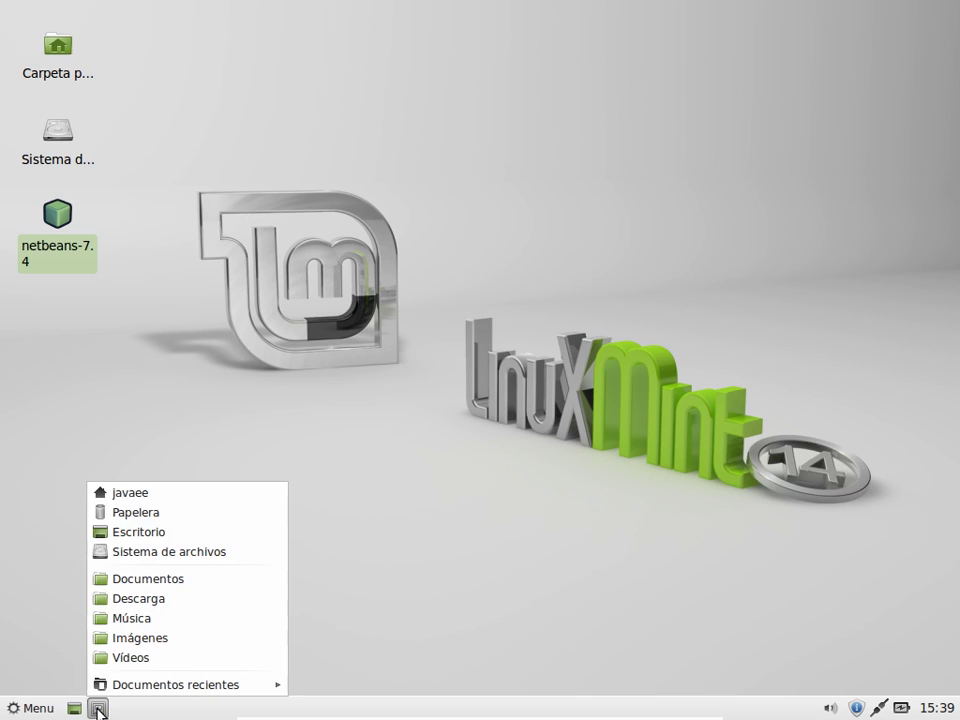
Step: Open the javaee home folder in Thunar and check its version (1.4.0) via Ayuda > Acerca de
left_click(152, 494)
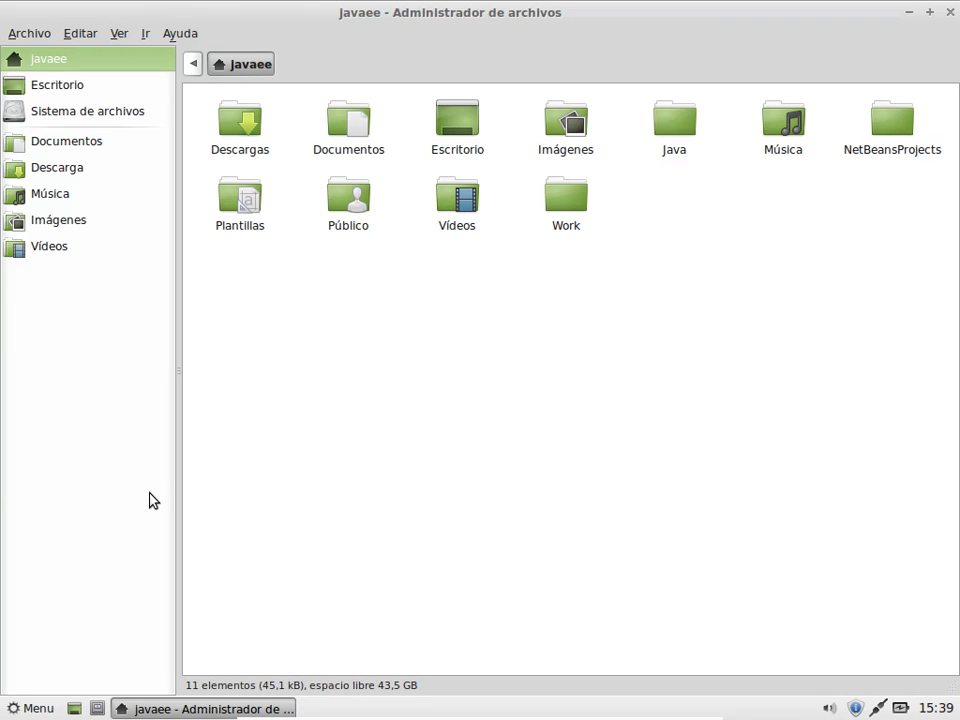
left_click(189, 37)
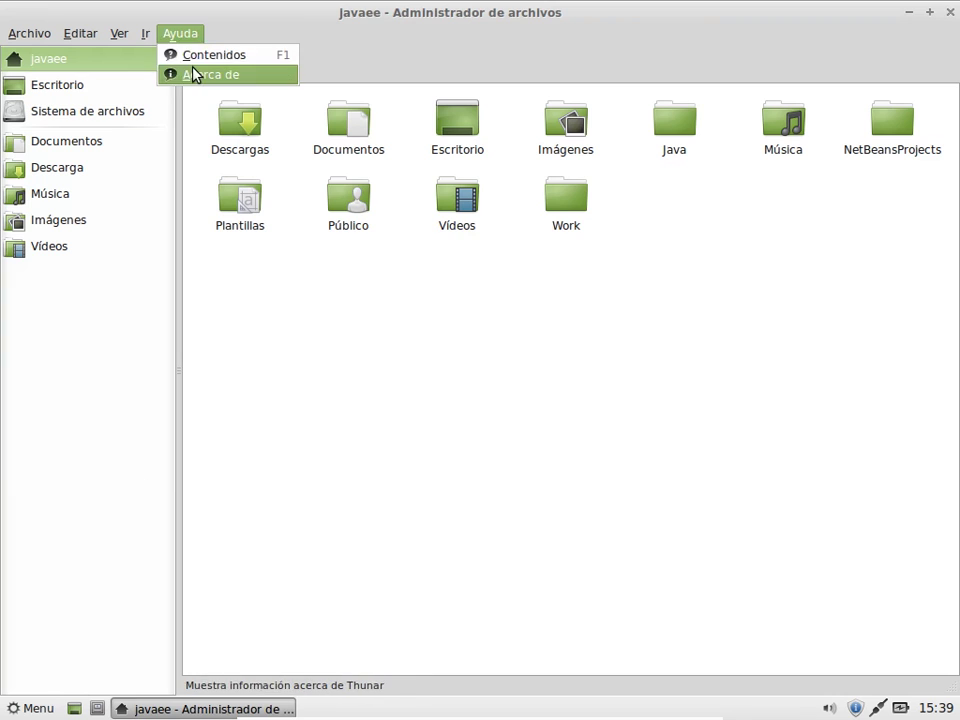
left_click(195, 75)
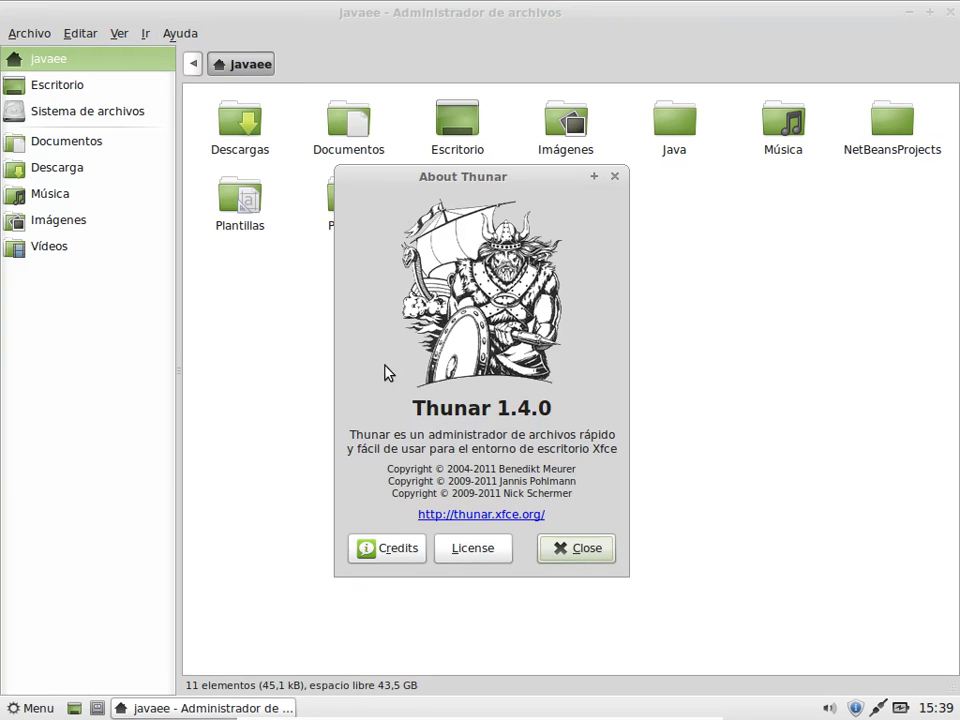
left_click(568, 552)
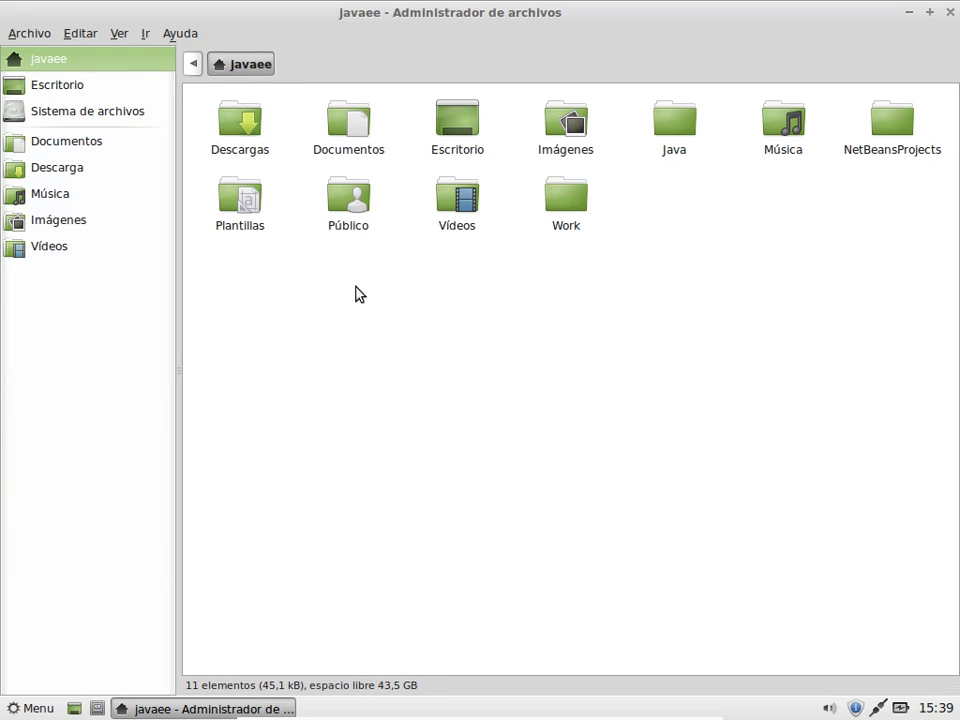
Step: Open the Java folder and go over svnkit-1.7.11, sqldeveloper, oracleDriver, oc4j, netbeans, apache-maven-3.1.1 and netbeans-a.sh
double_click(679, 140)
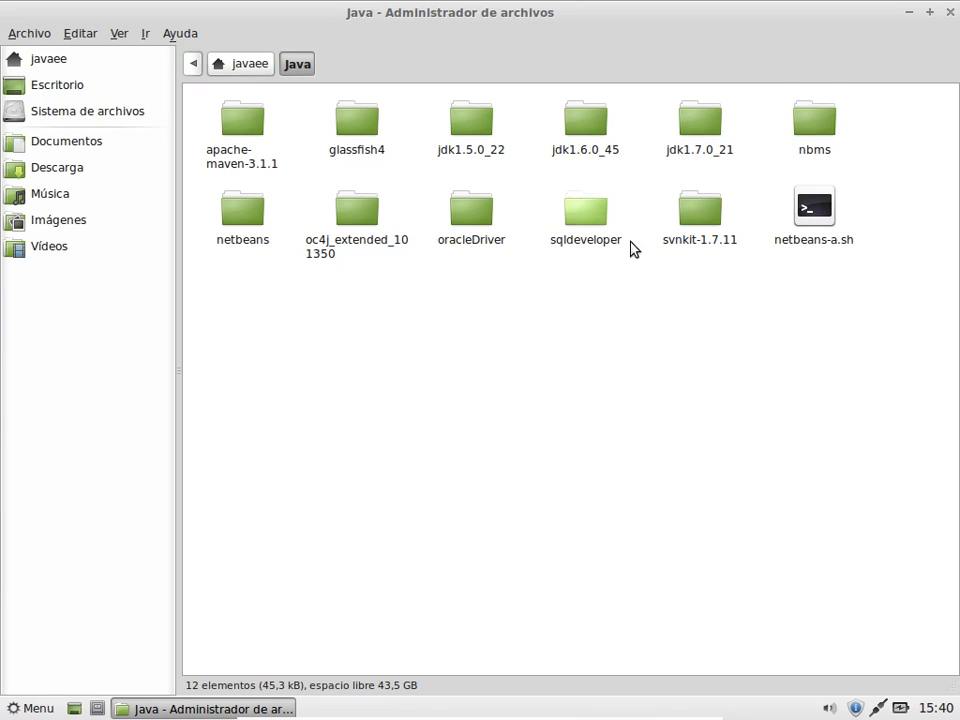
left_click(710, 217)
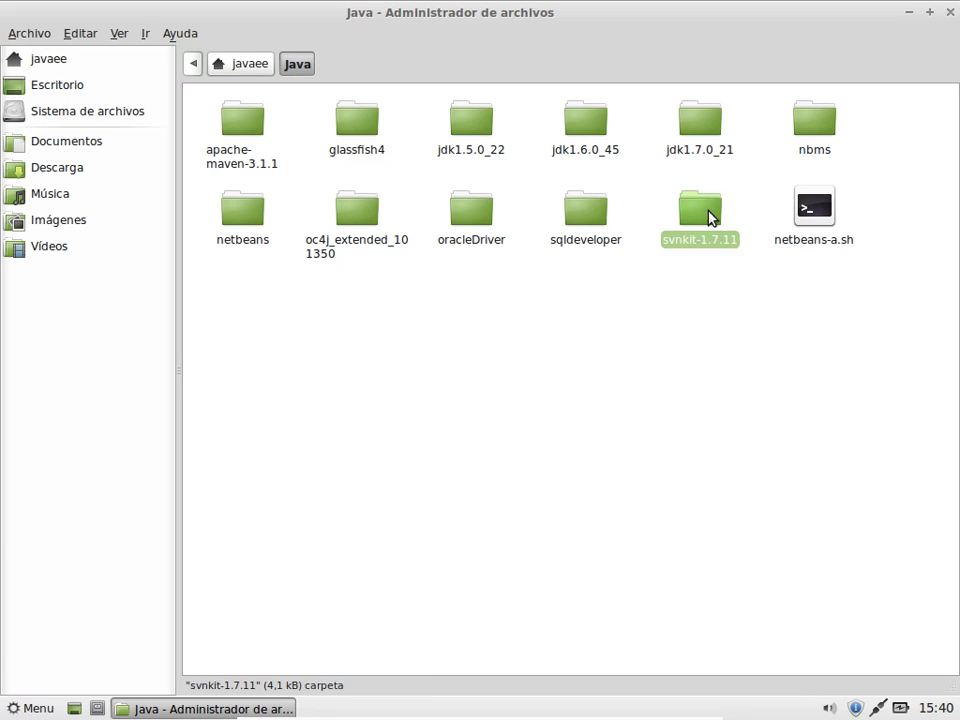
left_click(585, 208)
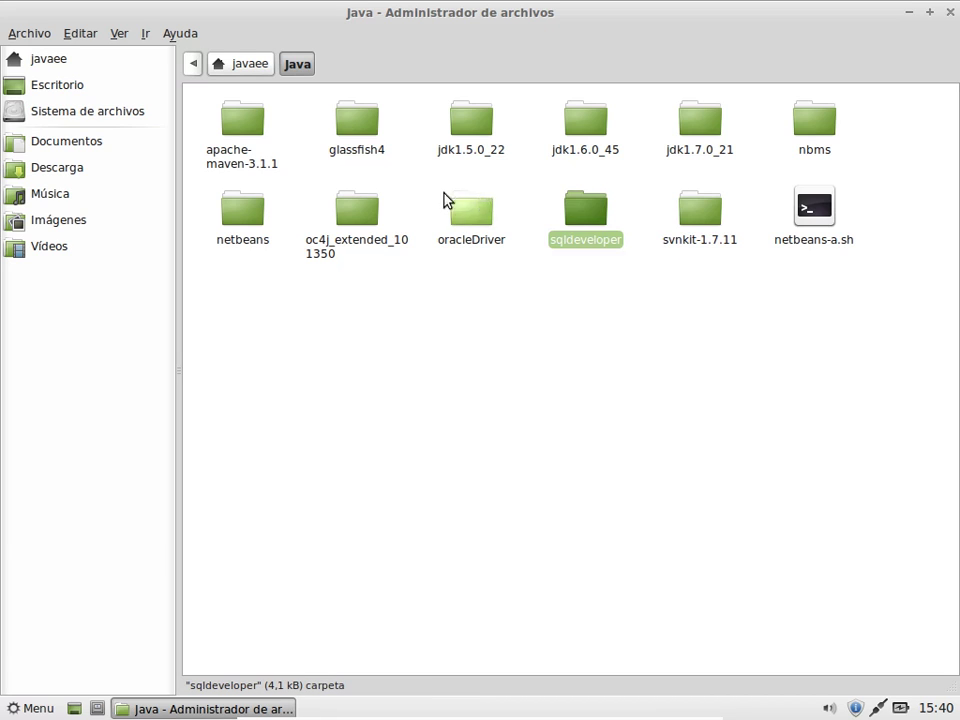
left_click(460, 218)
left_click(355, 217)
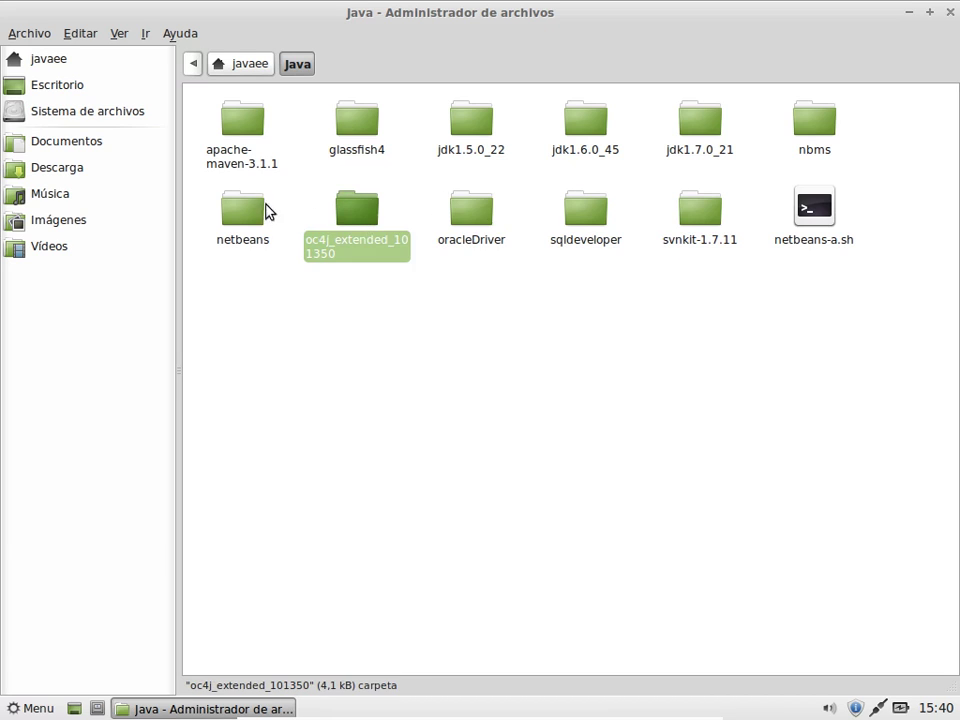
left_click(246, 208)
left_click(250, 133)
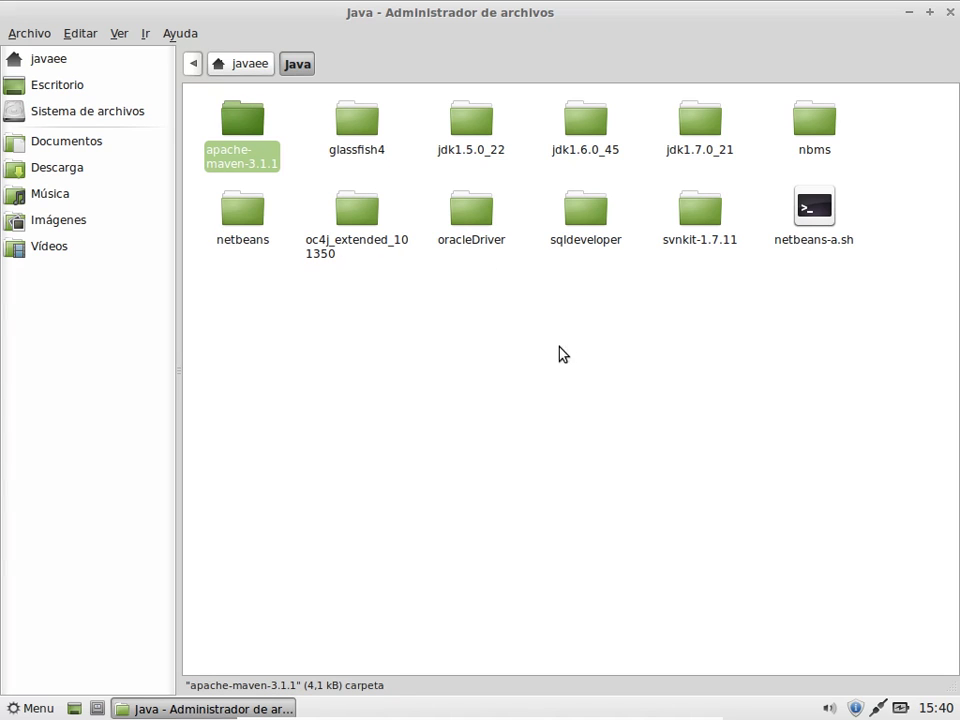
left_click(826, 209)
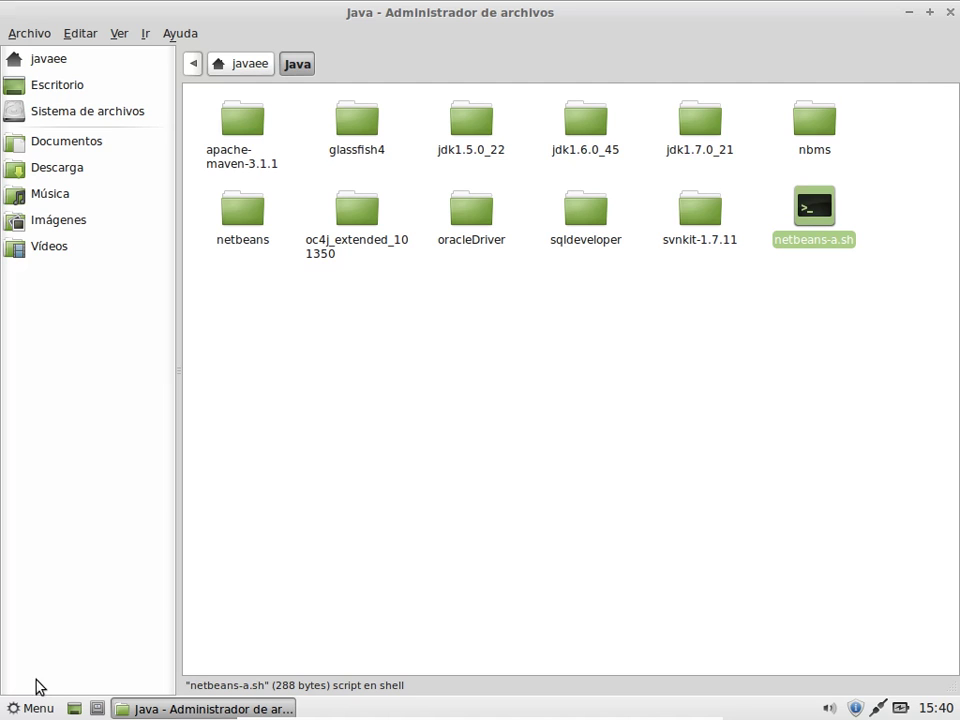
Step: Launch NetBeans IDE 7.4 from the desktop's netbeans-7.4 launcher with Ejecutar
left_click(77, 713)
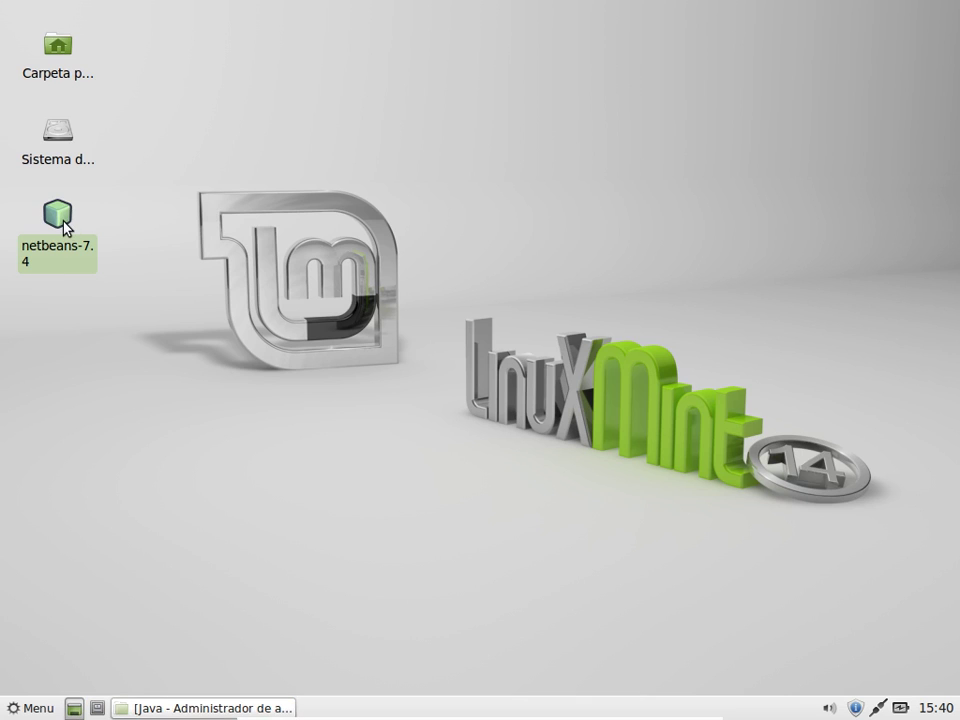
right_click(64, 225)
left_click(84, 232)
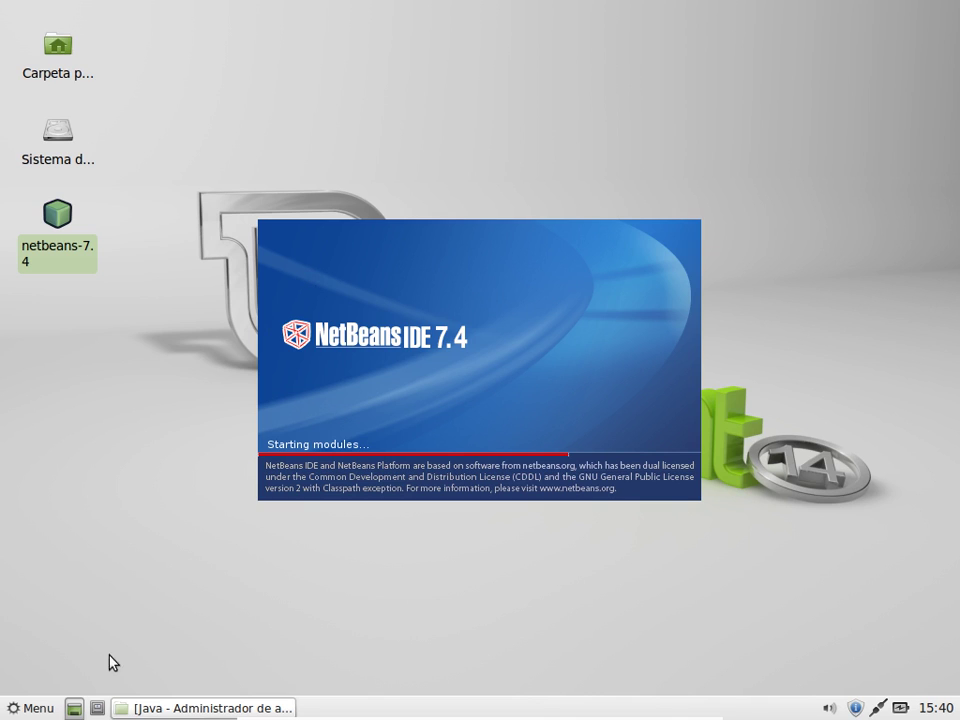
Step: Return to the file manager and open the Work folder under javaee
left_click(155, 710)
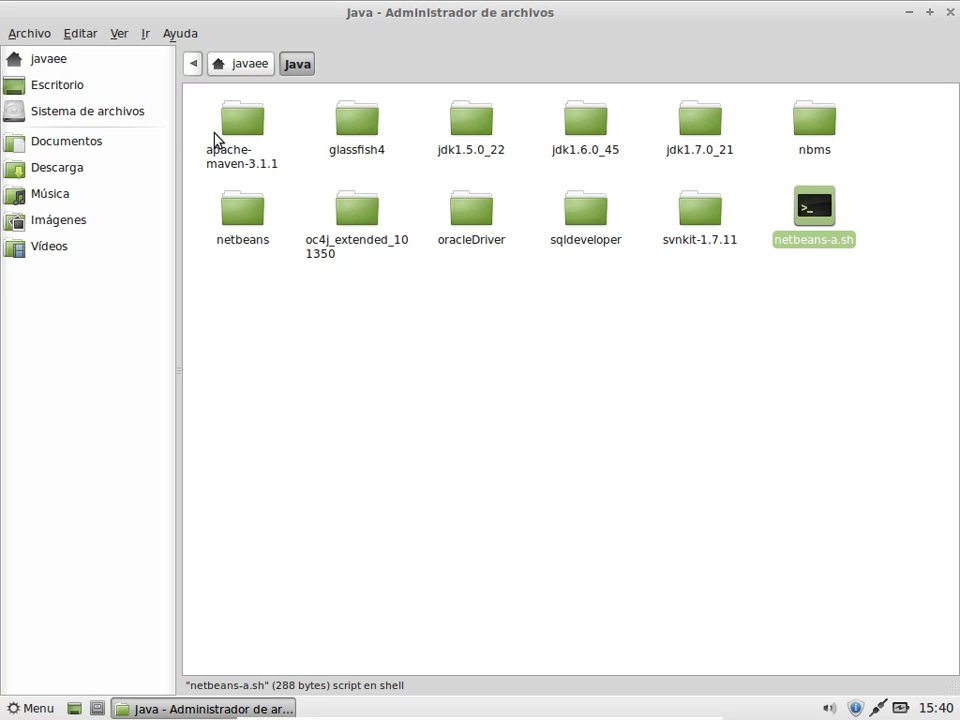
left_click(252, 68)
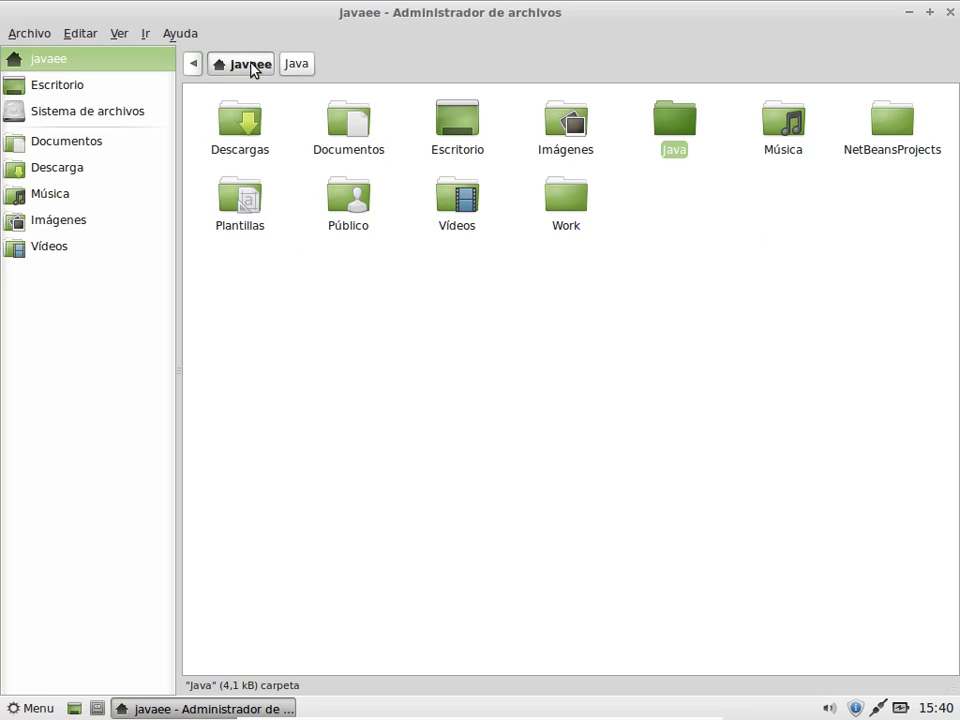
double_click(558, 206)
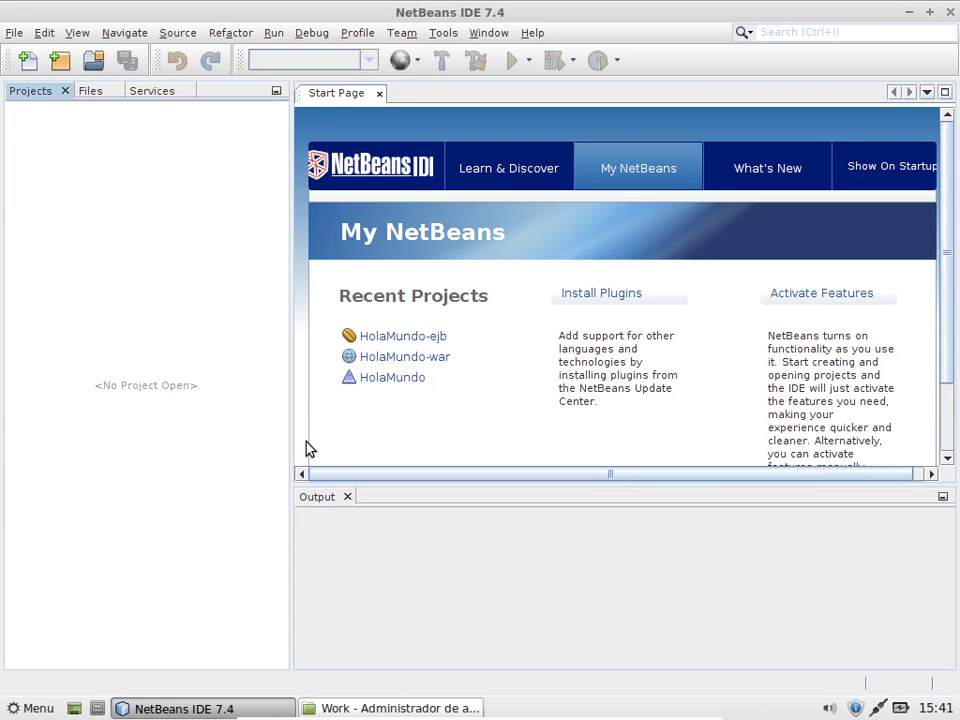
left_click(354, 707)
left_click(253, 606)
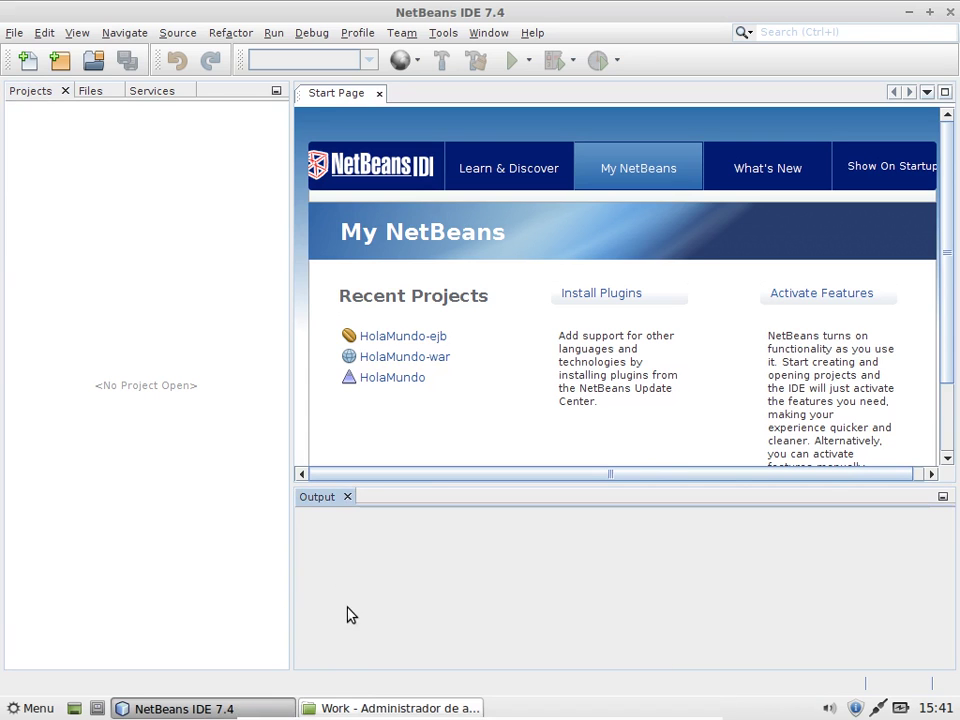
left_click(361, 708)
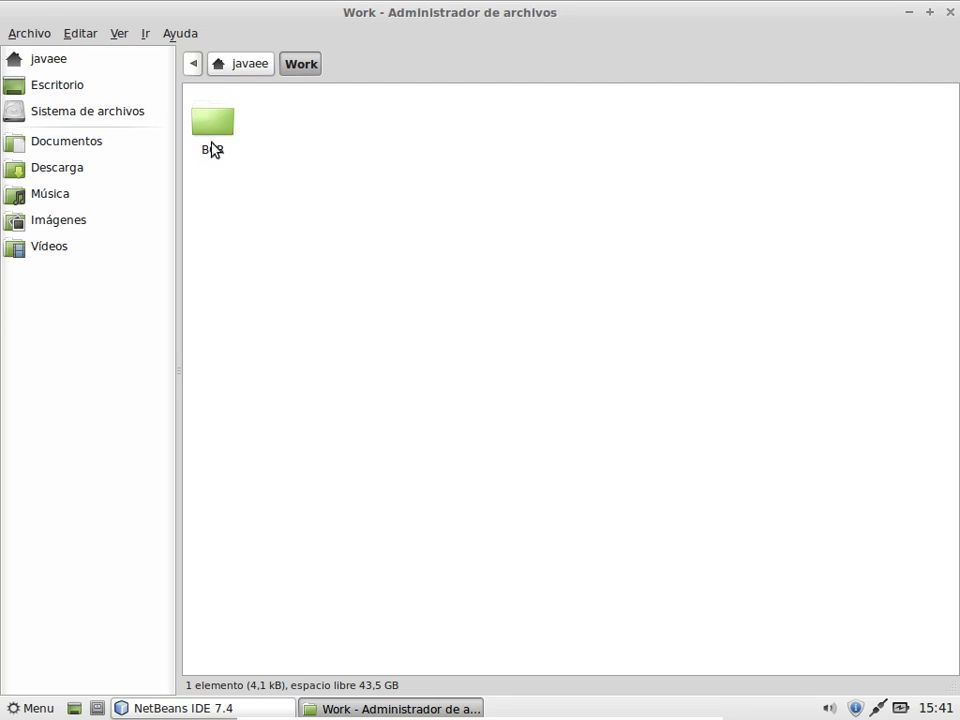
Step: Open the BCR folder, show hidden files and look inside .nbconfig
double_click(211, 137)
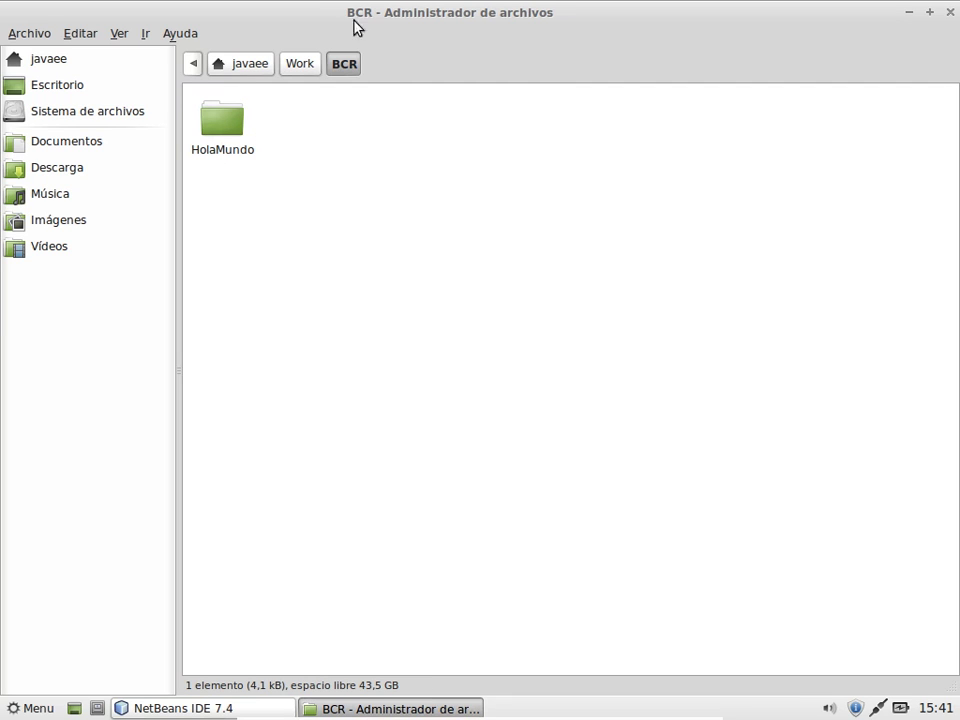
left_click(118, 37)
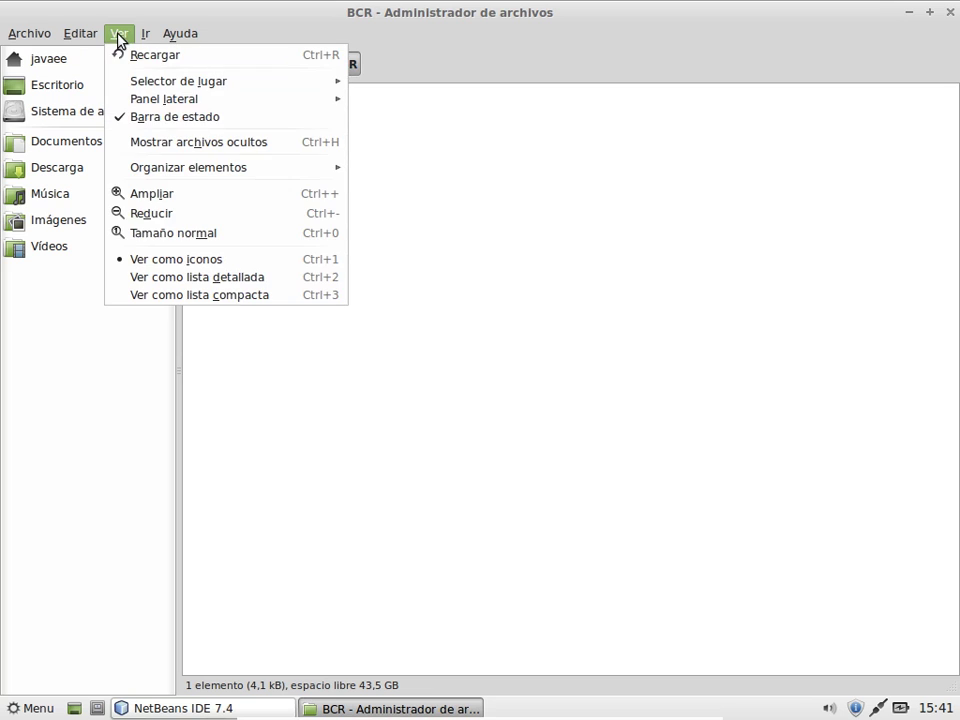
left_click(148, 145)
double_click(233, 130)
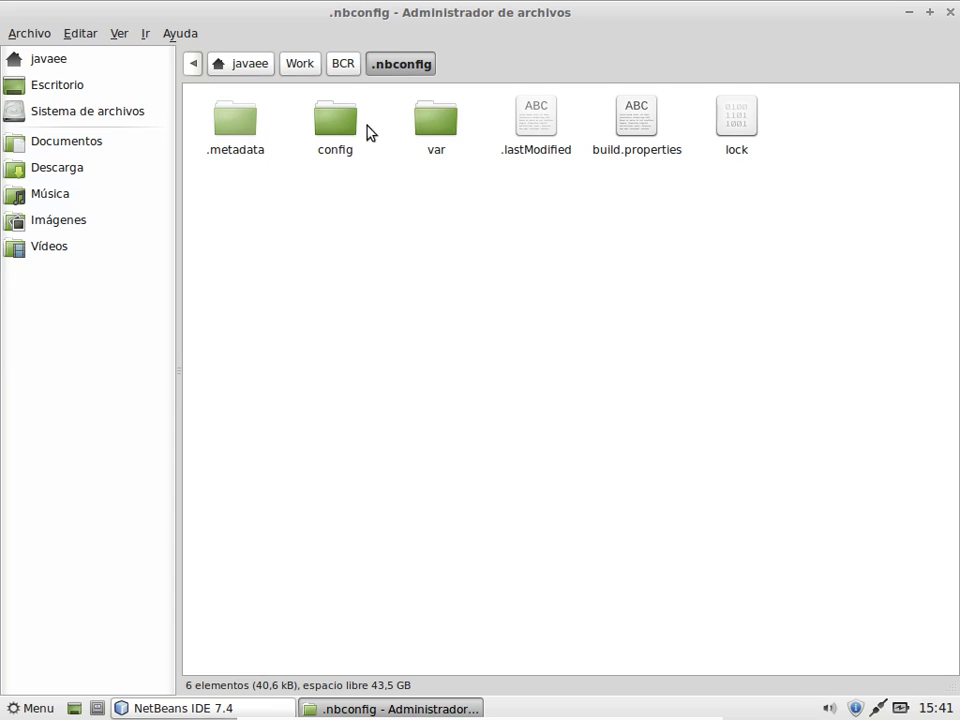
Step: Go back to BCR and turn off Mostrar archivos ocultos again
left_click(345, 64)
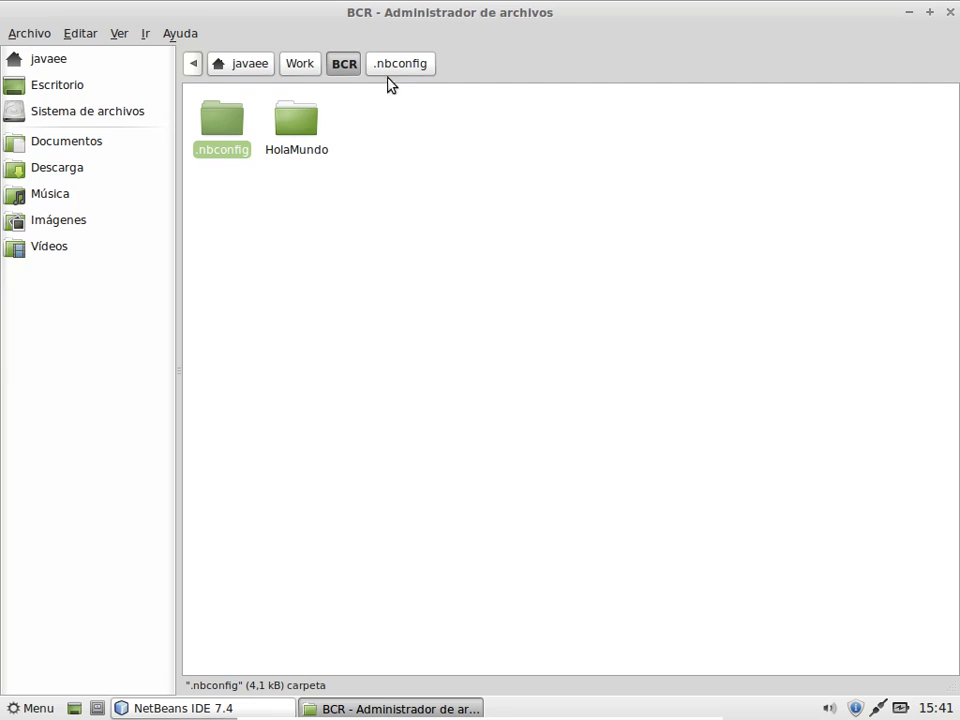
left_click(119, 36)
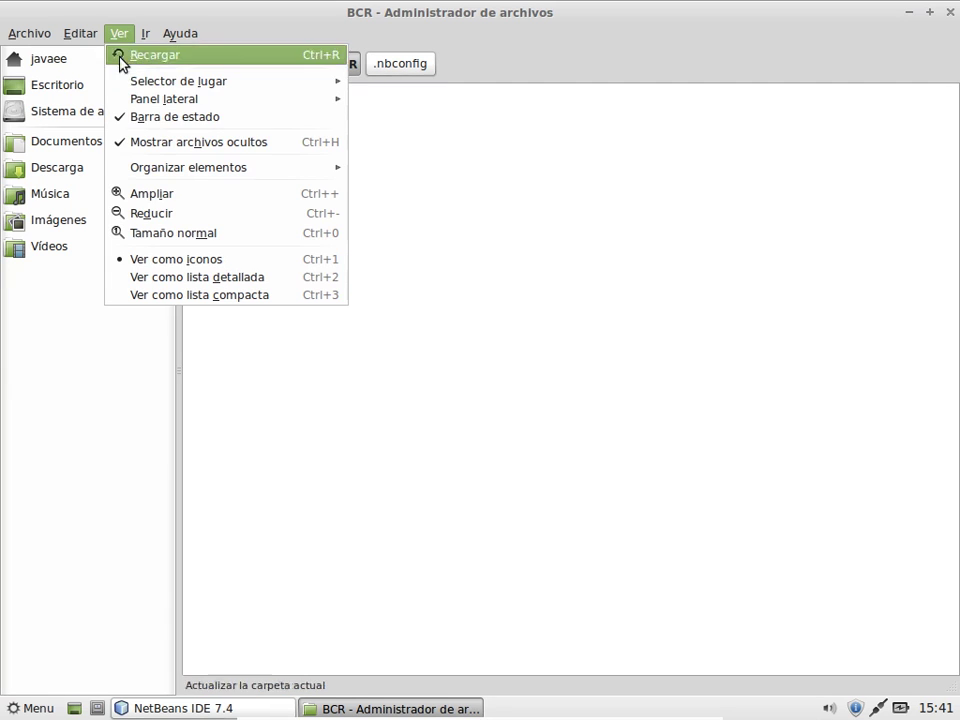
left_click(167, 147)
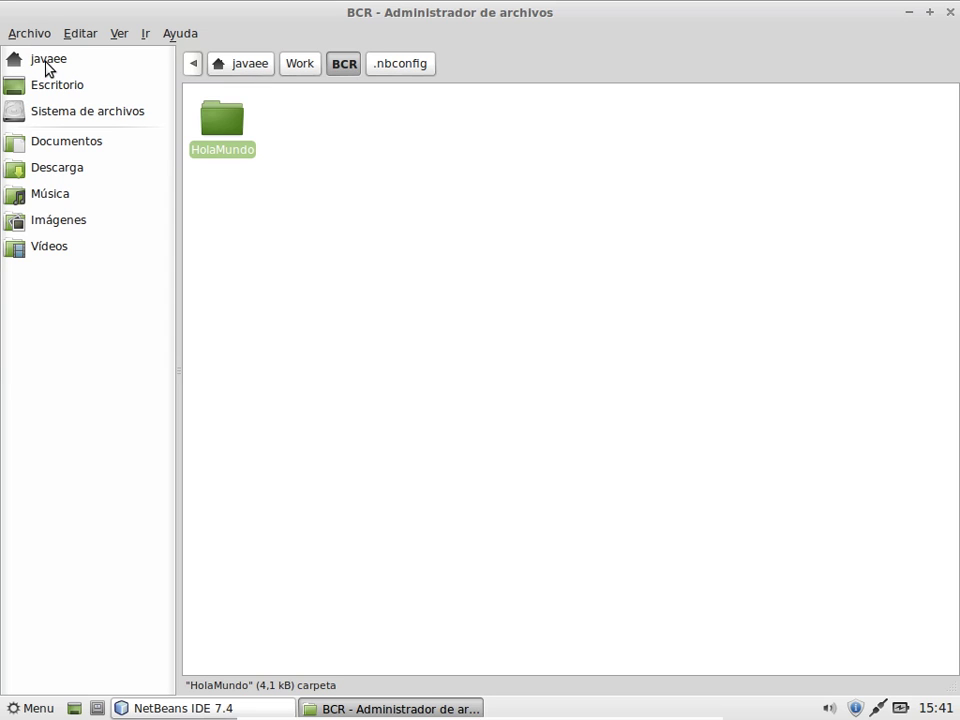
left_click(45, 66)
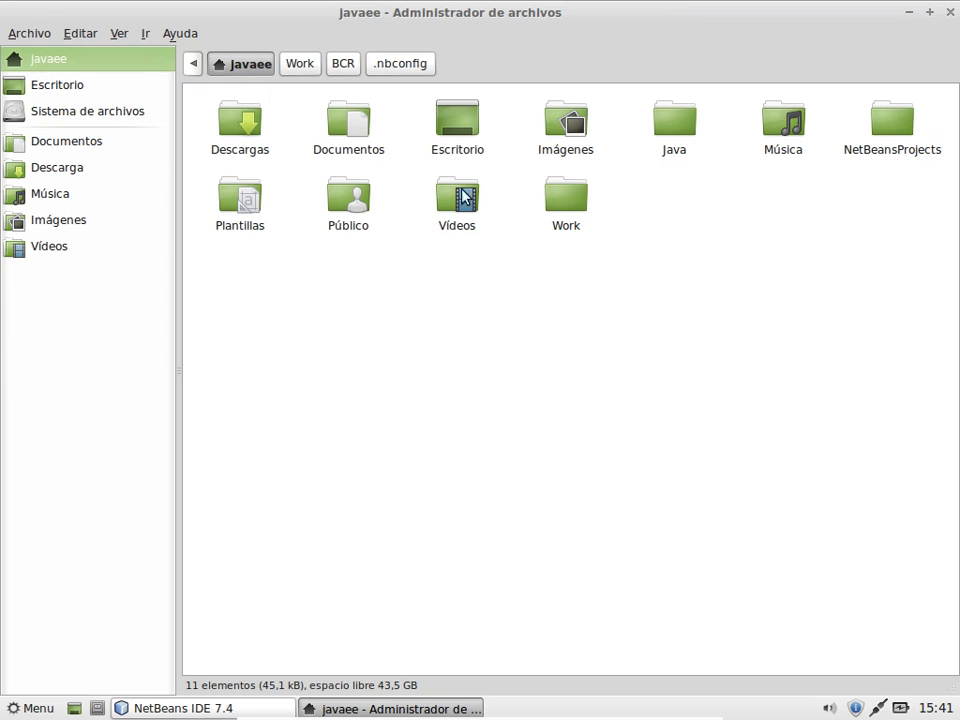
left_click(68, 146)
left_click(64, 170)
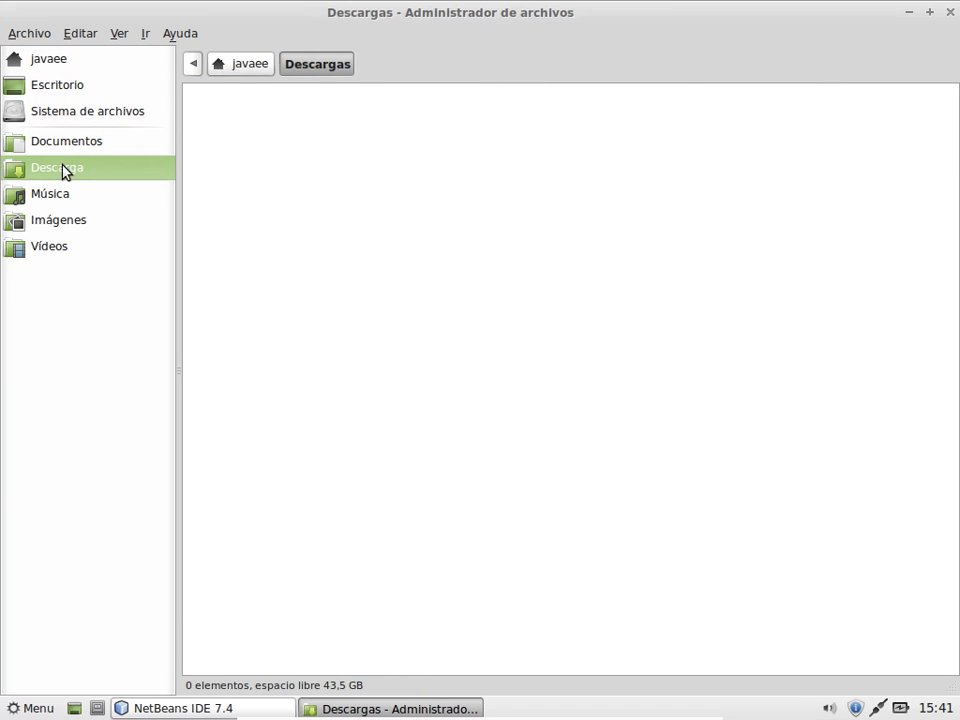
left_click(58, 197)
left_click(60, 221)
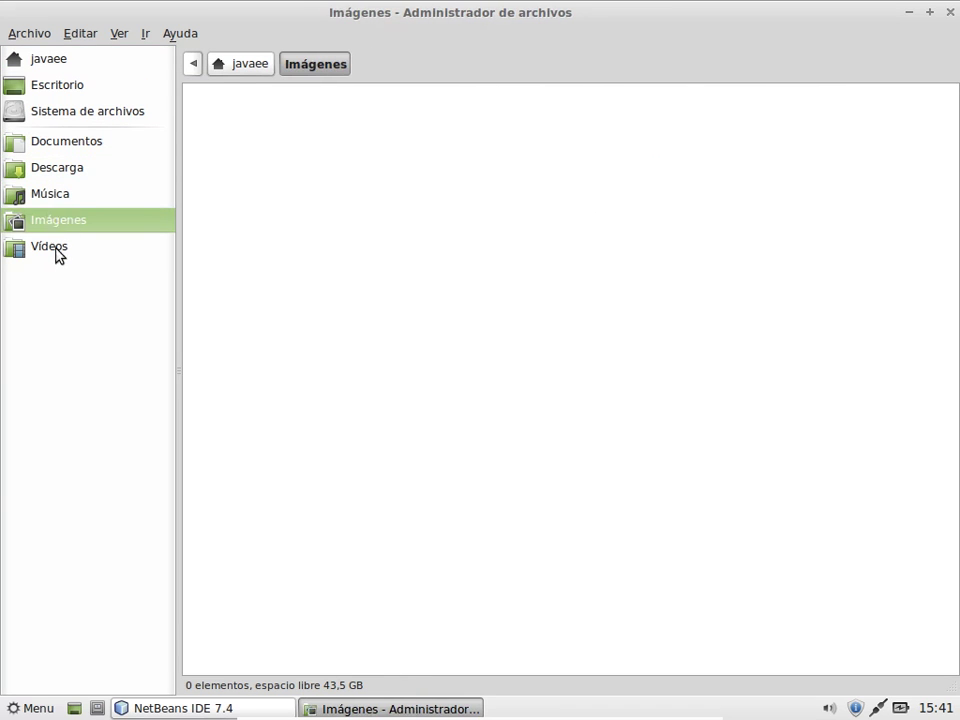
left_click(57, 250)
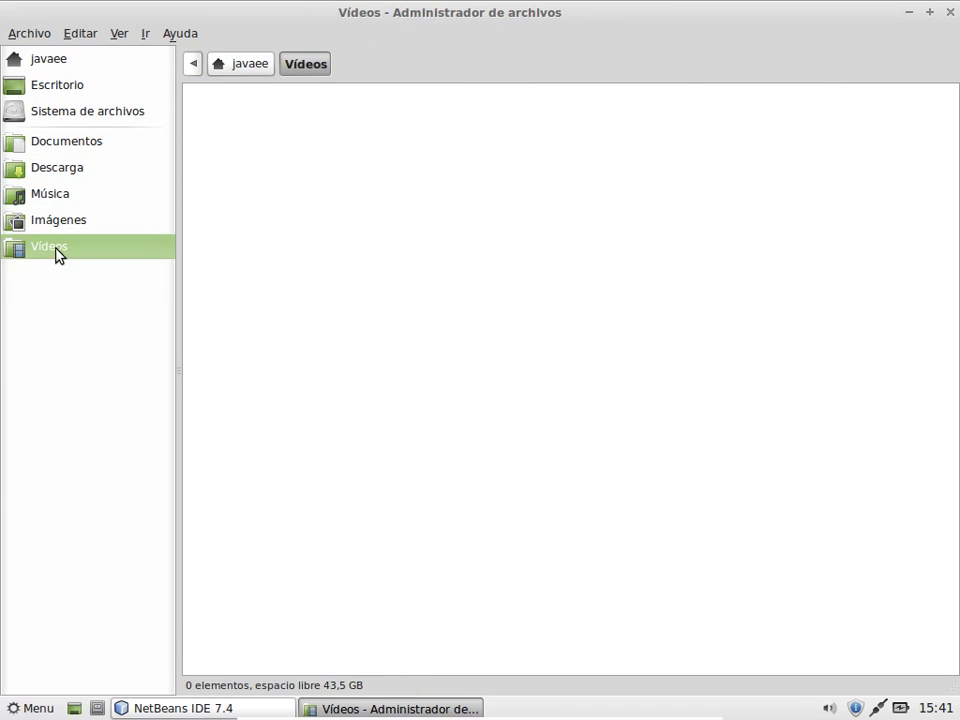
left_click(66, 62)
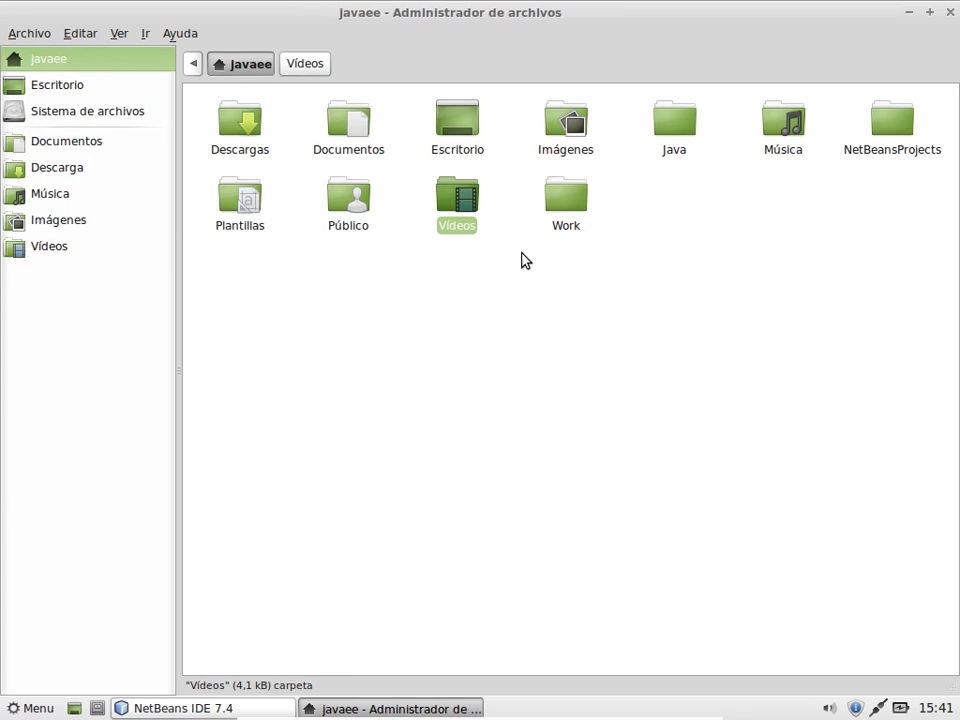
left_click(567, 210)
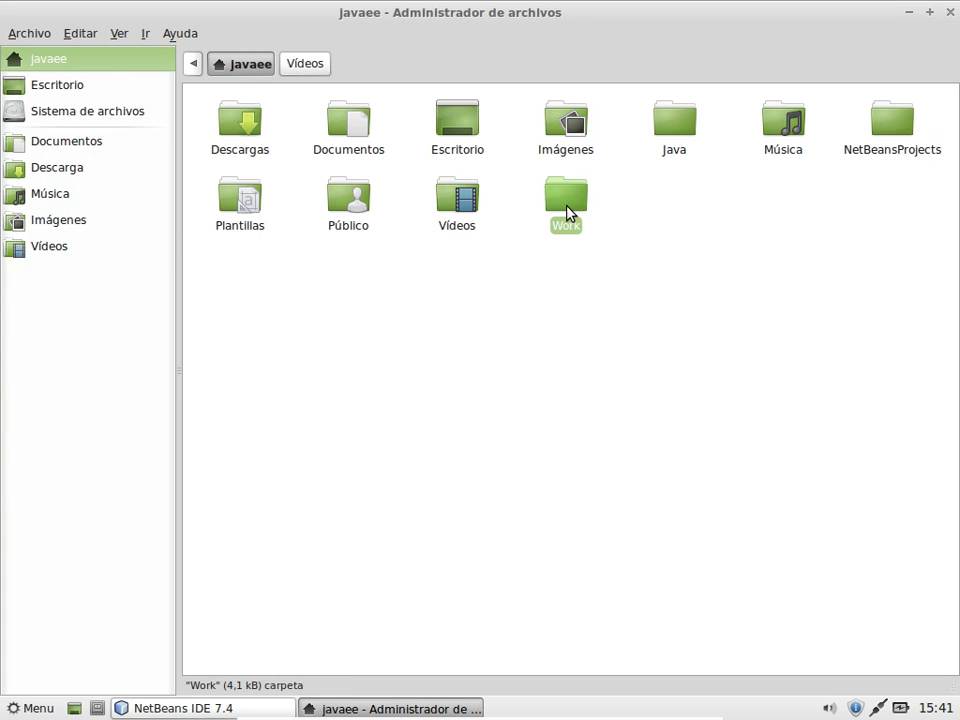
double_click(567, 210)
left_click(213, 113)
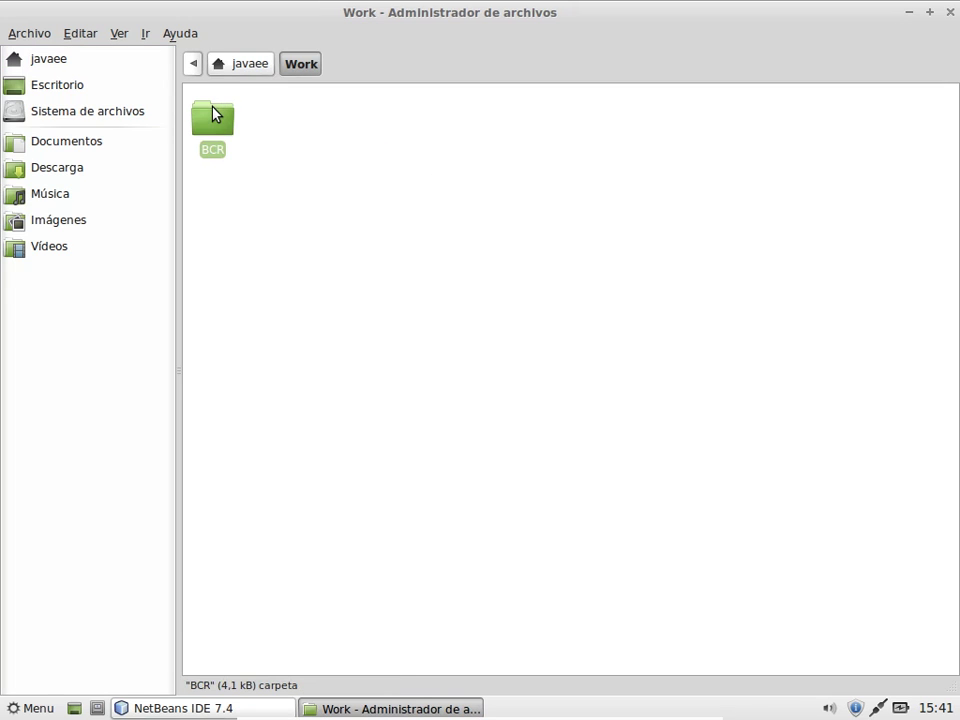
double_click(213, 113)
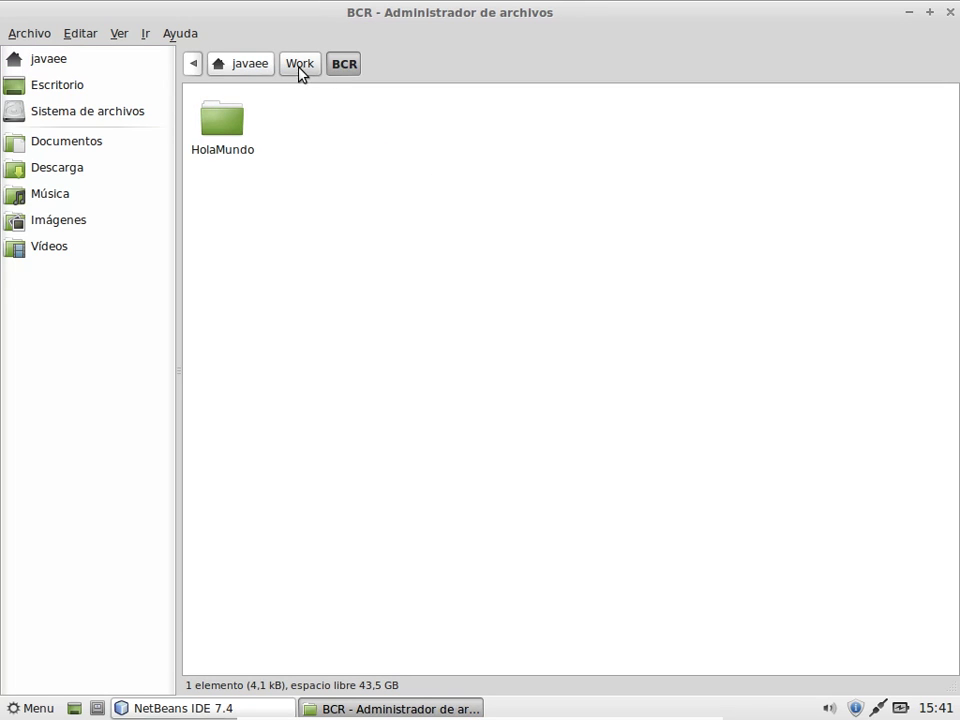
left_click(300, 70)
Step: Add BCR to the side panel with Enviar a > Panel lateral and open it there
right_click(214, 141)
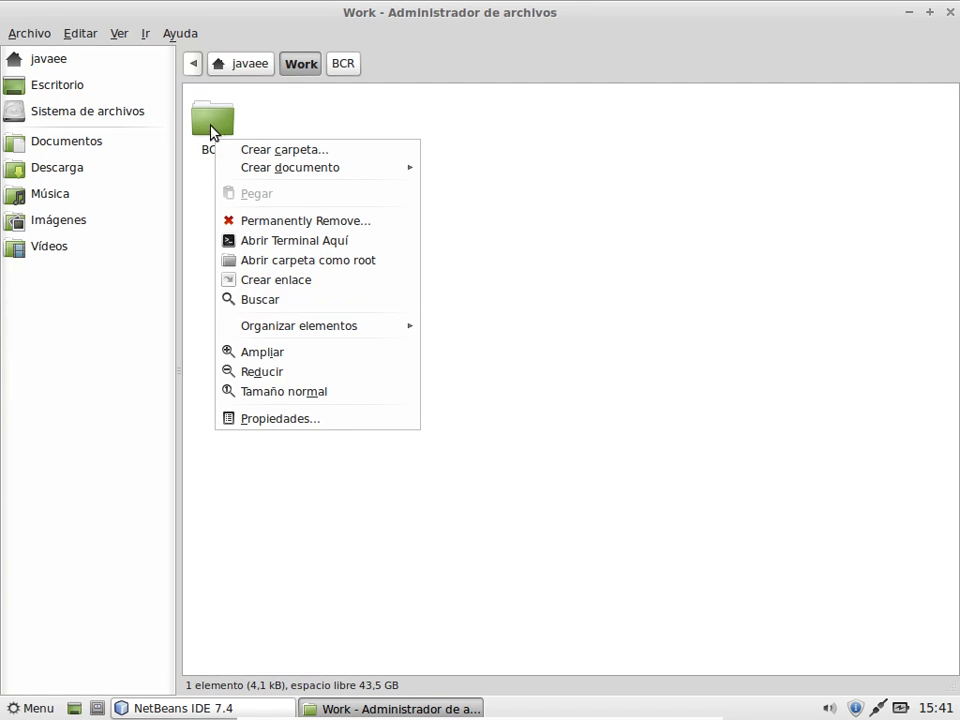
left_click(215, 132)
left_click(216, 132)
right_click(216, 132)
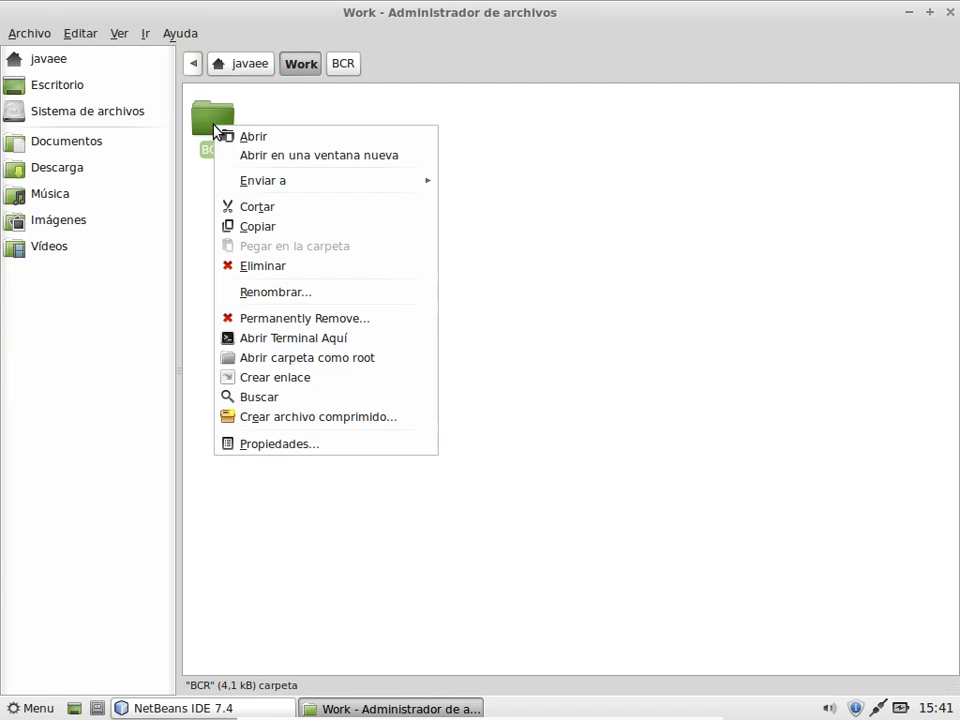
mouse_move(395, 183)
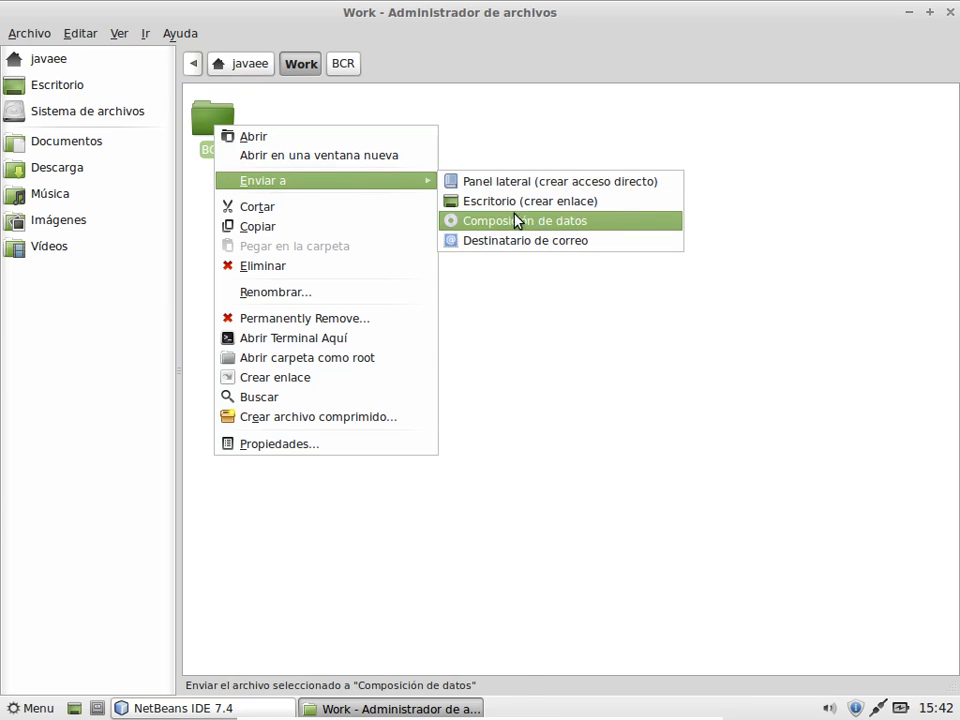
left_click(532, 181)
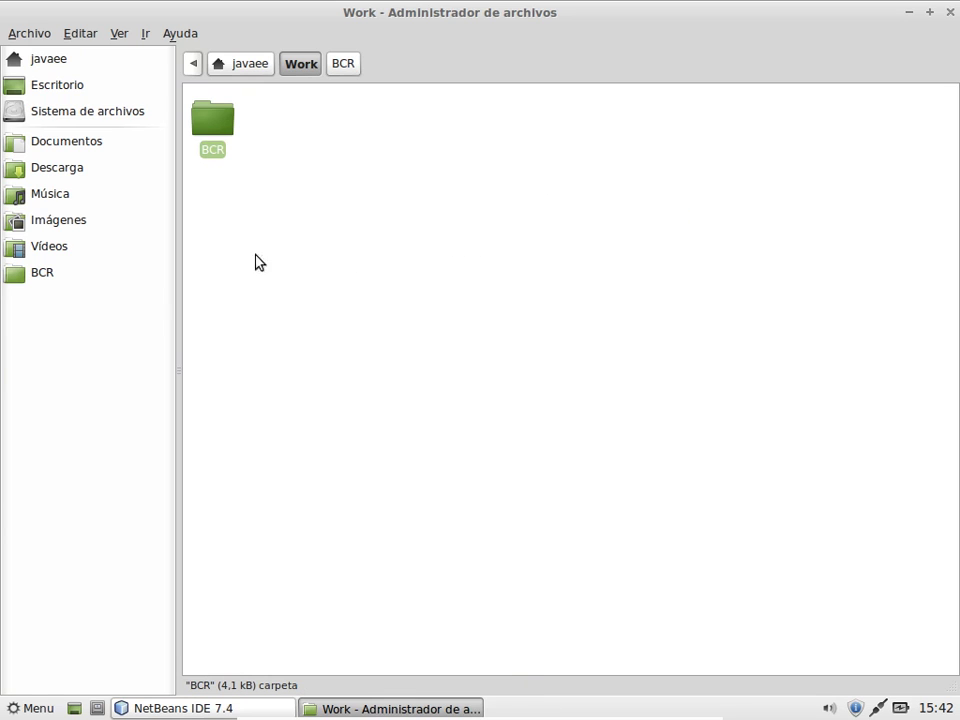
left_click(22, 274)
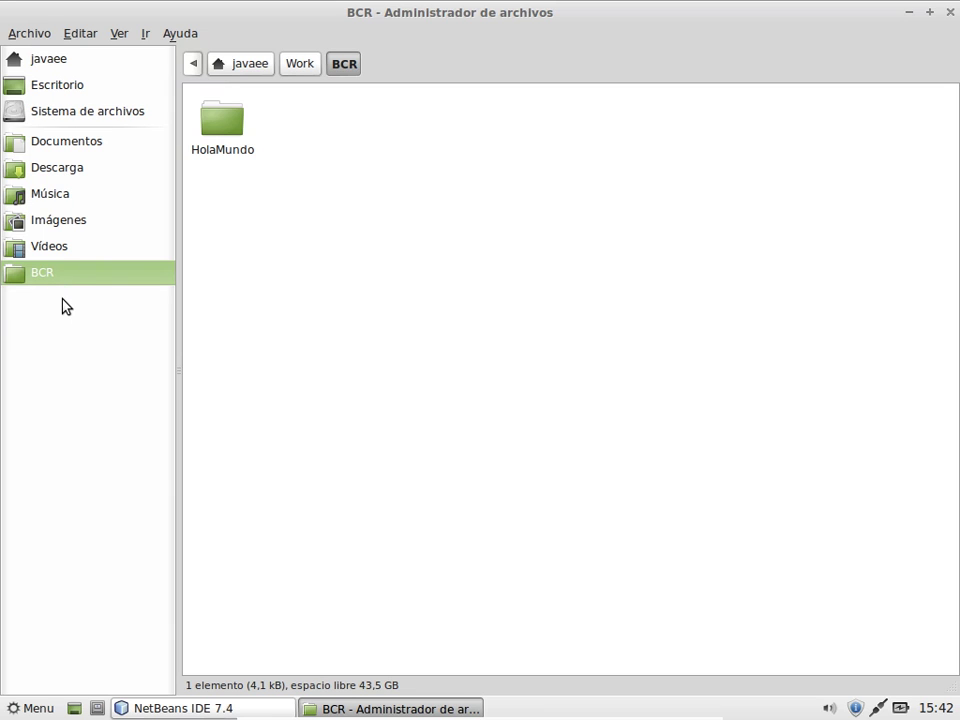
Step: Add the Java folder as a side-panel shortcut, test both shortcuts, then return to javaee
left_click(62, 62)
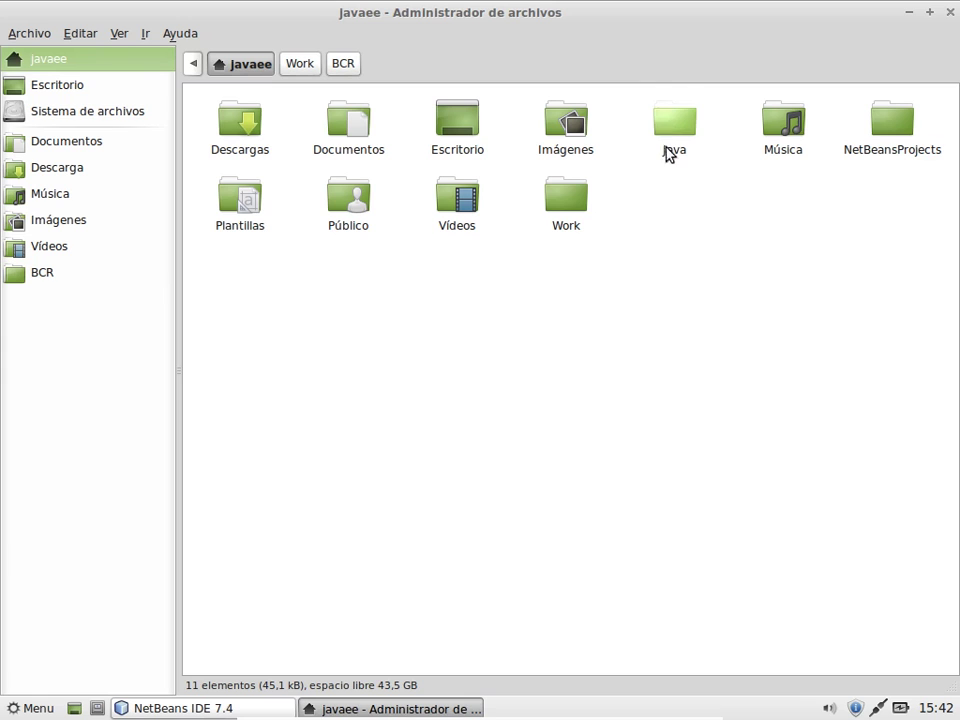
left_click(672, 130)
right_click(672, 131)
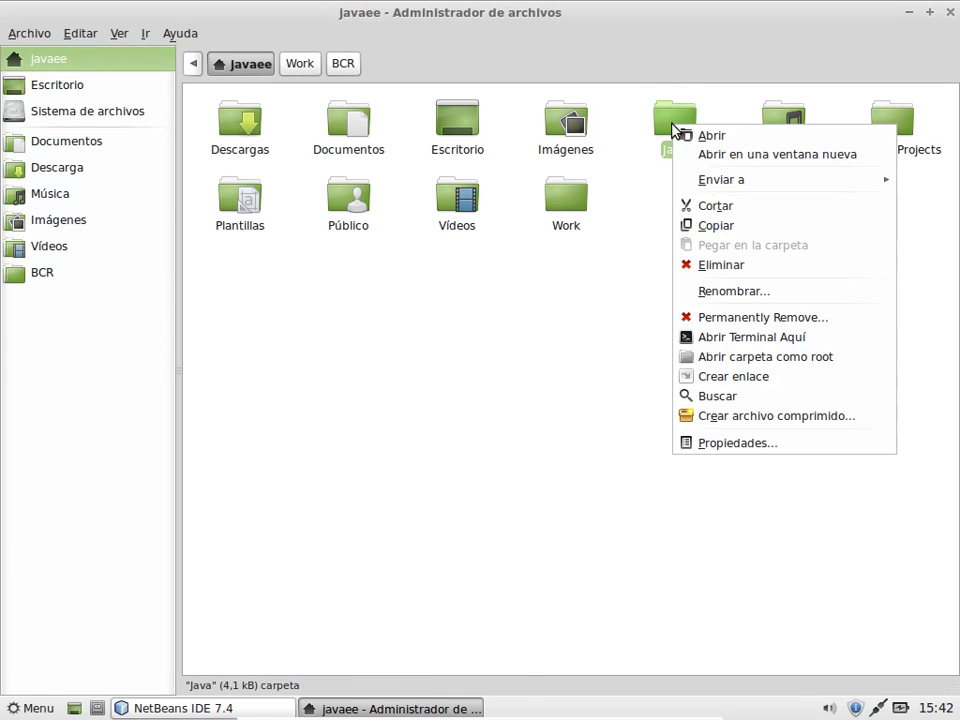
mouse_move(718, 182)
left_click(604, 180)
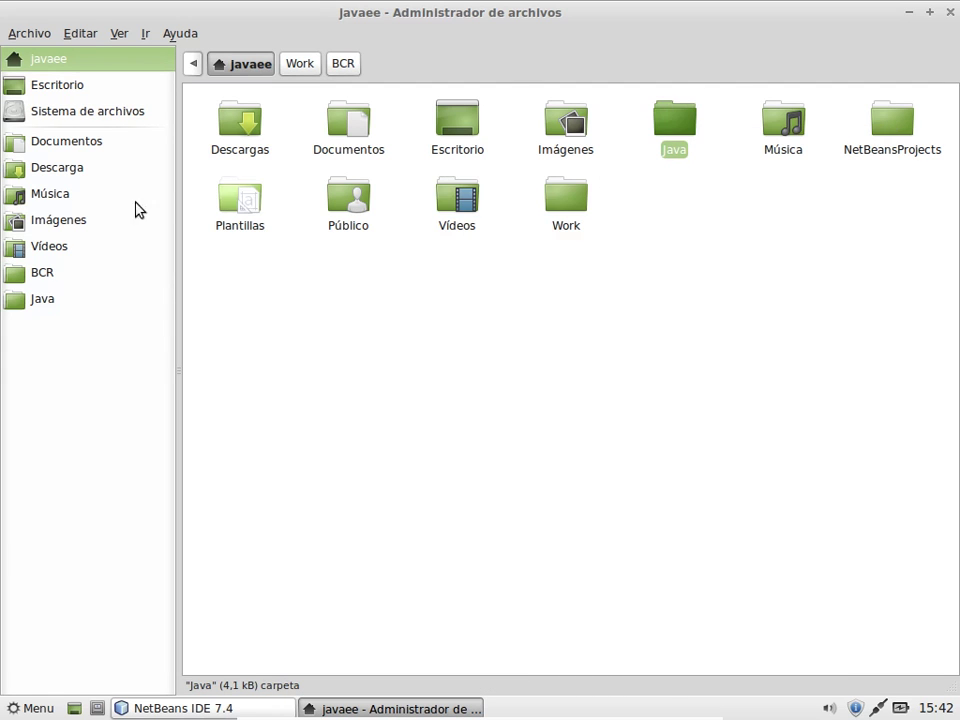
left_click(68, 278)
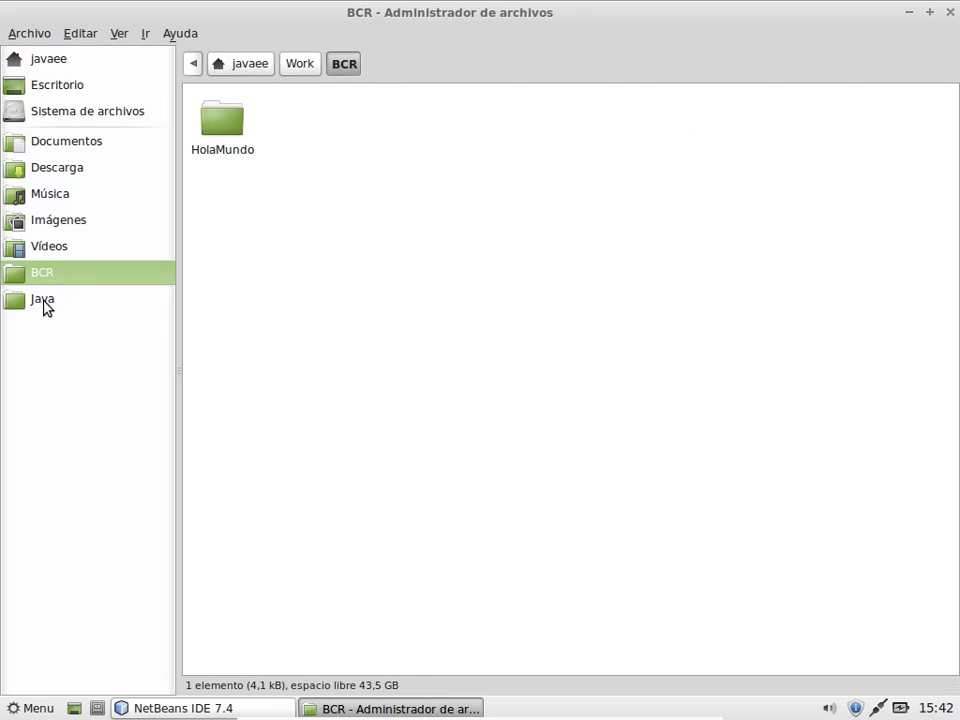
left_click(44, 305)
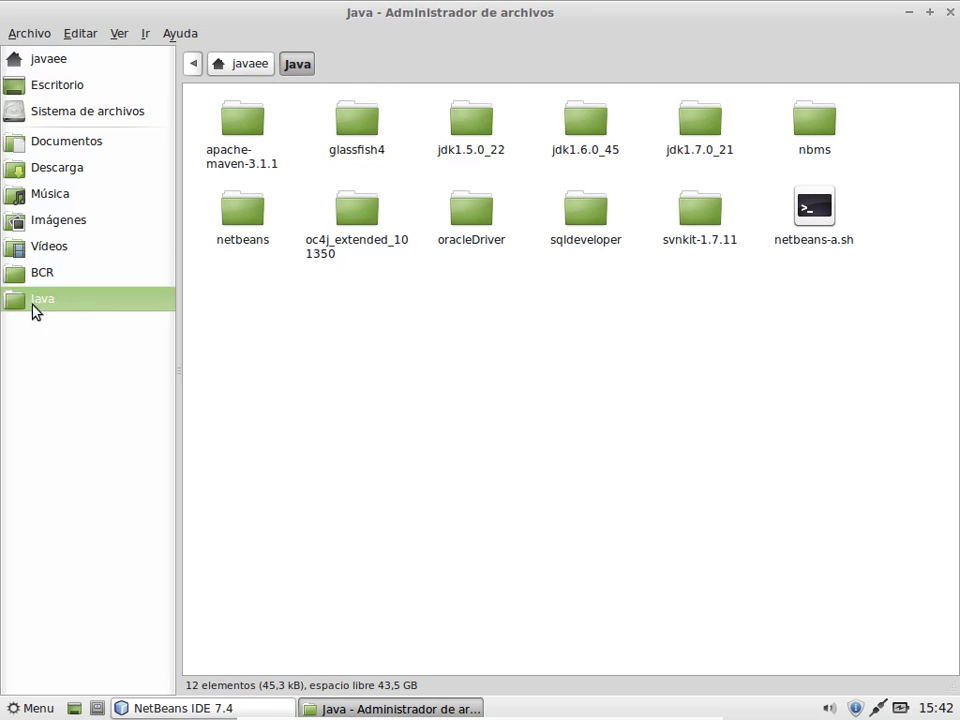
left_click(47, 62)
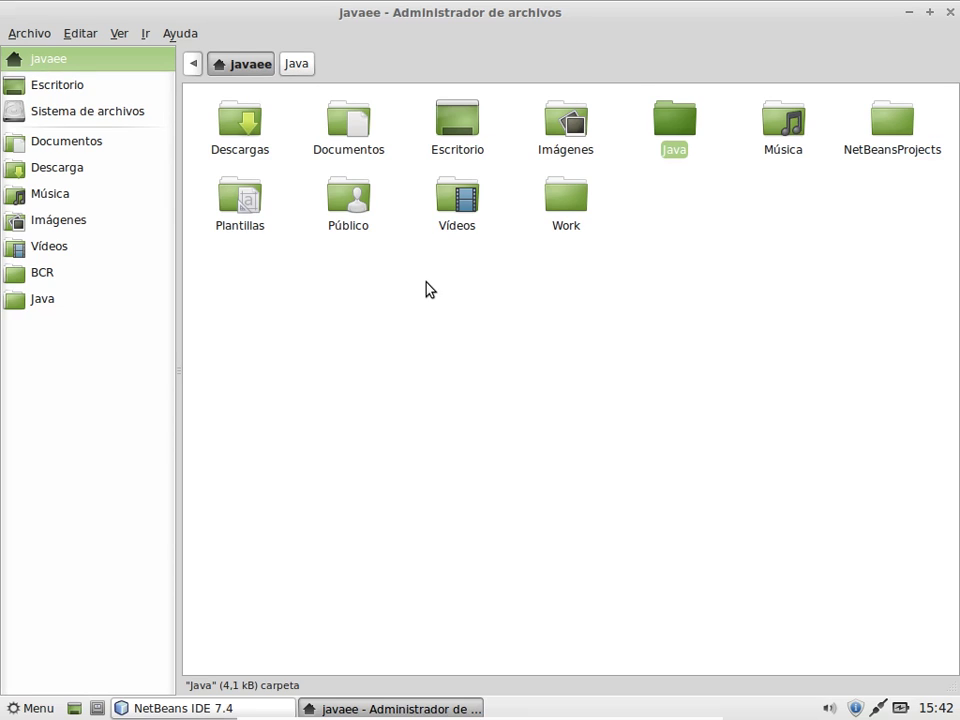
Step: Open Sistema de archivos to list the root folders like bin, etc and usr
left_click(111, 116)
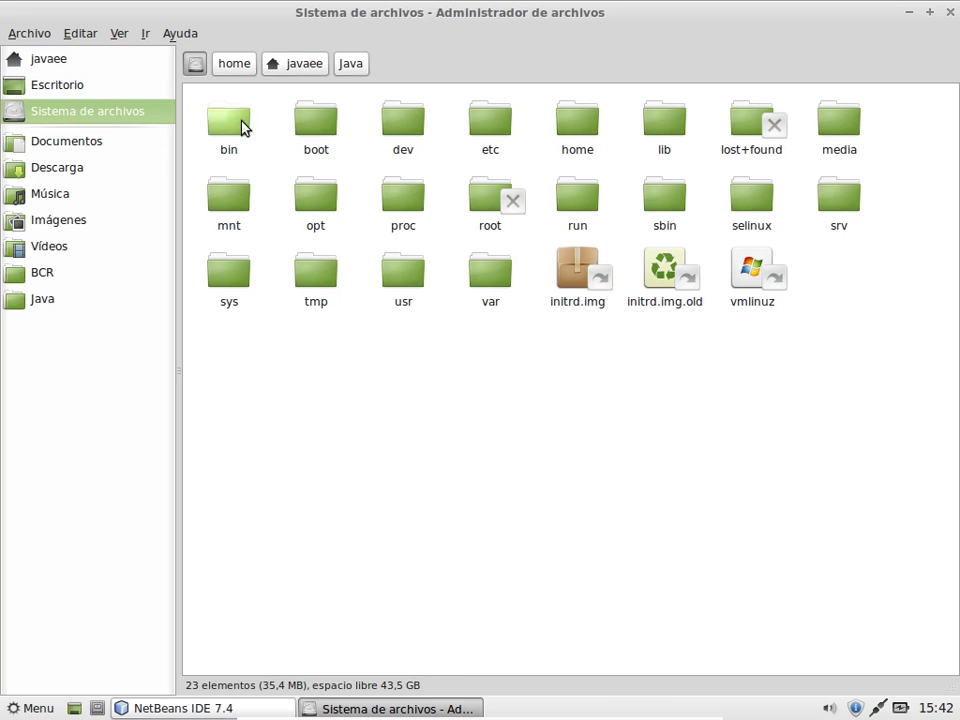
mouse_move(71, 704)
key("alt+F2")
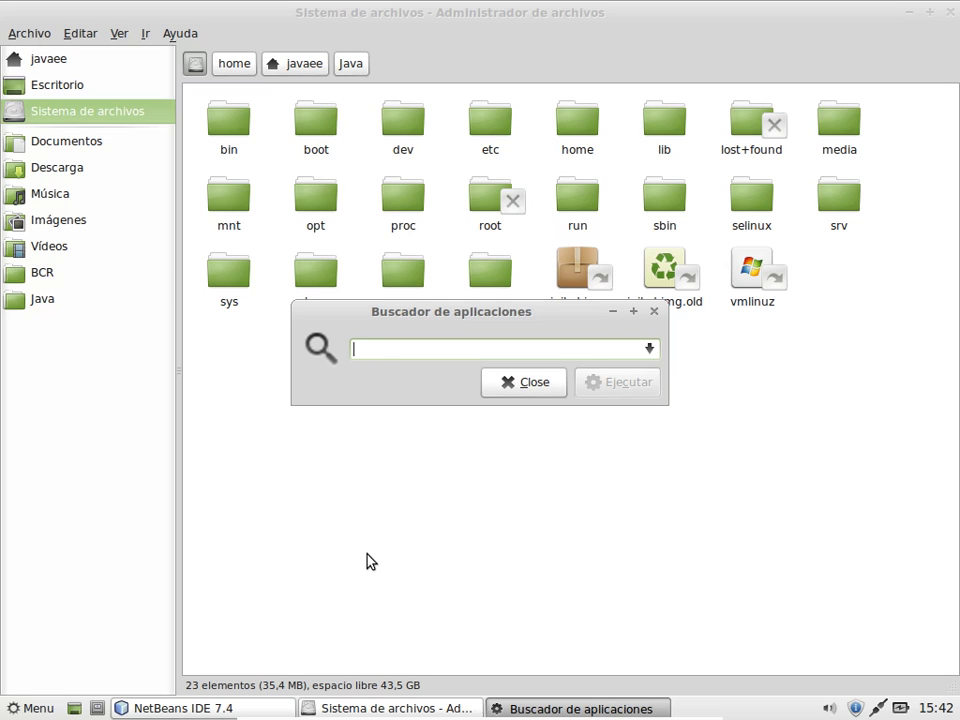
type("termi")
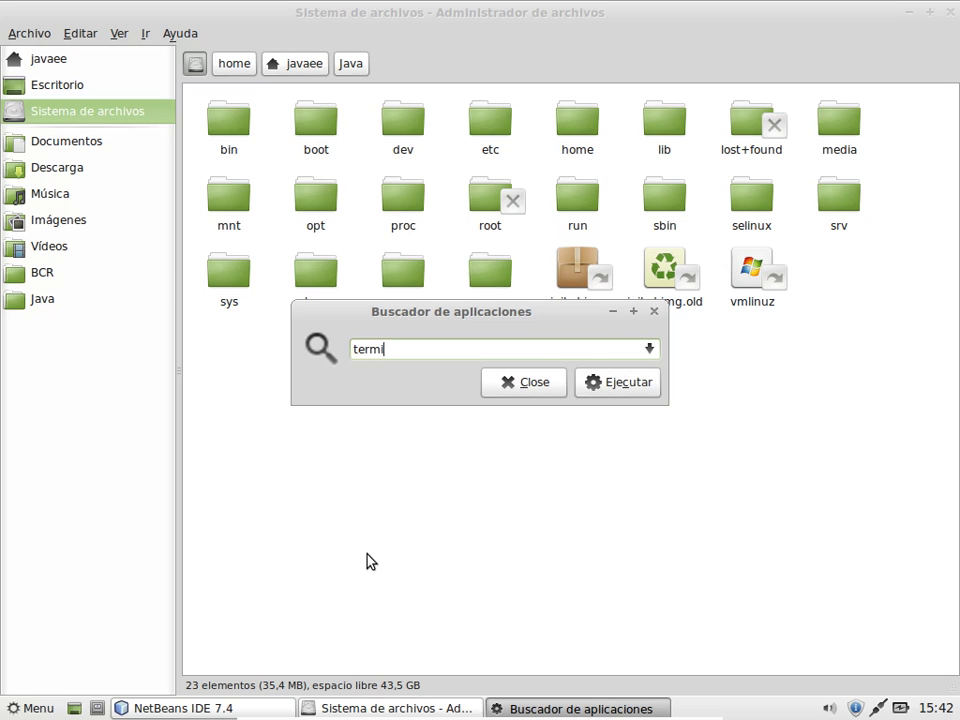
key("BackSpace")
key("BackSpace")
key("BackSpace")
key("BackSpace")
key("BackSpace")
key("BackSpace")
key("BackSpace")
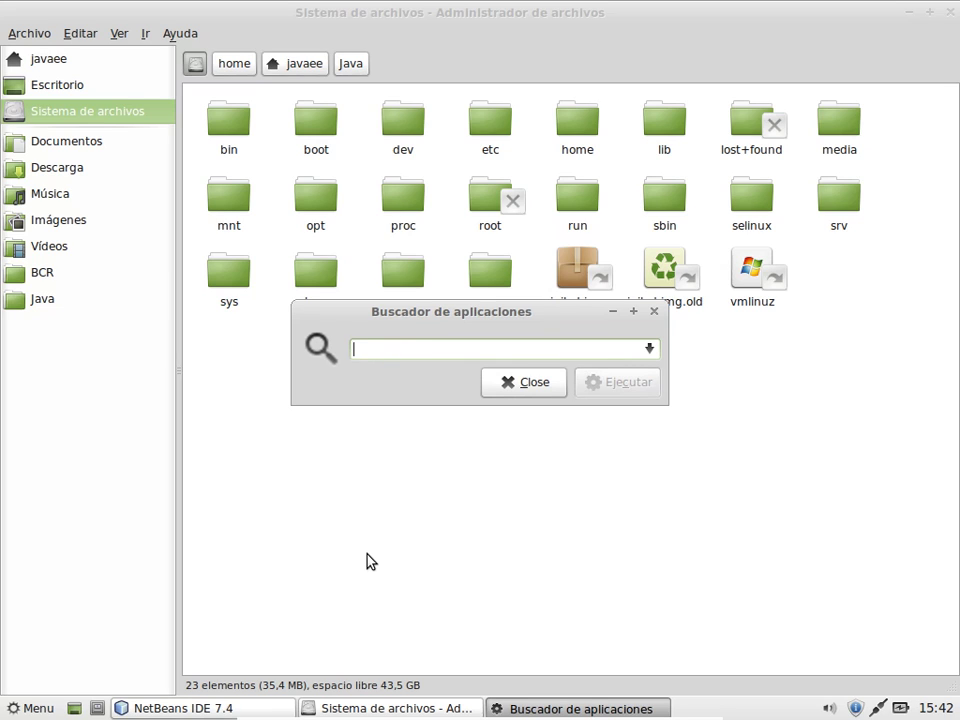
type("te")
key("BackSpace")
key("BackSpace")
key("BackSpace")
key("BackSpace")
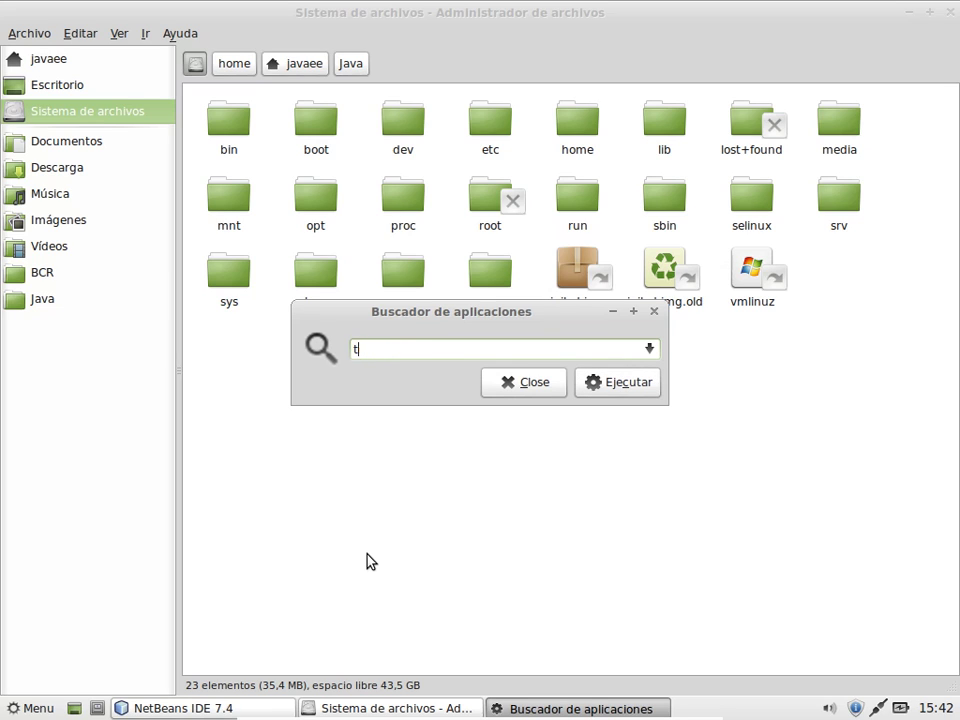
type("Terminal")
key("BackSpace")
key("BackSpace")
key("BackSpace")
key("BackSpace")
key("BackSpace")
key("BackSpace")
key("BackSpace")
key("BackSpace")
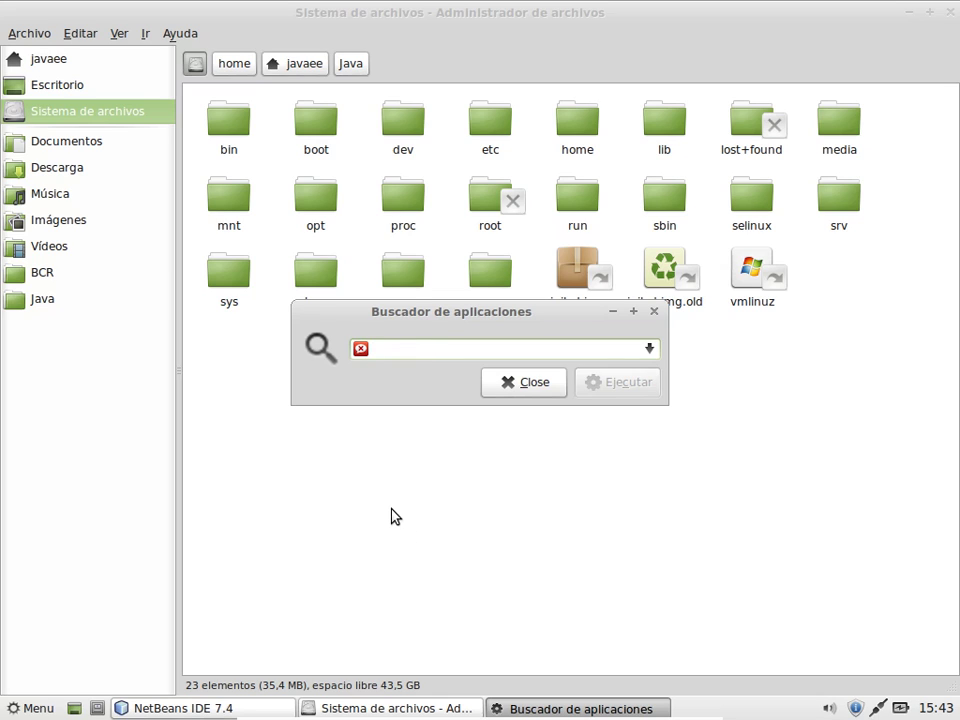
type("term")
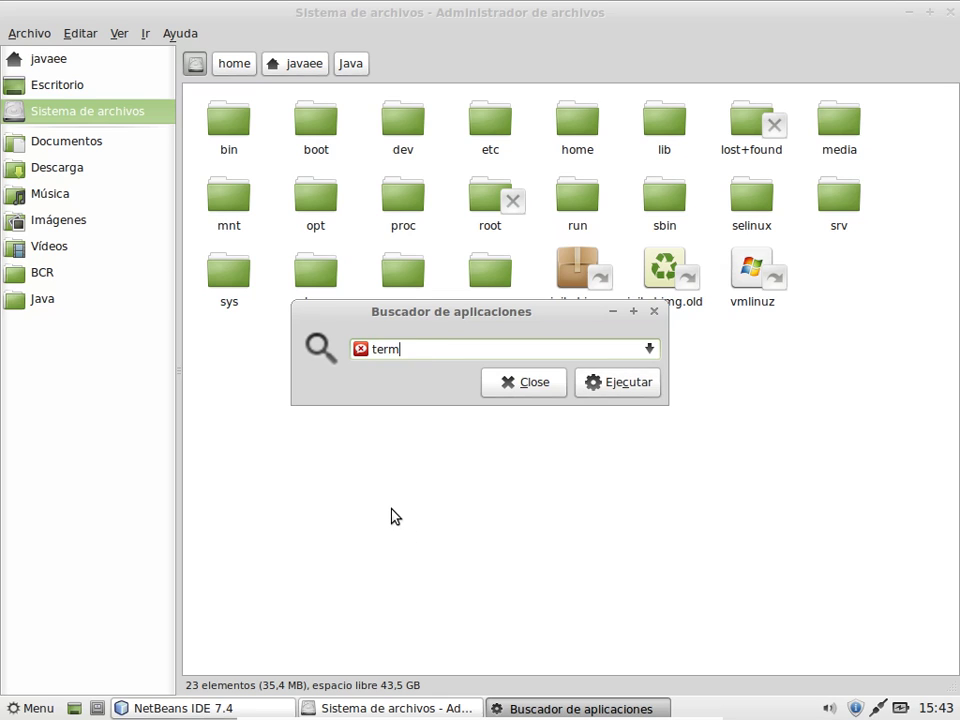
type("ina")
key("BackSpace")
key("BackSpace")
key("BackSpace")
key("BackSpace")
key("BackSpace")
key("BackSpace")
key("BackSpace")
key("BackSpace")
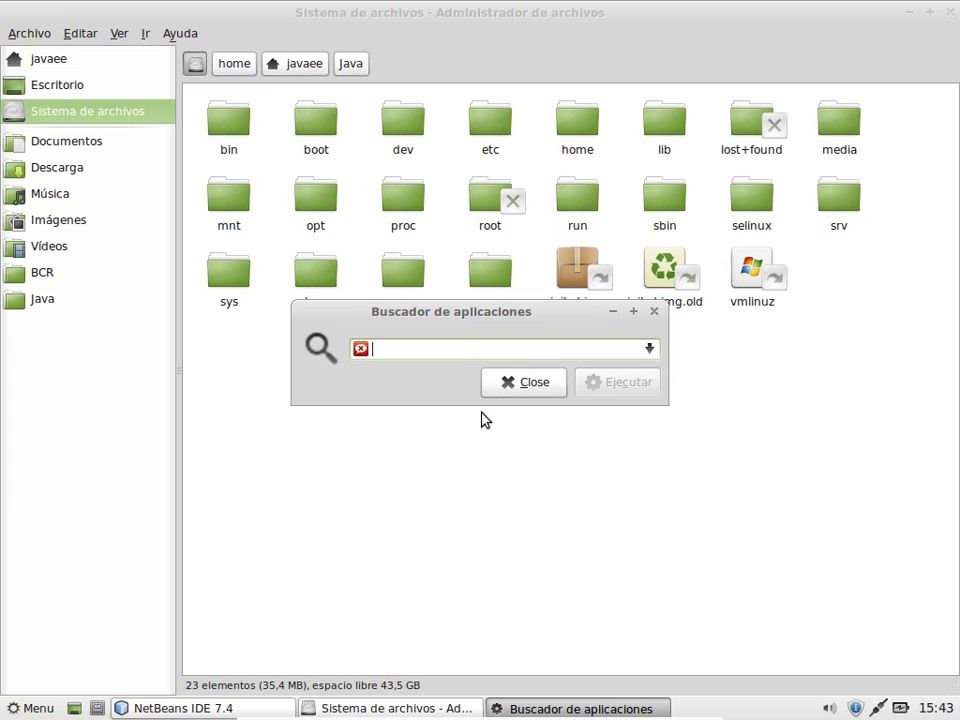
left_click(15, 705)
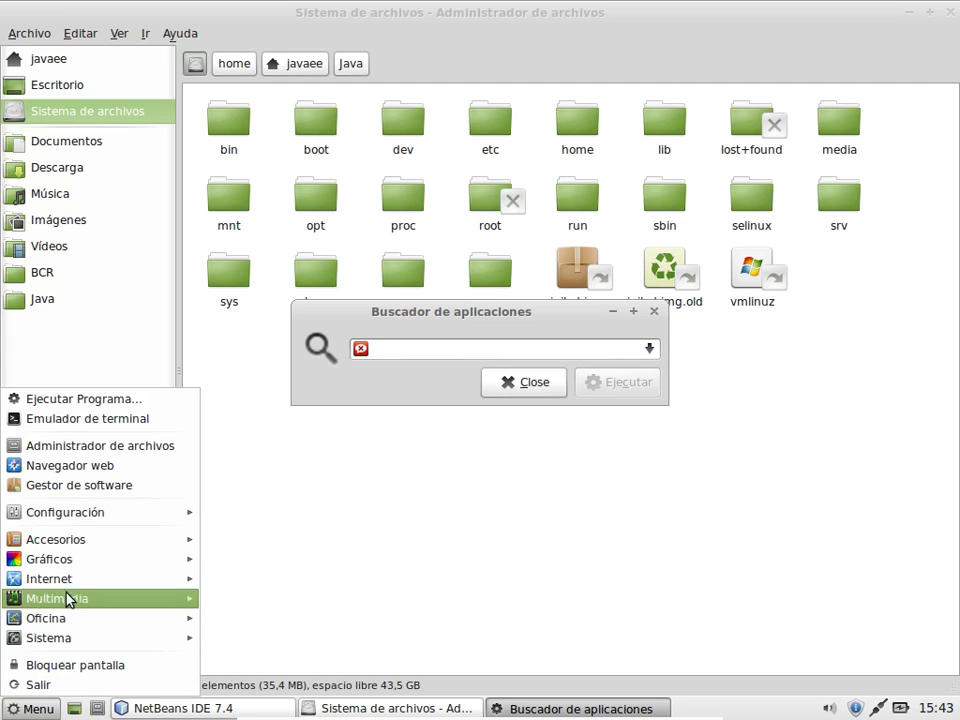
mouse_move(90, 638)
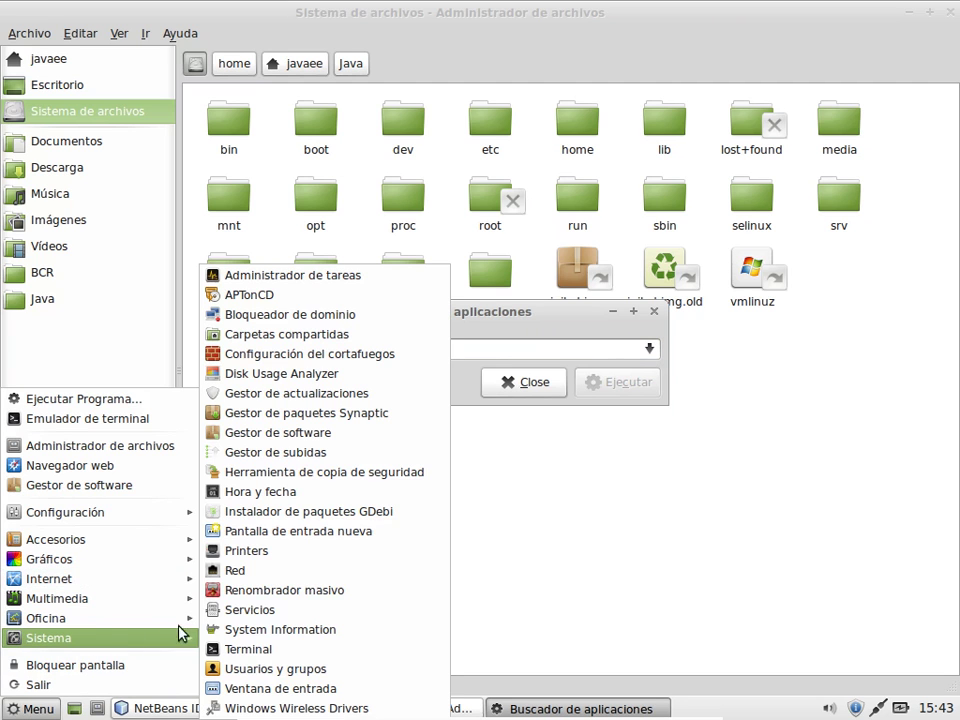
left_click(226, 650)
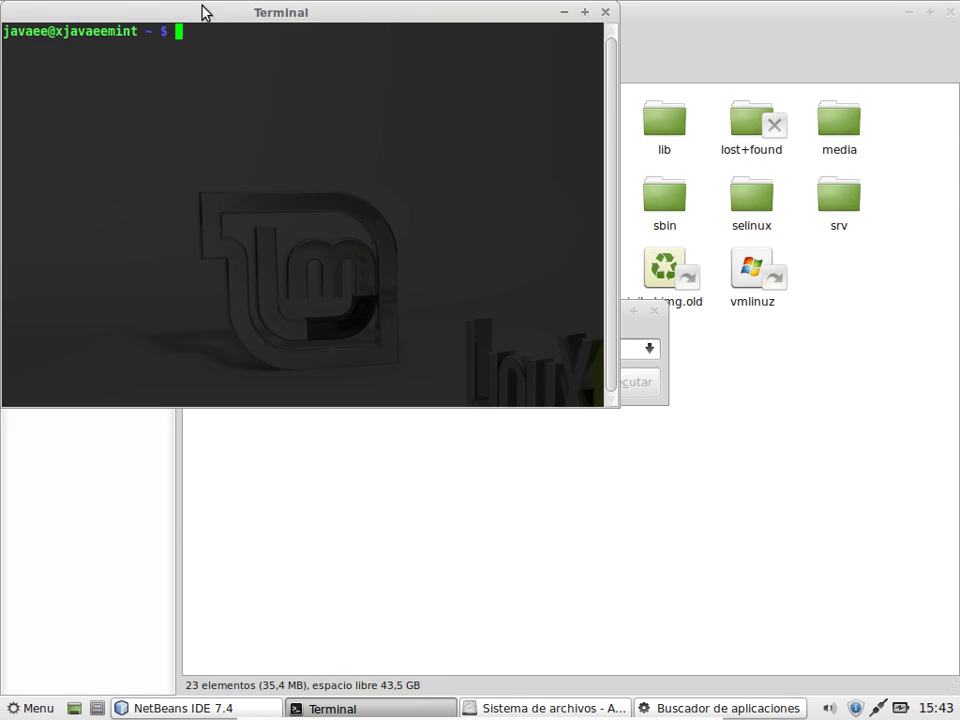
left_click_drag(204, 11, 420, 268)
right_click(401, 261)
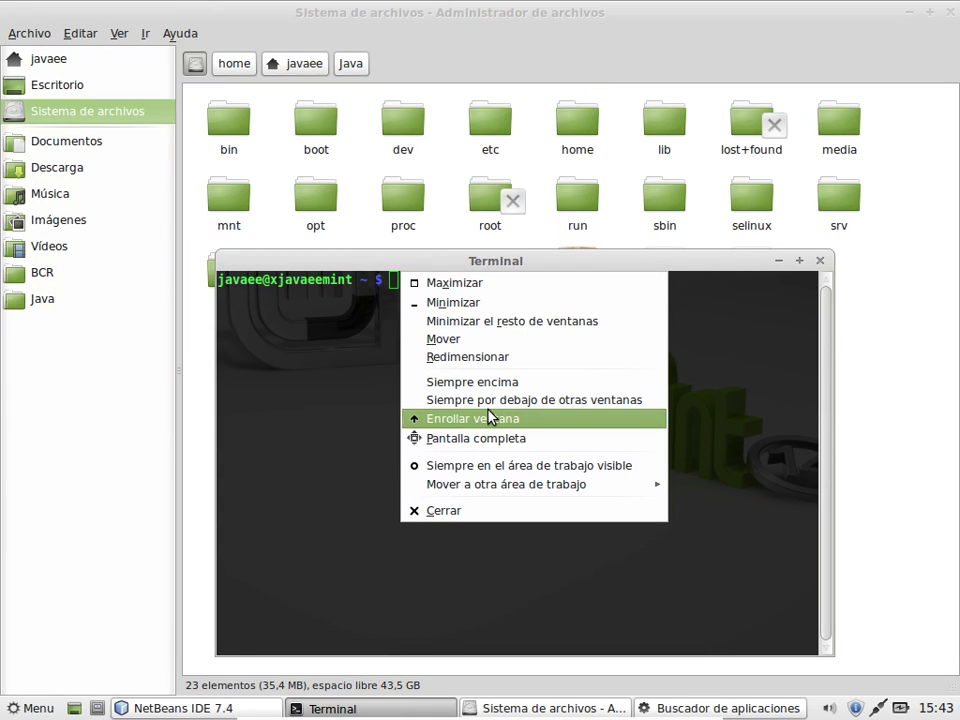
left_click(239, 425)
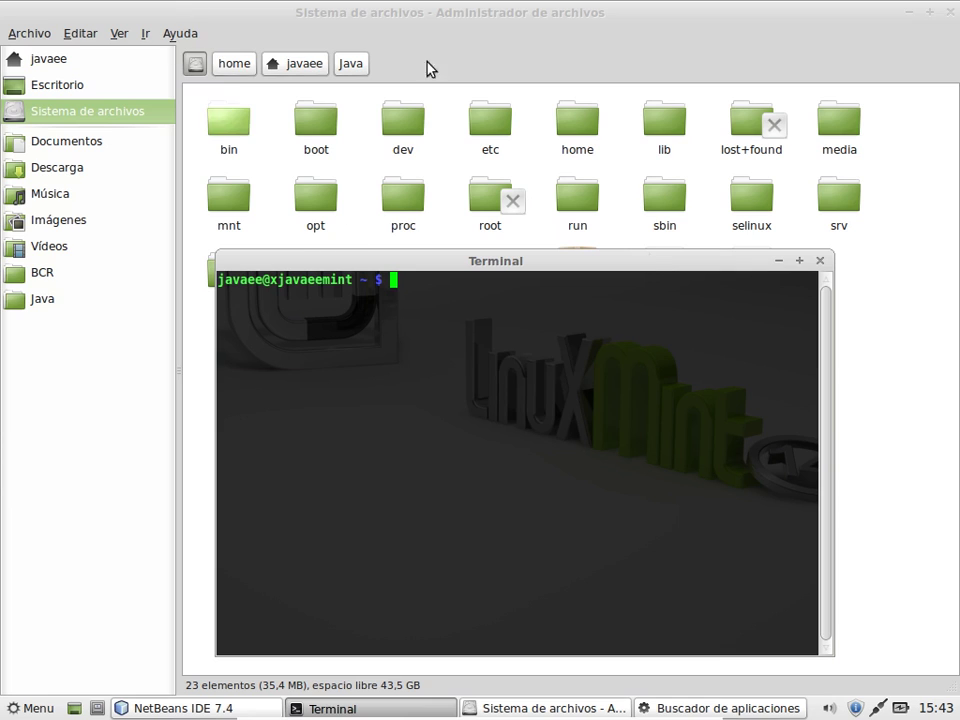
left_click(820, 262)
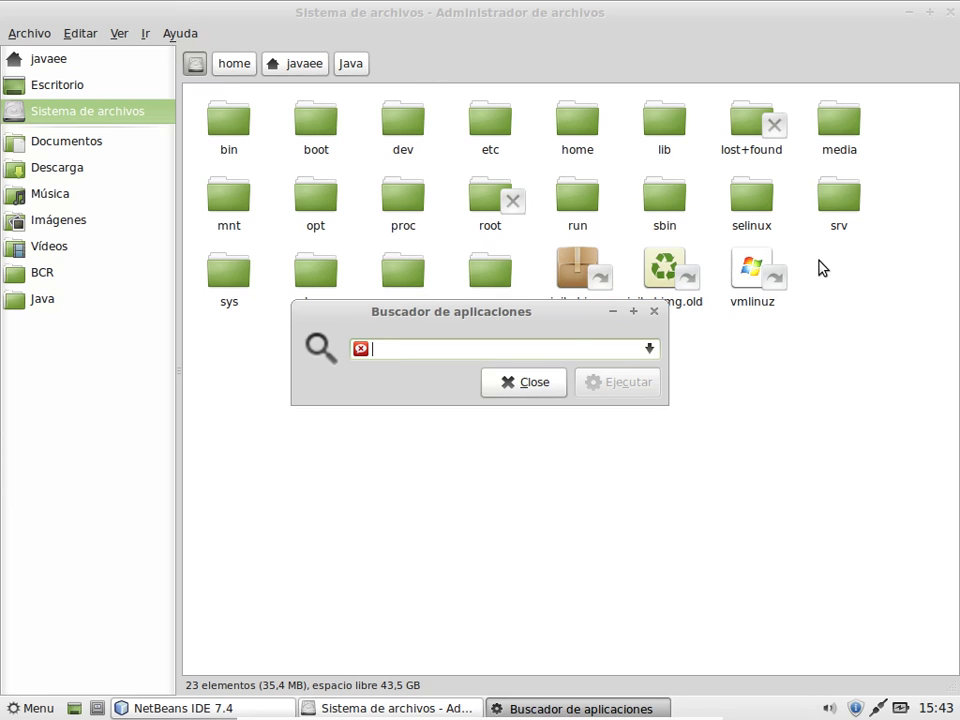
Step: Open a terminal emulator and try Tab completion for commands starting with 'te' and 'x'
left_click(30, 707)
left_click(71, 424)
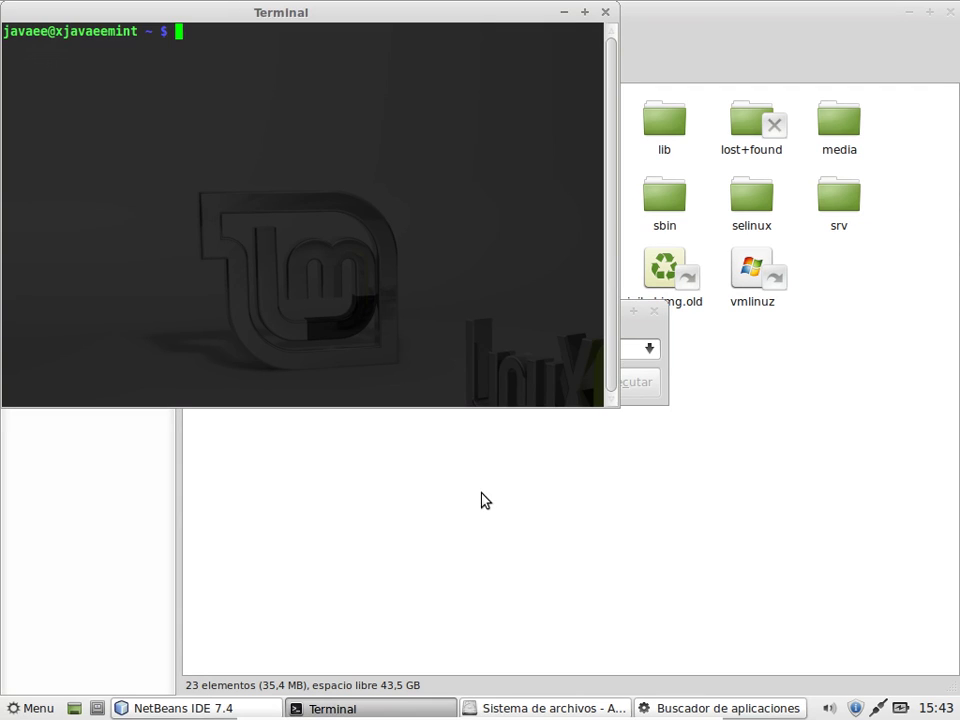
type("Ter")
key("BackSpace")
key("BackSpace")
key("BackSpace")
type("te")
key("Tab")
key("Tab")
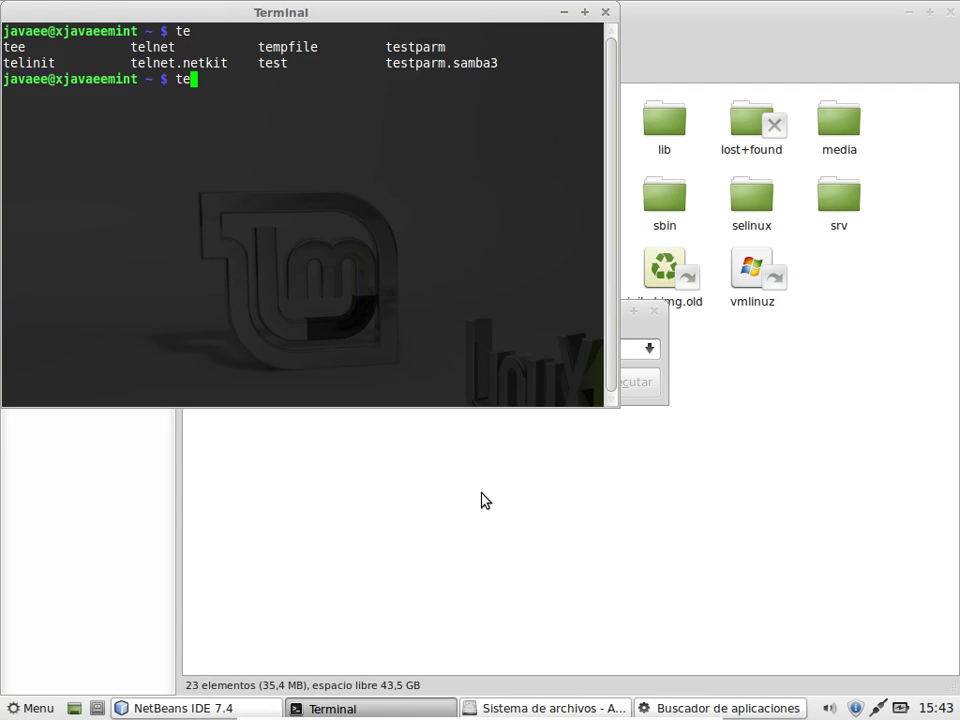
key("BackSpace")
key("BackSpace")
type("x")
key("Tab")
key("Tab")
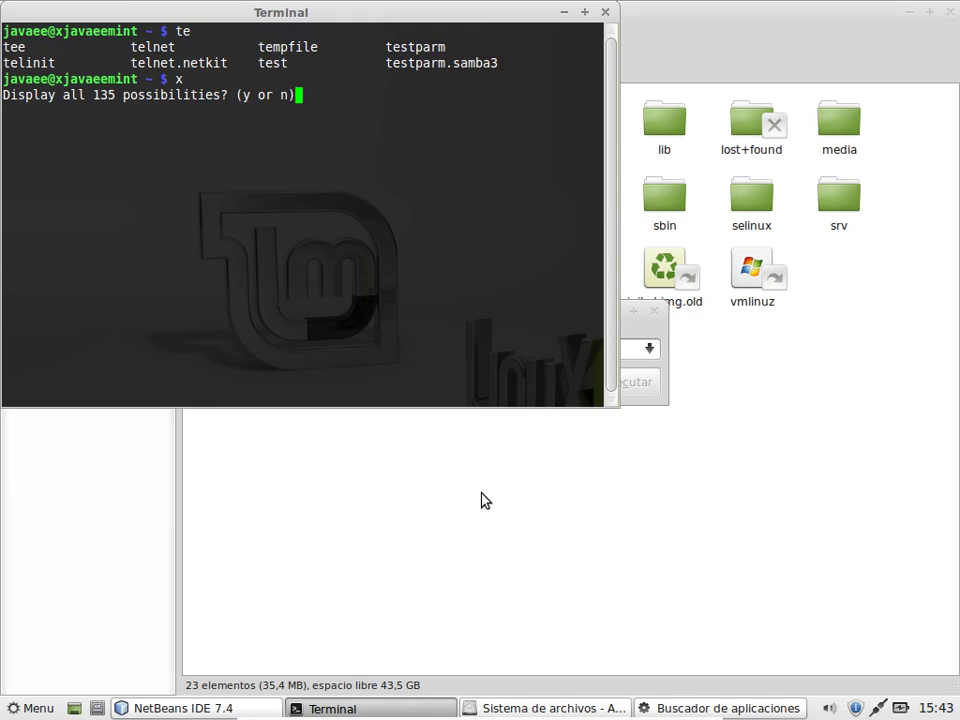
key("n")
key("BackSpace")
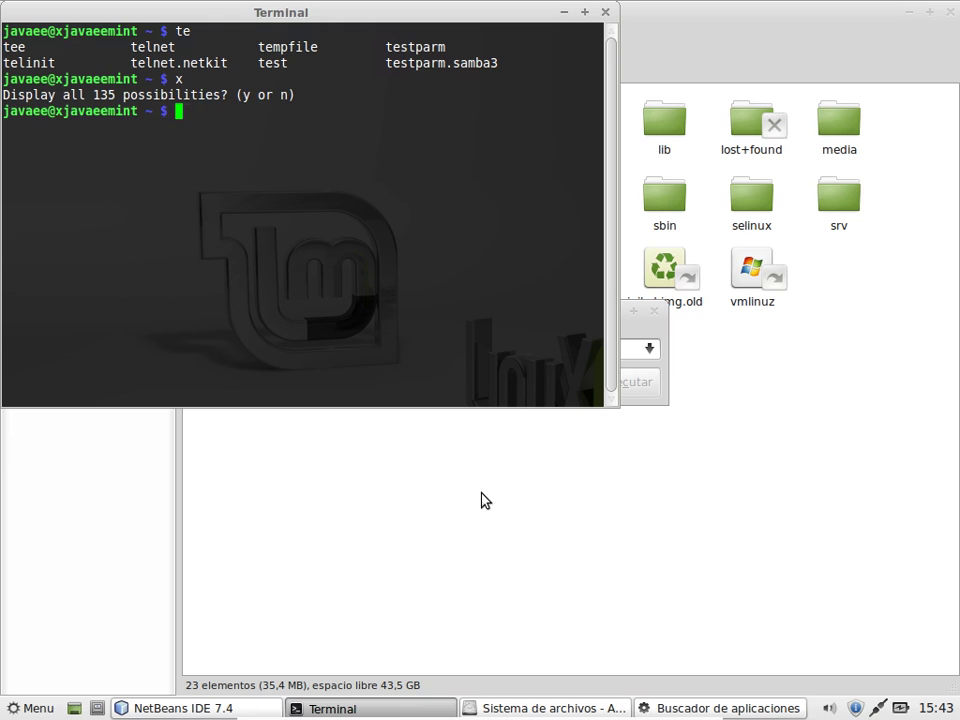
Step: Close the terminal and start Firefox by searching 'fire' in the application finder
type("T")
left_click(606, 13)
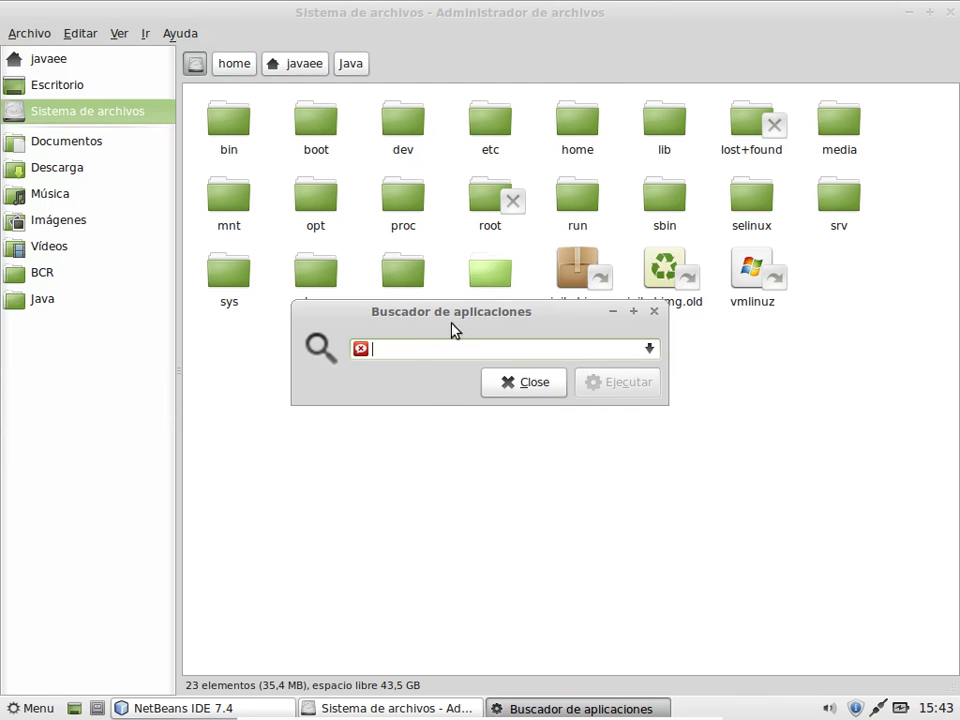
type("firefox")
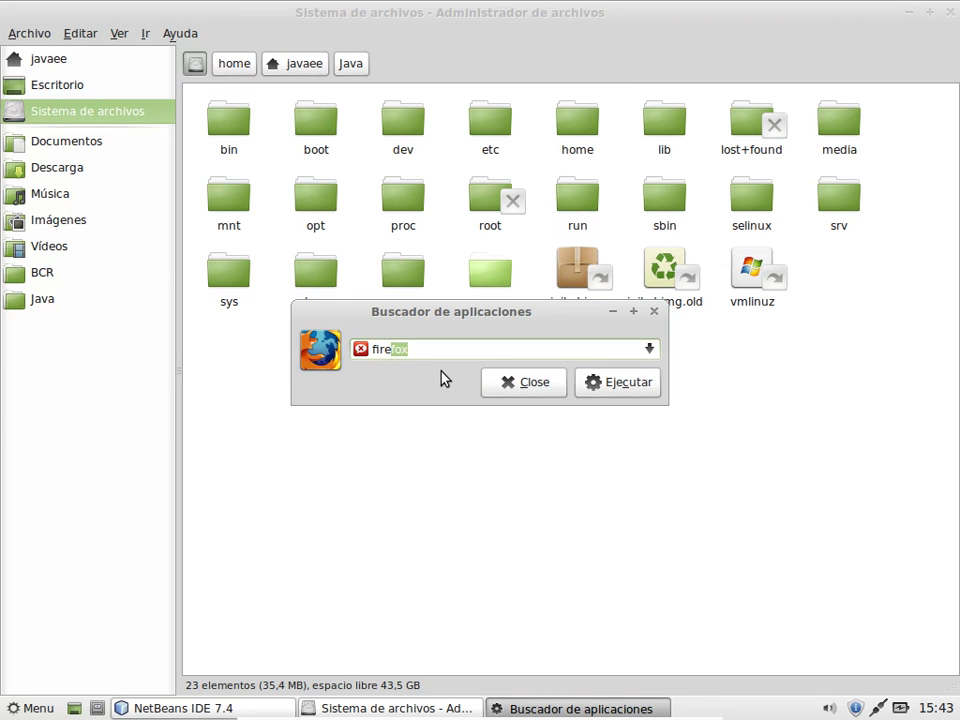
key("Return")
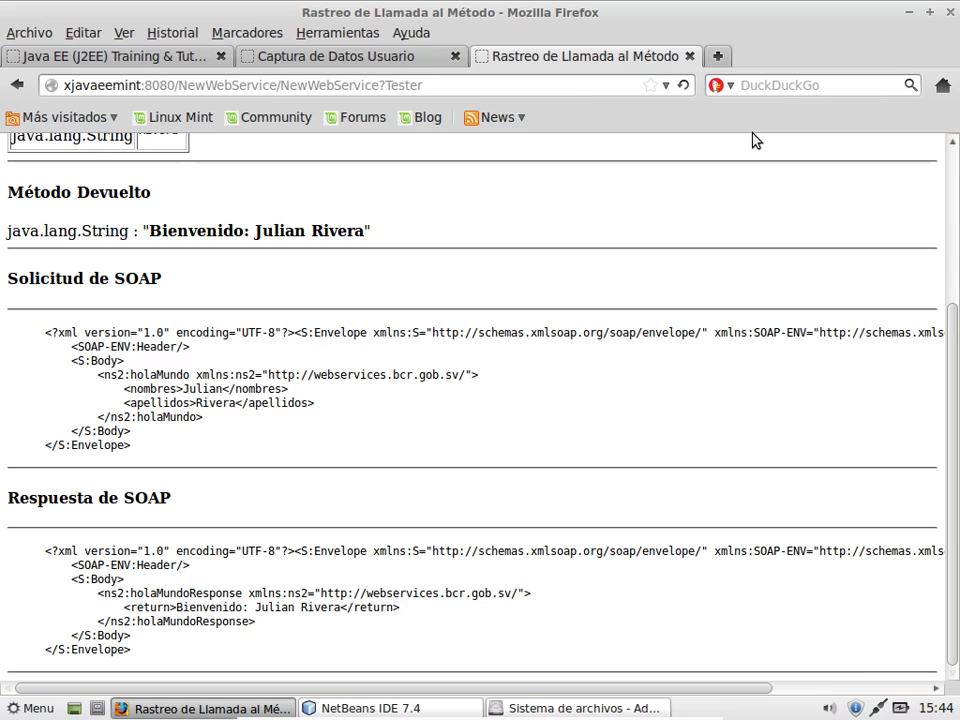
Step: Close Firefox with Guardar y cerrar and drag Navegador web Firefox onto the panel as a launcher
left_click(951, 13)
left_click(709, 400)
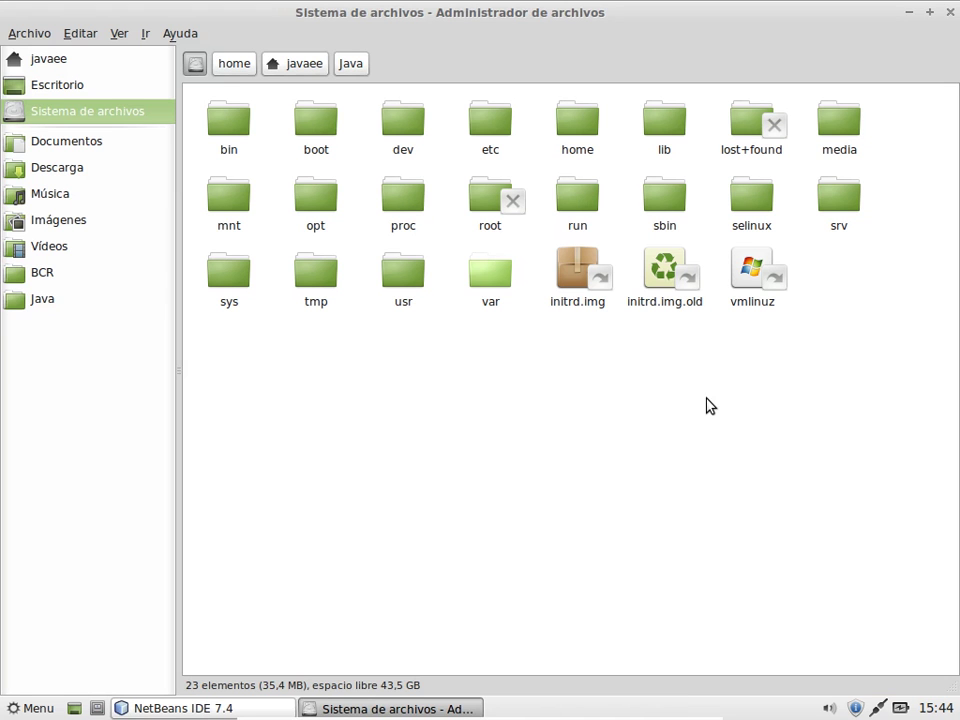
left_click(15, 707)
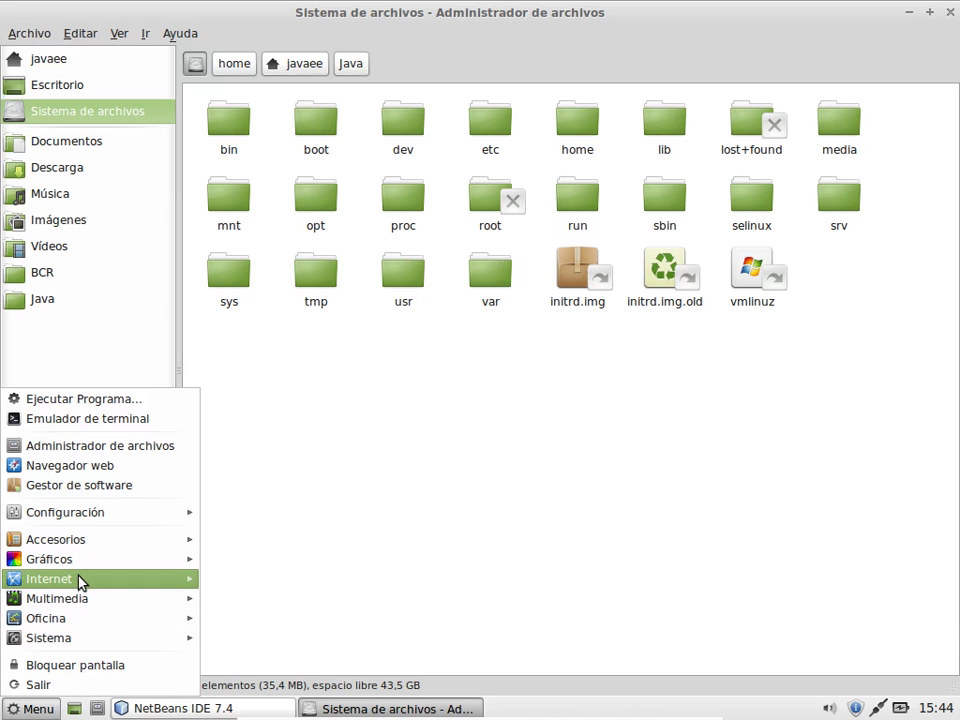
mouse_move(80, 583)
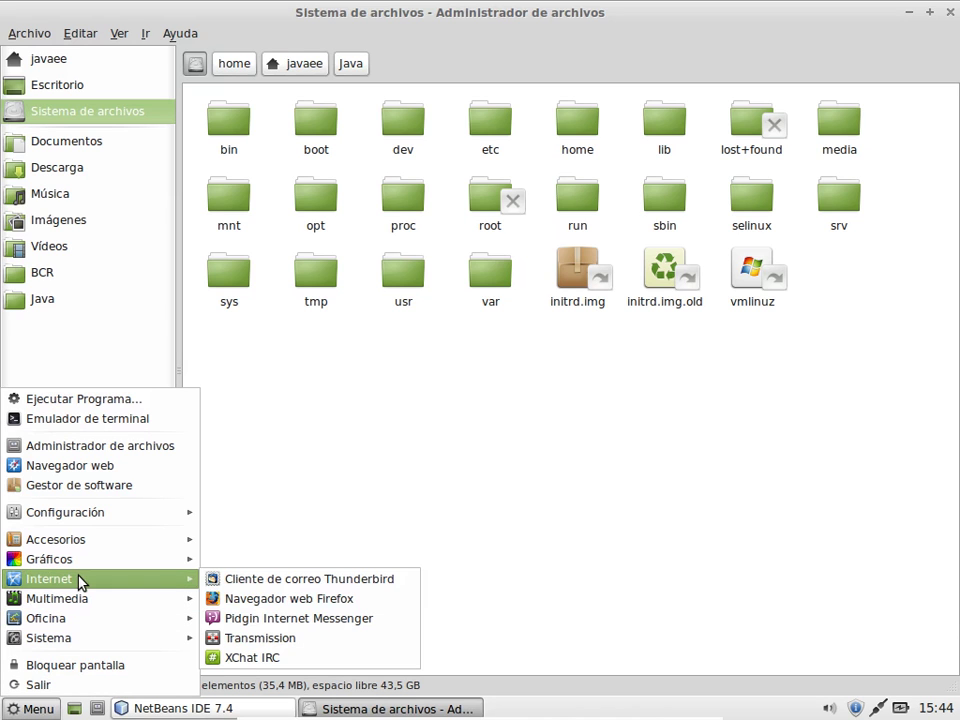
left_click(249, 600)
left_click_drag(497, 710, 553, 712)
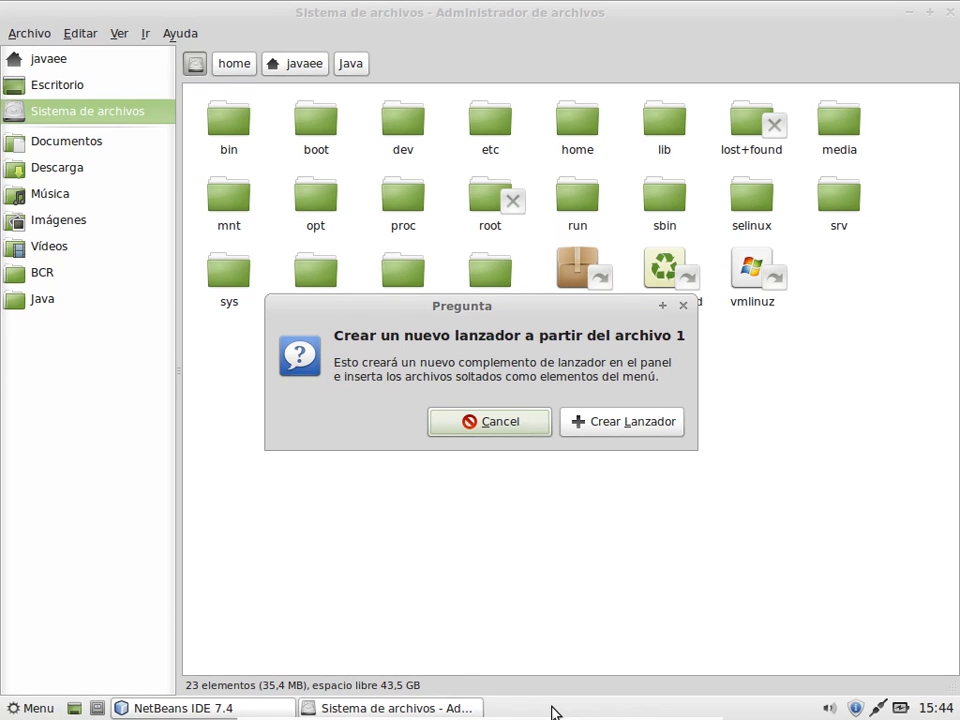
left_click(621, 421)
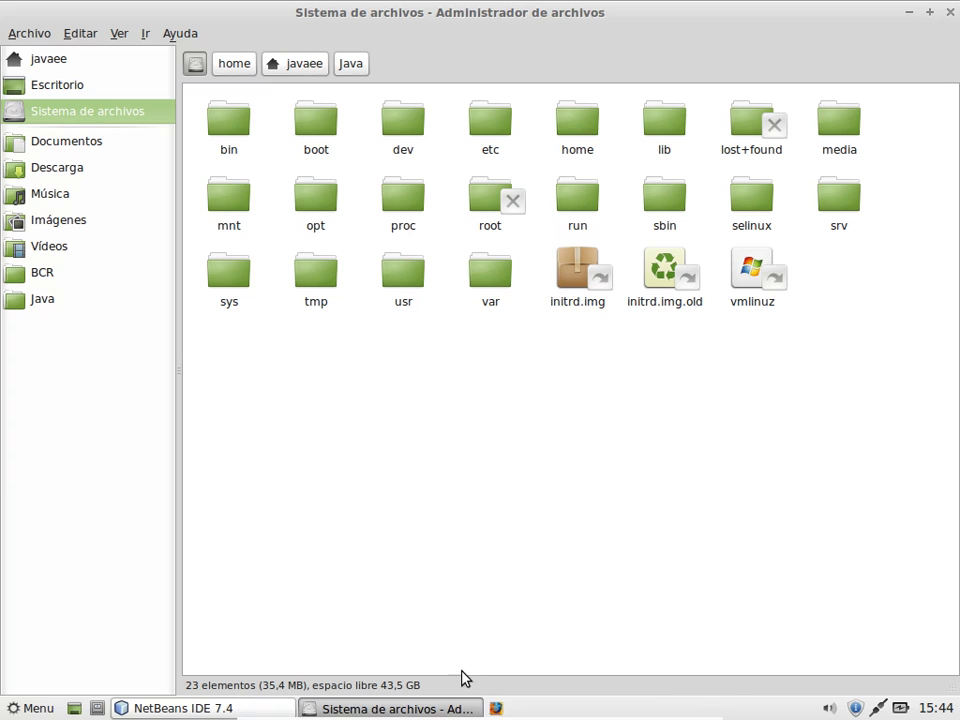
Step: Move the Firefox launcher with Mover so it sits beside the other panel launchers
right_click(498, 707)
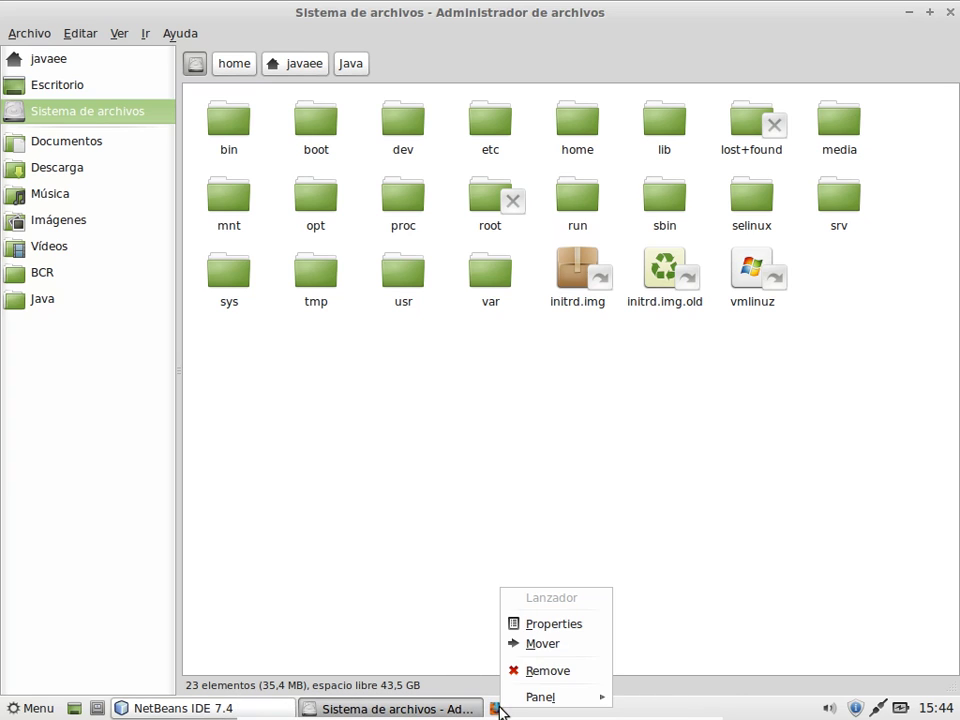
left_click(543, 645)
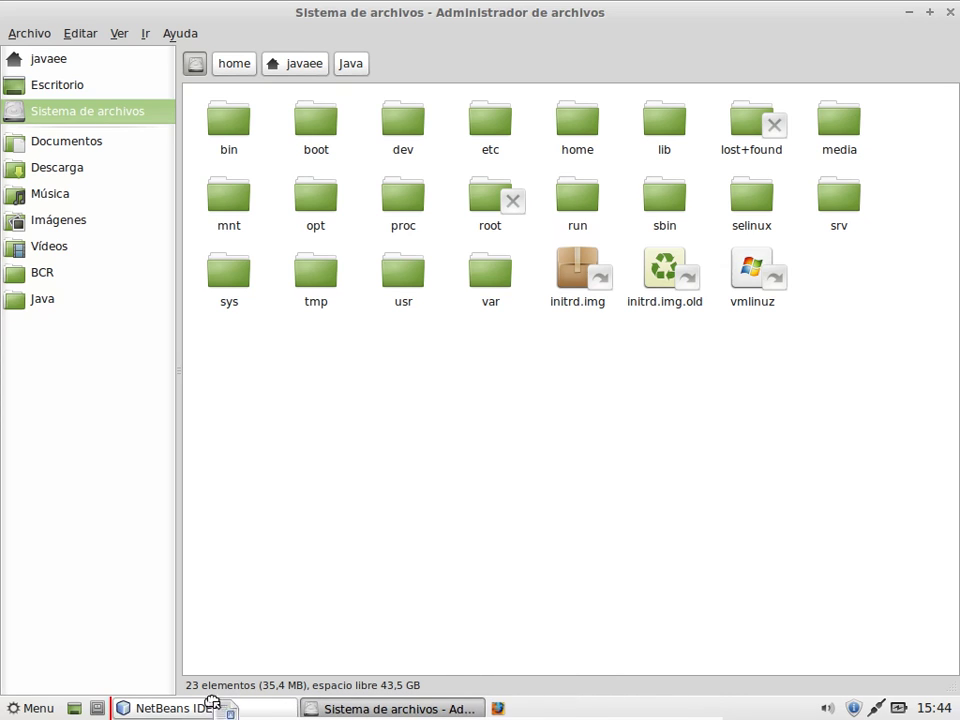
left_click(114, 708)
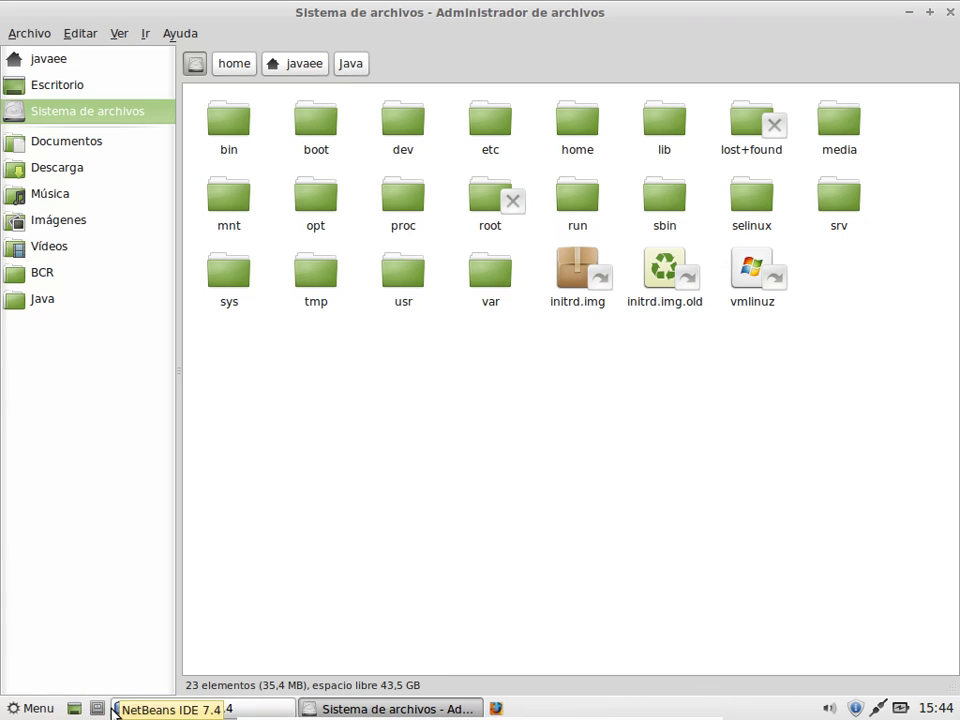
right_click(494, 710)
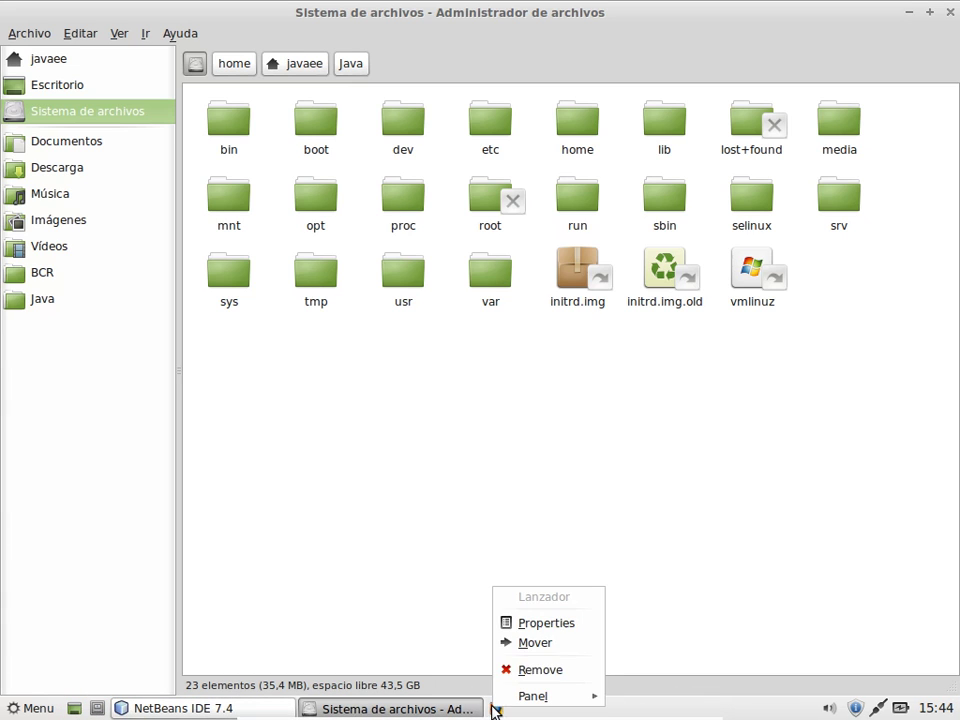
left_click(535, 643)
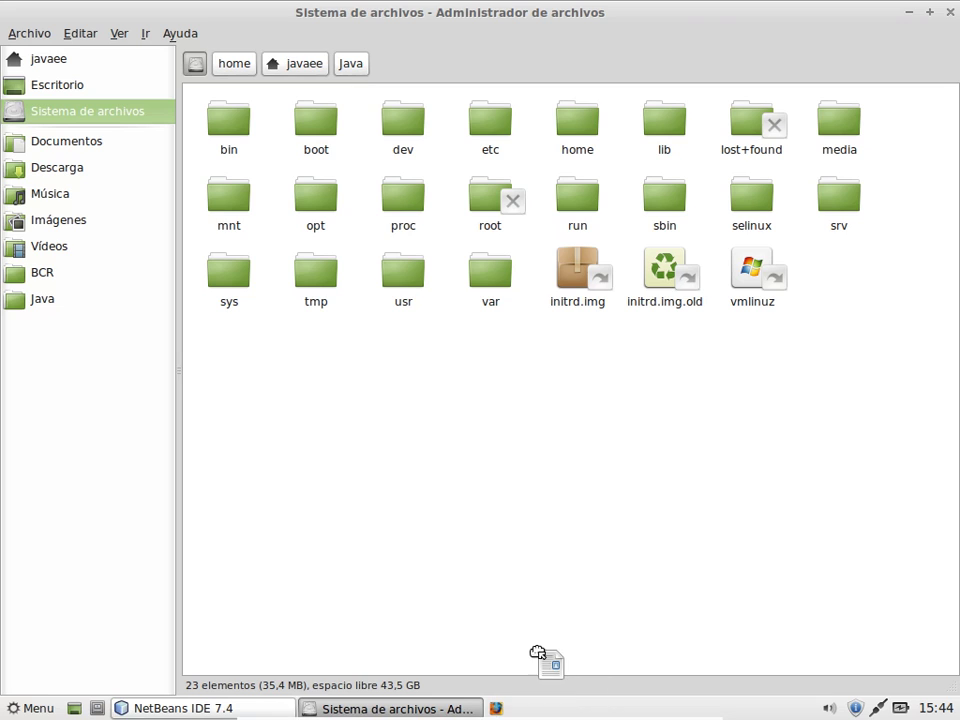
left_click(109, 711)
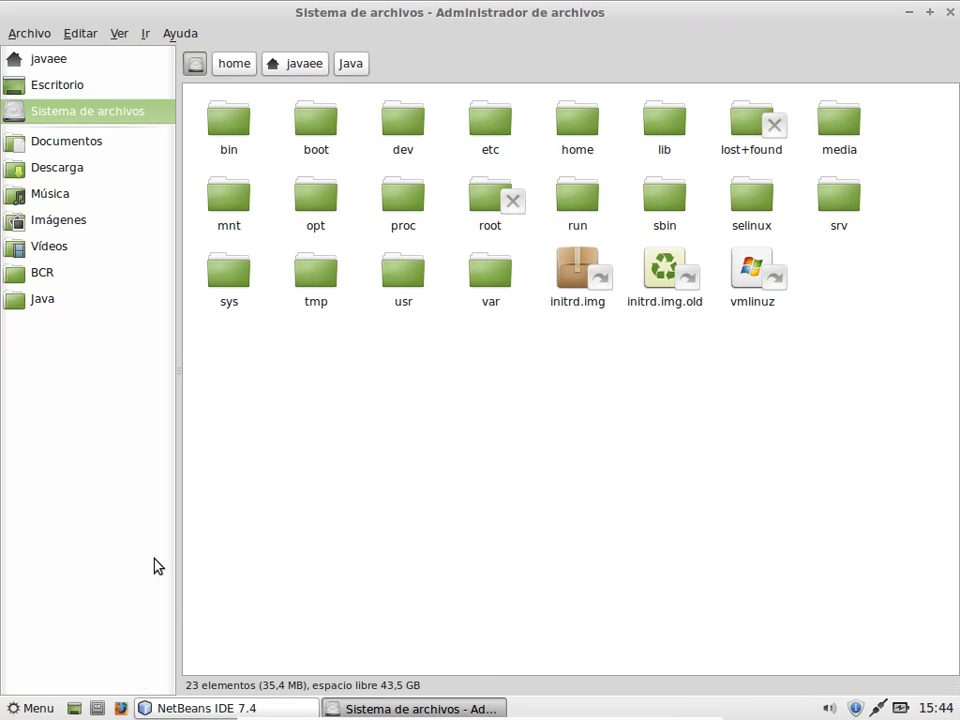
Step: Drag Emulador de terminal from the menu onto the bottom panel and confirm Crear Lanzador
left_click(14, 710)
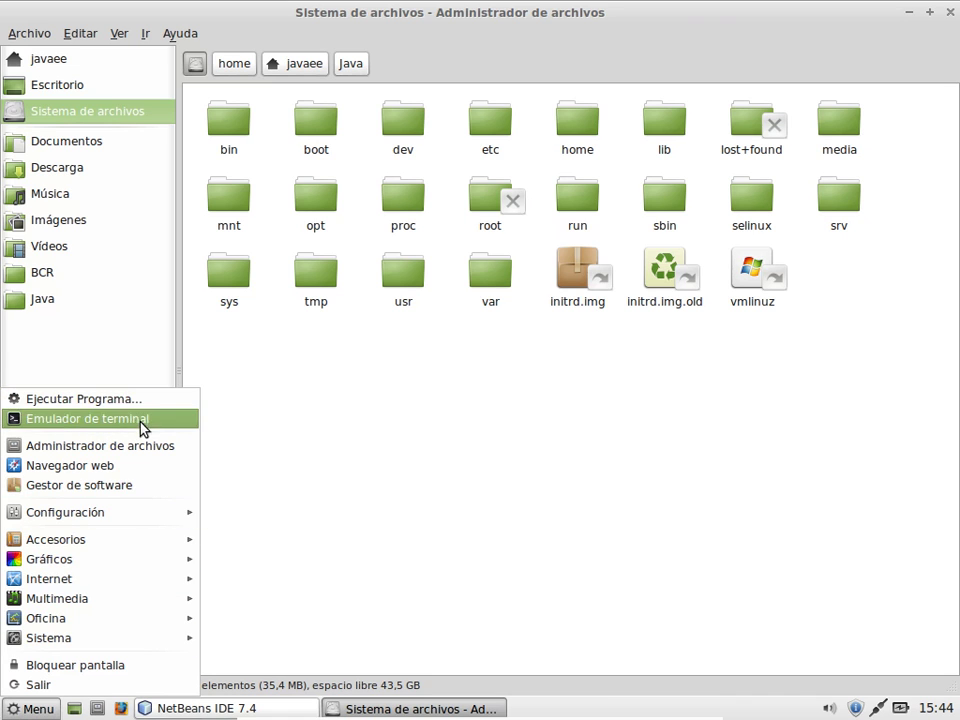
left_click_drag(137, 428, 121, 708)
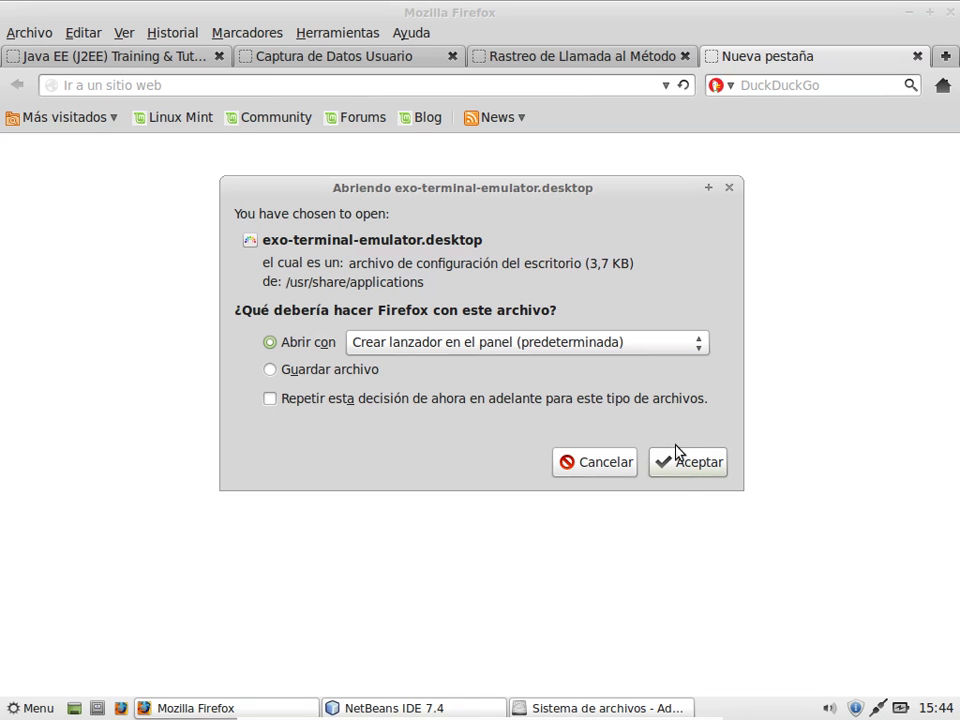
left_click(594, 462)
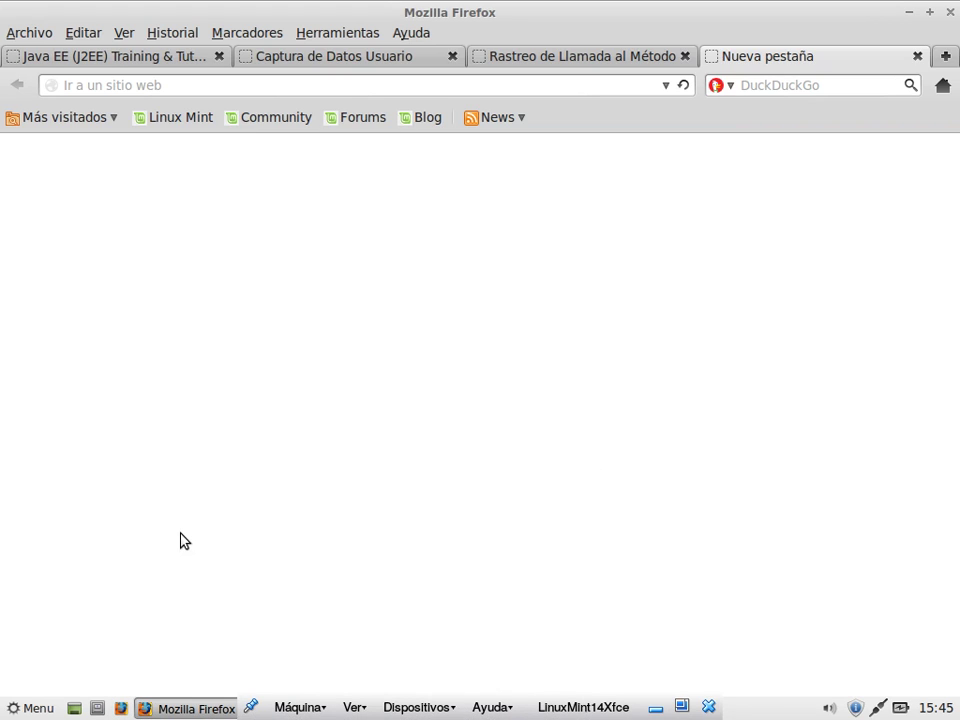
left_click(30, 708)
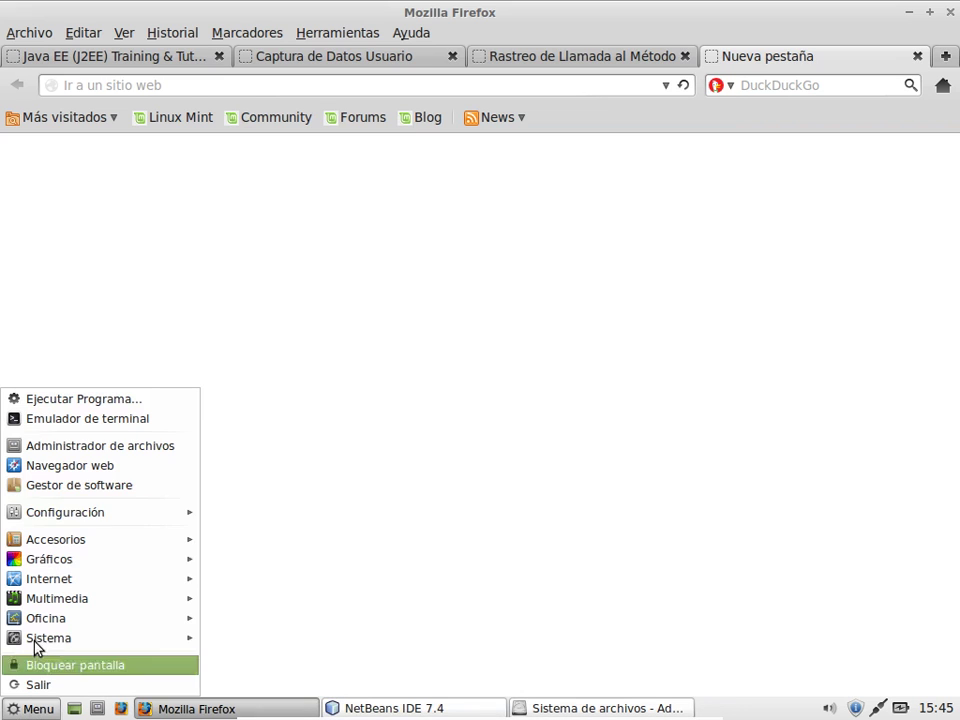
mouse_move(94, 418)
left_mouse_down()
mouse_move(249, 527)
mouse_move(149, 674)
mouse_move(110, 712)
left_mouse_up()
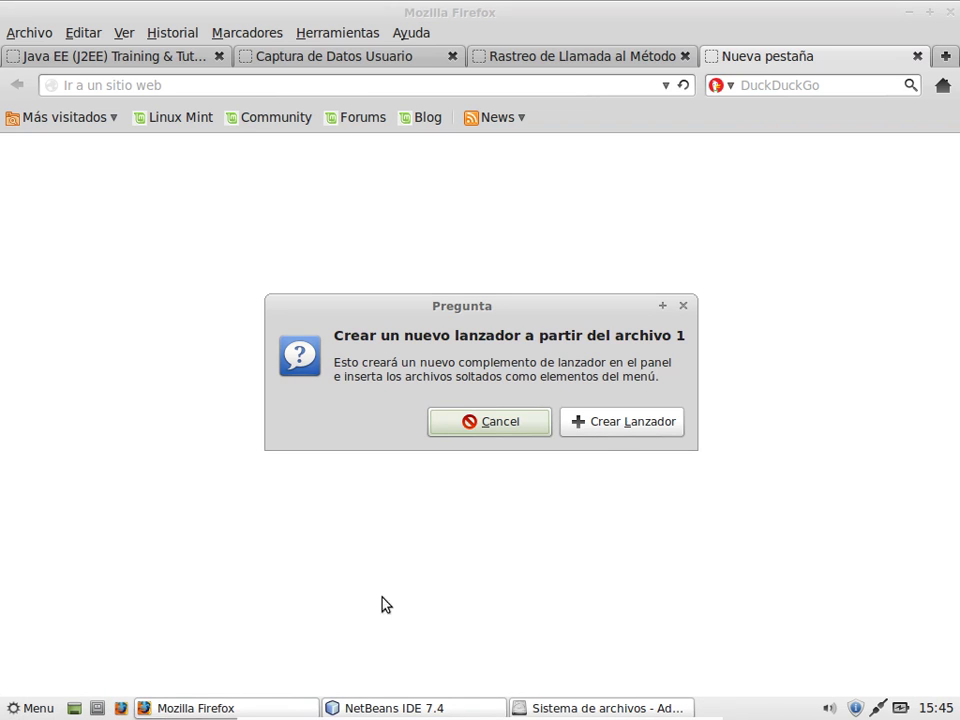
left_click(632, 433)
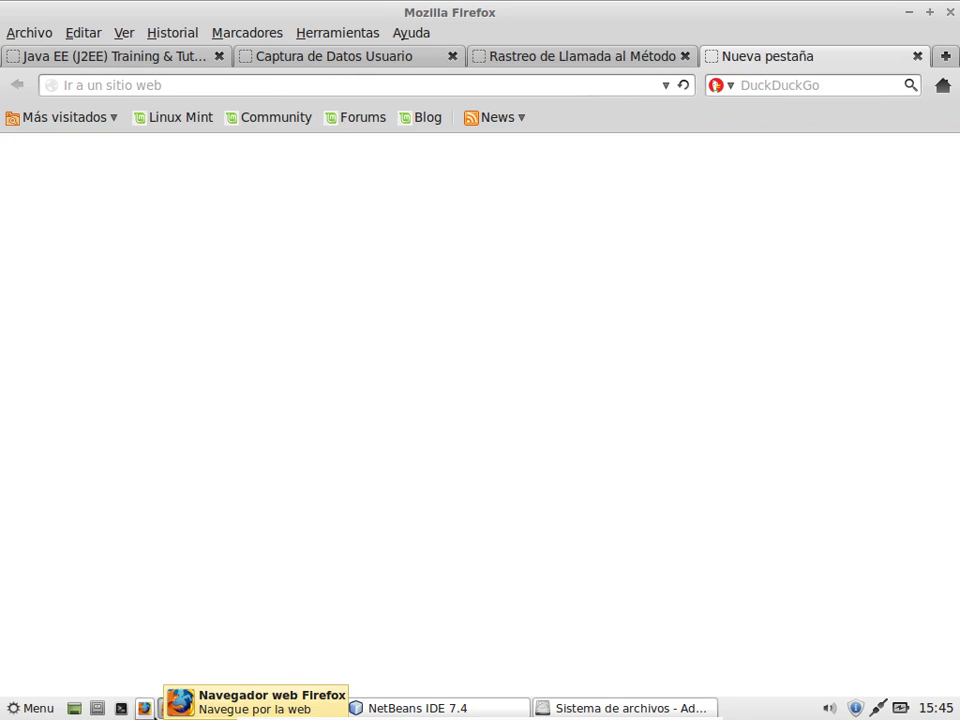
Step: Drag Administrador de archivos onto the panel and confirm Crear Lanzador
left_click(38, 710)
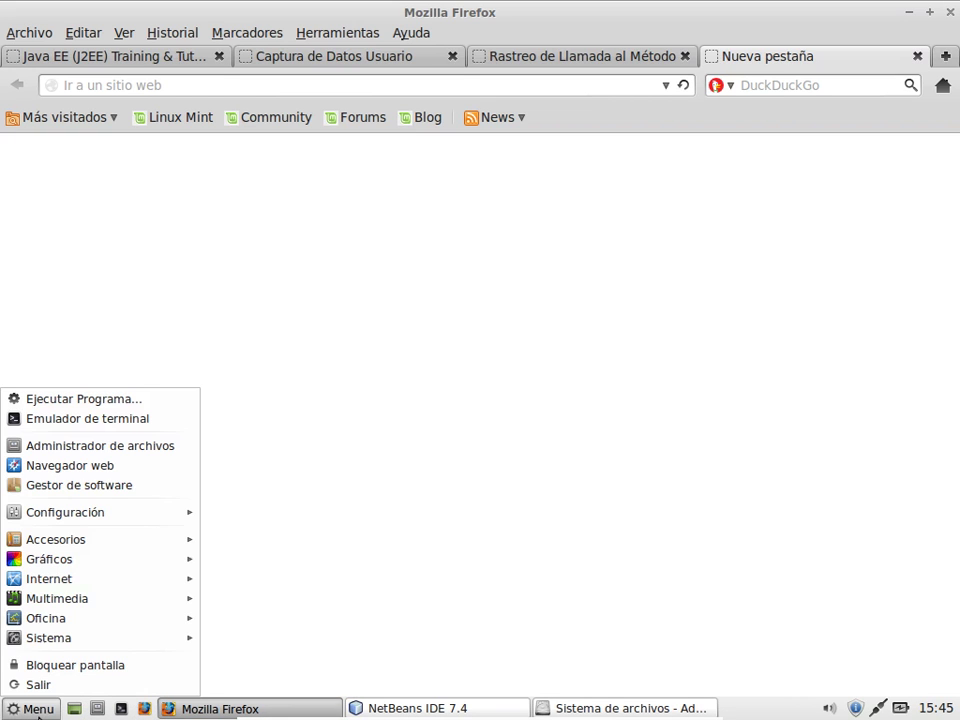
left_click(127, 455)
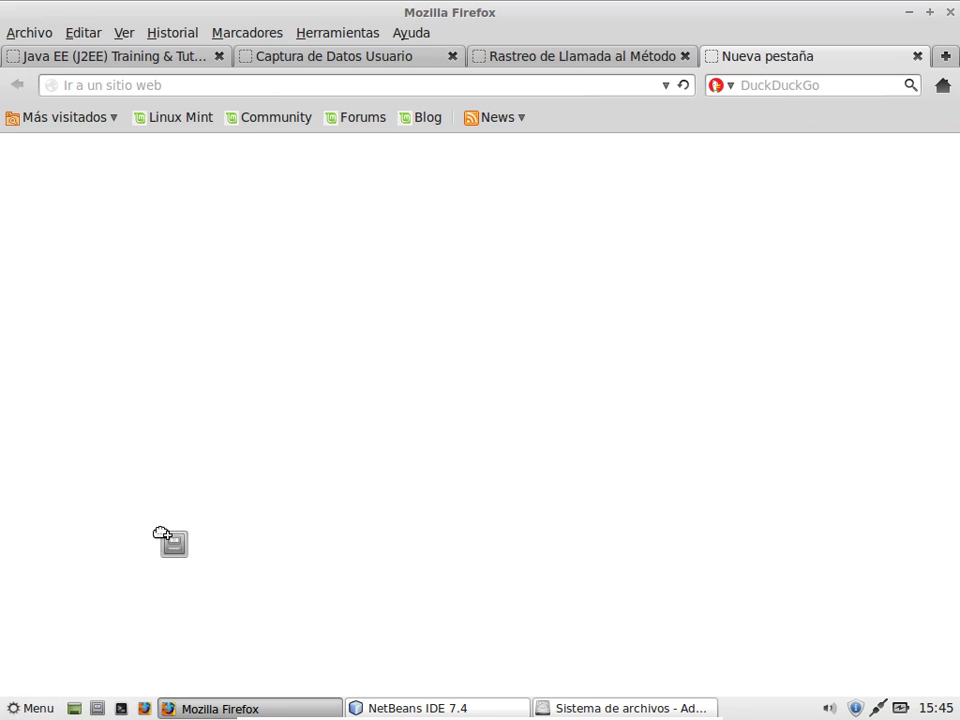
left_click_drag(157, 637, 140, 708)
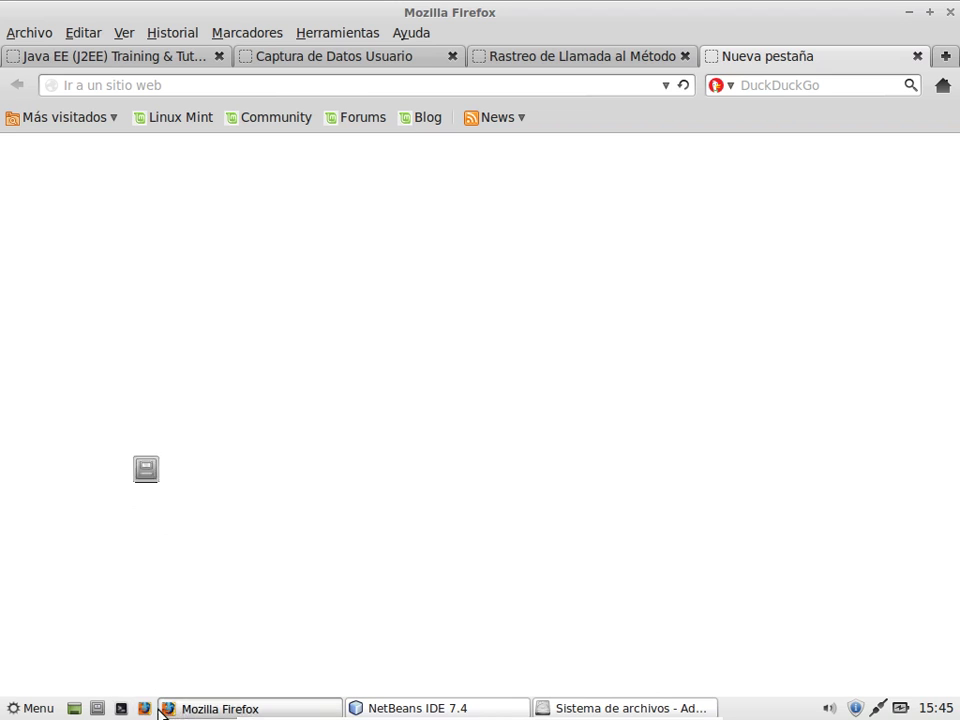
left_click(36, 709)
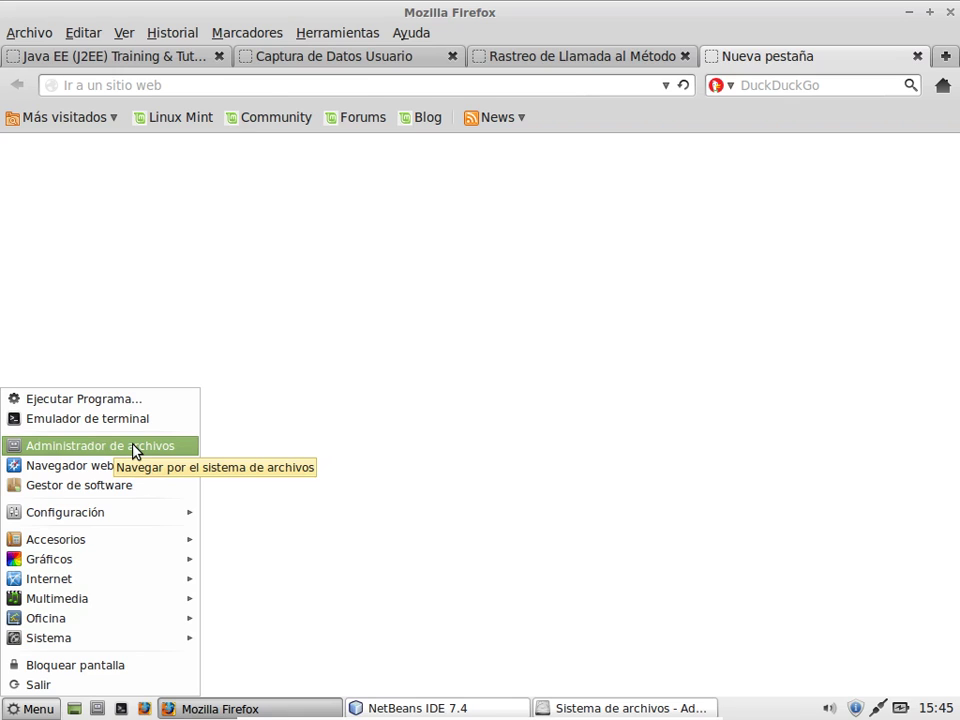
left_click_drag(136, 448, 111, 708)
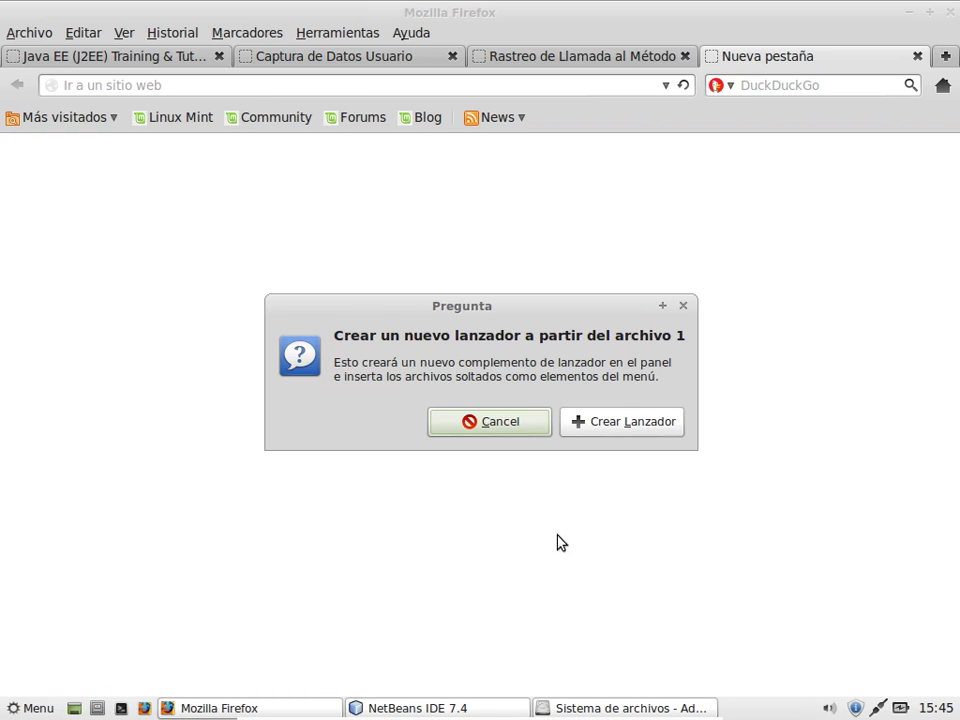
left_click(613, 432)
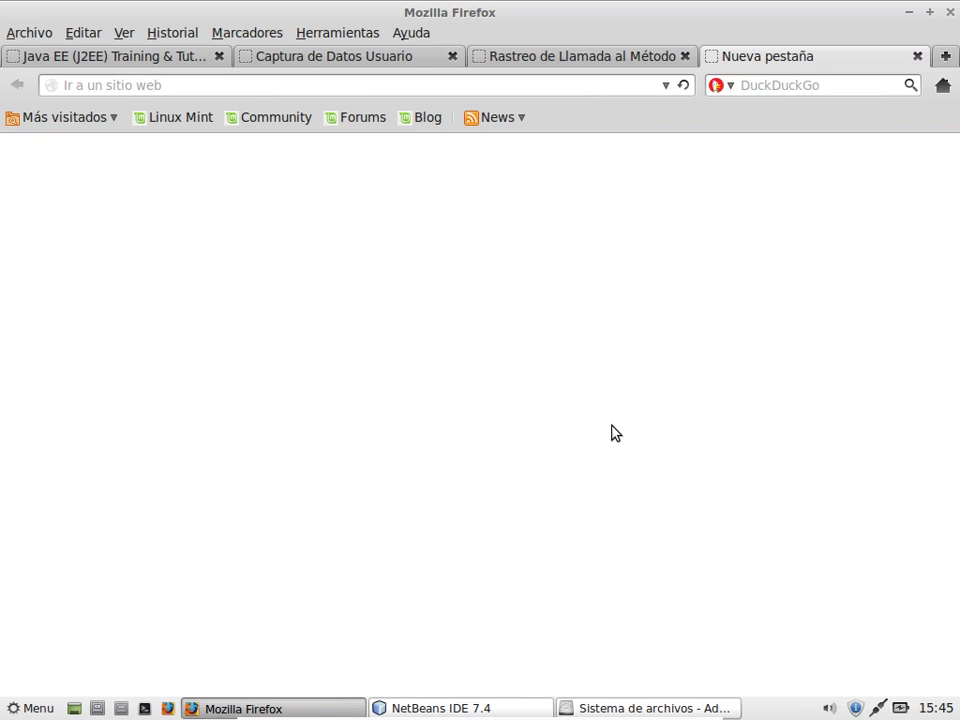
Step: Test the new file manager launcher on the javaee home folder, then close it
left_click(98, 709)
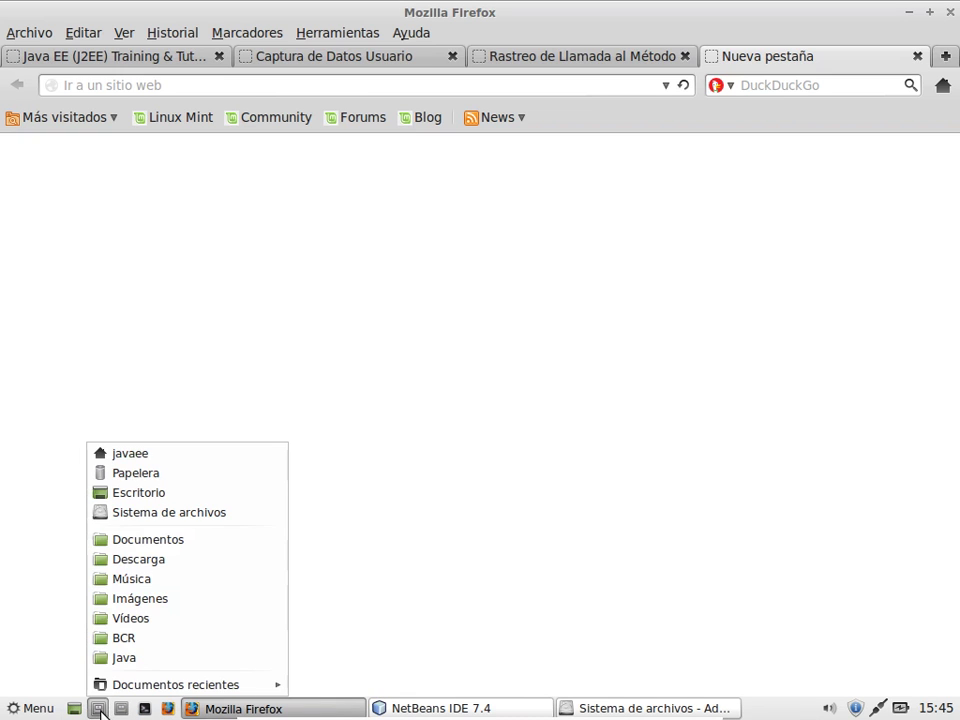
left_click(120, 709)
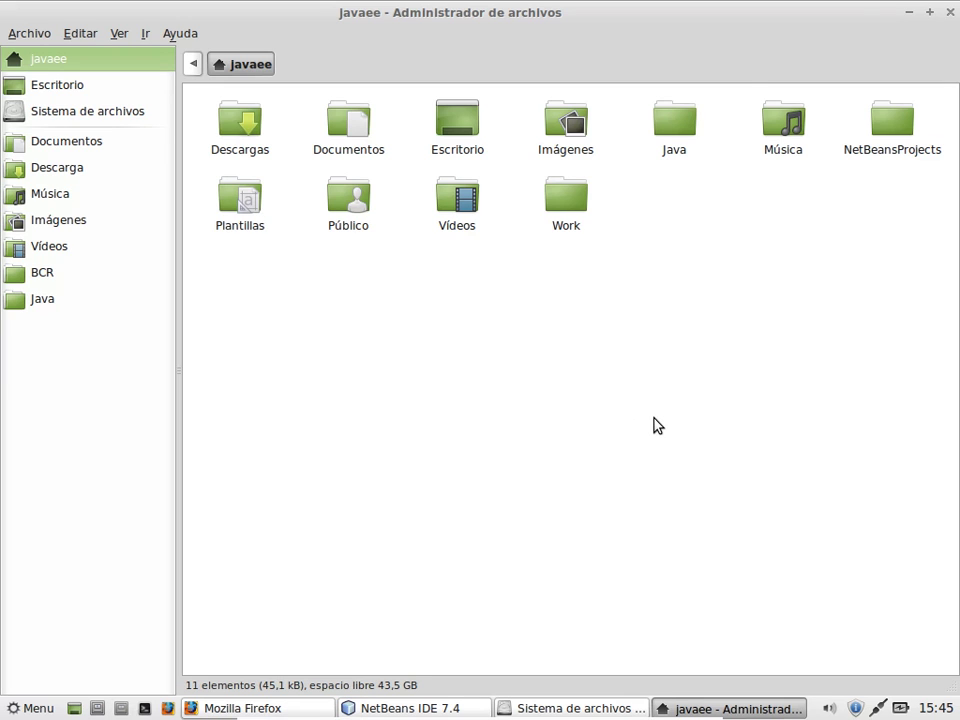
left_click(950, 13)
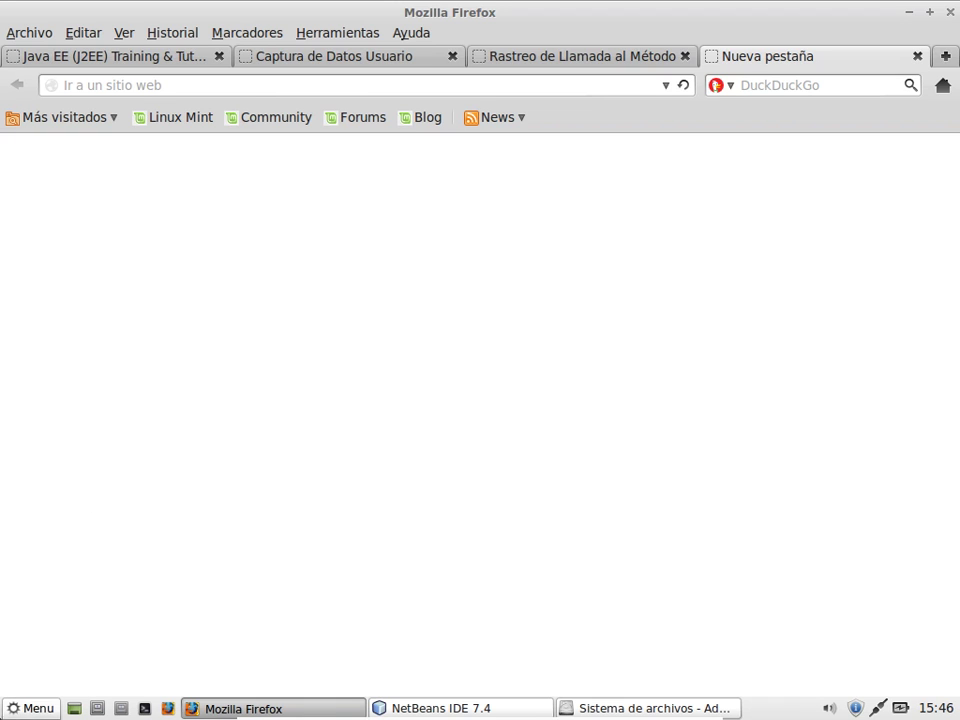
Step: Drag Document Viewer from Gráficos onto the panel and confirm Crear Lanzador
left_click(6, 713)
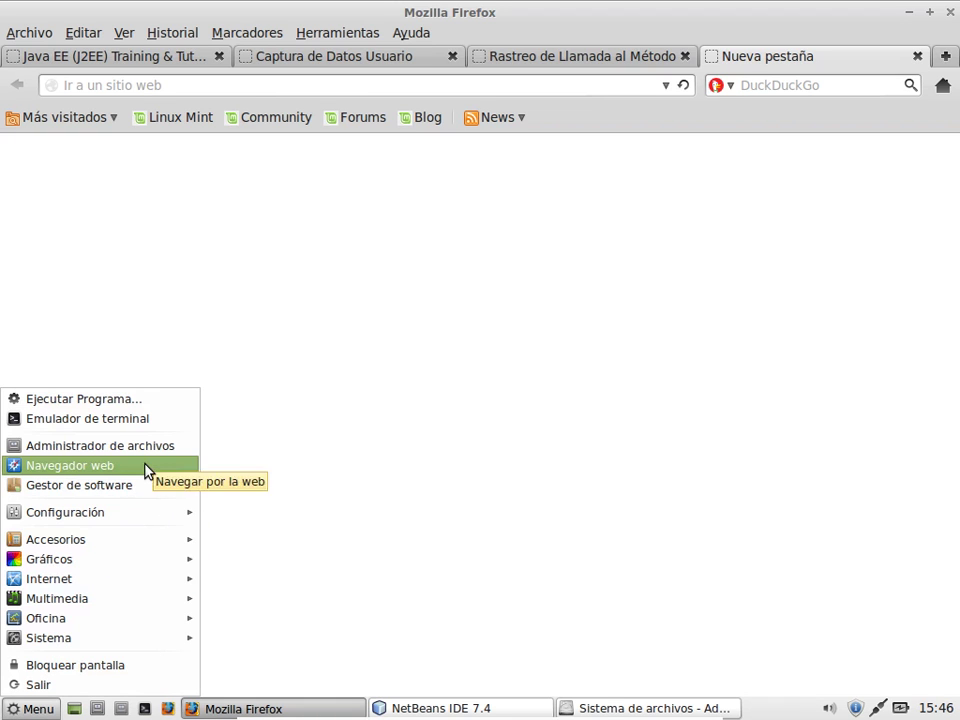
mouse_move(138, 568)
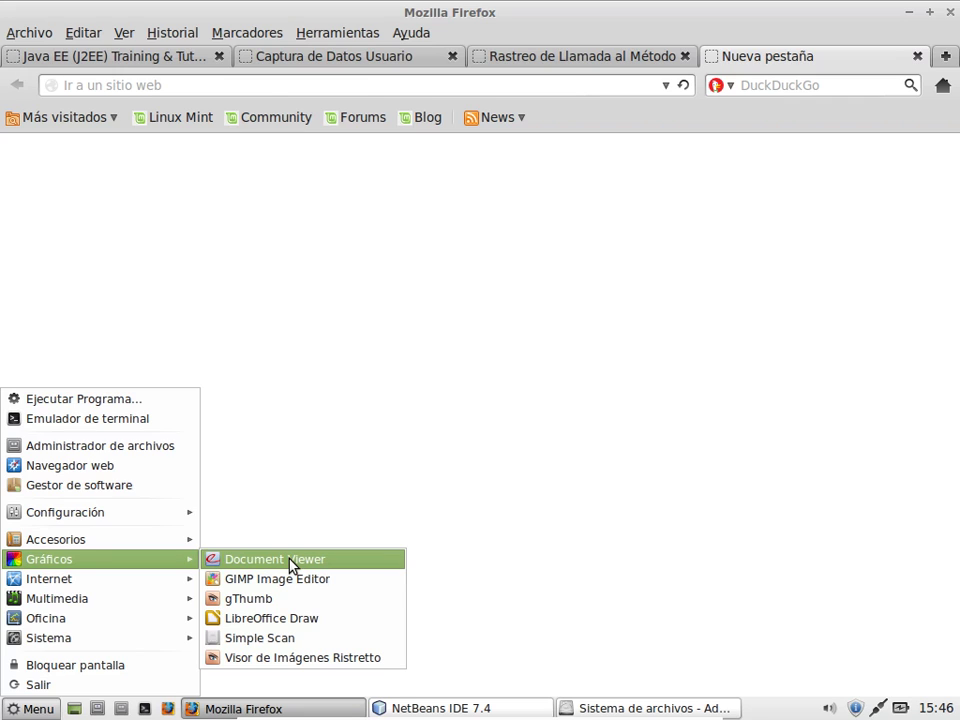
mouse_move(291, 566)
left_mouse_down()
mouse_move(122, 702)
mouse_move(160, 710)
mouse_move(90, 708)
left_mouse_up()
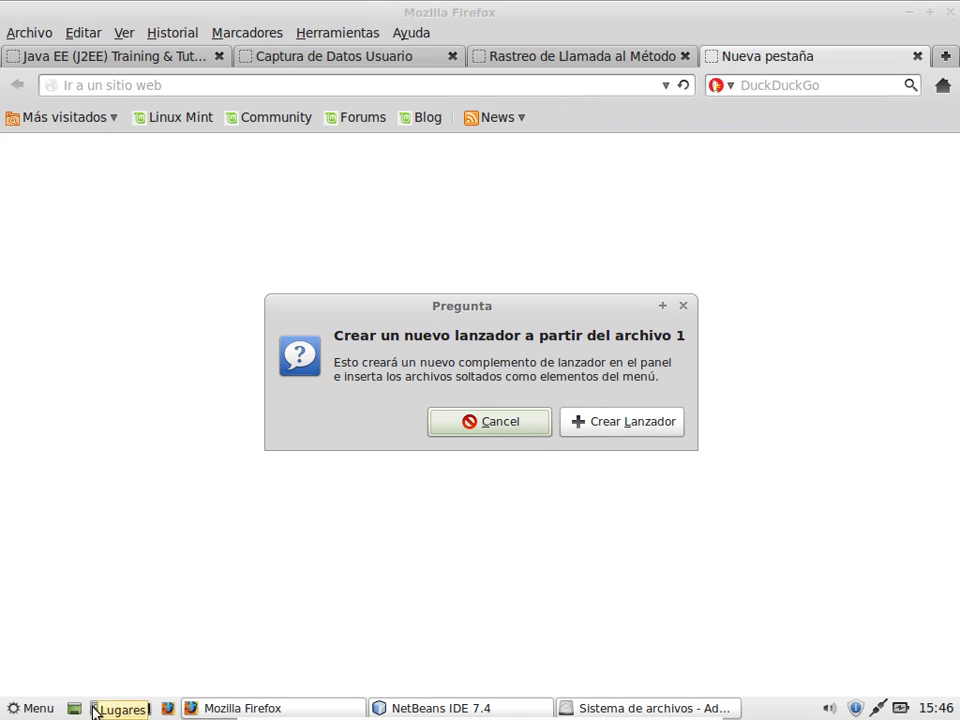
left_click(607, 424)
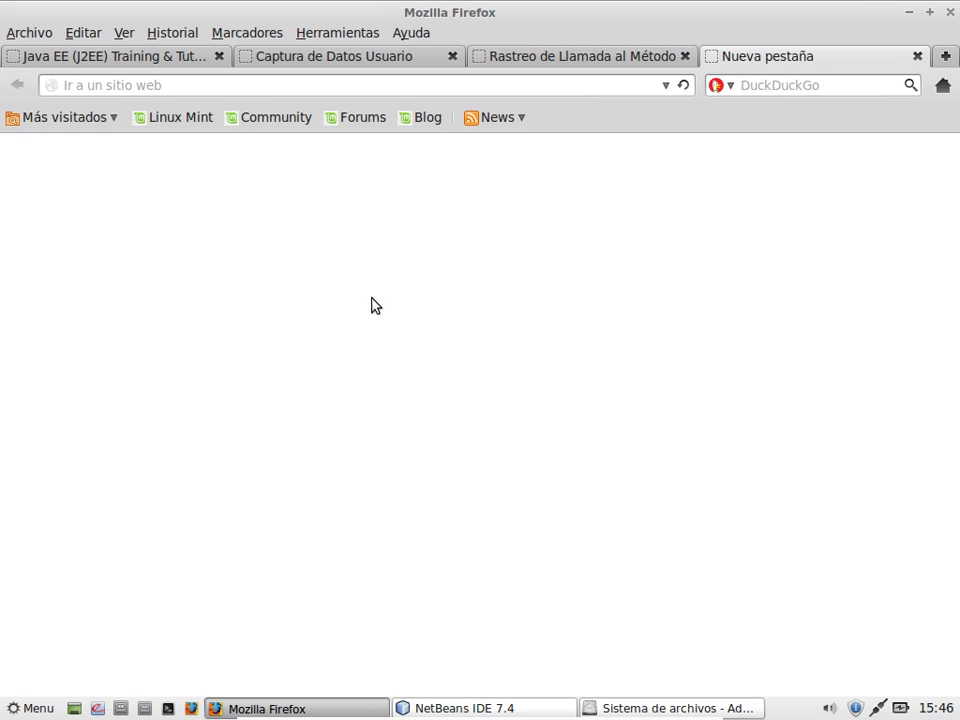
Step: Close the empty Firefox tab, then quit Firefox with Guardar y cerrar
left_click(917, 57)
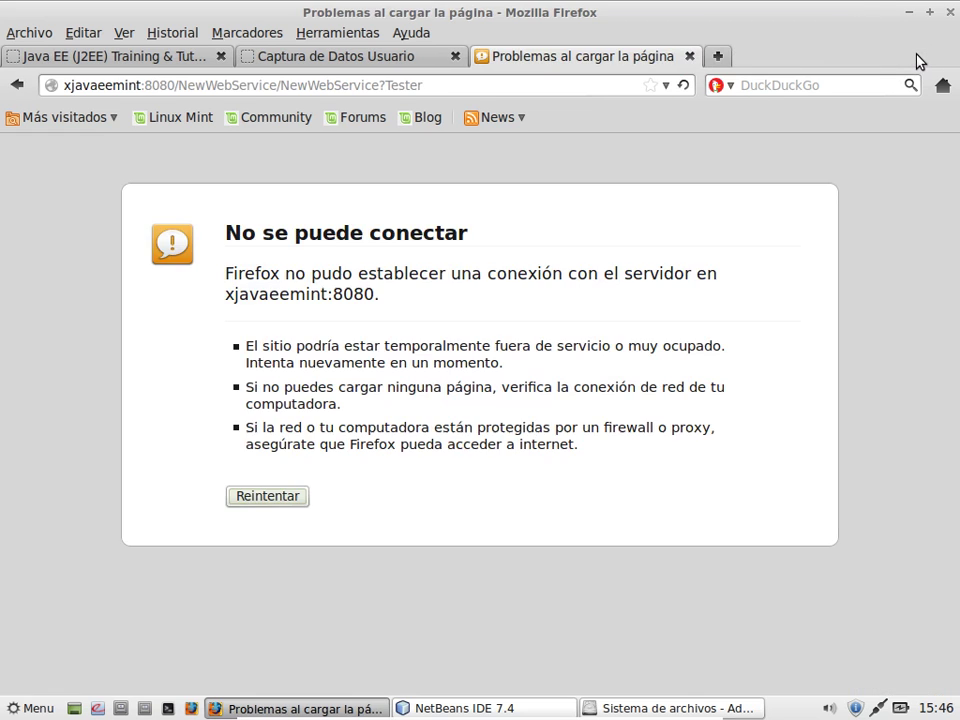
left_click(950, 12)
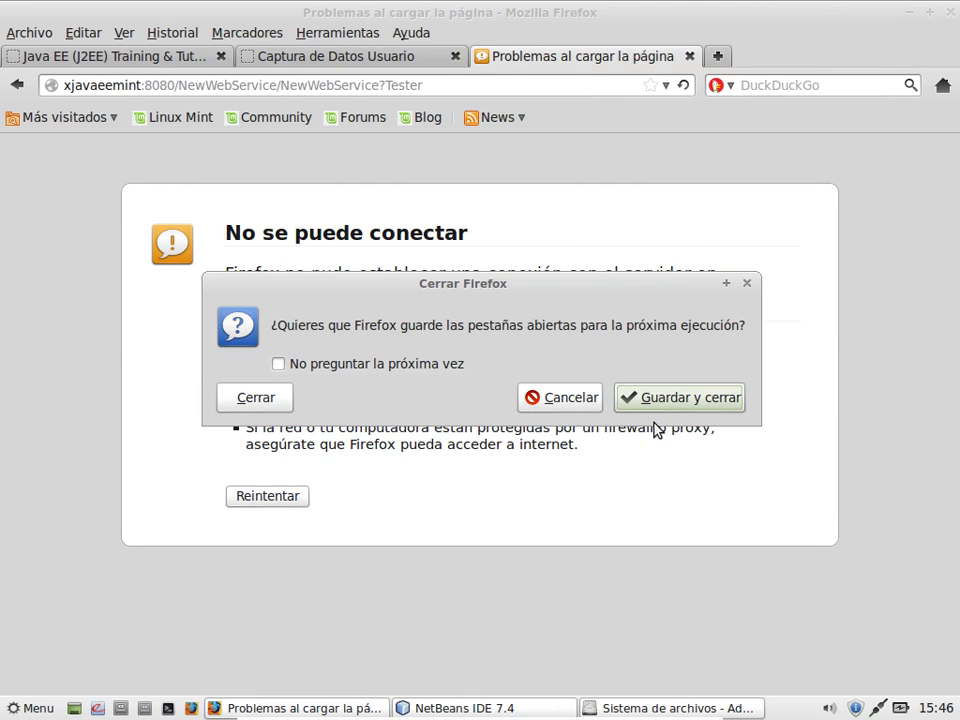
left_click(665, 400)
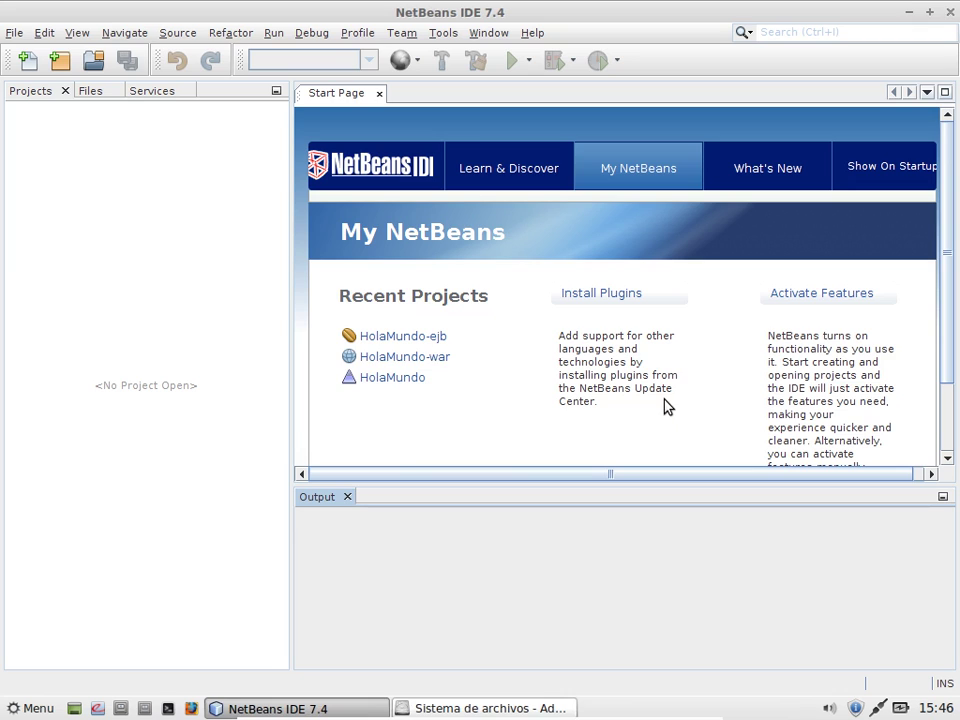
Step: Open a terminal and run a Subversion version check
scroll(667, 405, "down", 3)
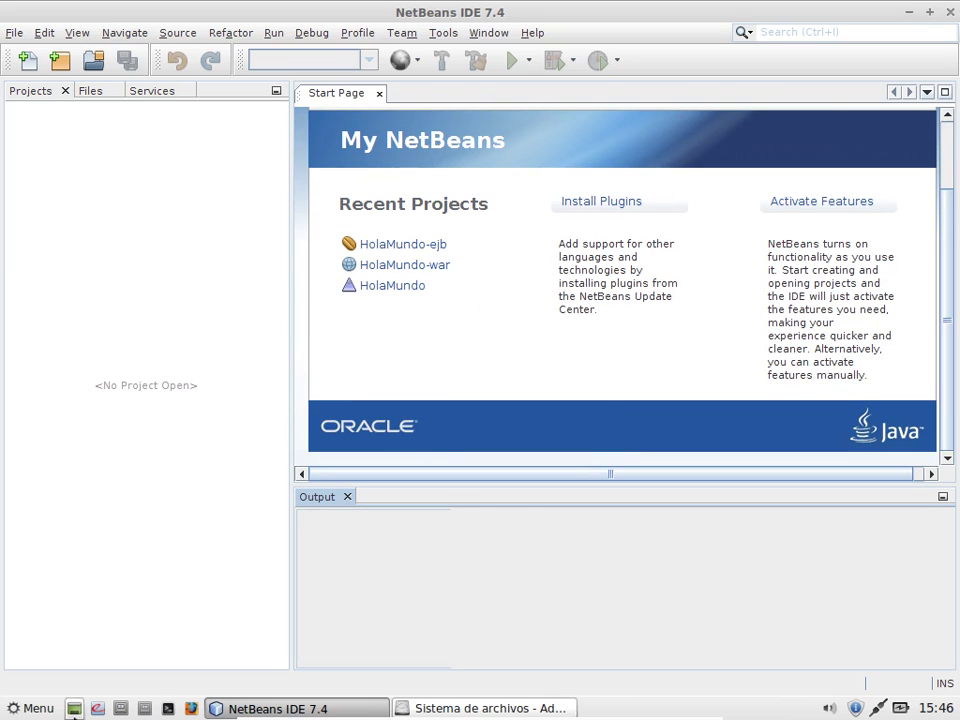
left_click(168, 708)
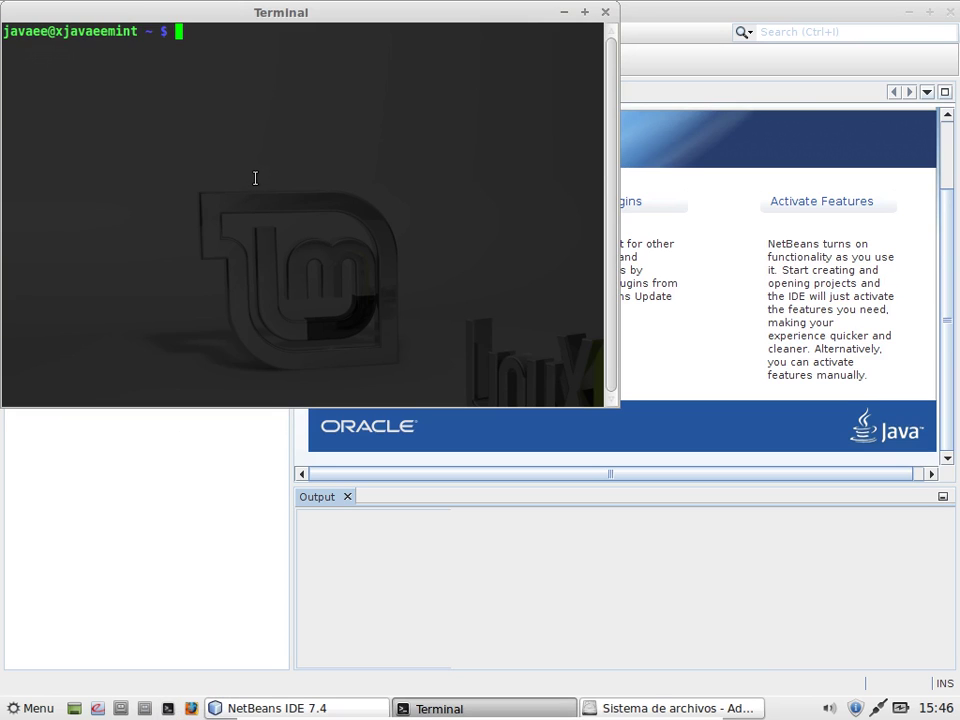
type("s")
type("vn .")
key("BackSpace")
type("-ver")
type("sui")
key("BackSpace")
key("BackSpace")
type("ion")
key("Return")
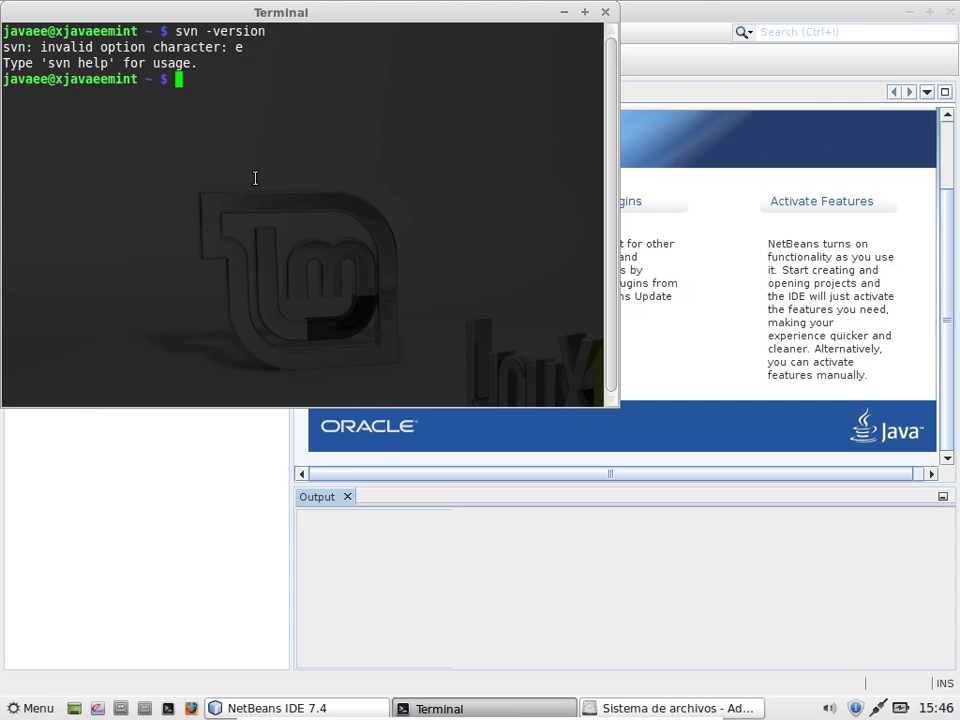
Step: Rerun it as 'svn --version' to confirm Subversion 1.7.5, then bring NetBeans back
key("Up")
key("Left")
key("Left")
key("Left")
key("Left")
key("Left")
key("Left")
key("Left")
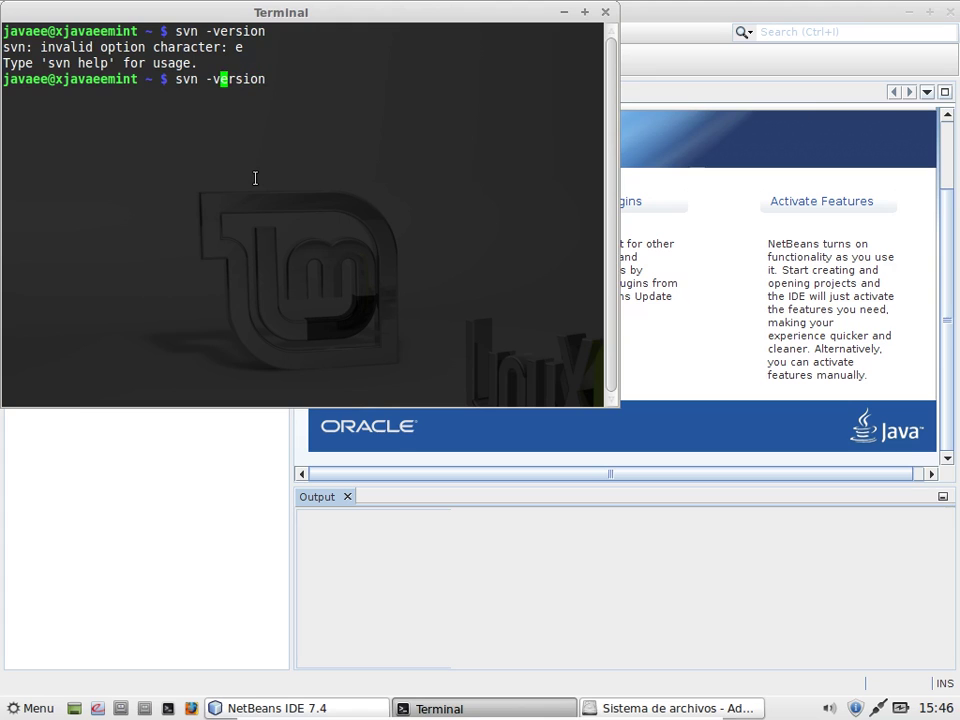
type("-")
key("Return")
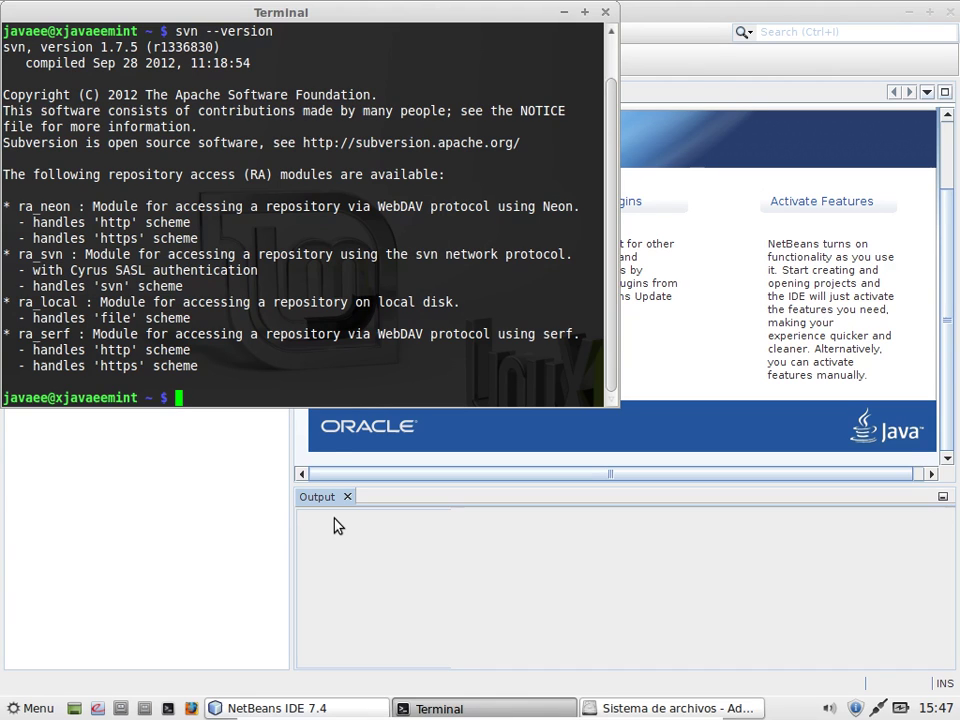
left_click(206, 519)
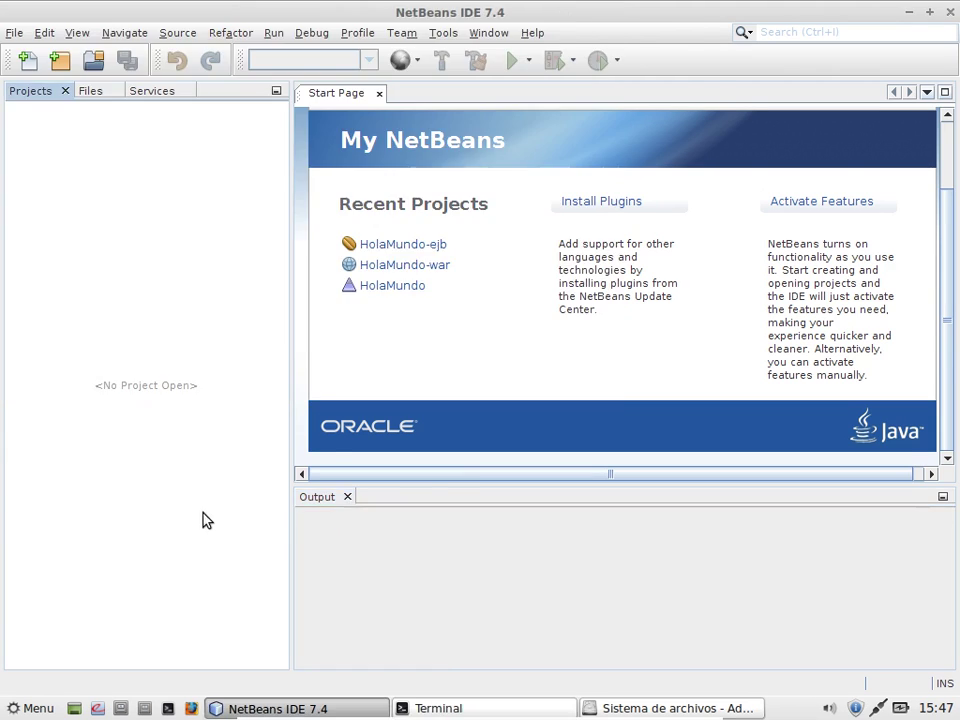
Step: Browse to ~/Java/sqldeveloper in the file manager and open sqldeveloper.sh with gedit
left_click(145, 708)
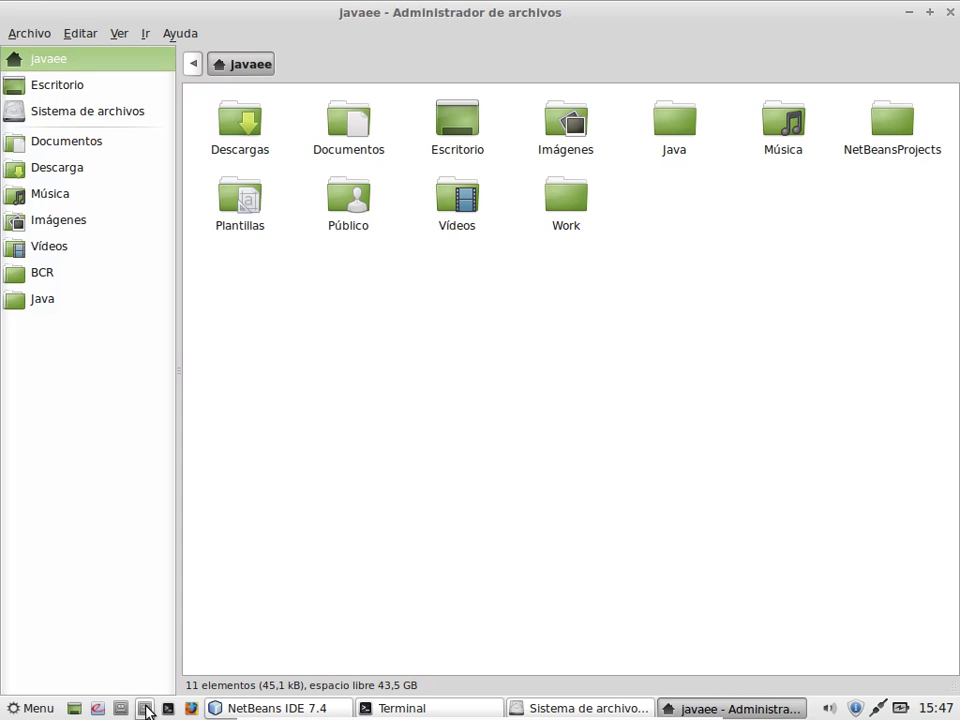
left_click(670, 133)
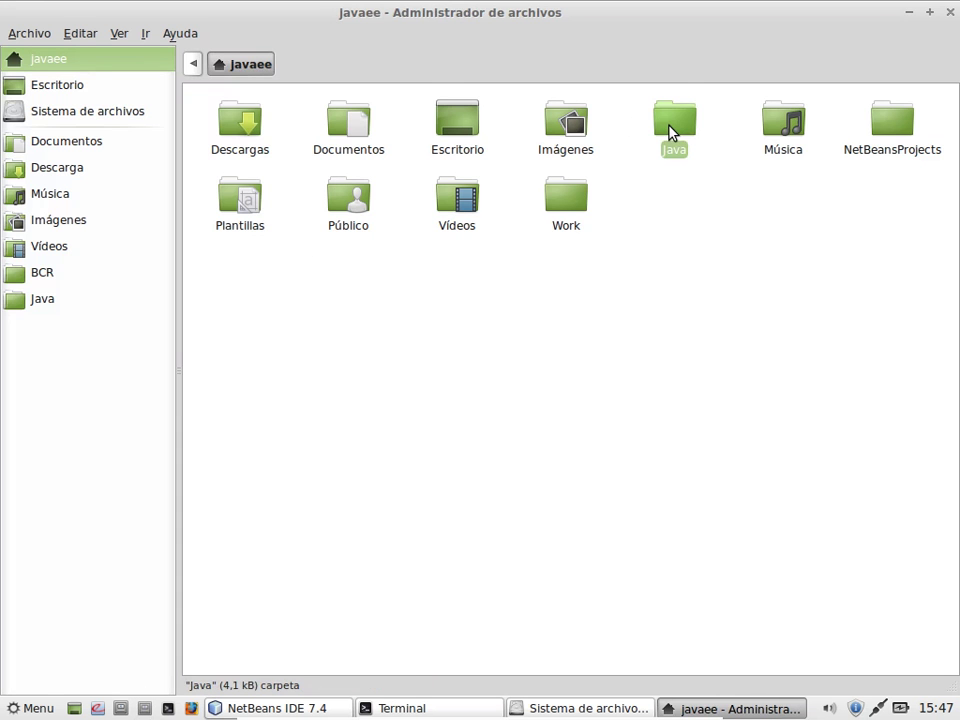
double_click(670, 133)
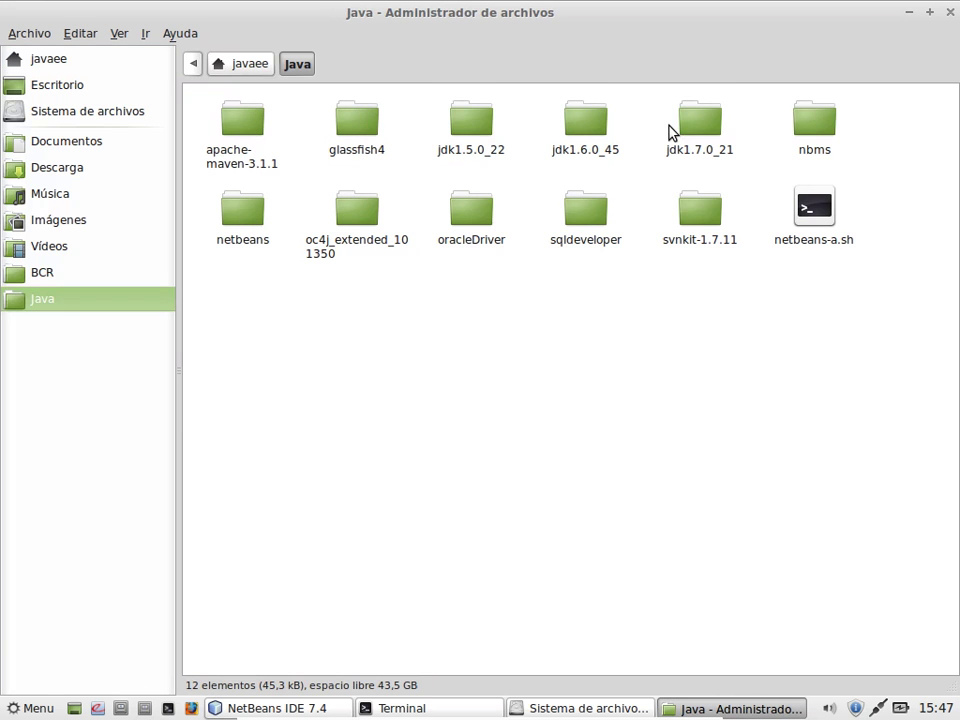
double_click(252, 207)
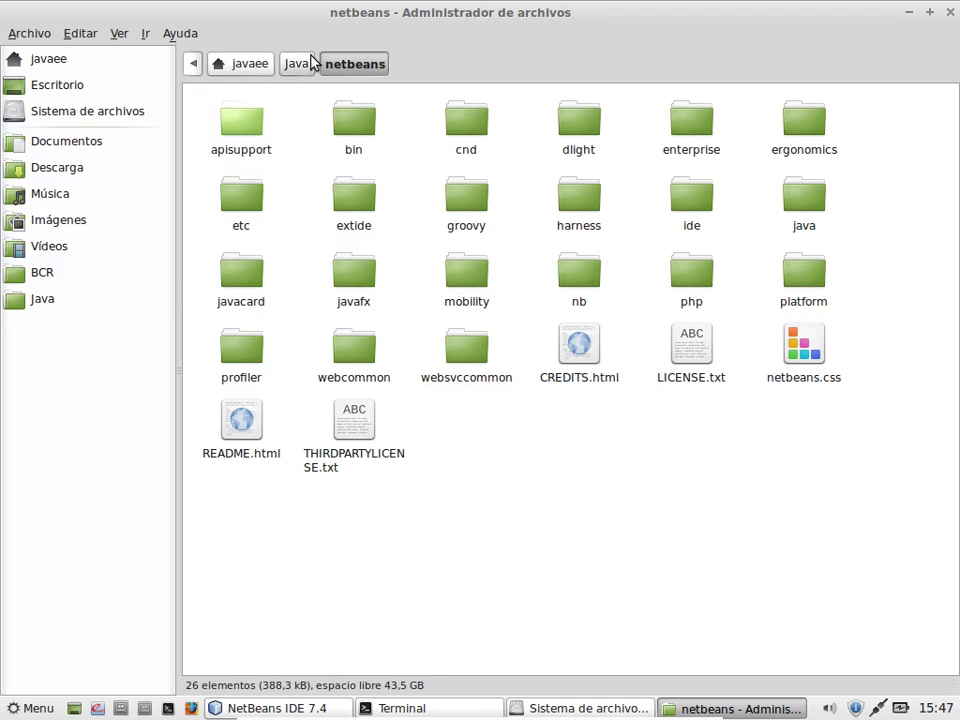
left_click(300, 63)
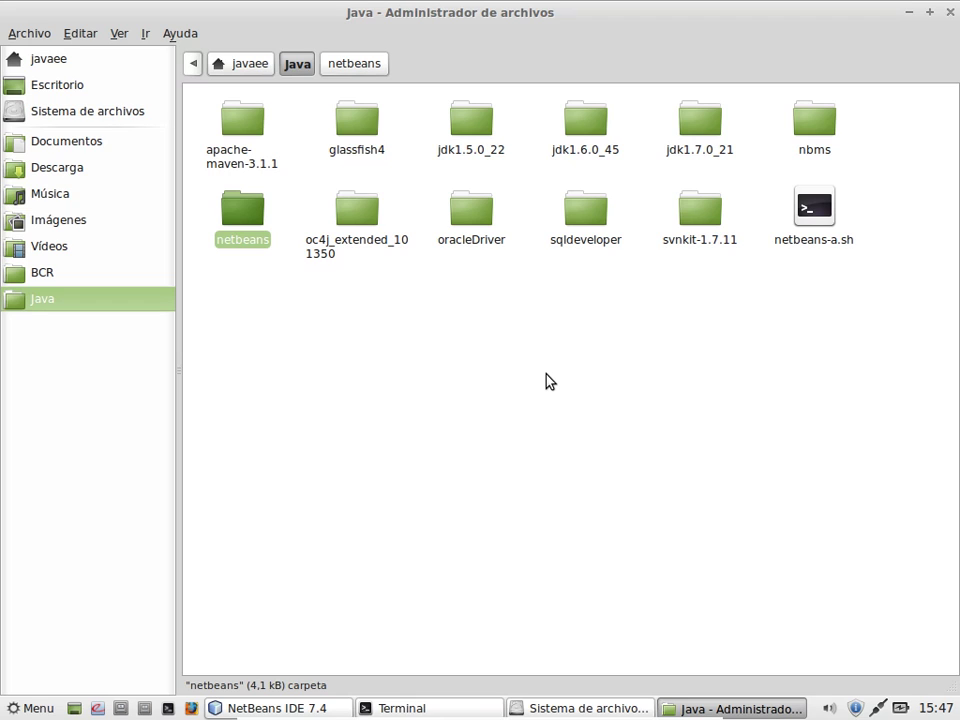
left_click(582, 224)
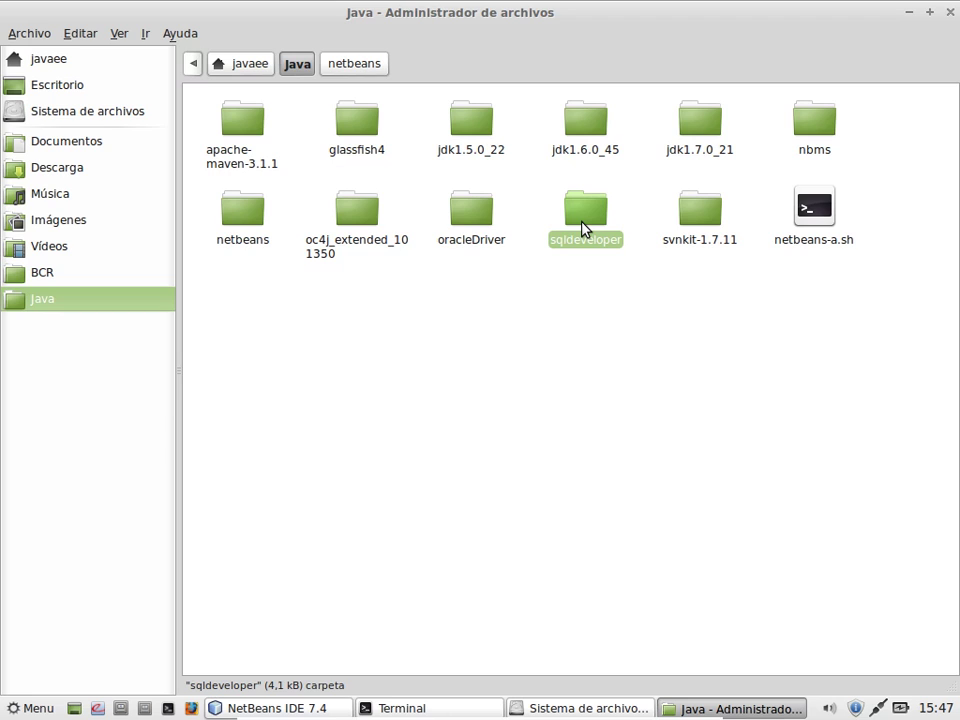
double_click(585, 228)
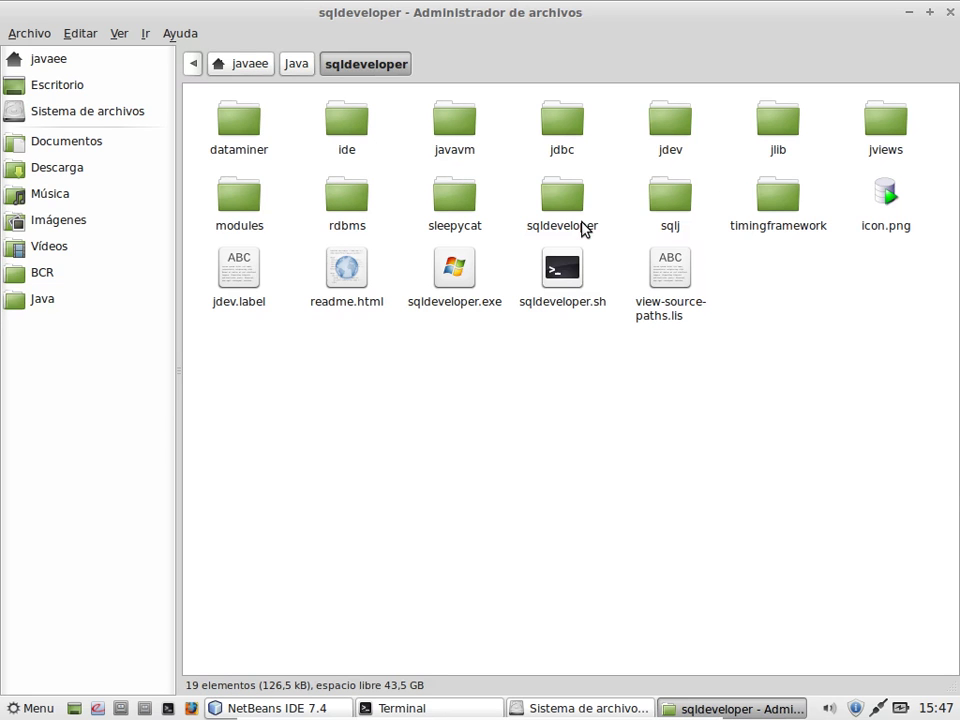
left_click(561, 281)
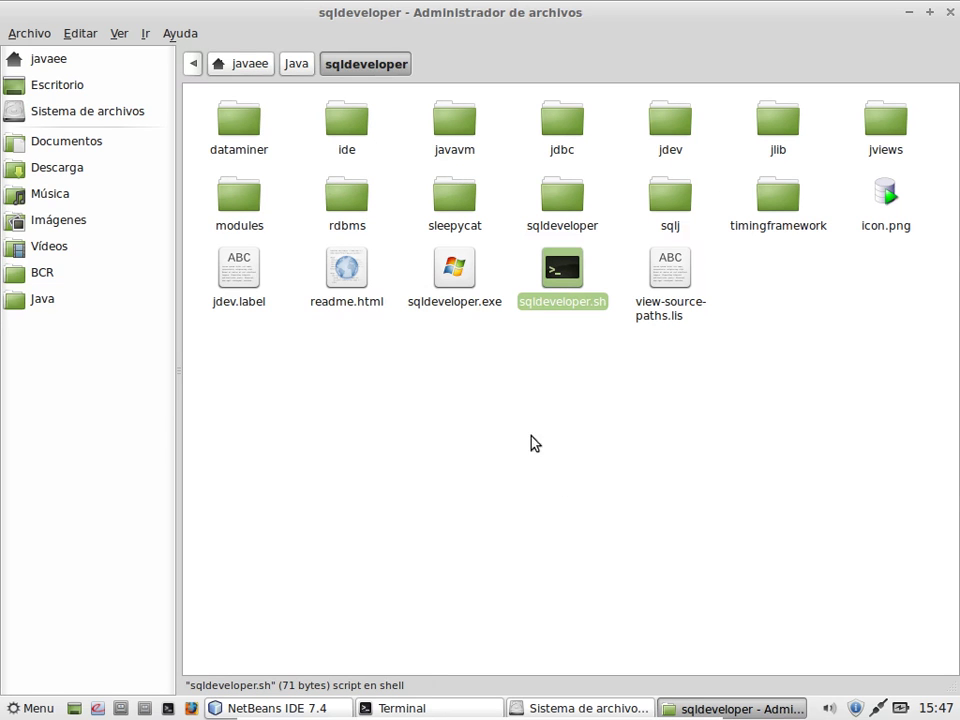
right_click(560, 306)
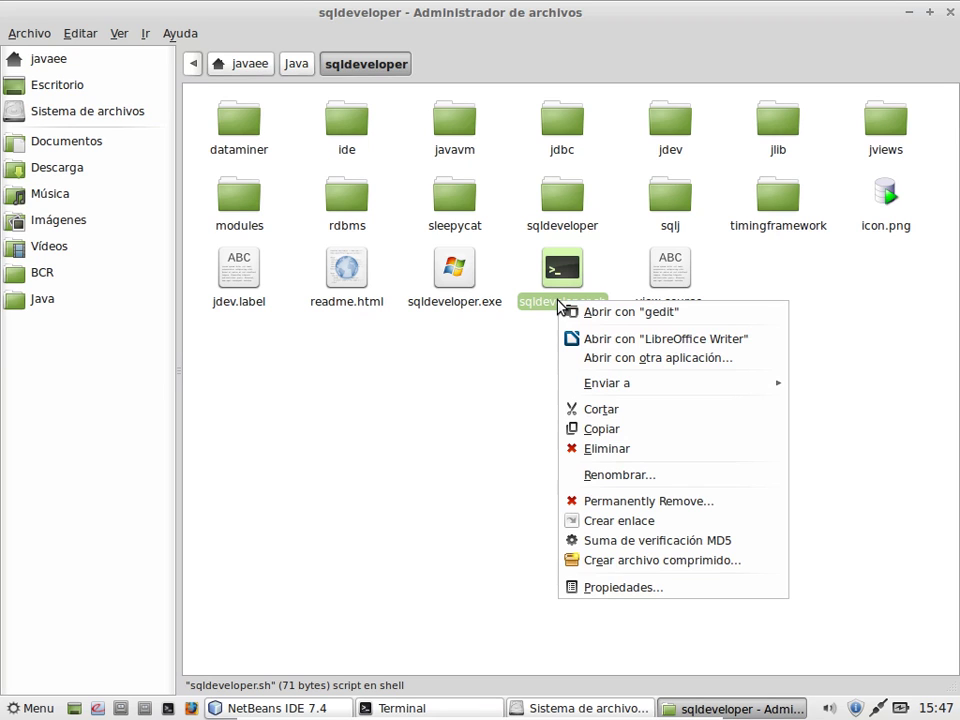
left_click(620, 318)
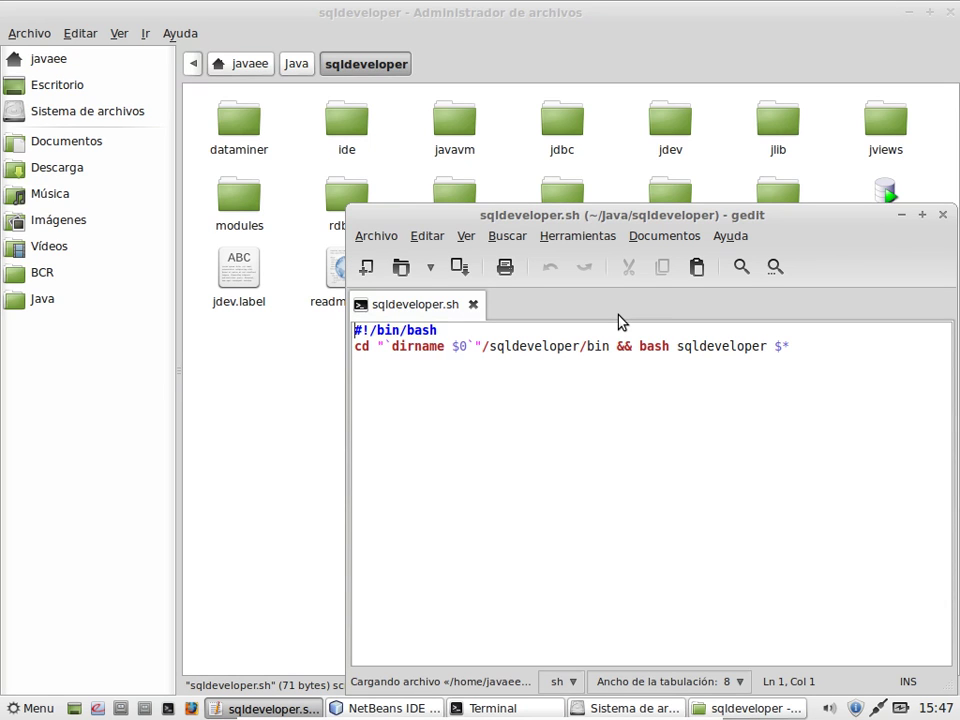
Step: In the maximized editor, add 'export JAVA_HOME=' on a new line after the shebang
left_click(925, 215)
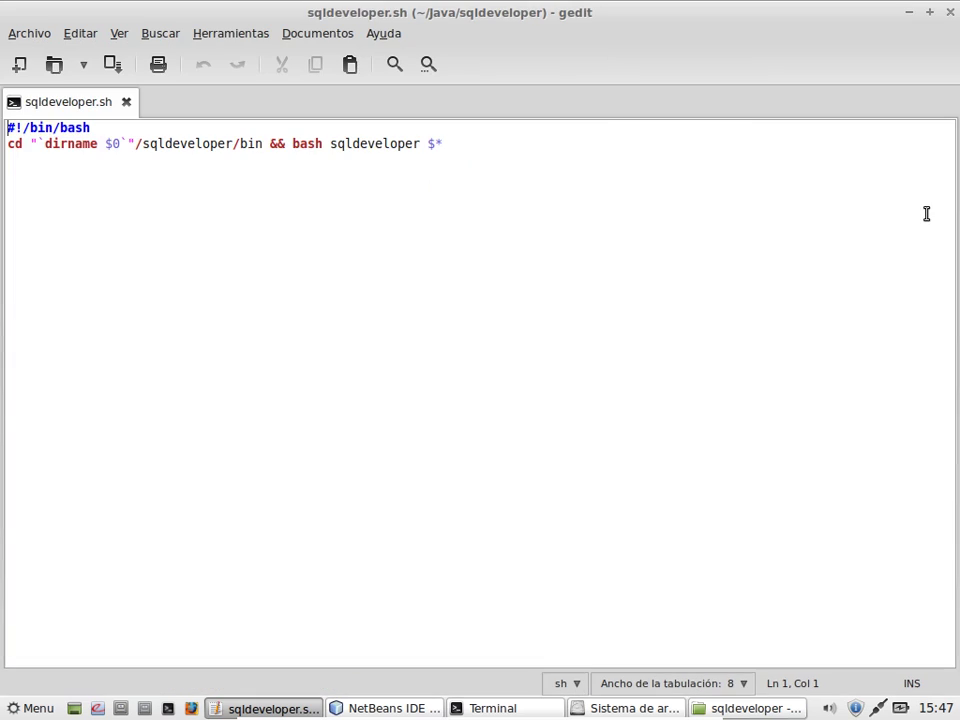
left_click(217, 128)
key("Return")
type("export ")
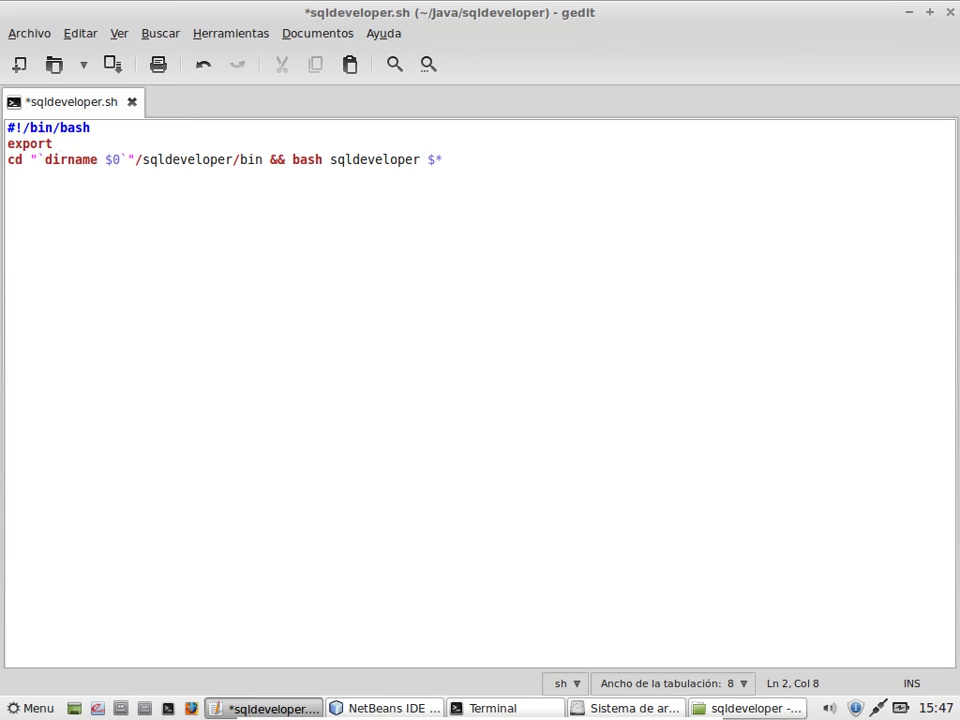
type("JAVA_HOME=")
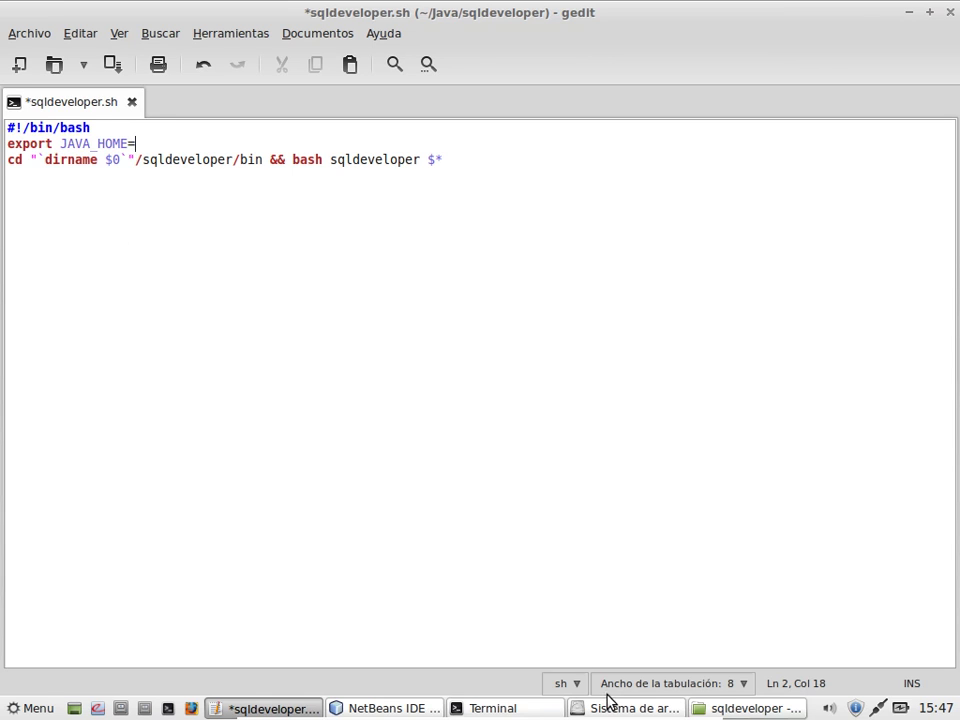
left_click(716, 710)
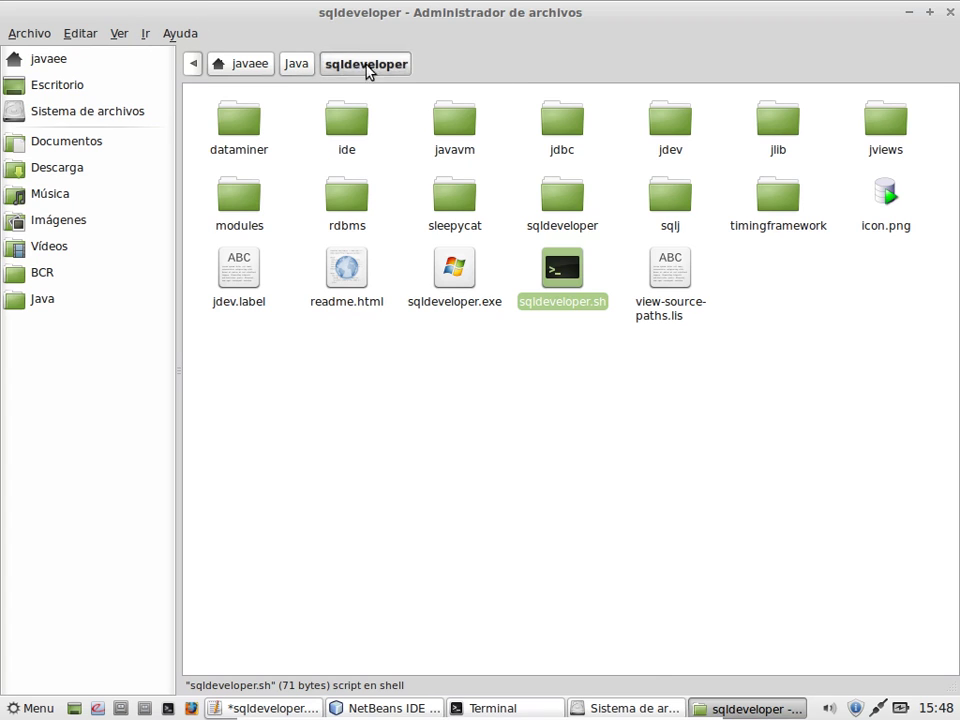
Step: Switch the file manager's location selector to toolbar style so the path shows as text
left_click(124, 33)
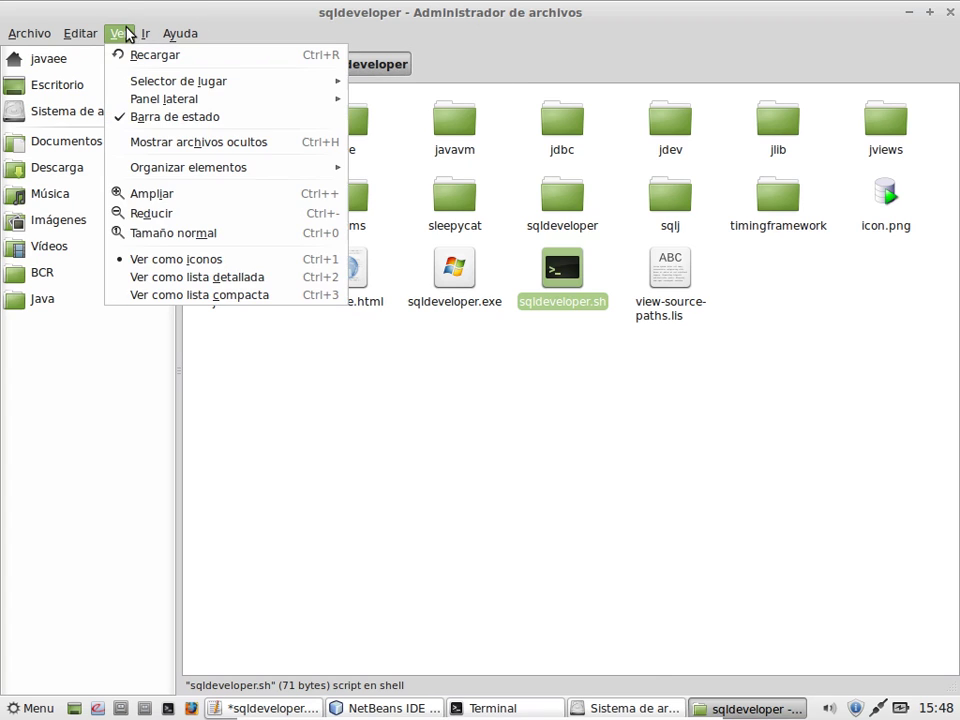
mouse_move(135, 81)
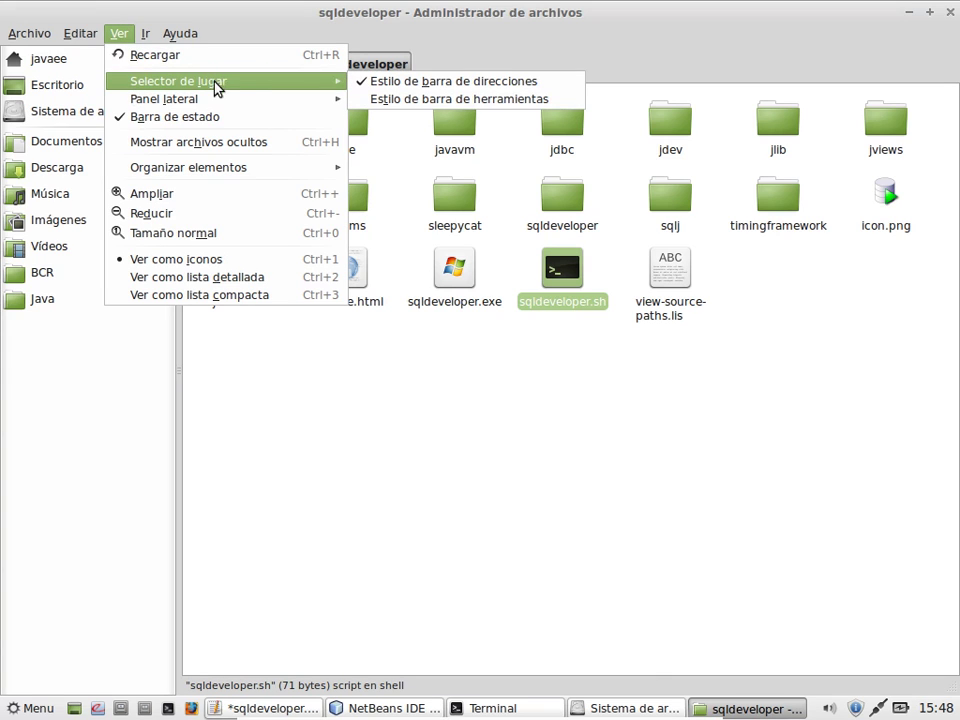
left_click(386, 100)
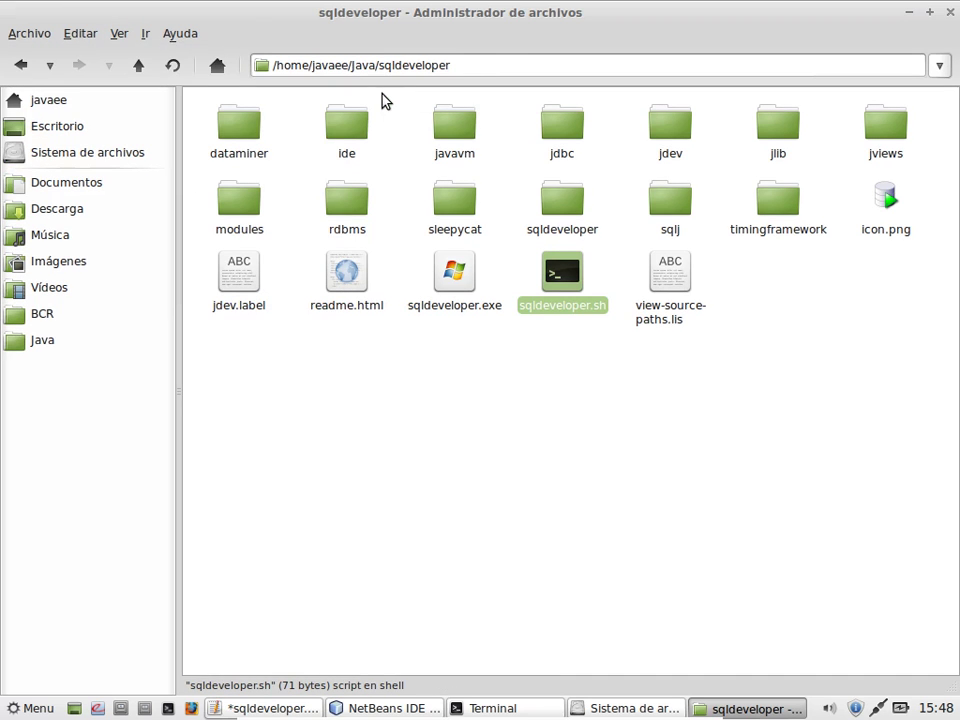
left_click(495, 64)
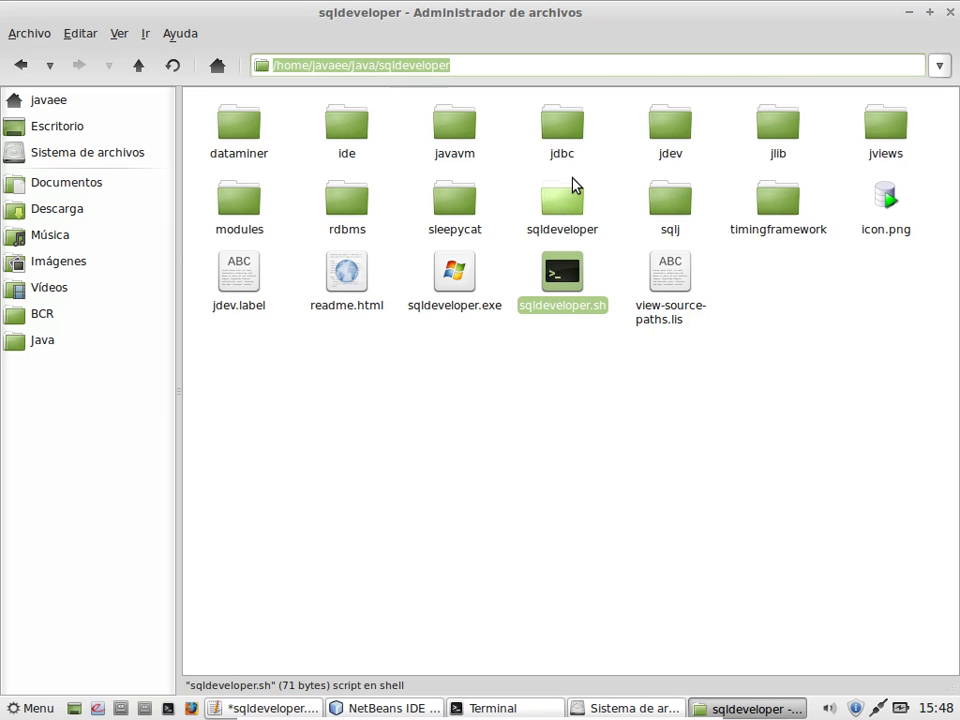
Step: Open the jdk1.6.0_45 folder and copy its path /home/javaee/Java/jdk1.6.0_45
left_click(145, 68)
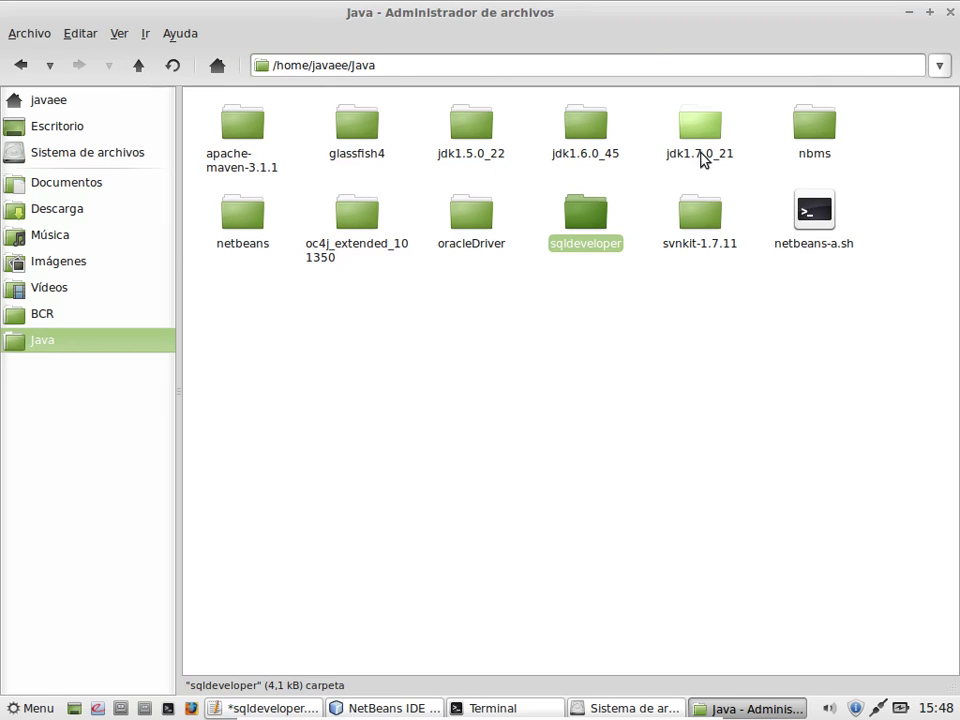
left_click(596, 140)
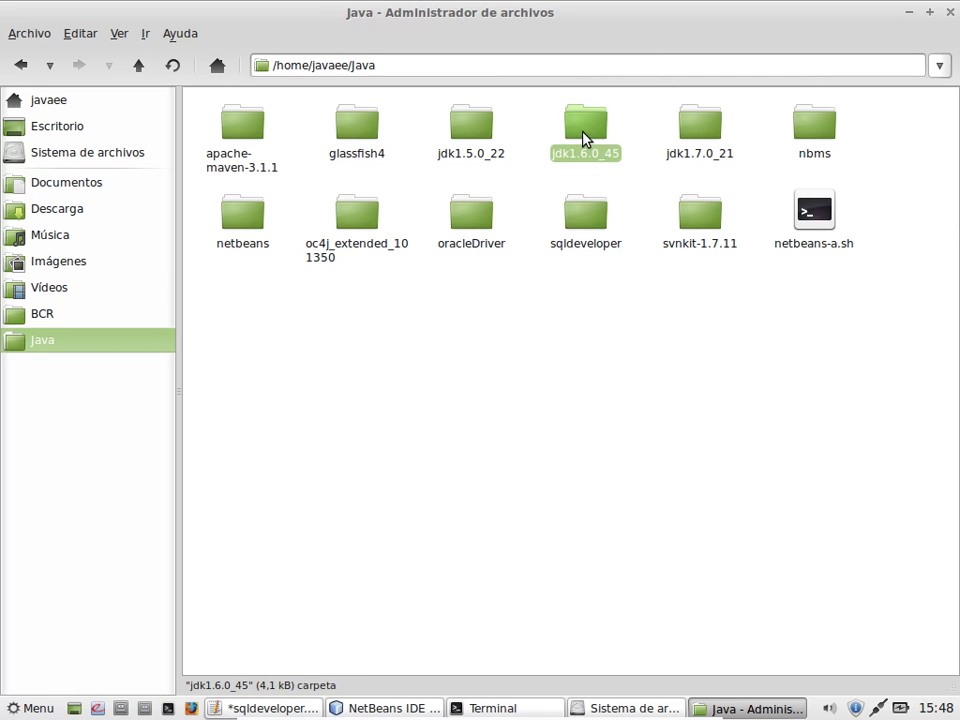
double_click(586, 139)
left_click_drag(459, 64, 263, 43)
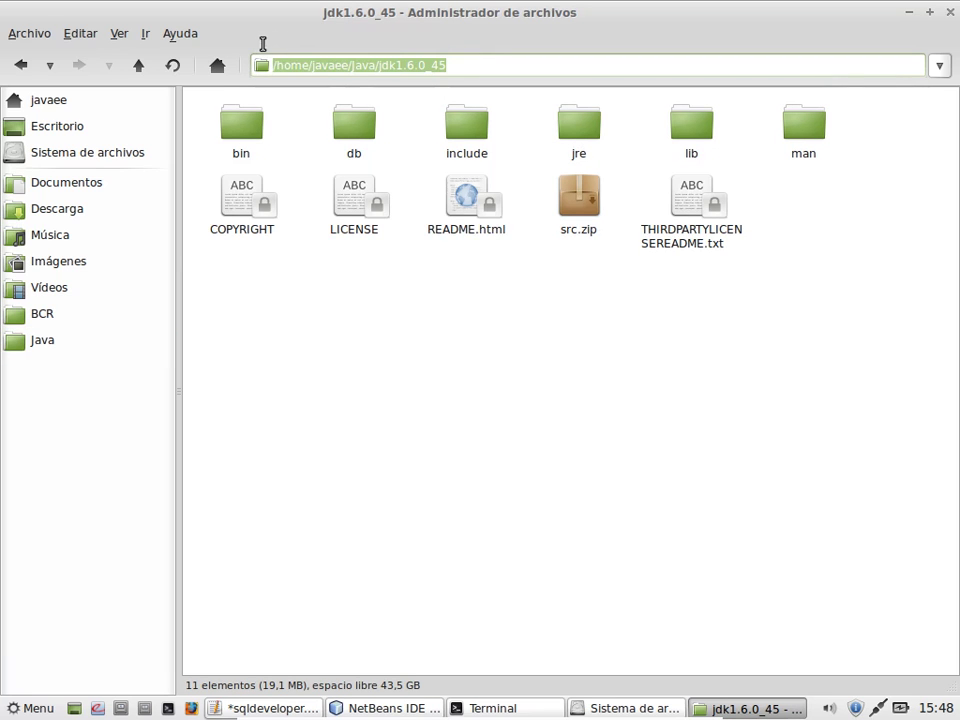
right_click(307, 67)
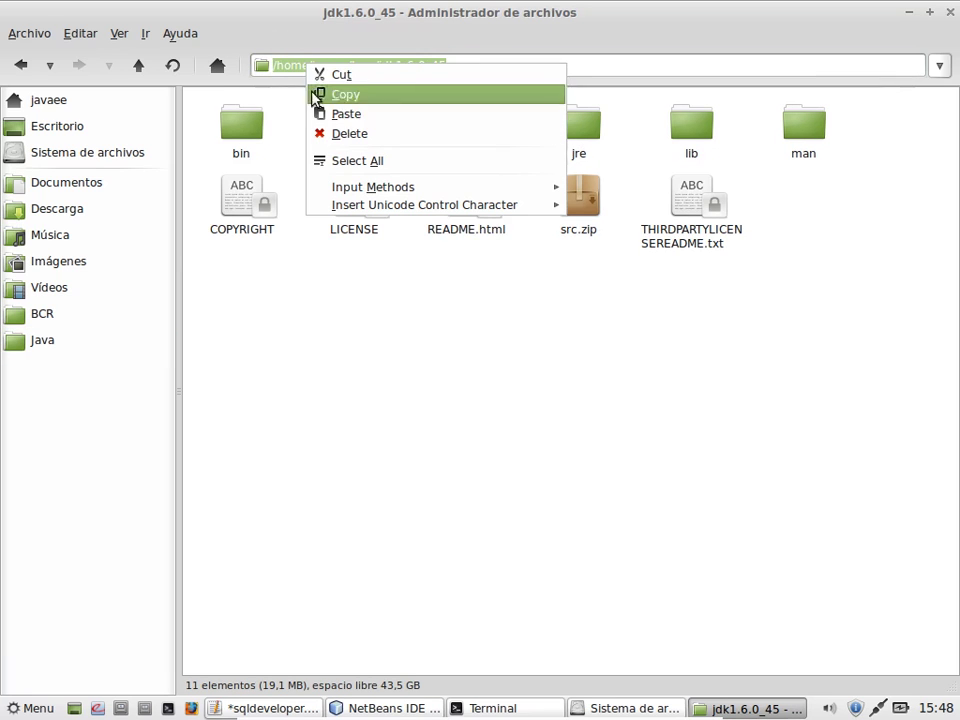
left_click(343, 94)
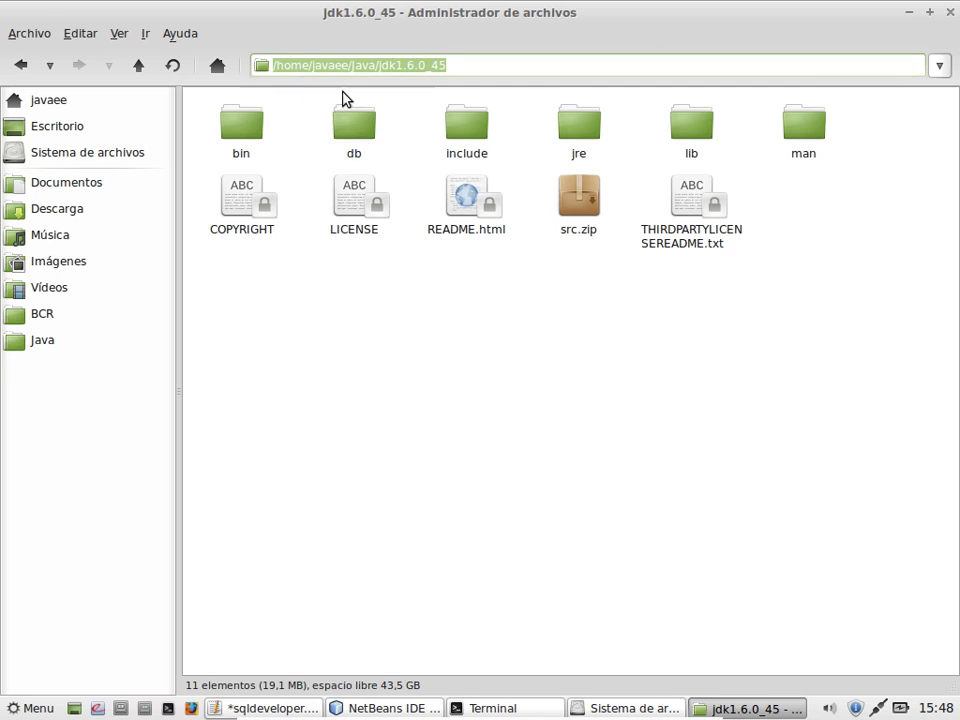
mouse_move(328, 690)
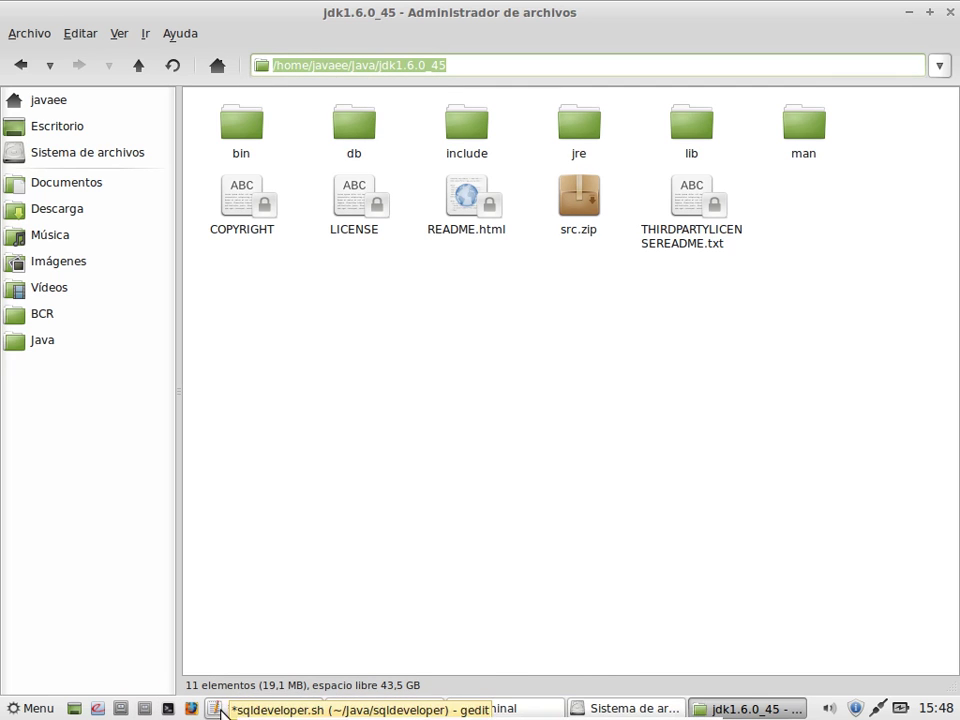
Step: Paste the JDK path after JAVA_HOME=, save, and add 'export PATH=$JAVA_HOME/bin:$PATH'
left_click(222, 710)
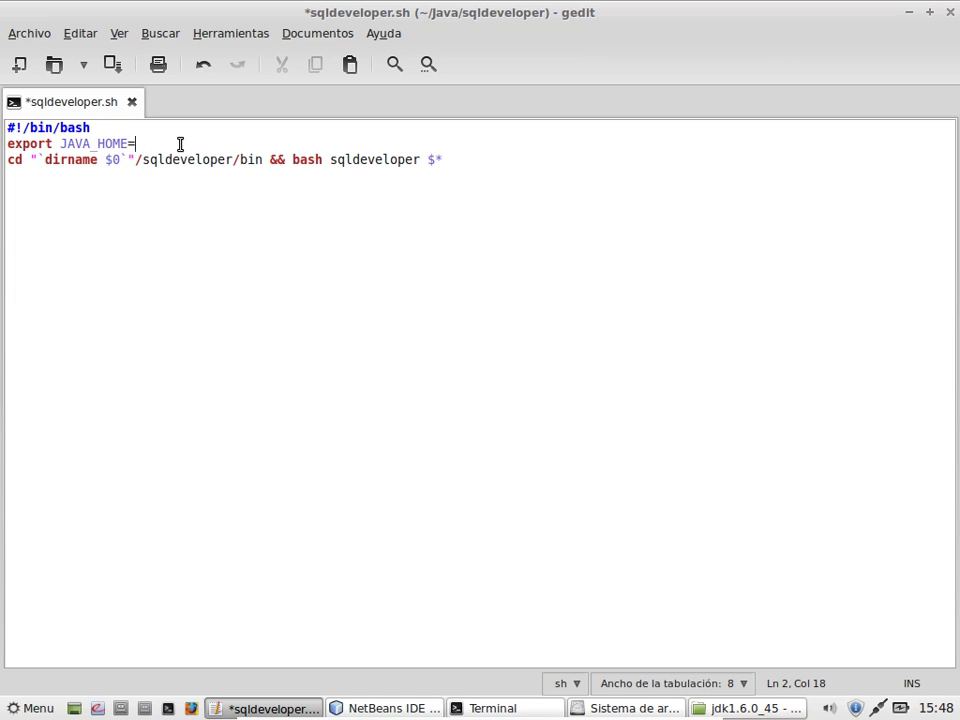
key("ctrl+v")
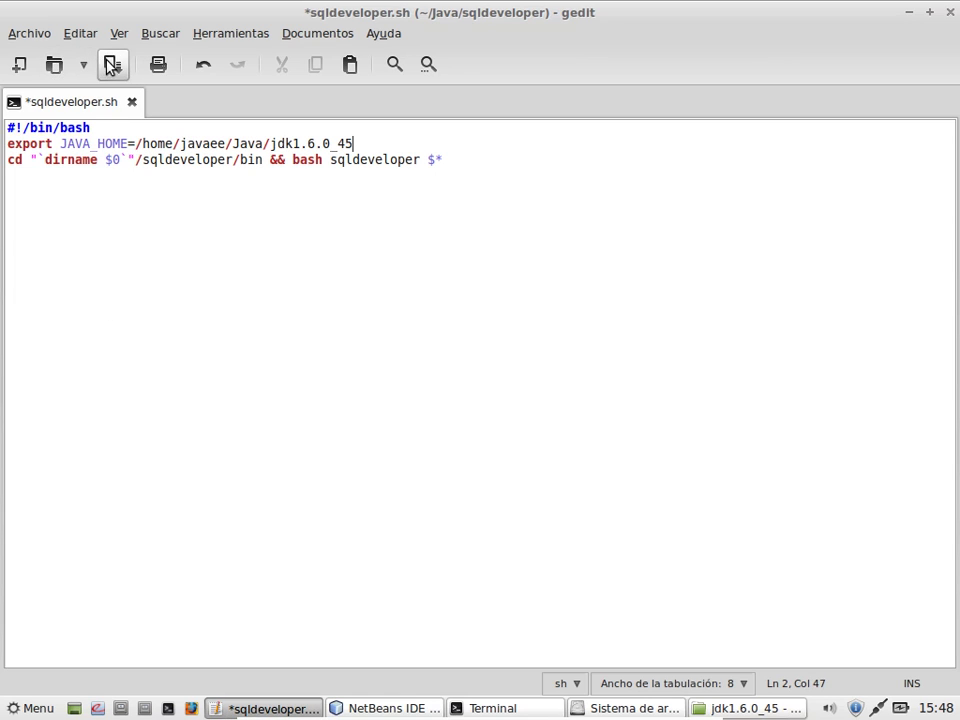
left_click(112, 64)
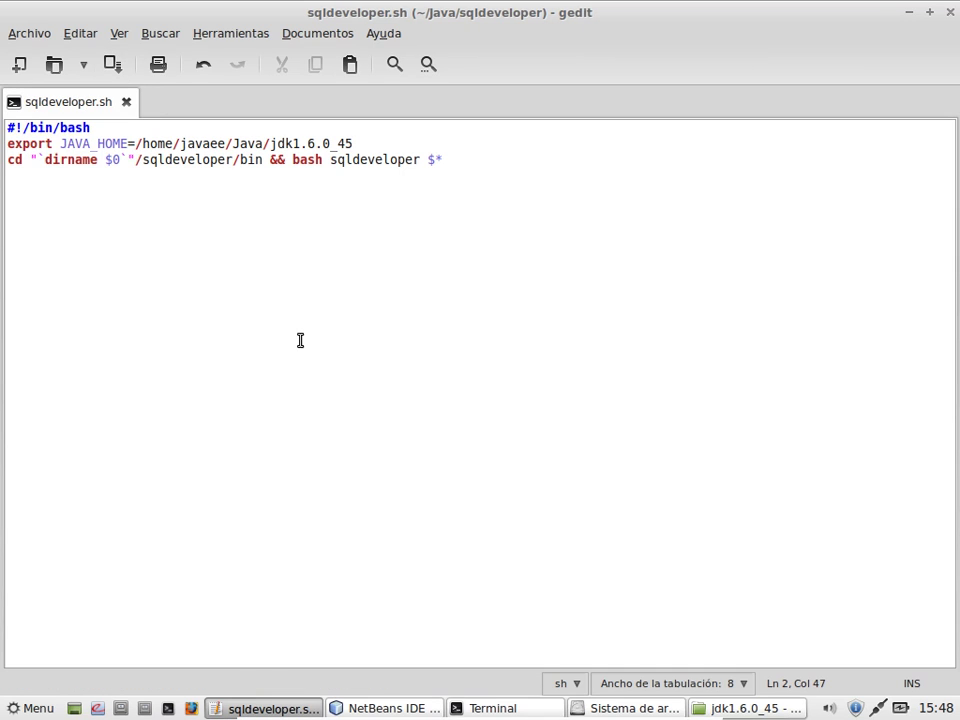
key("Return")
type("expor")
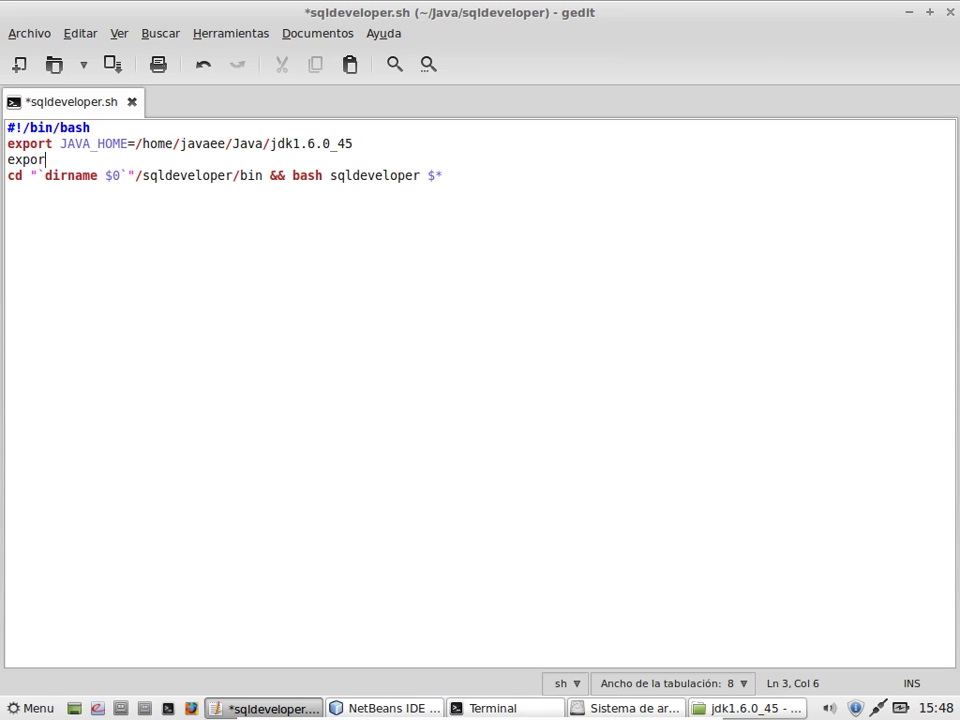
type("t PATH=")
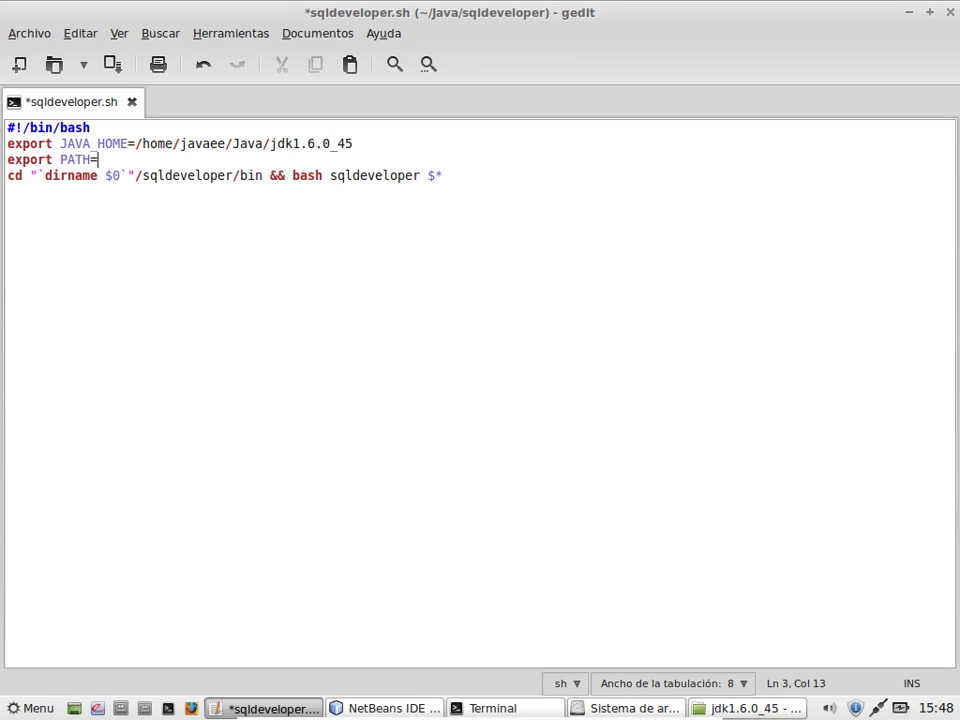
type("$JAVA_HOME")
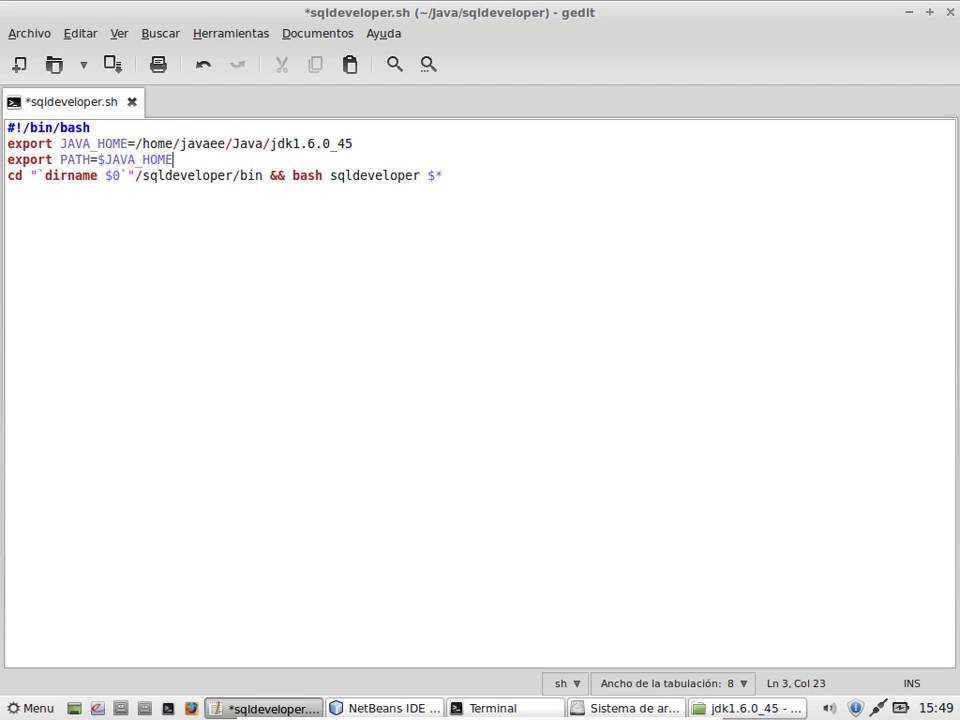
type("/bin:$PATH")
Step: Save sqldeveloper.sh with the PATH line and go back up to the Java folder
key("ctrl+s")
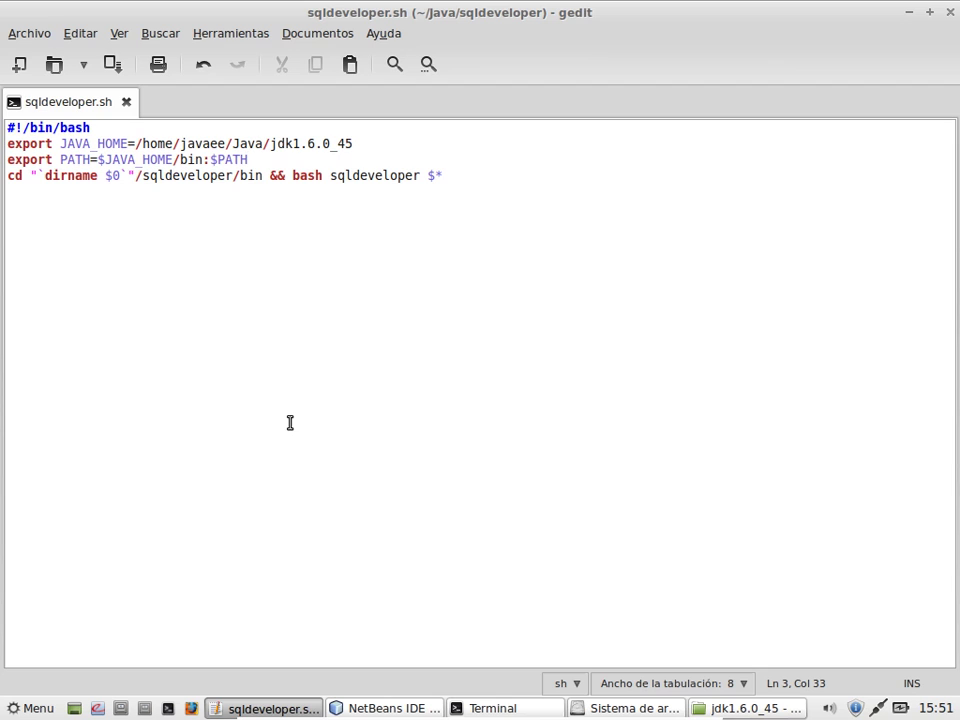
left_click(727, 710)
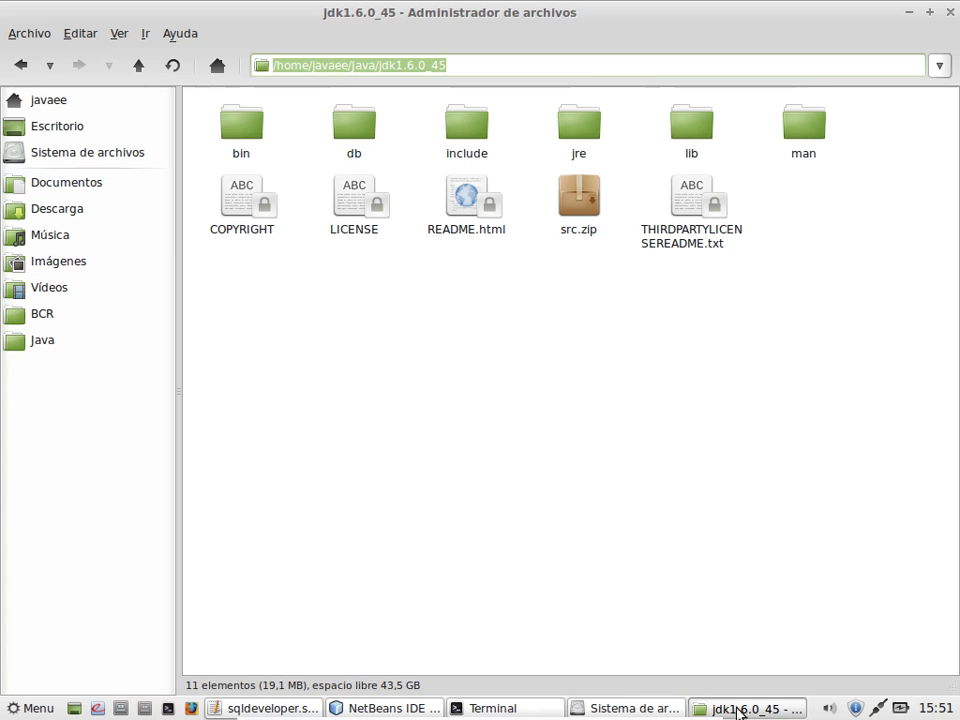
left_click(142, 74)
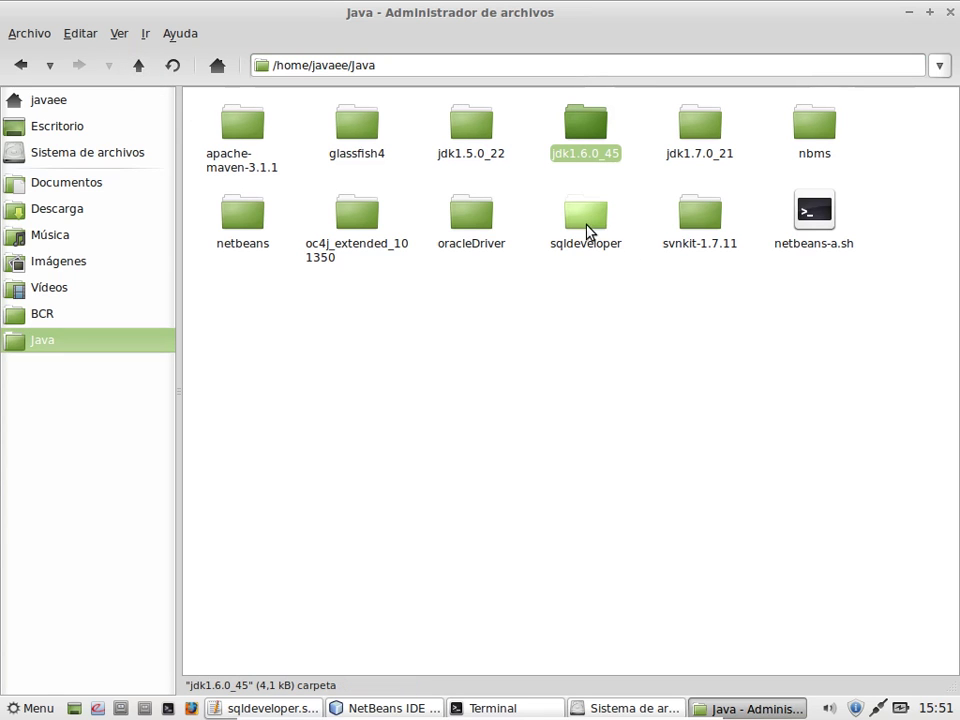
Step: In sqldeveloper.sh's Permisos properties, allow the file to run as a program
double_click(597, 233)
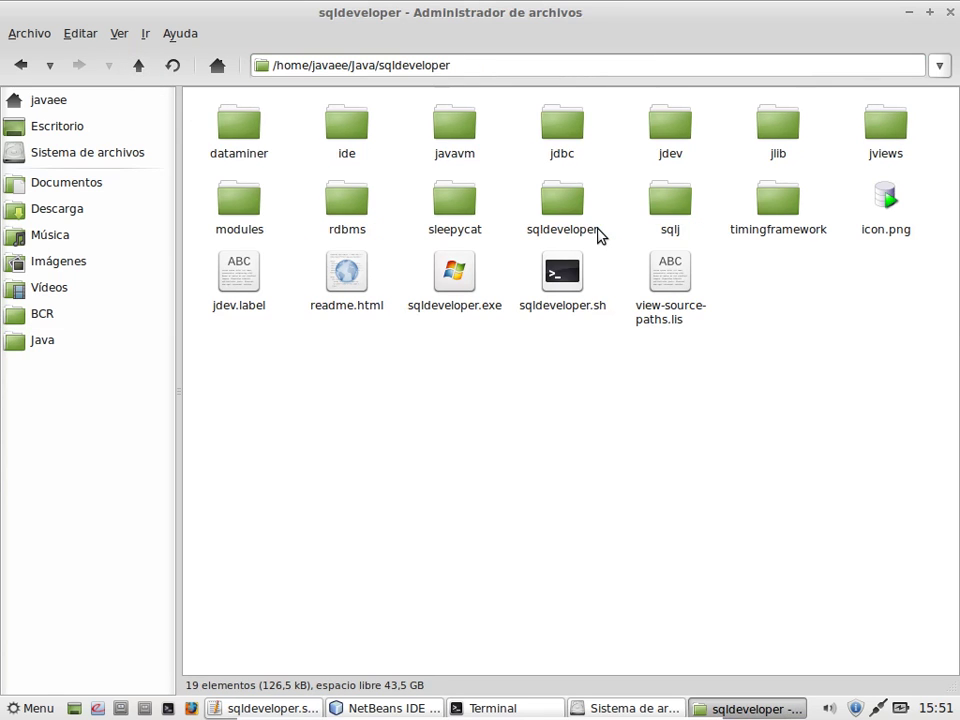
right_click(565, 289)
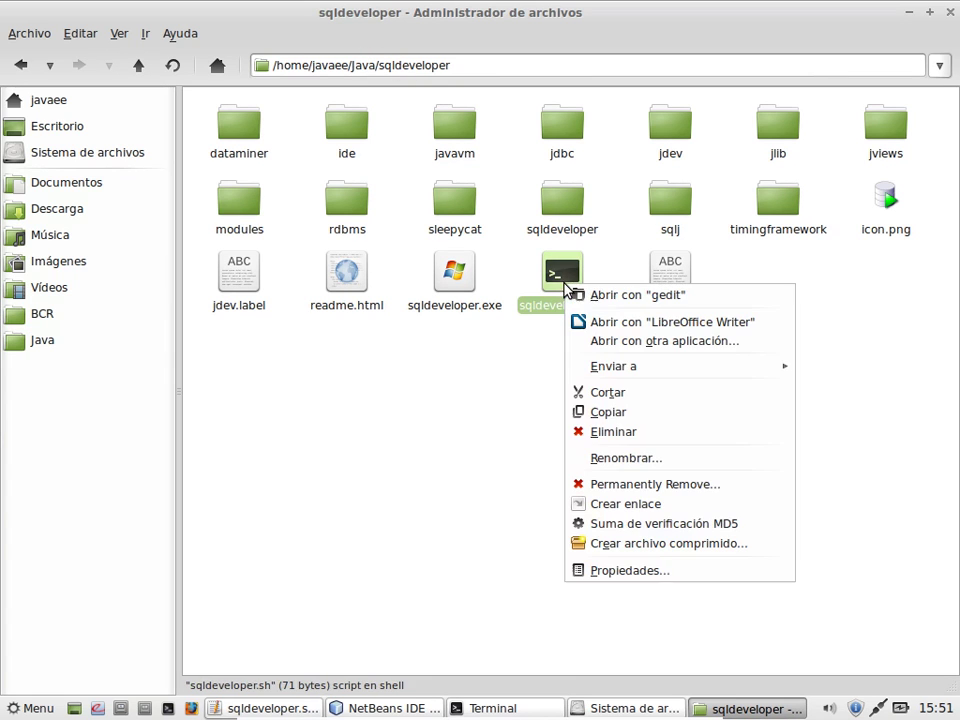
left_click(640, 571)
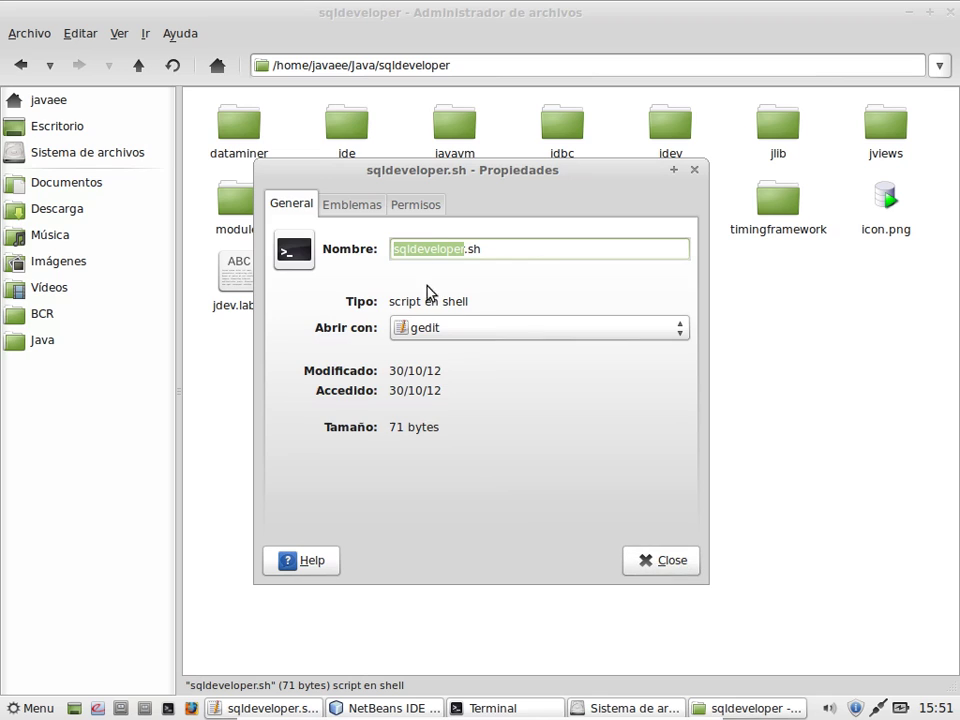
left_click(420, 205)
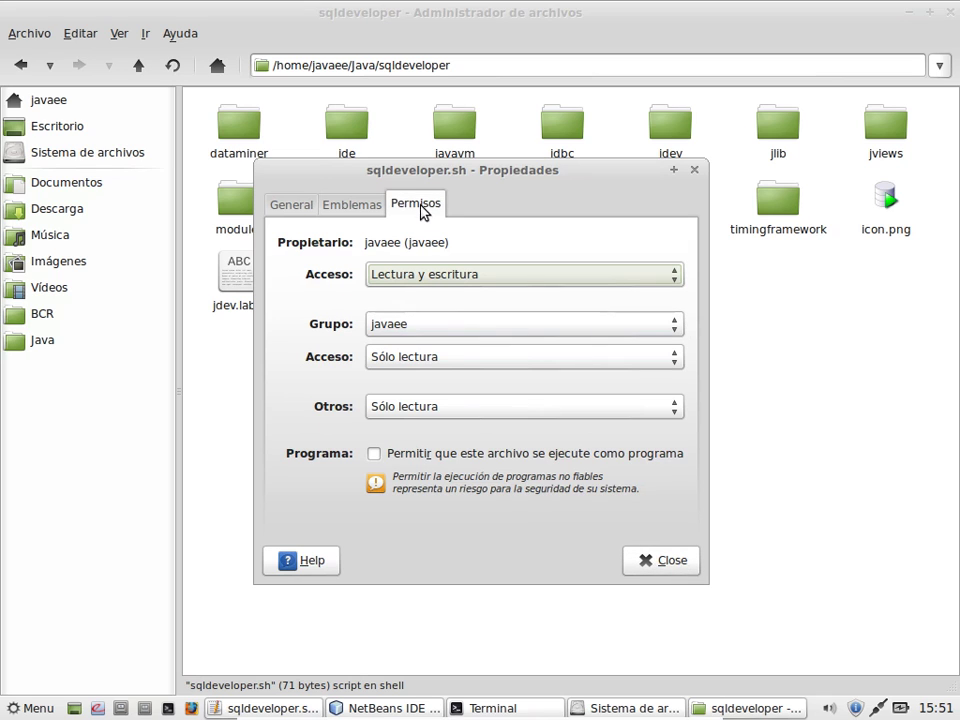
left_click(423, 458)
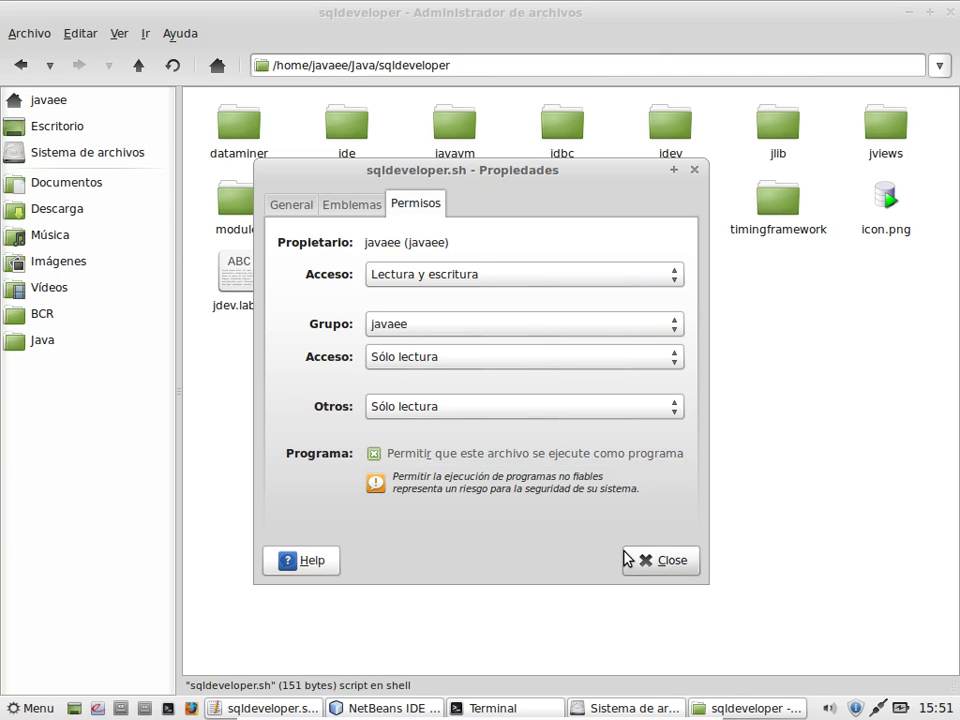
left_click(662, 561)
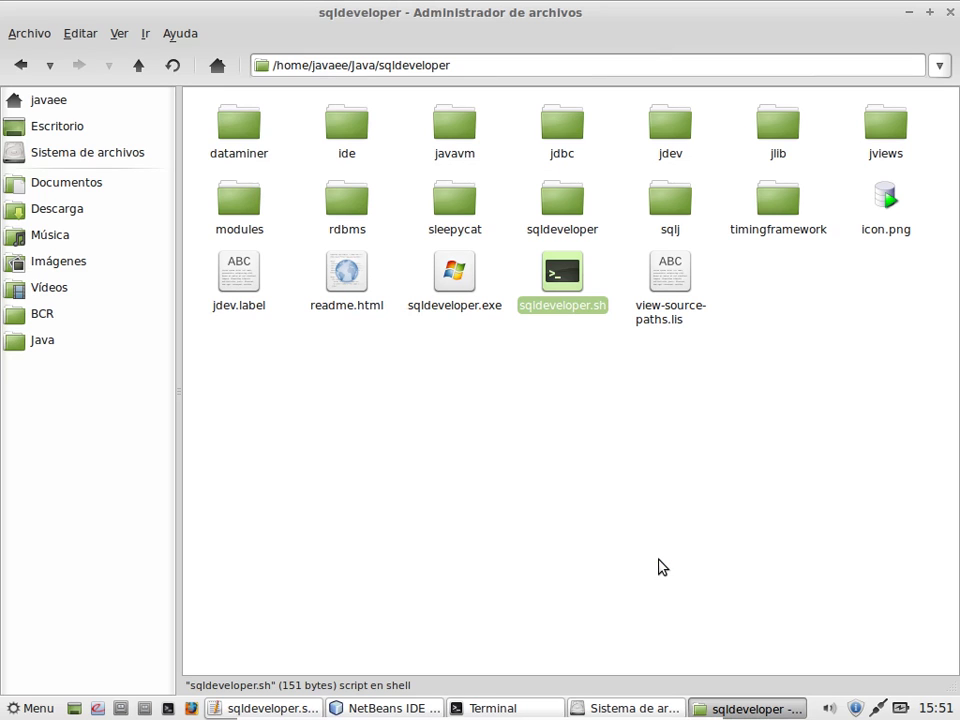
Step: Reopen the file's properties to verify the execute permission stuck, then clear the selection
right_click(560, 305)
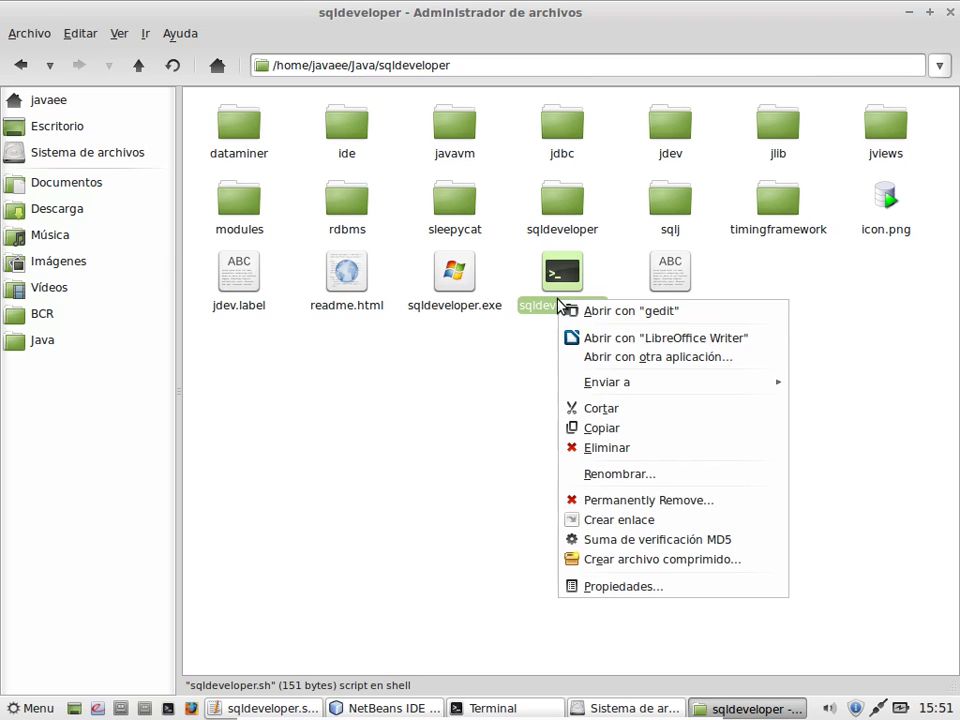
left_click(625, 588)
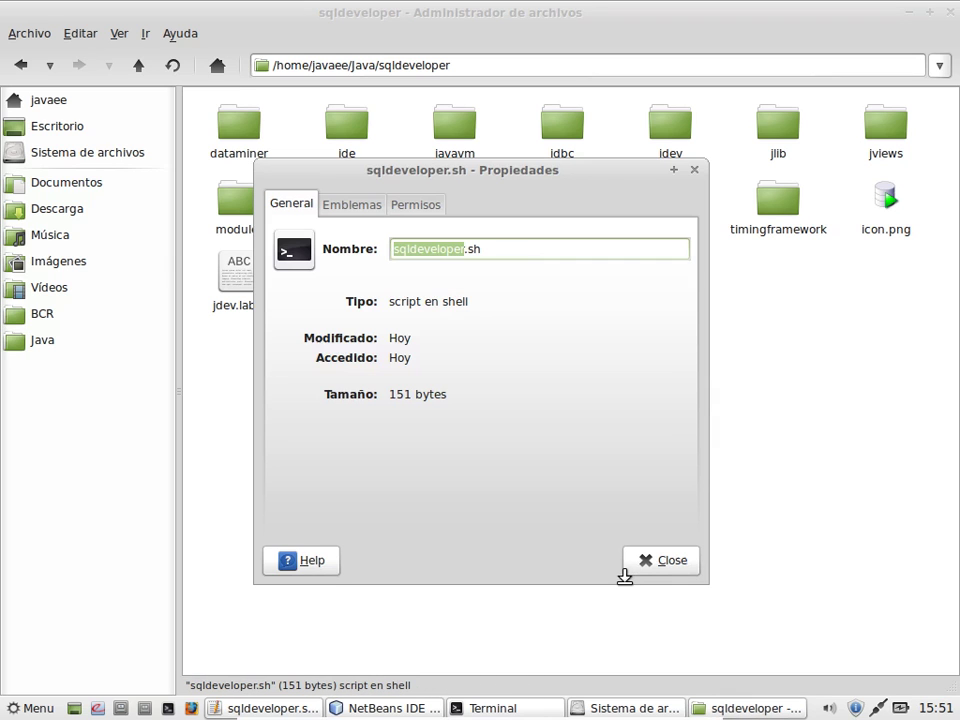
left_click(420, 206)
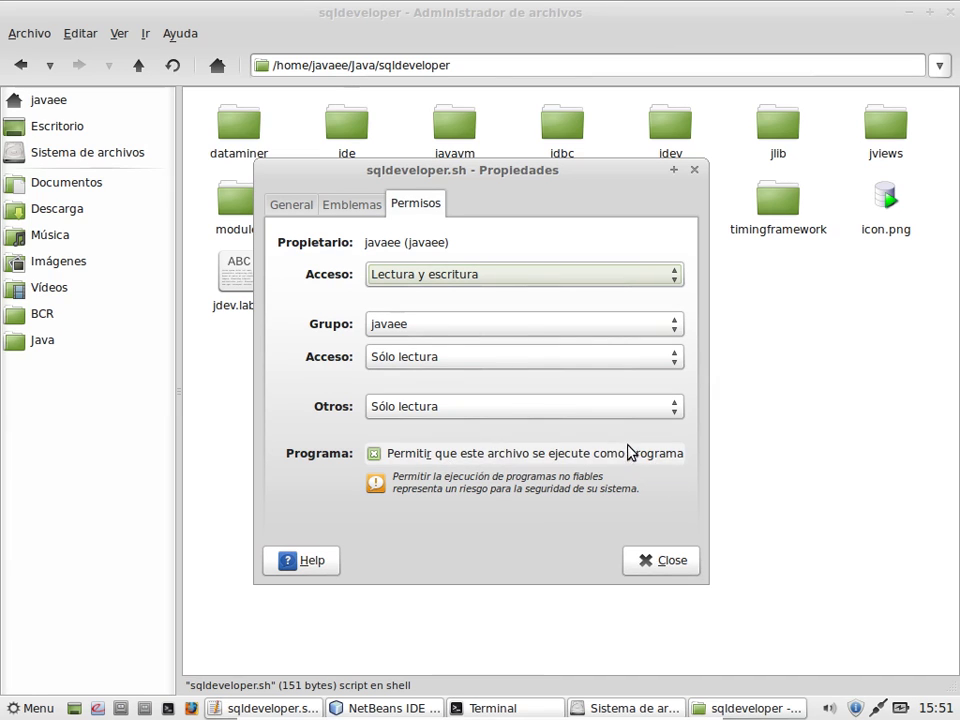
left_click(694, 570)
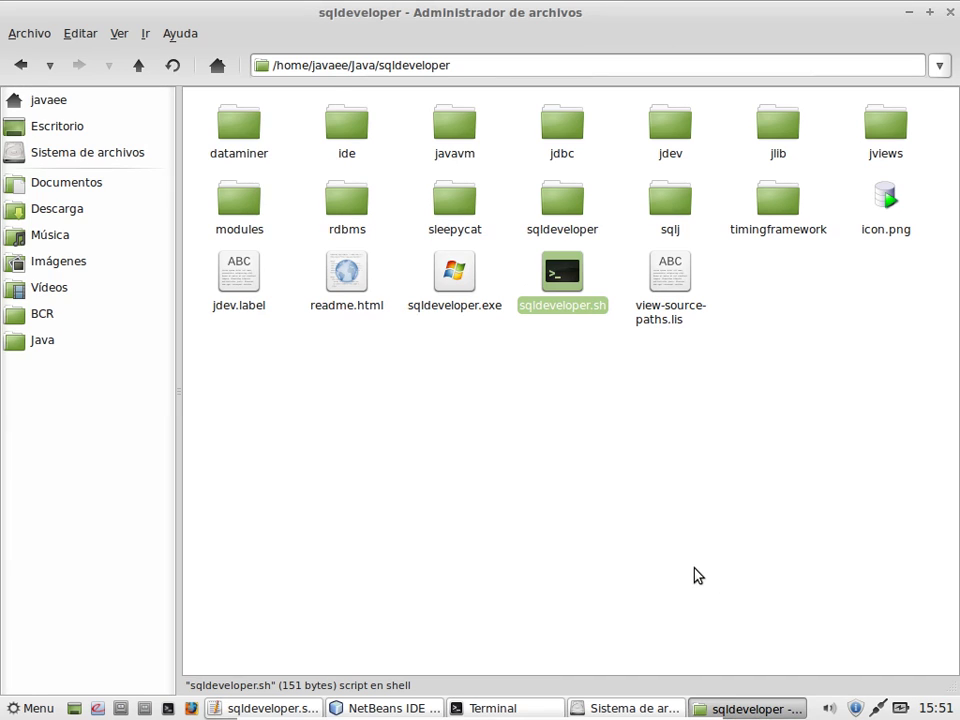
right_click(562, 311)
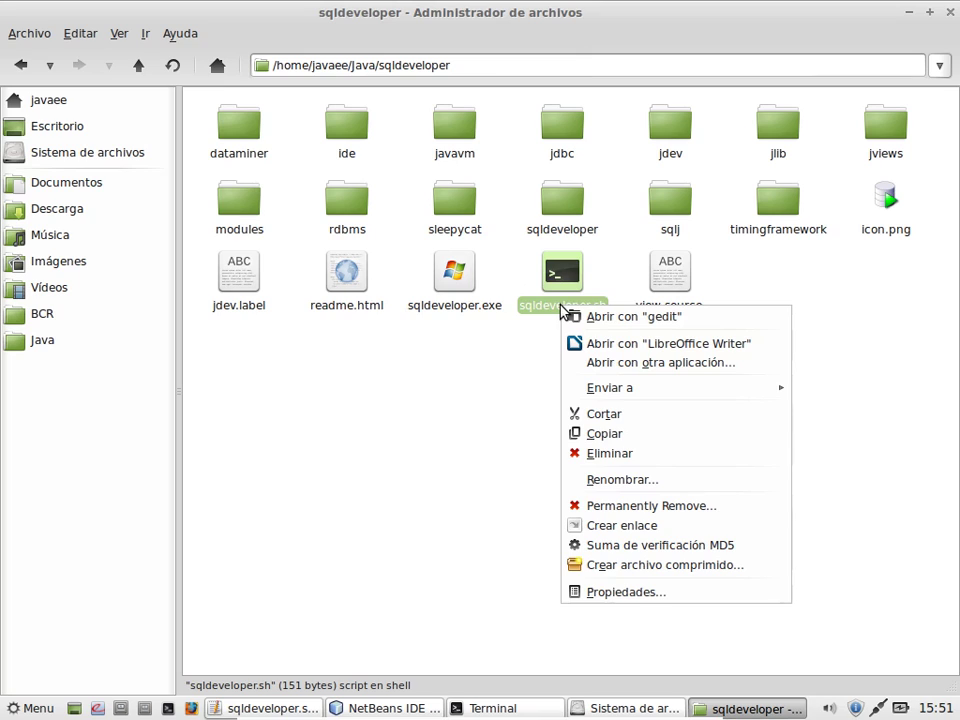
left_click(541, 355)
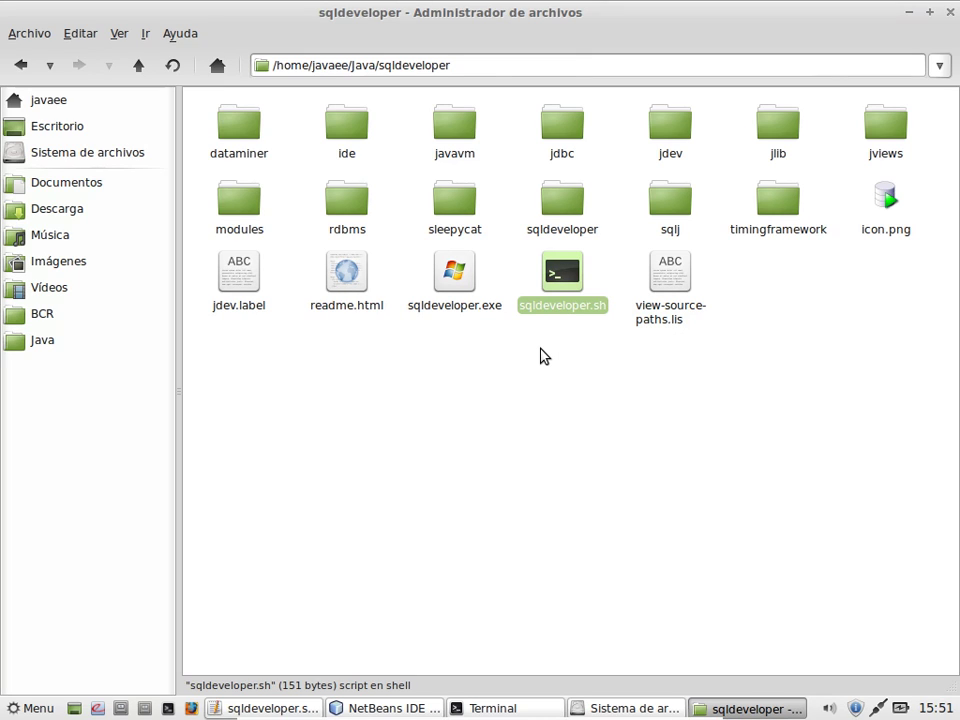
left_click(541, 357)
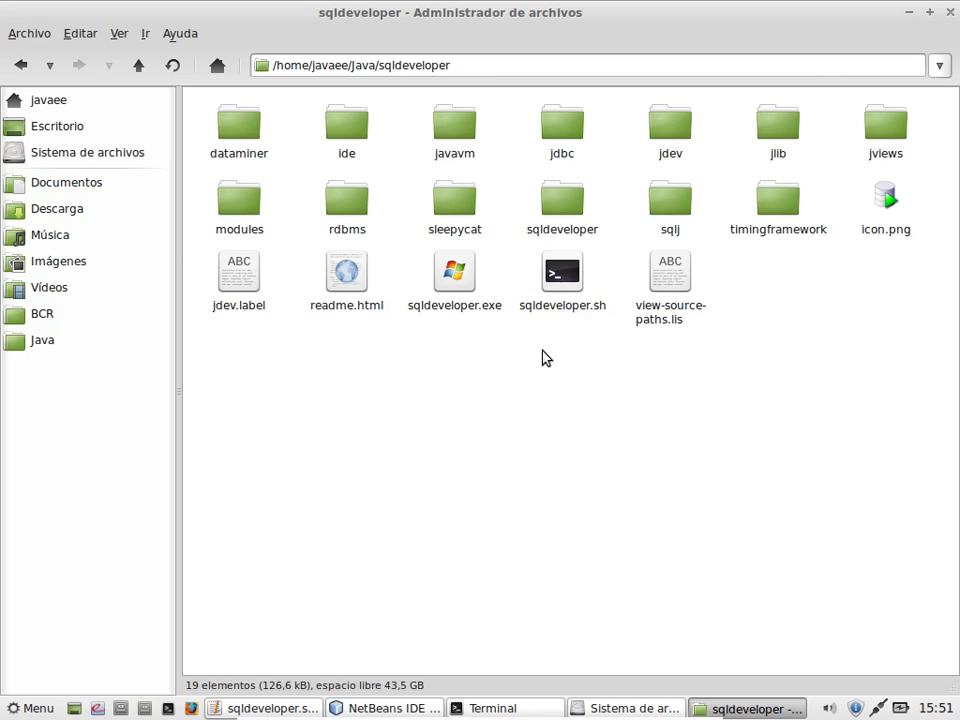
Step: Run sqldeveloper.sh, wait for SQL Developer's Página Inicial to appear, then close it
right_click(561, 279)
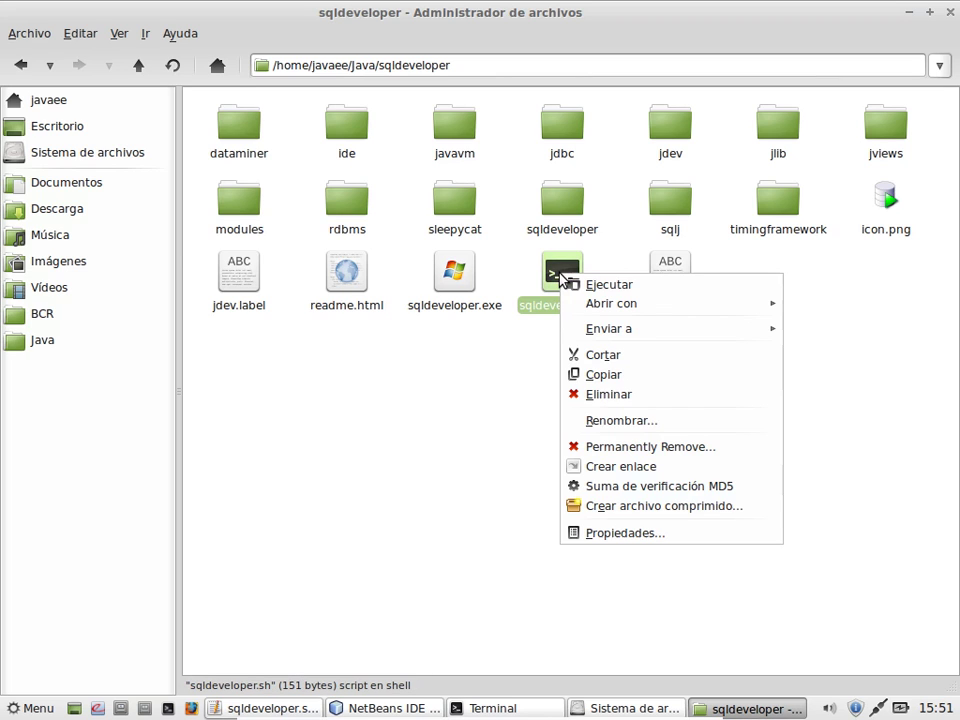
left_click(632, 286)
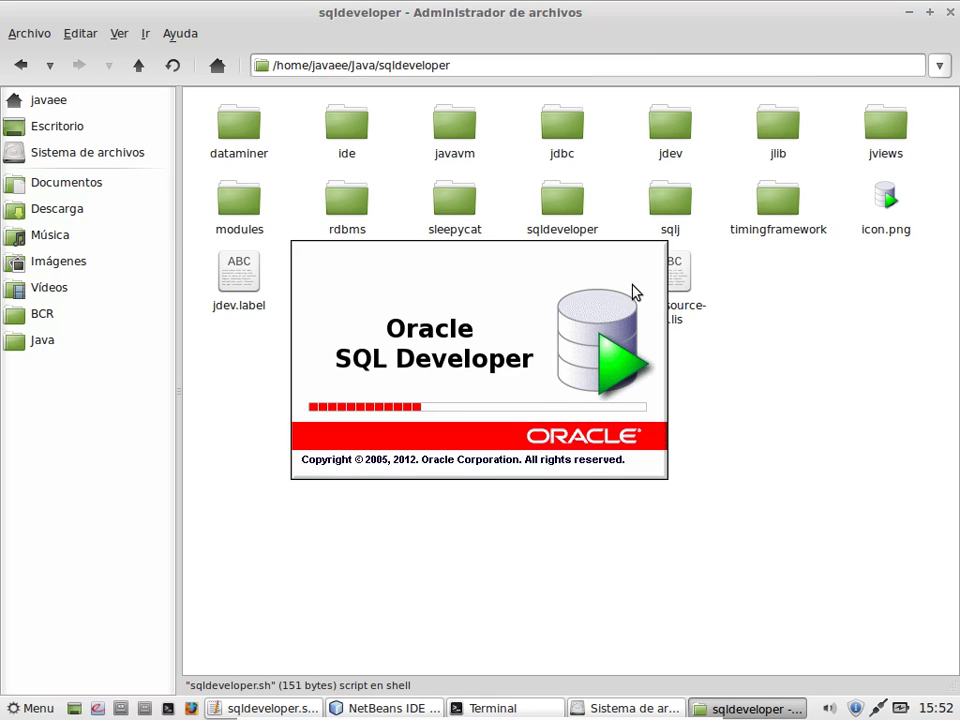
left_click(260, 708)
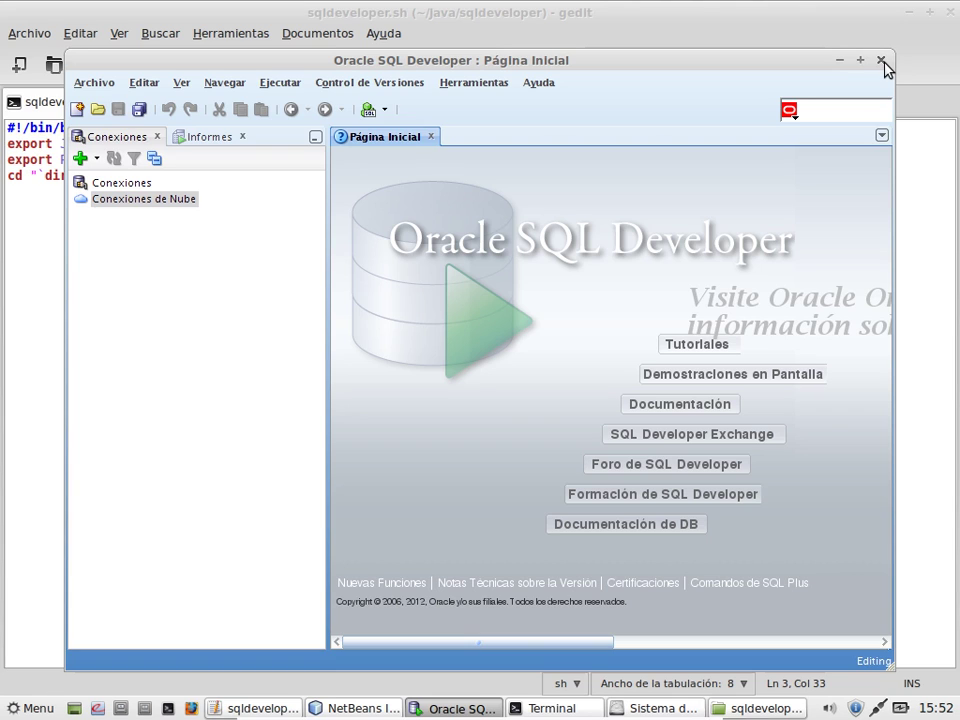
left_click(881, 61)
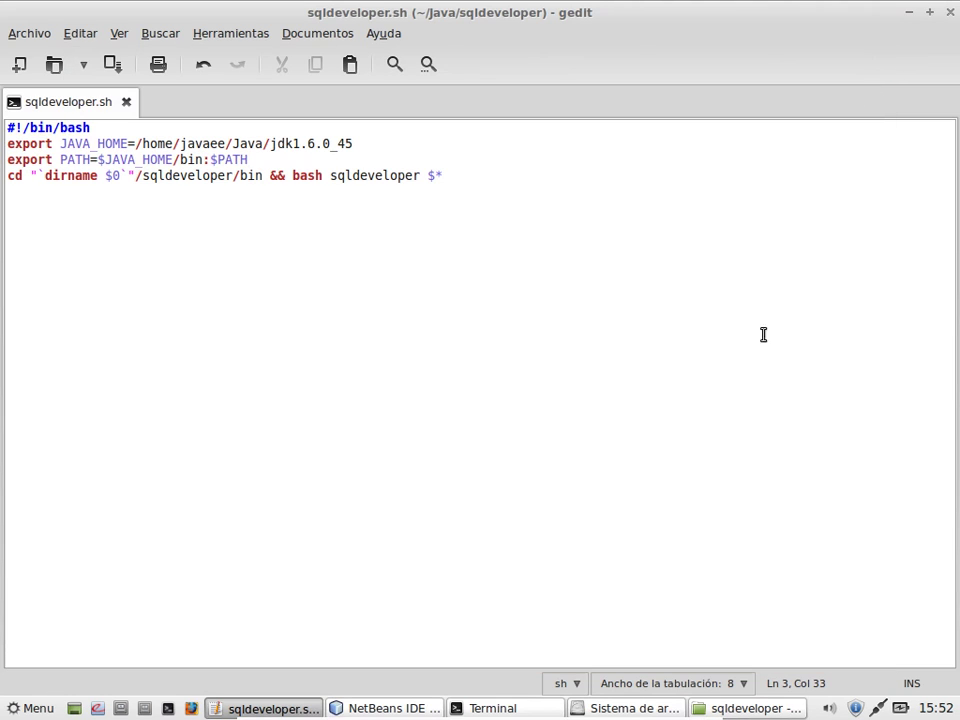
Step: From the desktop, create a launcher with name and comment both set to sqldeveloper
left_click(75, 709)
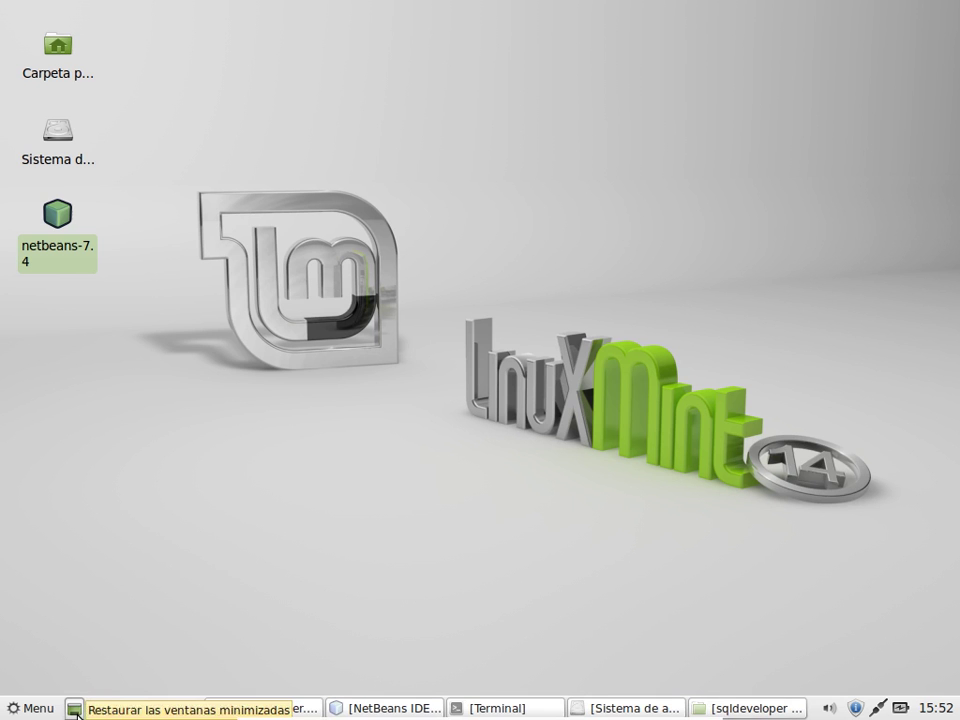
right_click(113, 403)
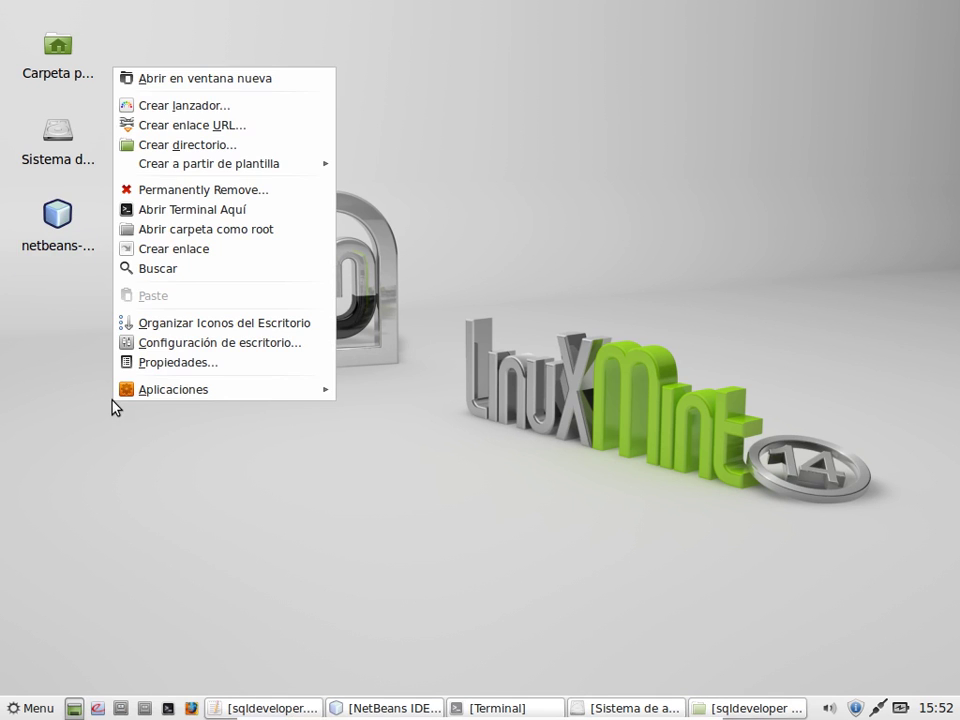
left_click(228, 117)
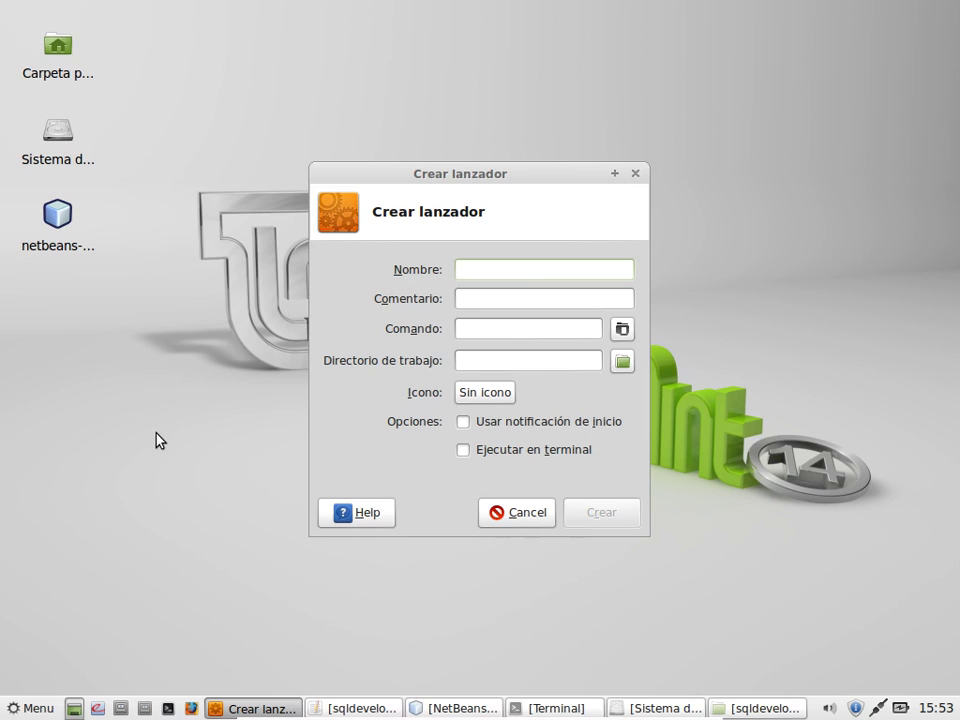
type("sqldeveloper")
left_click_drag(551, 266, 263, 204)
key("ctrl+c")
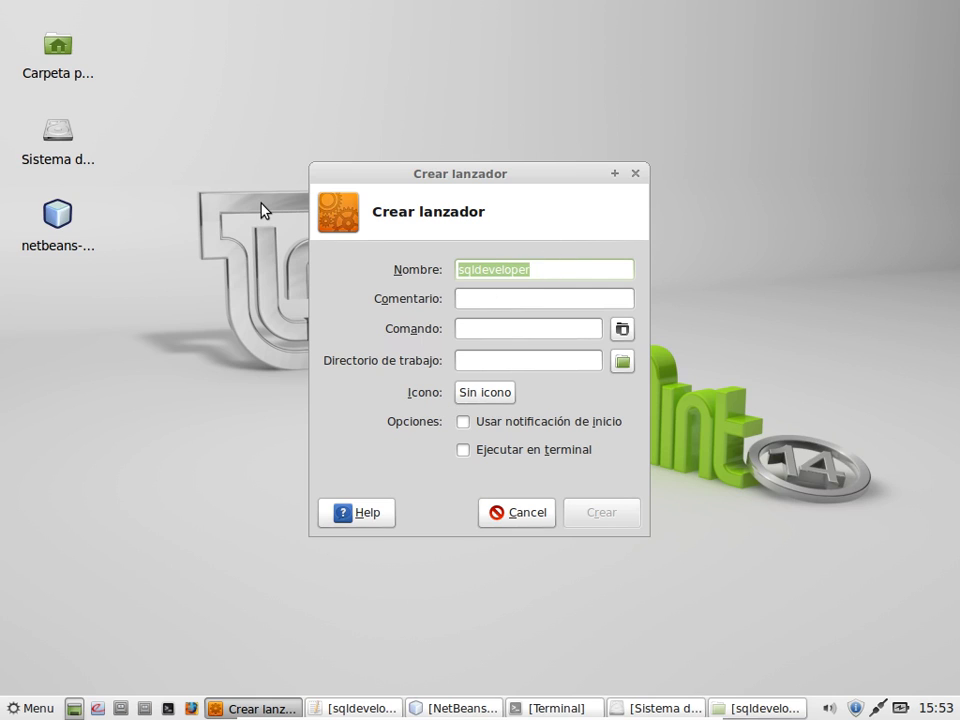
left_click(494, 304)
key("ctrl+v")
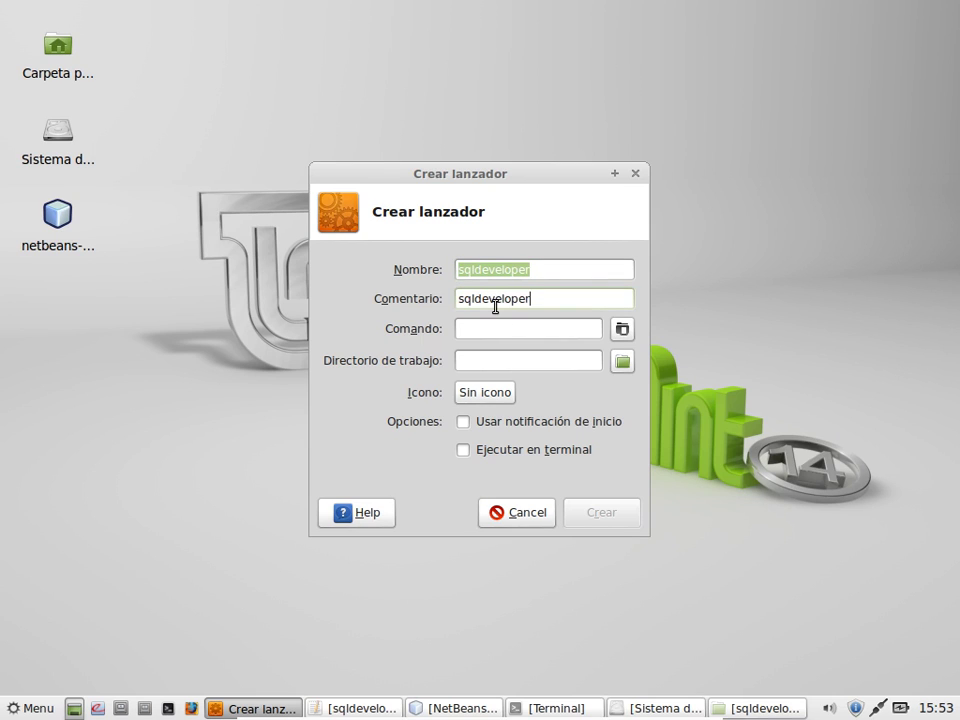
Step: Browse to /home/javaee/Java/sqldeveloper and choose sqldeveloper.sh as the launcher command
left_click(622, 331)
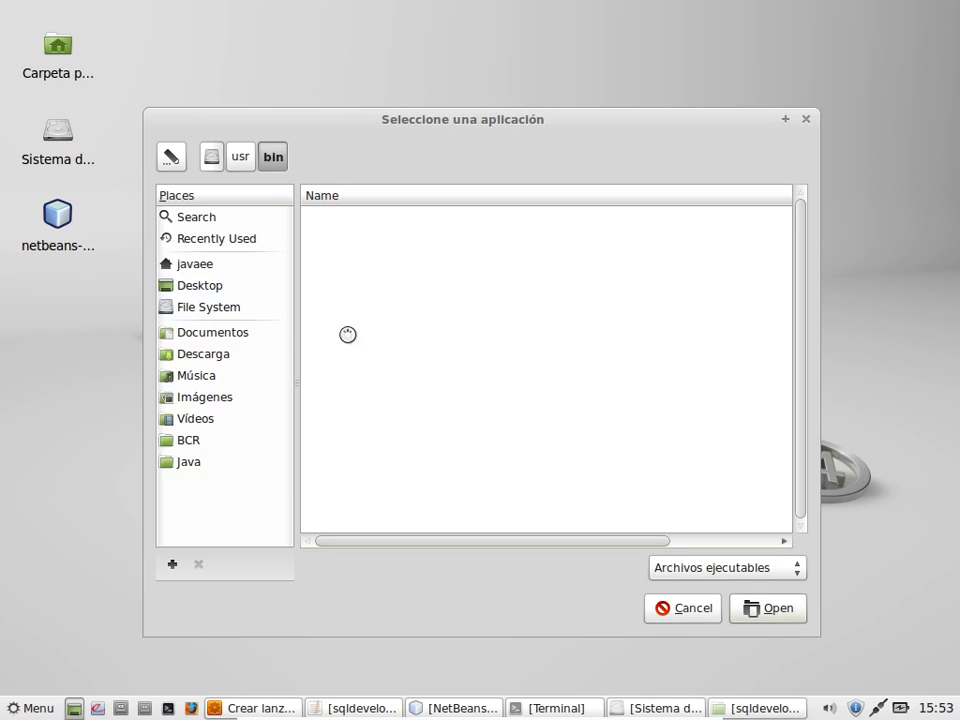
left_click(198, 270)
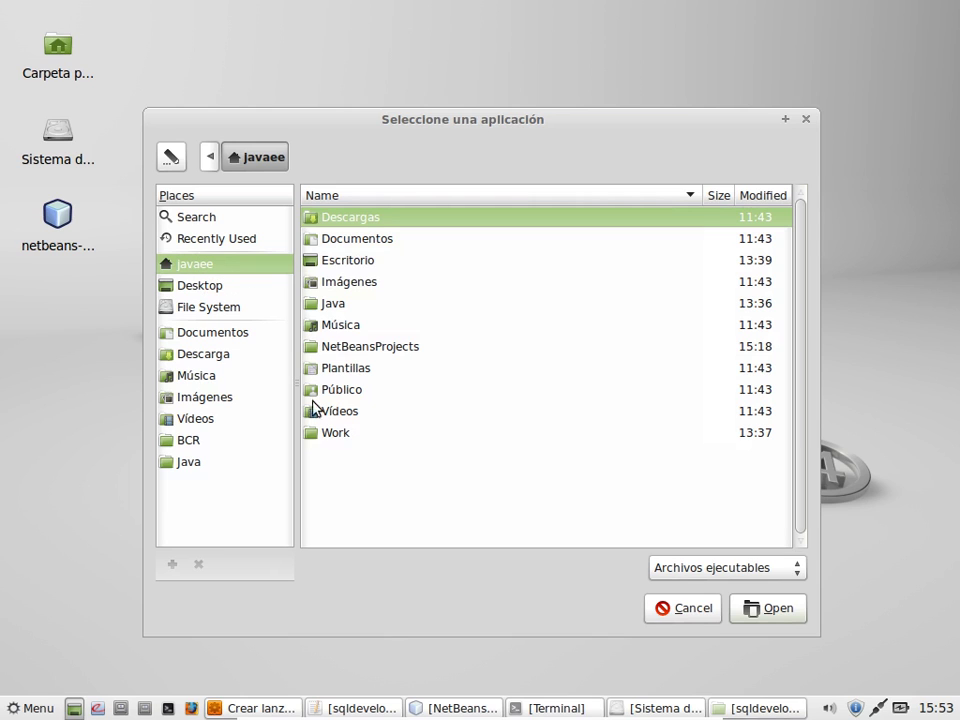
double_click(334, 304)
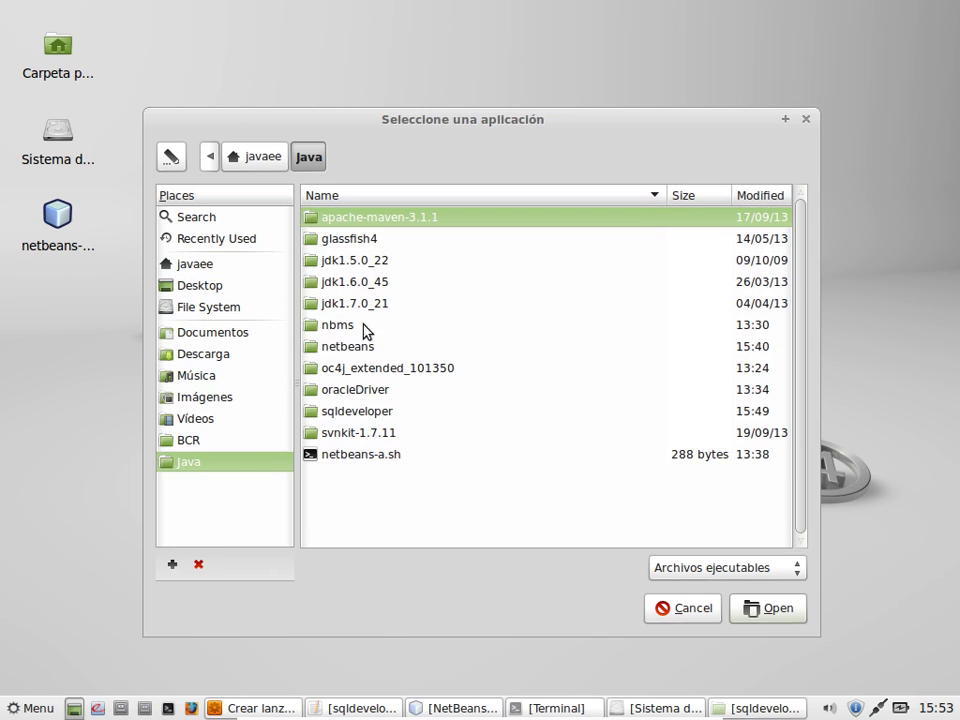
double_click(378, 412)
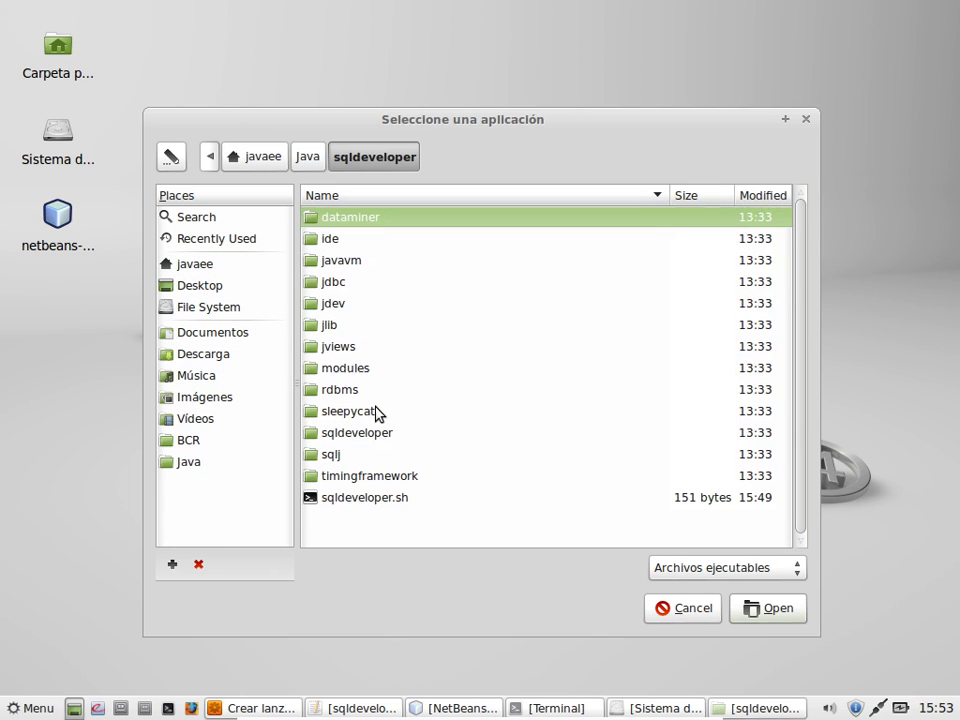
left_click(333, 504)
left_click(765, 608)
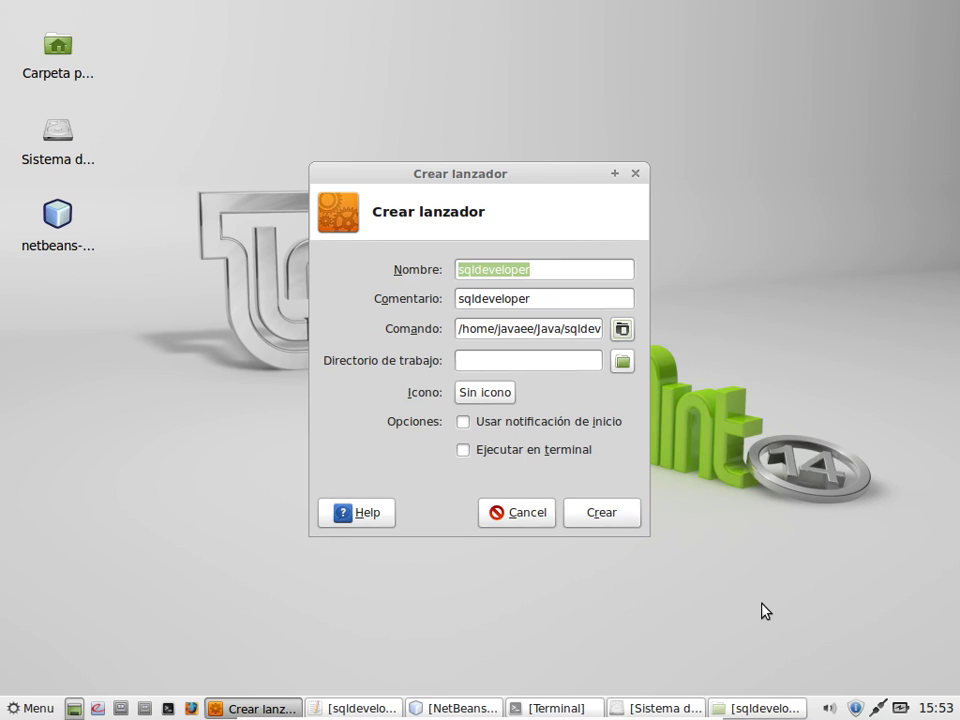
Step: Browse the launcher icon chooser's image files to the Java/sqldeveloper folder
left_click(492, 396)
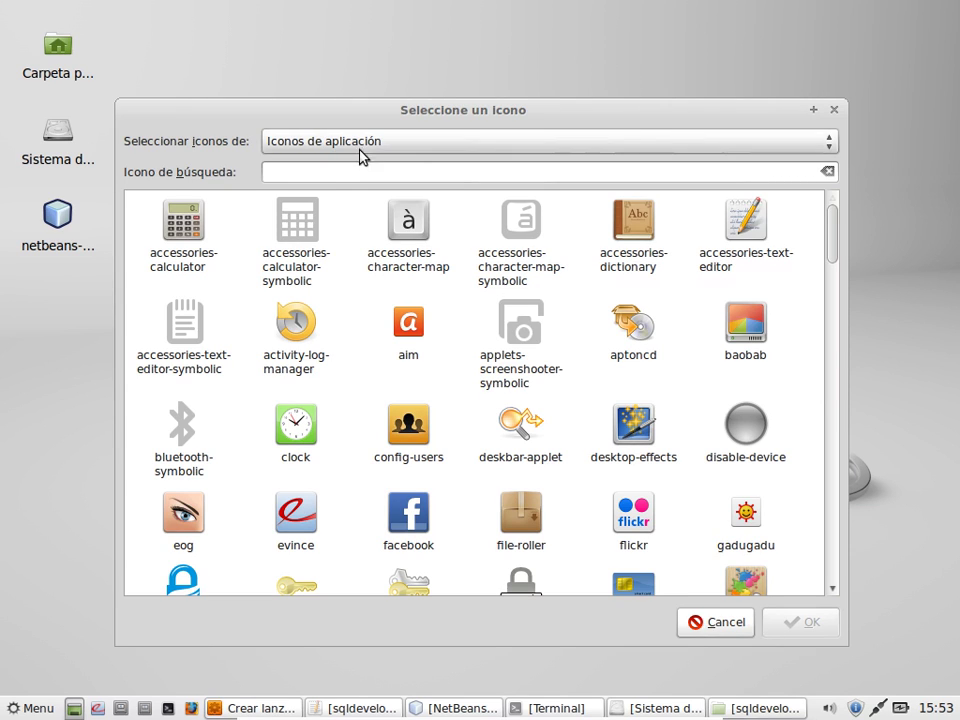
left_click(360, 150)
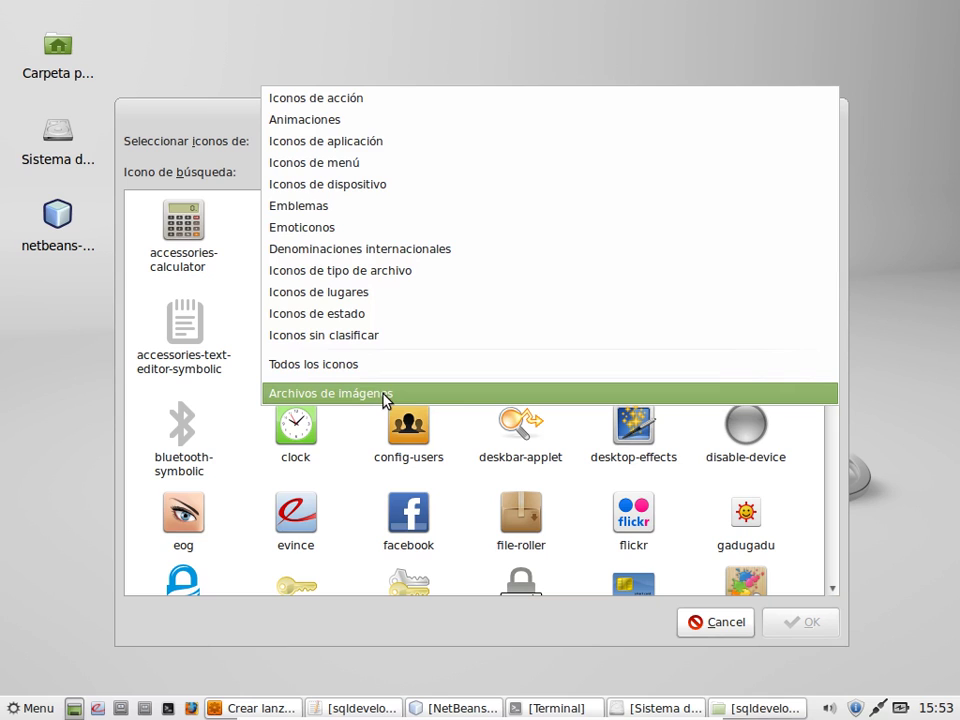
left_click(384, 396)
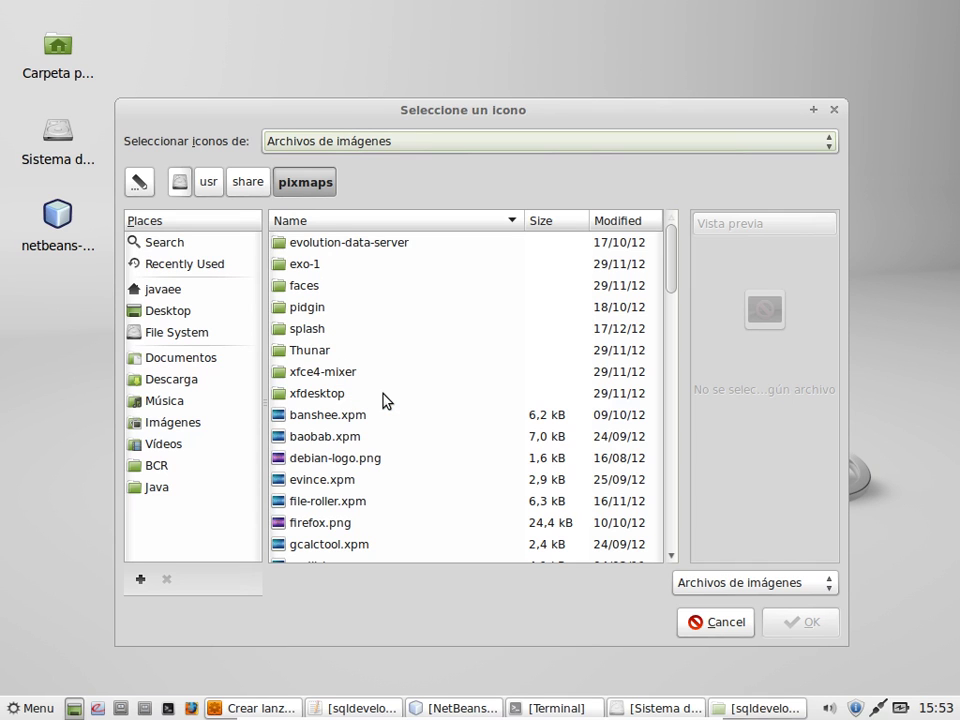
left_click(154, 490)
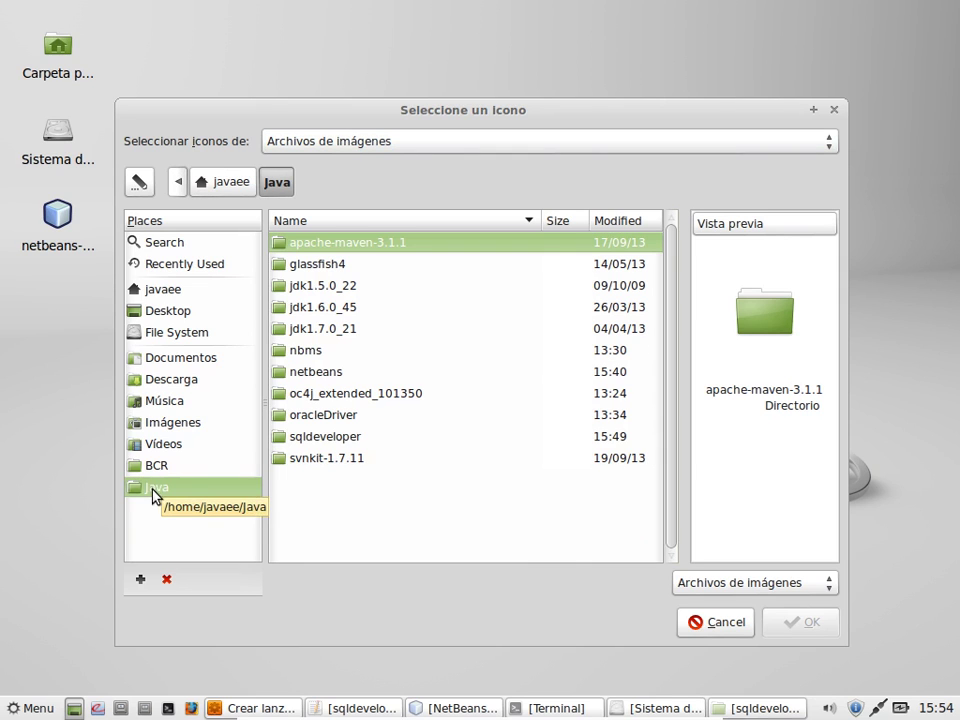
double_click(349, 440)
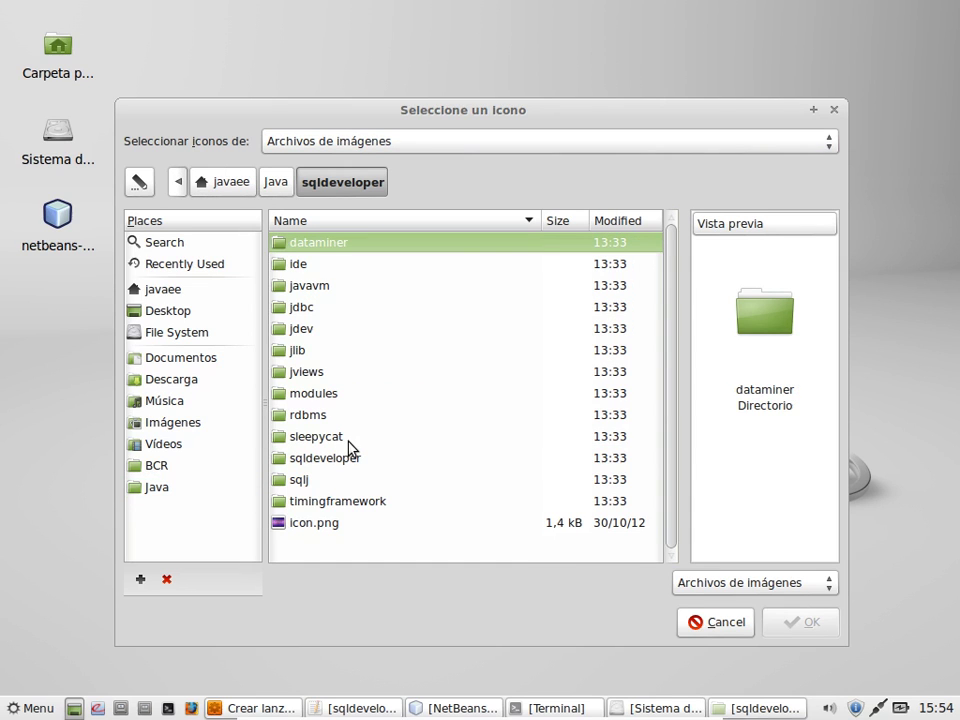
Step: Select icon.png, cancel the icon choice, and browse for the launcher's command file
left_click(318, 527)
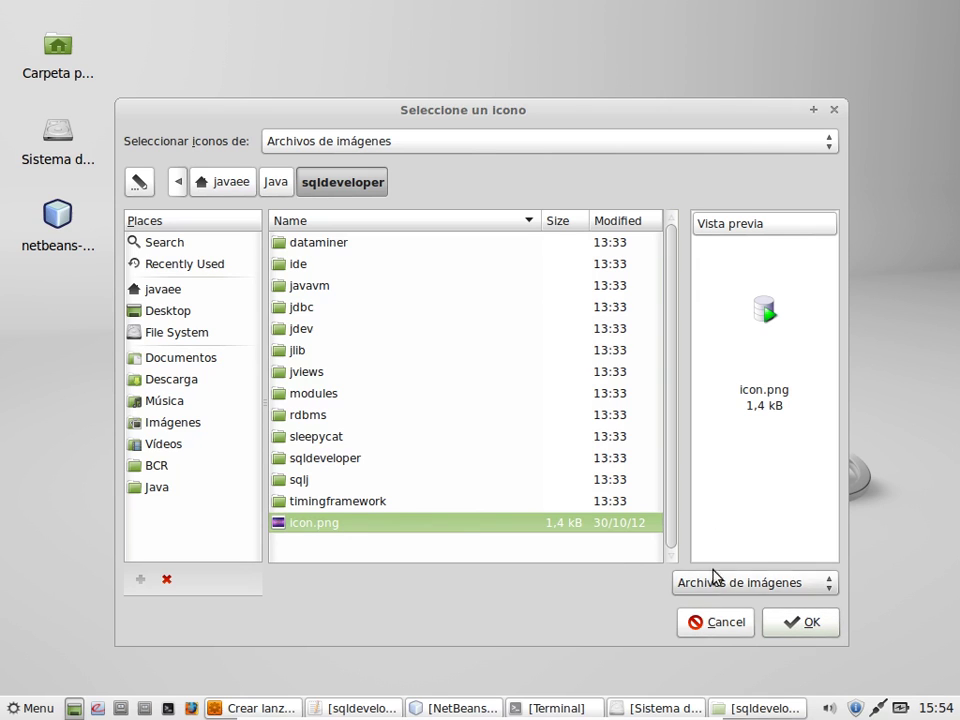
left_click(720, 622)
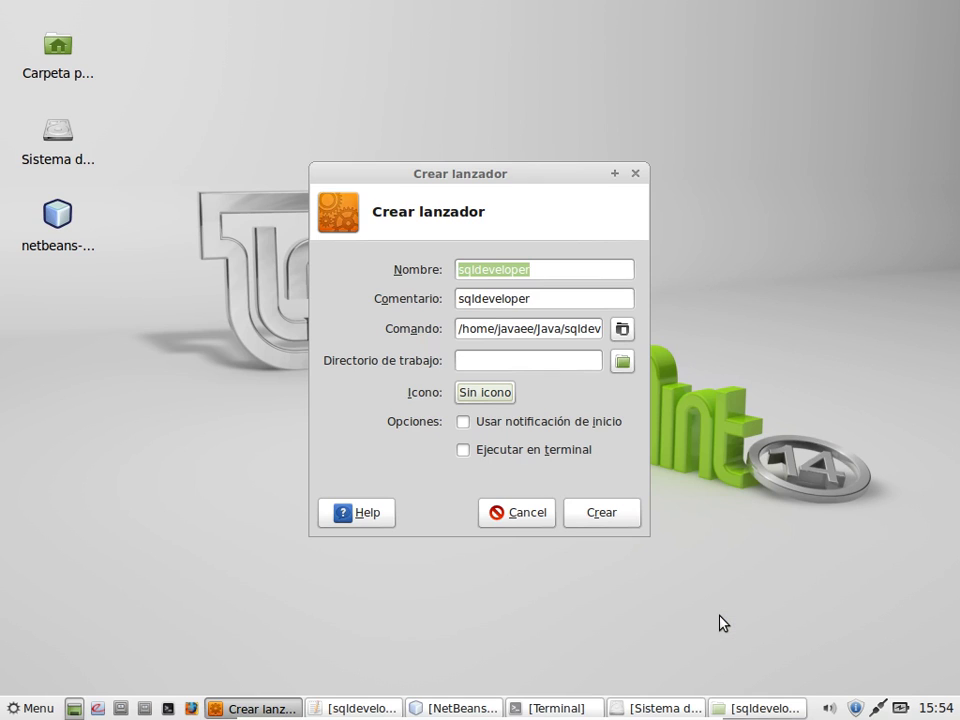
left_click(622, 329)
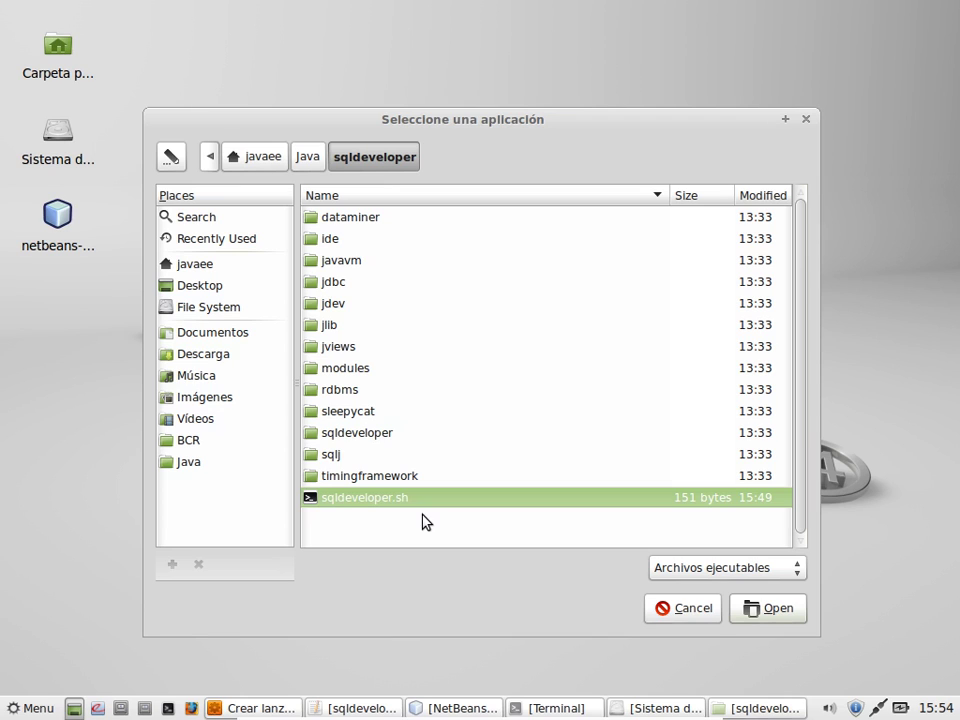
Step: Set sqldeveloper.sh as the command and pick icon.png from Java/sqldeveloper image files
left_click(787, 610)
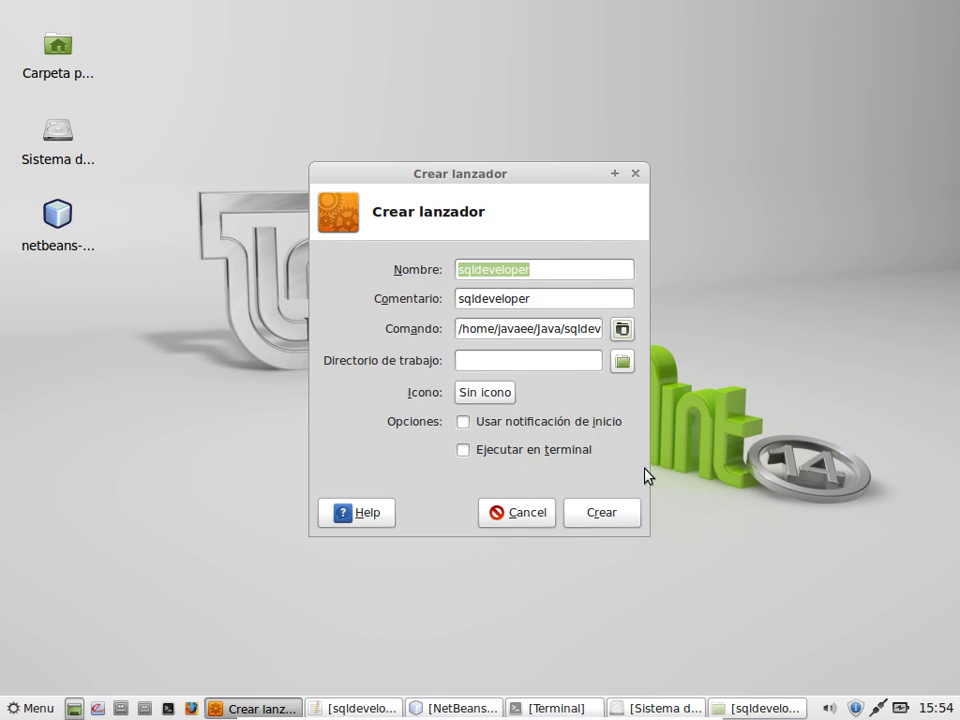
left_click(474, 397)
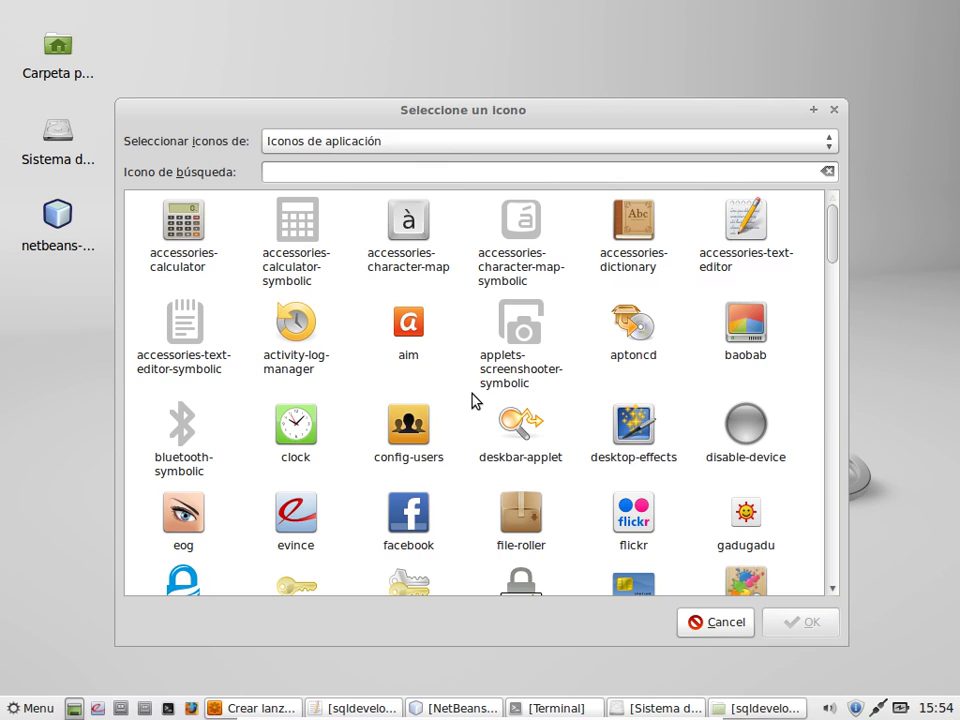
left_click(371, 148)
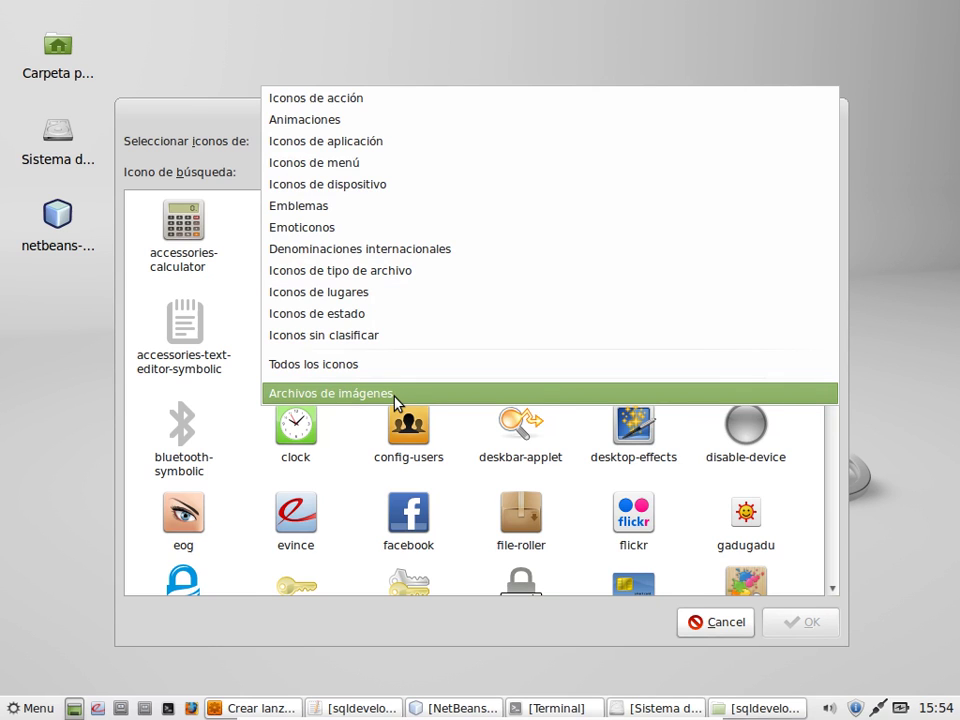
left_click(397, 393)
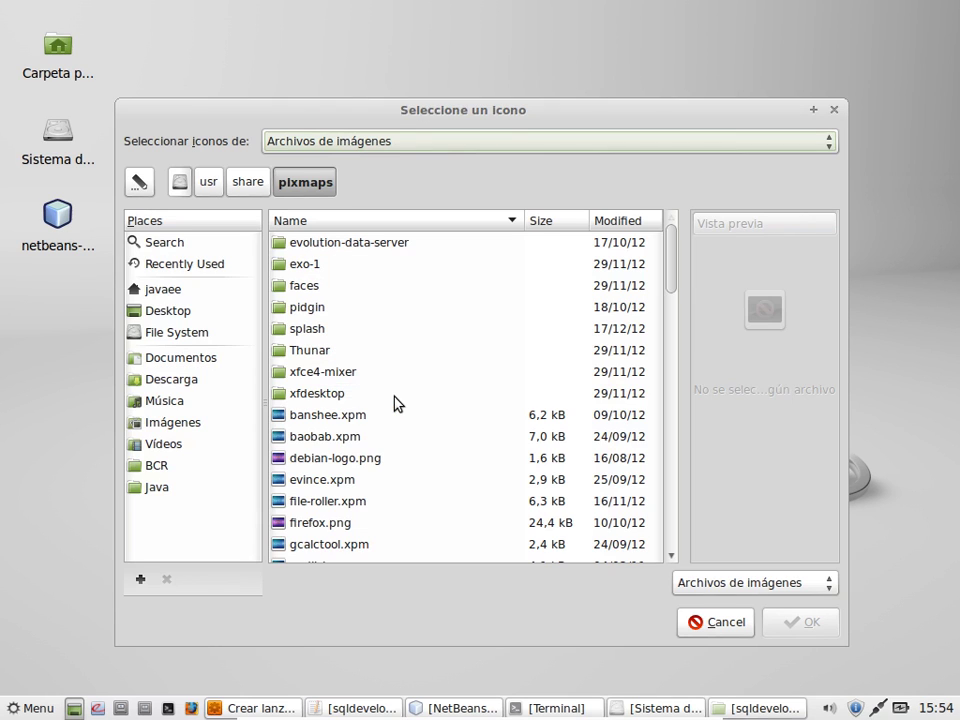
left_click(165, 292)
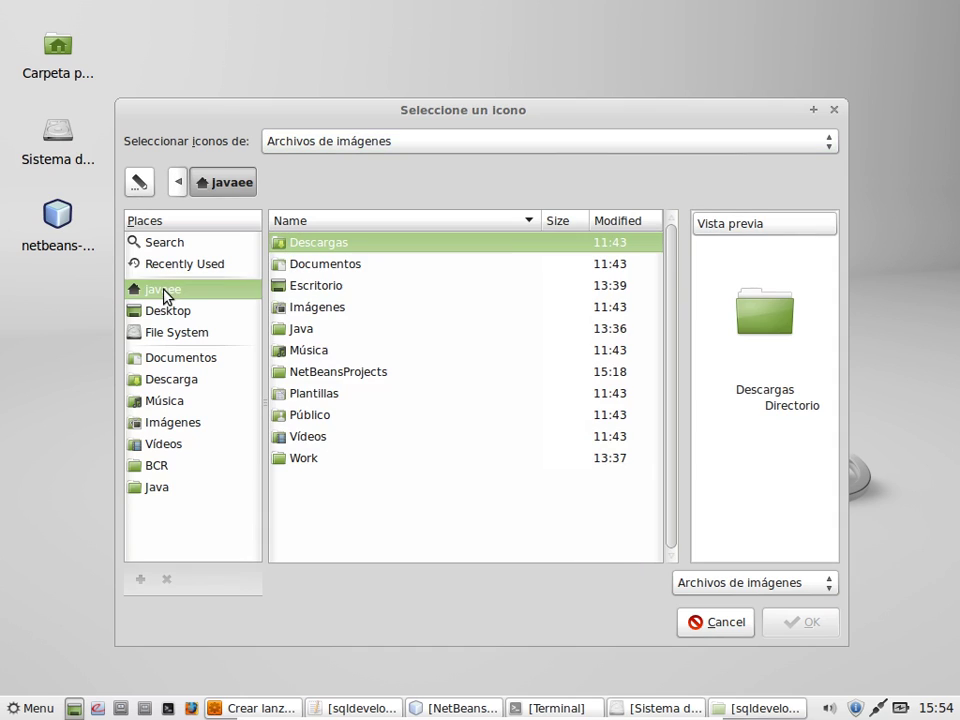
left_click(150, 494)
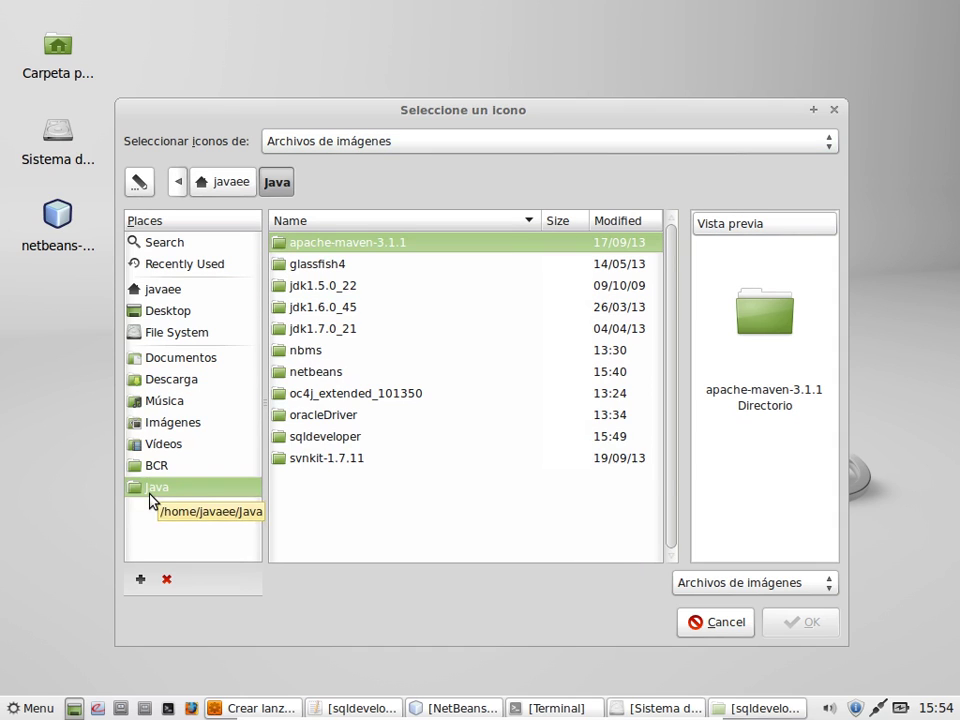
double_click(345, 437)
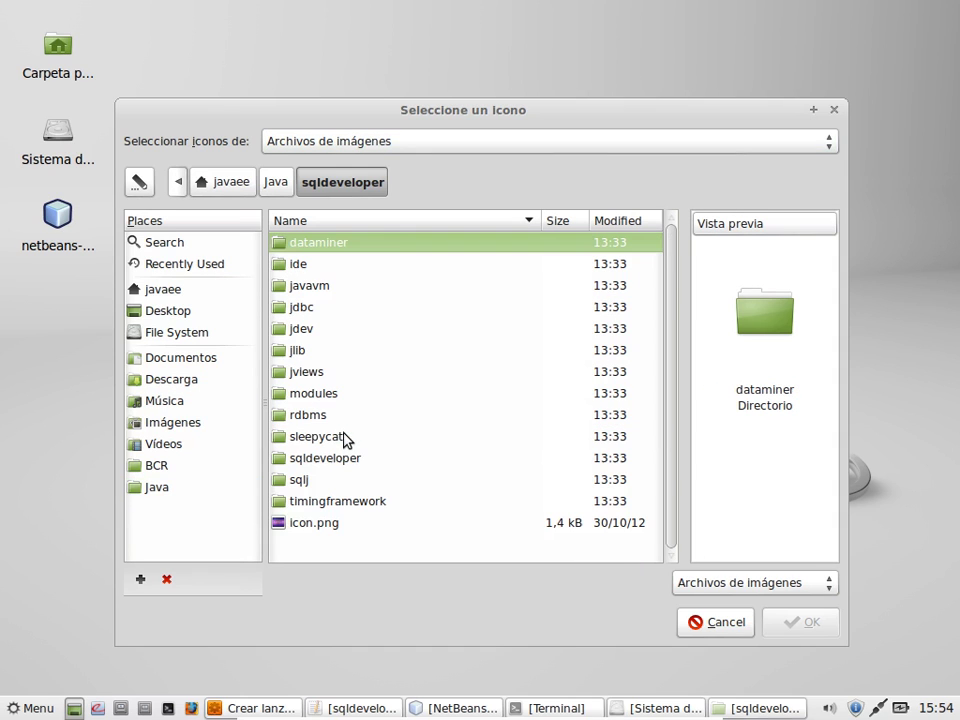
left_click(336, 522)
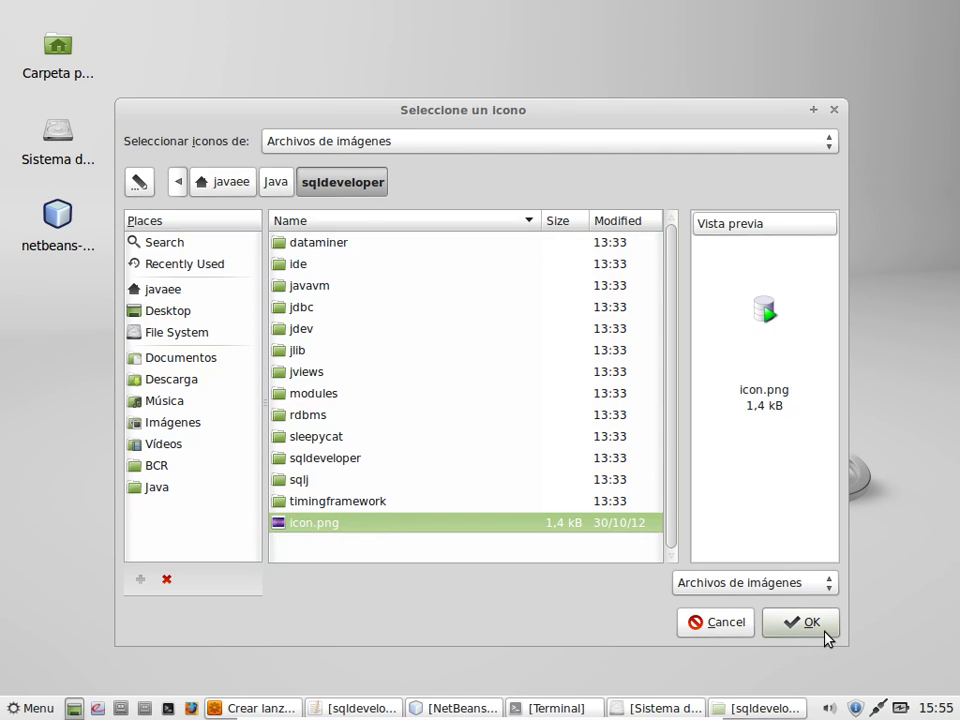
Step: Create the sqldeveloper launcher with icon.png, run it to test SQL Developer, then close it
left_click(824, 630)
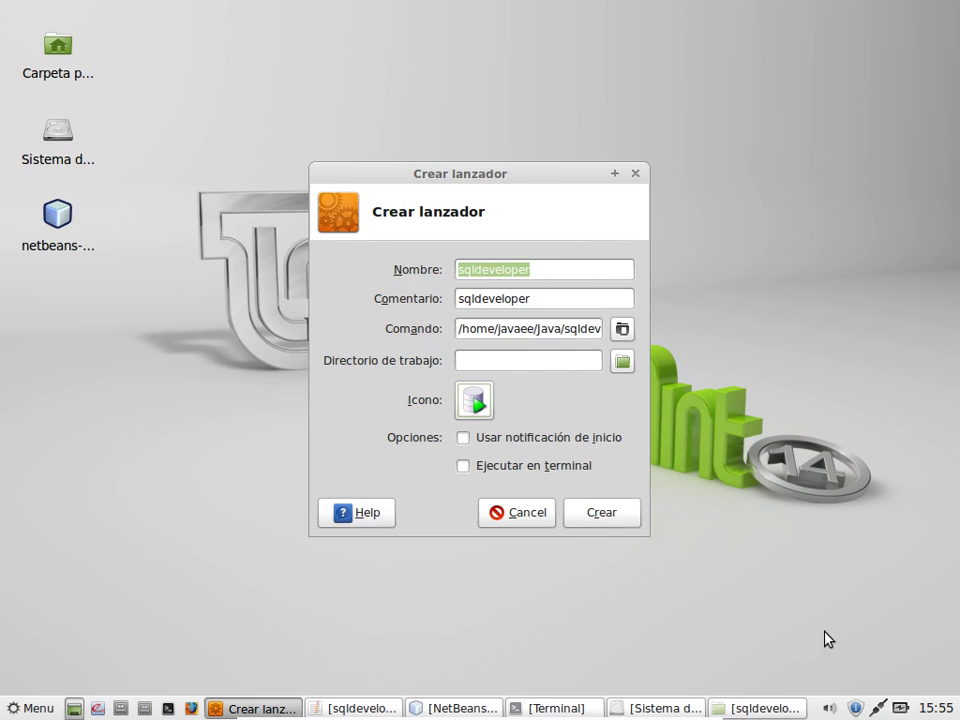
left_click(617, 516)
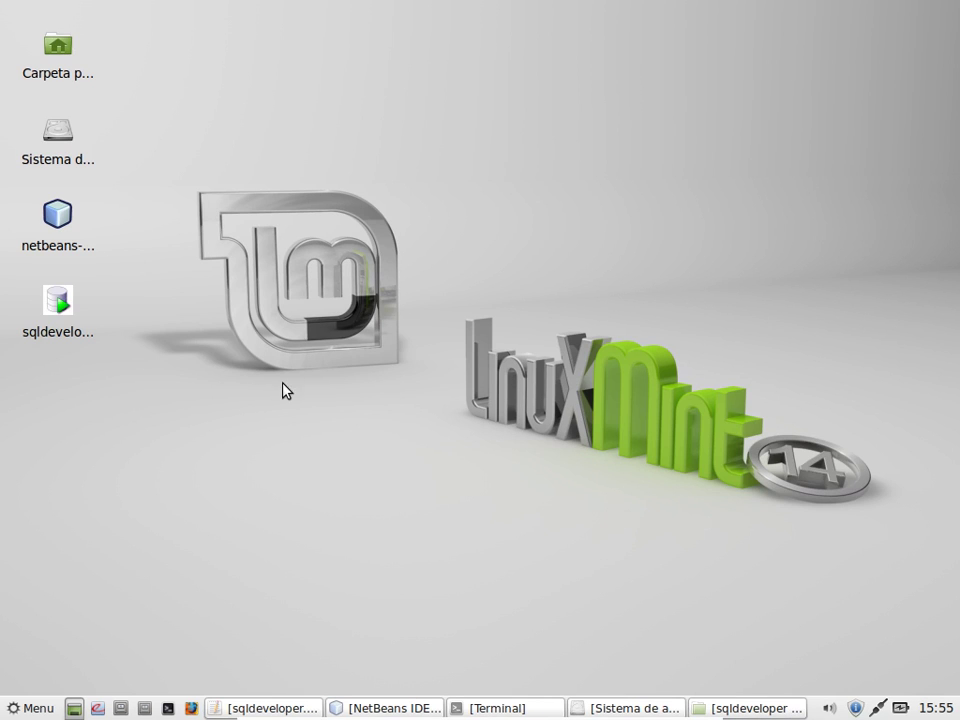
left_click(63, 320)
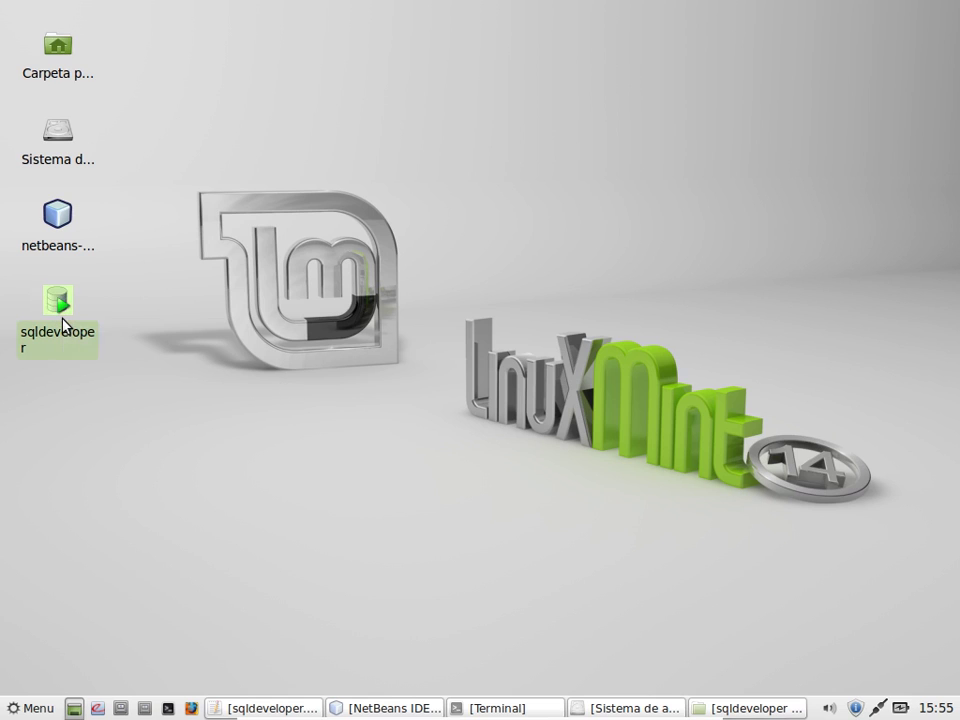
right_click(63, 320)
left_click(84, 330)
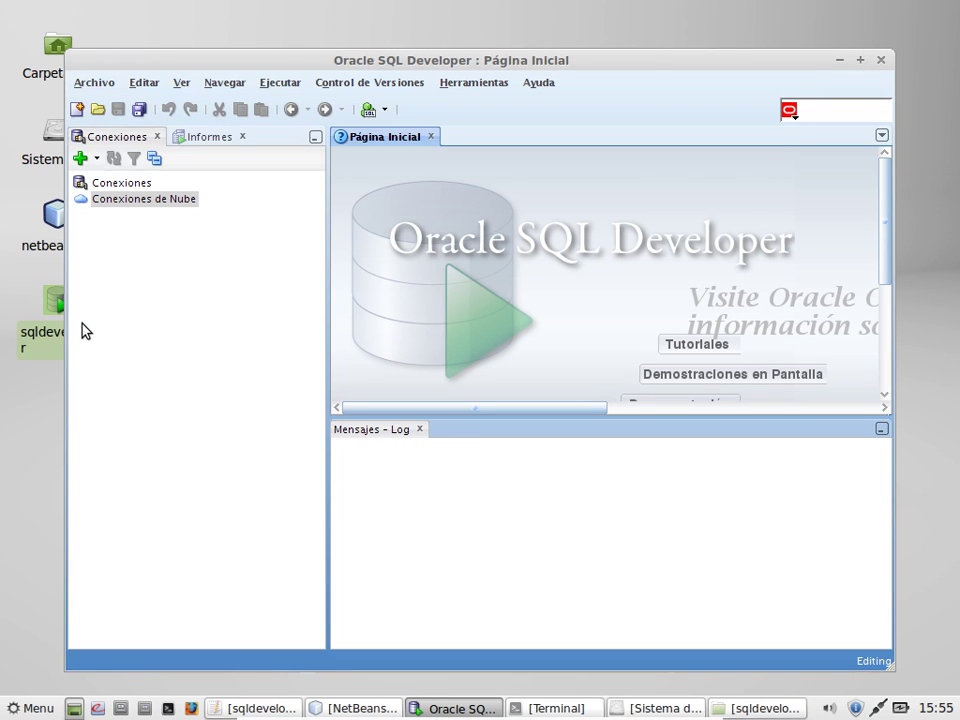
left_click(881, 61)
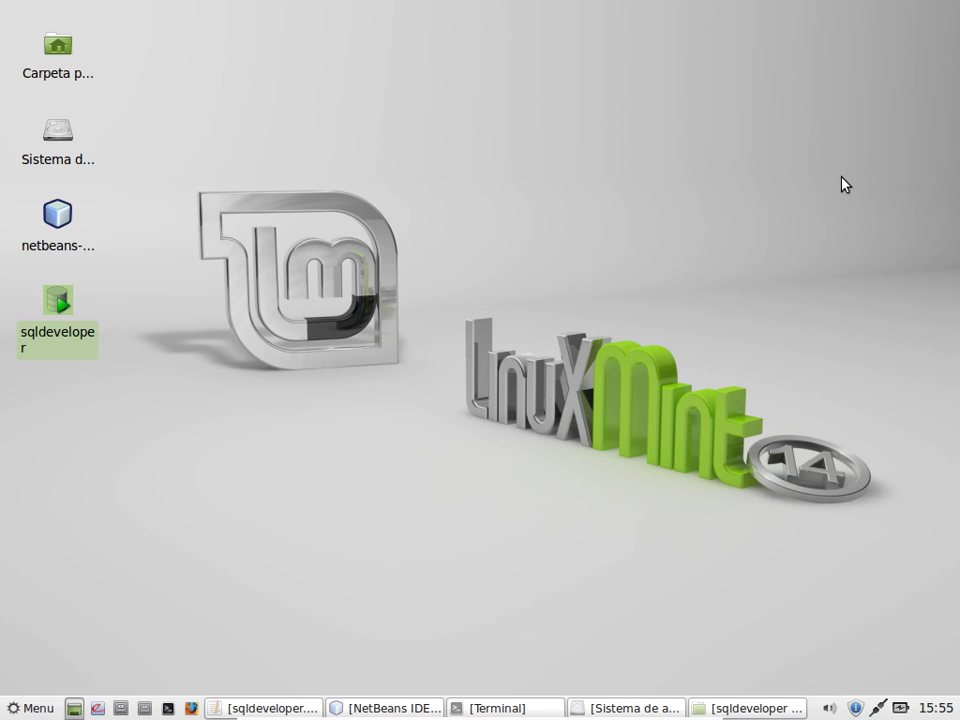
Step: Close the old terminal and open a new one, moved off the desktop icons
left_click(207, 437)
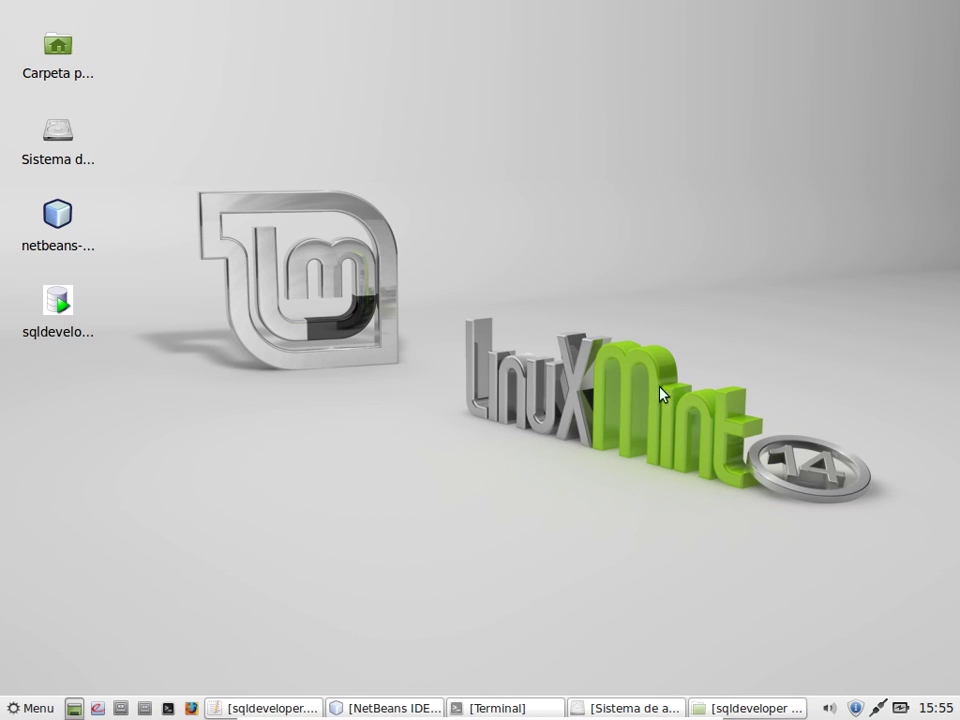
left_click(511, 709)
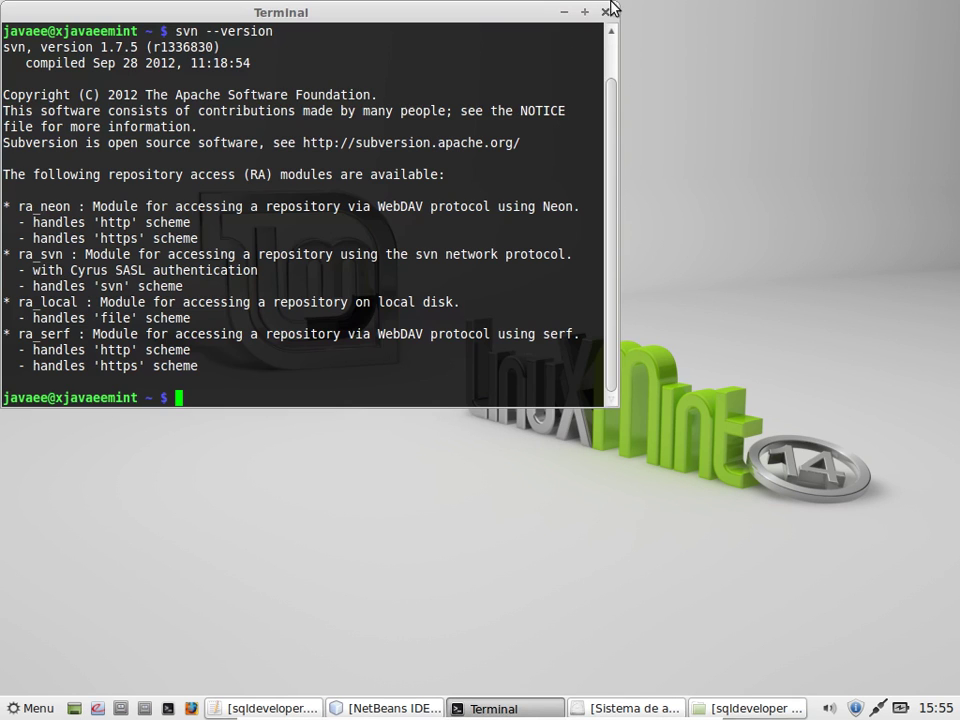
left_click(605, 8)
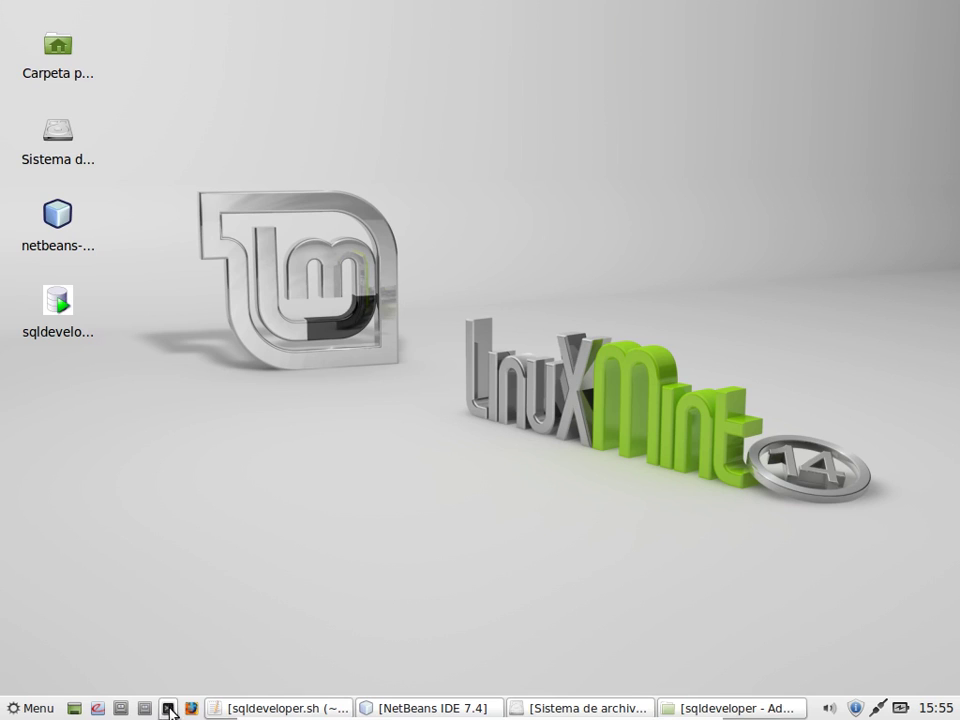
left_click(36, 709)
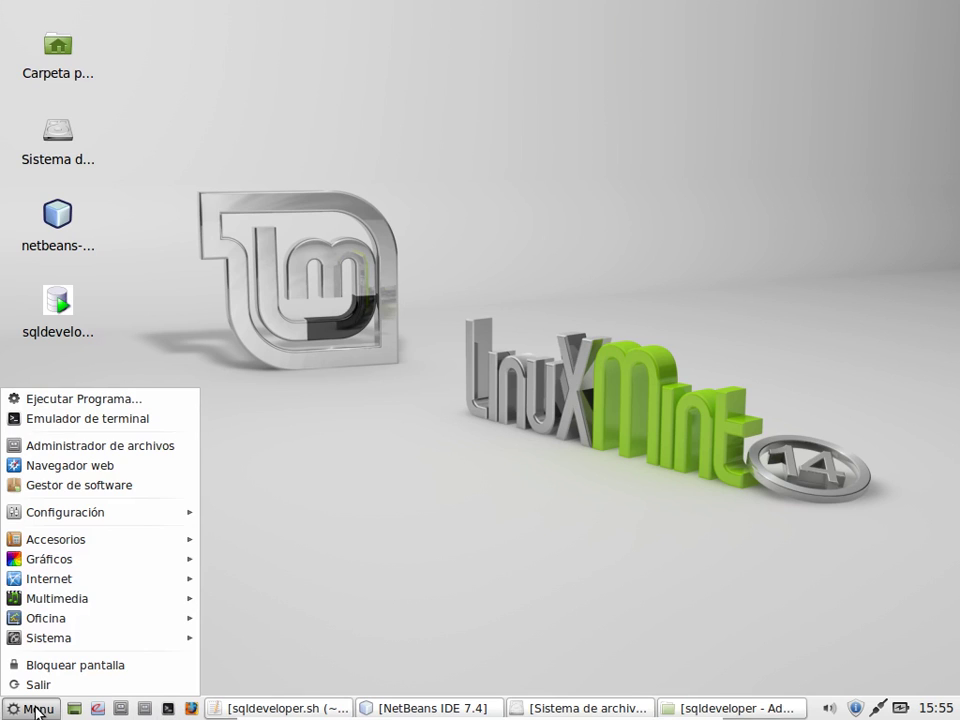
left_click(64, 416)
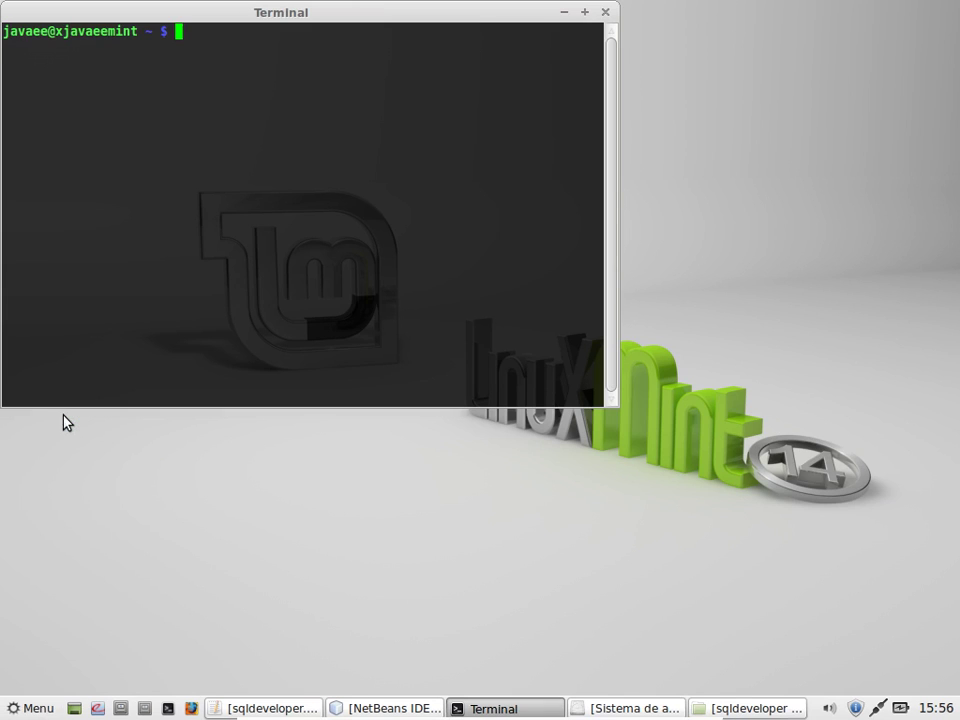
left_click_drag(321, 14, 490, 124)
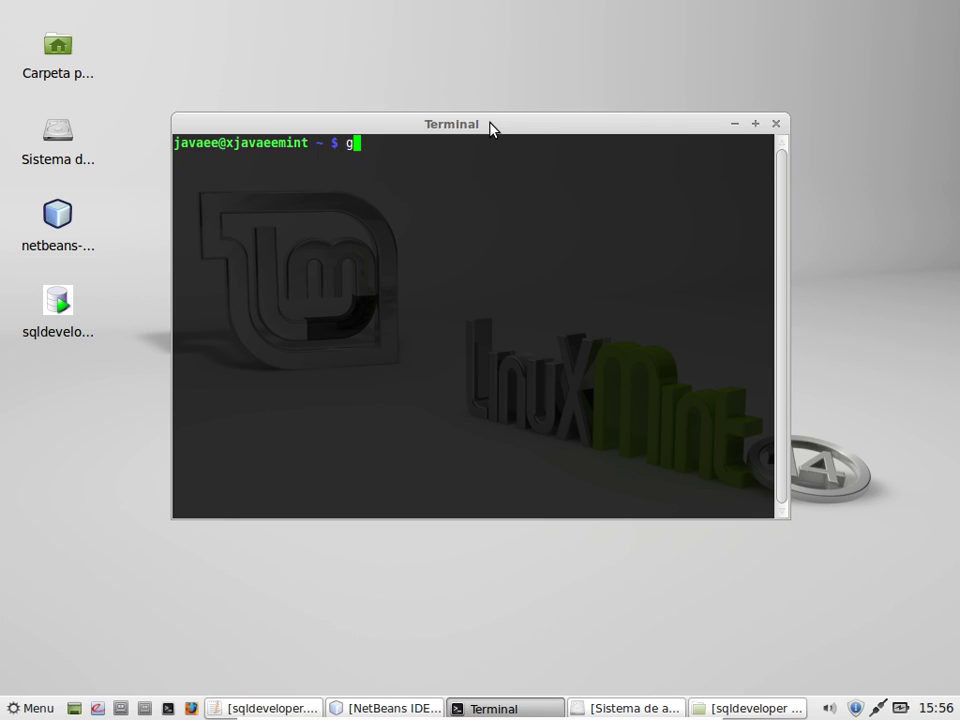
Step: Run gedit .profile in the terminal, using Tab to complete the file name
type("edit .pro")
key("Tab")
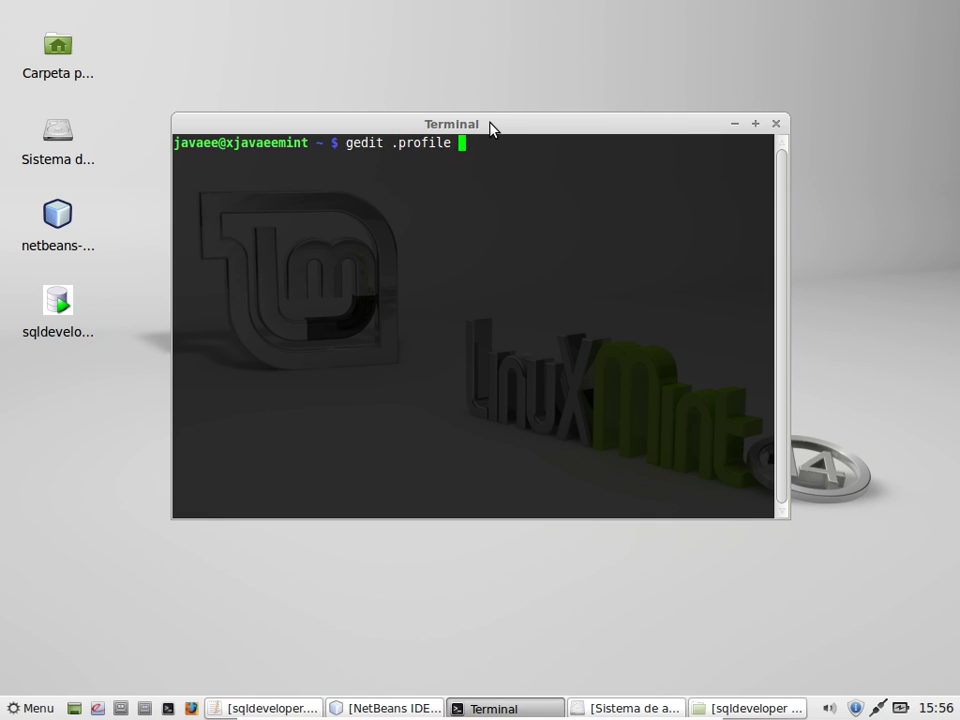
key("Return")
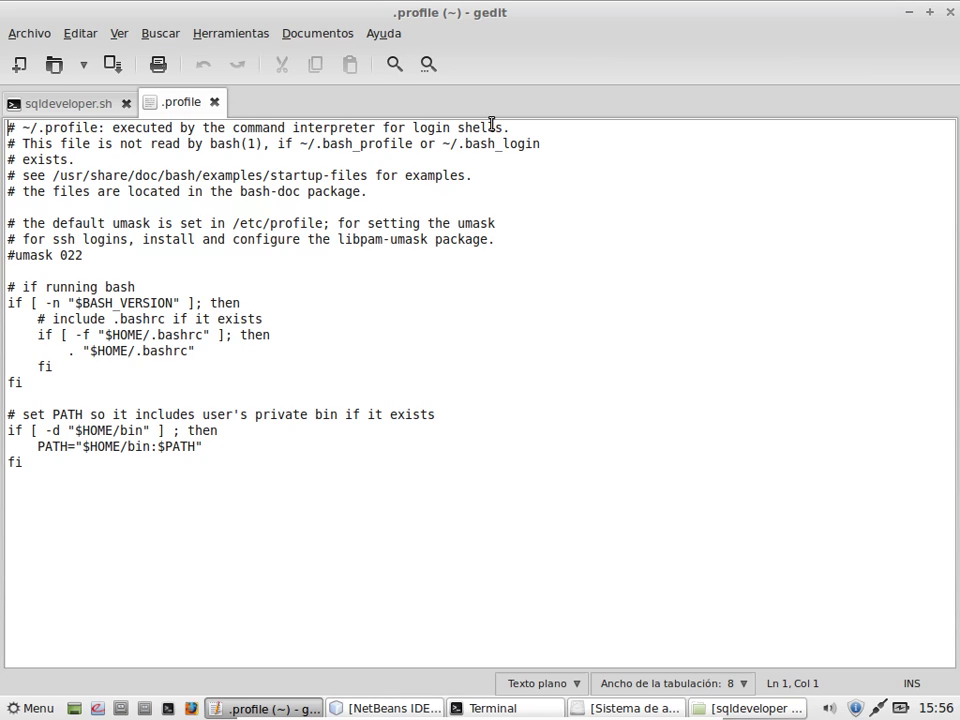
Step: Add blank lines after the final fi and type export JAVA_HOME= on line 24
left_click(53, 464)
key("Return")
key("Return")
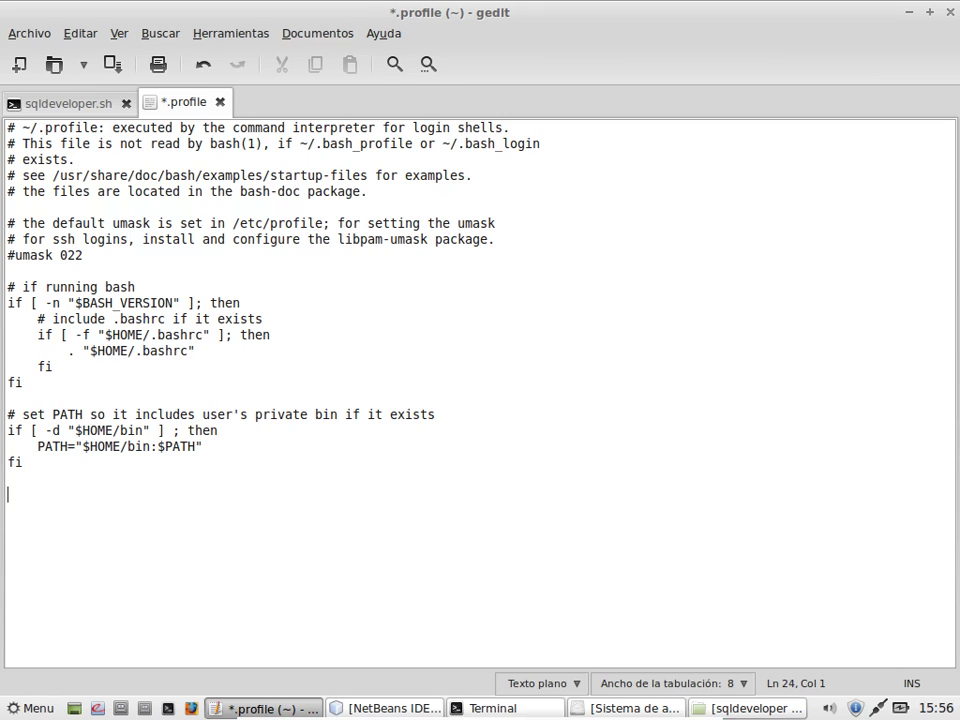
key("BackSpace")
key("Return")
type("export JAVA_HOME=")
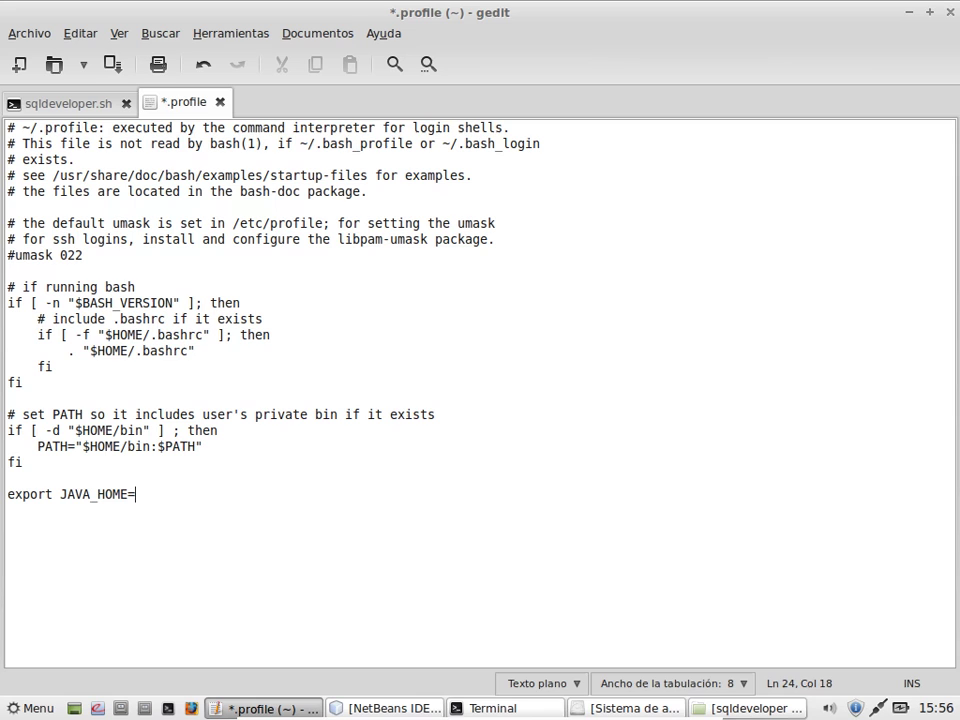
Step: Copy the /home/javaee/Java/jdk1.7.0_21 path from Thunar and paste it after JAVA_HOME=
left_click(733, 710)
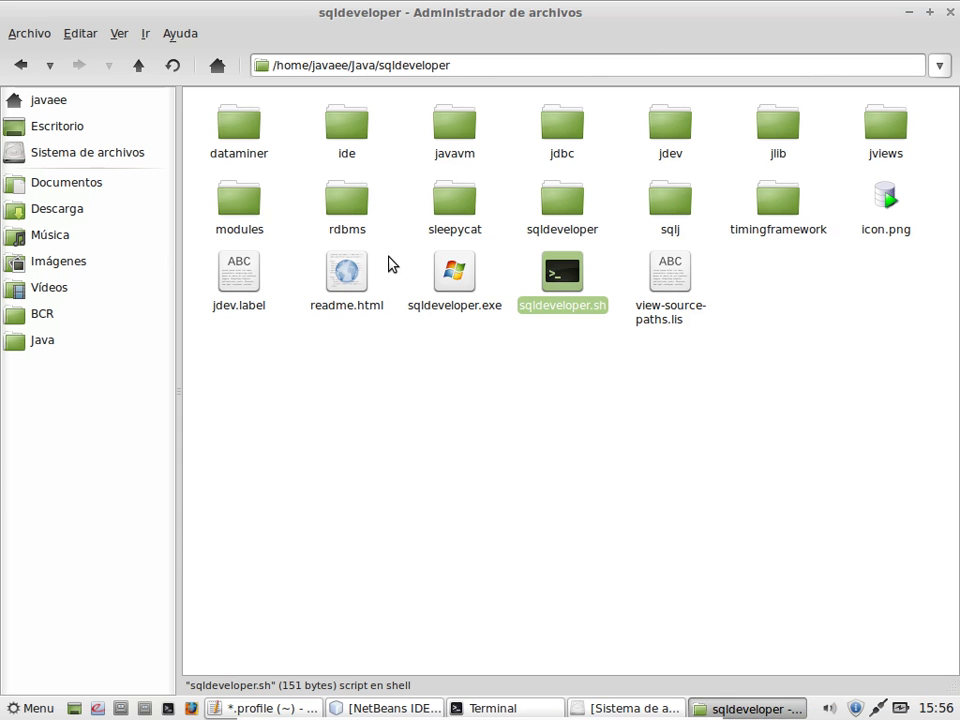
left_click(55, 346)
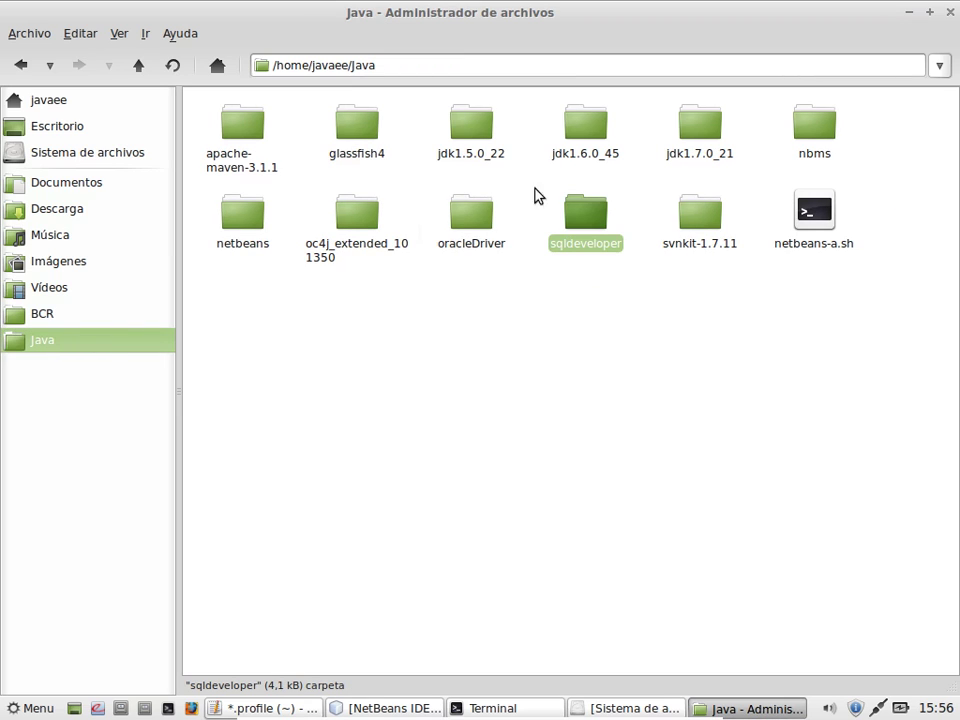
double_click(714, 158)
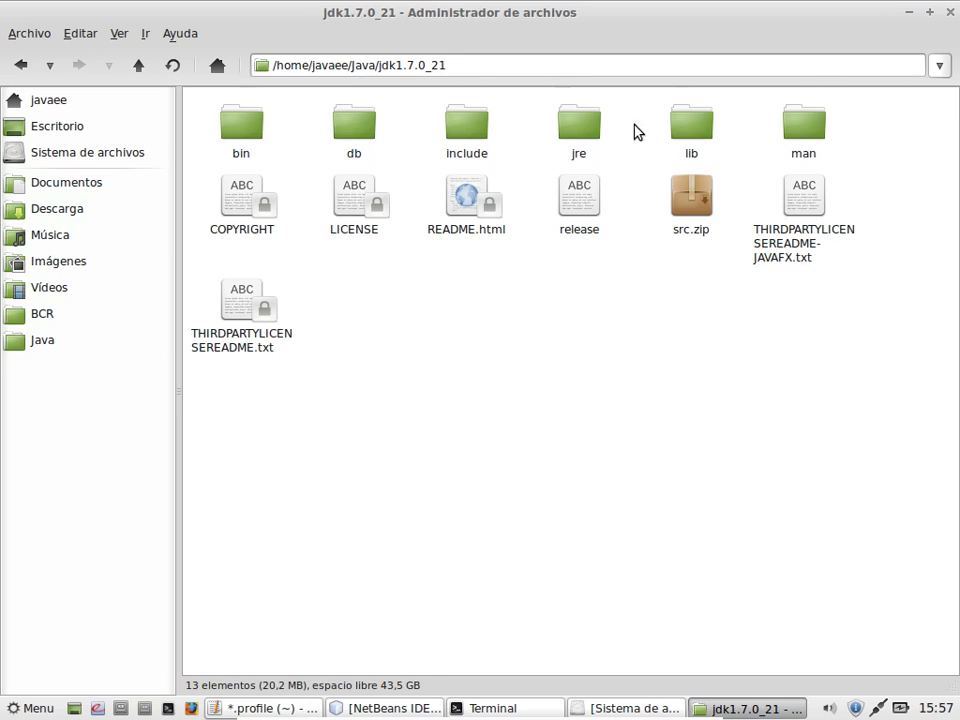
left_click_drag(536, 66, 214, 43)
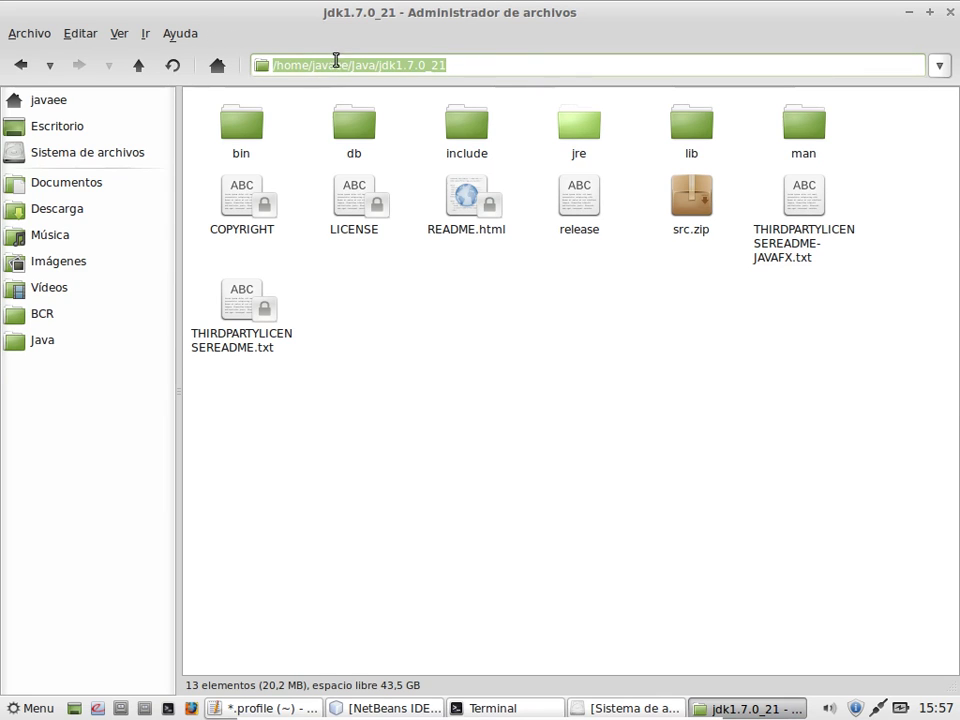
right_click(337, 62)
left_click(370, 91)
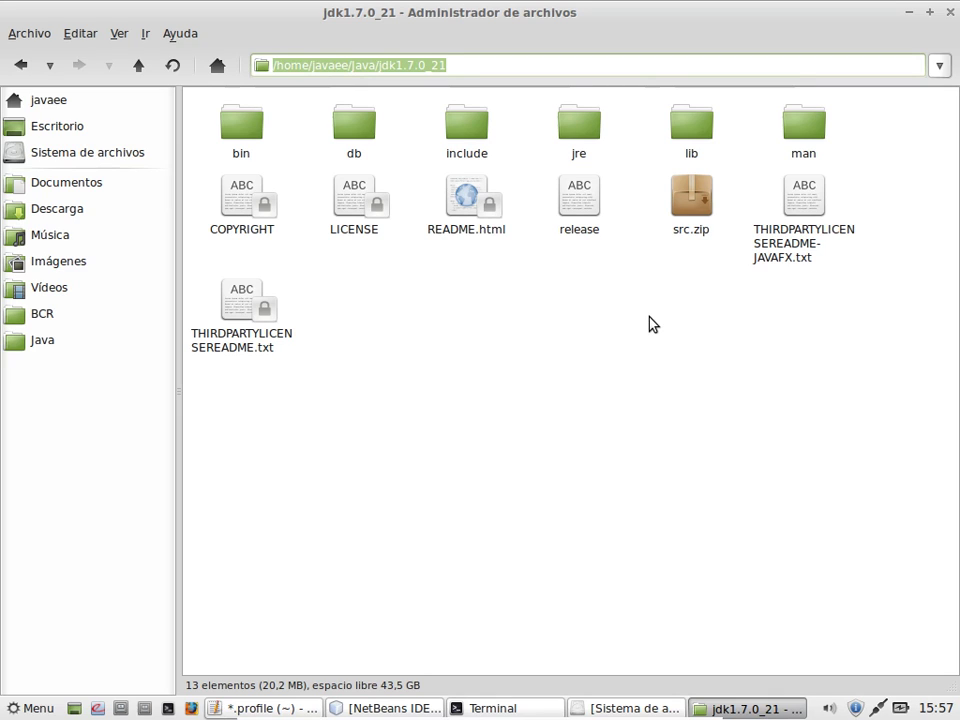
left_click(290, 706)
key("ctrl+v")
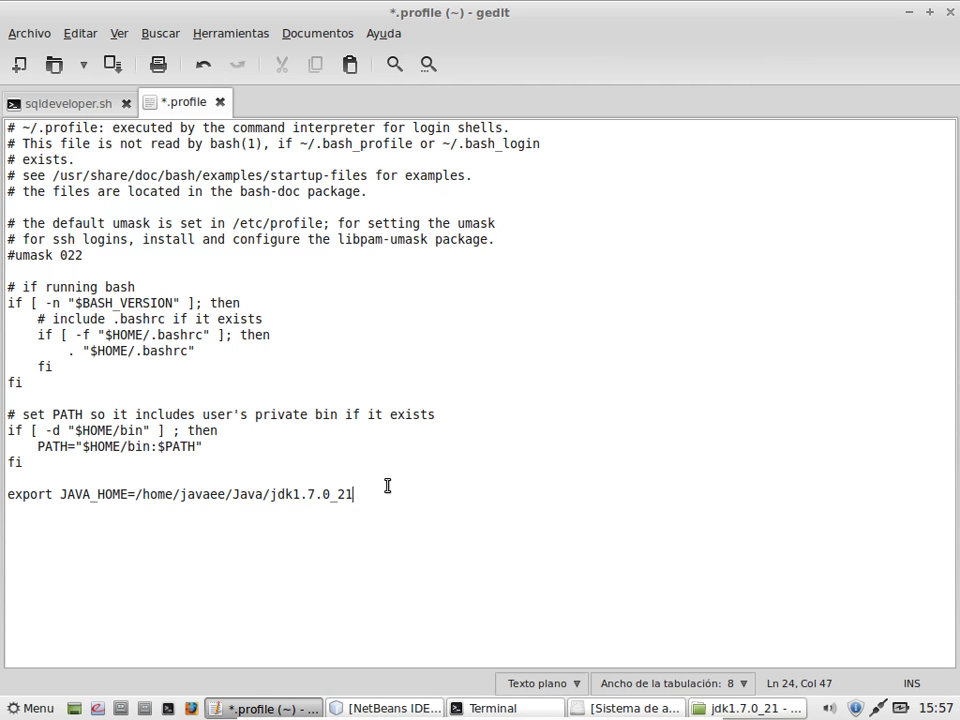
Step: Save .profile and type export MAVEN_HOME= on a new line below JAVA_HOME
key("ctrl+s")
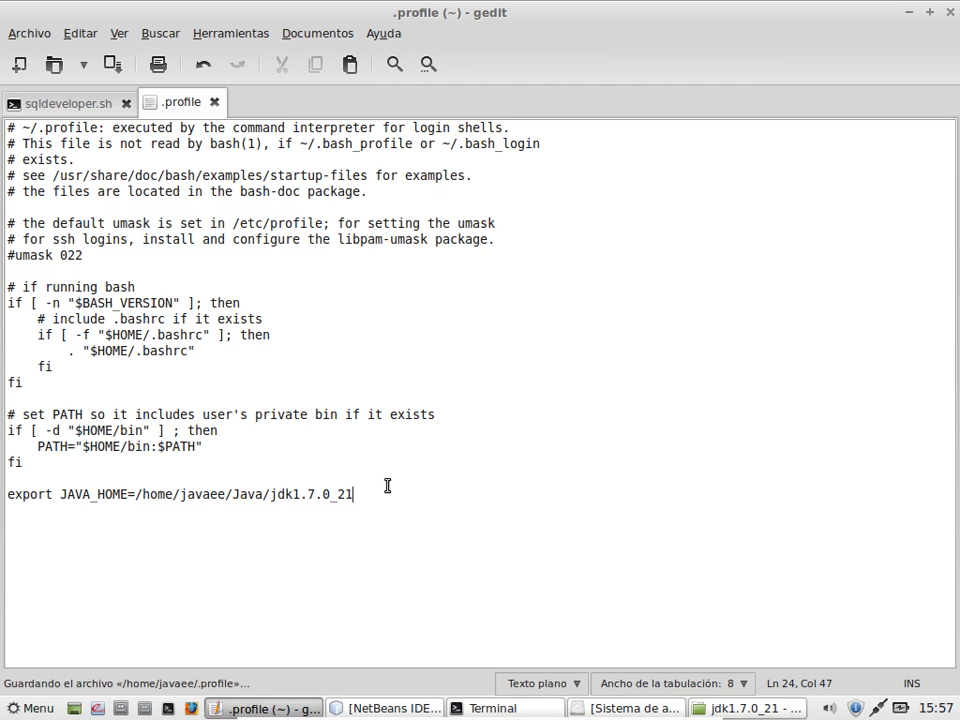
key("Return")
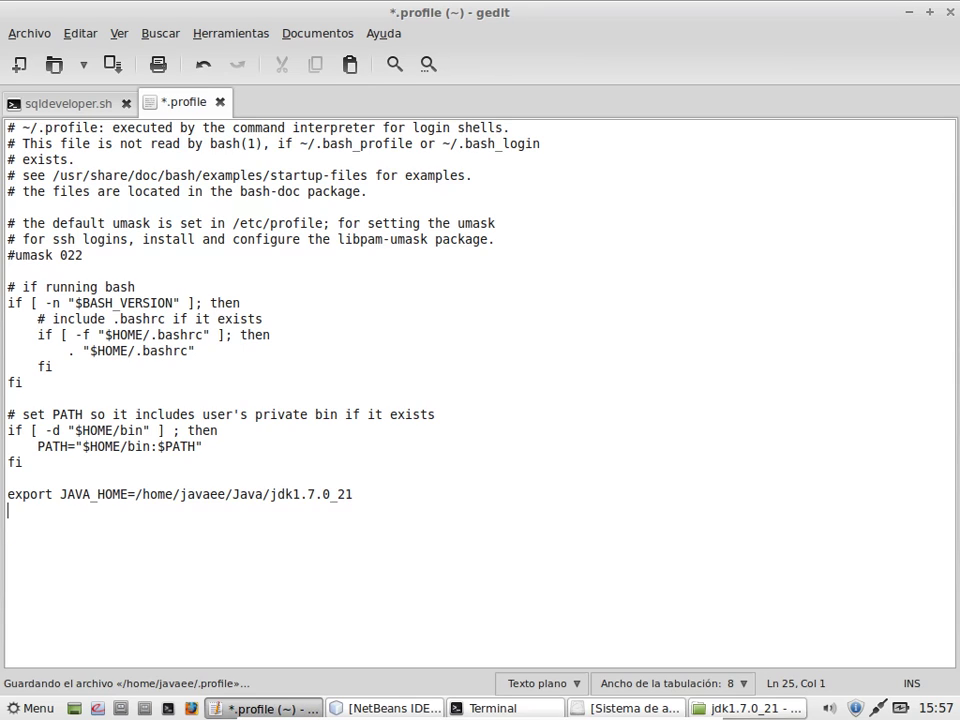
type("export M")
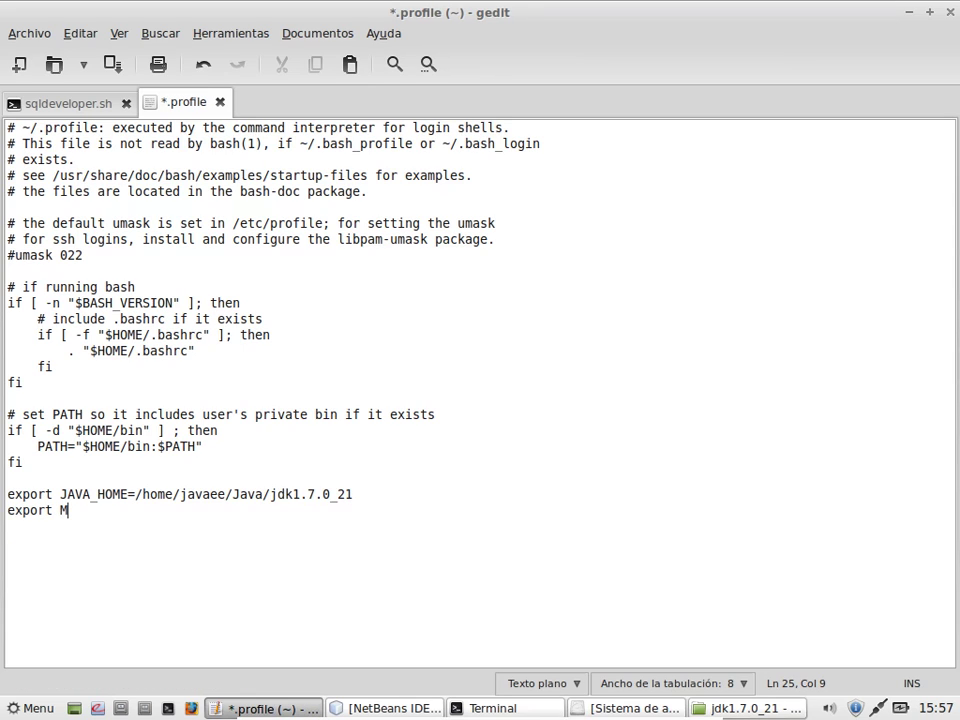
type("A")
key("BackSpace")
type("AVC")
key("BackSpace")
type("EN_HOME=")
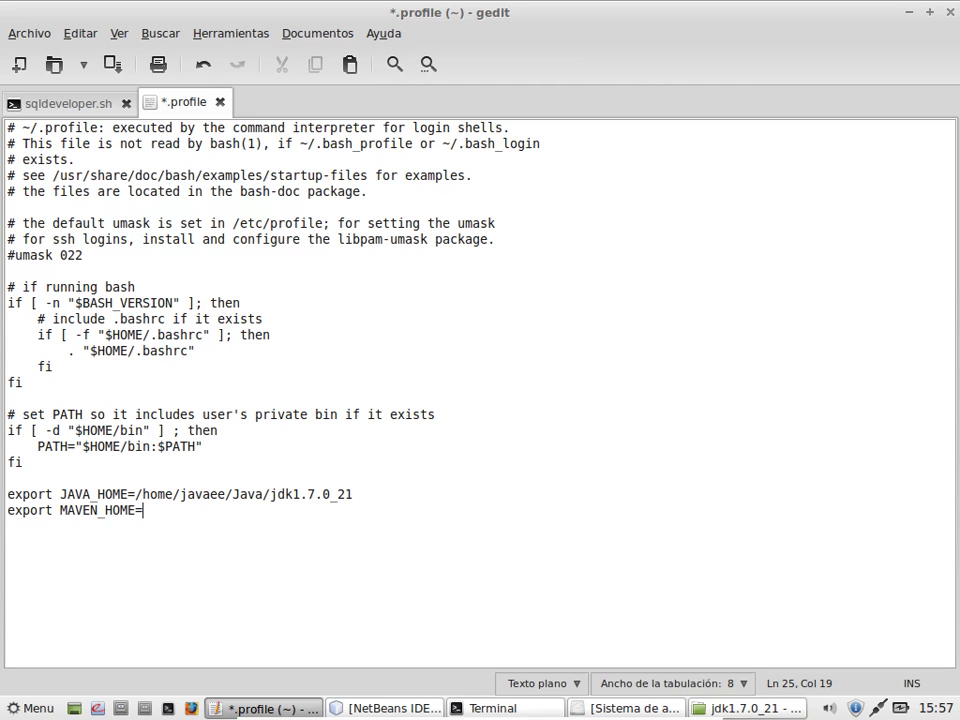
Step: Copy the Java/apache-maven-3.1.1 folder path from Thunar and paste it after MAVEN_HOME=
left_click(725, 708)
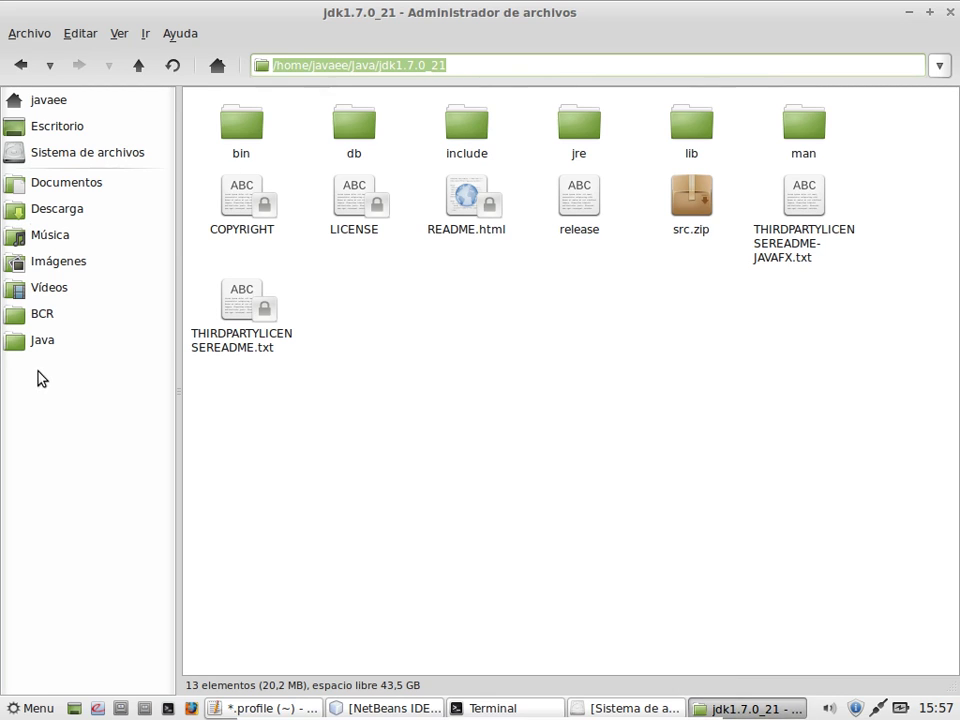
left_click(45, 342)
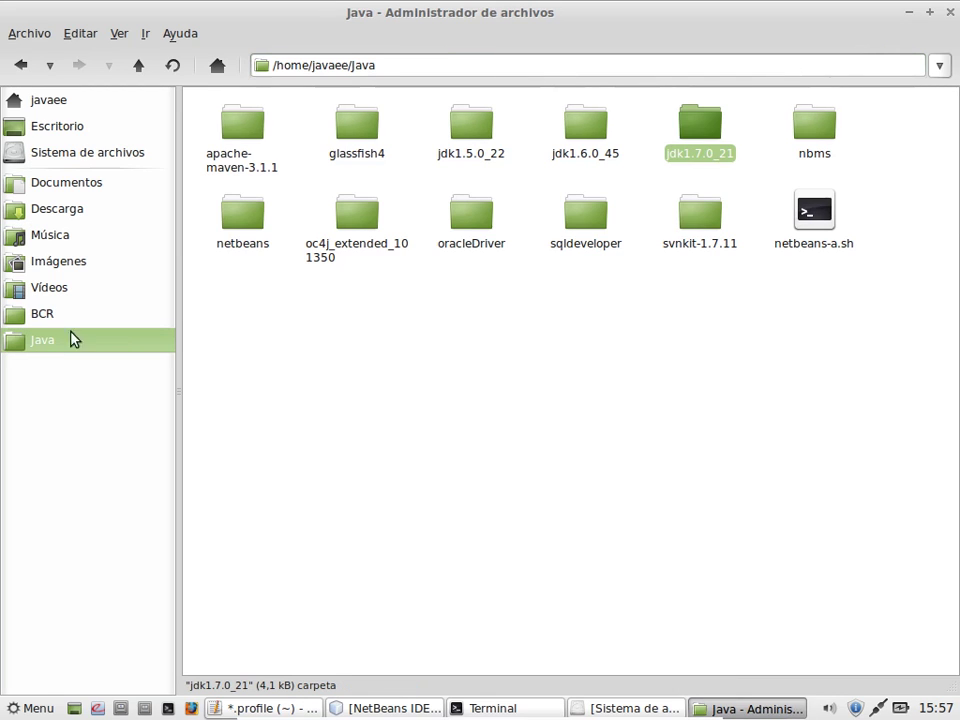
double_click(268, 178)
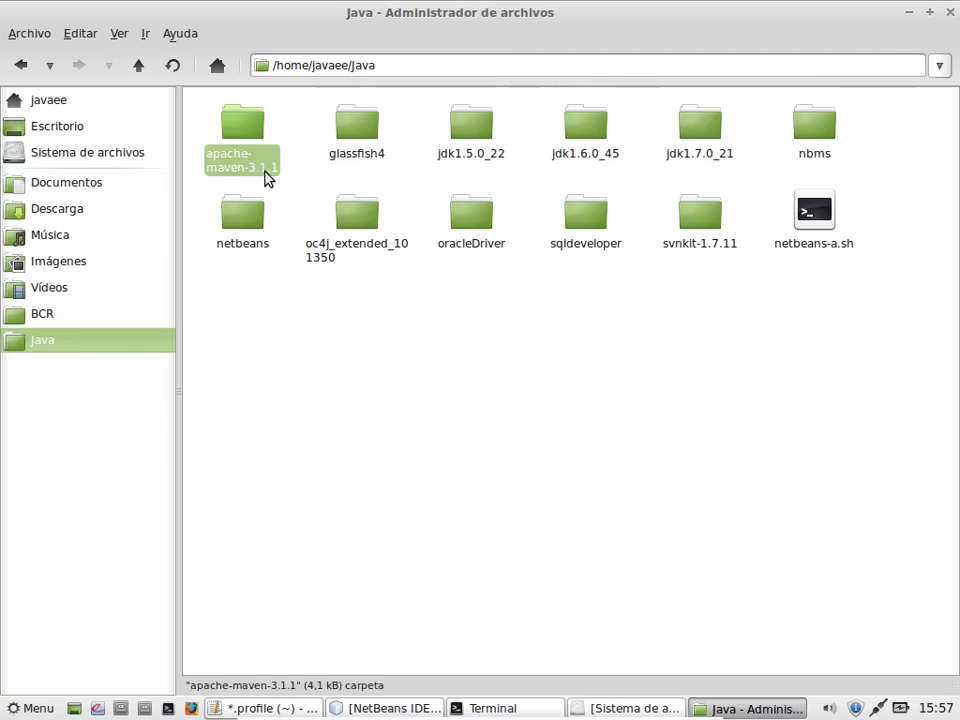
left_click(530, 67)
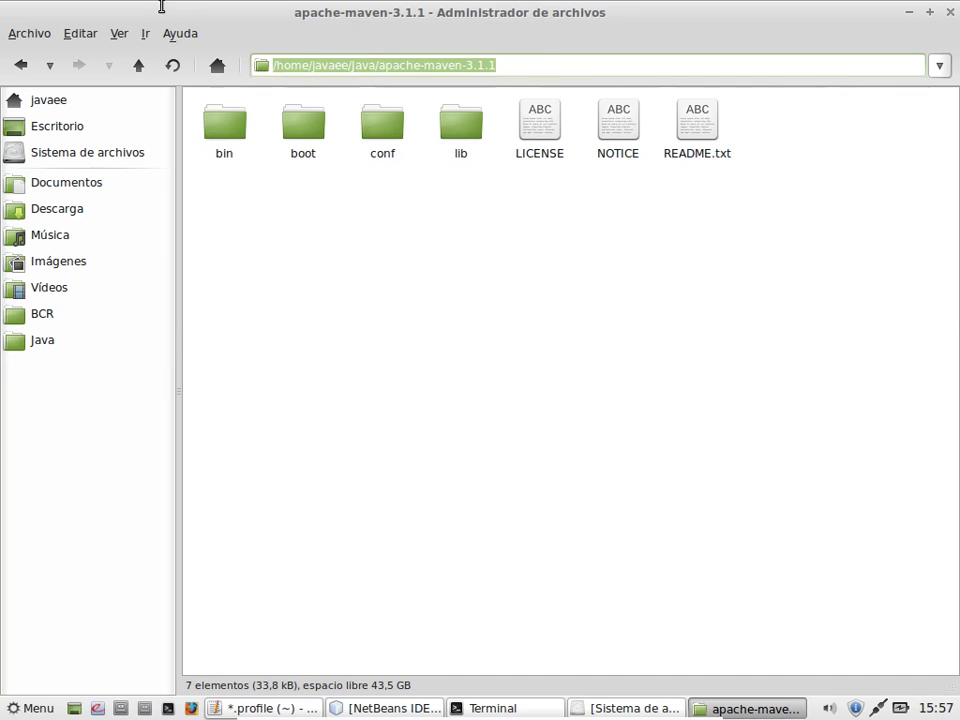
right_click(369, 64)
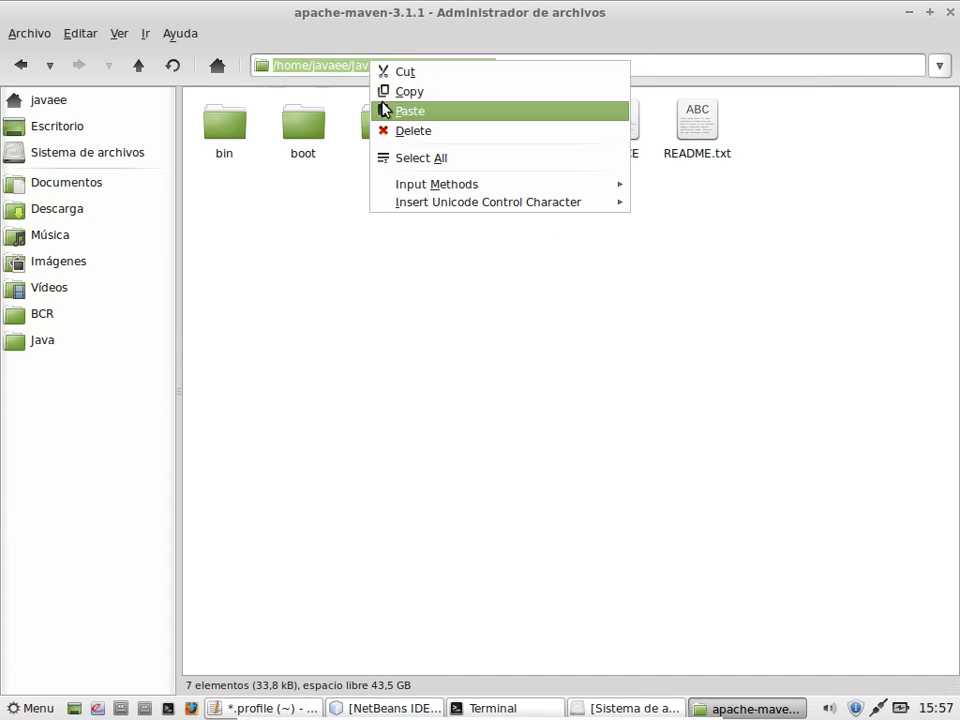
left_click(384, 91)
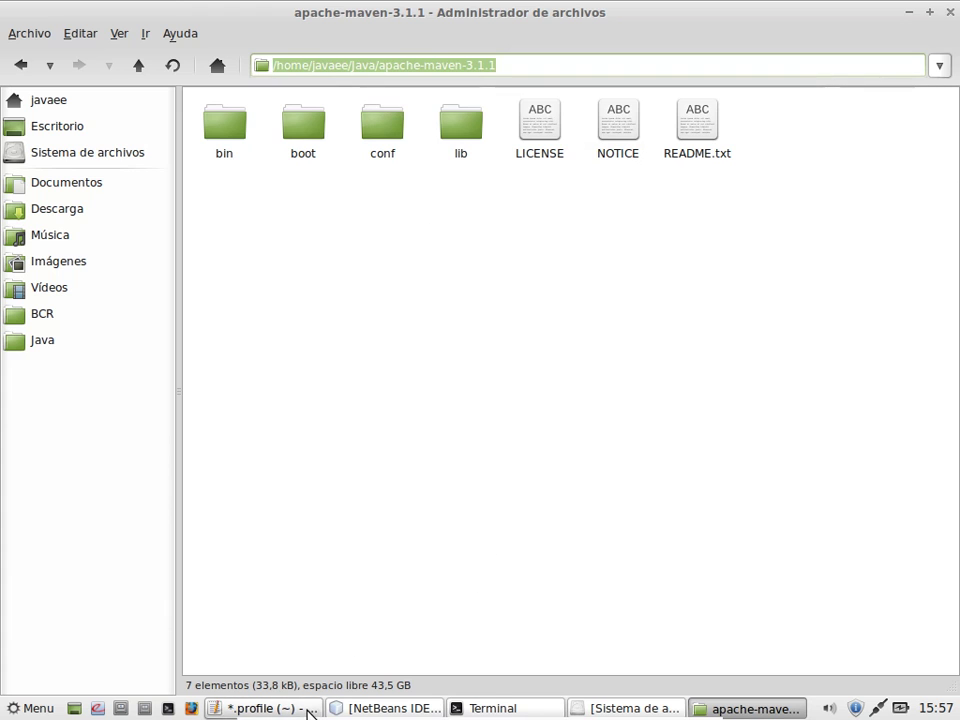
left_click(311, 709)
key("ctrl+v")
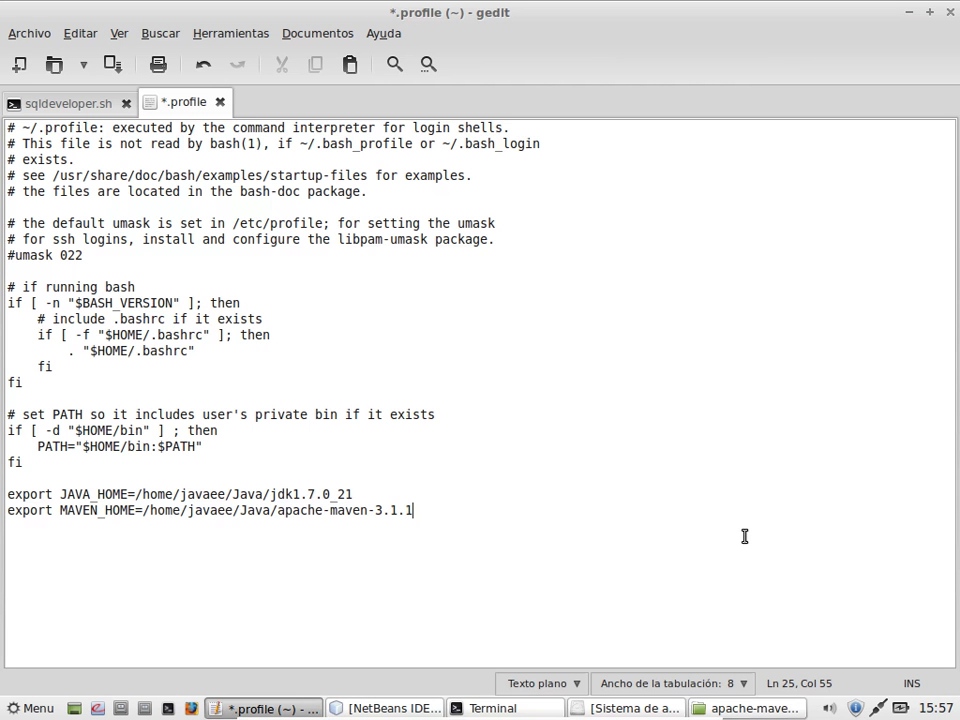
Step: Add export PATH=$JAVA_HOME/bin:$MAVEN_HOME/bin:$PATH below the MAVEN_HOME line and save
key("ctrl+s")
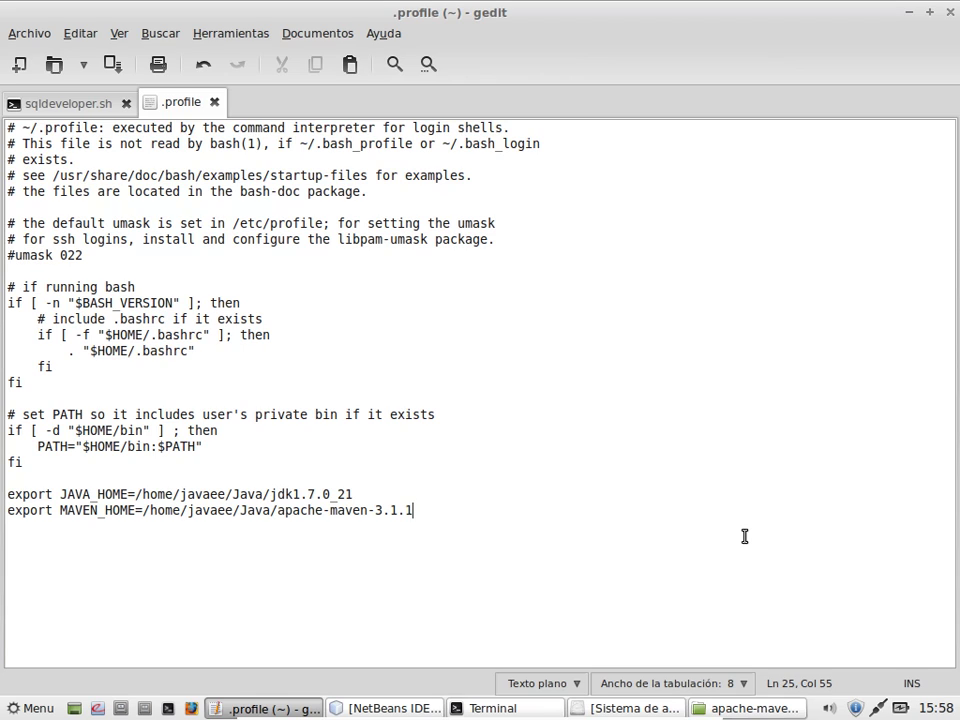
key("Return")
key("Return")
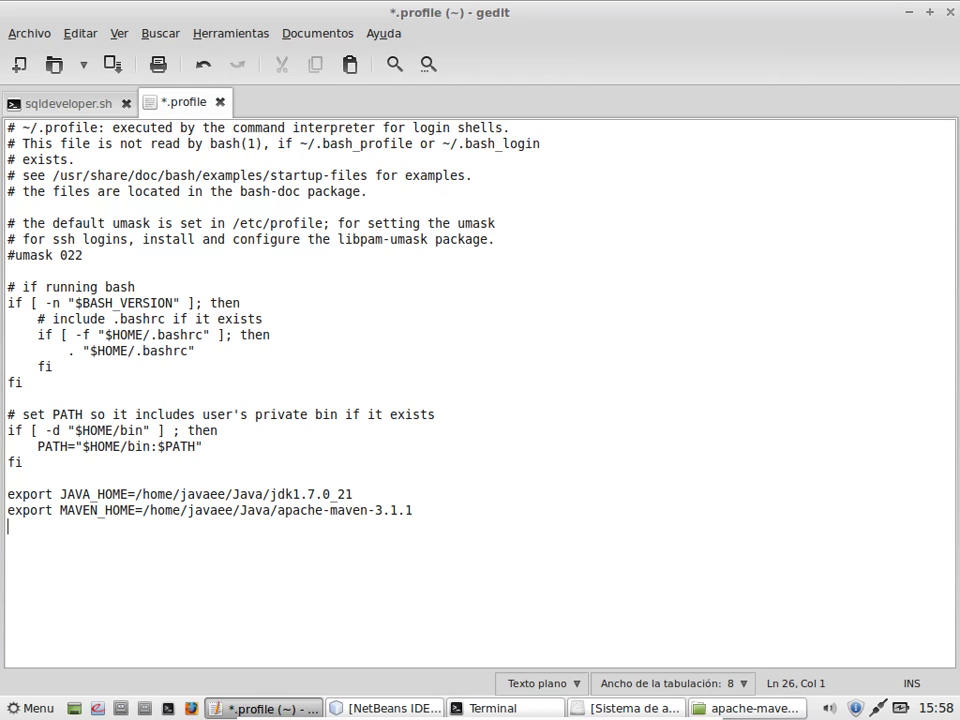
type("export PATH=")
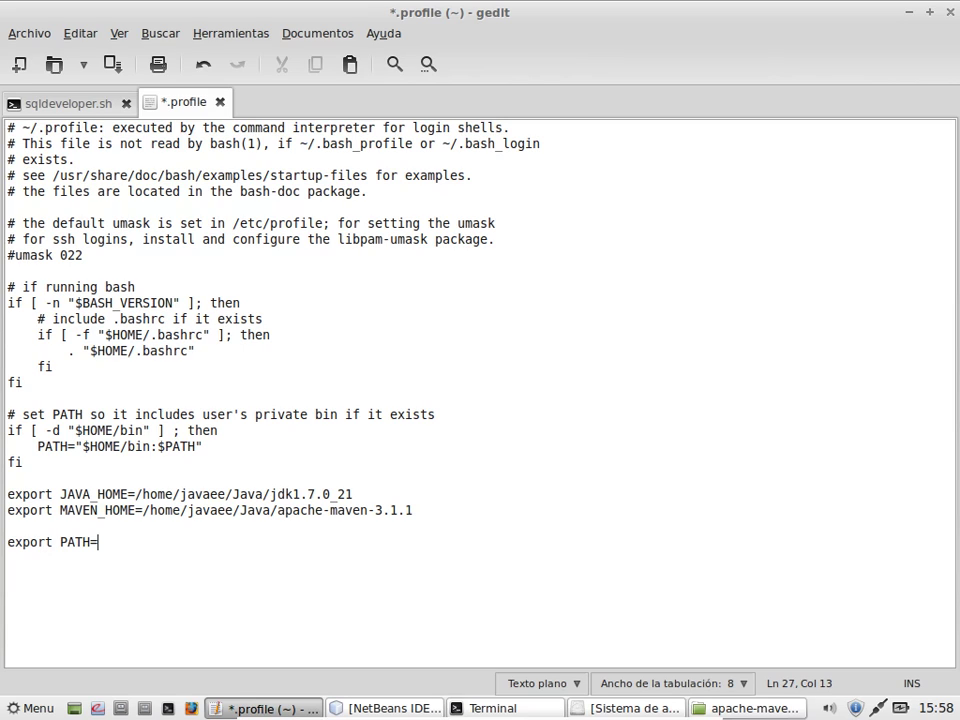
type("$JAVA_HOME")
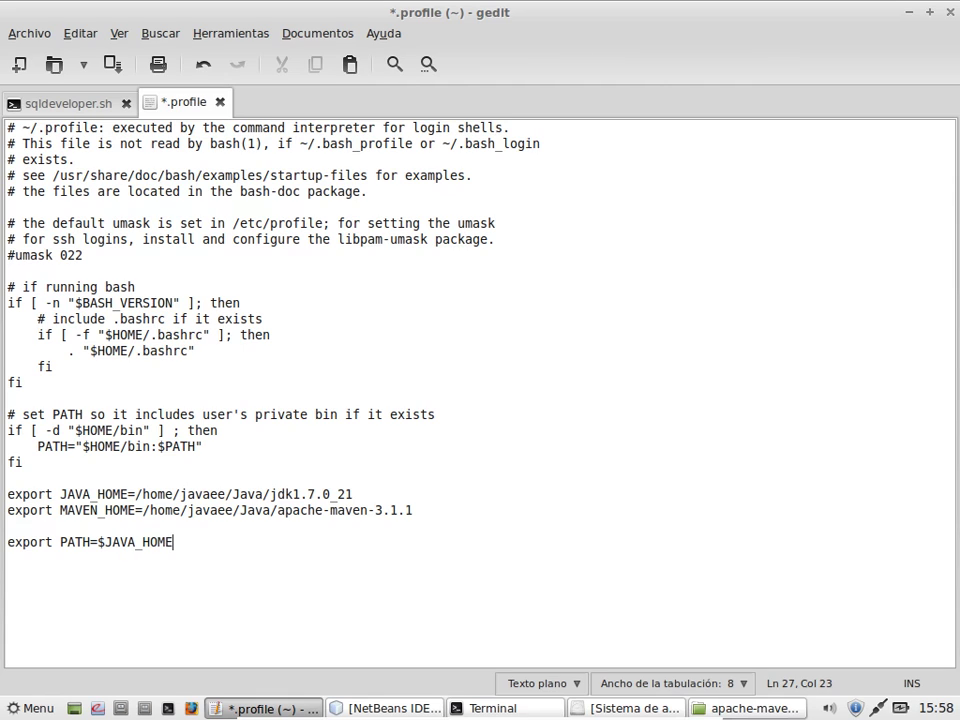
type("/bin:$MAVEN")
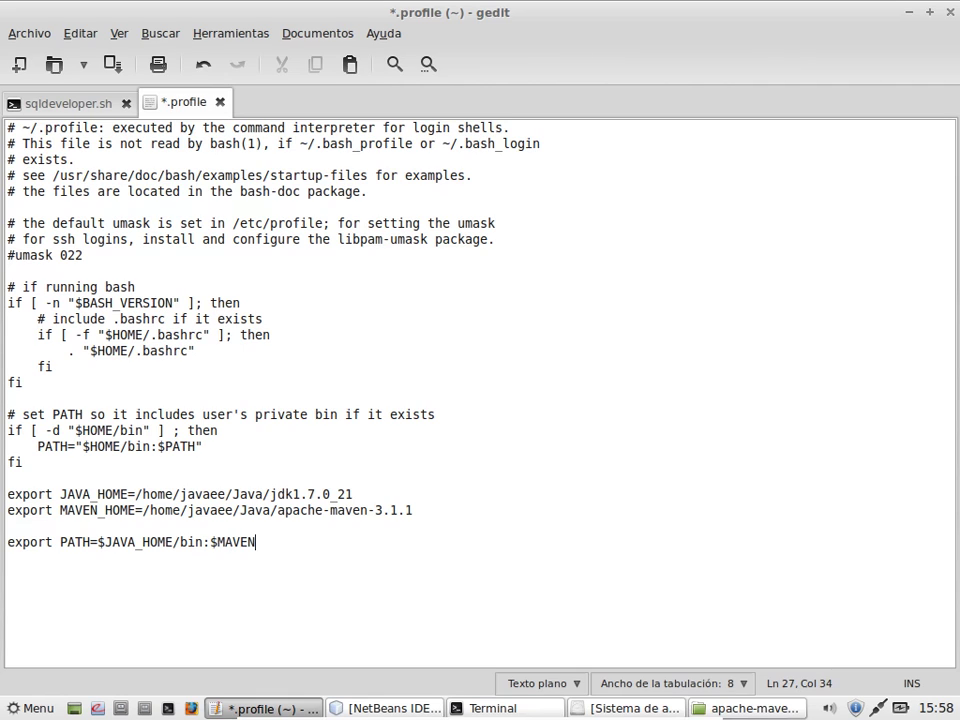
type("_HOME/bin")
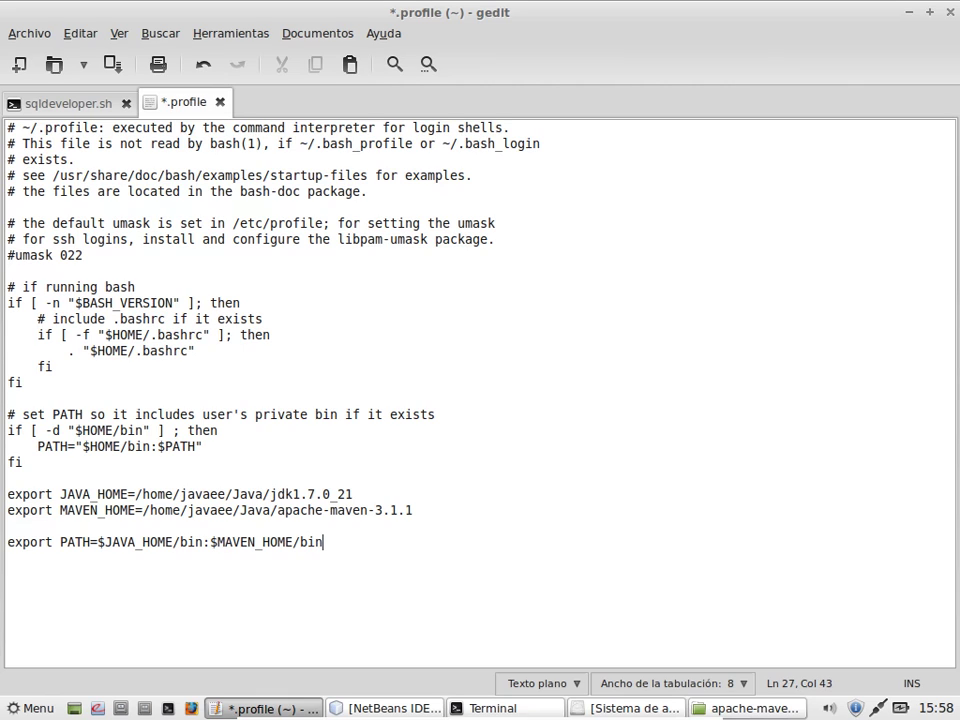
type(":$PATH")
key("ctrl+s")
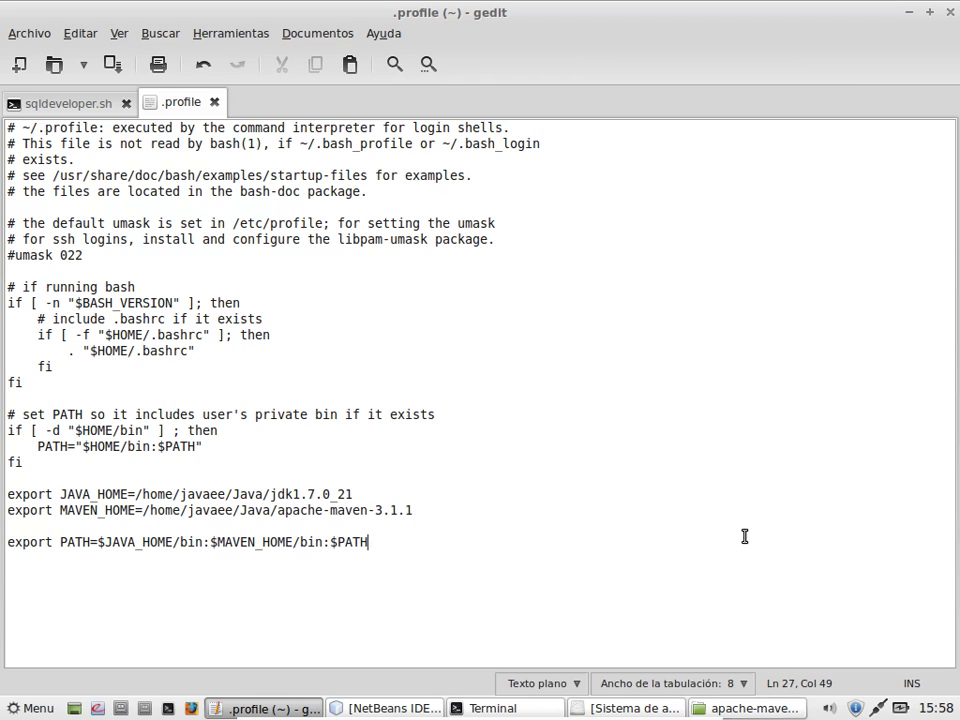
Step: Insert a #Variables de ambiente Java comment above the exports and save .profile
key("Up")
key("Up")
key("Up")
key("Up")
key("Return")
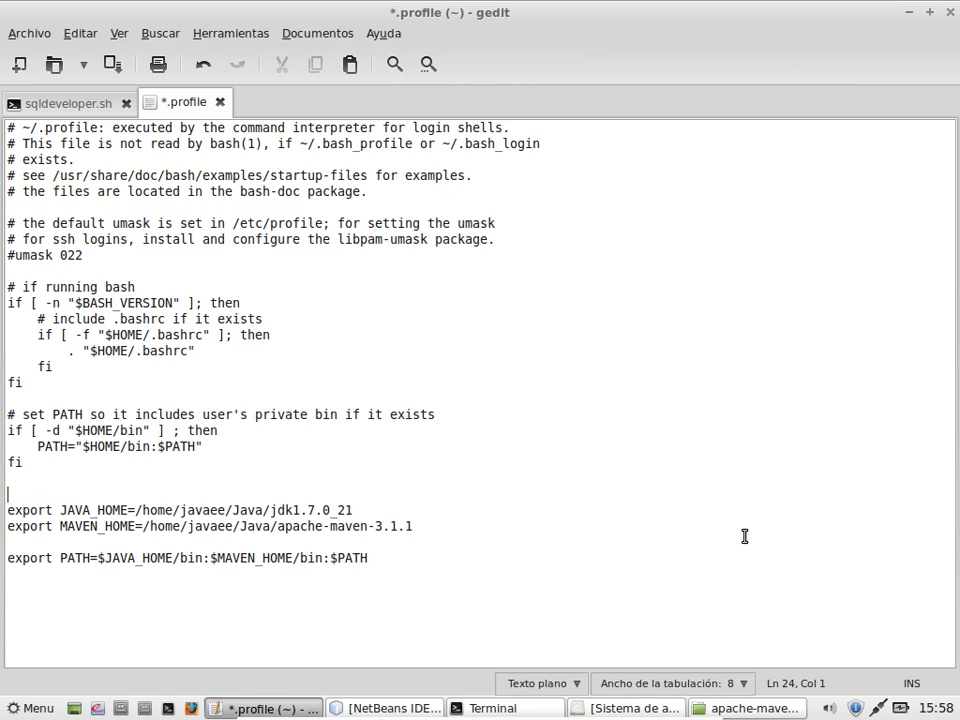
type("#Variables de amni")
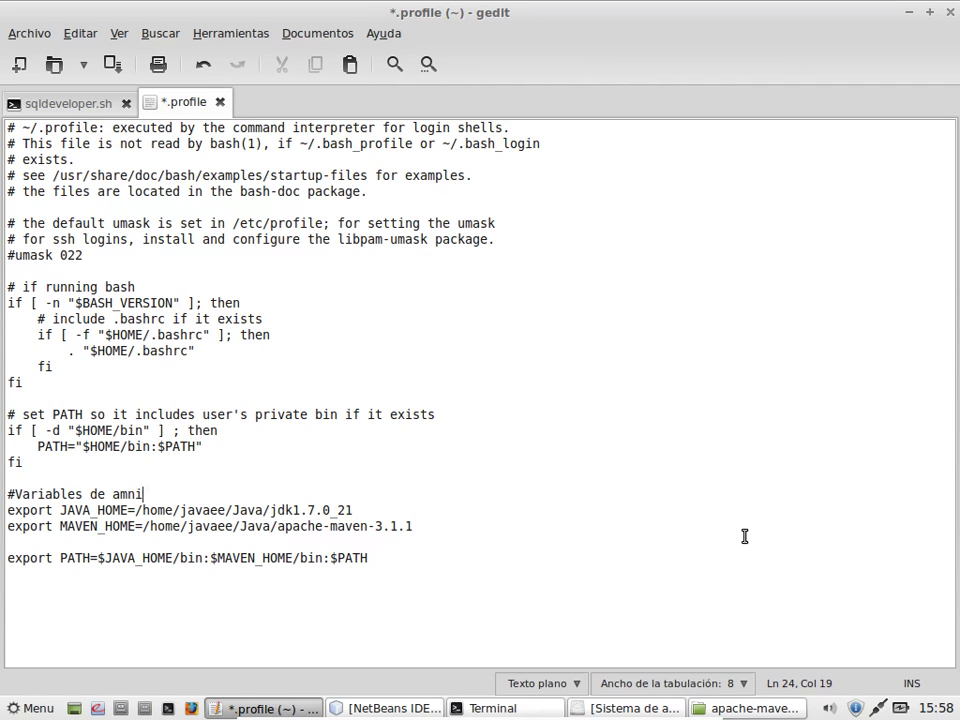
key("BackSpace")
key("BackSpace")
type("biente Java")
key("ctrl+s")
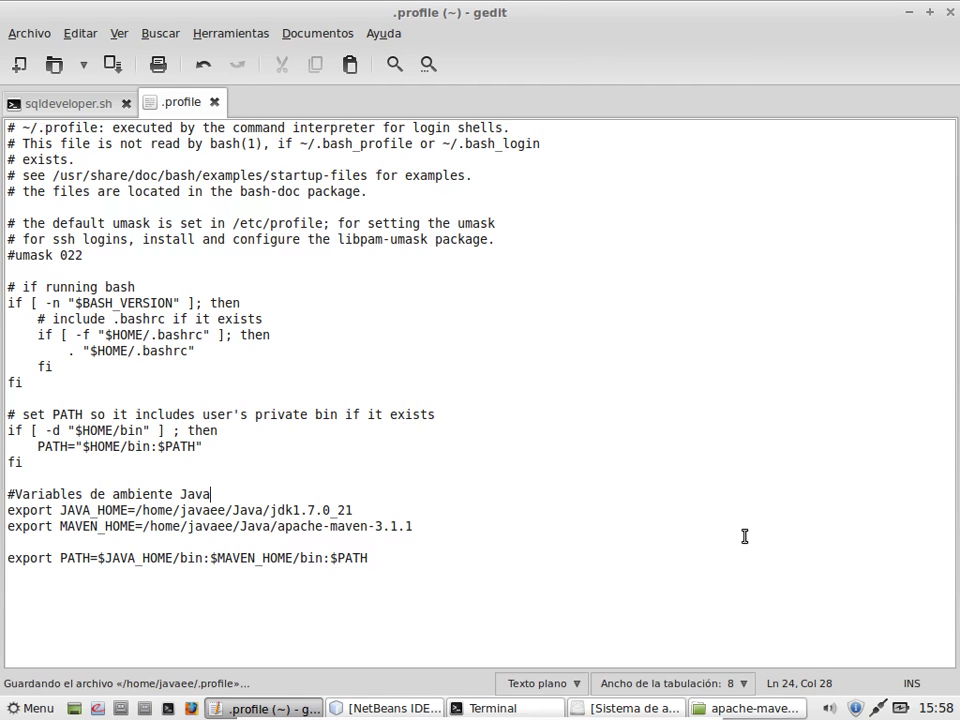
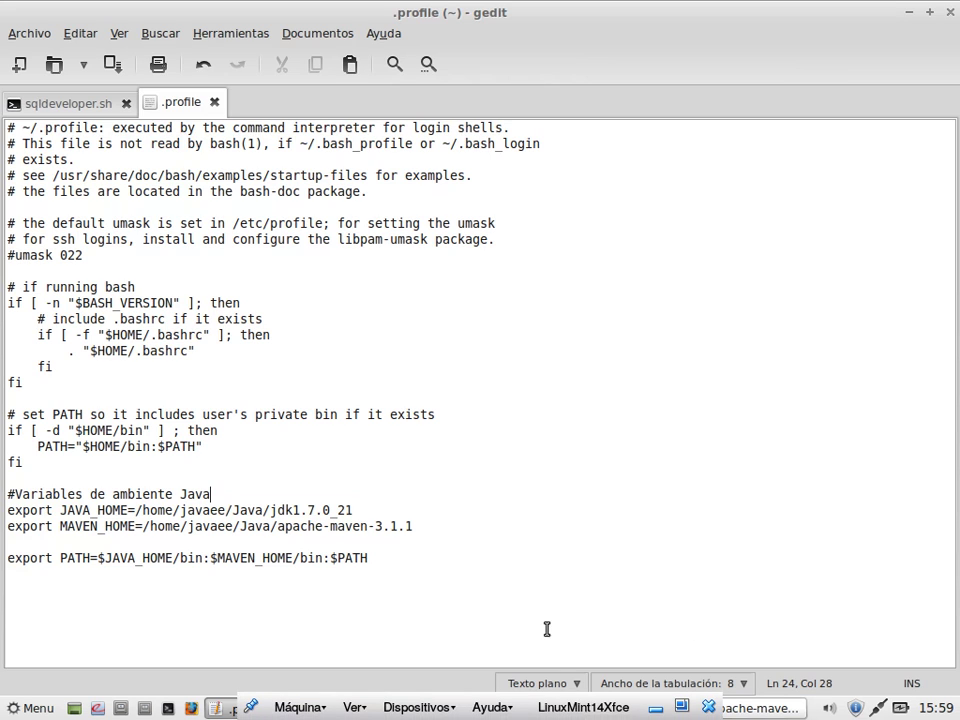
Step: Open a new terminal over the editor and run mvn
left_click(40, 710)
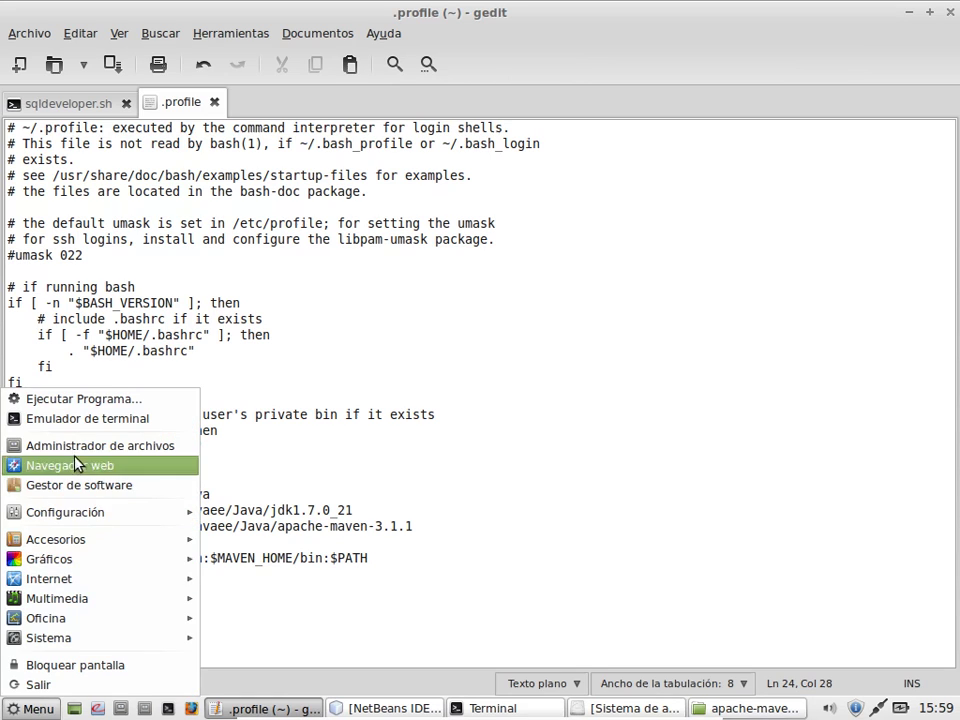
left_click(93, 422)
left_click_drag(493, 300, 696, 6)
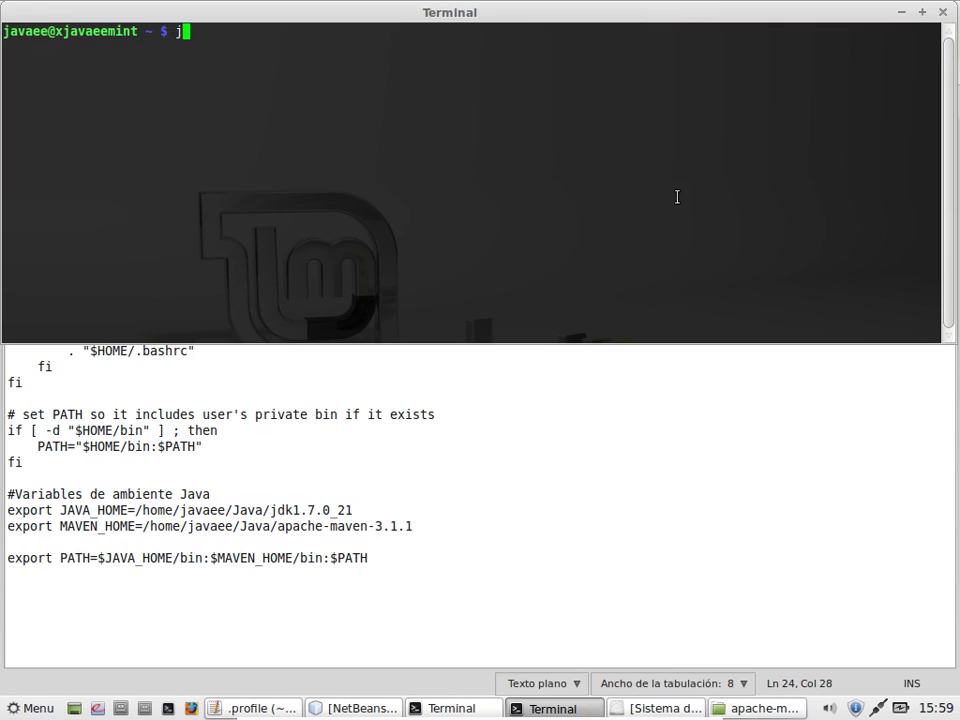
type("mvn")
key("Return")
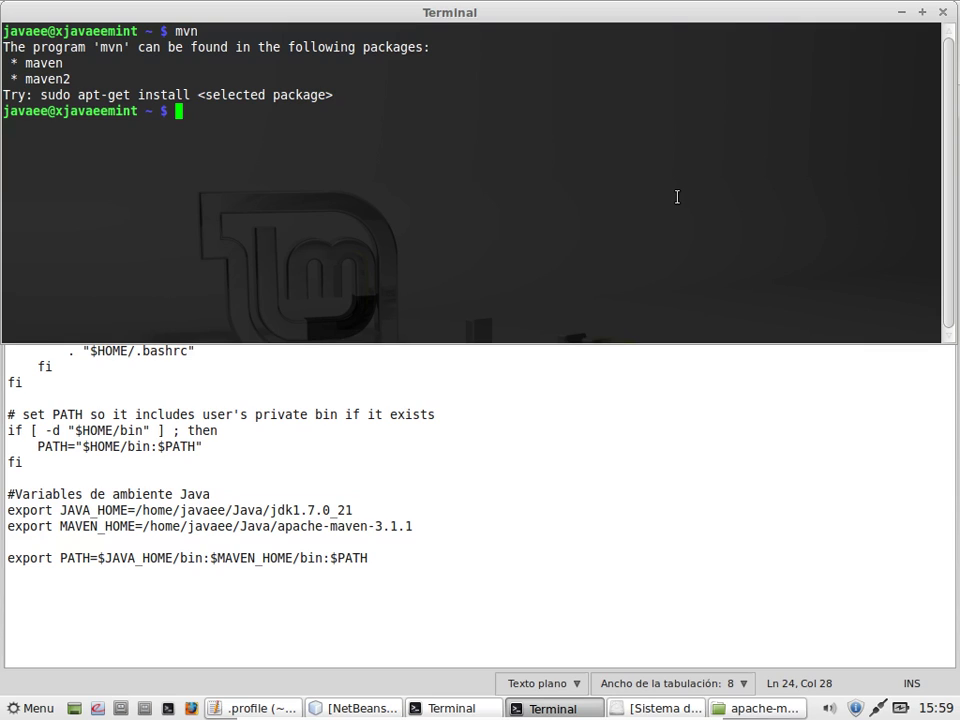
Step: Source ./.profile, rerun mvn, confirm Java 1.7.0_21 with java -version, then close the terminal
type(". ./.pr")
key("Tab")
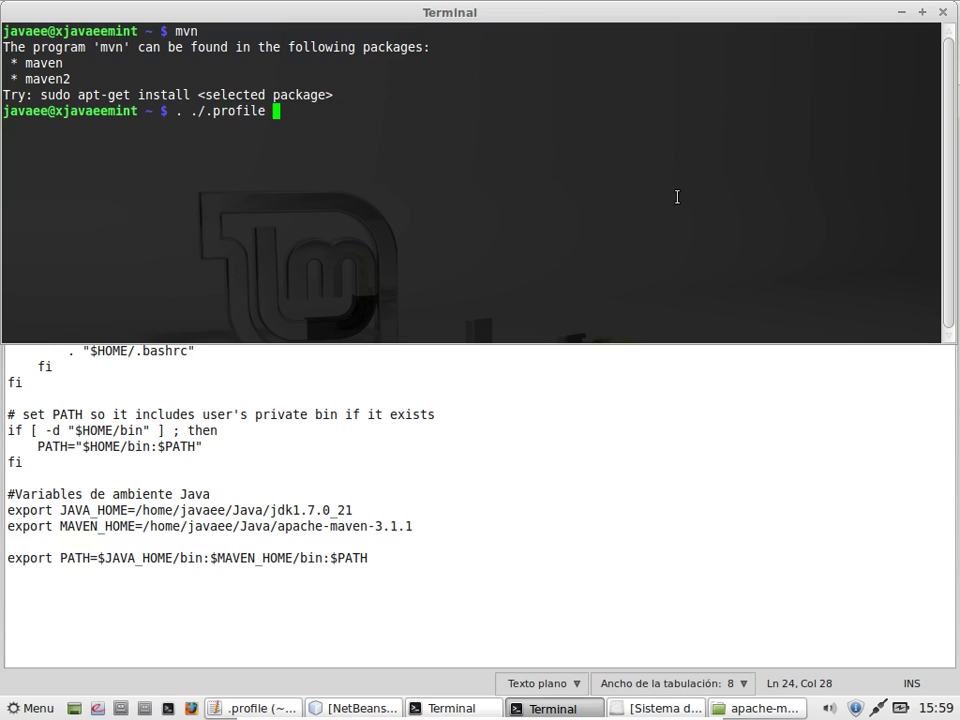
key("Return")
type("mvn")
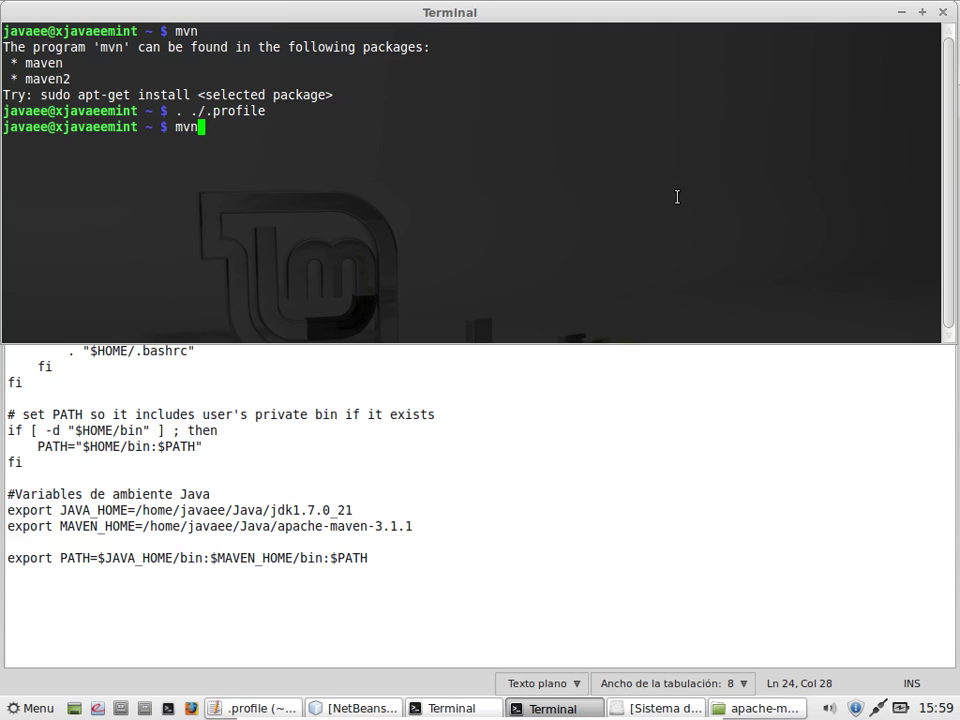
key("Return")
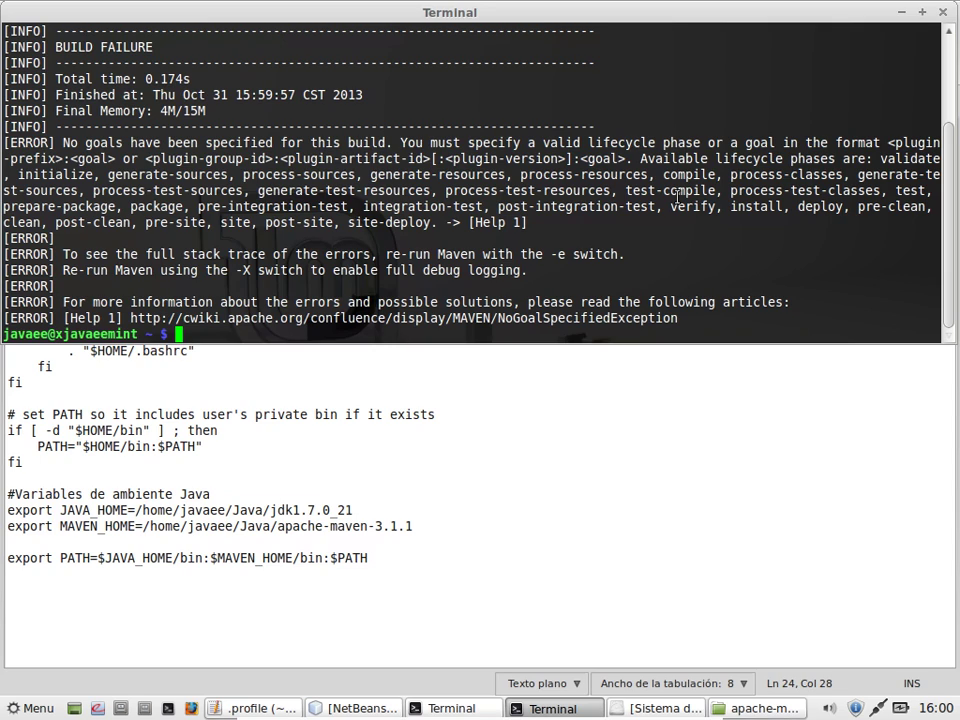
type("java -version")
key("Return")
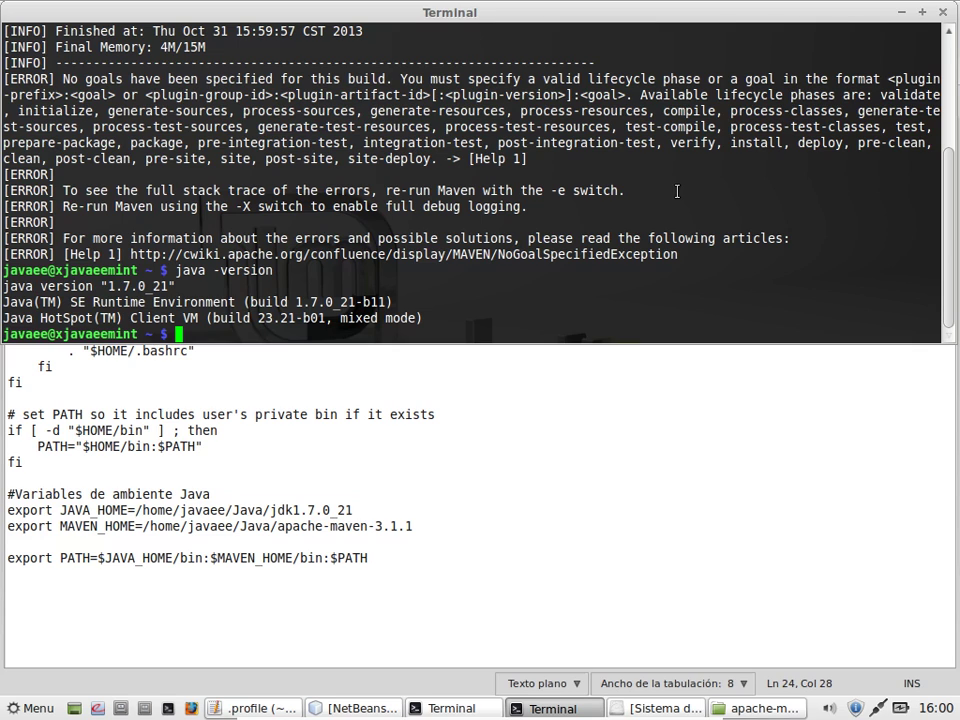
left_click(943, 12)
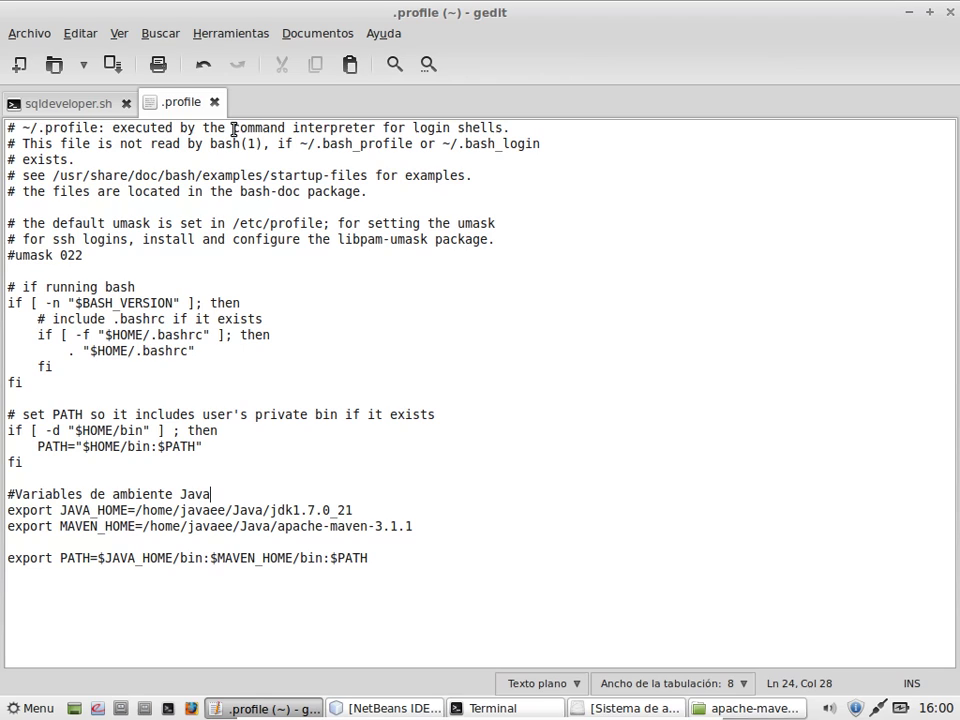
Step: Close gedit, the apache-maven-3.1.1 and file system windows, the terminal and NetBeans IDE 7.4
left_click(951, 12)
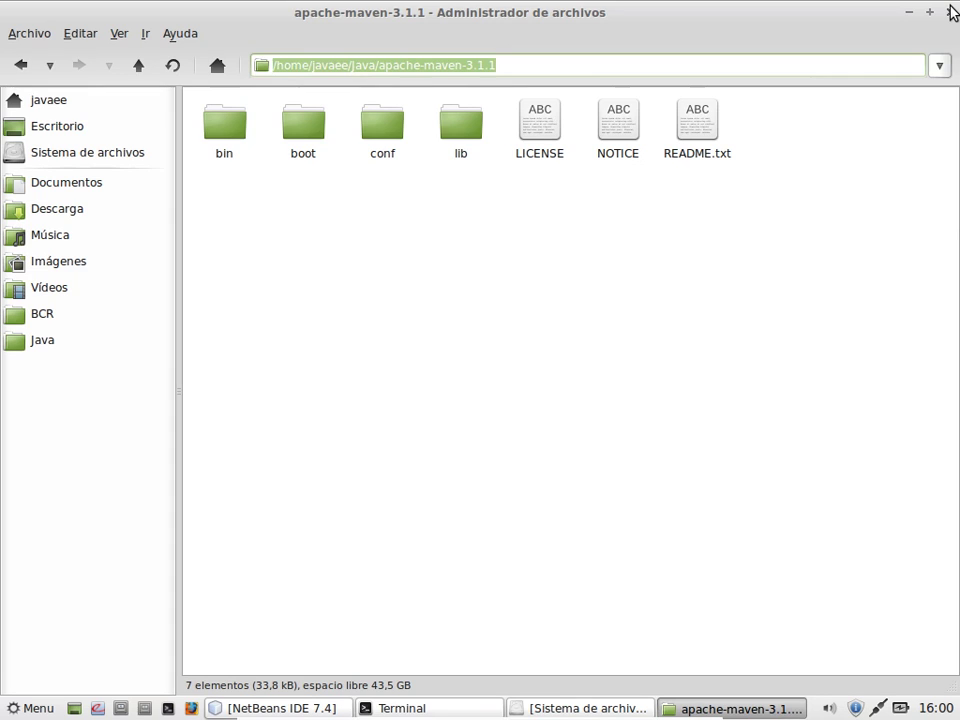
left_click(951, 12)
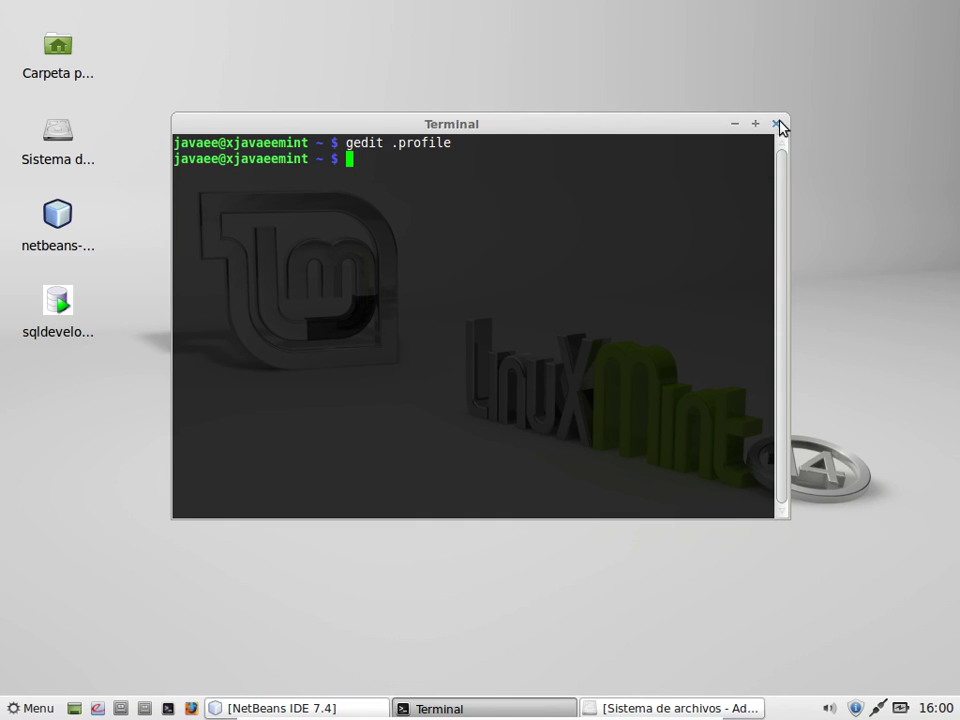
left_click(777, 123)
left_click(330, 709)
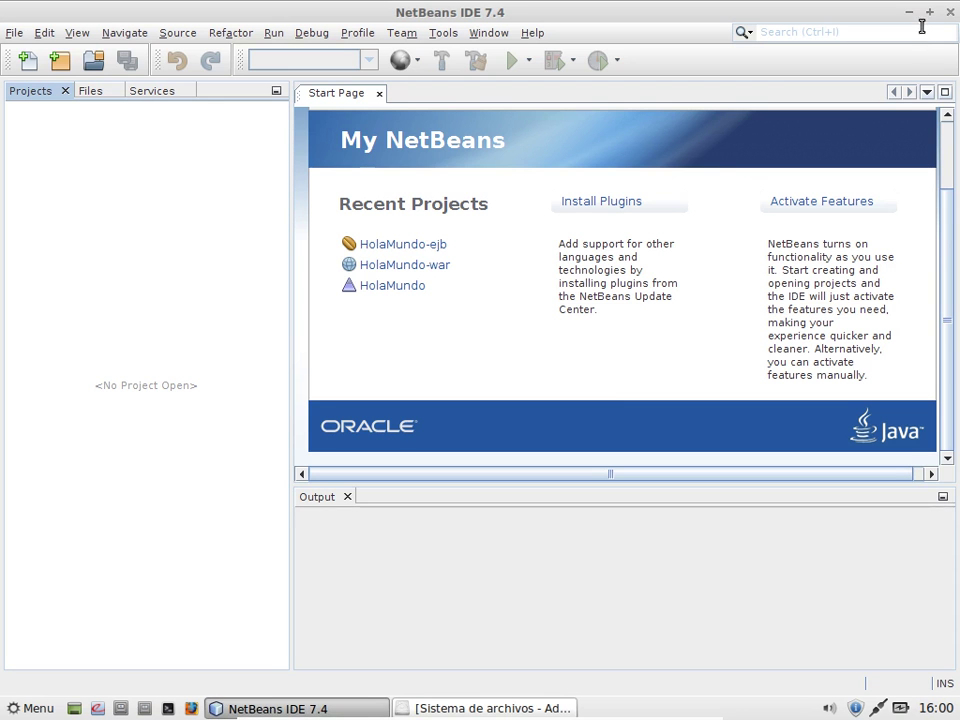
left_click(950, 12)
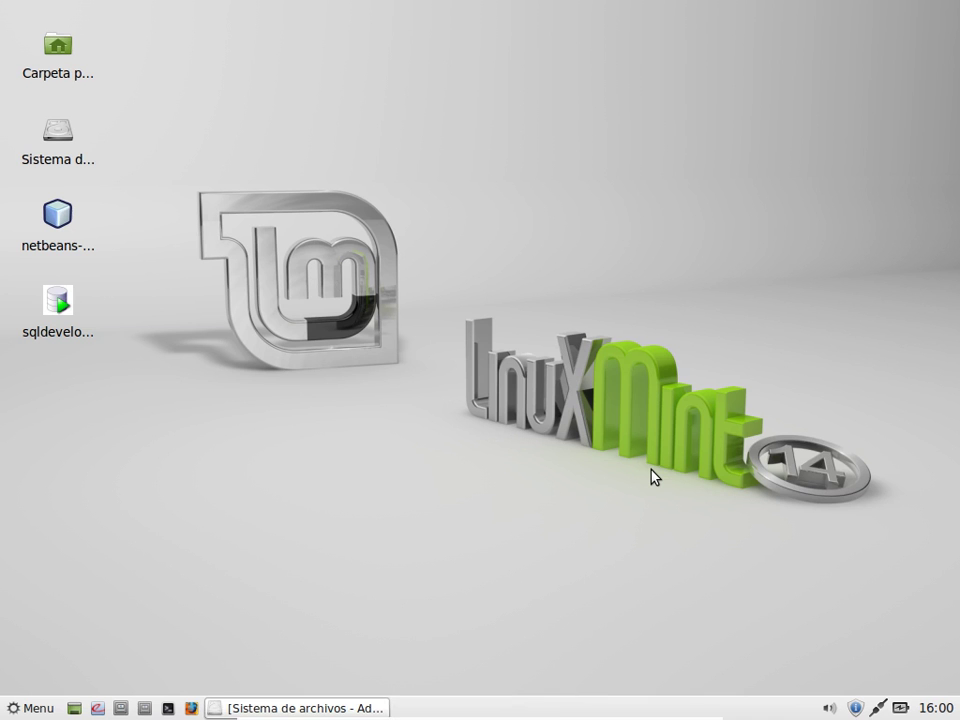
mouse_move(414, 714)
left_click(300, 707)
left_click(185, 615)
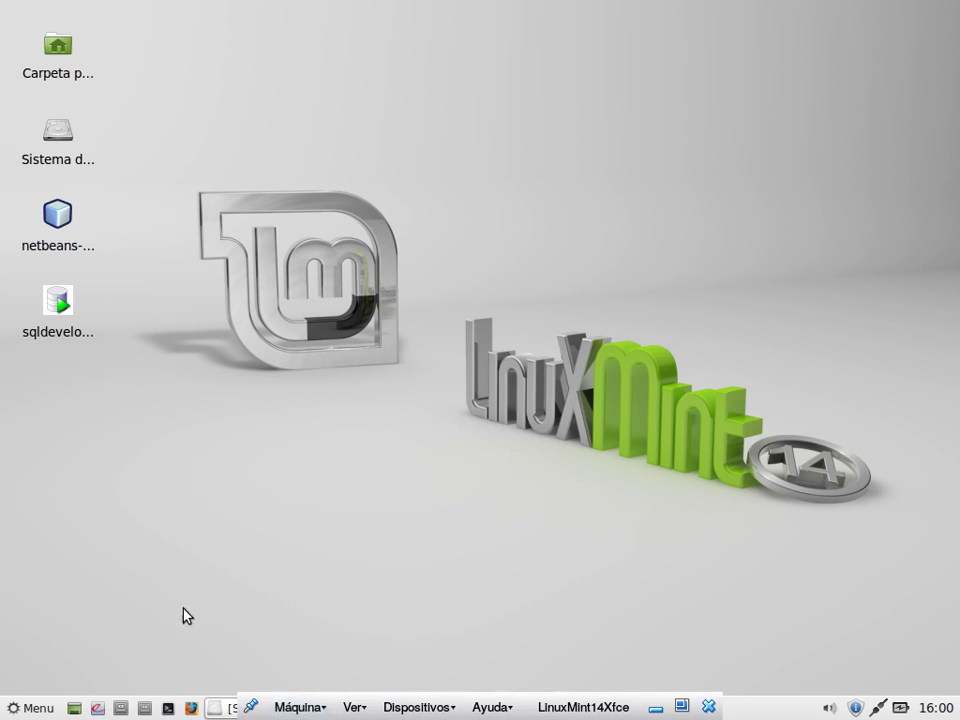
left_click(242, 712)
left_click(950, 12)
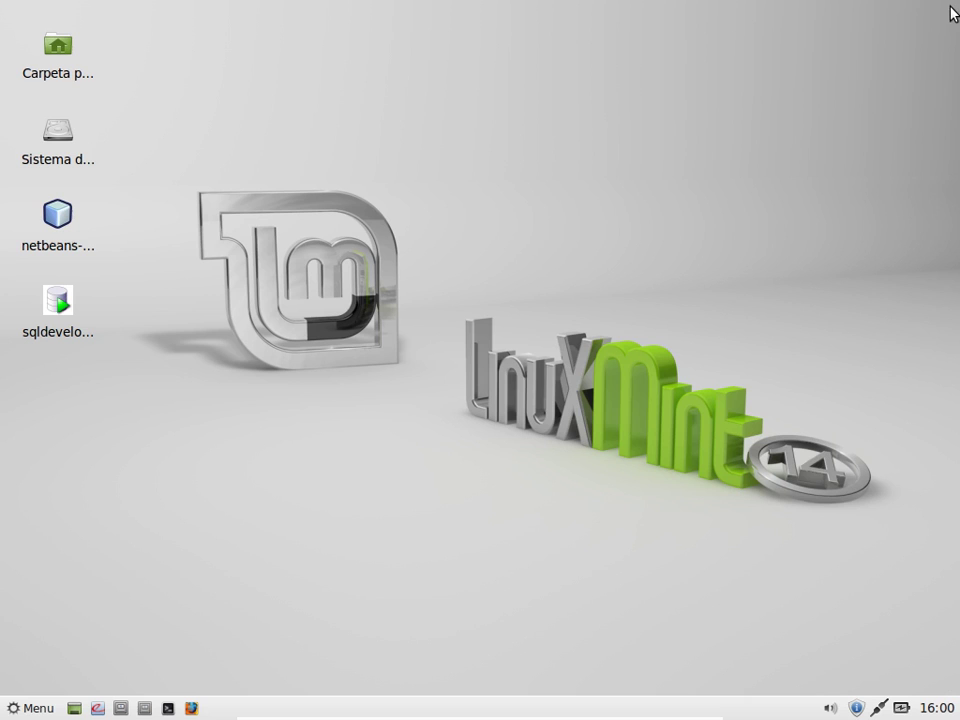
Step: Log out of the session via Menu > Salir and confirm
left_click(14, 707)
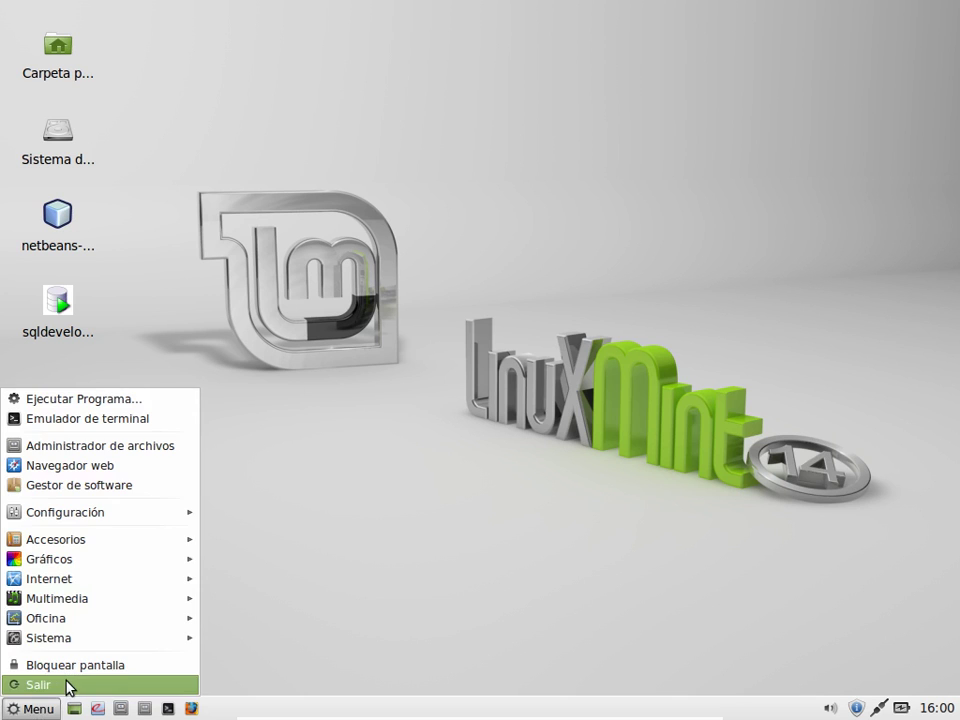
left_click(68, 685)
left_click(407, 280)
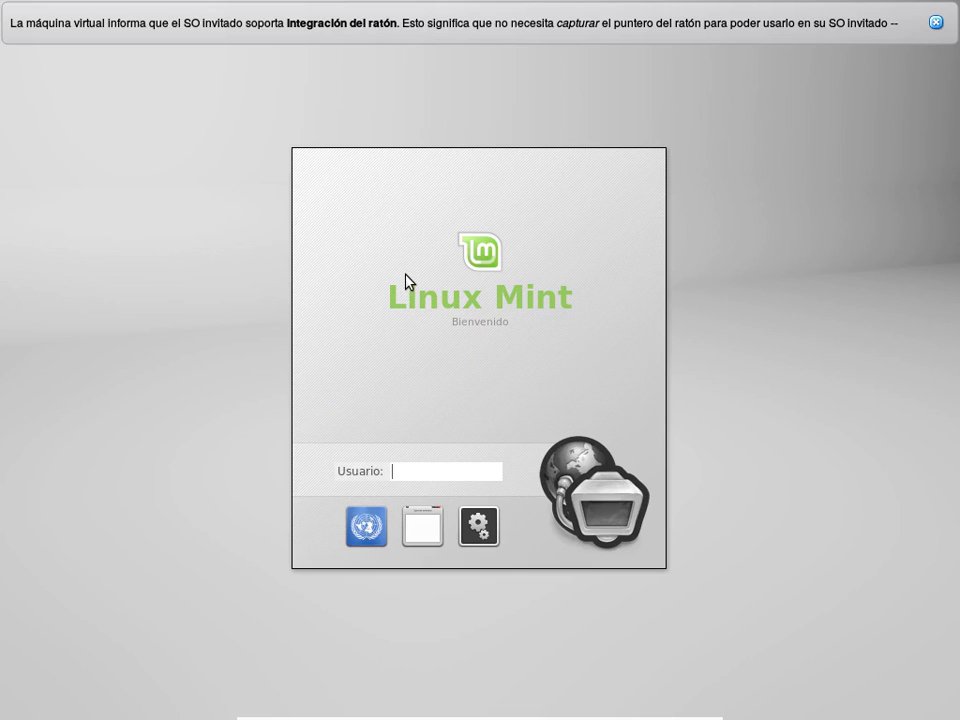
Step: Dismiss the VirtualBox notice, sign in with the username and password, and close the welcome window
left_click(936, 21)
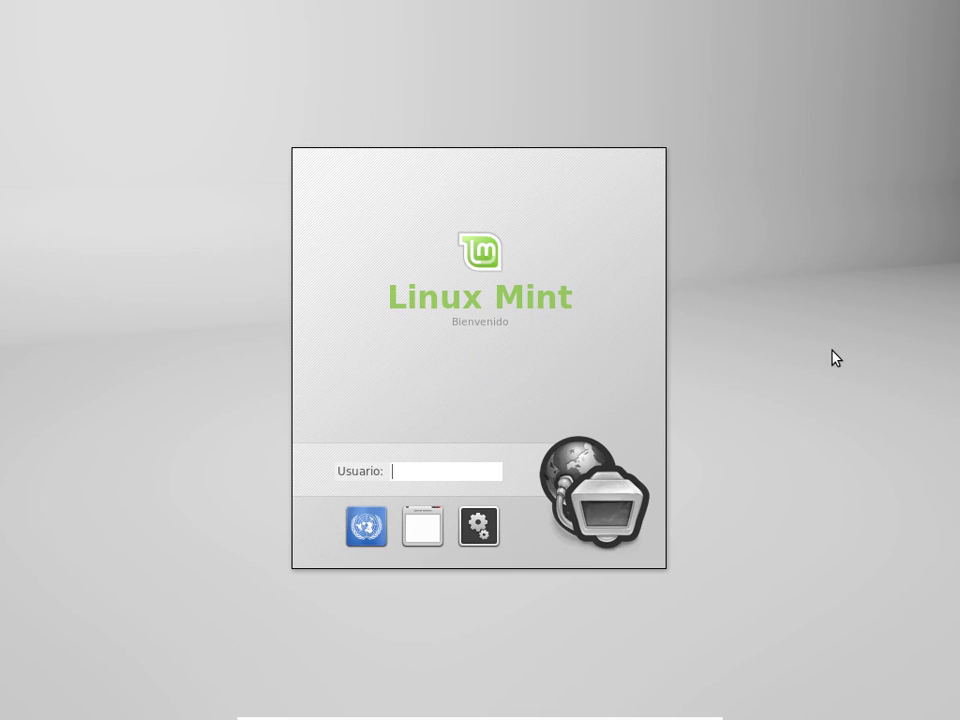
type("javaee")
key("Return")
type("********")
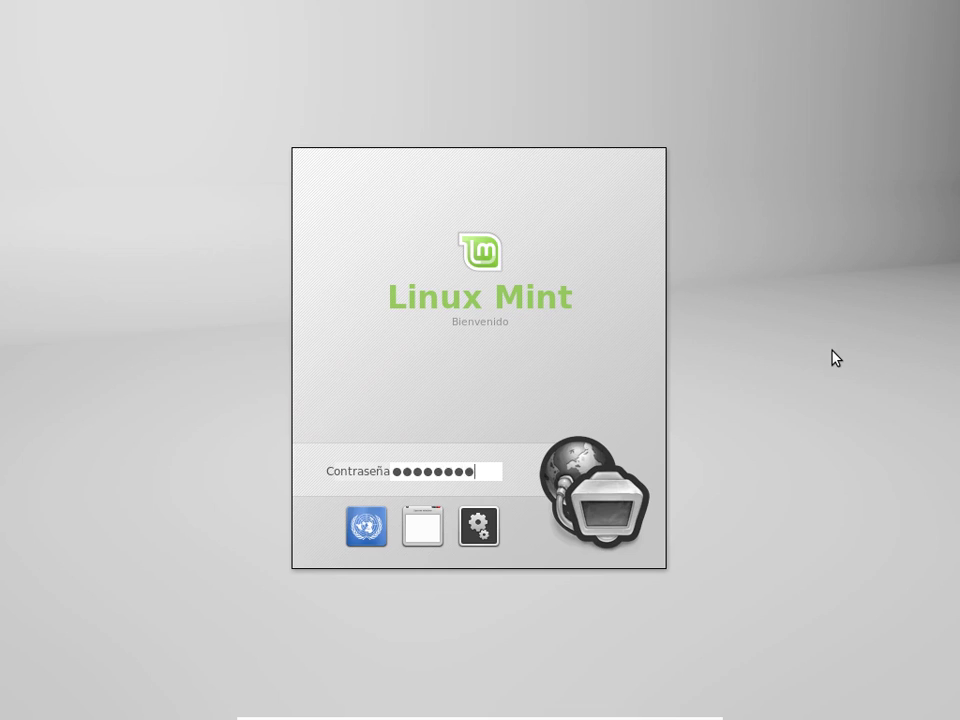
key("Return")
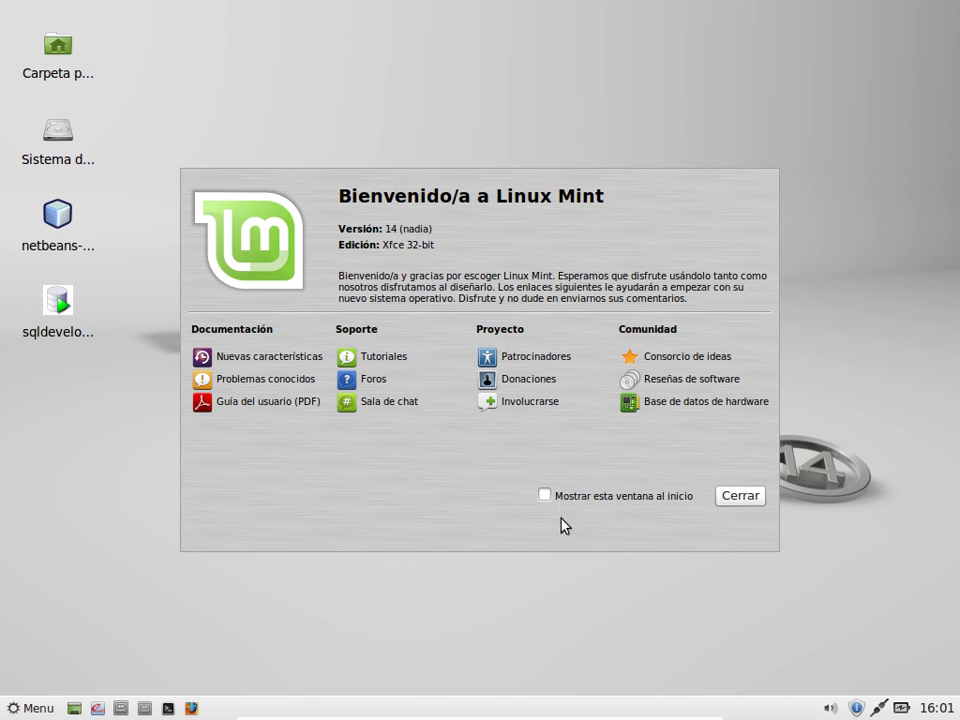
left_click(757, 504)
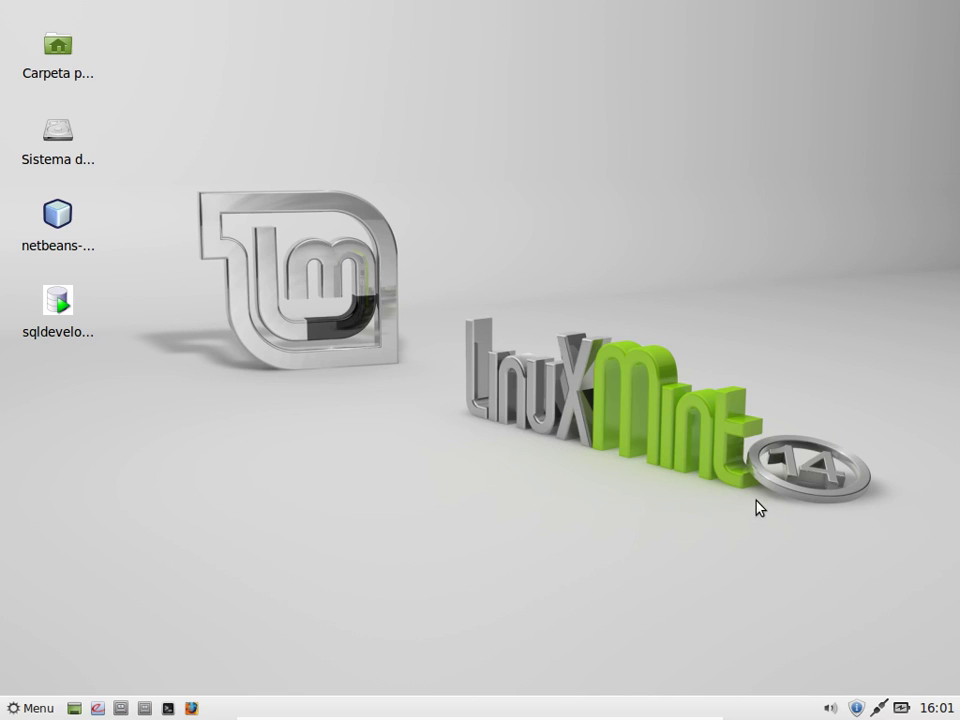
Step: In a new terminal, skip sourcing .profile and check that java -version reports 1.7.0_21
left_click(168, 708)
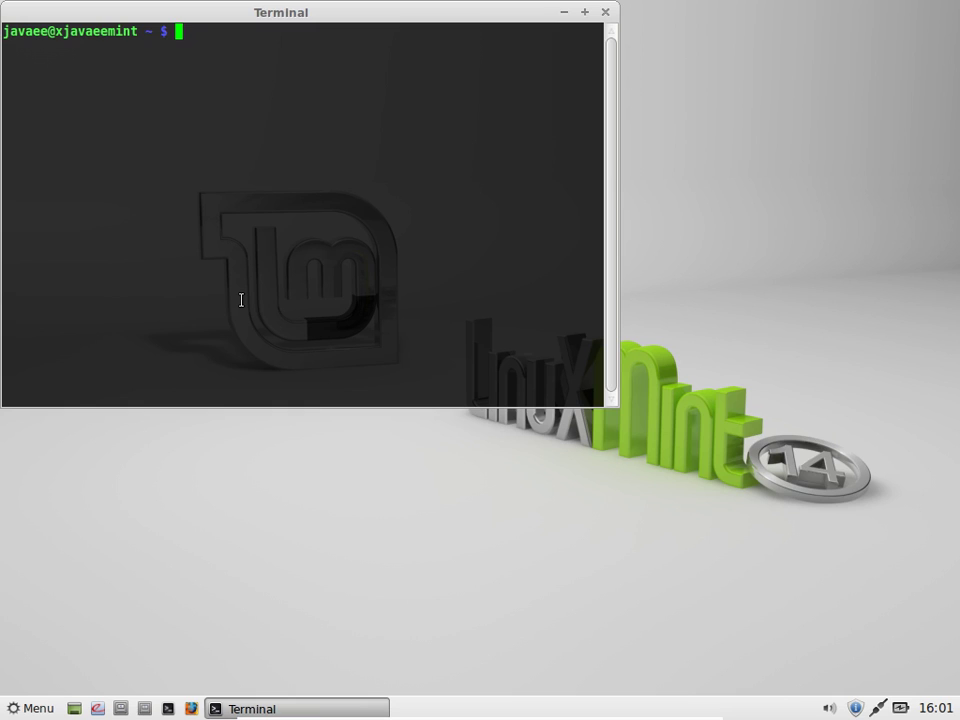
type(". ./.pr")
key("Tab")
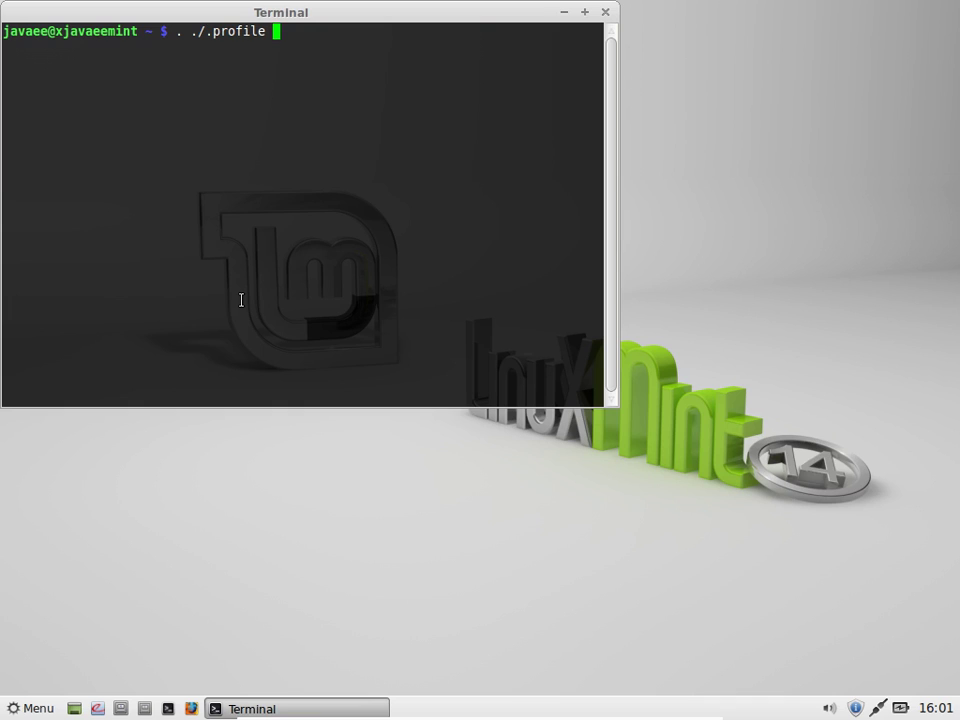
key("BackSpace")
key("BackSpace")
key("BackSpace")
key("BackSpace")
key("BackSpace")
key("BackSpace")
key("BackSpace")
key("BackSpace")
key("BackSpace")
key("BackSpace")
key("BackSpace")
key("BackSpace")
key("BackSpace")
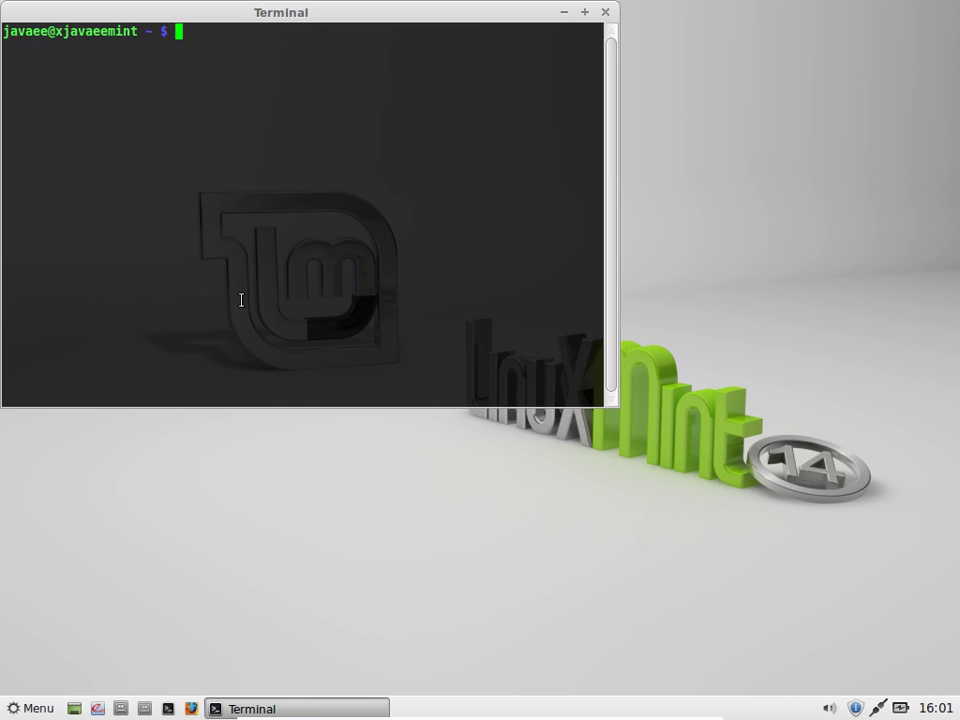
type("java -version")
key("Return")
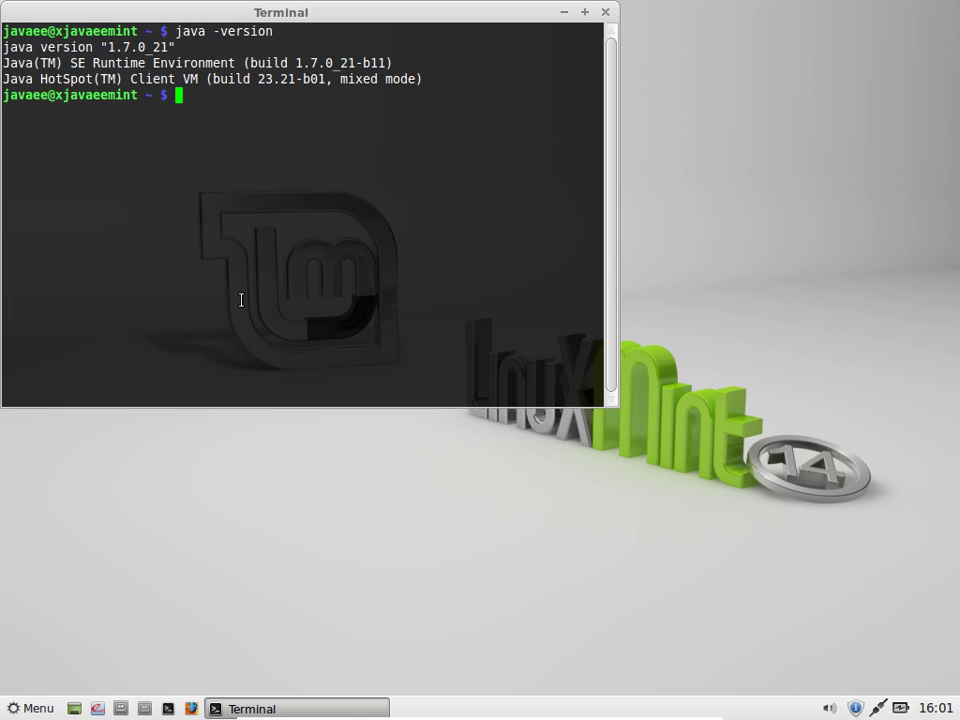
Step: Run mvn and mvn --version to confirm Maven 3.1.1, then close the terminal
type("mvn")
key("Return")
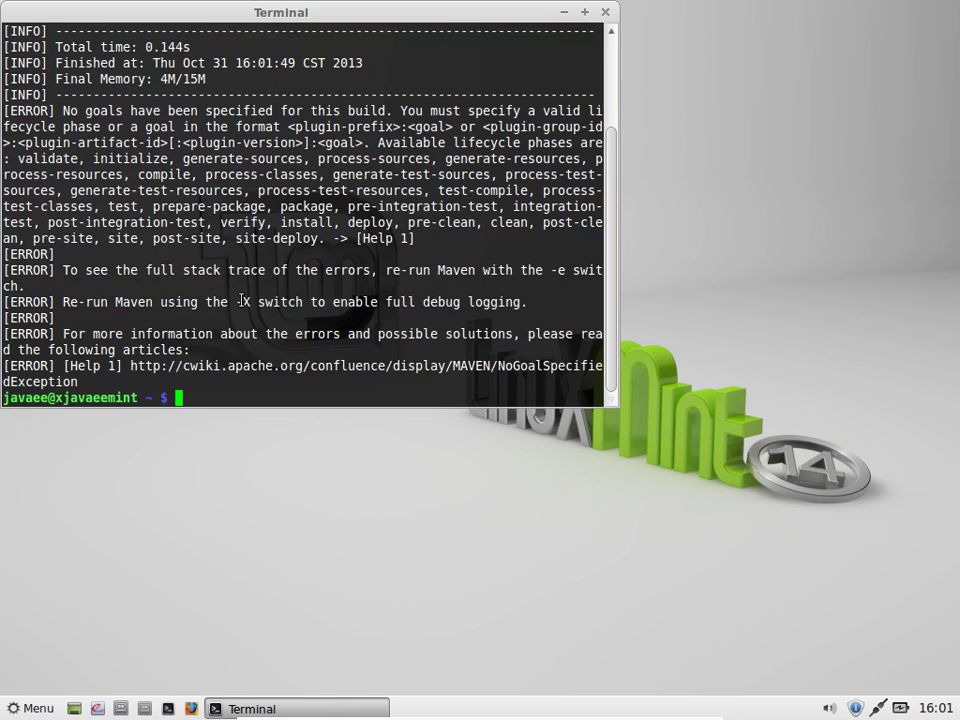
type("mvn --version")
key("Return")
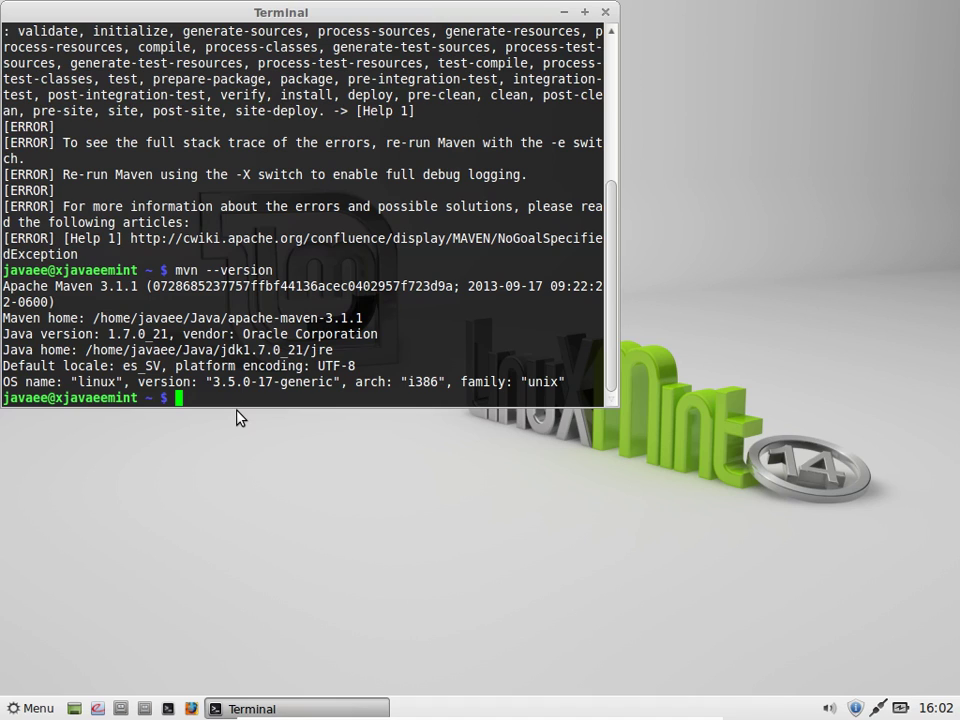
left_click(606, 12)
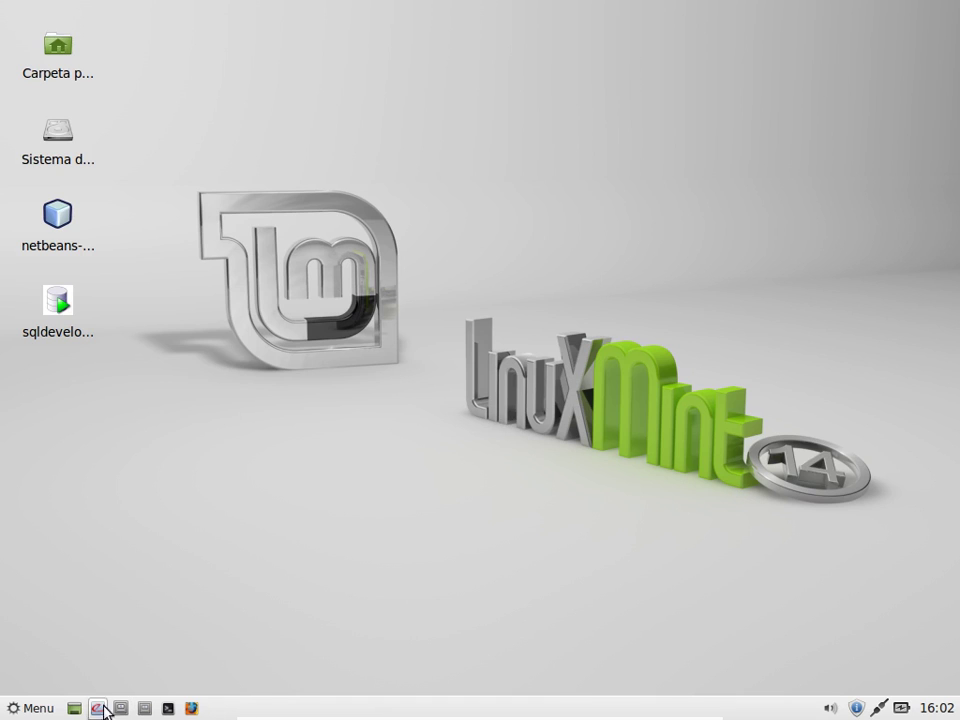
Step: Browse from the home folder into Java and open the glassfish4 folder
left_click(143, 708)
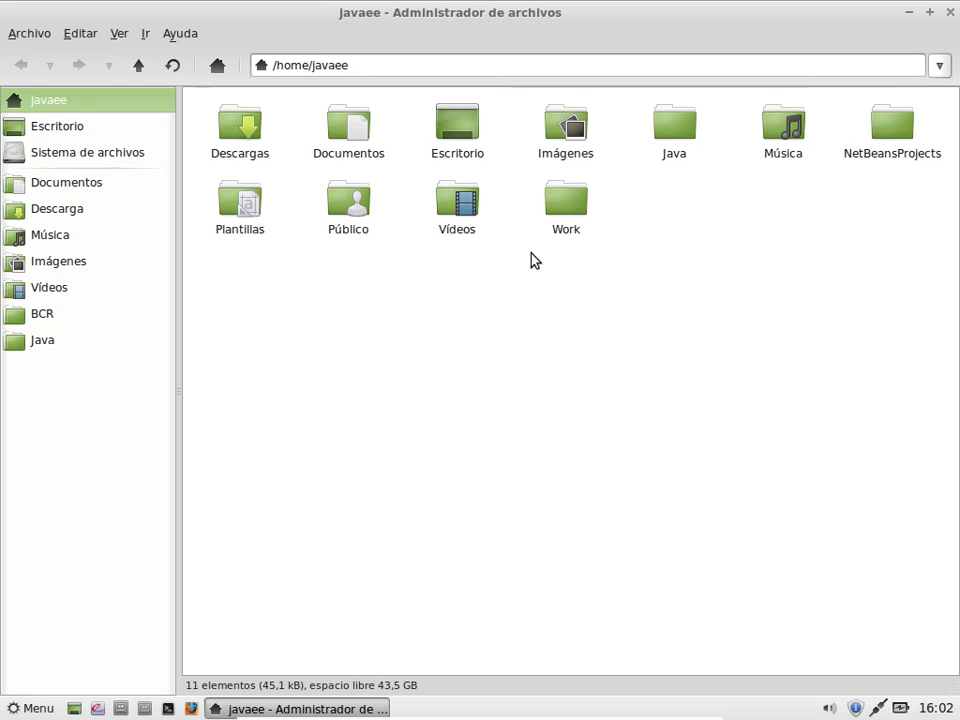
double_click(688, 148)
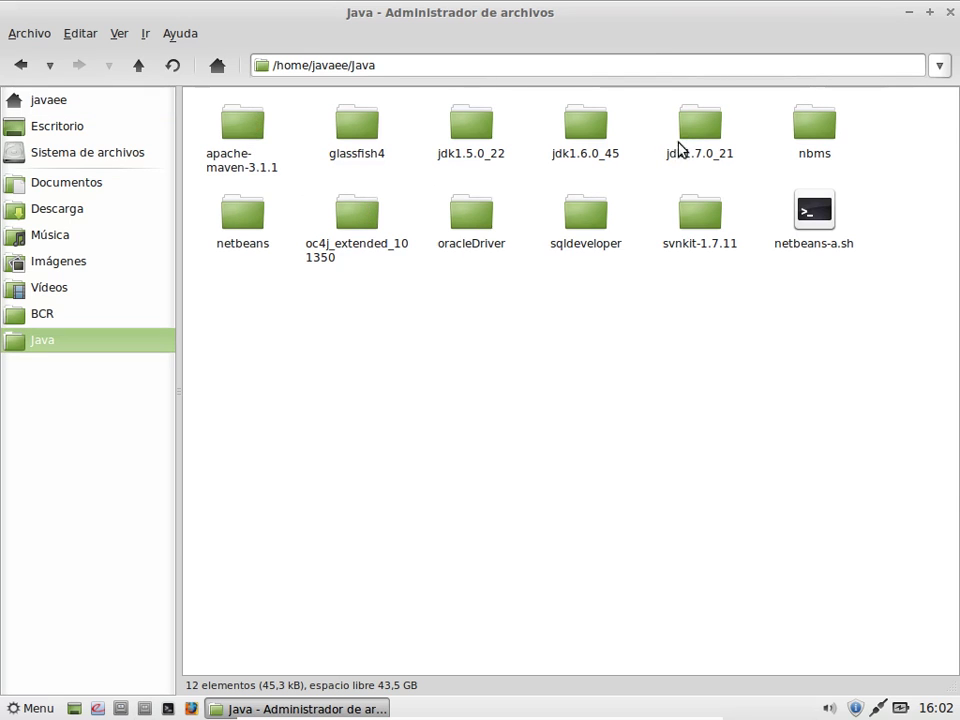
left_click(256, 136)
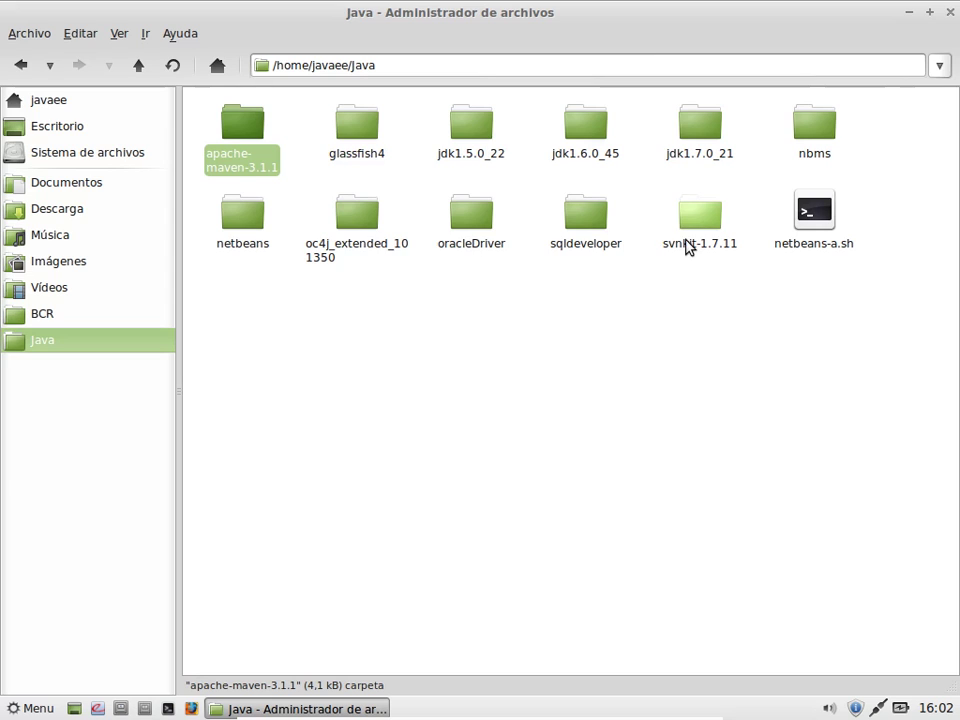
left_click(695, 137)
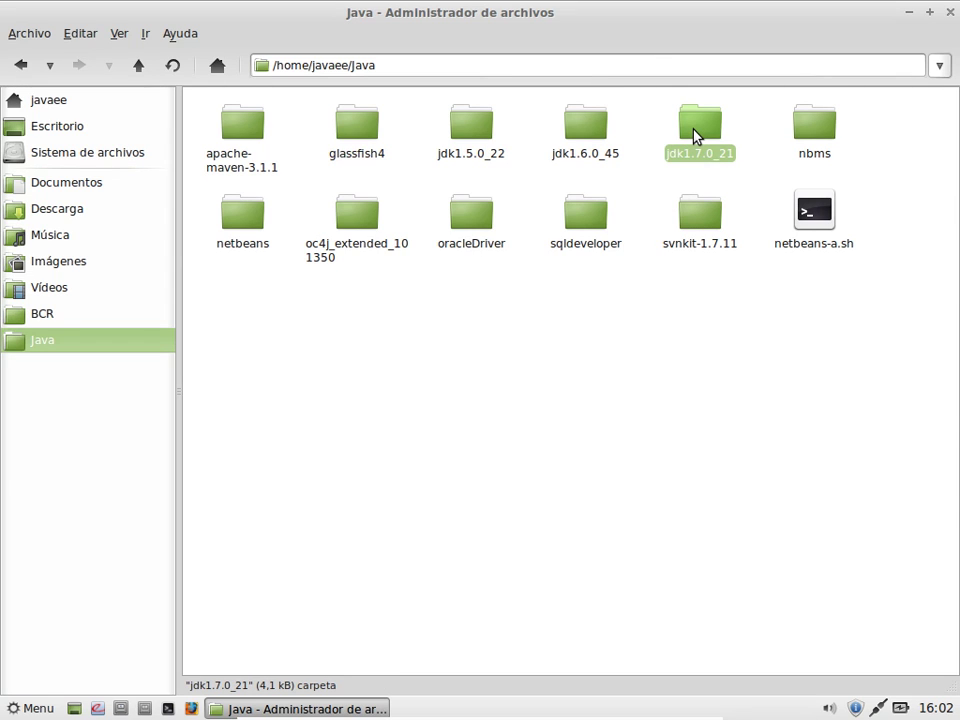
double_click(357, 128)
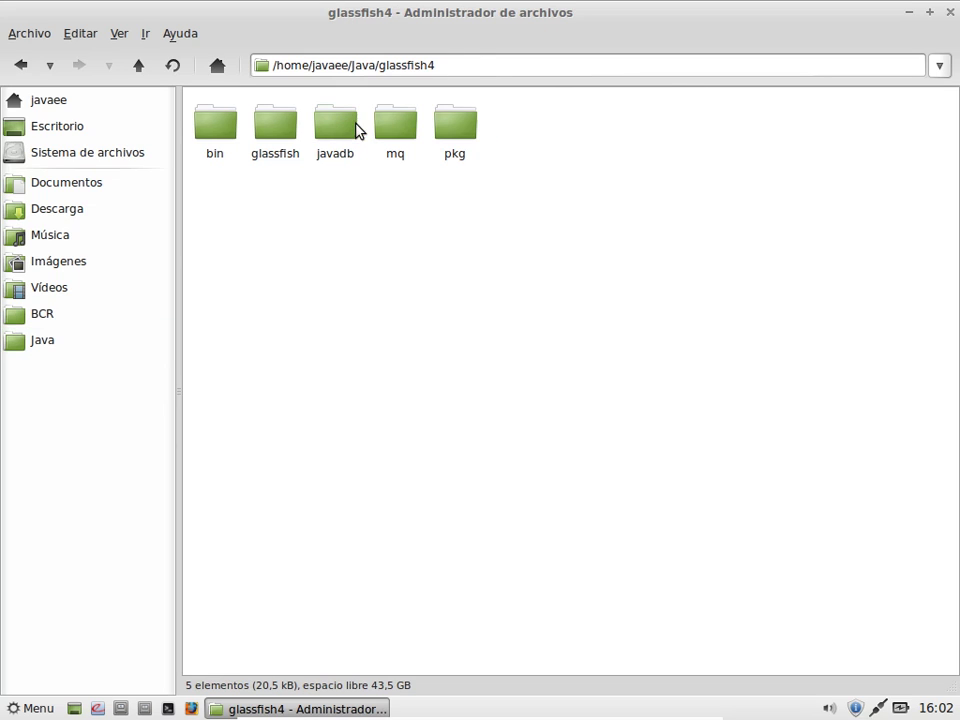
Step: Copy the glassfish4 folder's full path from the location bar and open a new terminal
left_click(472, 62)
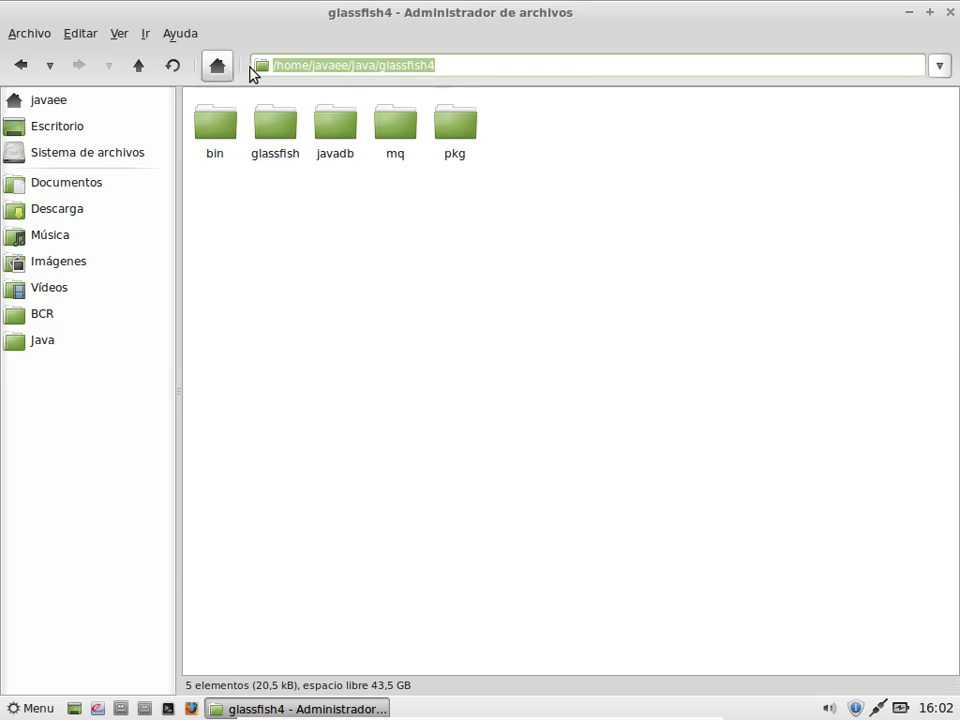
right_click(380, 67)
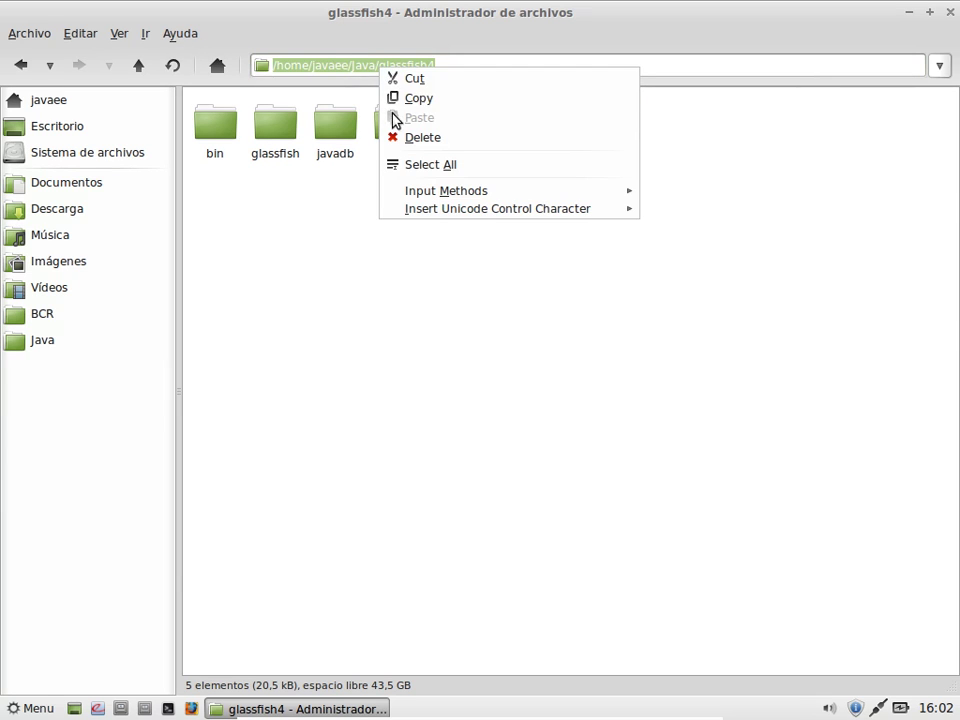
left_click(408, 103)
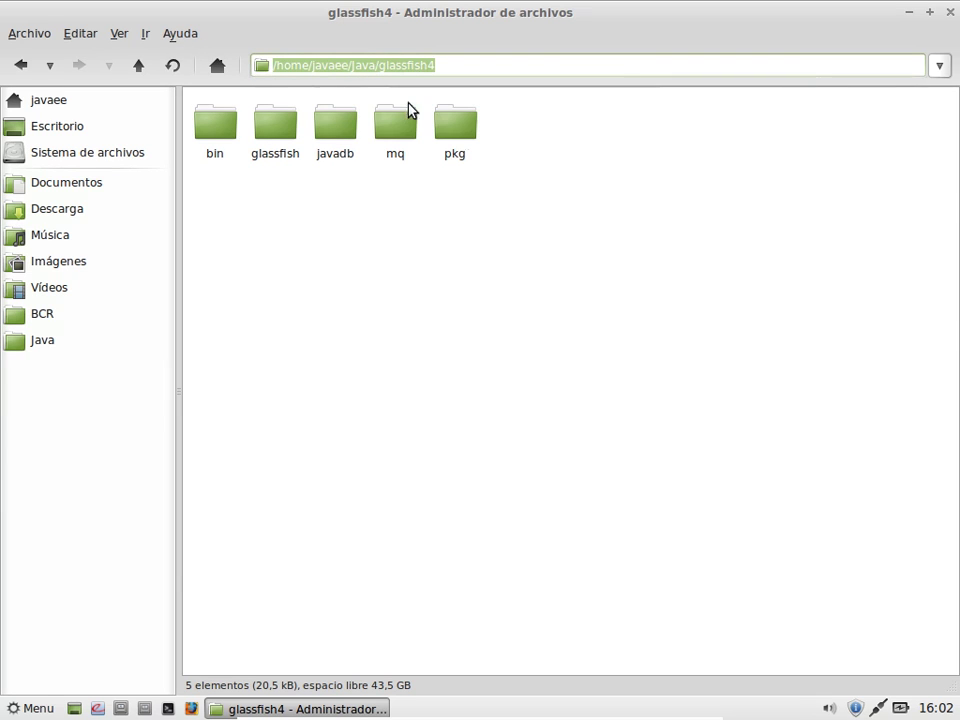
left_click(168, 709)
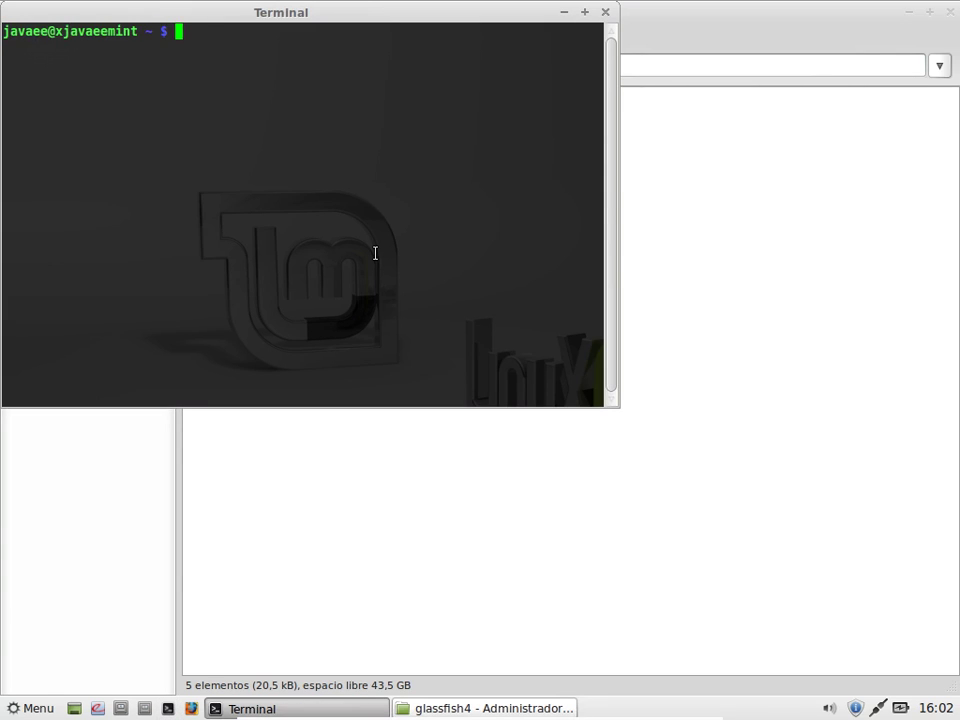
Step: Open .profile in nano and insert a blank line above the PATH export
type("nano .profile")
key("Return")
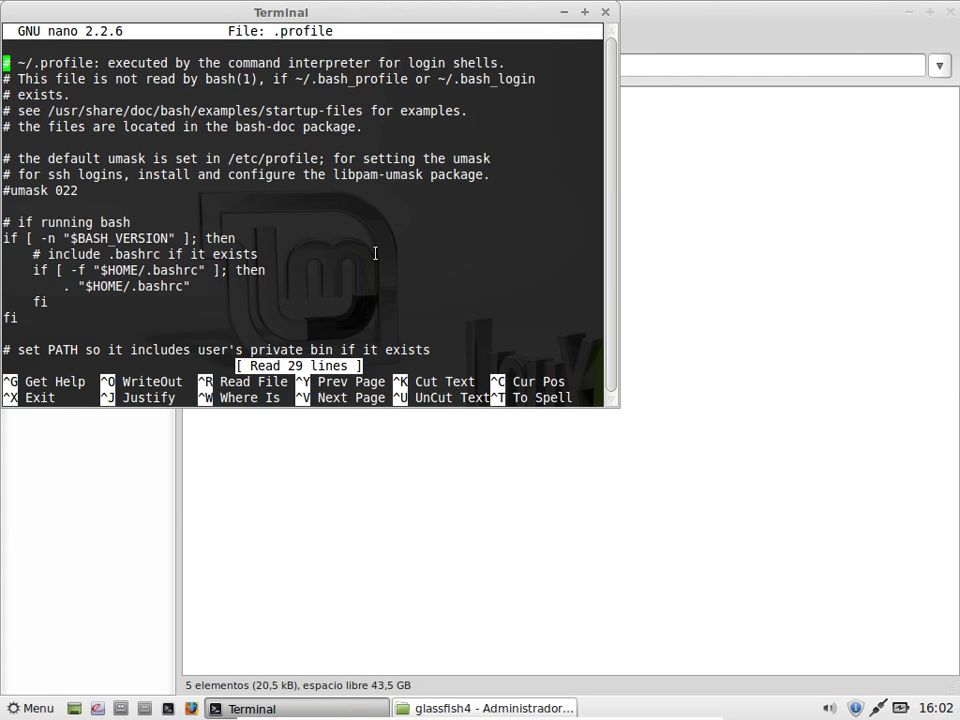
key("Down")
key("Down")
key("Down")
key("Down")
key("Down")
key("Down")
key("Down")
key("Down")
key("Down")
key("Down")
key("Down")
key("Down")
key("Down")
key("Down")
key("Down")
key("Down")
key("Down")
key("Down")
key("Down")
key("Down")
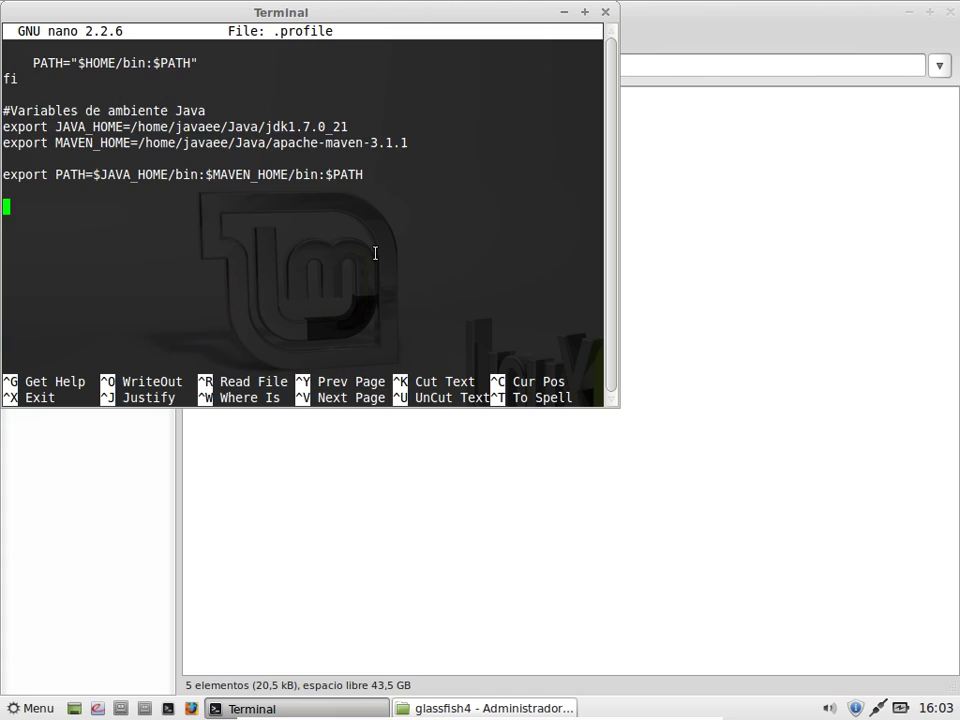
type("e")
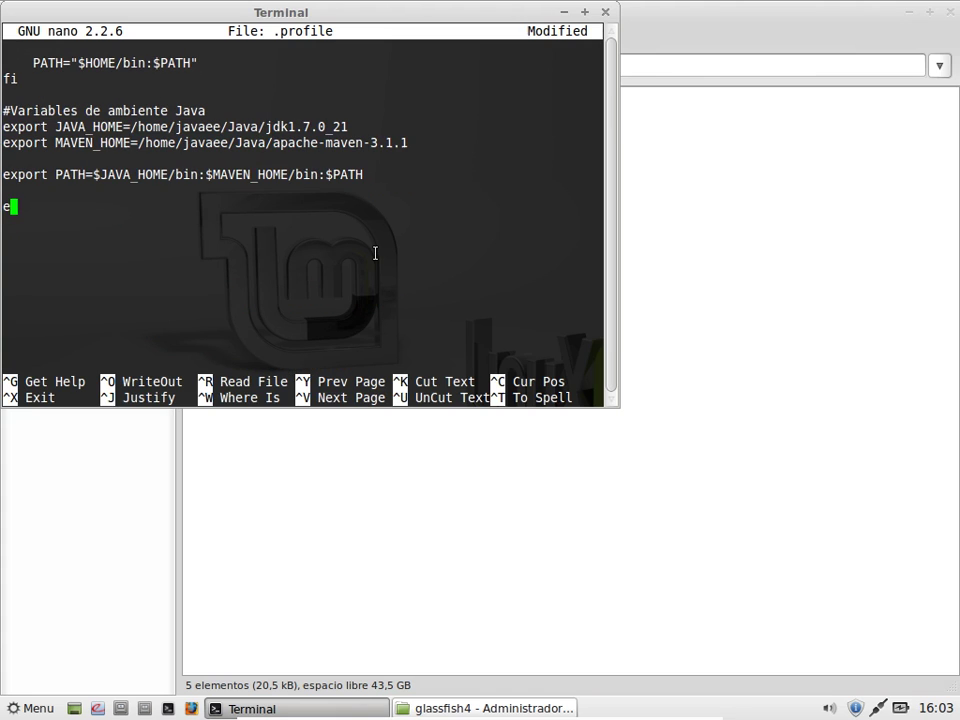
key("Up")
key("Down")
key("BackSpace")
key("Up")
key("Up")
key("Up")
key("Return")
key("Return")
key("Up")
Step: Add 'export GLASSFISH_HOME=' with the pasted /home/javaee/Java/glassfish4 path
type("export ")
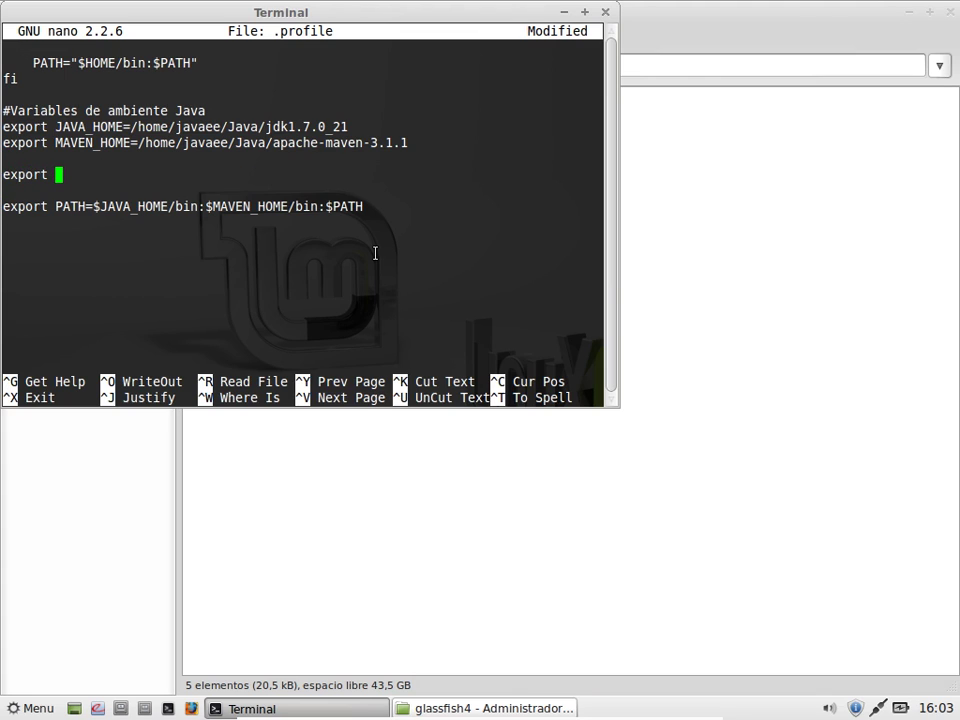
type("GLA")
key("BackSpace")
type("LASSFISH_")
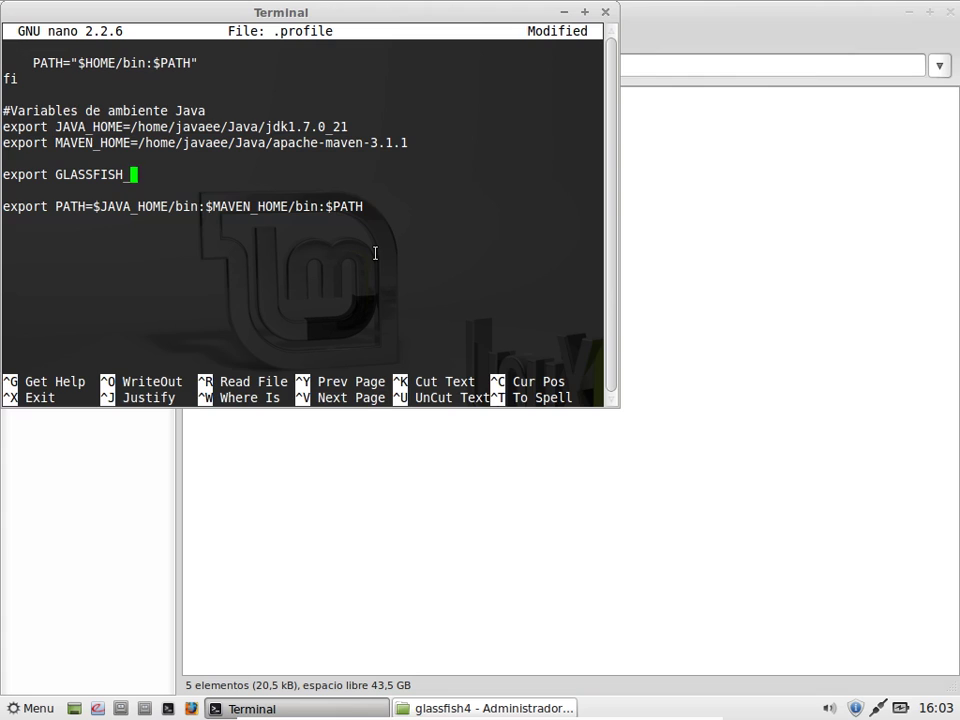
type("HOME=")
right_click(221, 165)
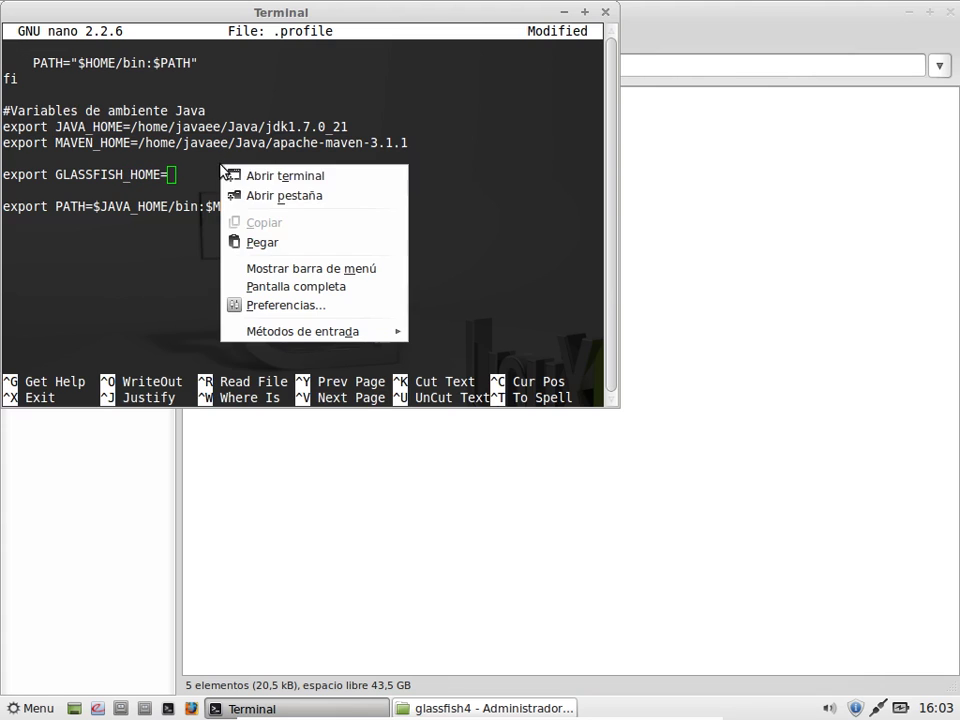
left_click(253, 242)
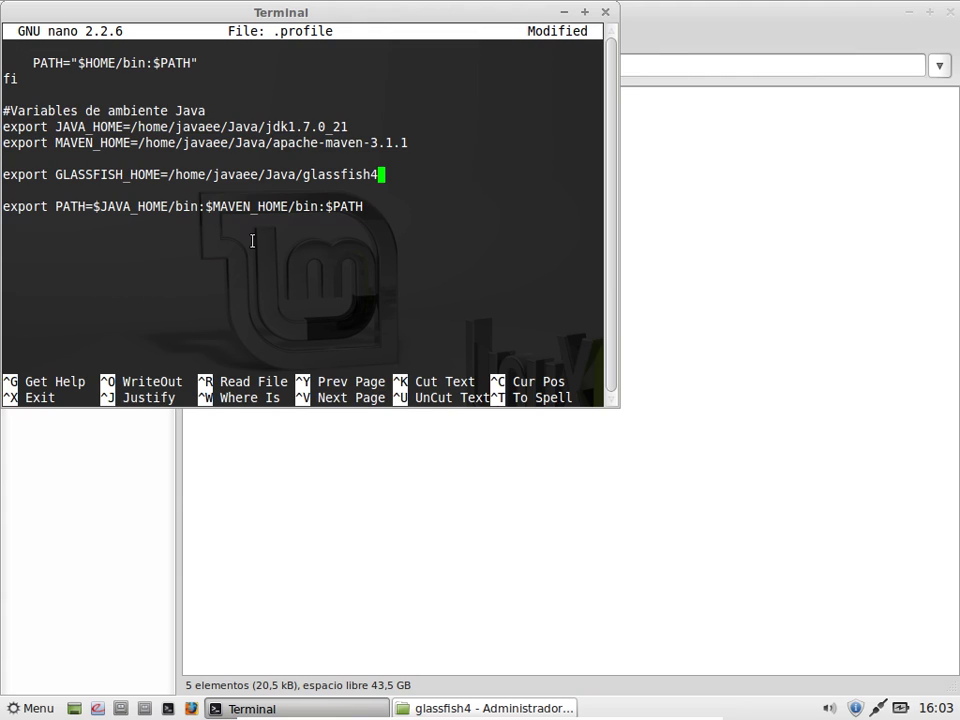
Step: Add $GLASSFISH_HOME/bin to the PATH line and start an 'export ORACLE_HOME=' line above it
key("Down")
key("Down")
key("Left")
key("Left")
key("Left")
key("Left")
key("Left")
key("Left")
type(":")
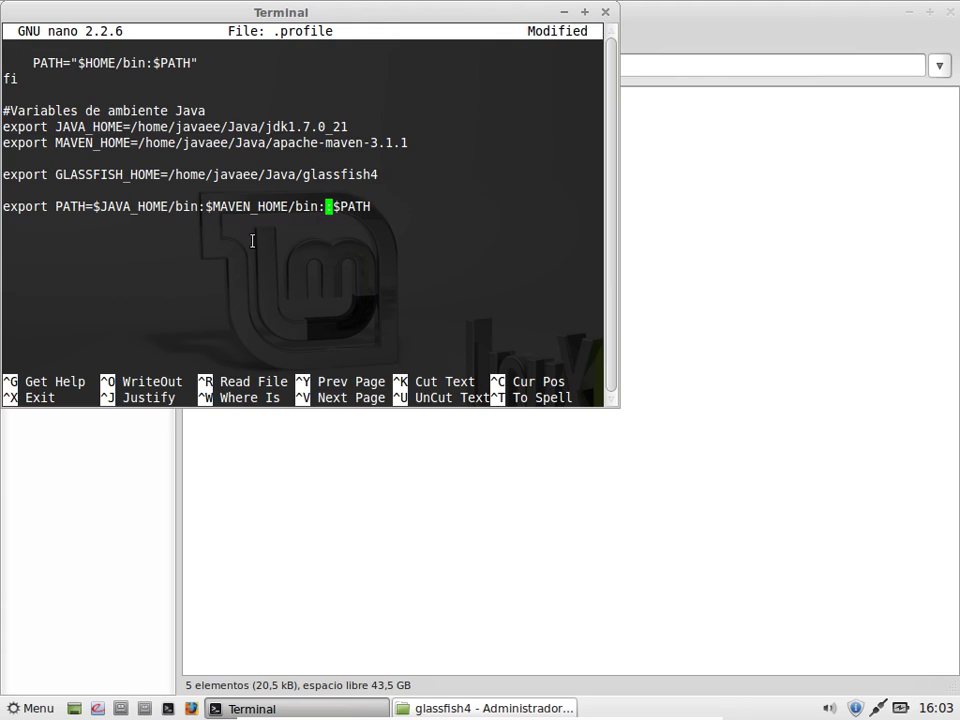
type("$")
type("GLASSF")
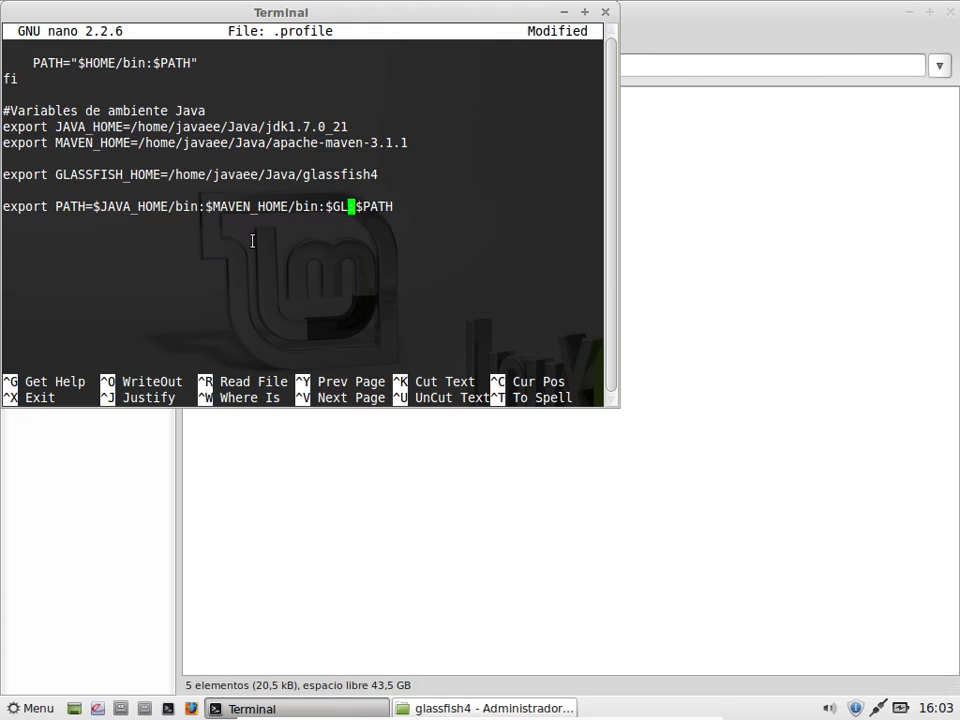
type("ISH_")
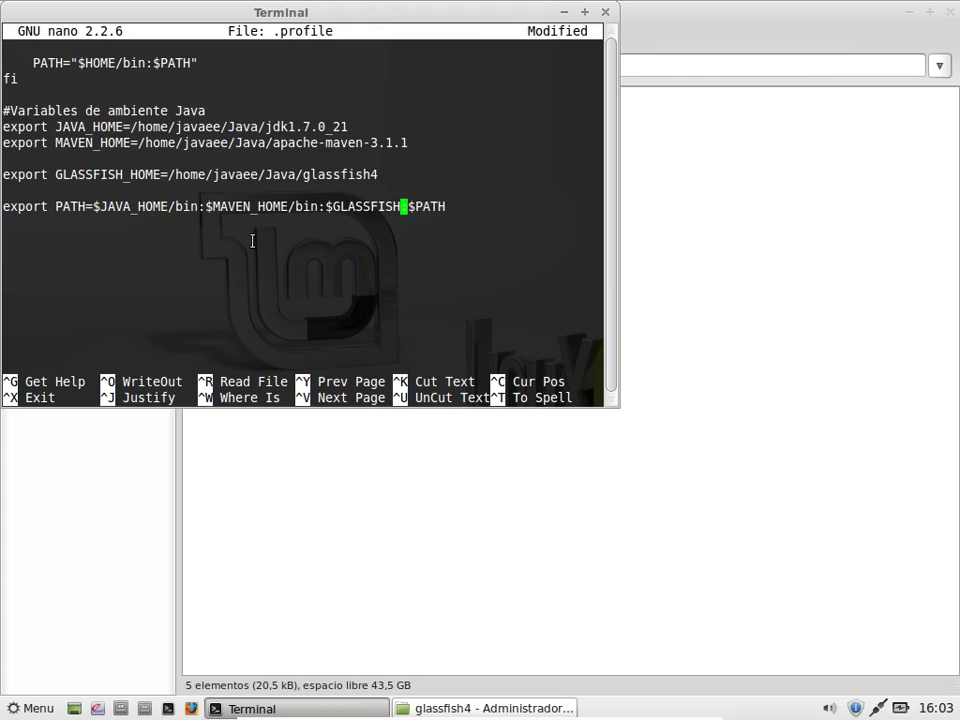
type("HOME")
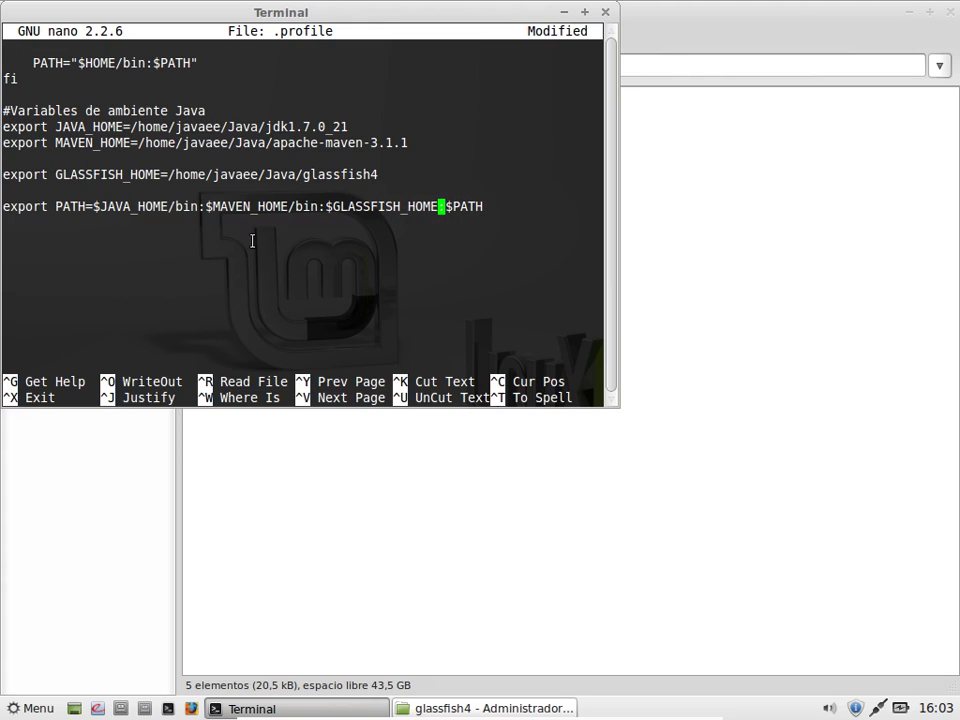
type("/bin")
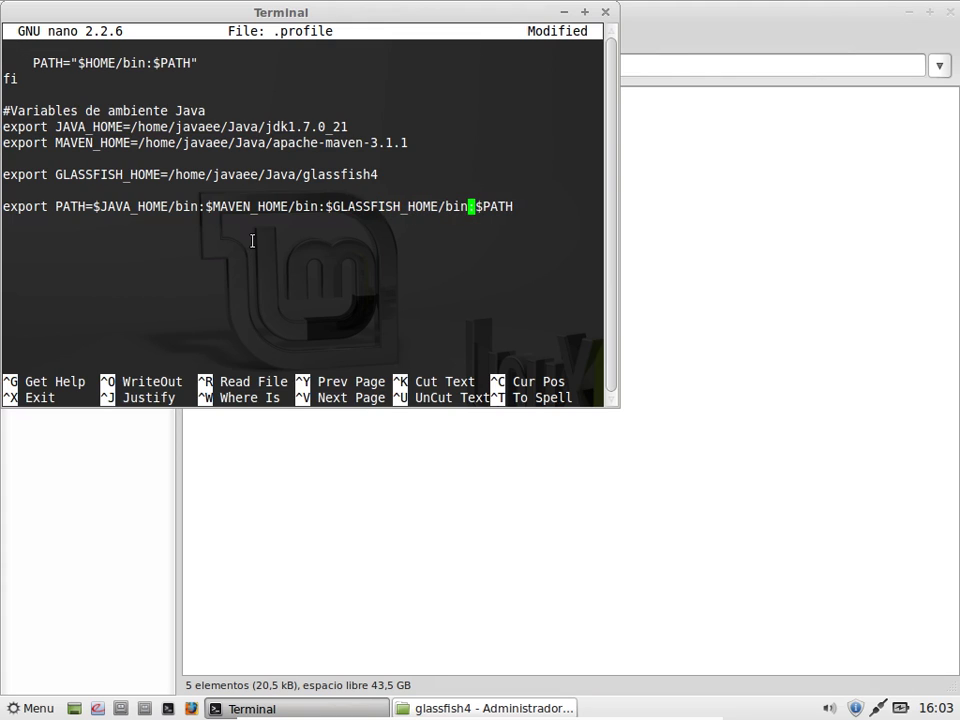
type(":")
key("Right")
key("Right")
key("Right")
key("Right")
key("Right")
key("Return")
key("Up")
key("Up")
key("Return")
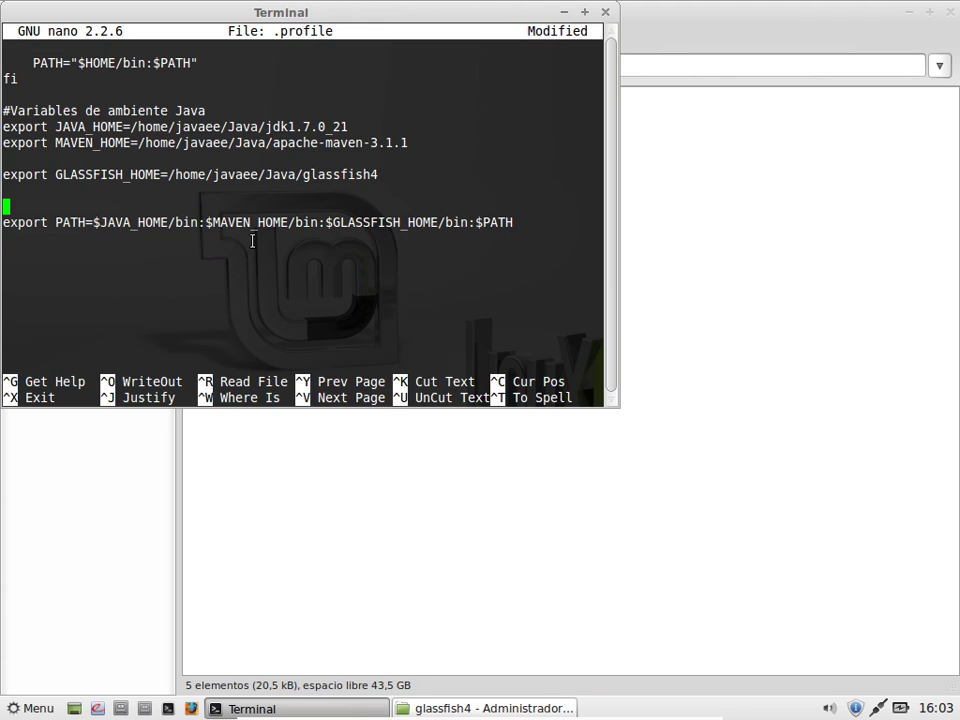
type("export")
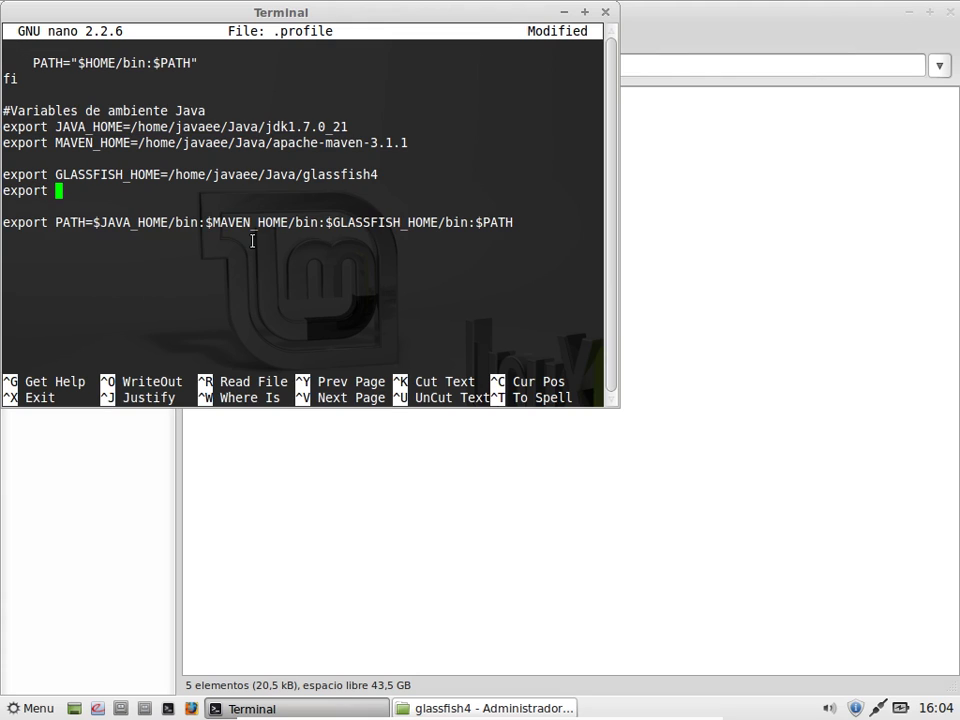
type(" ORACLE_HOME")
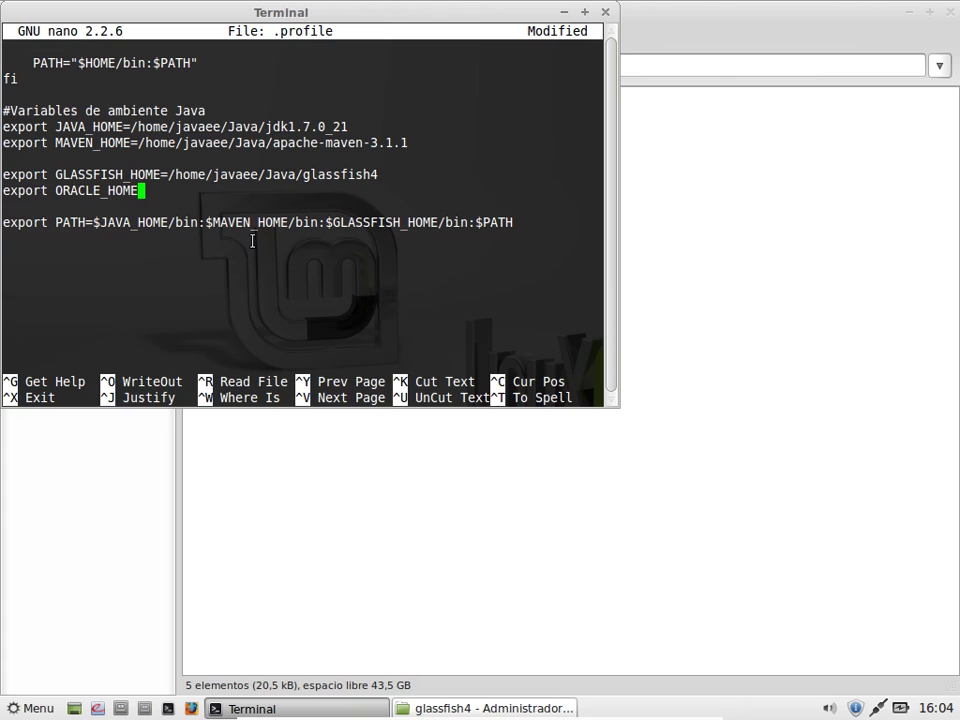
type("=")
Step: Copy the oc4j_extended_101350 folder's full path in Thunar and bring the nano terminal back
left_click(680, 370)
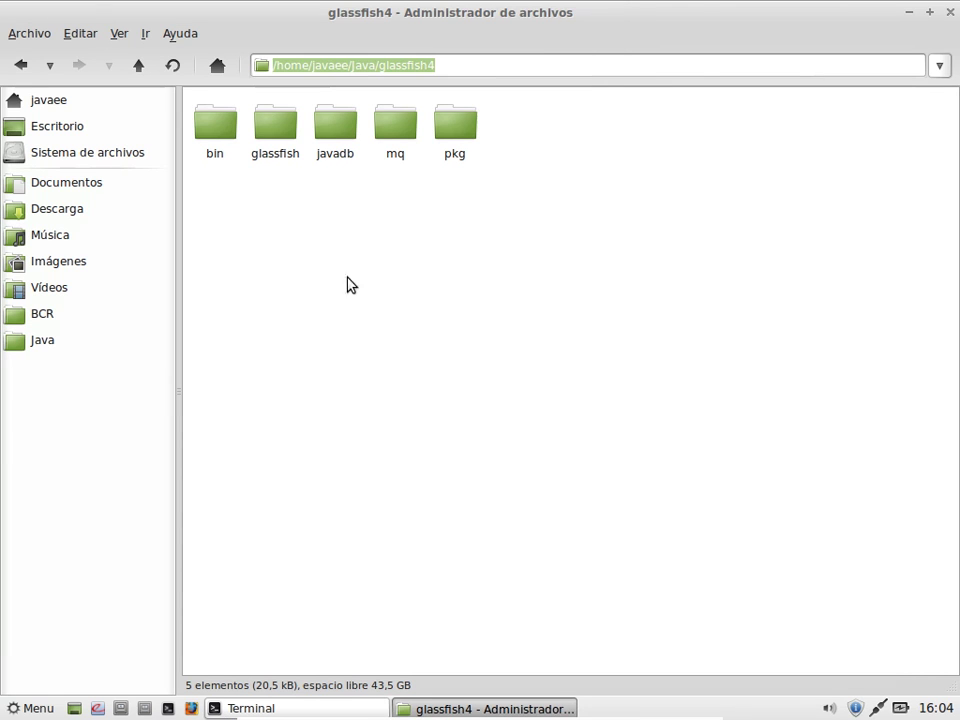
left_click(136, 72)
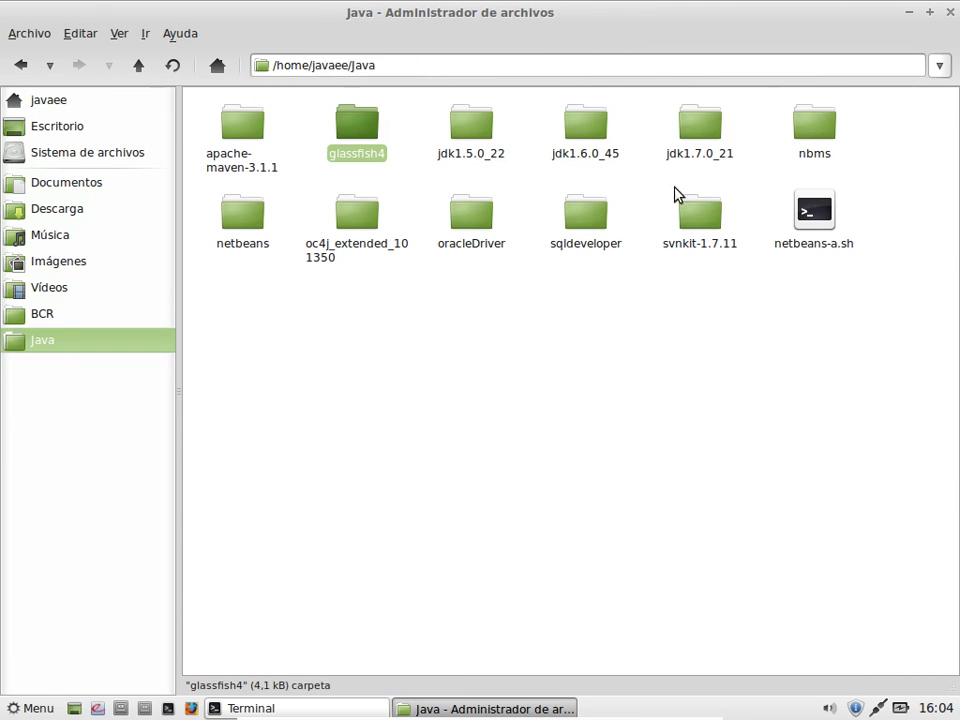
double_click(360, 222)
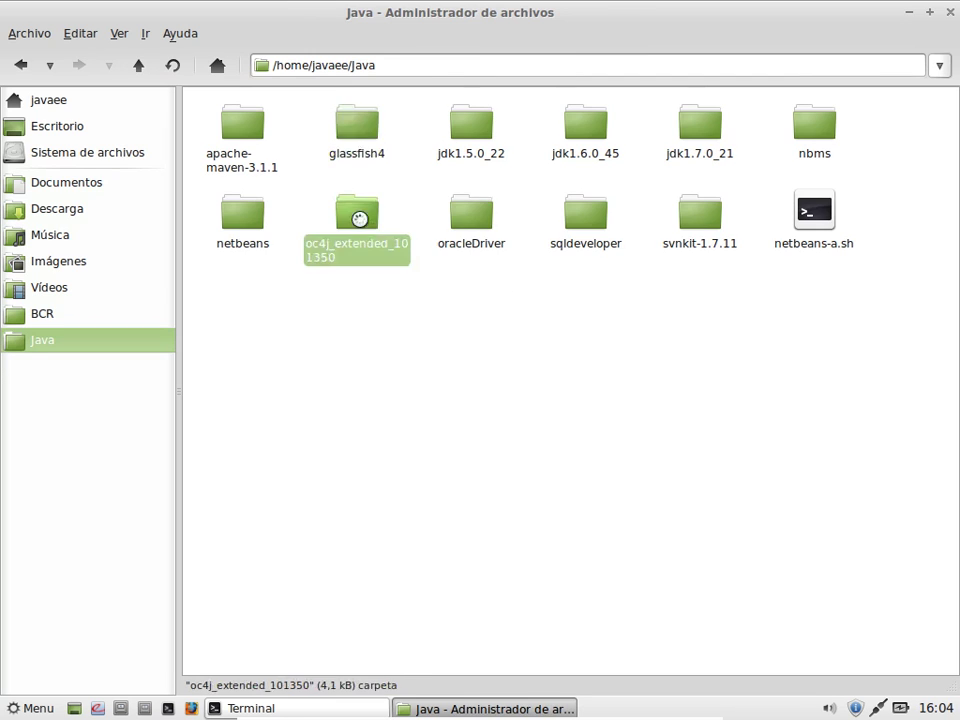
left_click(540, 68)
key("ctrl+a")
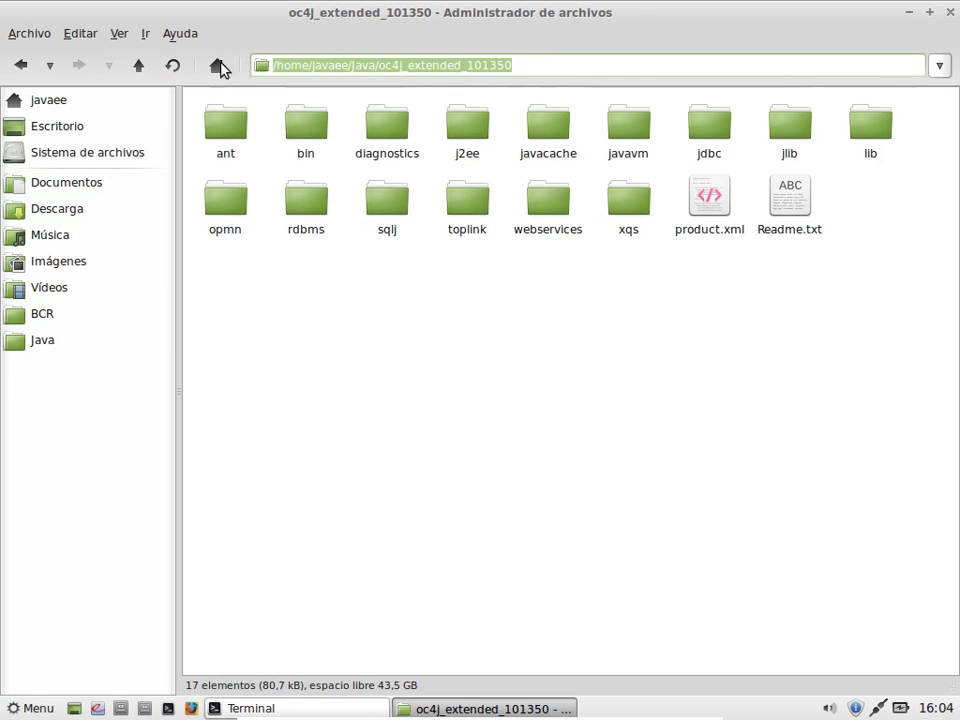
right_click(401, 72)
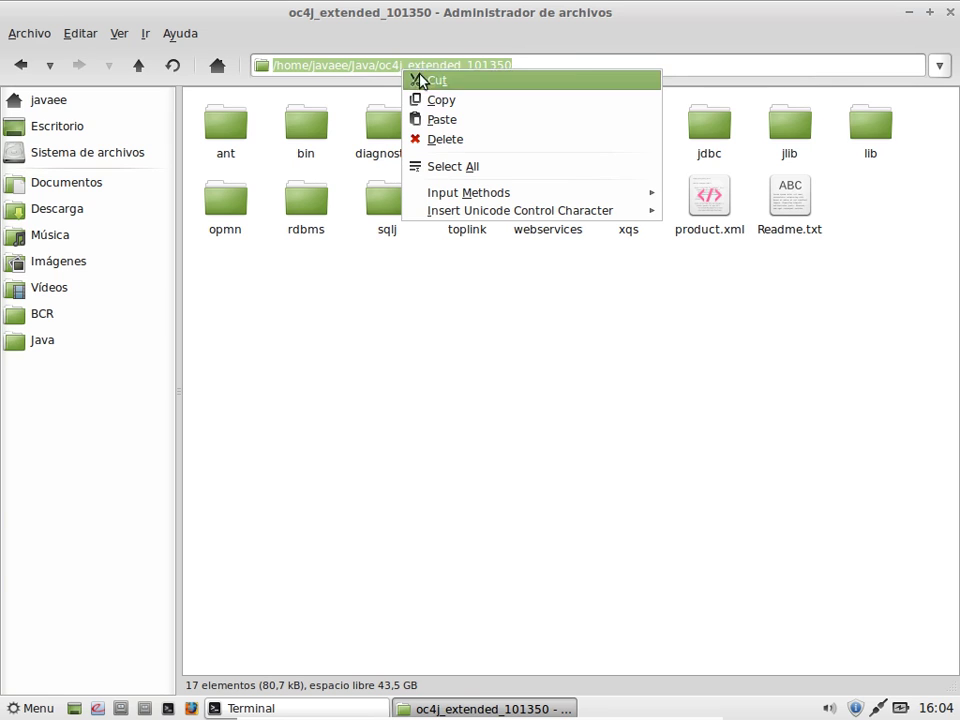
left_click(424, 99)
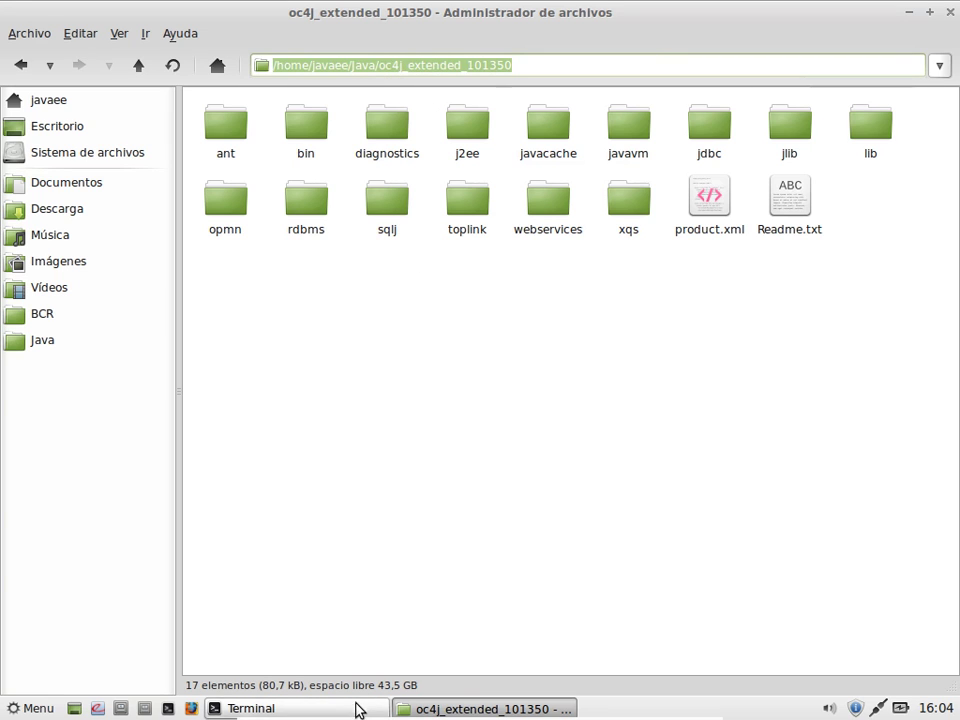
left_click(358, 707)
left_click_drag(430, 12, 607, 102)
Step: Paste the oc4j_extended_101350 path into ORACLE_HOME, add 'export PATH=$ORACLE_HOME/bin:$PATH', and press Ctrl+X
right_click(381, 288)
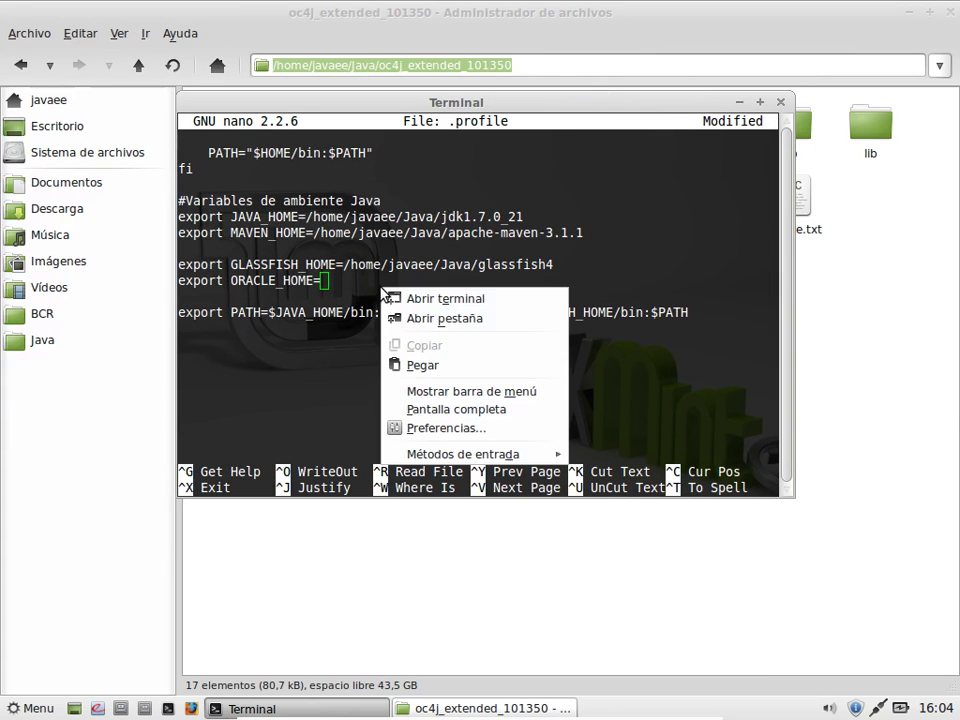
left_click(405, 364)
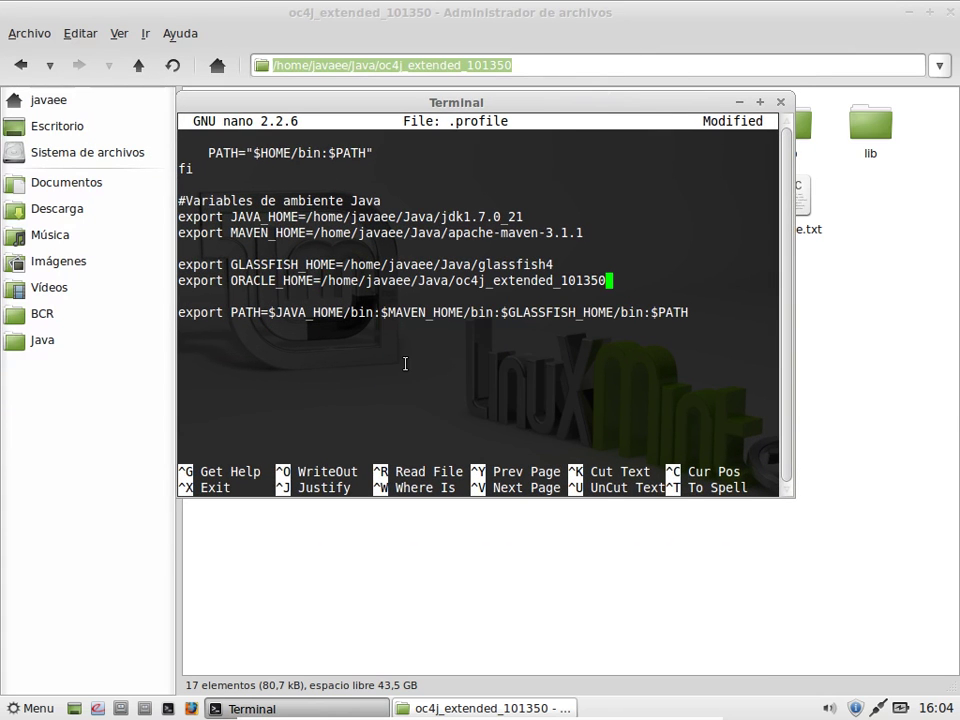
key("Down")
key("Down")
key("End")
key("Return")
type("export PA")
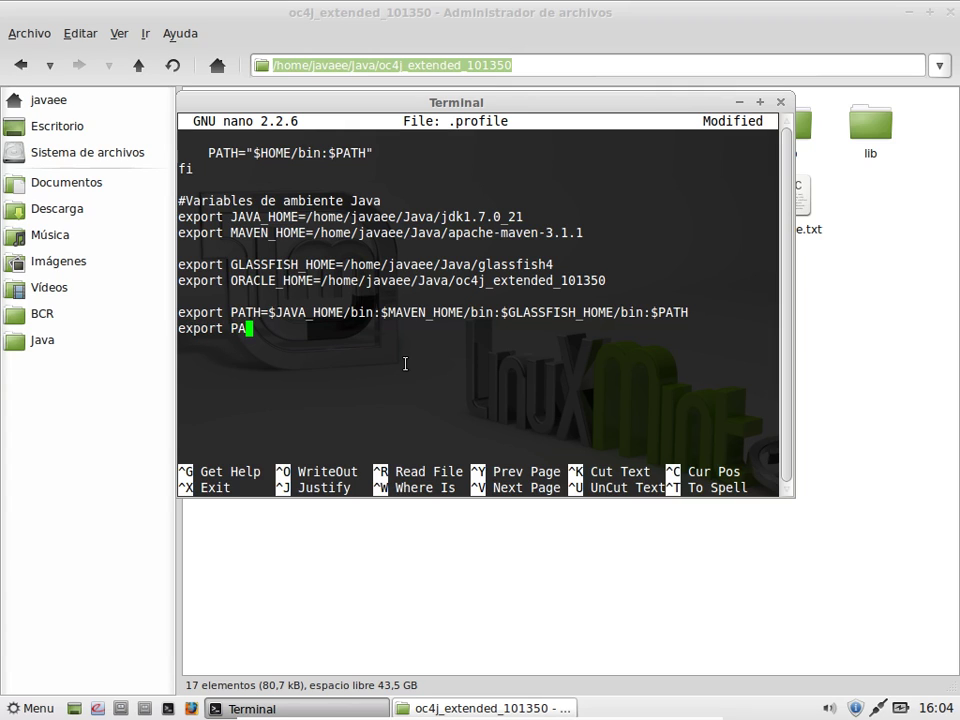
type("TH=$ORACLE_HOME")
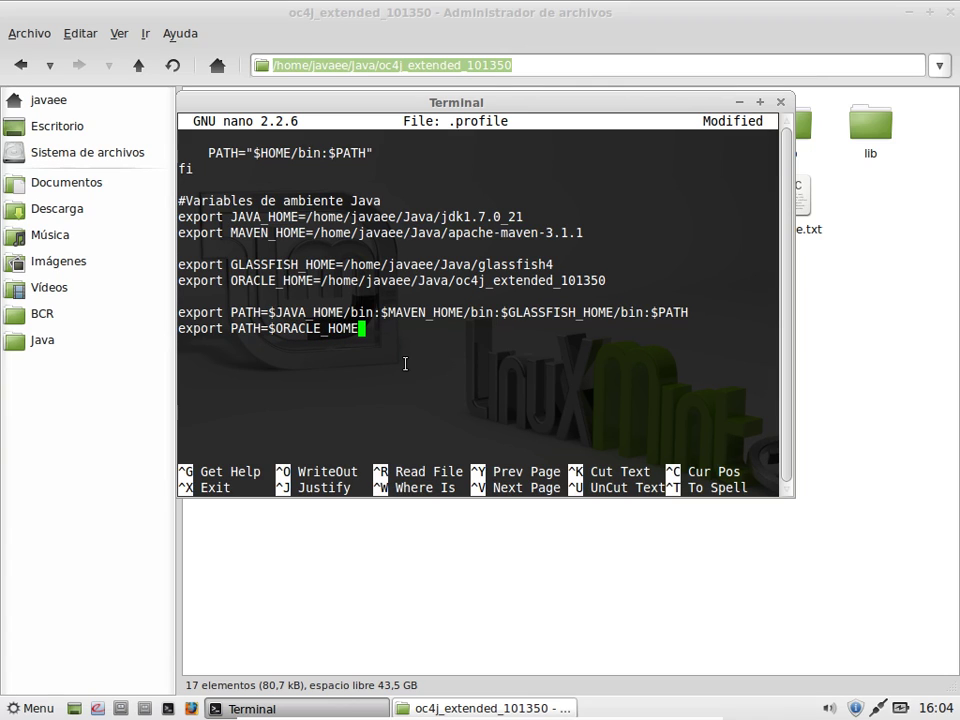
type("/bin:$PATH")
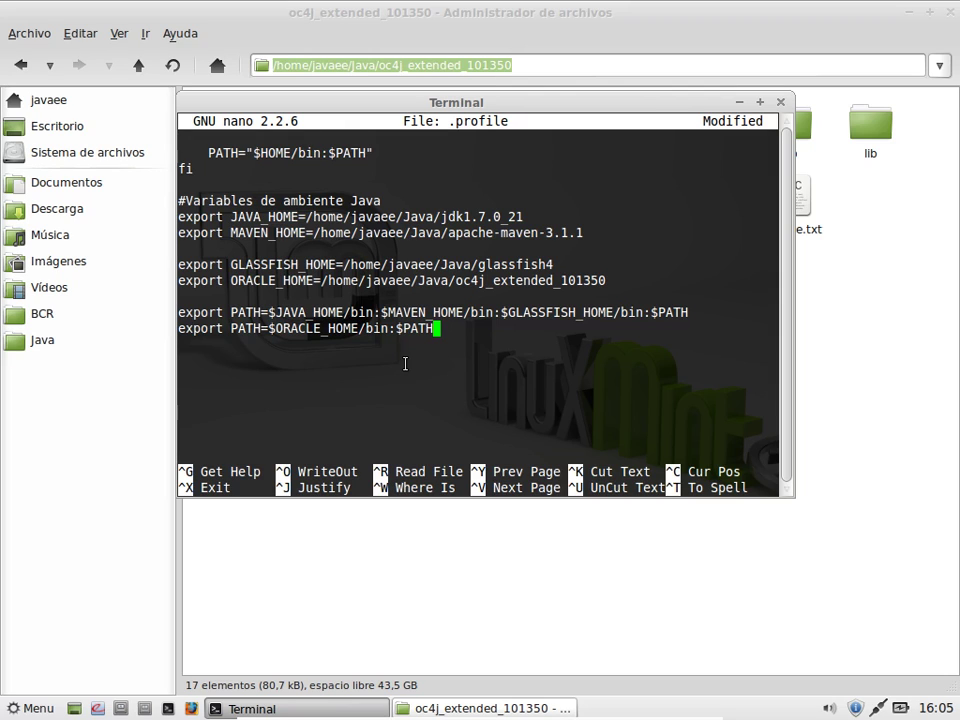
key("ctrl+x")
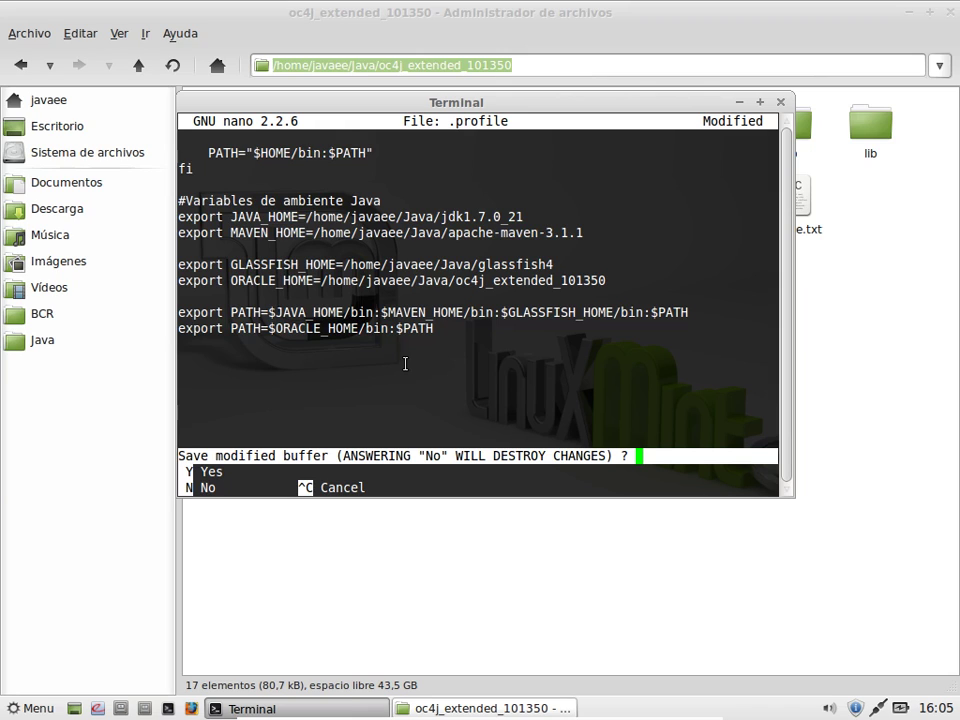
Step: Answer Y and keep the name .profile to write the file and exit nano
key("y")
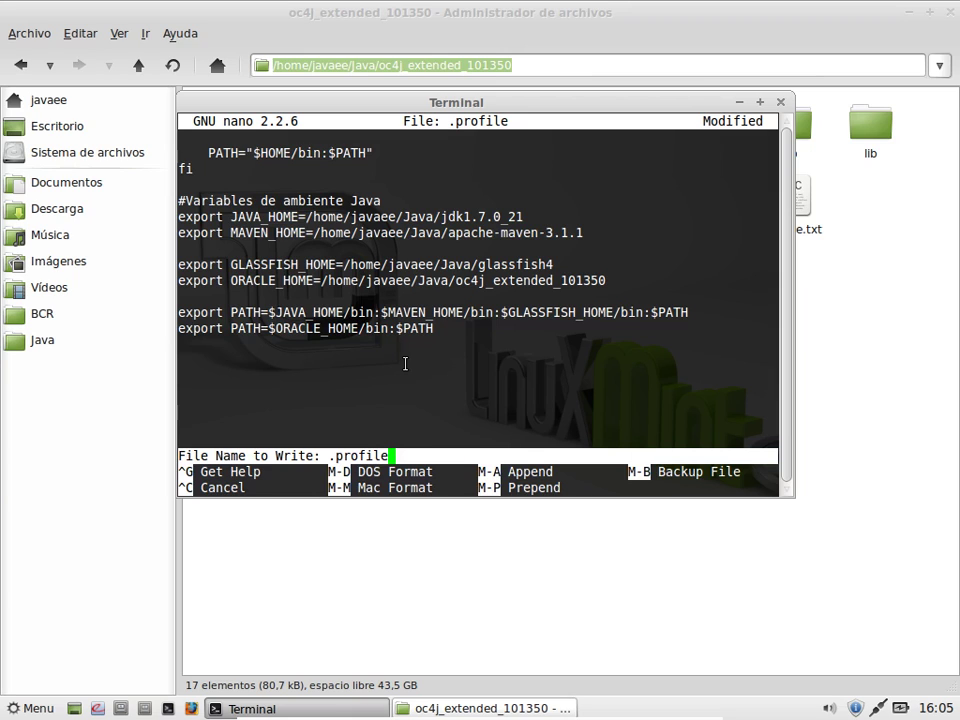
key("Return")
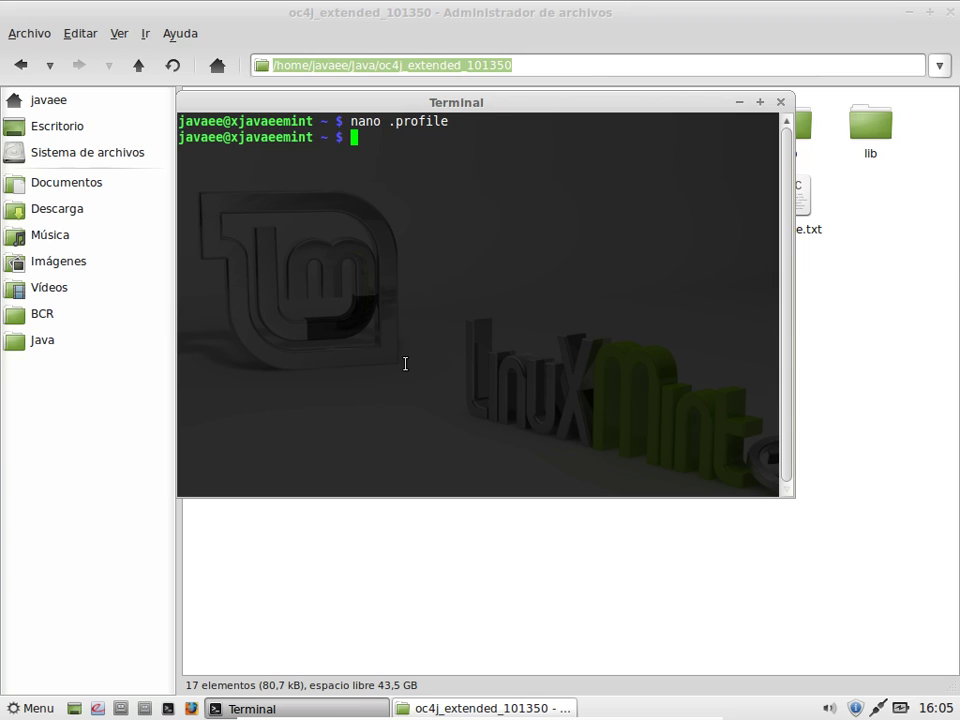
Step: Reload the edited .profile in the current shell with '. ./.profile'
type(". ./.pro")
key("Tab")
key("Return")
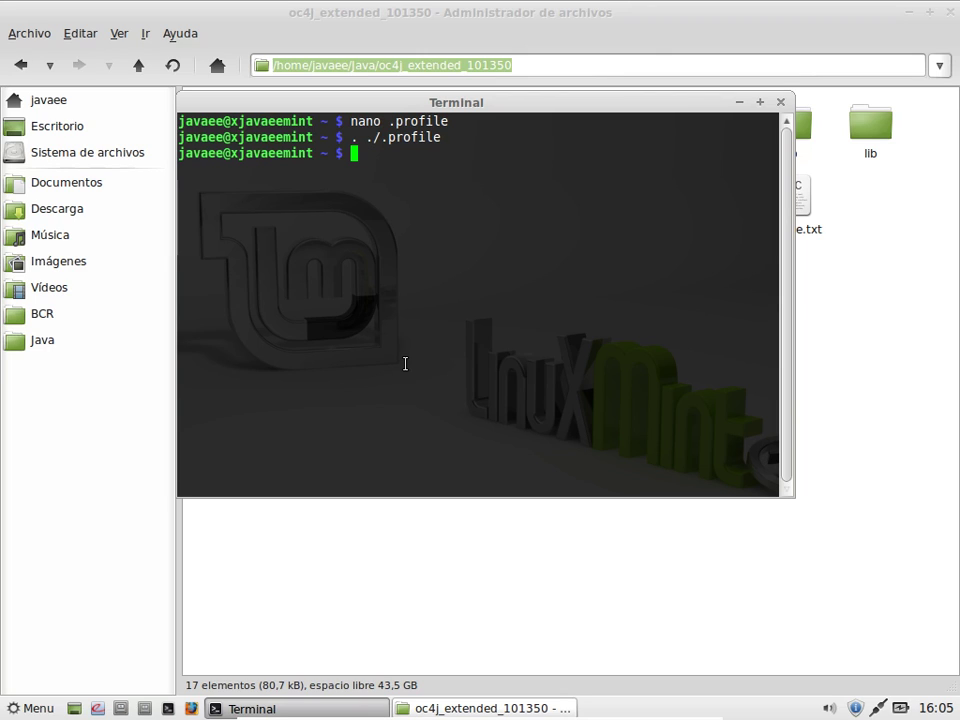
Step: Echo $JAVA_HOME, $MAVEN_HOME, $ORACLE_HOME and $GLASSFISH_HOME to verify their paths
type("echo $JAVA_HOME")
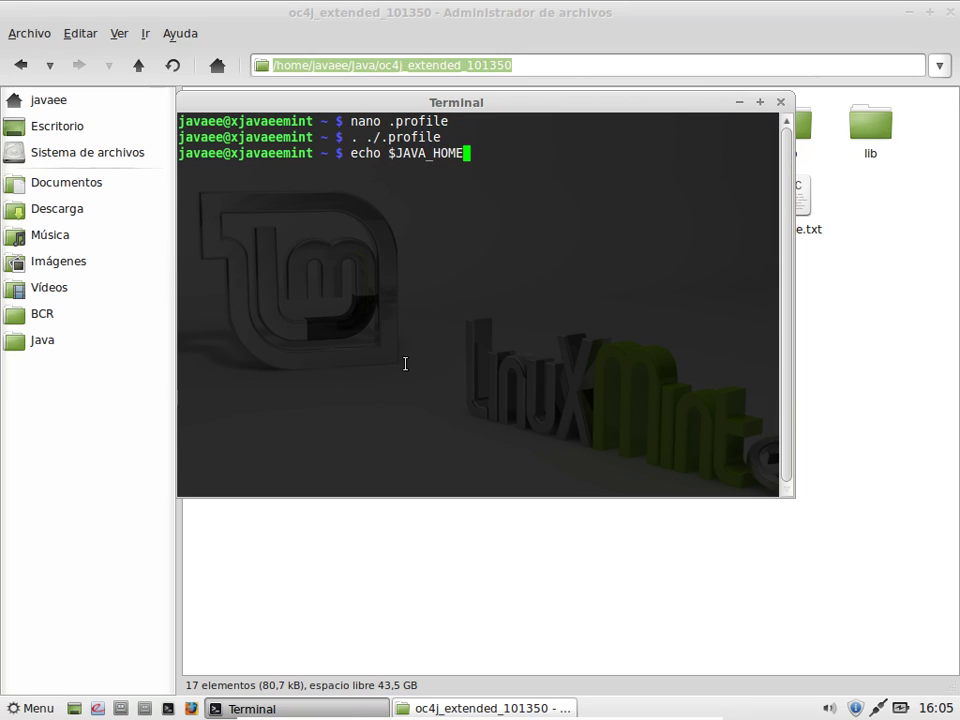
key("Return")
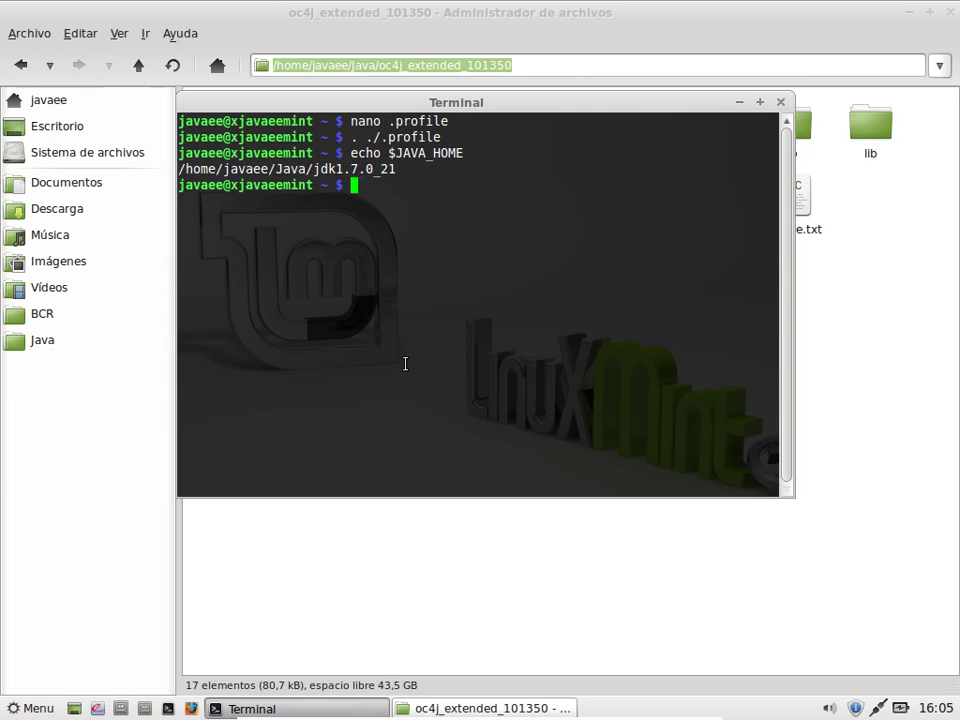
type("echo $MAVEN_HOME")
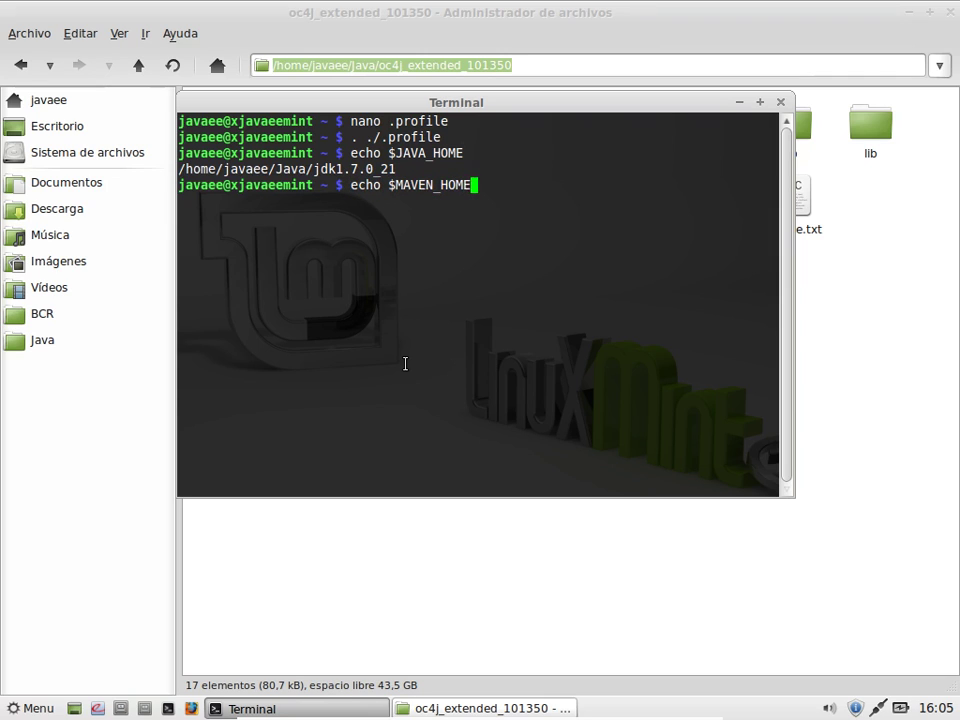
key("Return")
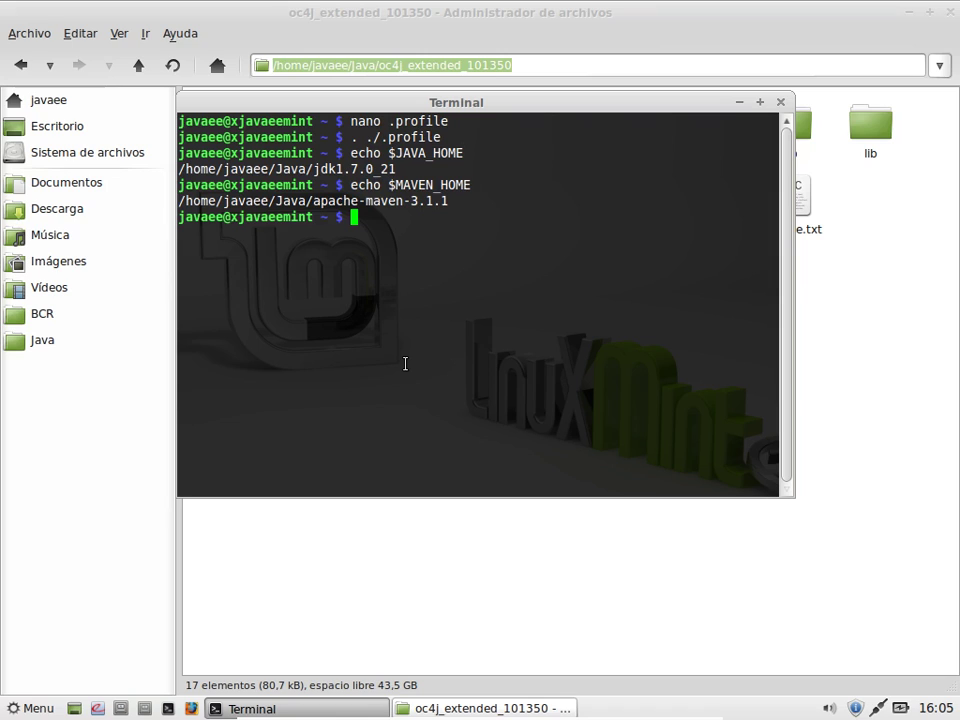
type("echo ")
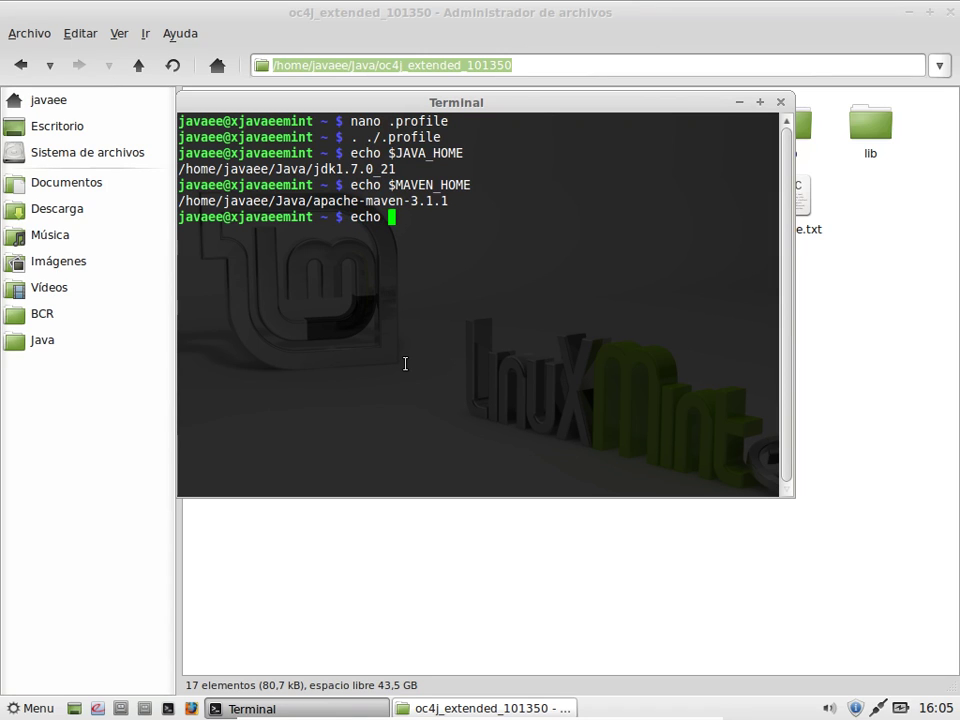
type("$ORACLE_")
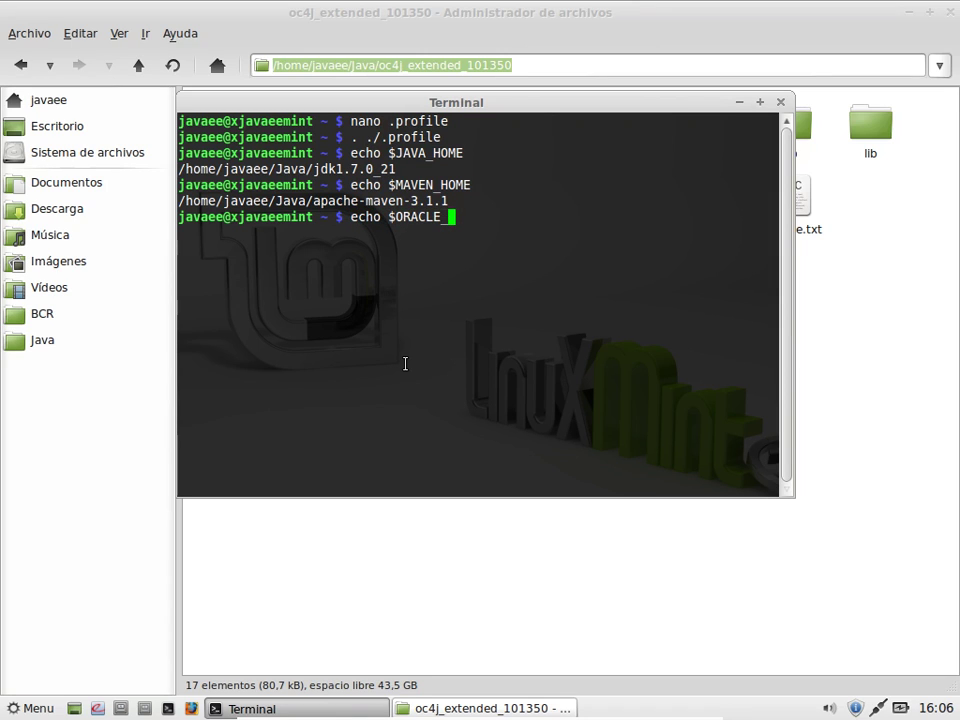
type("HOME")
key("Return")
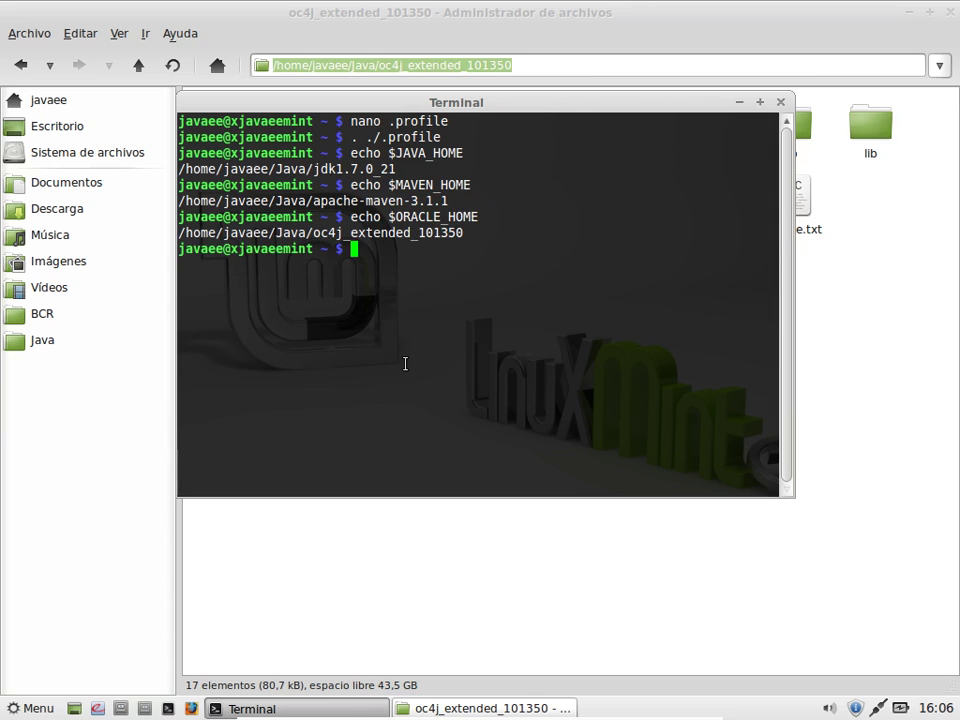
type("echo $GLASS")
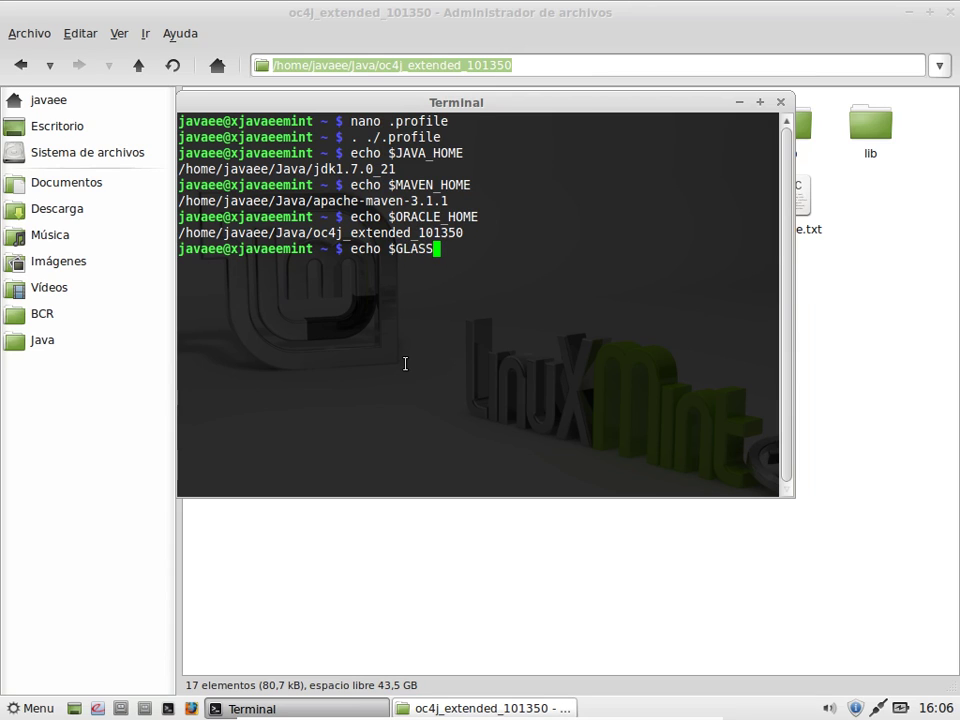
type("FISH_HOME")
key("Return")
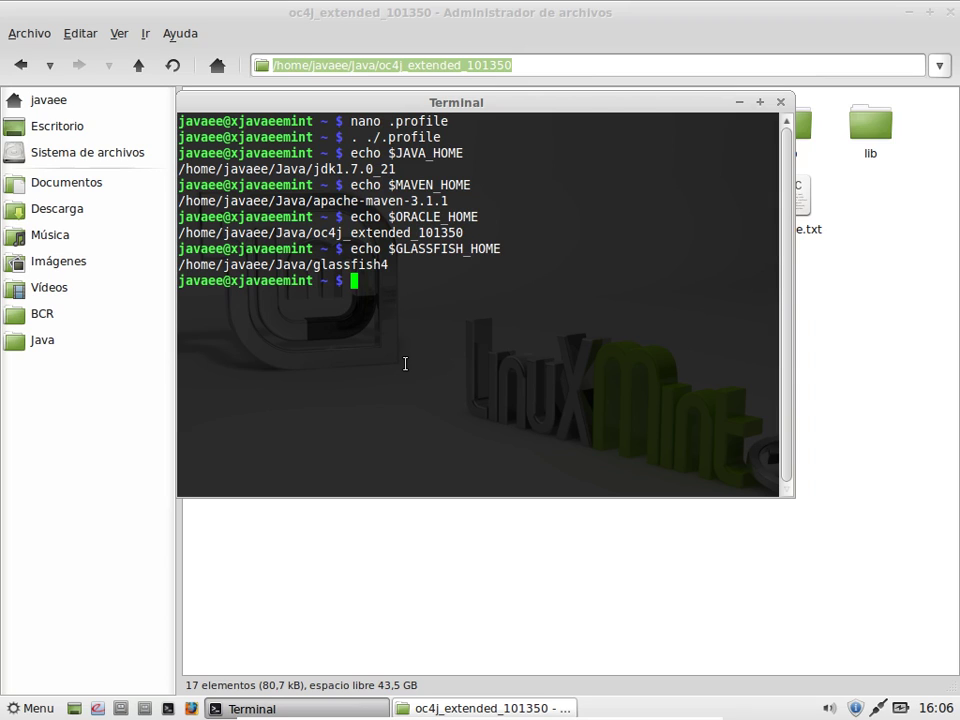
Step: Run 'asadmin start-domain domain1' and open a second terminal tab while it starts
type("asadmin star")
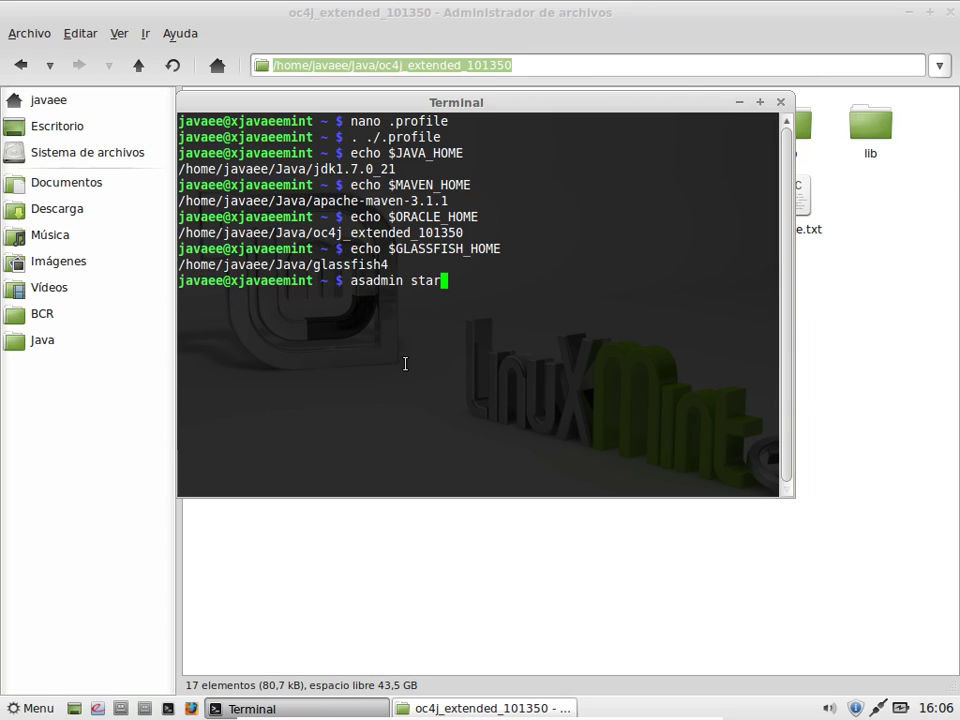
type("t-domain")
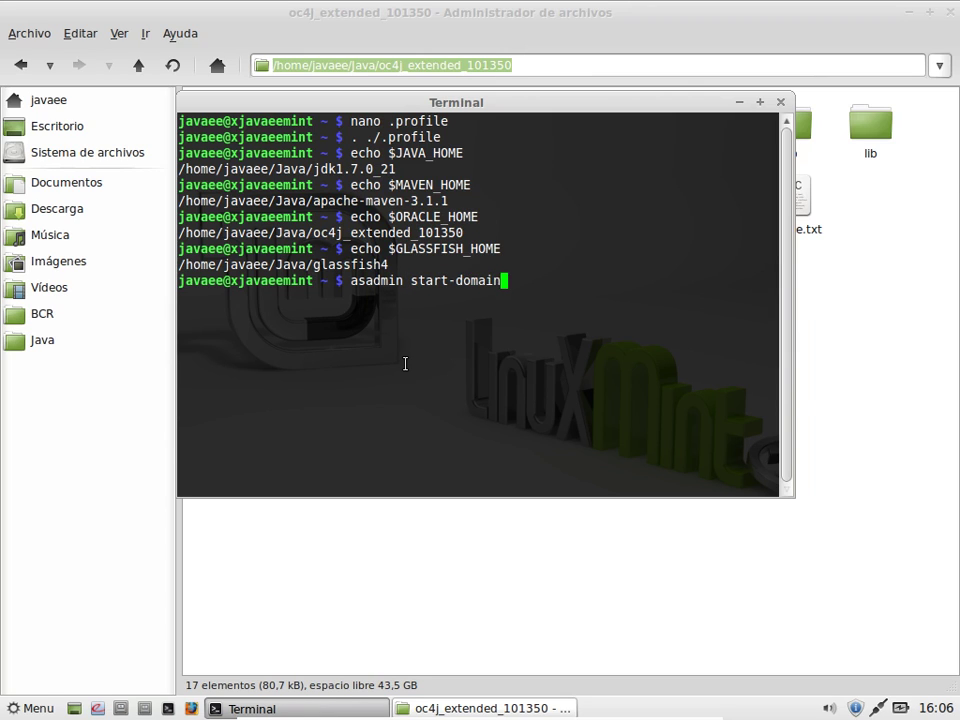
type(" domain1")
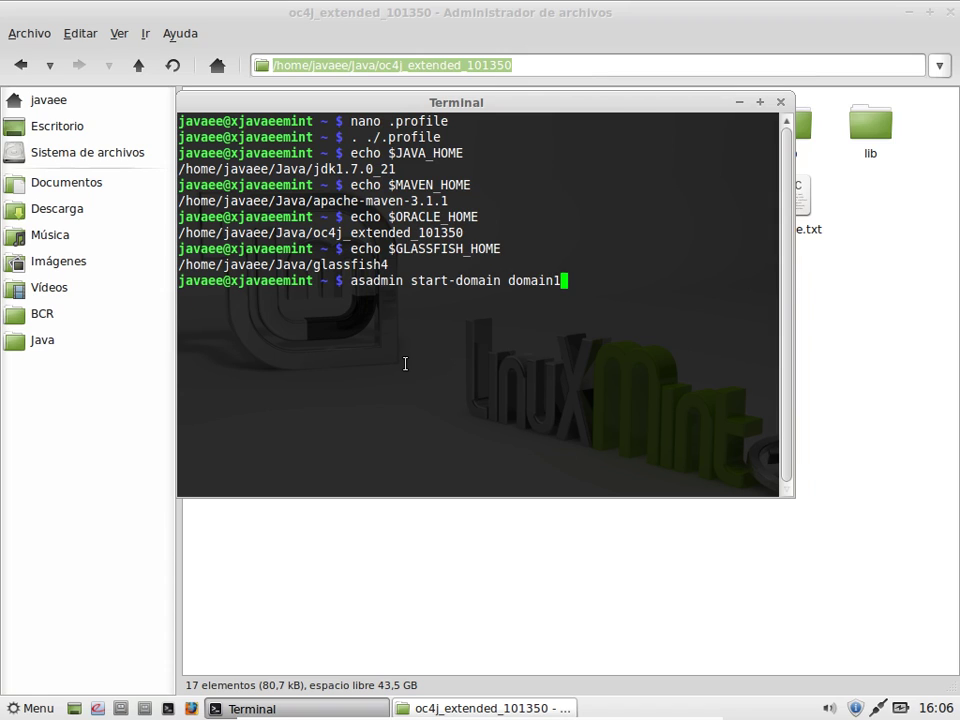
key("Return")
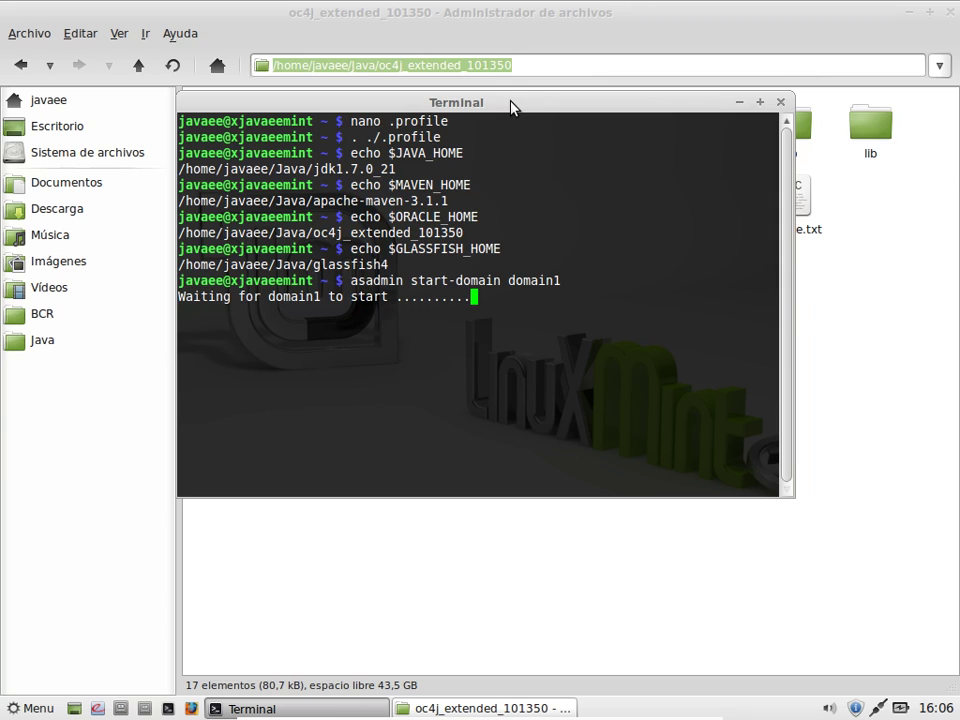
key("ctrl+shift+t")
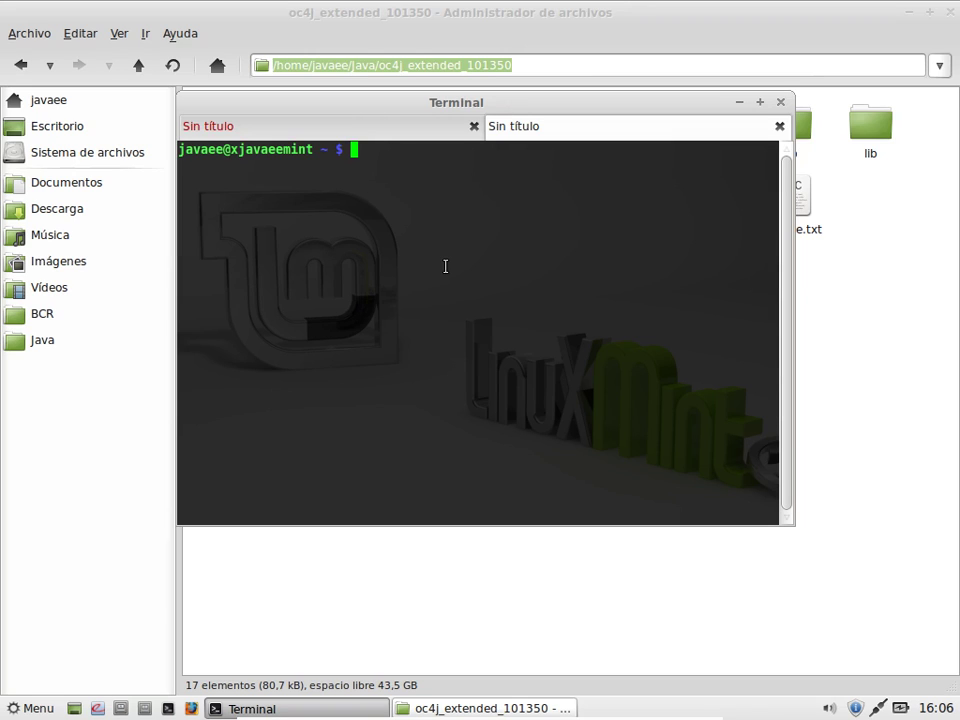
Step: Open .profile in nano in the new tab, after checking the first tab shows domain1 on port 4848
type("nano .pro")
key("Tab")
key("Return")
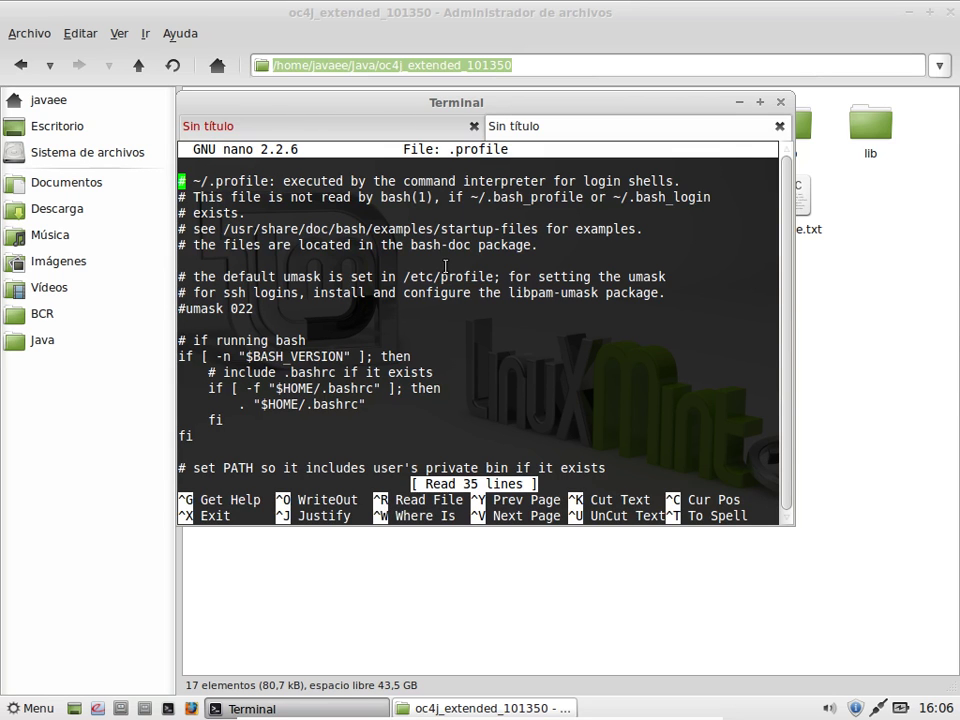
key("Down")
key("Down")
key("Down")
key("Down")
key("Down")
key("Down")
key("Down")
key("Down")
key("Down")
key("Down")
key("Down")
key("Down")
key("Down")
key("Down")
key("Down")
key("Down")
key("Down")
key("Down")
key("Down")
key("Down")
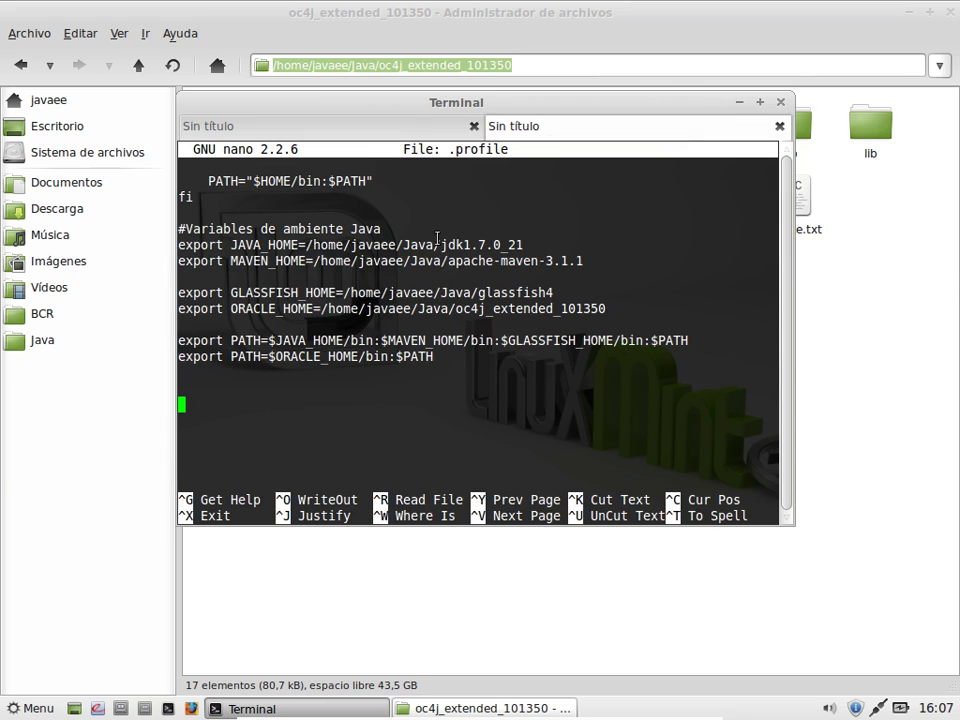
left_click(375, 130)
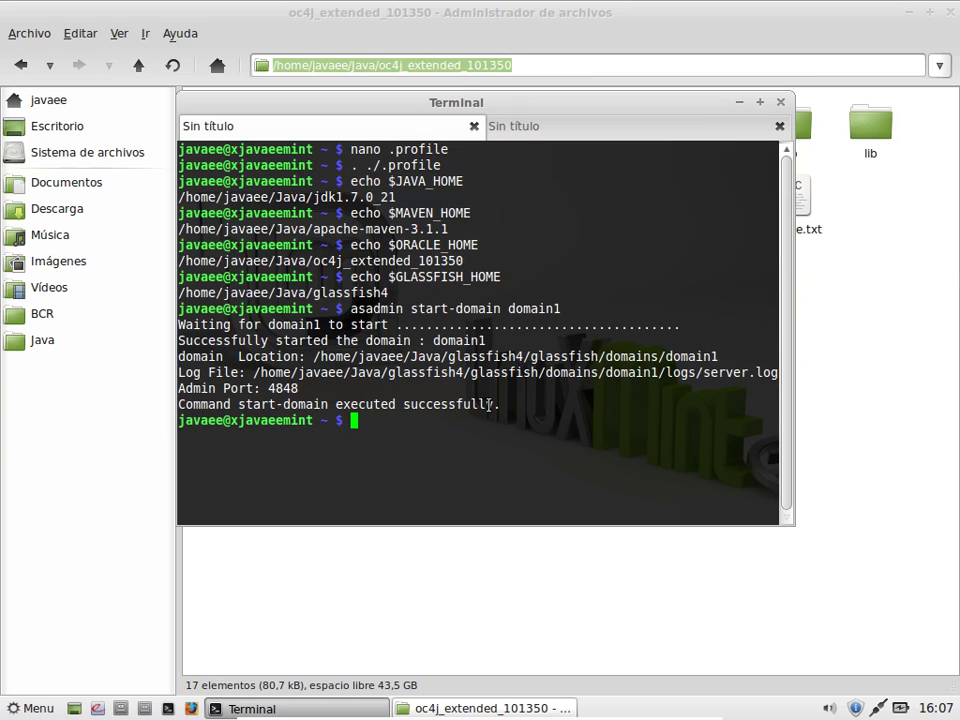
left_click(522, 128)
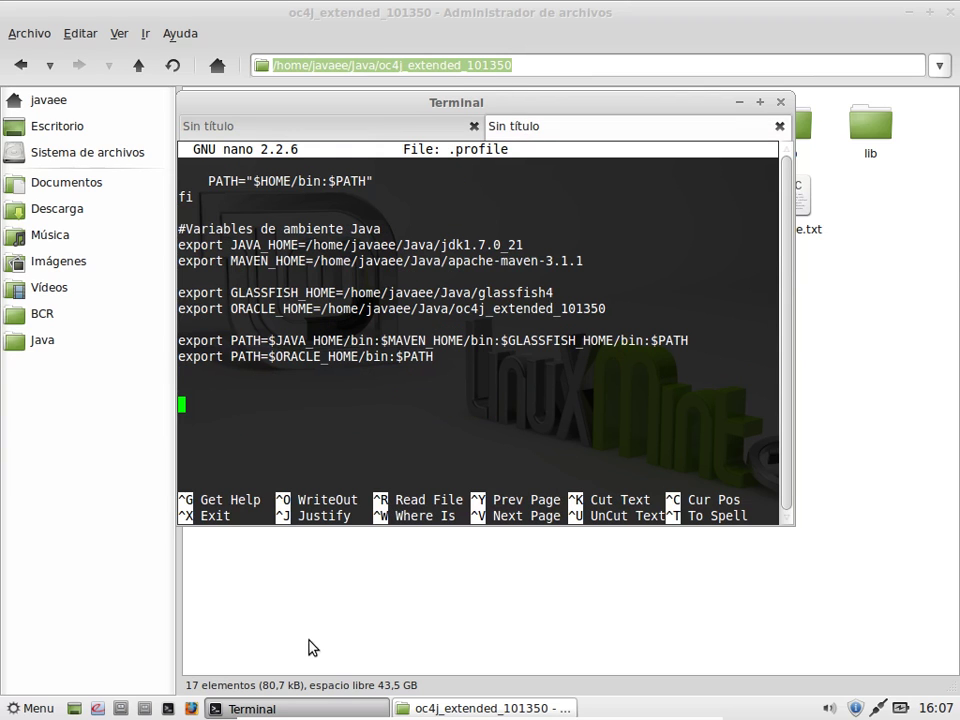
Step: Load the GlassFish admin console at localhost:4848 in Firefox and keep it in front
left_click(192, 708)
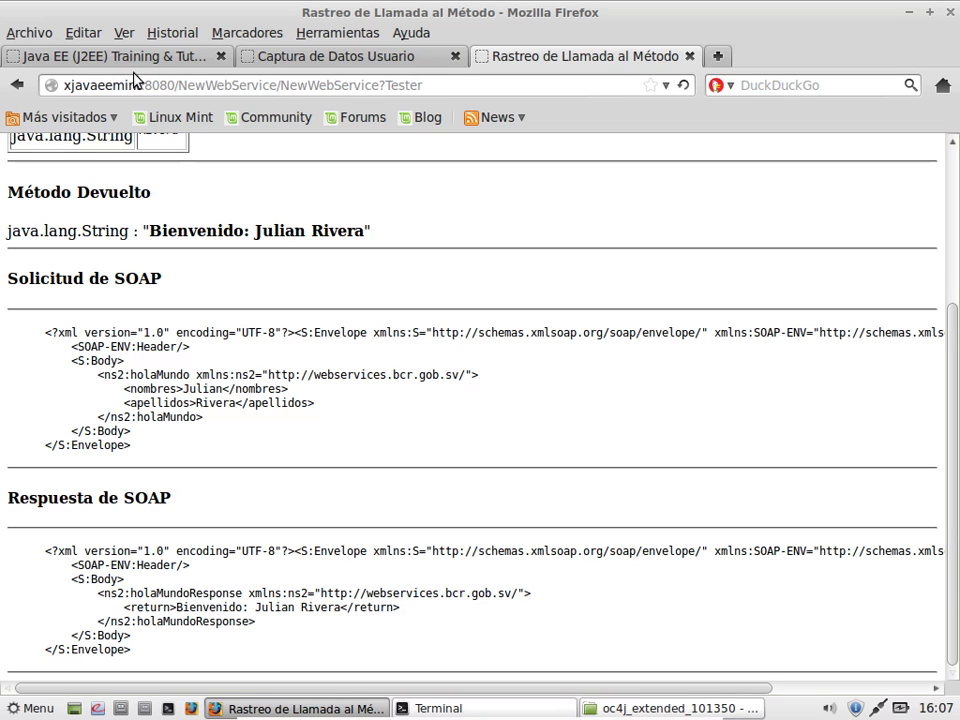
left_click(441, 84)
type("local")
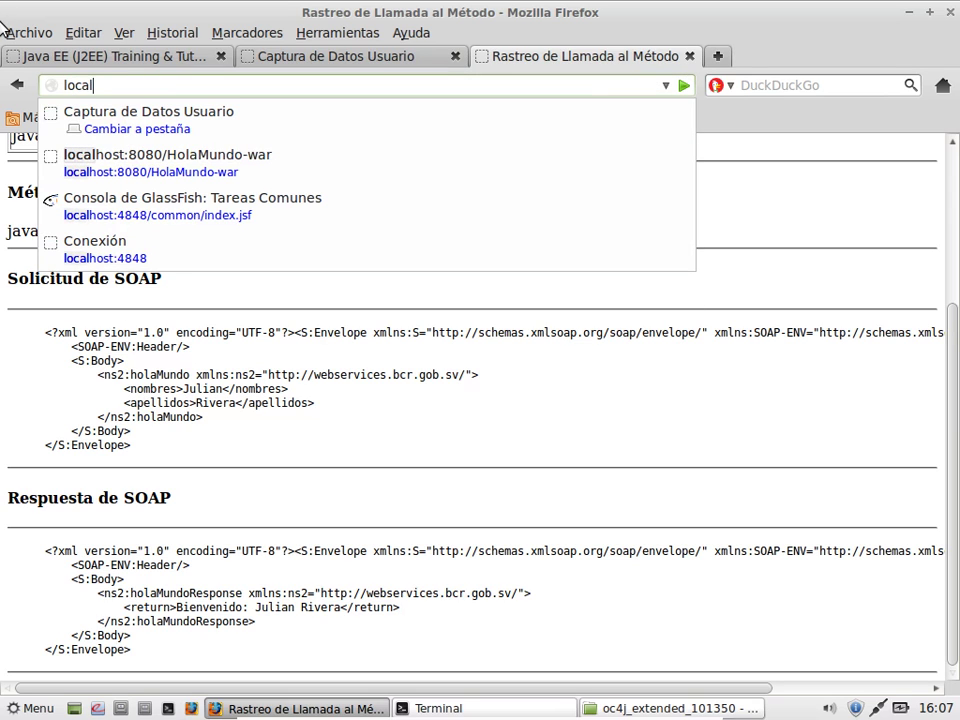
type("host:")
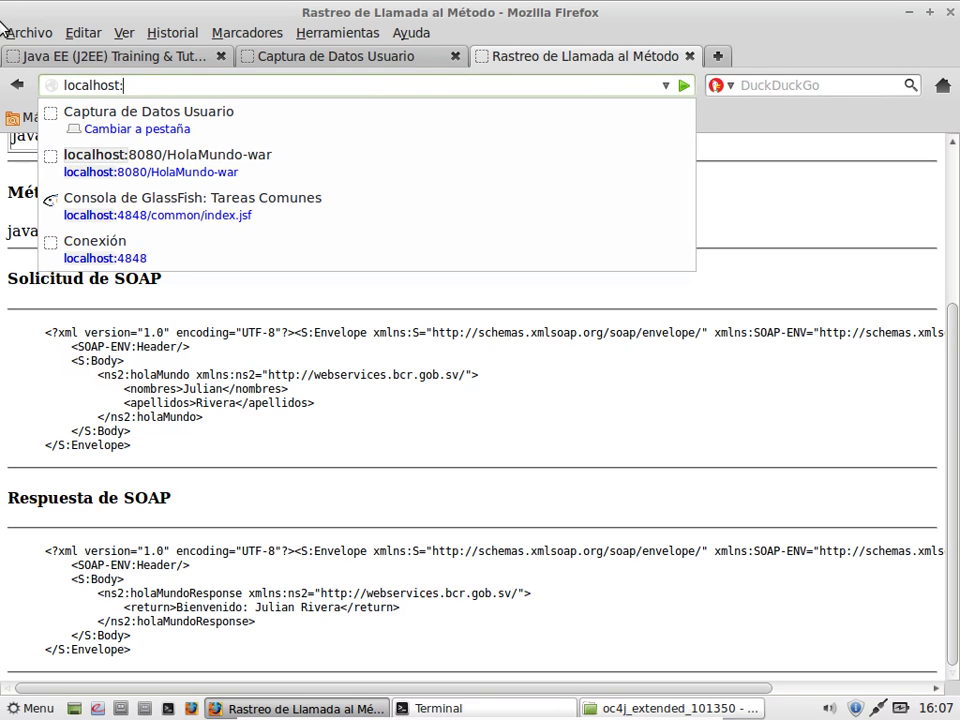
type("4848")
key("Return")
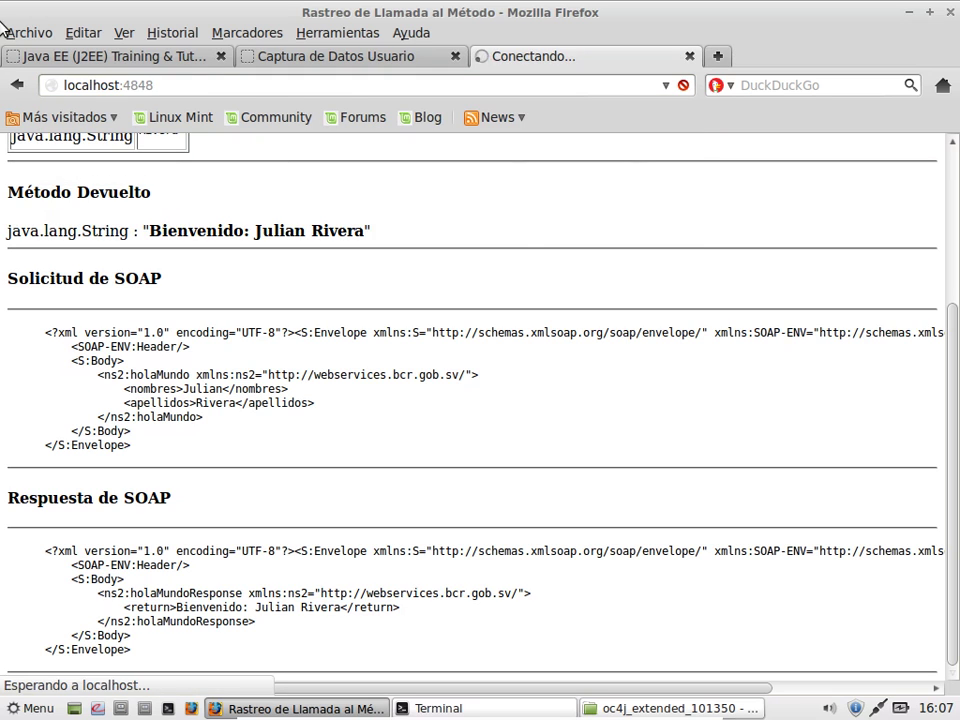
left_click(424, 707)
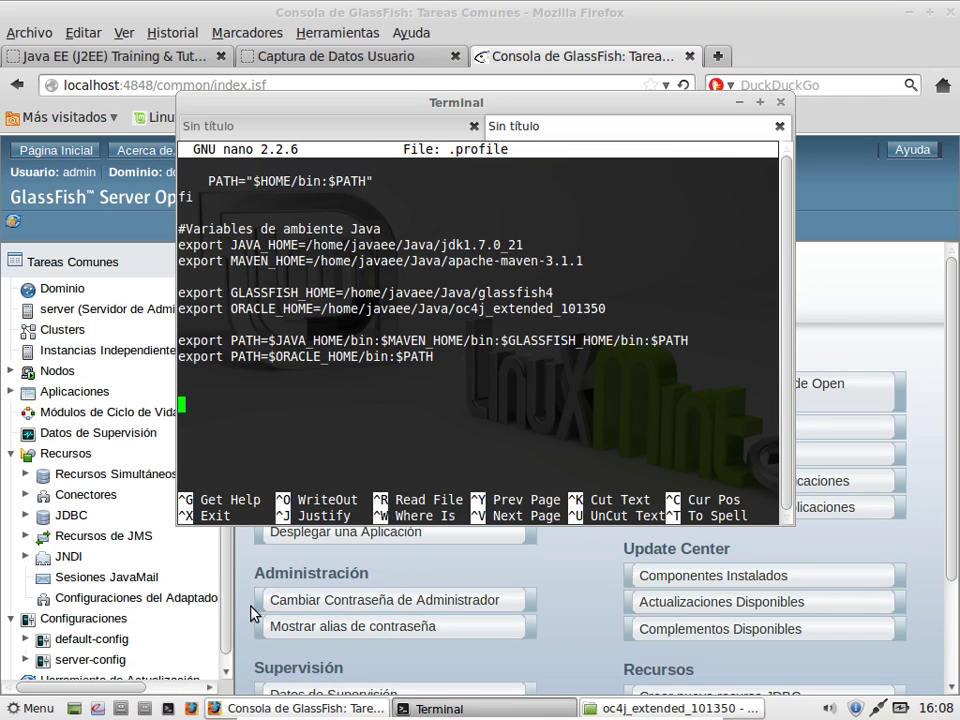
left_click(228, 640)
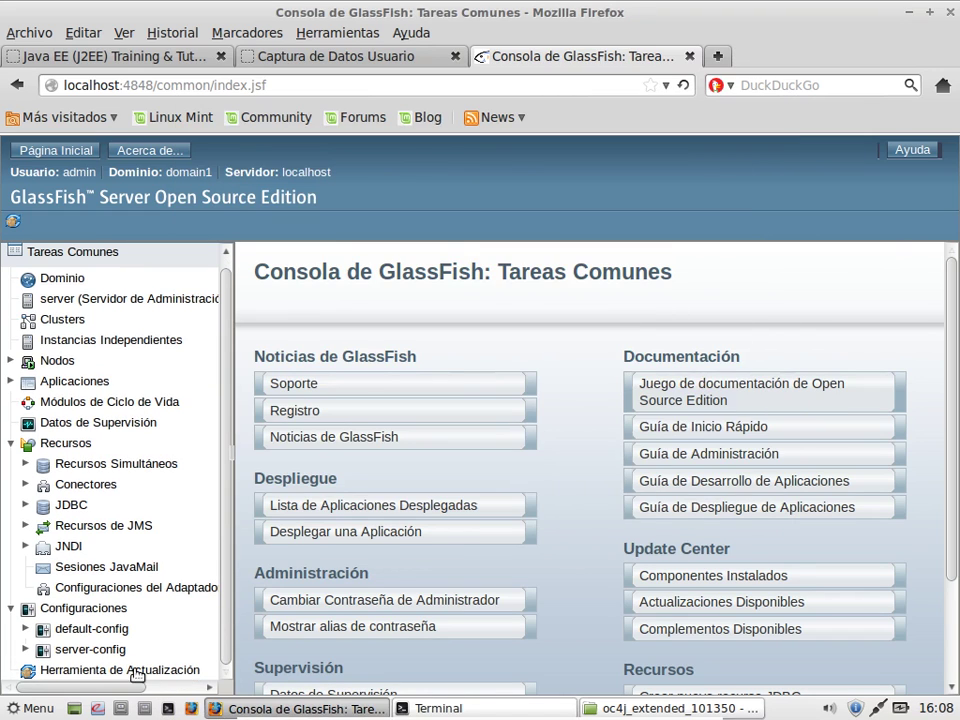
Step: Review the earlier start-domain command in the terminal, then reopen the server-config page in the console
left_click(90, 649)
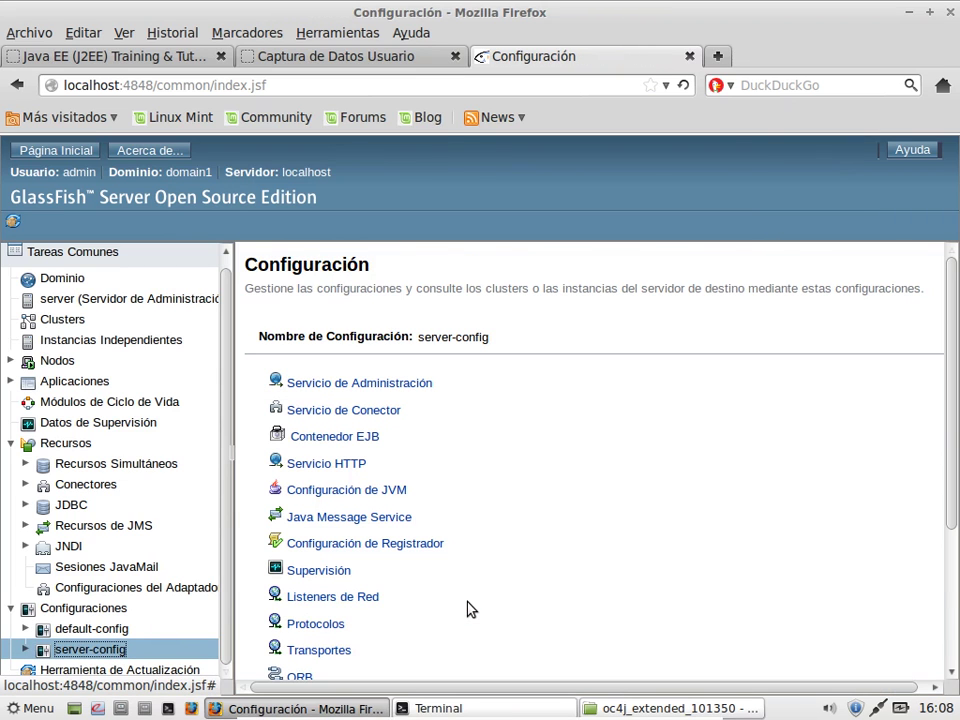
left_click(428, 706)
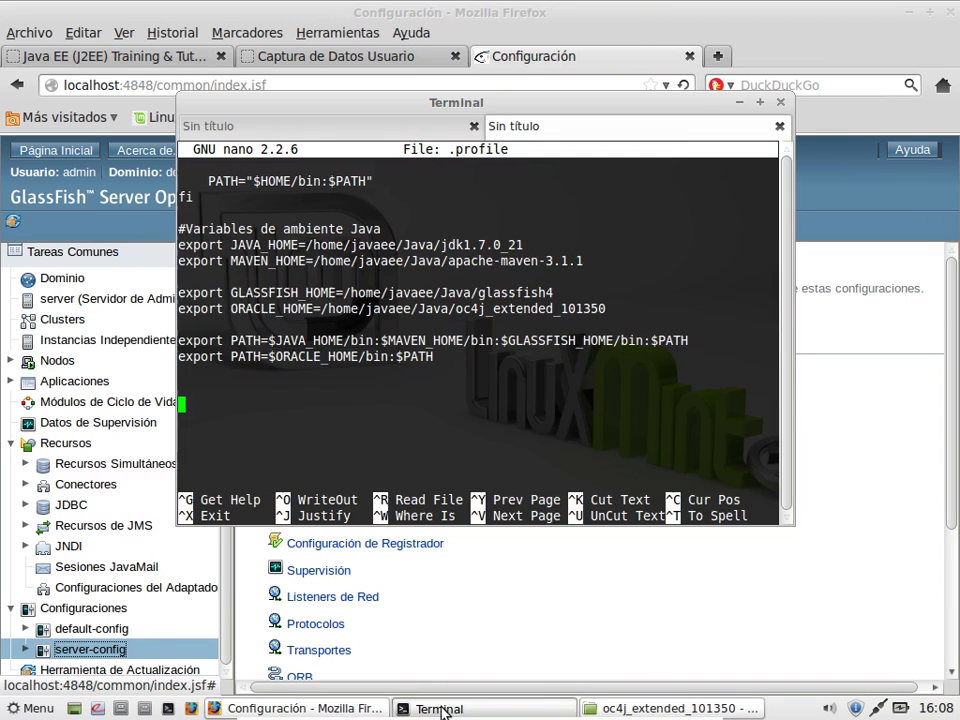
left_click(404, 128)
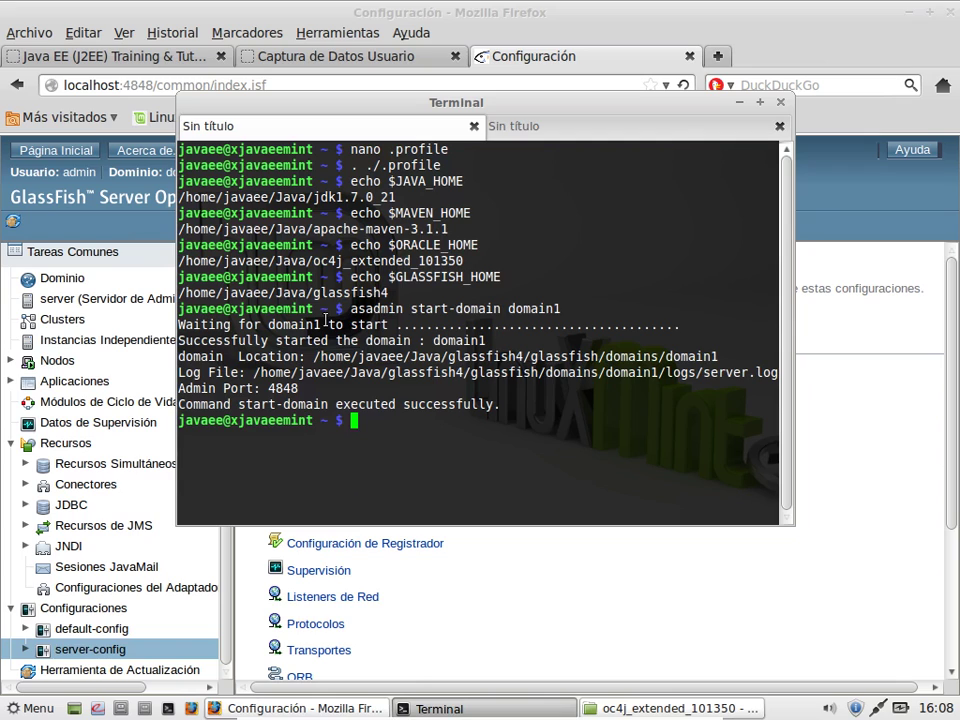
left_click_drag(352, 308, 565, 308)
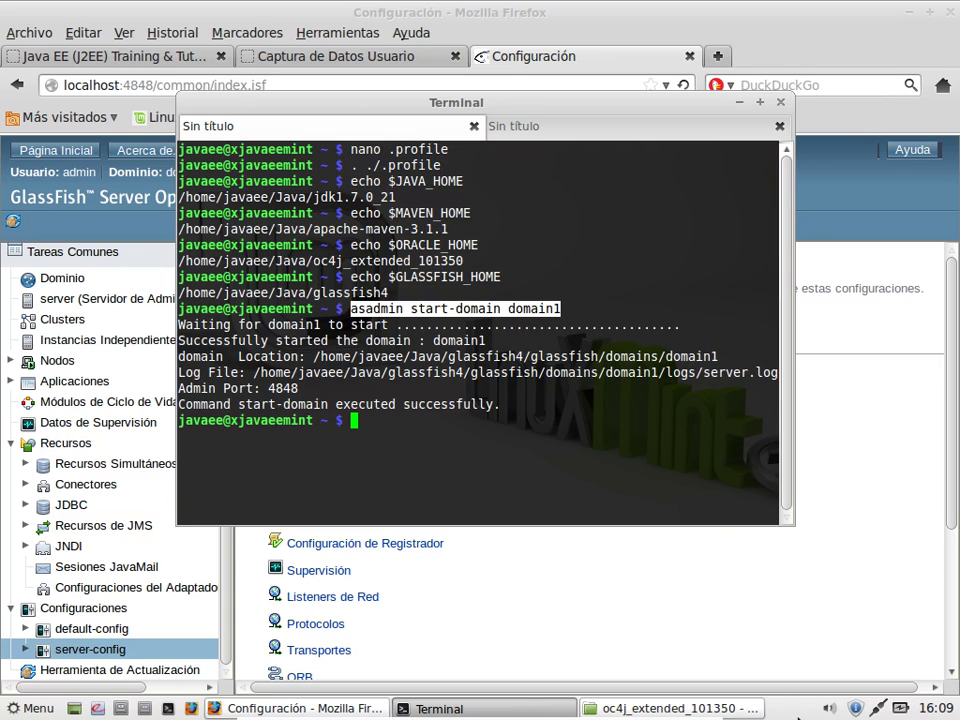
left_click(648, 609)
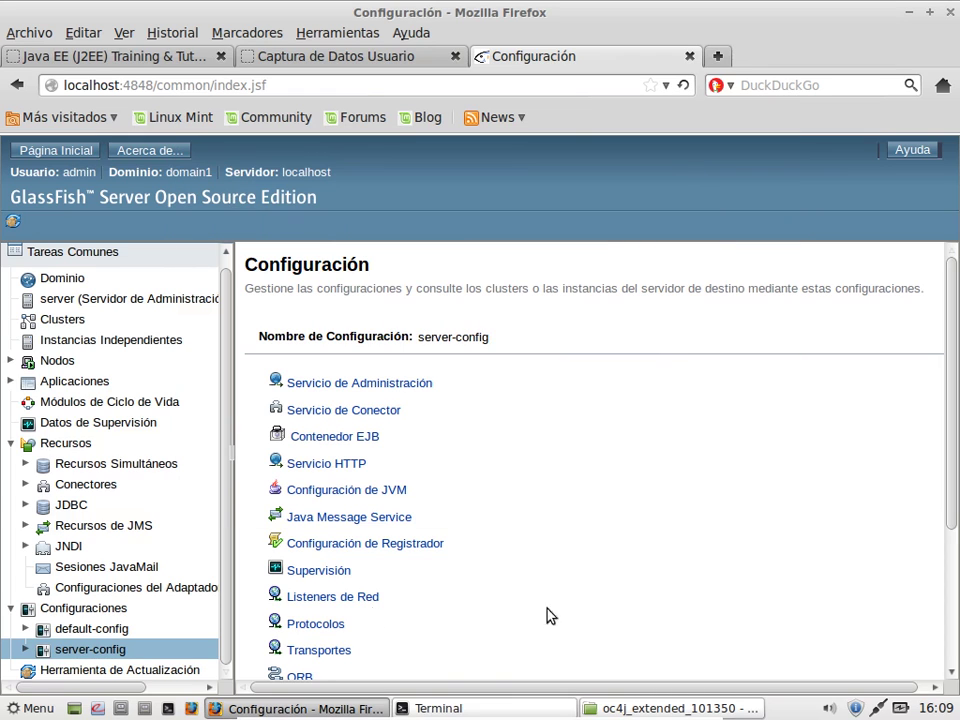
left_click(116, 651)
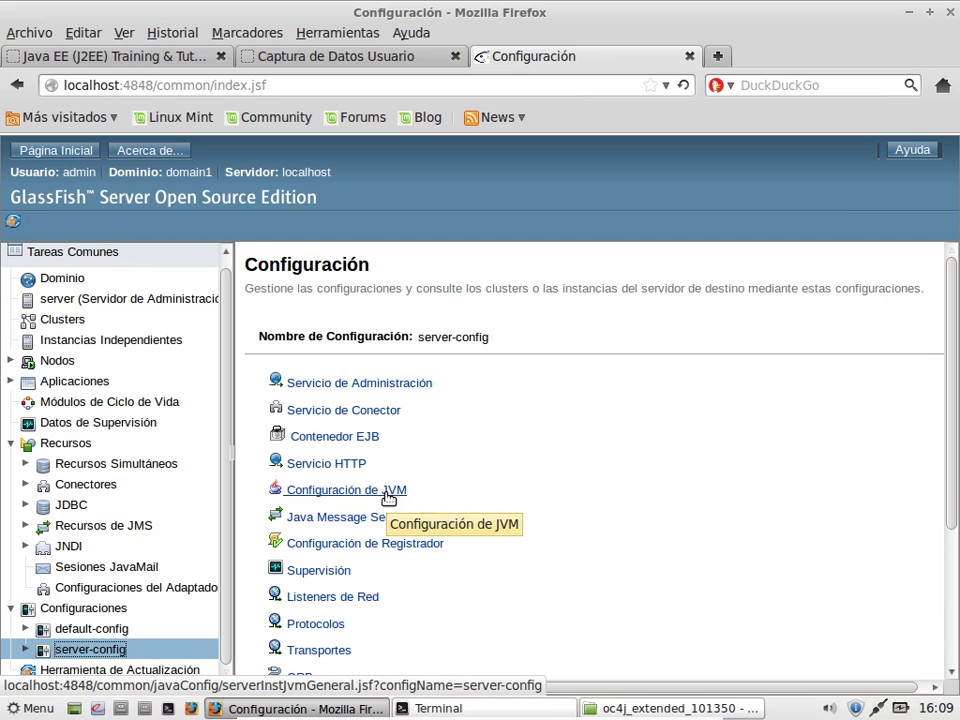
Step: In server-config's JVM options, change the -client option to -server
left_click(388, 496)
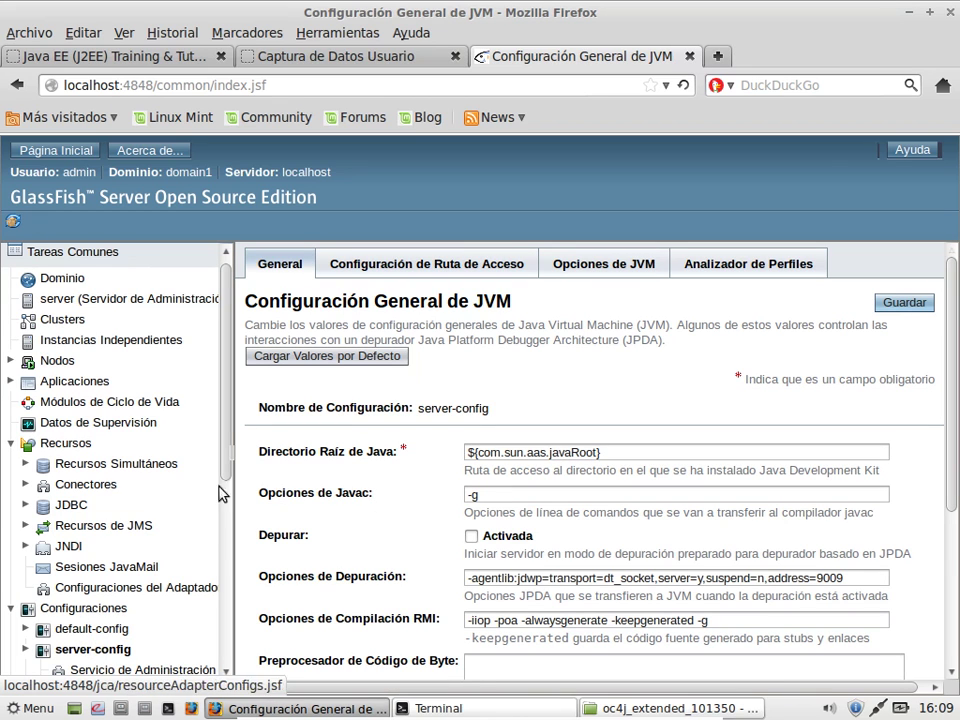
scroll(103, 635, "down", 2)
scroll(100, 635, "down", 3)
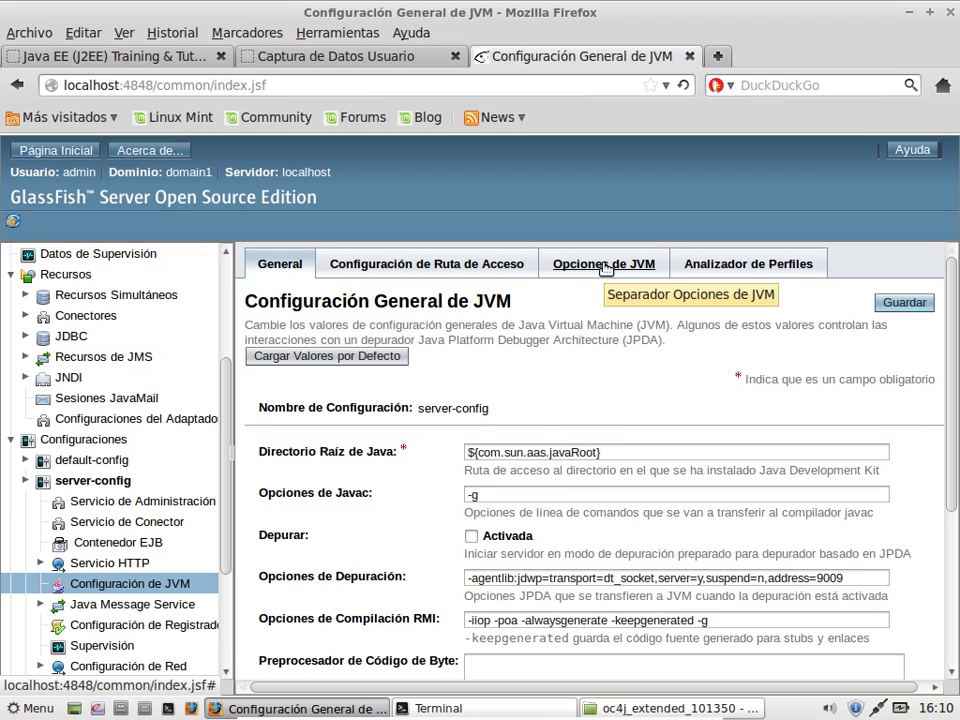
left_click(605, 266)
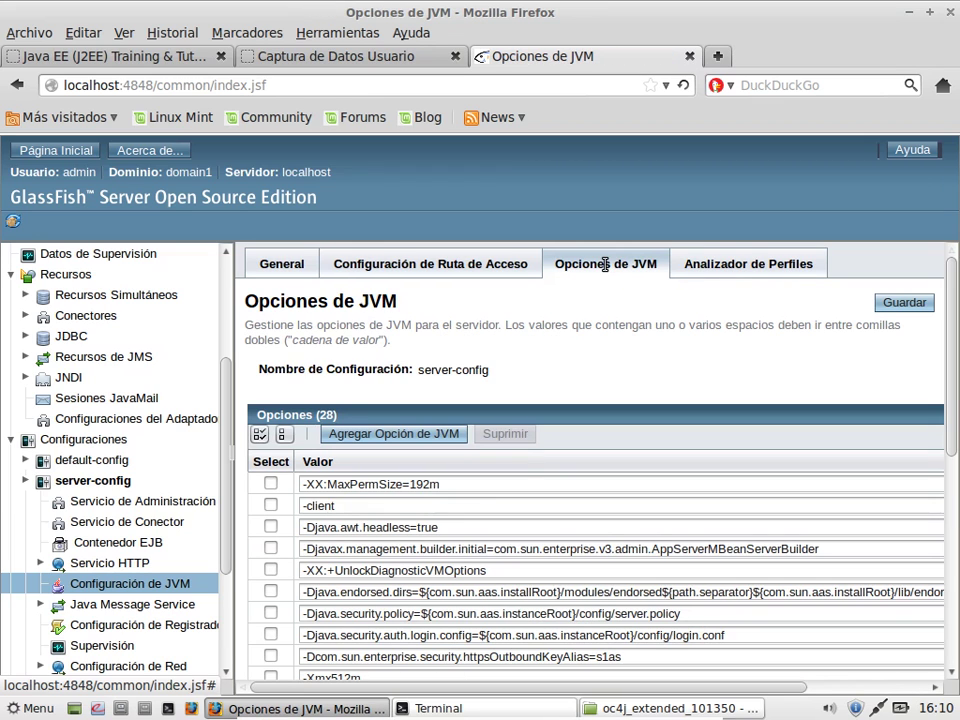
scroll(435, 505, "down", 2)
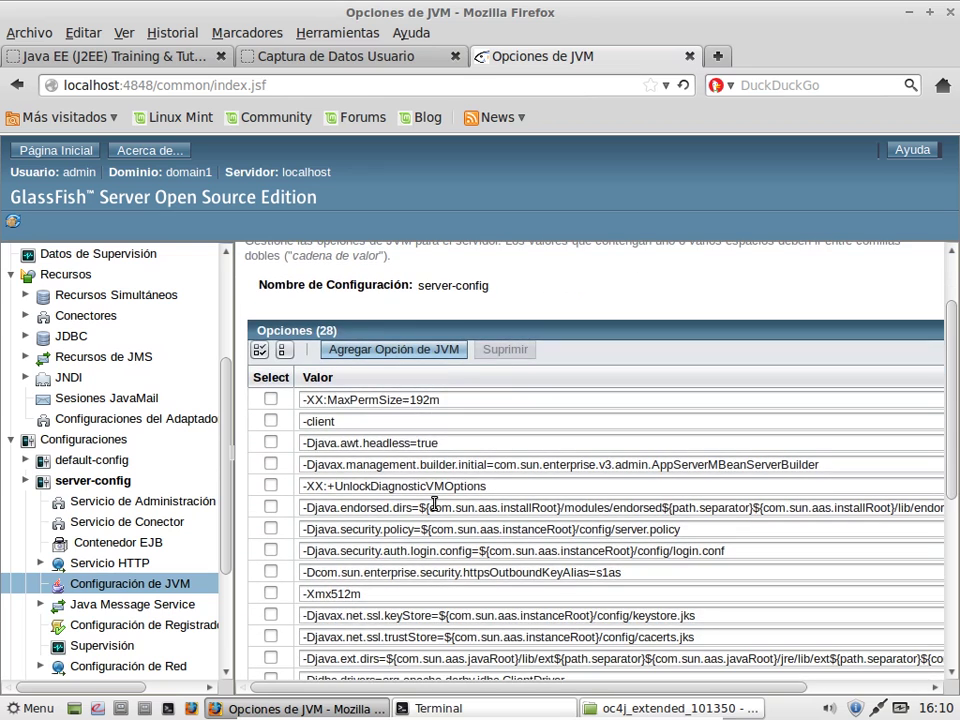
left_click(440, 426)
key("BackSpace")
key("BackSpace")
key("BackSpace")
key("BackSpace")
key("BackSpace")
key("BackSpace")
type("server")
Step: Change -XX:MaxPermSize from 192m to 256m and save the JVM options
scroll(457, 598, "down", 1)
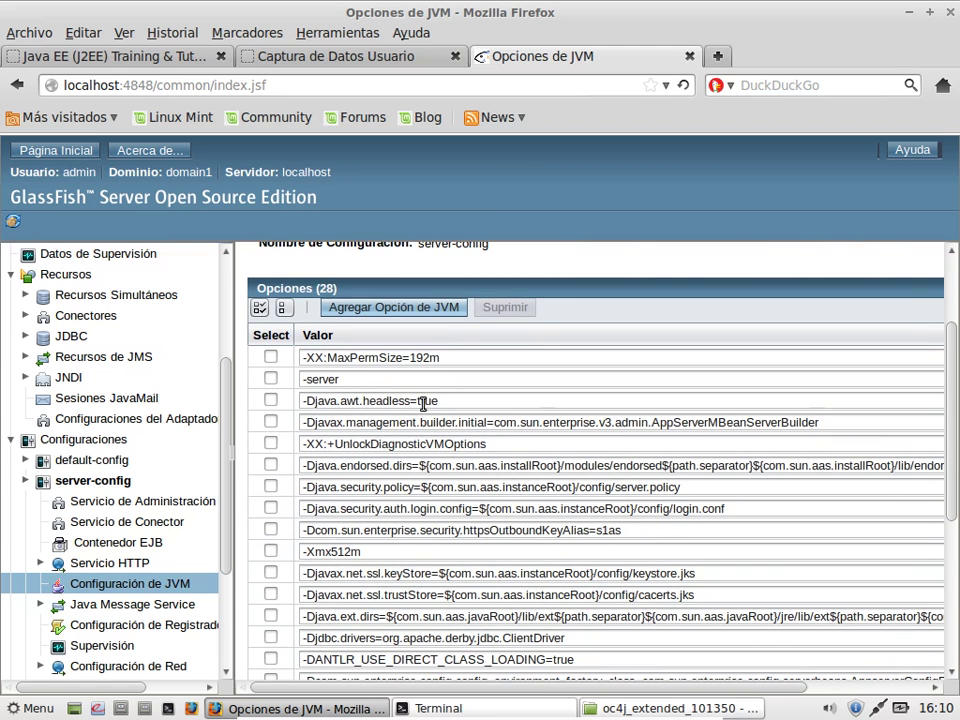
left_click(428, 357)
key("BackSpace")
key("BackSpace")
key("BackSpace")
type("256")
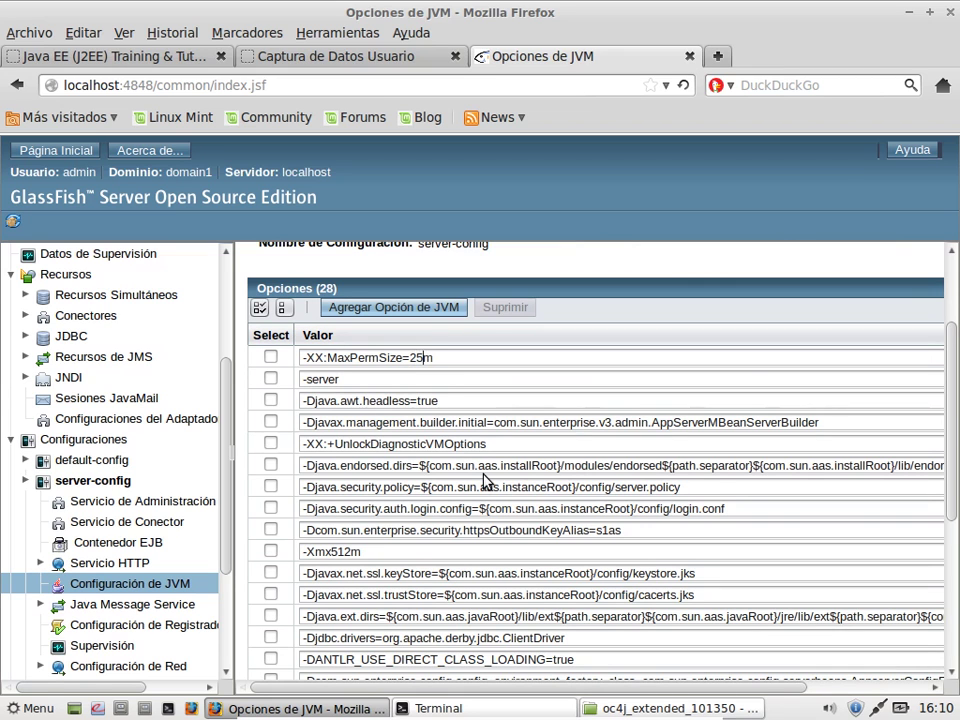
scroll(536, 499, "down", 3)
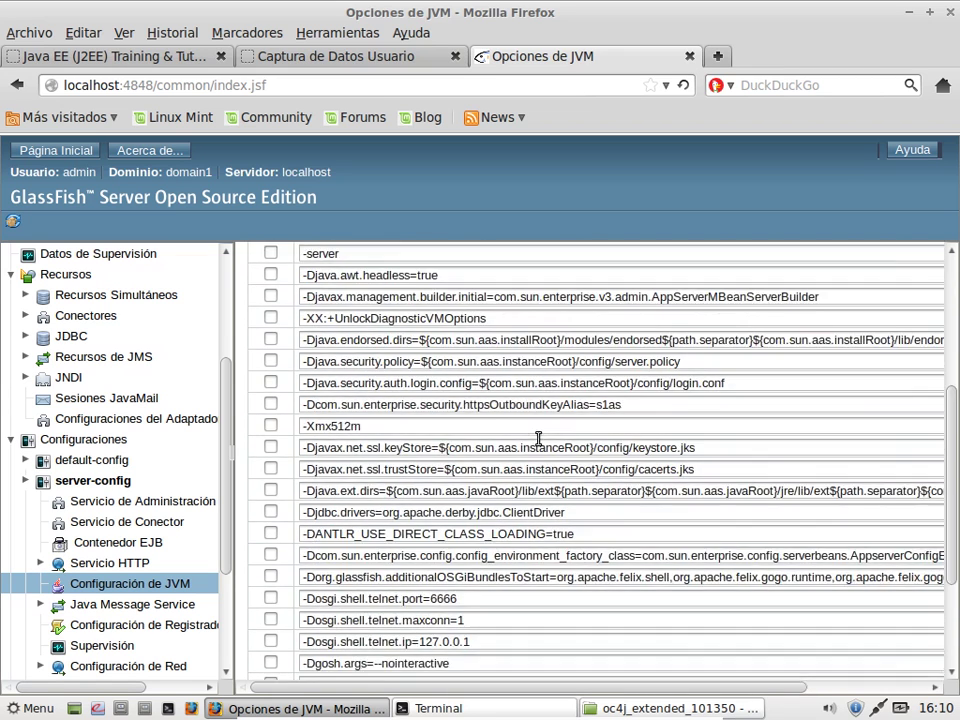
scroll(540, 445, "down", 2)
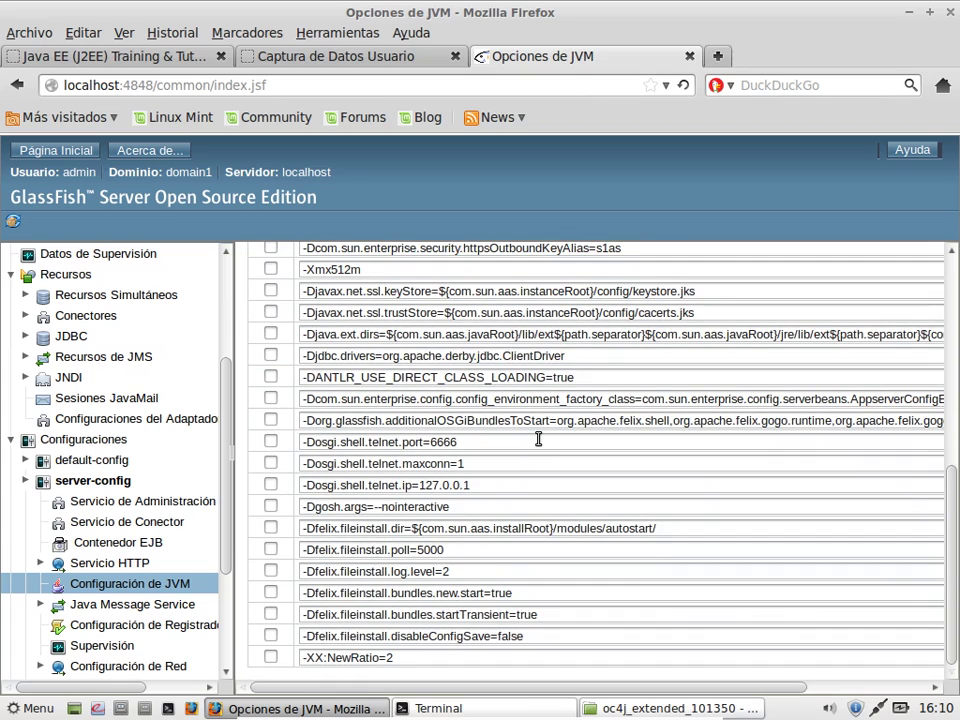
scroll(538, 439, "up", 7)
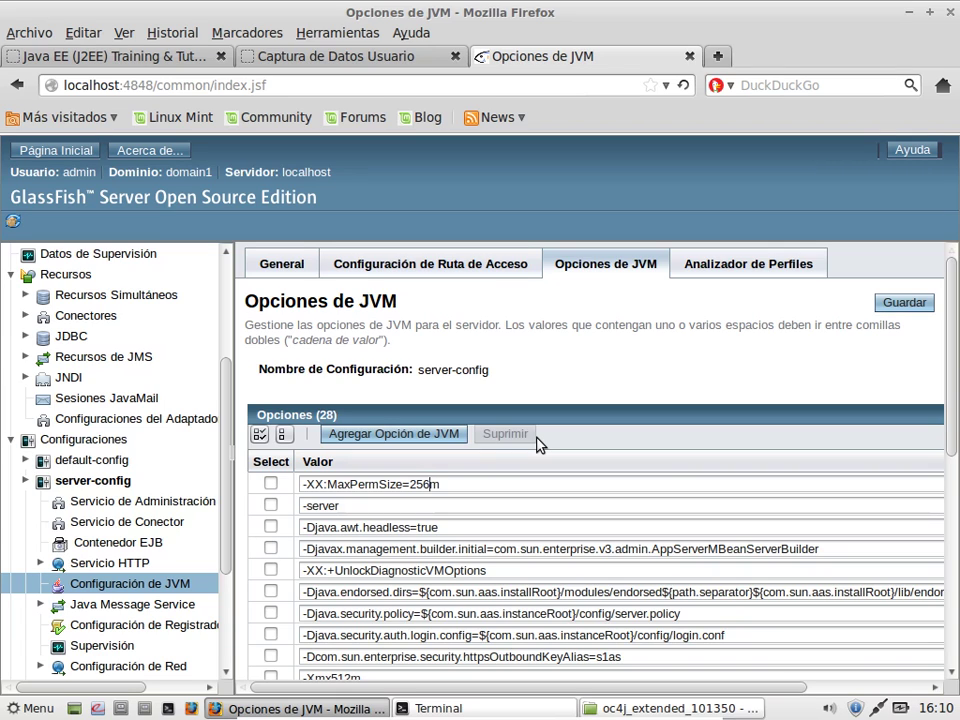
left_click(903, 313)
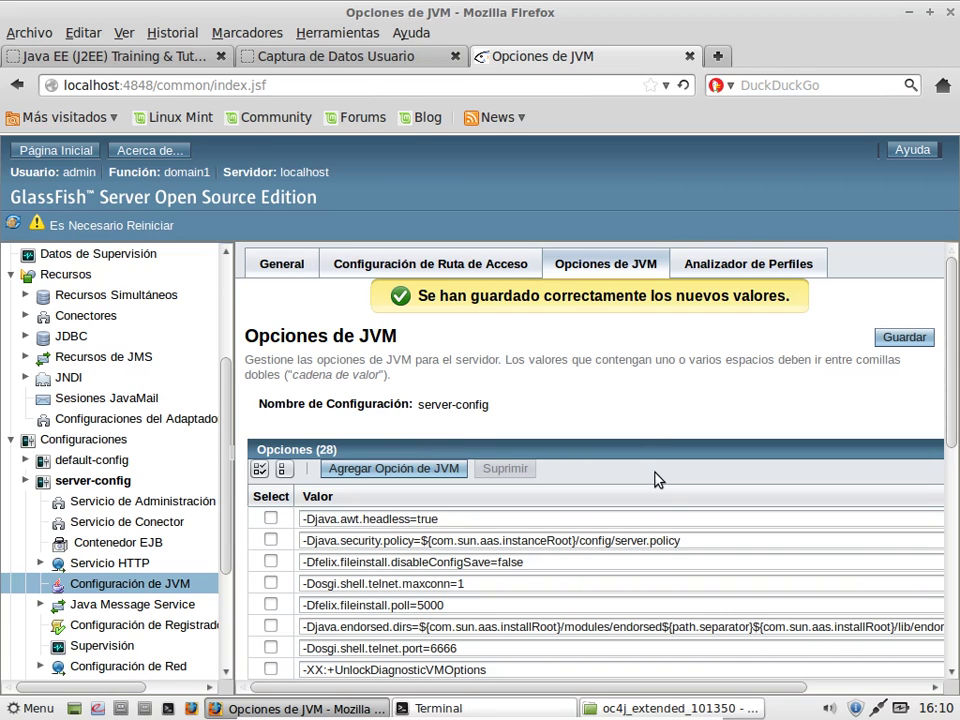
Step: Check the saved -server and -XX:MaxPermSize=256m entries in the JVM options list
scroll(672, 665, "down", 8)
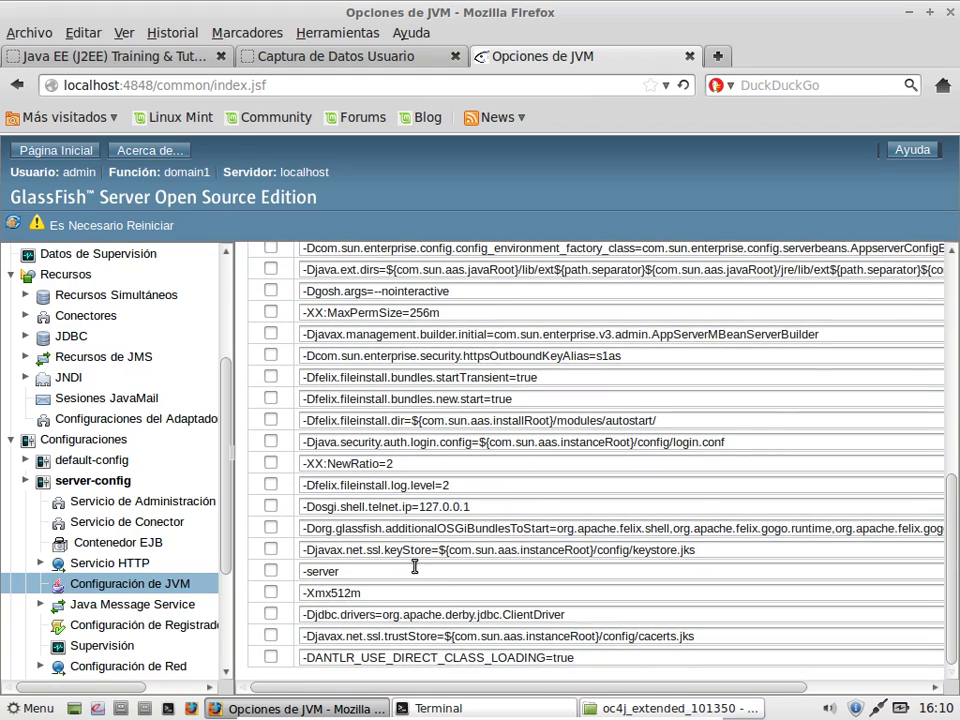
left_click(413, 570)
scroll(441, 587, "up", 9)
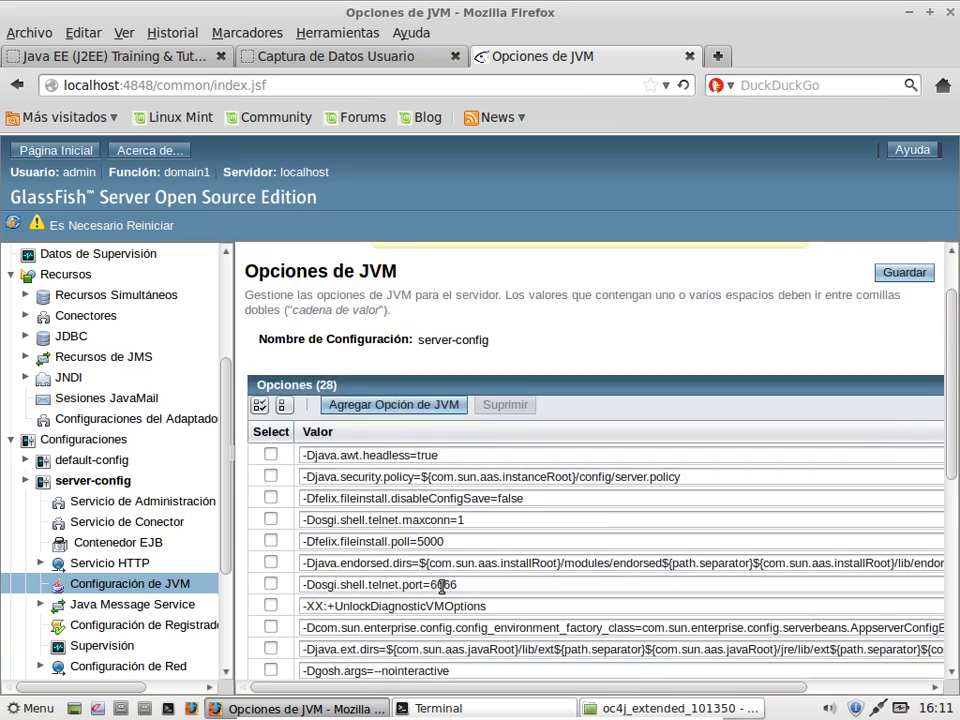
scroll(443, 525, "down", 2)
left_click(468, 611)
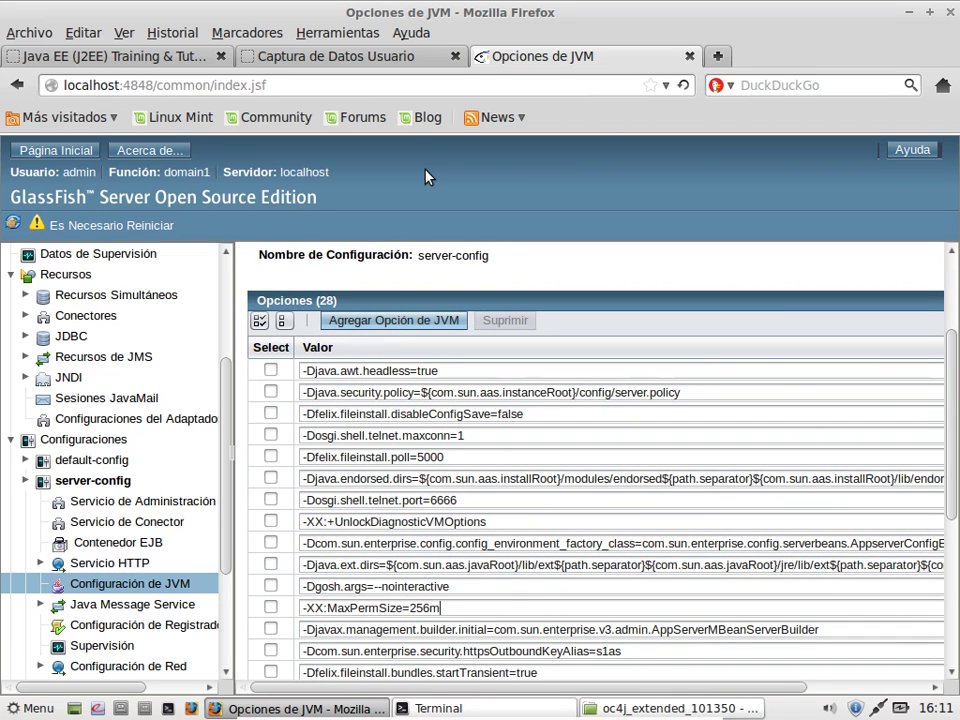
Step: Run 'asadmin restart-domain domain1' in the terminal
left_click(456, 707)
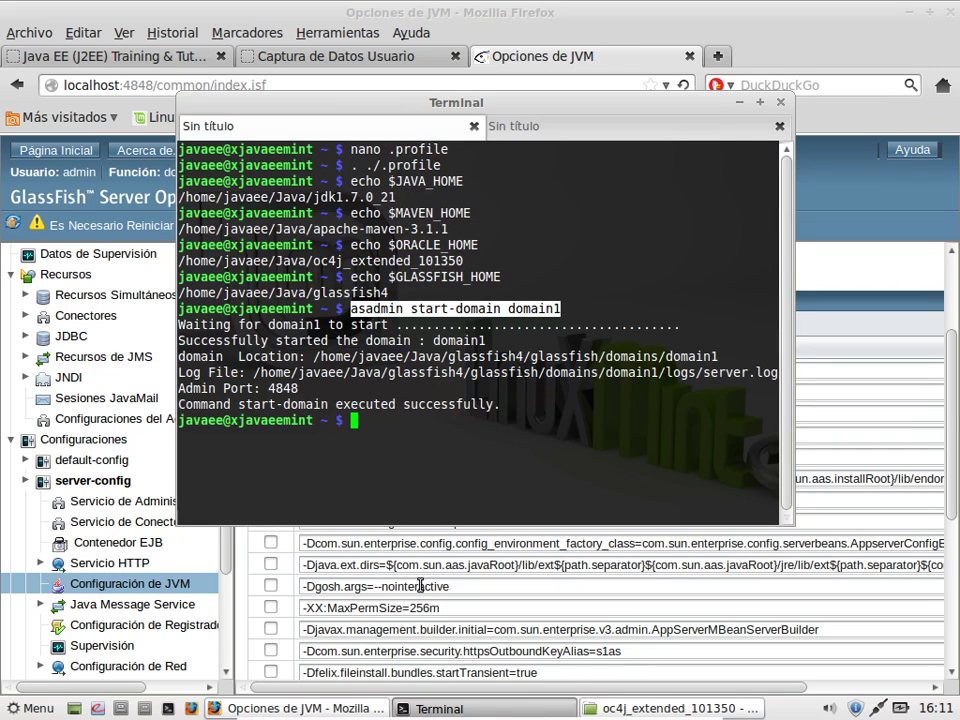
type("asadmin")
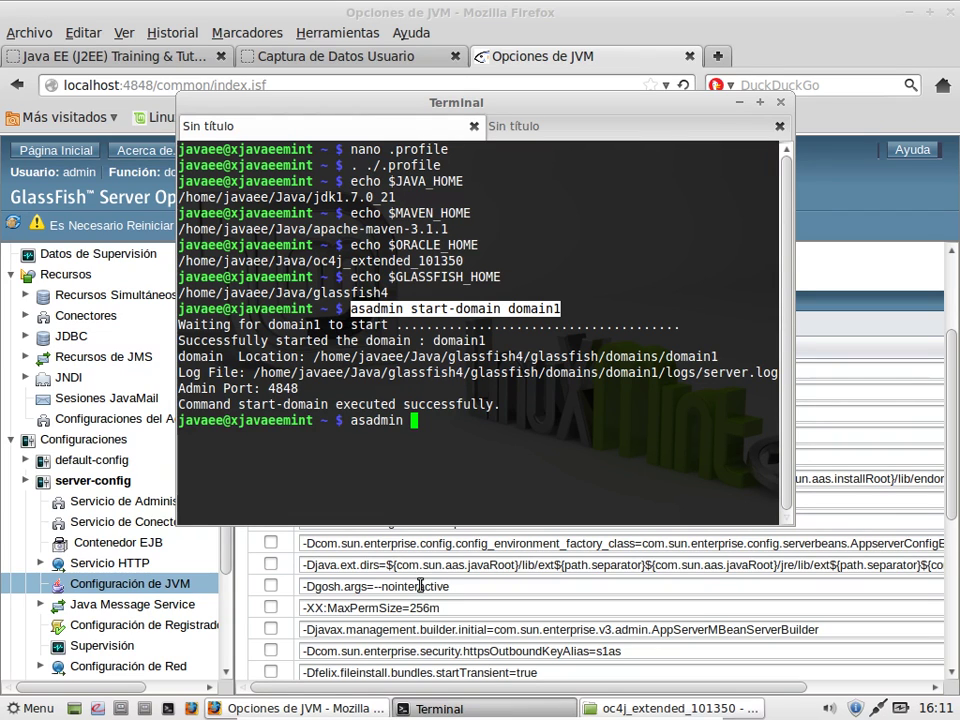
type(" restart-do")
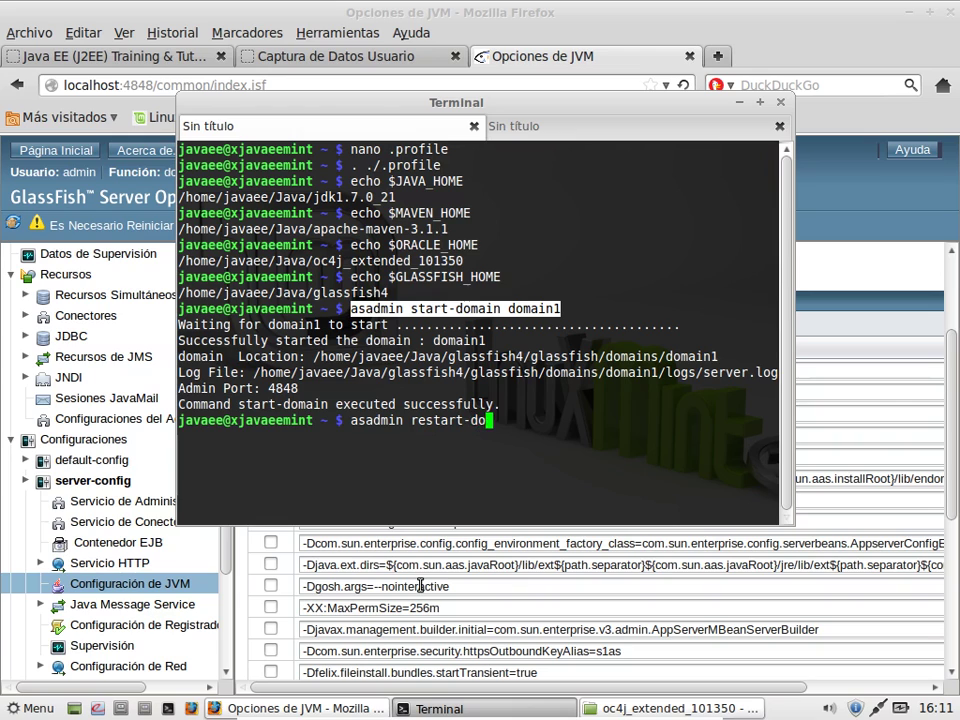
type("main domain1")
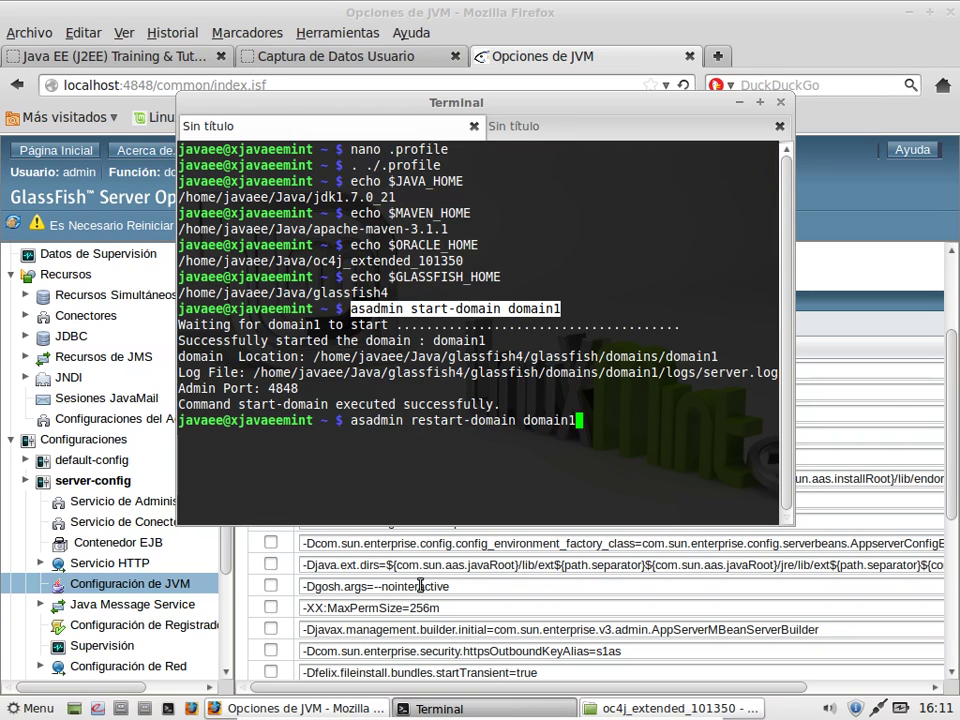
key("Return")
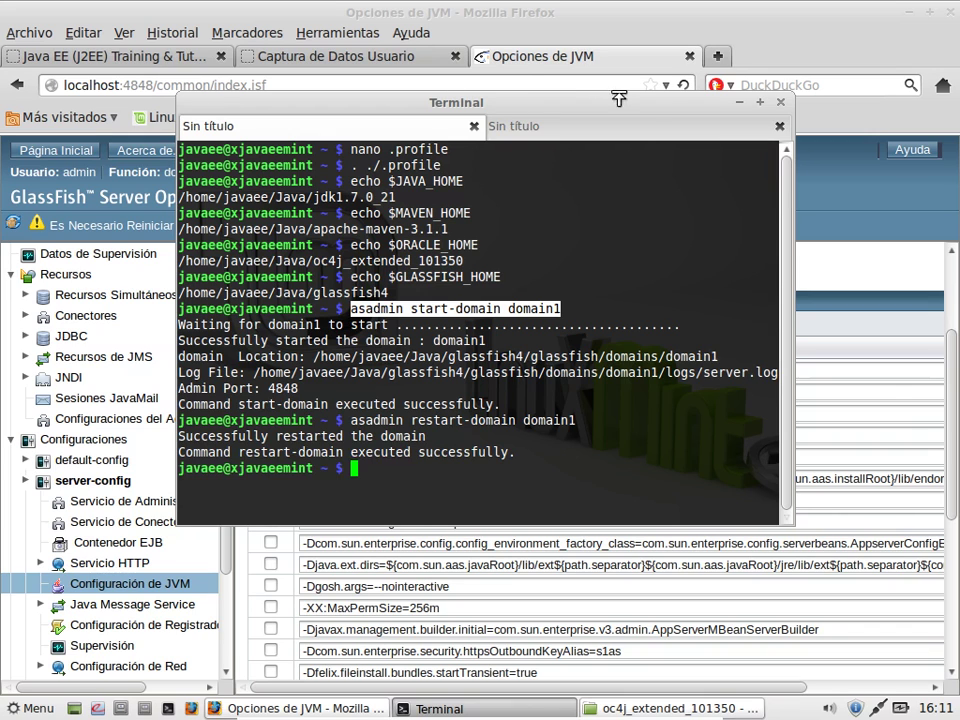
Step: Reload the admin console, confirm the restart succeeded, then bring up the oc4j_extended_101350 folder
left_click(684, 86)
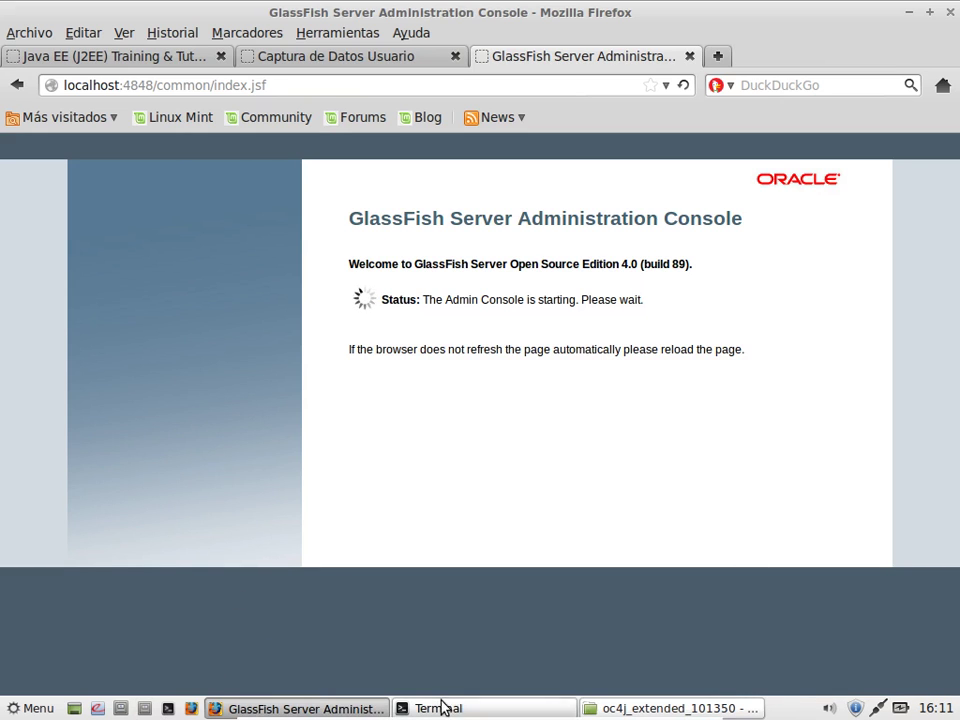
left_click(440, 706)
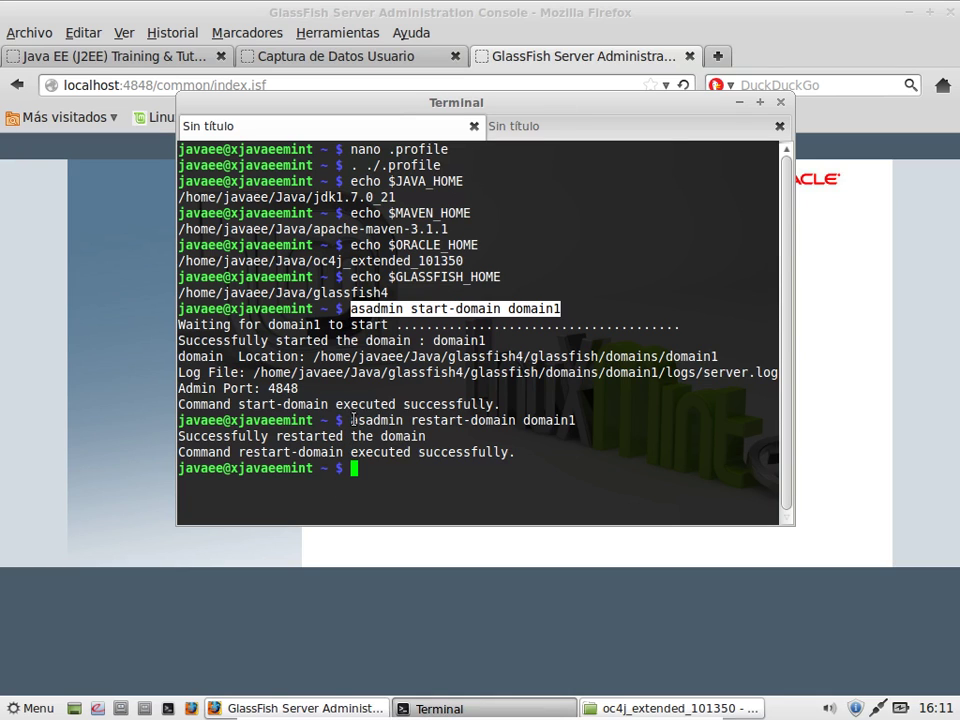
left_click_drag(350, 420, 573, 422)
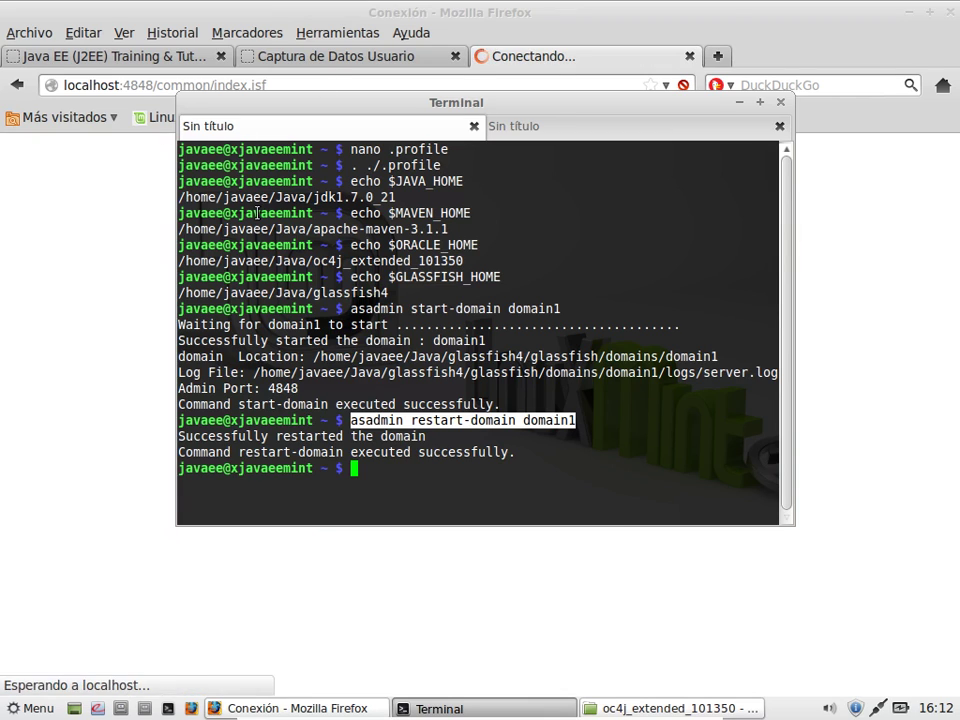
left_click(741, 103)
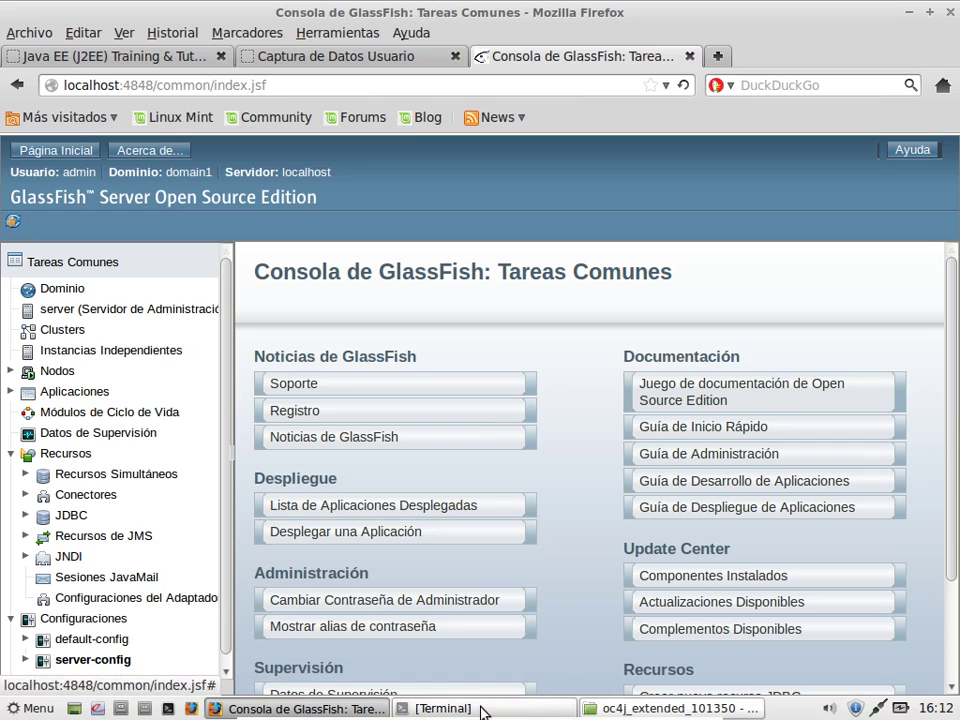
left_click(616, 709)
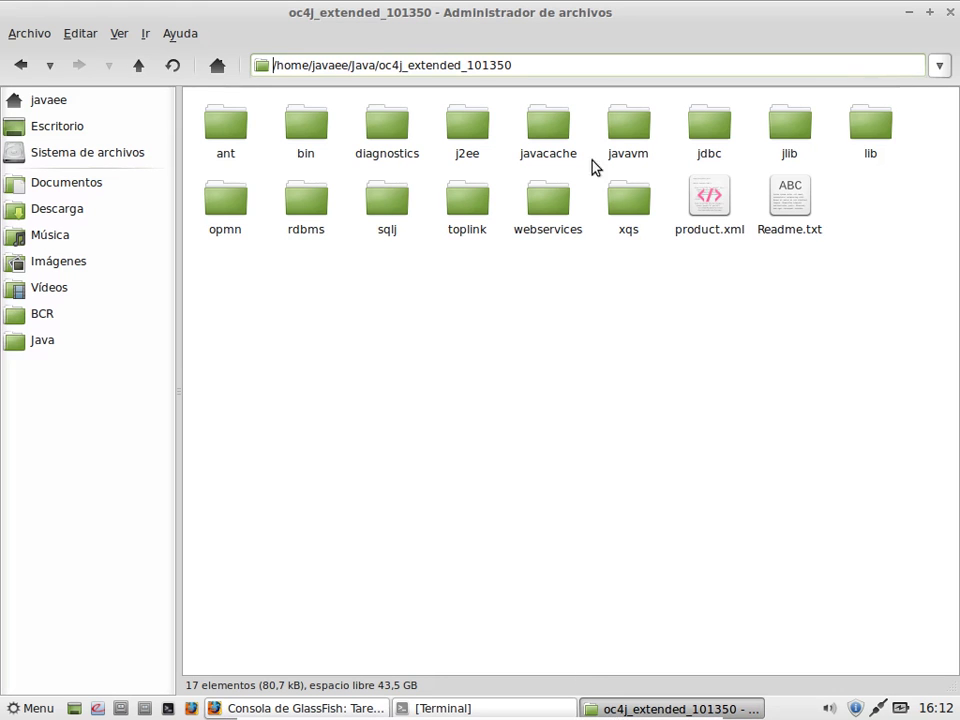
Step: Navigate to Java/oc4j_extended_101350/bin and select the oc4j script
left_click(32, 344)
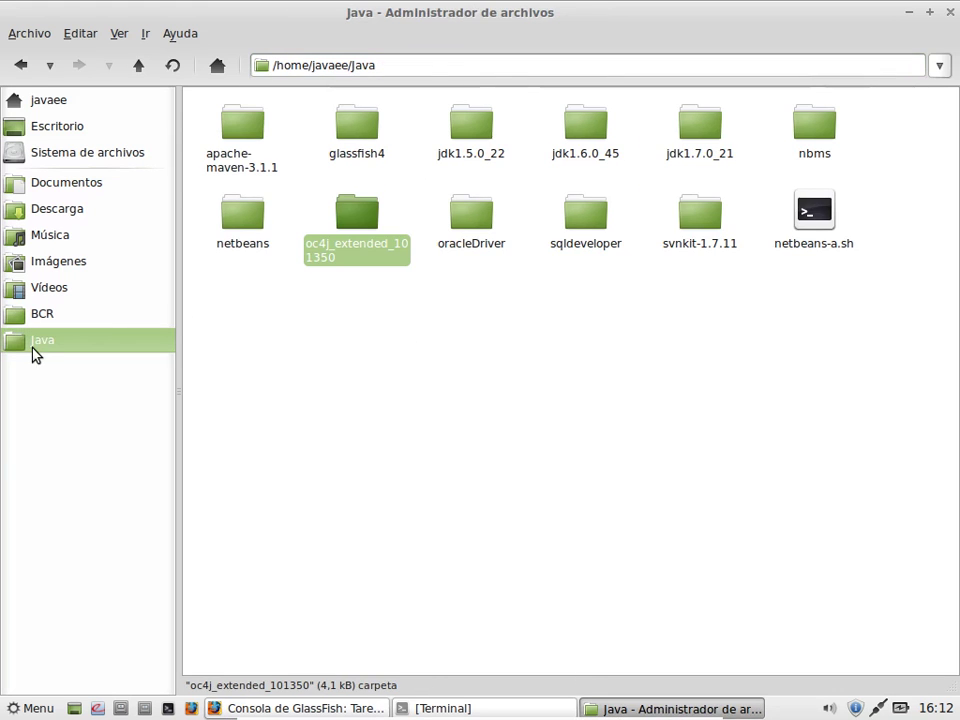
double_click(380, 257)
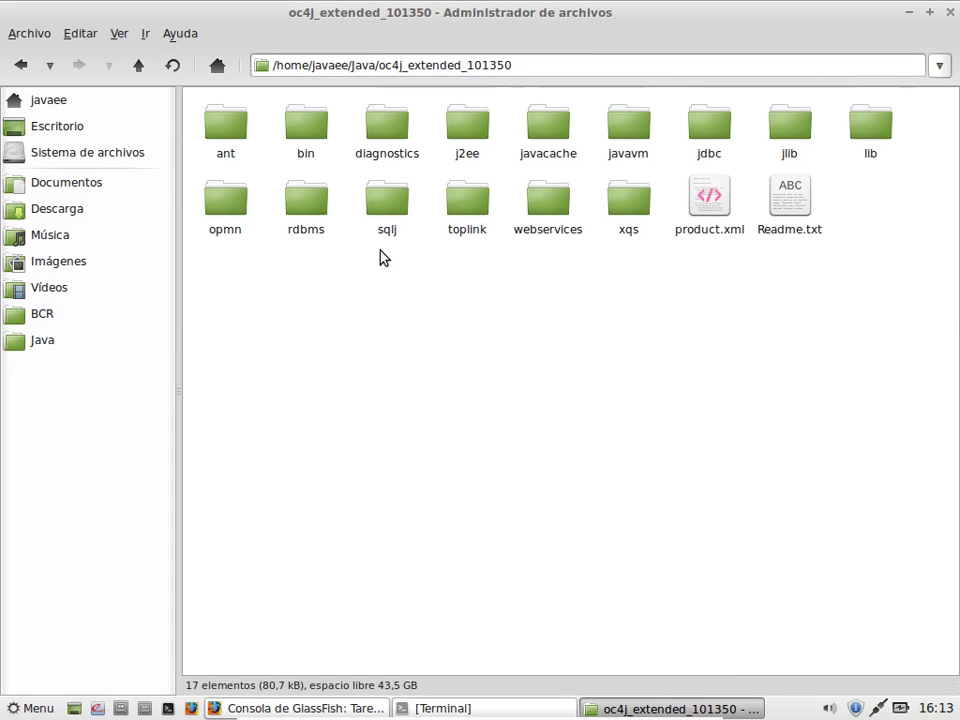
double_click(317, 129)
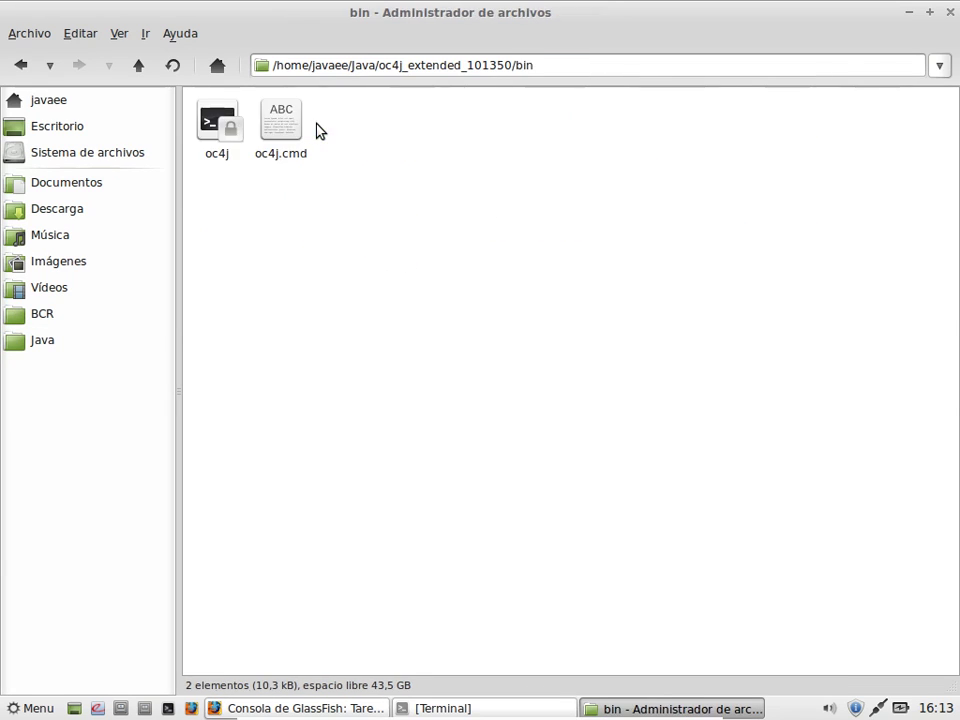
left_click(210, 147)
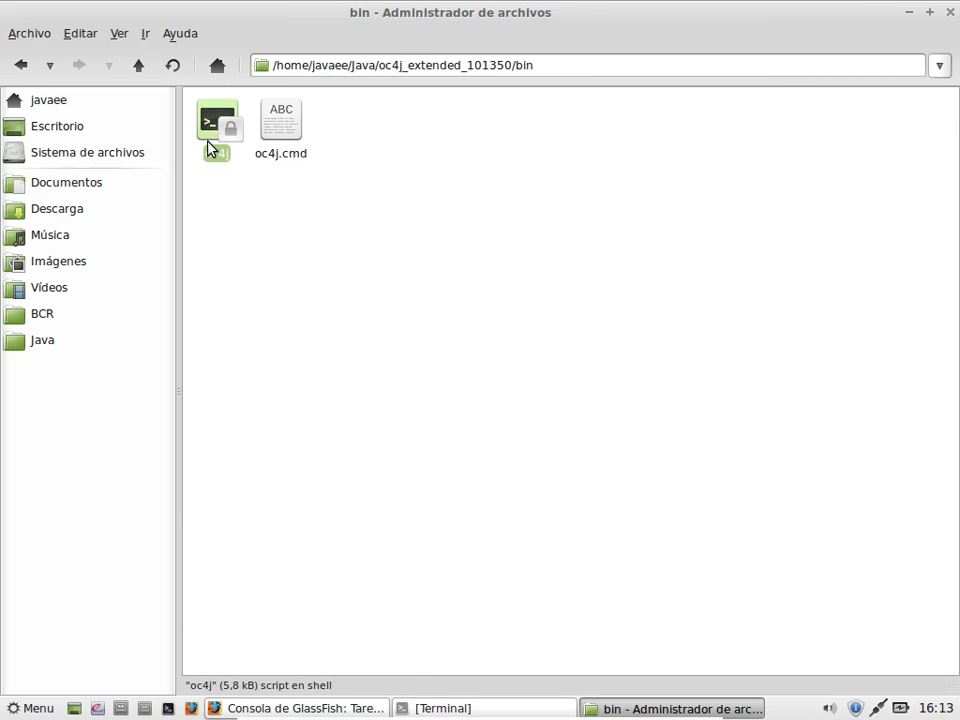
Step: Set the oc4j script's owner access to read and write, then recheck the permissions
right_click(219, 149)
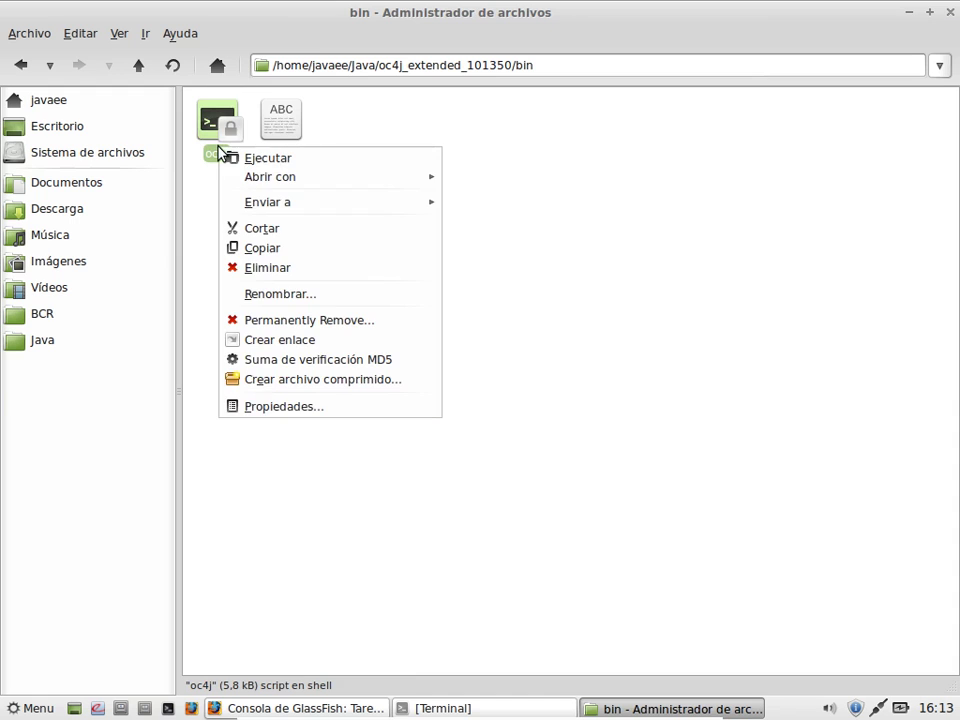
left_click(290, 406)
left_click(432, 210)
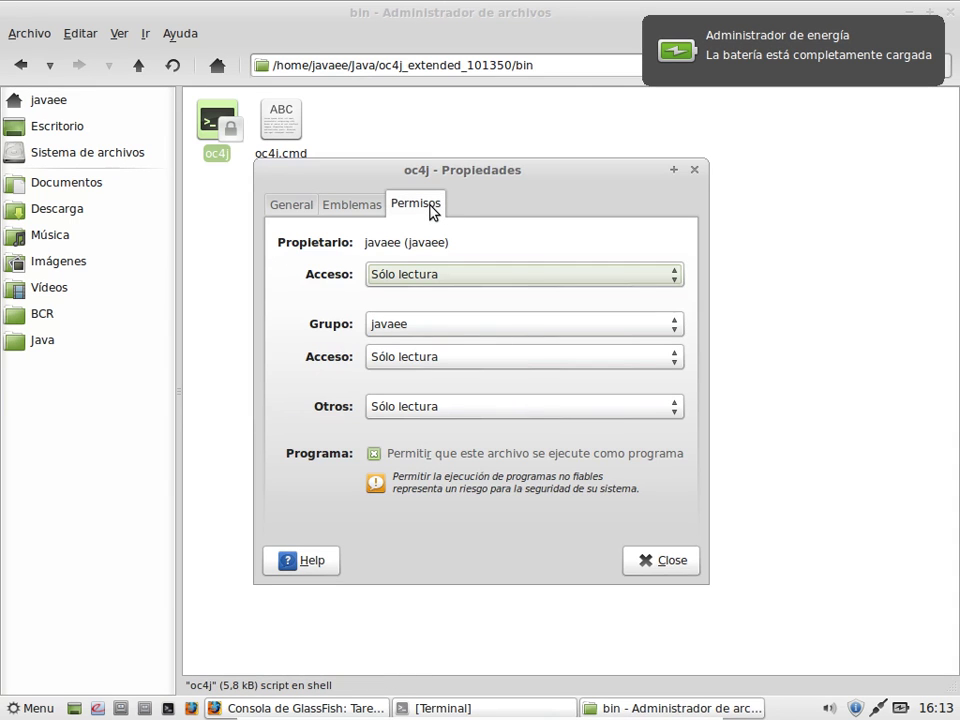
left_click(412, 357)
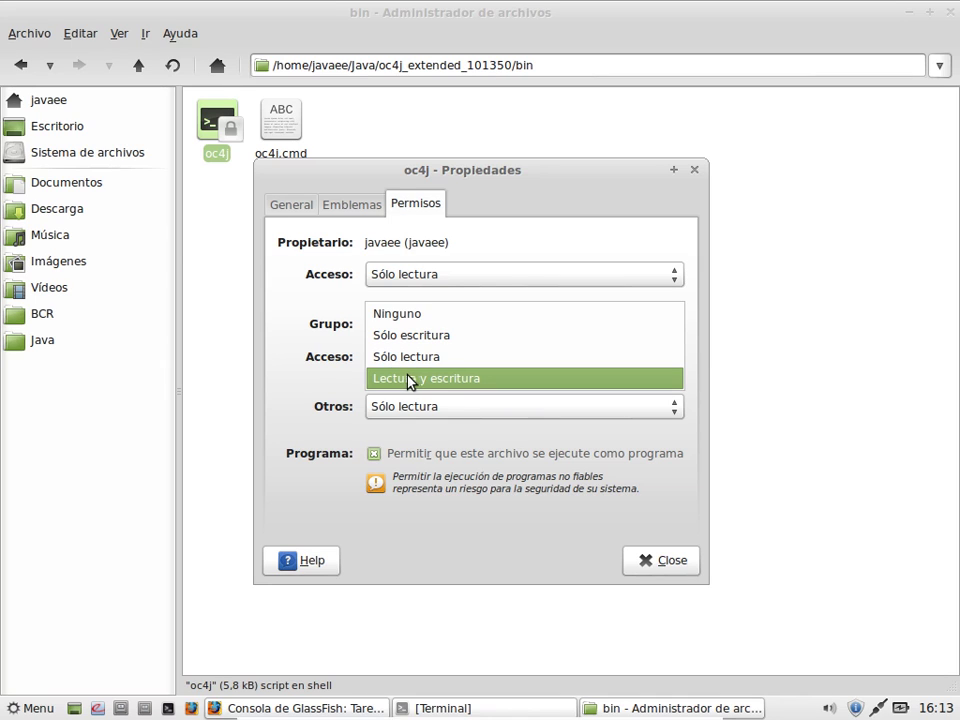
left_click(315, 360)
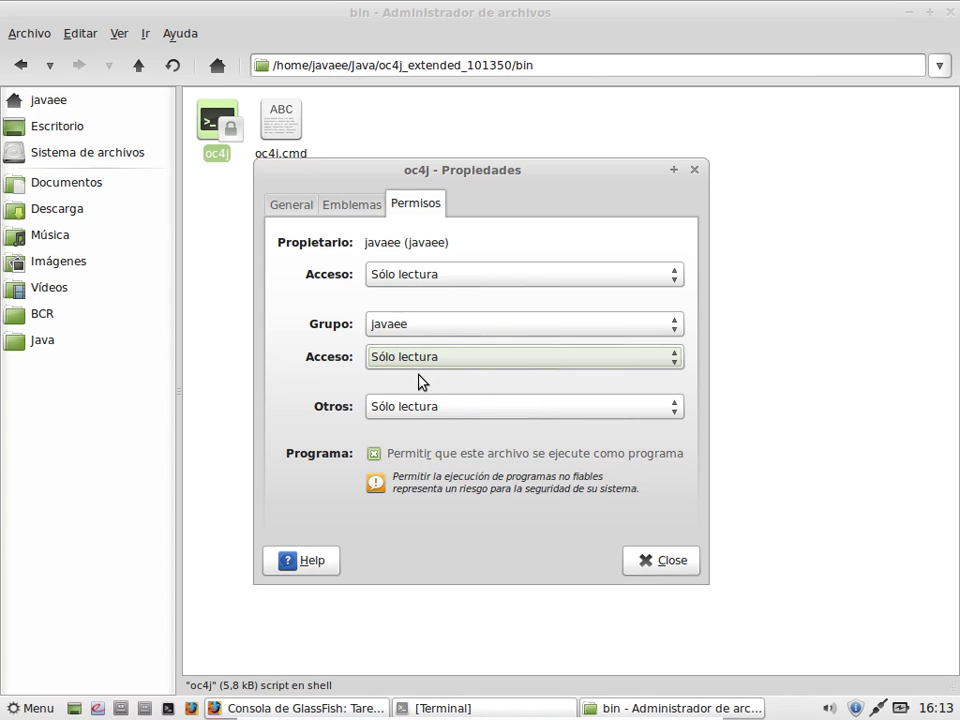
left_click(400, 283)
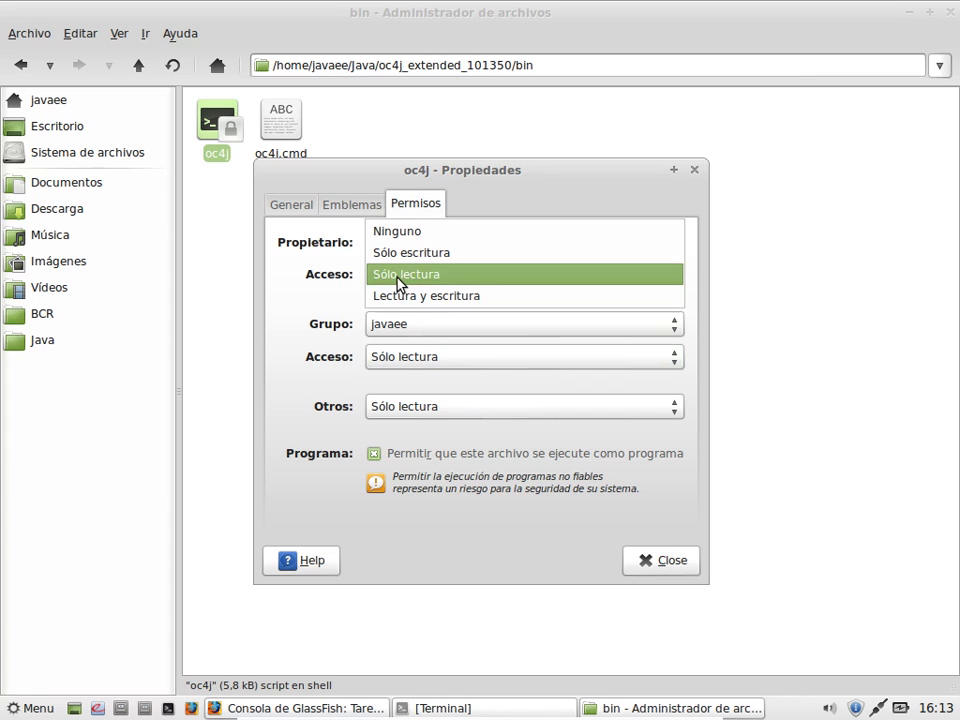
left_click(402, 296)
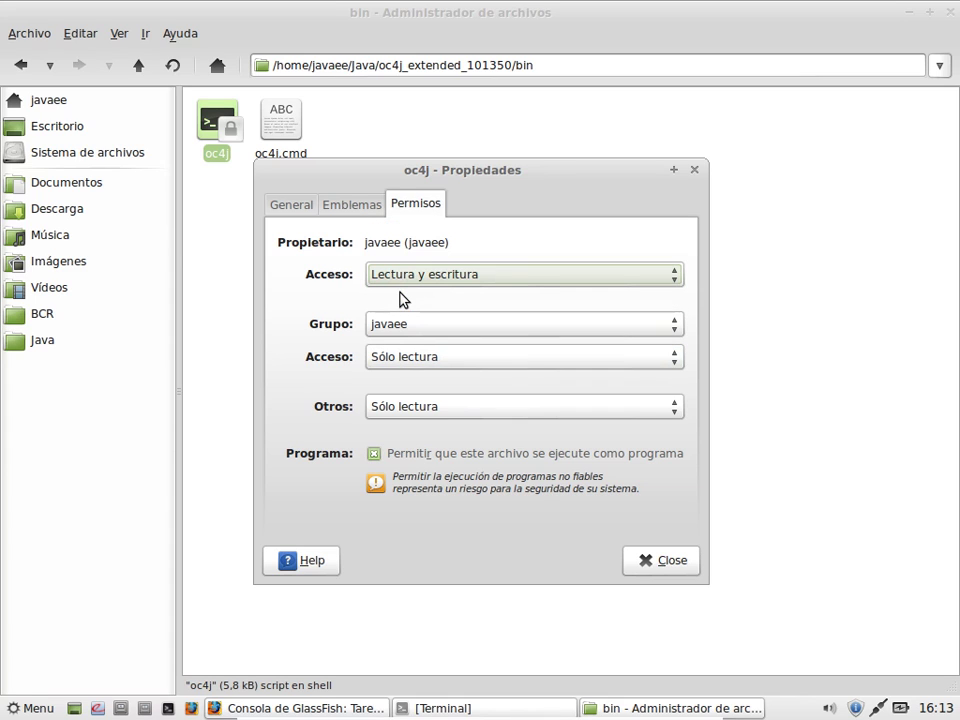
left_click(662, 566)
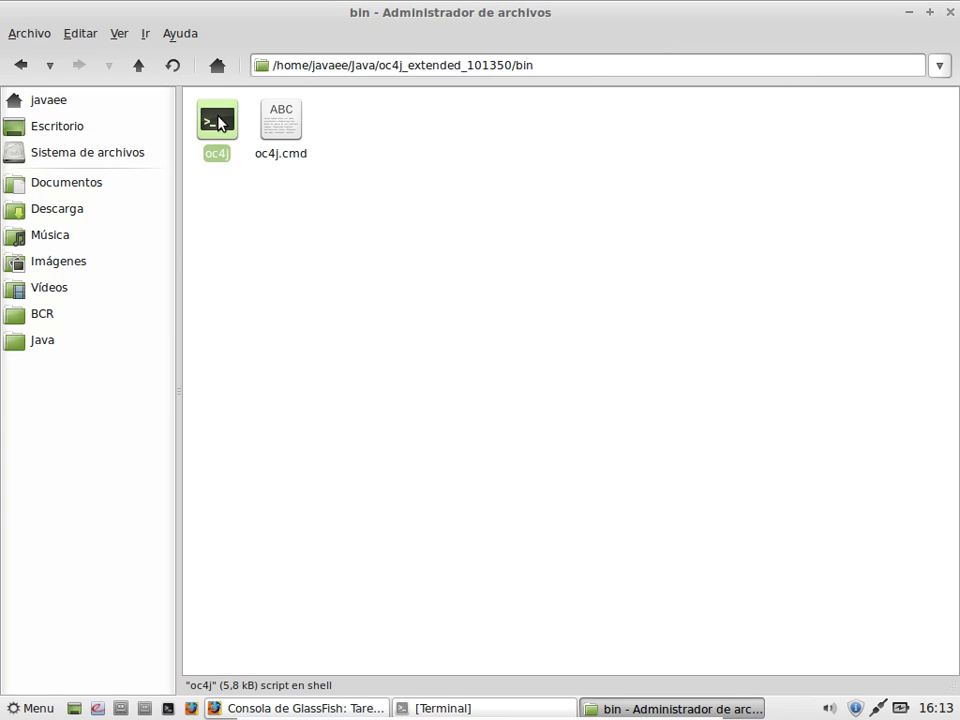
right_click(218, 118)
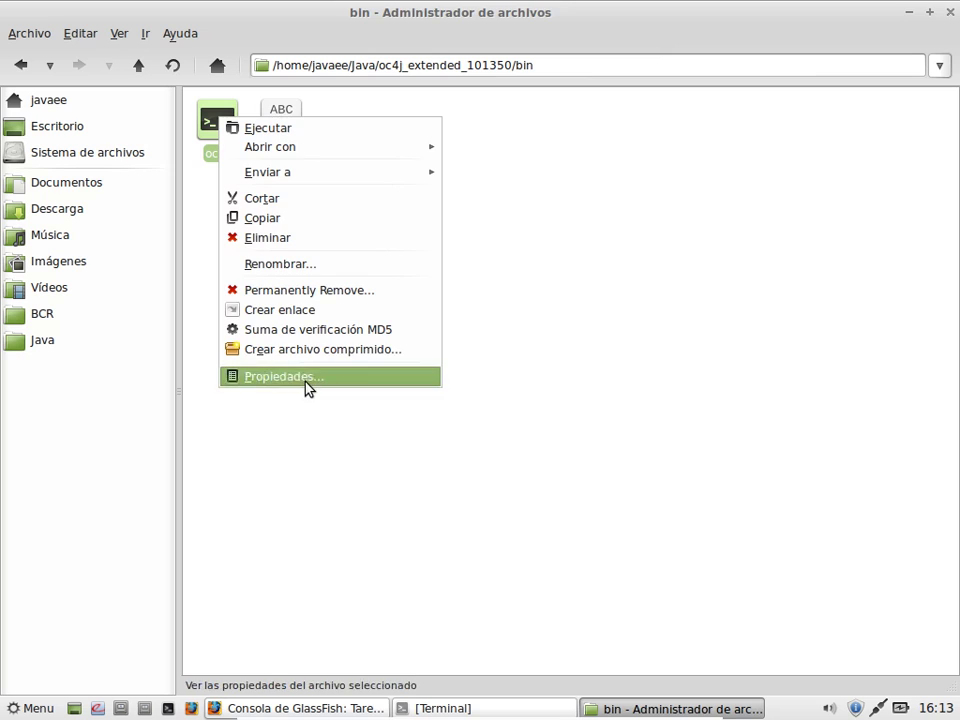
left_click(303, 381)
left_click(433, 204)
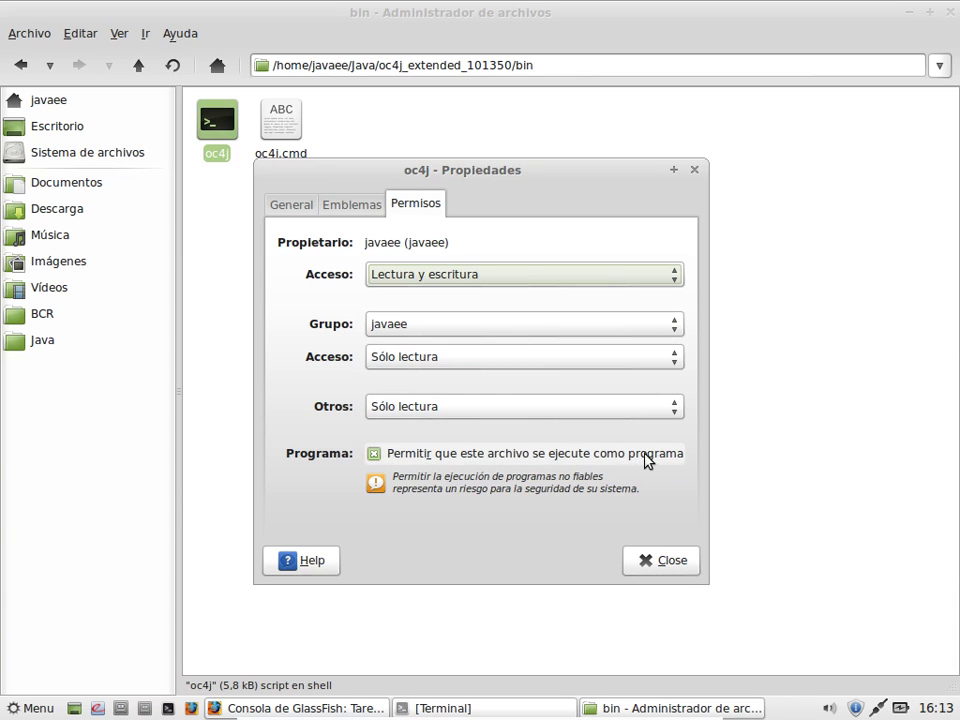
left_click(652, 564)
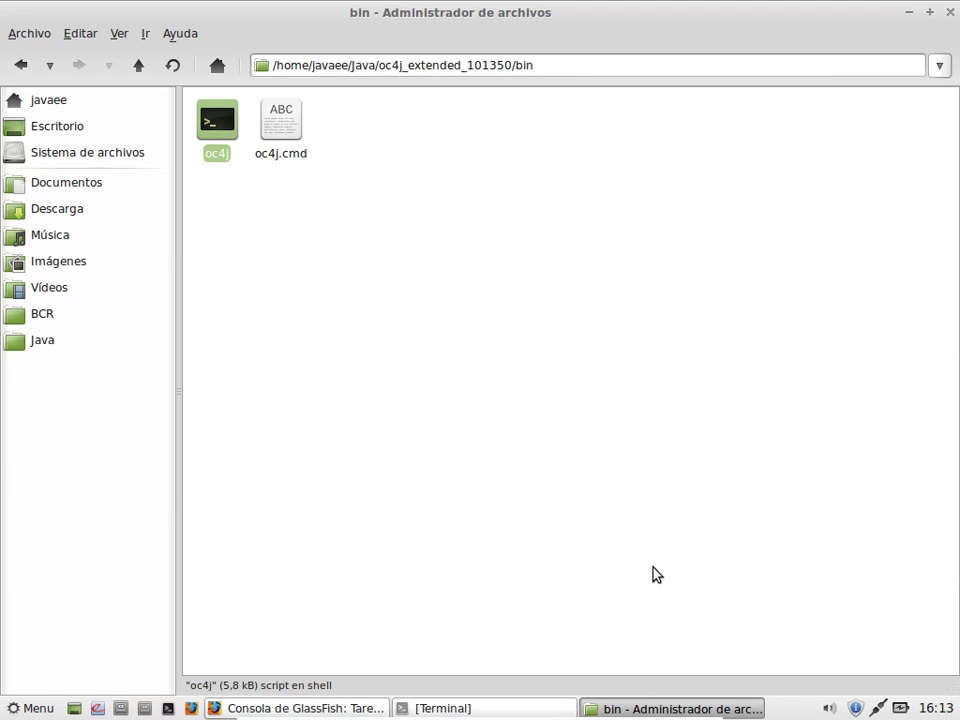
Step: Open the oc4j script in gedit
right_click(213, 121)
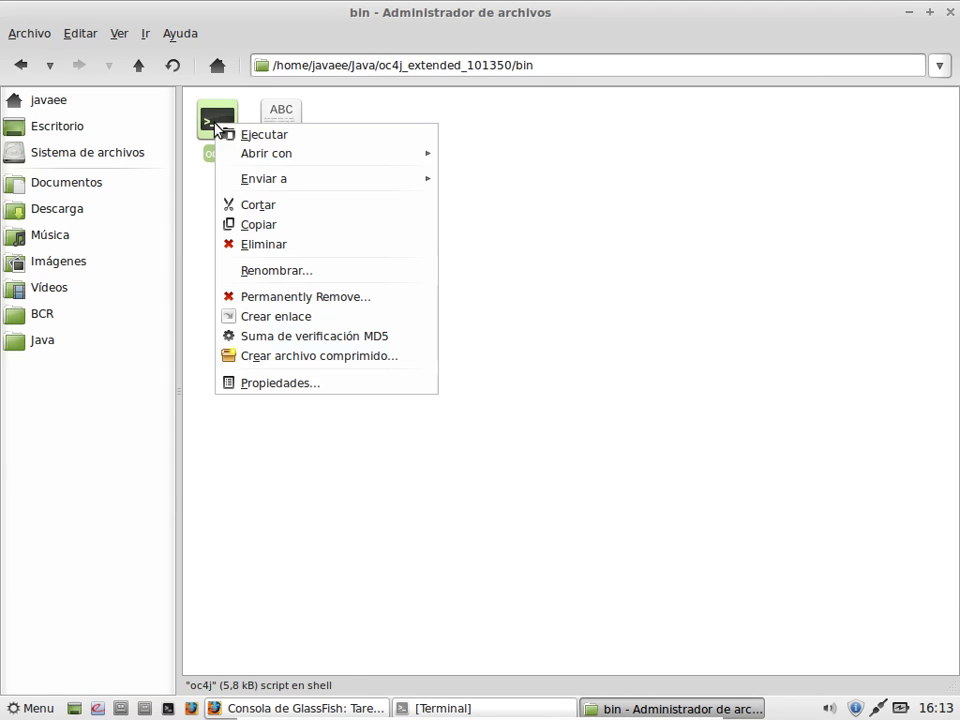
mouse_move(258, 158)
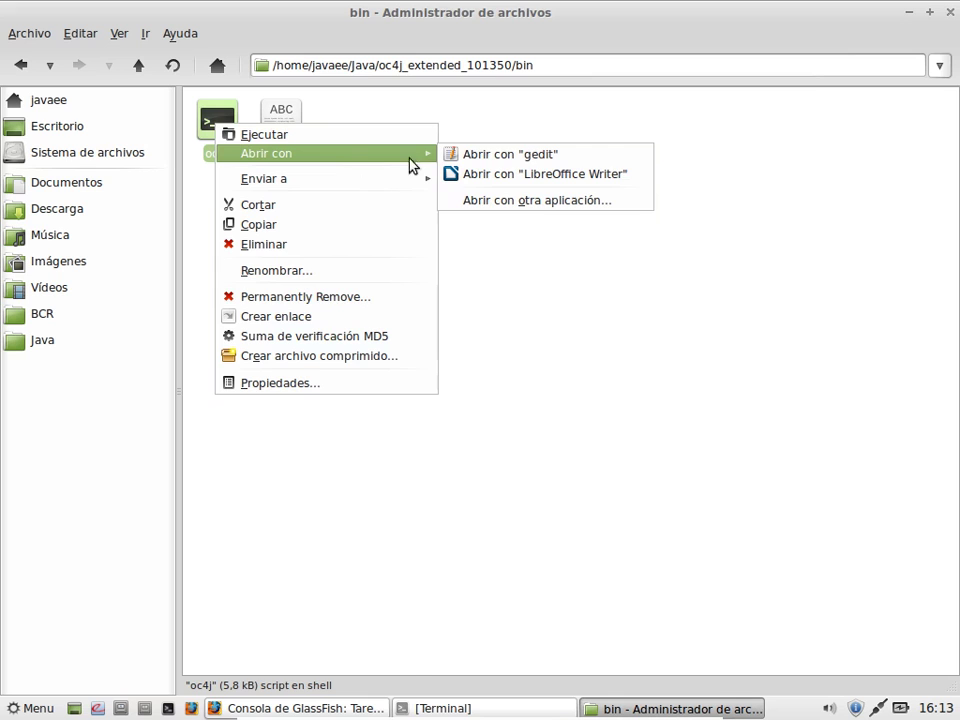
left_click(503, 155)
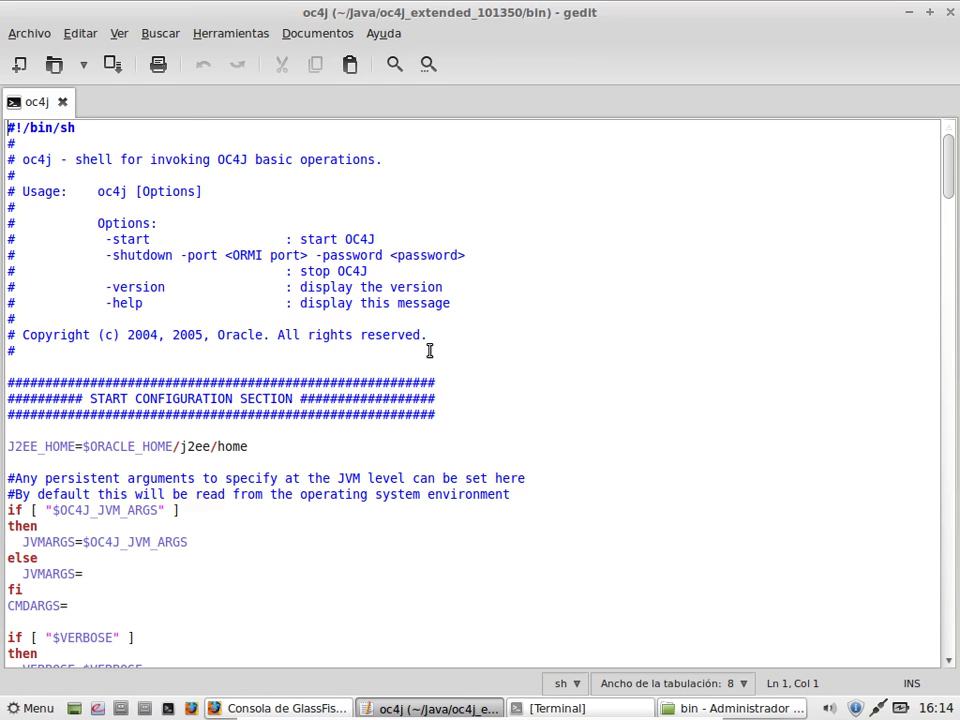
Step: Add an 'export ORACLE_HOME=' line below the configuration header
scroll(429, 350, "down", 4)
scroll(429, 350, "up", 1)
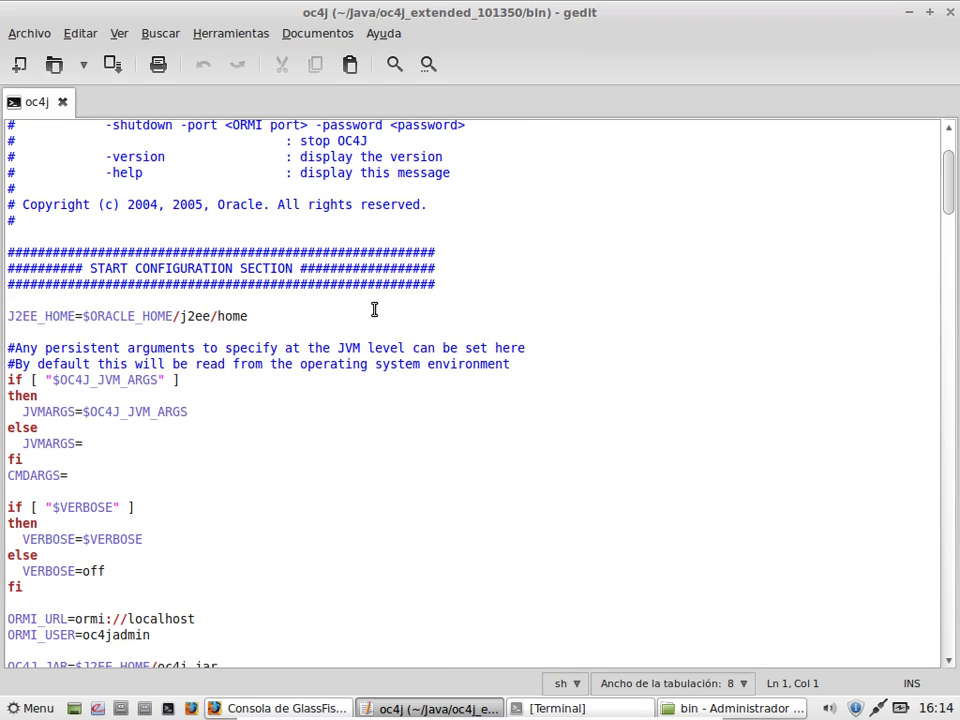
left_click(510, 287)
key("Return")
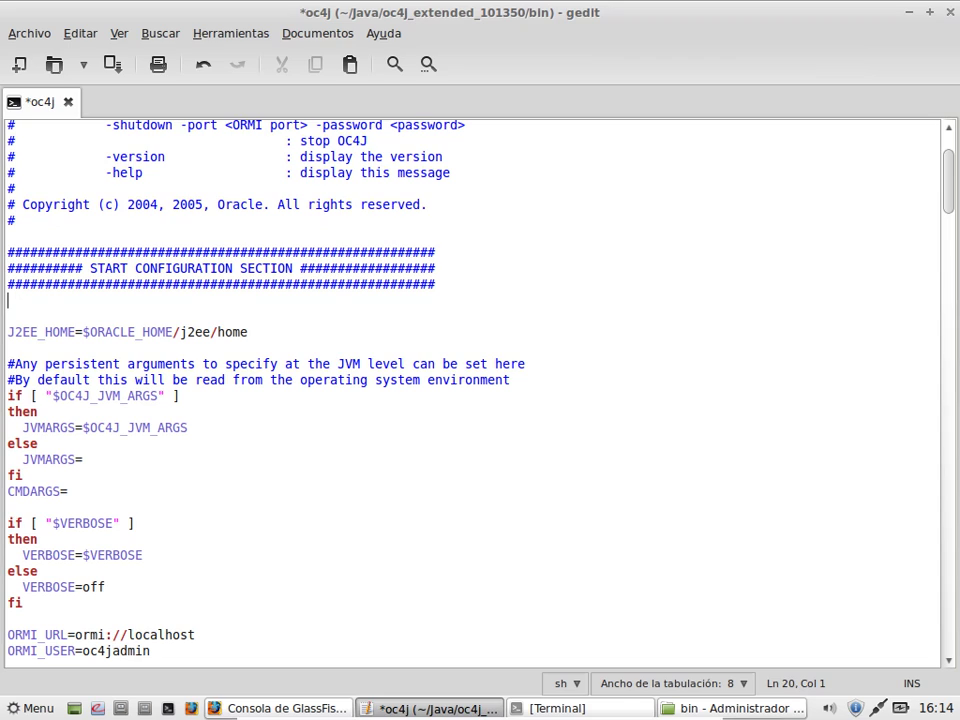
type("export ORACLE_")
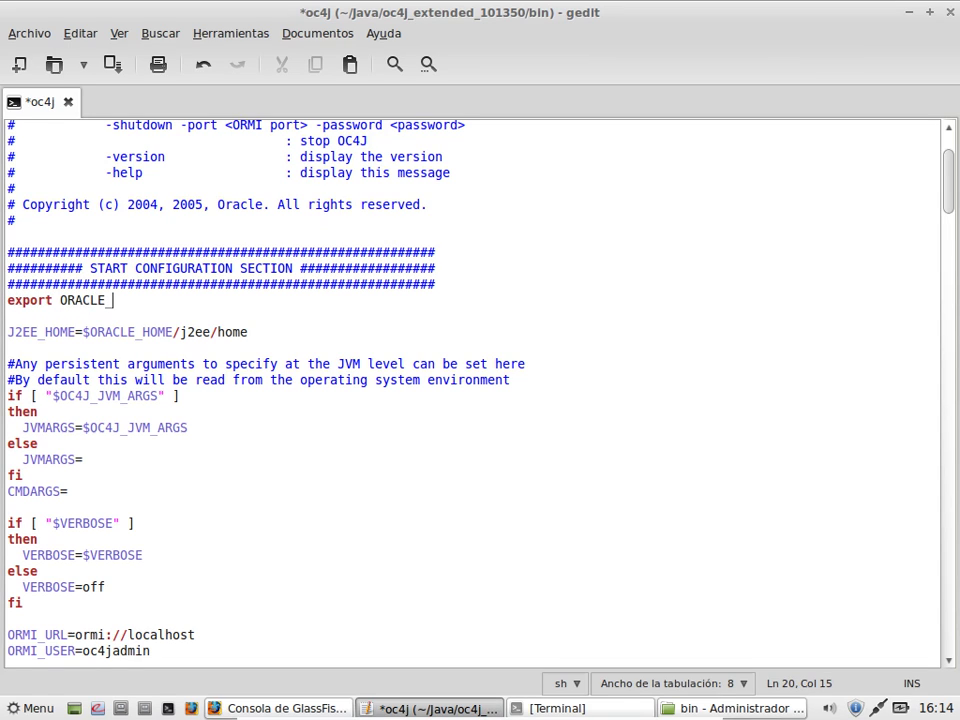
type("HOME=")
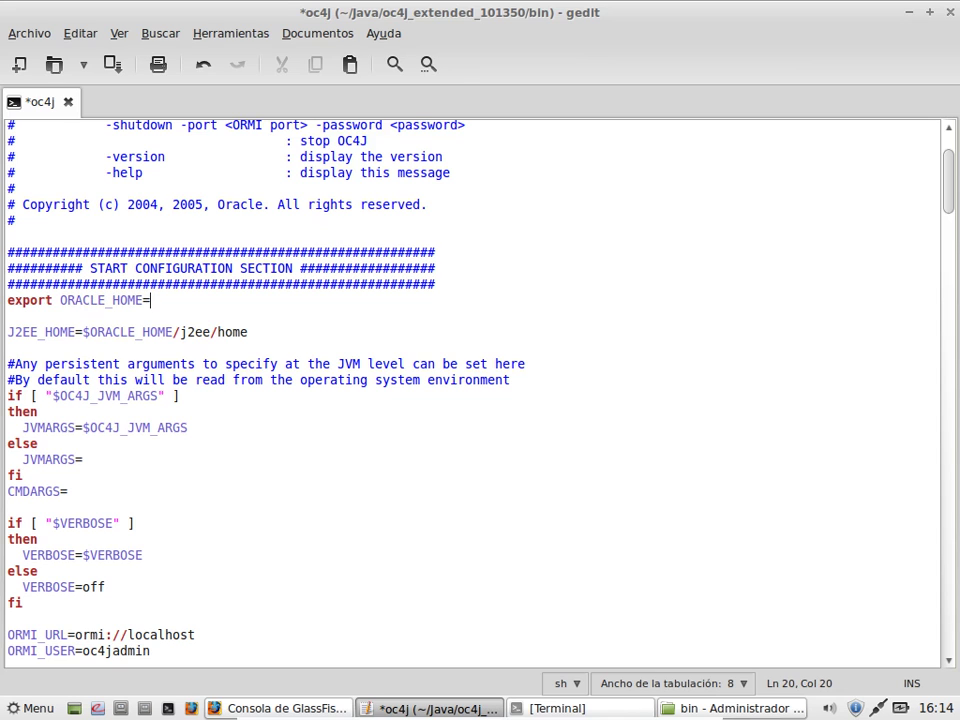
Step: Paste the oc4j_extended_101350 folder path from Thunar as ORACLE_HOME, then begin 'export JAVA_HOME='
left_click(675, 708)
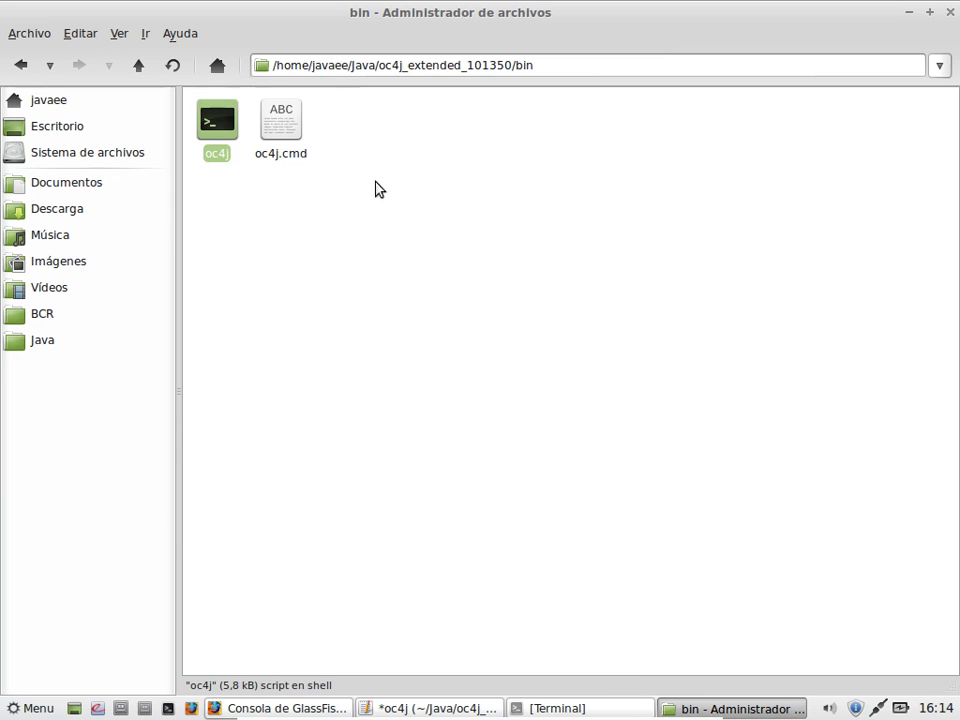
left_click(137, 67)
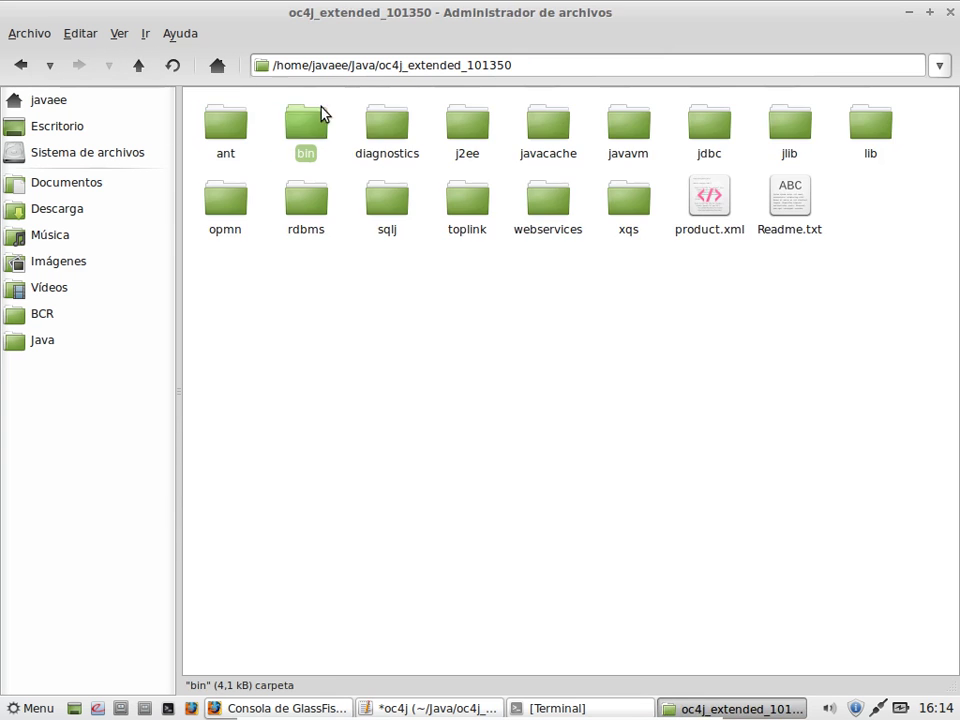
left_click(531, 62)
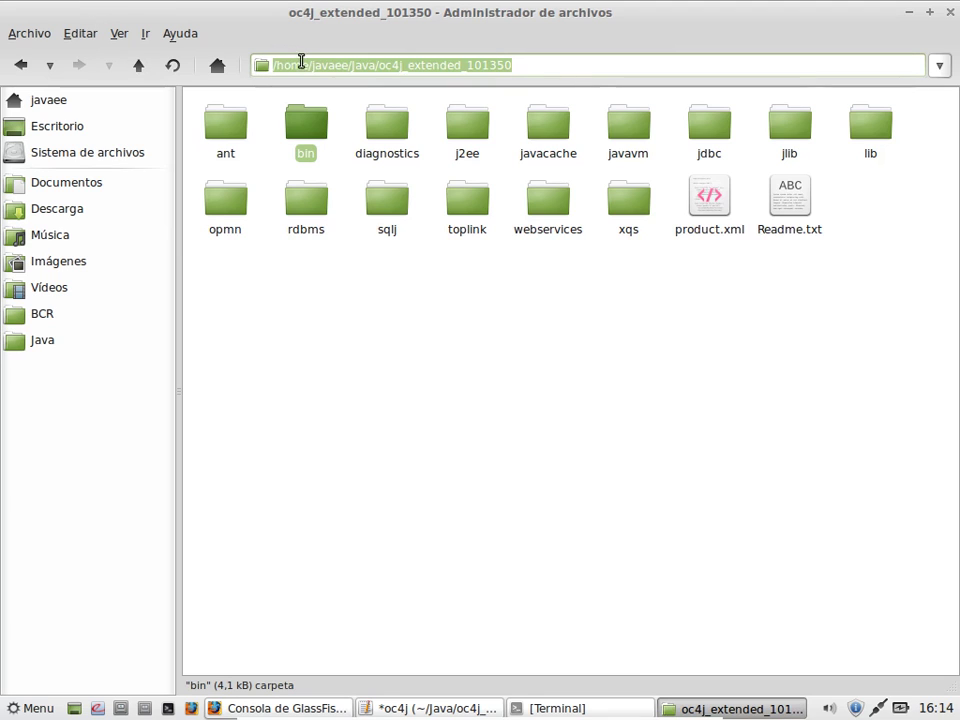
right_click(301, 63)
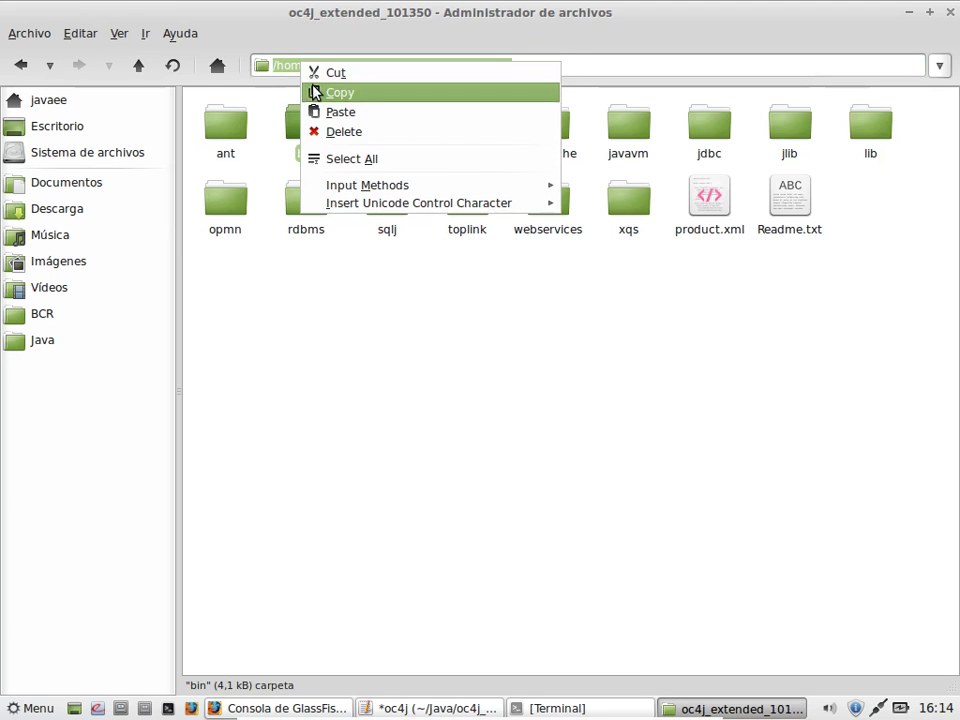
left_click(314, 92)
left_click(399, 709)
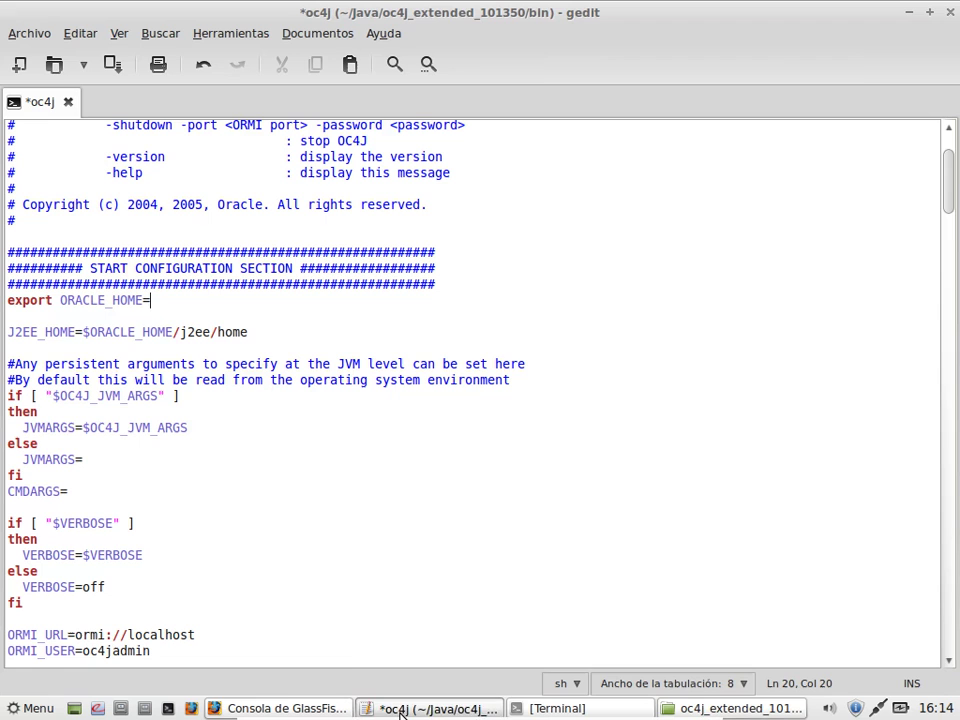
key("ctrl+v")
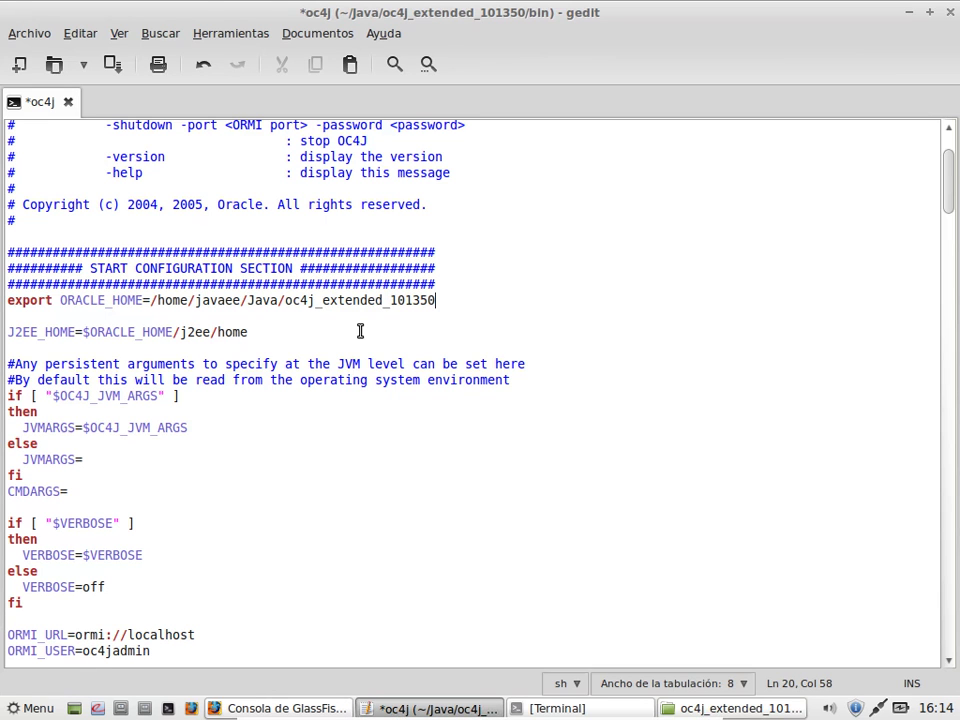
key("Return")
type("export ")
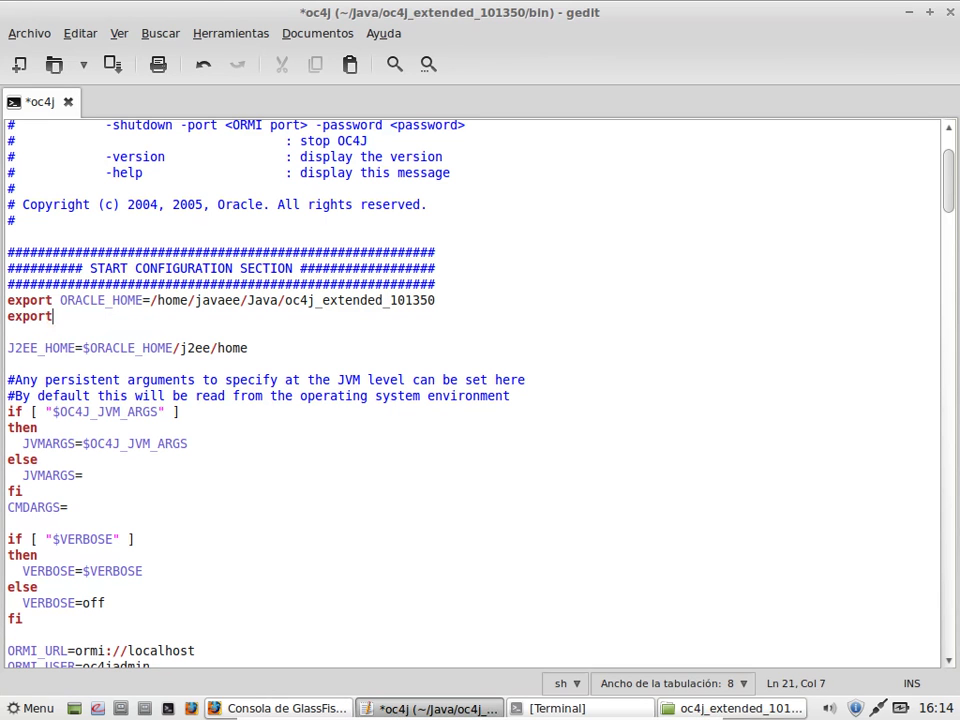
type("JAVA_HOME=")
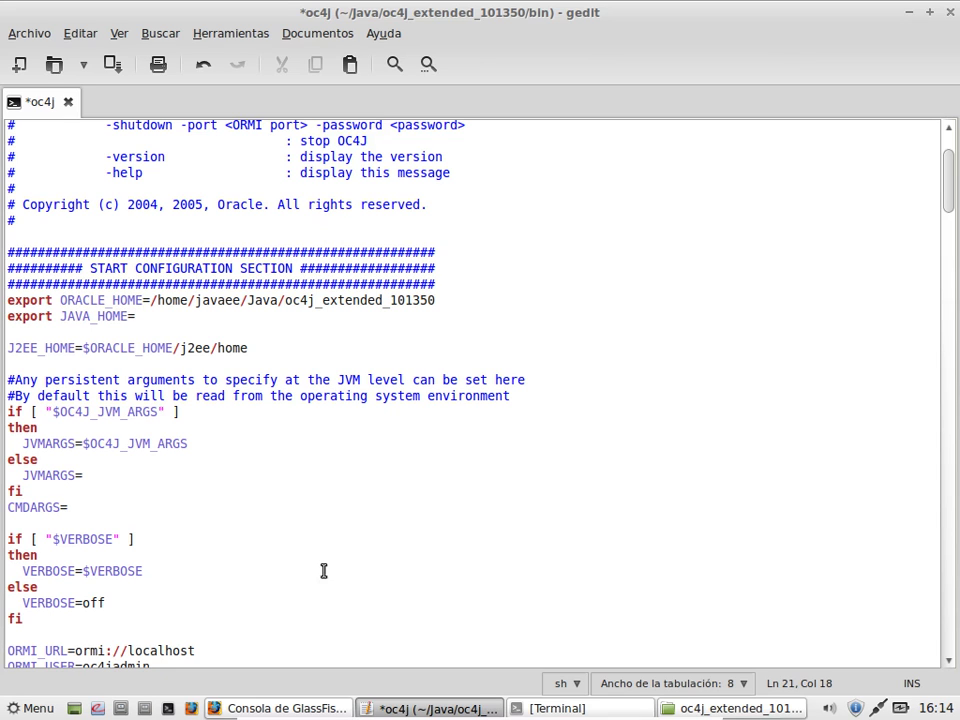
Step: Copy the /home/javaee/Java/jdk1.5.0_22 folder path from the file manager
left_click(770, 710)
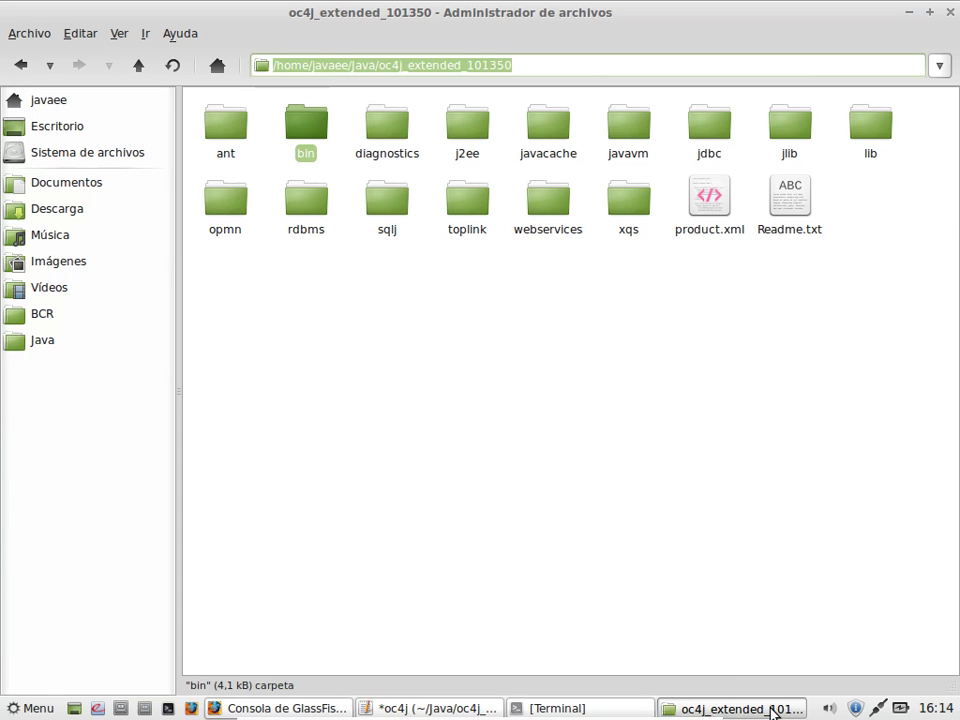
left_click(42, 340)
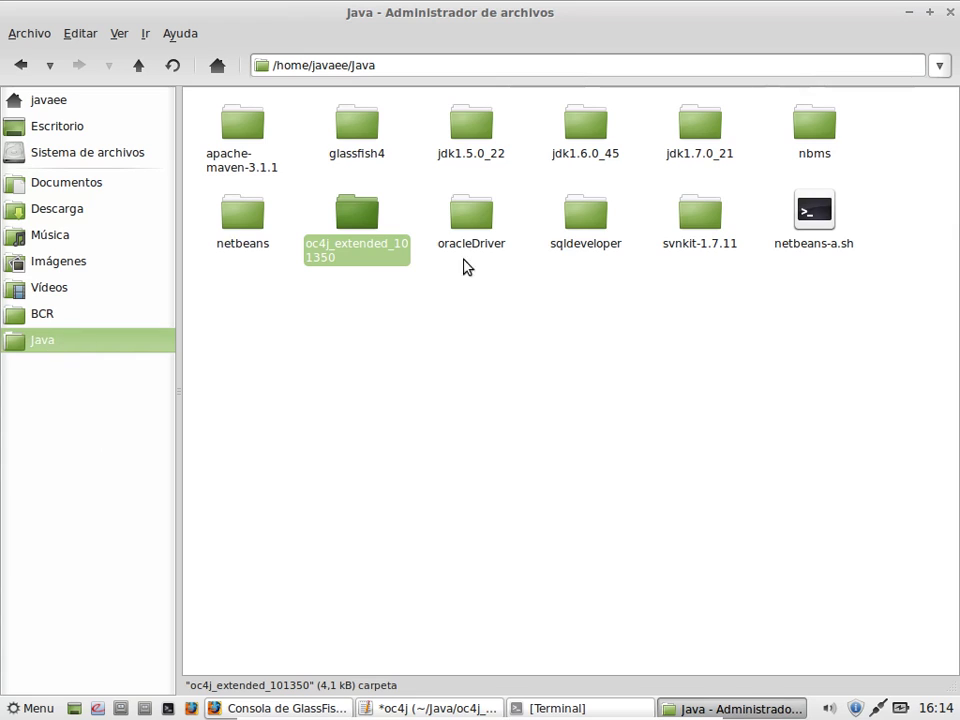
double_click(477, 135)
left_click_drag(465, 66, 178, 34)
right_click(358, 66)
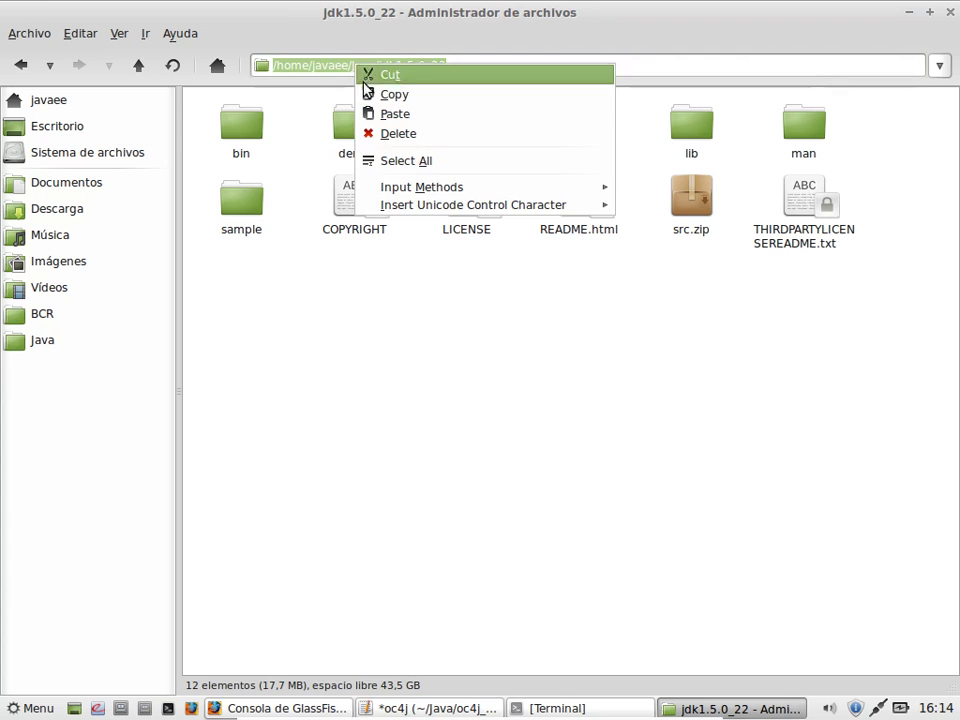
left_click(364, 94)
Step: Paste the path as the JAVA_HOME value, save the script, and start a new export line
left_click(454, 707)
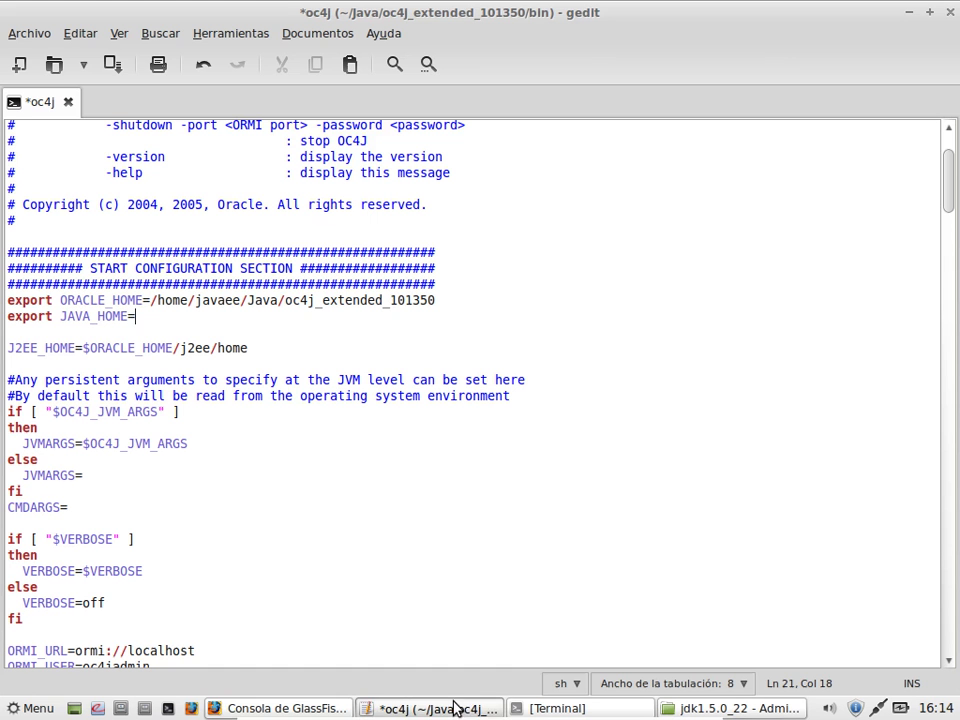
key("ctrl+v")
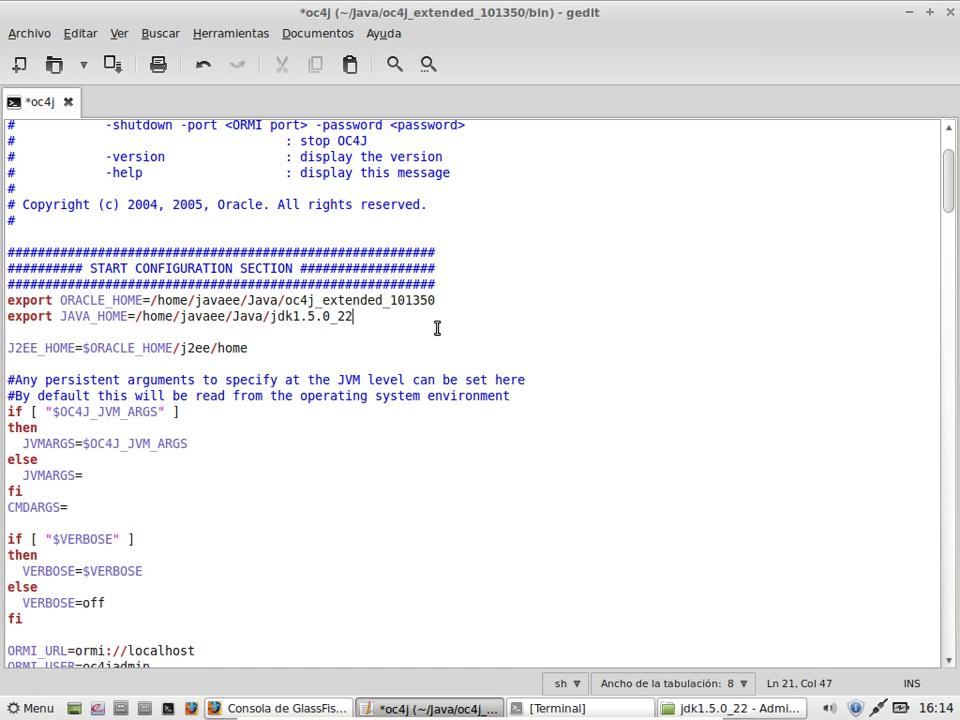
key("ctrl+s")
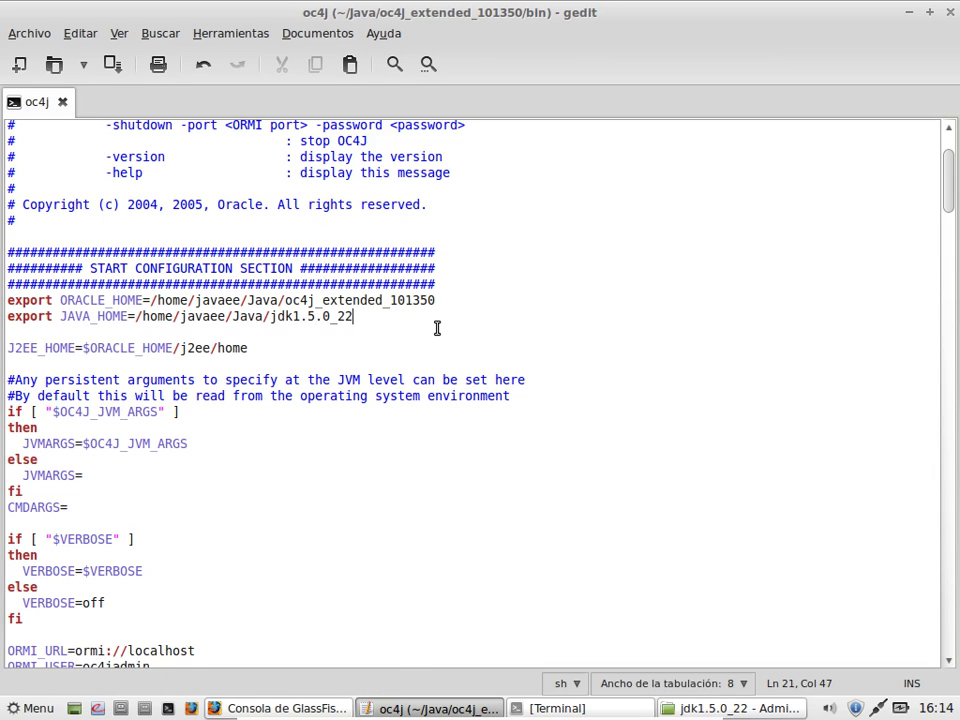
key("Return")
type("export")
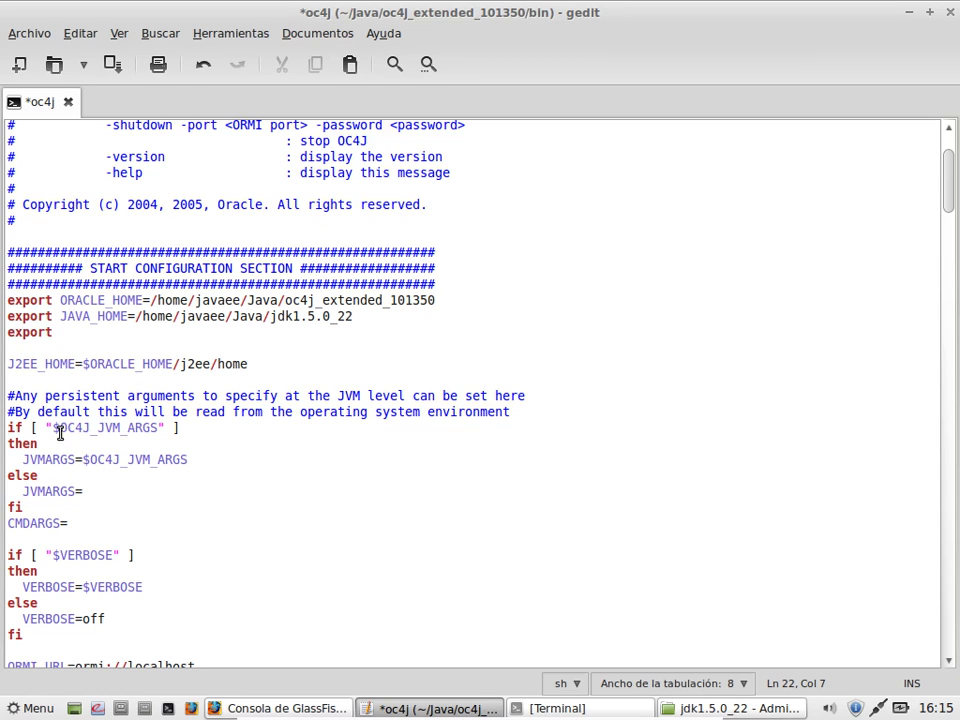
Step: Add export OC4J_JVM_ARGS="-server -Xmx512m -Xms256m -XX:MaxPermSize=" on line 22, using the name from line 28
left_click_drag(60, 427, 157, 427)
right_click(155, 428)
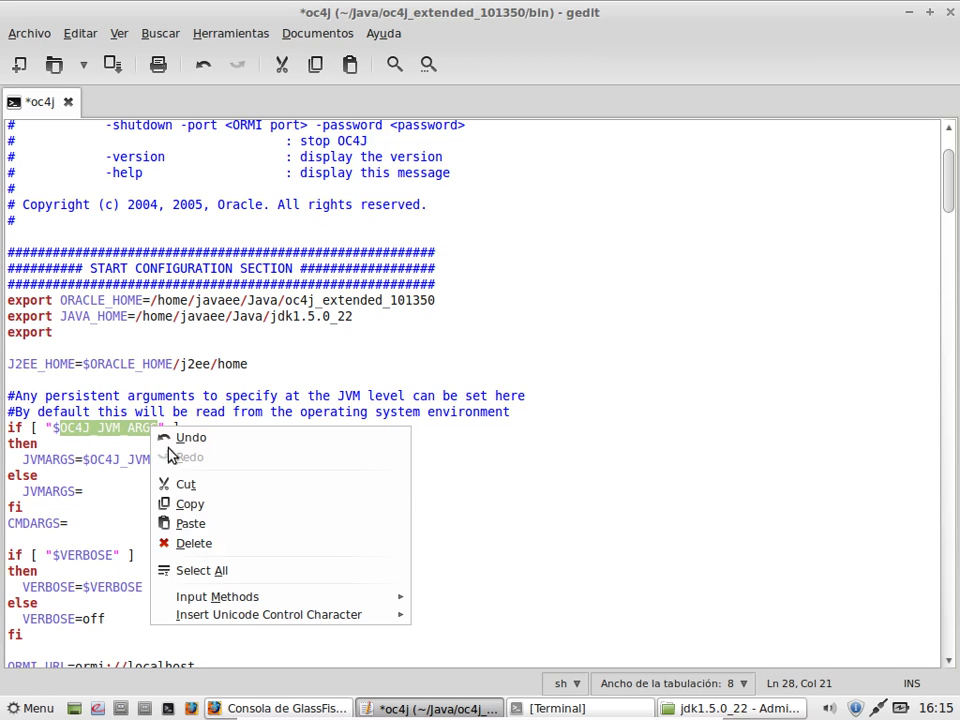
left_click(185, 512)
left_click(91, 336)
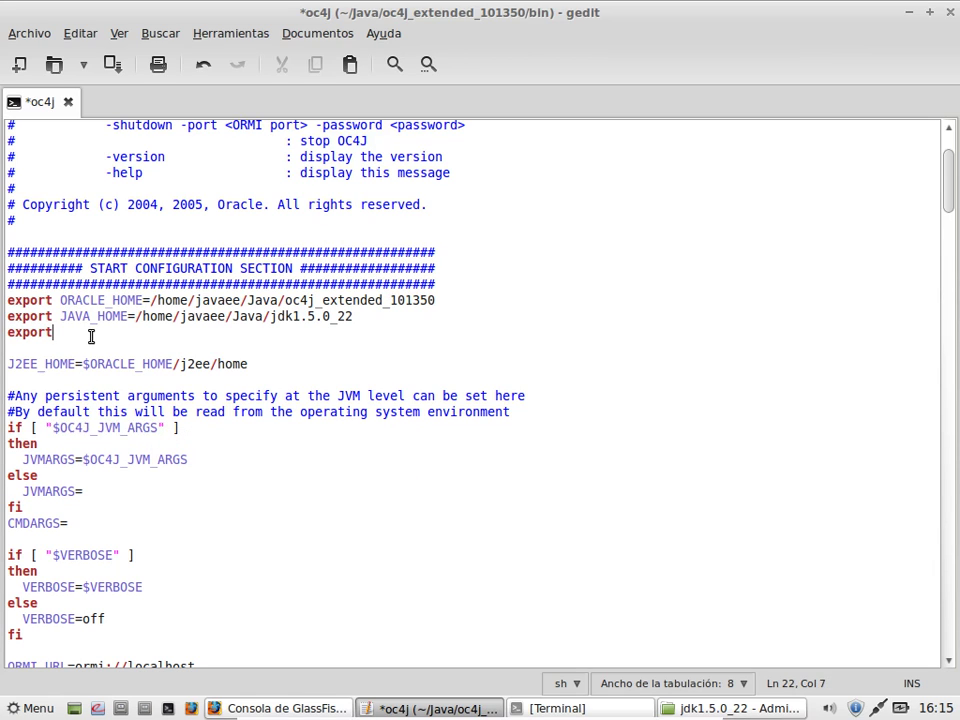
key("ctrl+v")
type("=\"\"")
key("Left")
key("ctrl+s")
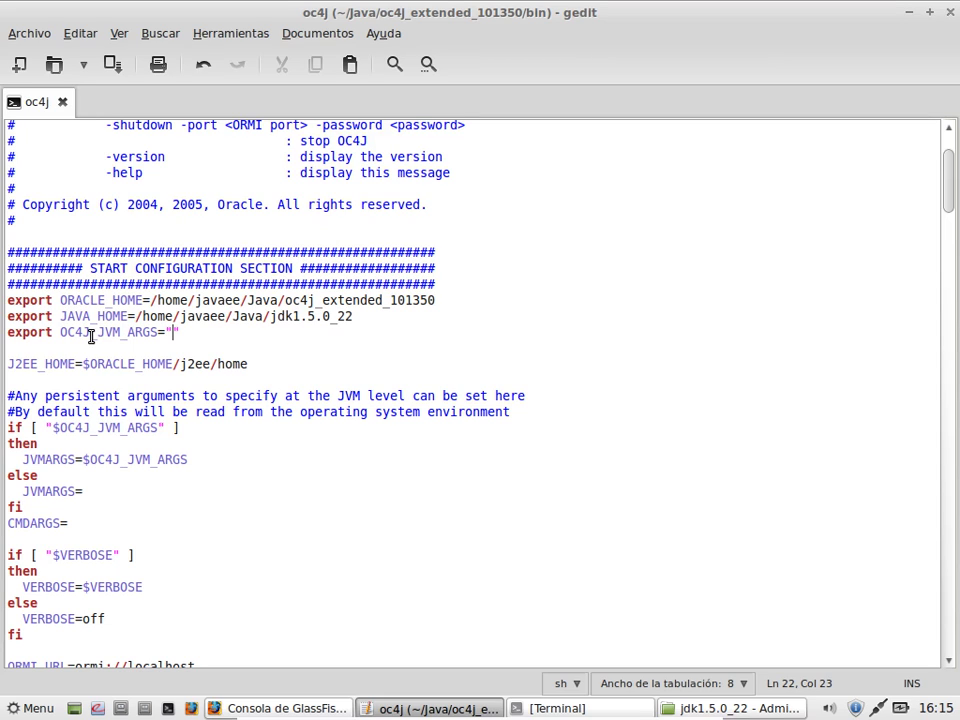
type("-server ")
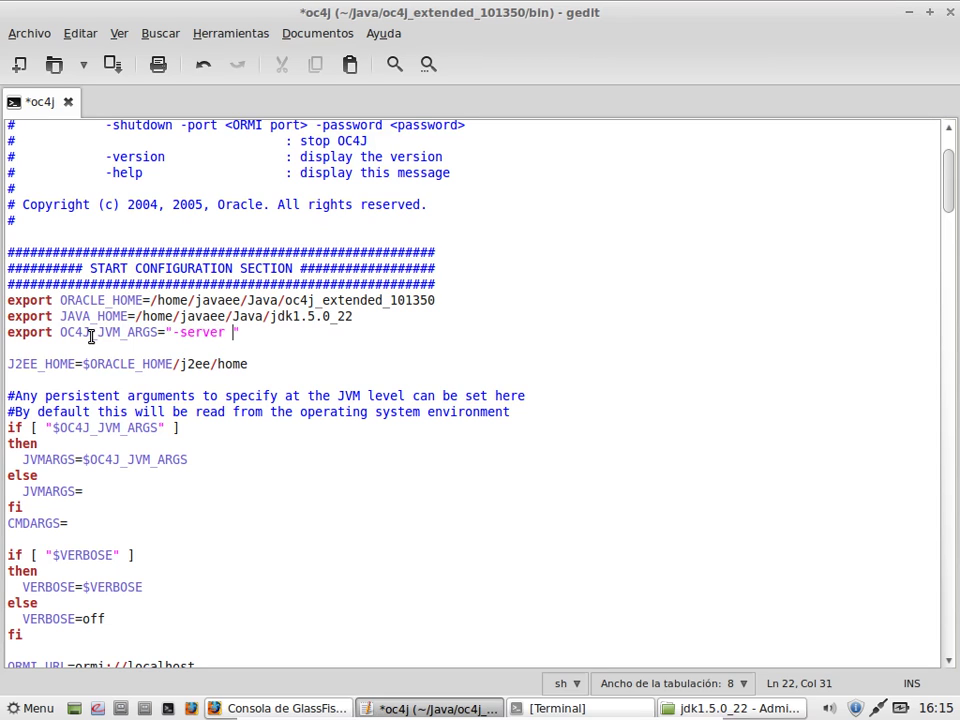
type("-Xmx512m ")
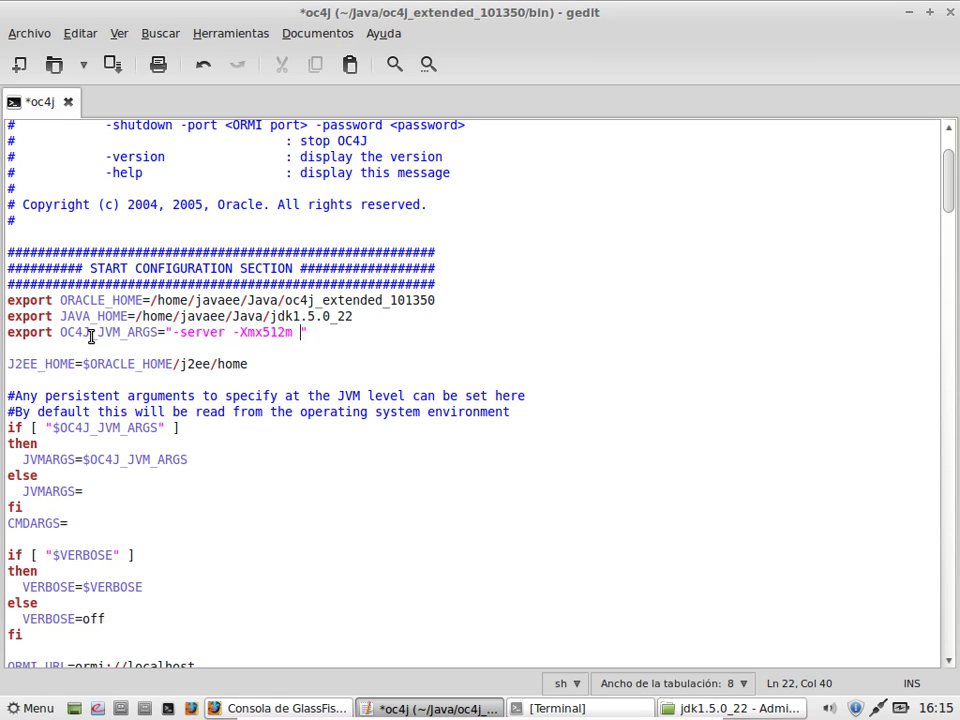
type("-Xms256m -XX")
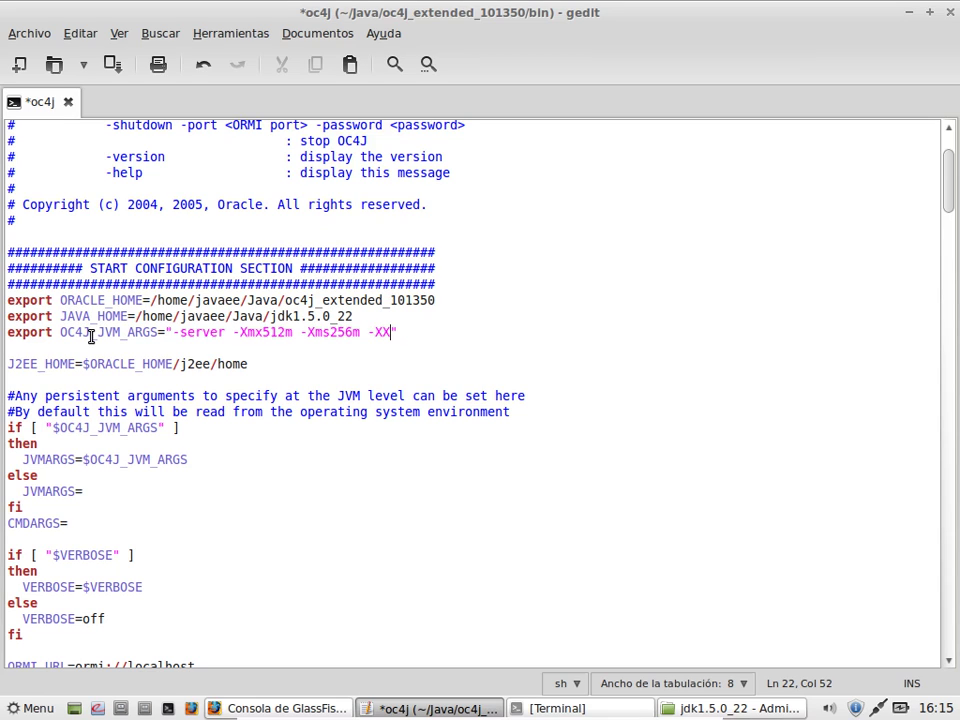
type(":MaxPermSize")
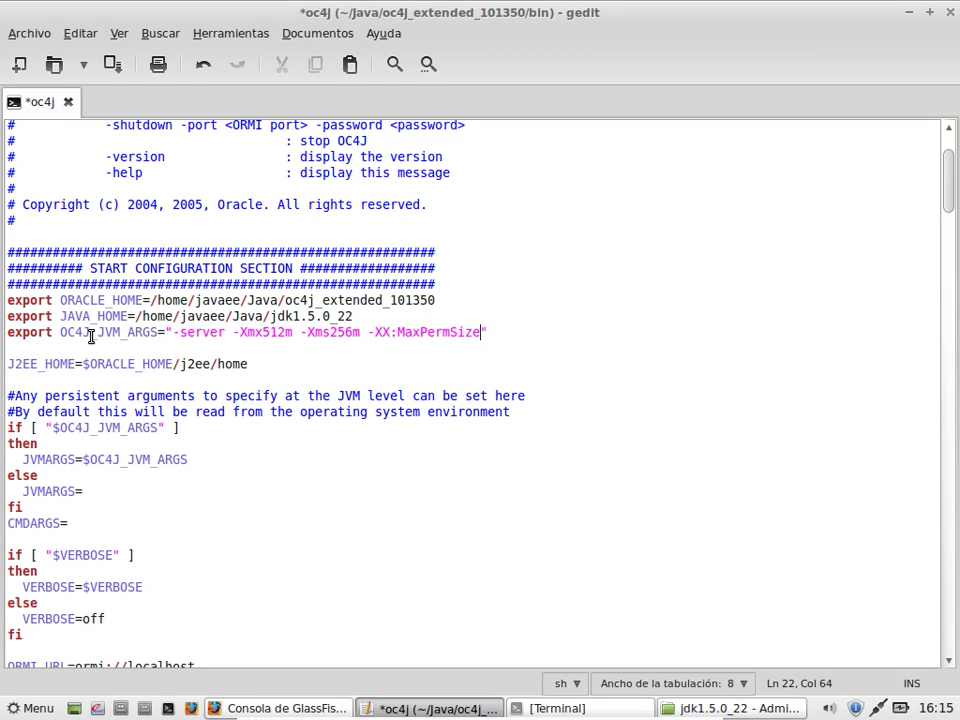
type("=")
Step: Leave VirtualBox fullscreen, open a host terminal and change into $ORACLE_HOME
key("ctrl+f")
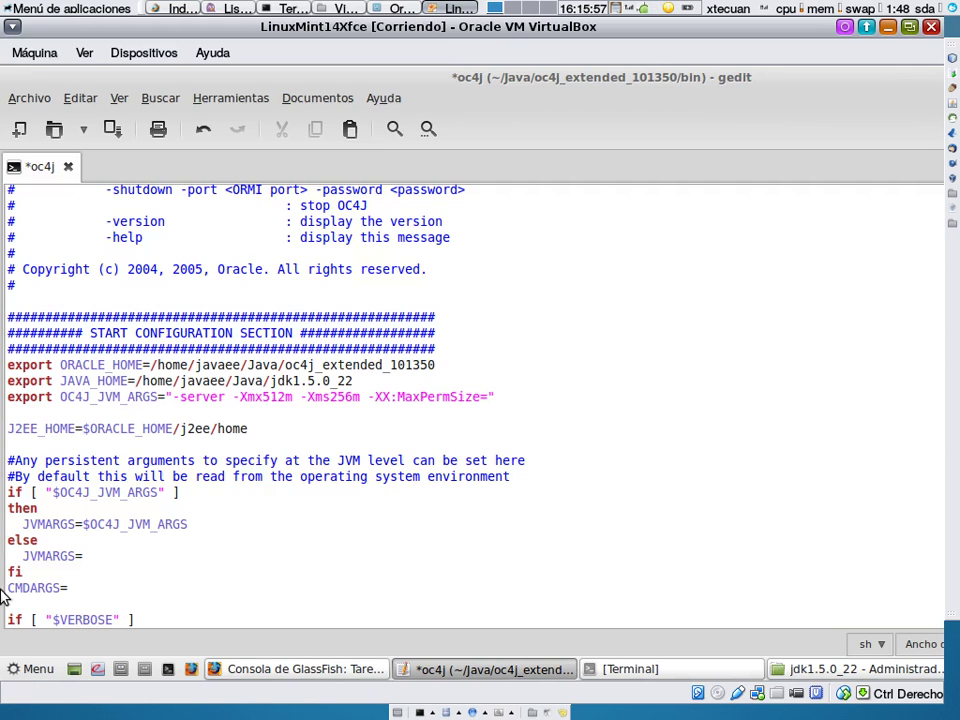
key("ctrl+alt+t")
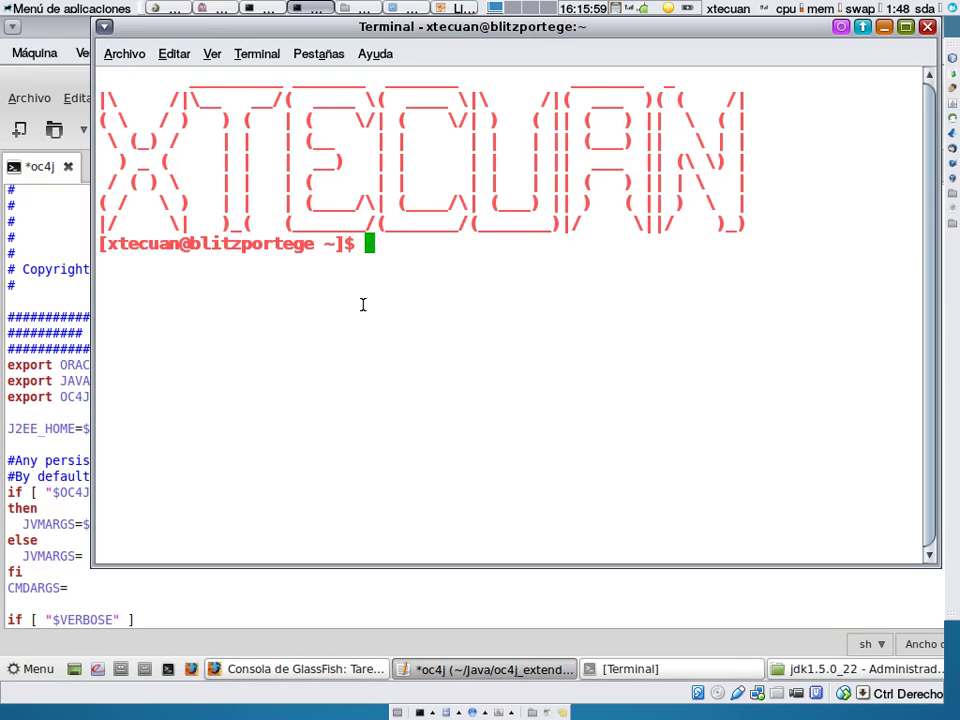
type("cd ORA")
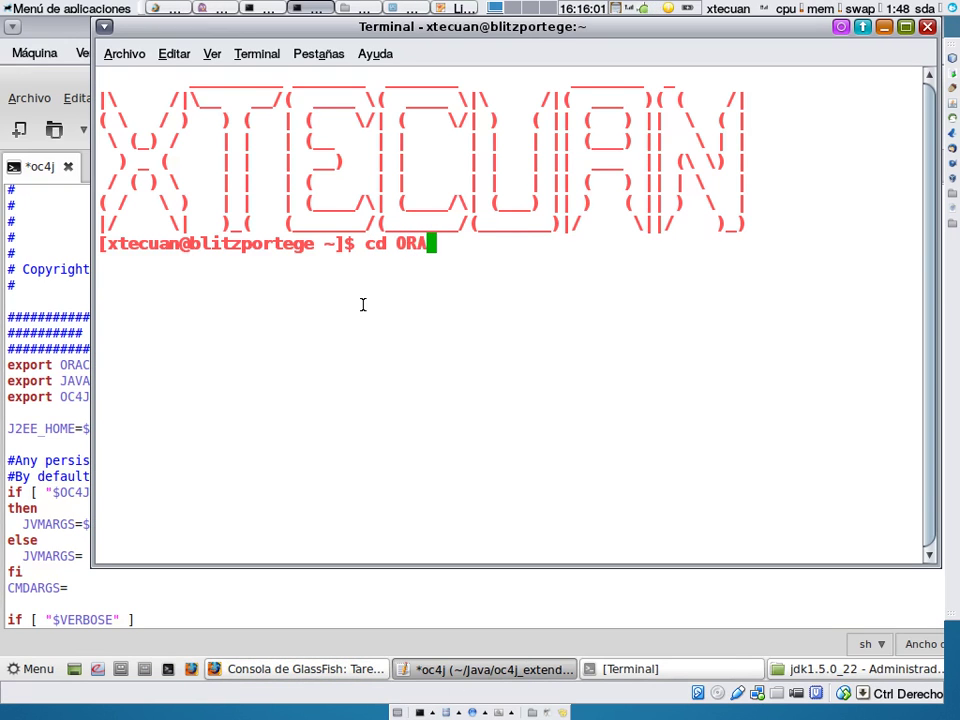
type("CLE")
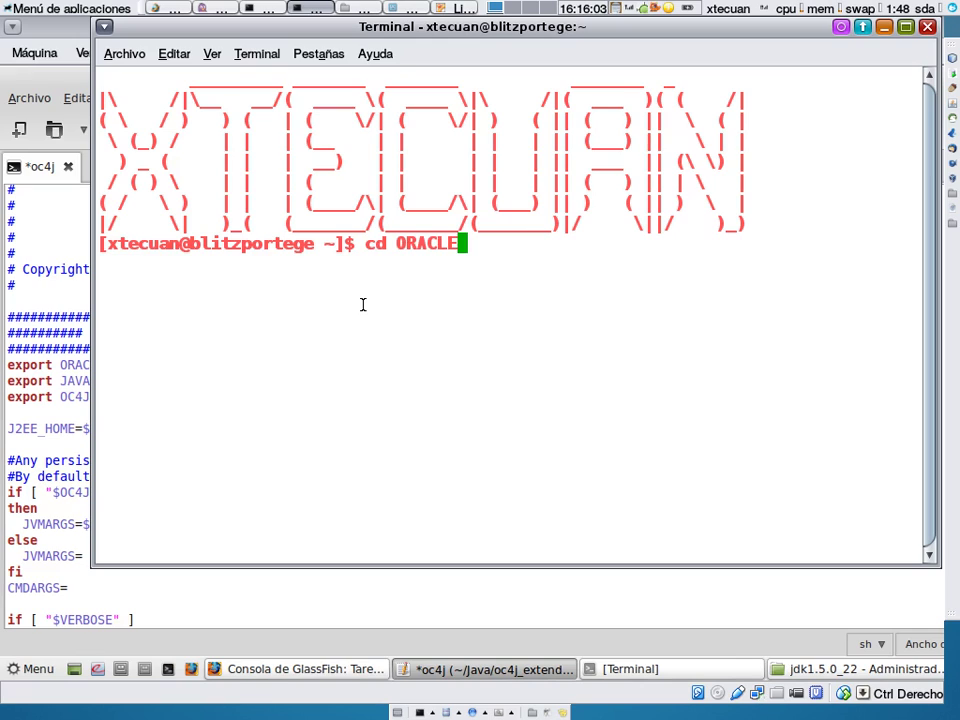
key("BackSpace")
key("BackSpace")
key("BackSpace")
key("BackSpace")
key("BackSpace")
key("BackSpace")
type("$")
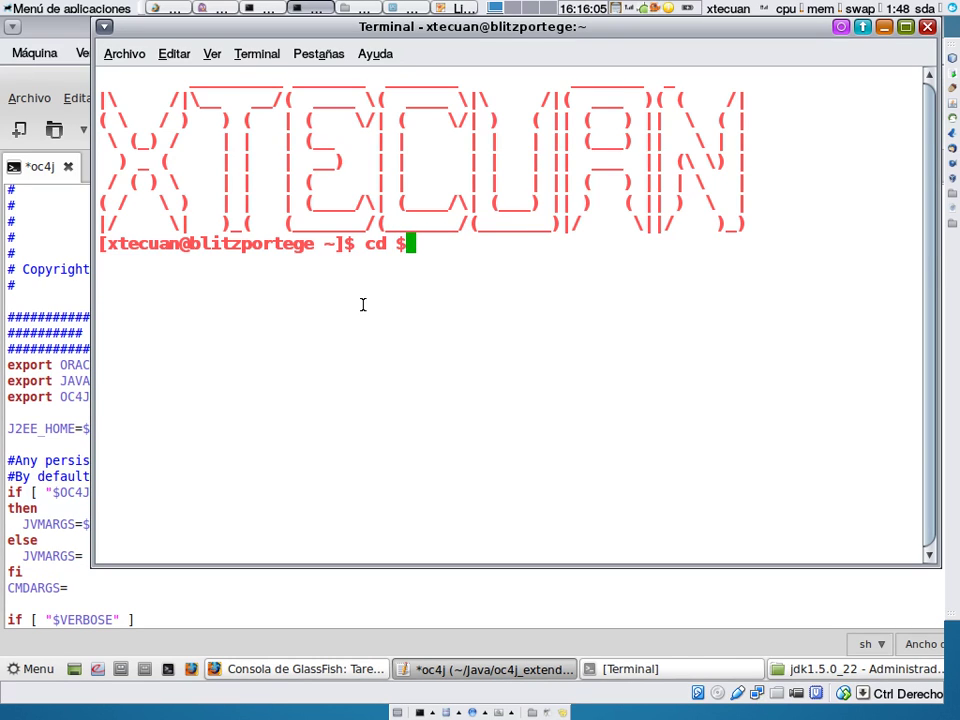
type("ORAC")
key("Tab")
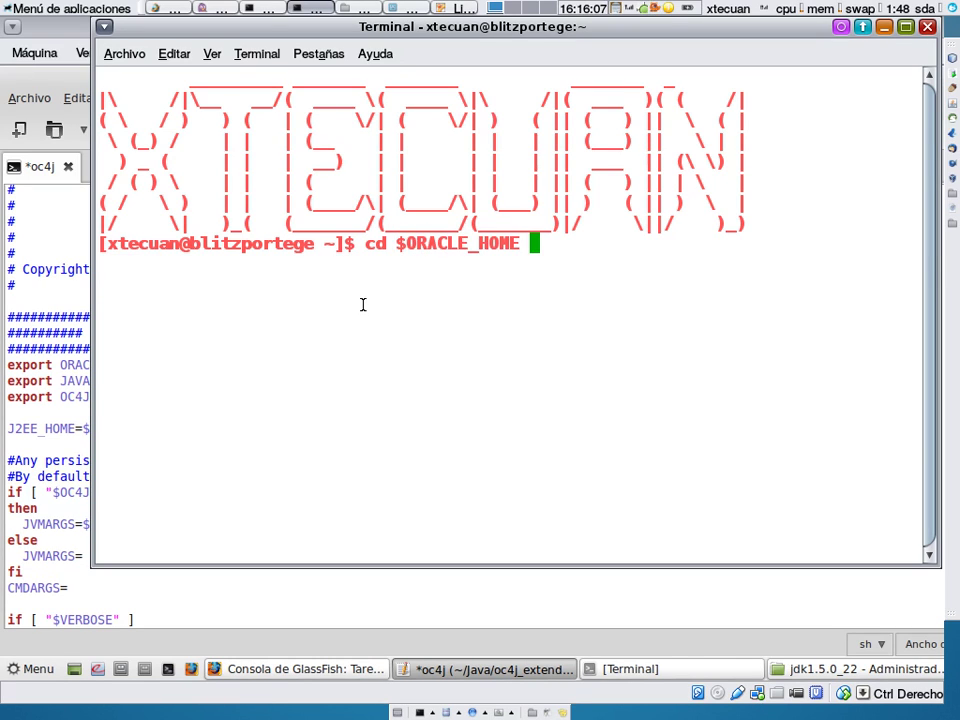
key("Return")
Step: Display the host's bin/oc4j script with cat, then return to the guest's gedit
type("cd bi")
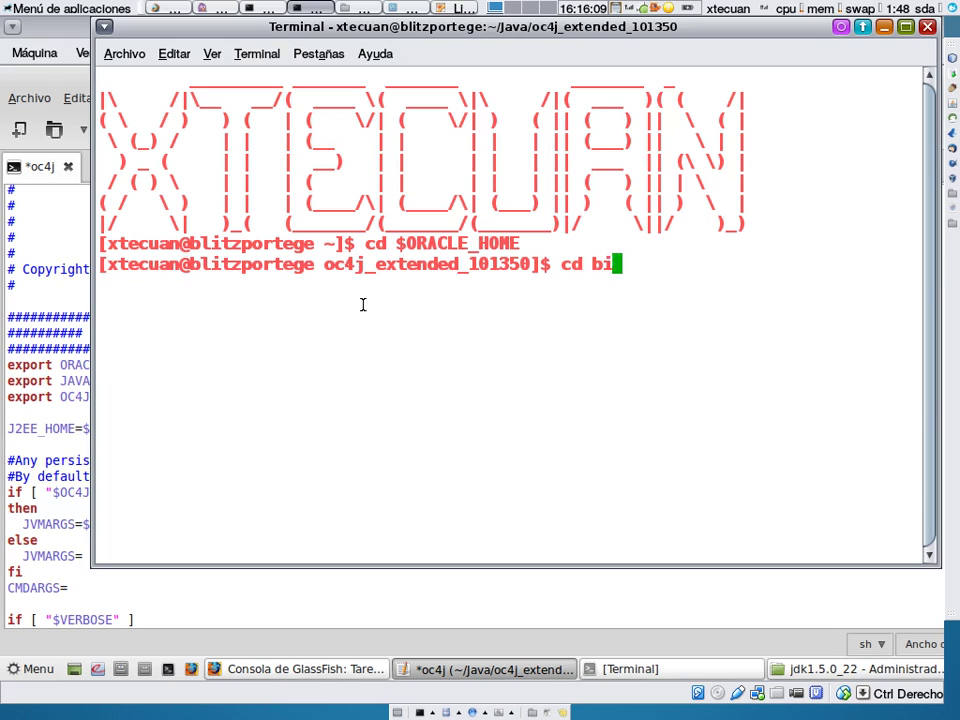
key("Tab")
key("Return")
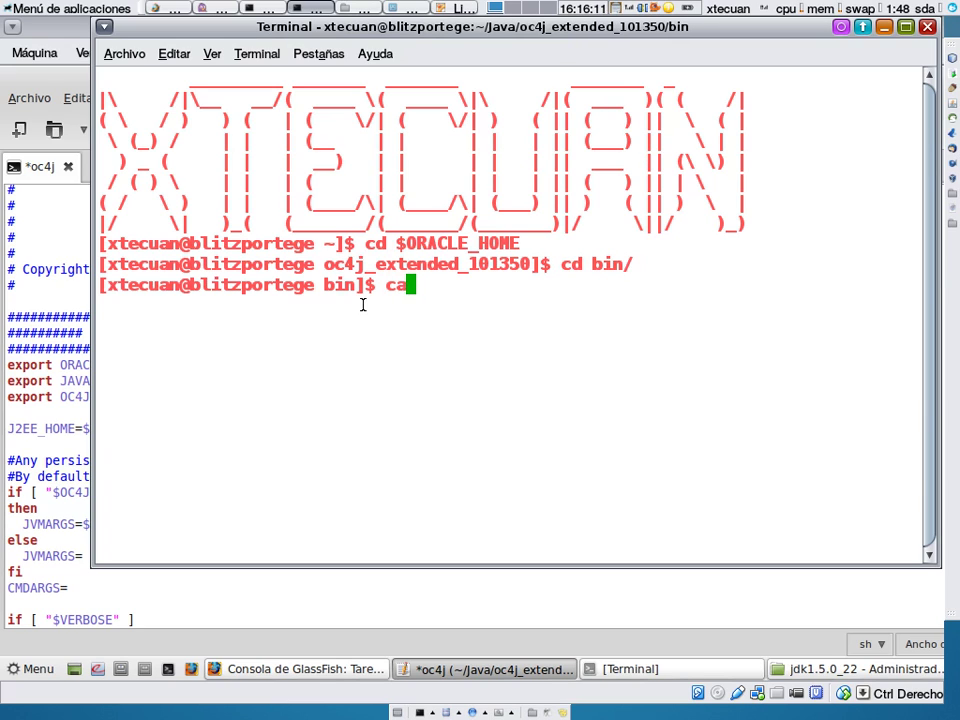
type("t ")
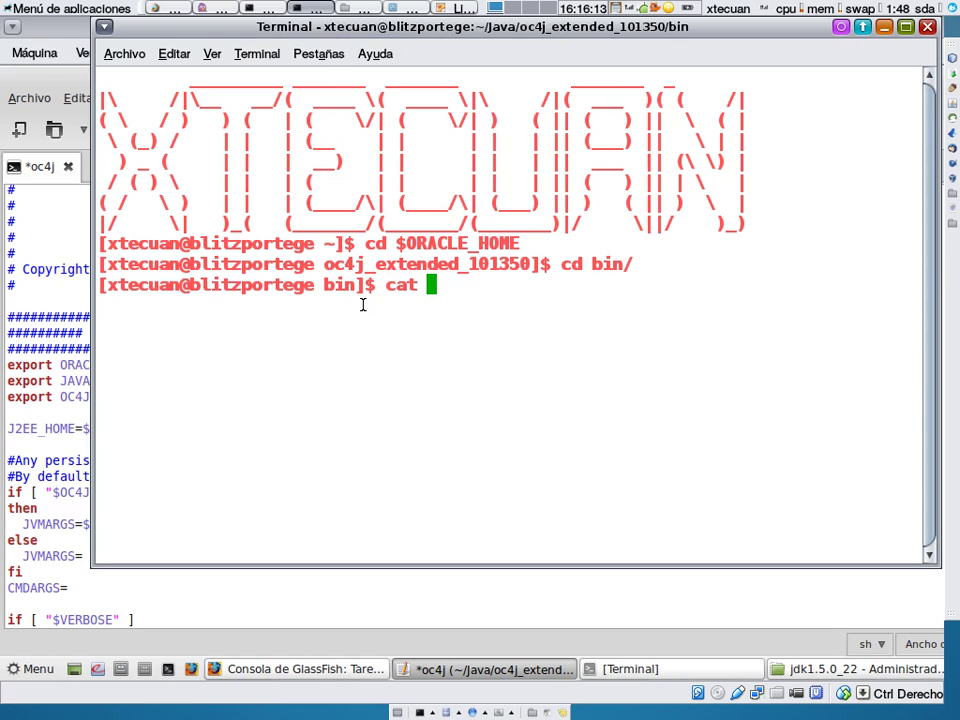
type("oc4j")
key("Return")
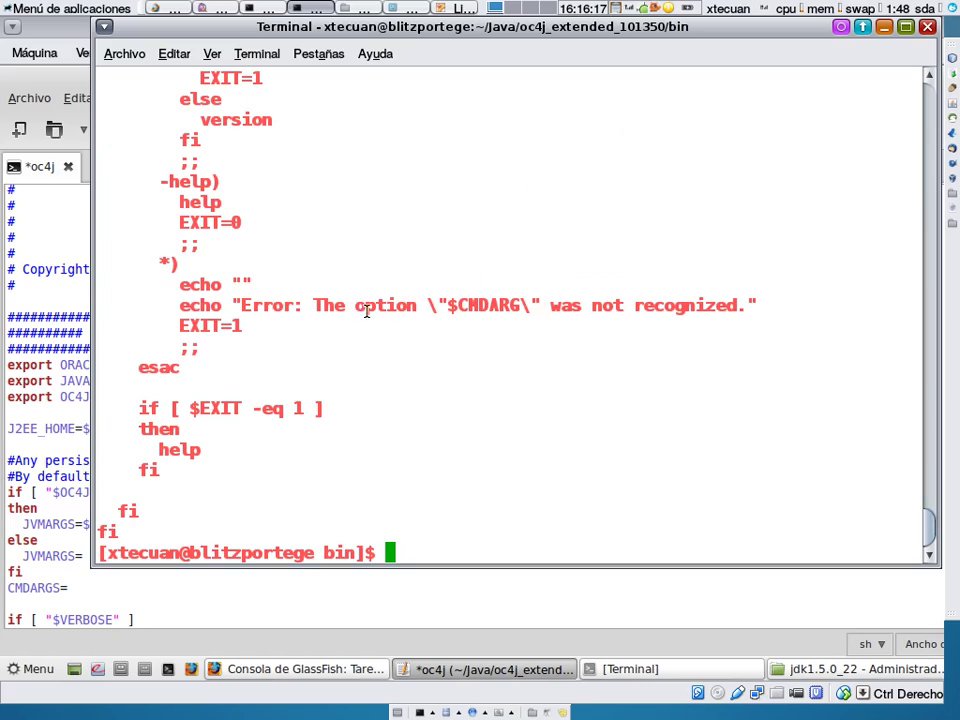
scroll(507, 337, "up", 20)
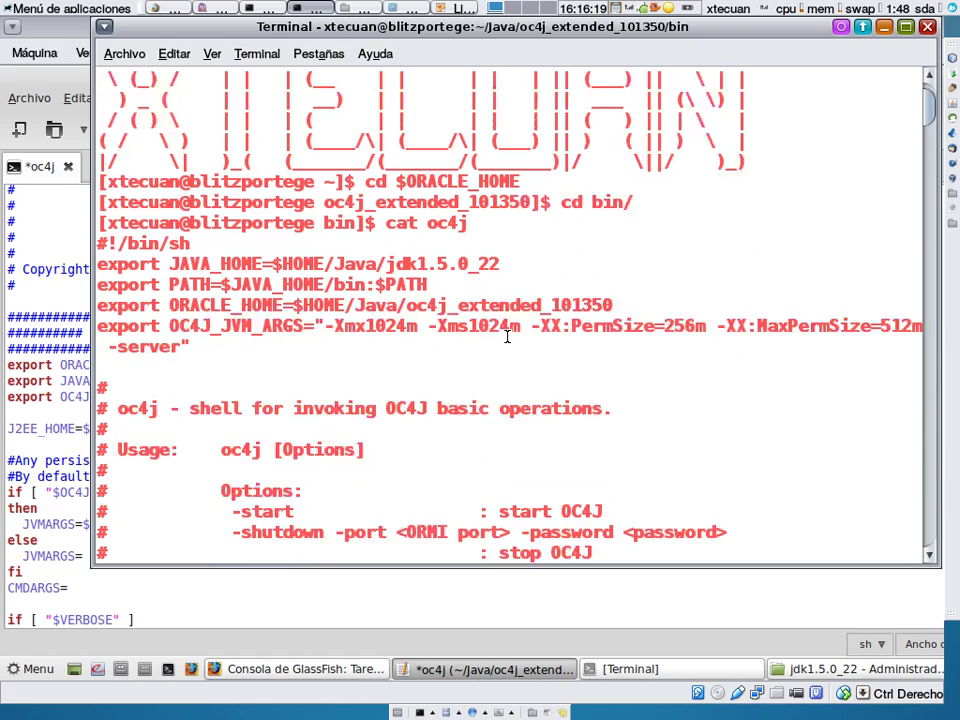
scroll(507, 337, "down", 1)
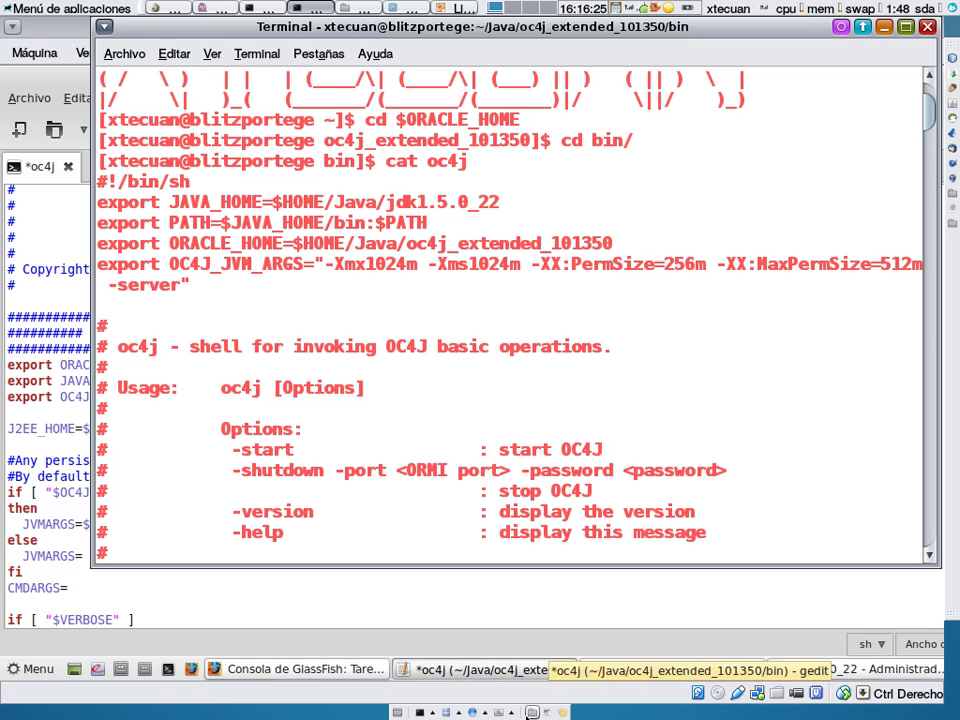
left_click(520, 672)
left_click(520, 672)
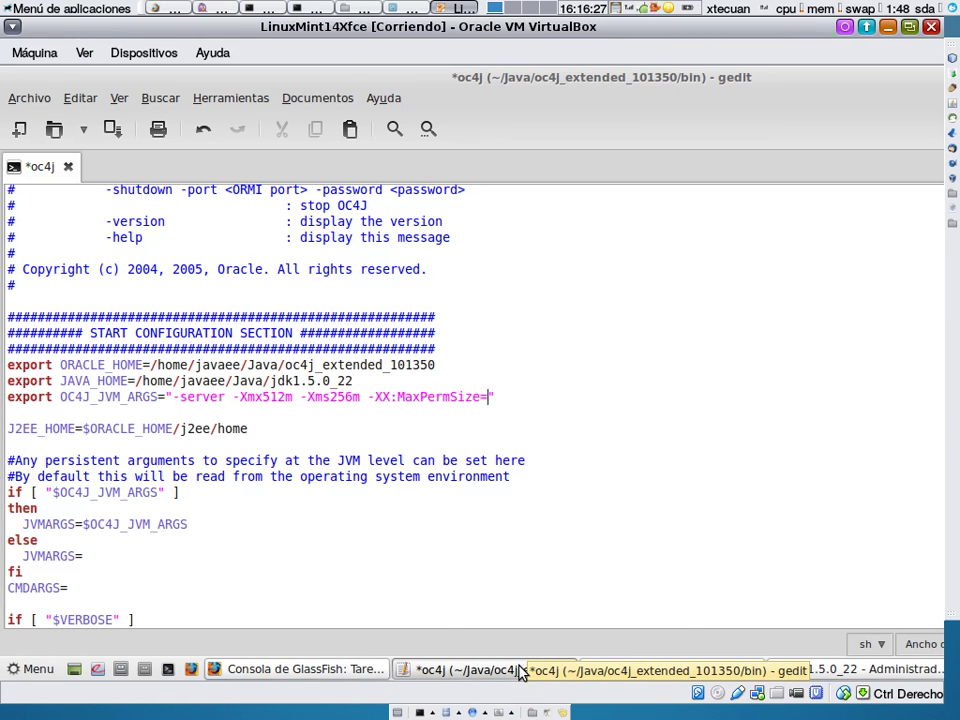
Step: Complete the OC4J_JVM_ARGS value with MaxPermSize=256m and -XX:PermSize=128m, then save the script
key("Control_R+f")
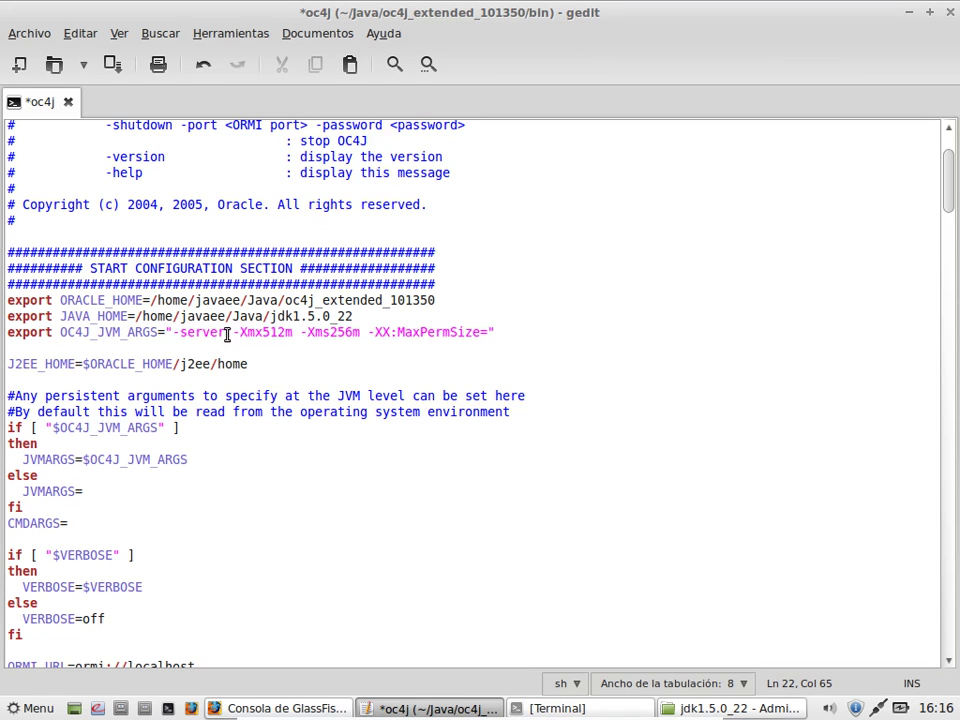
left_click(228, 333)
left_click(286, 333)
left_click(347, 332)
left_click(489, 332)
type("256m -XX:")
type("PermSiz")
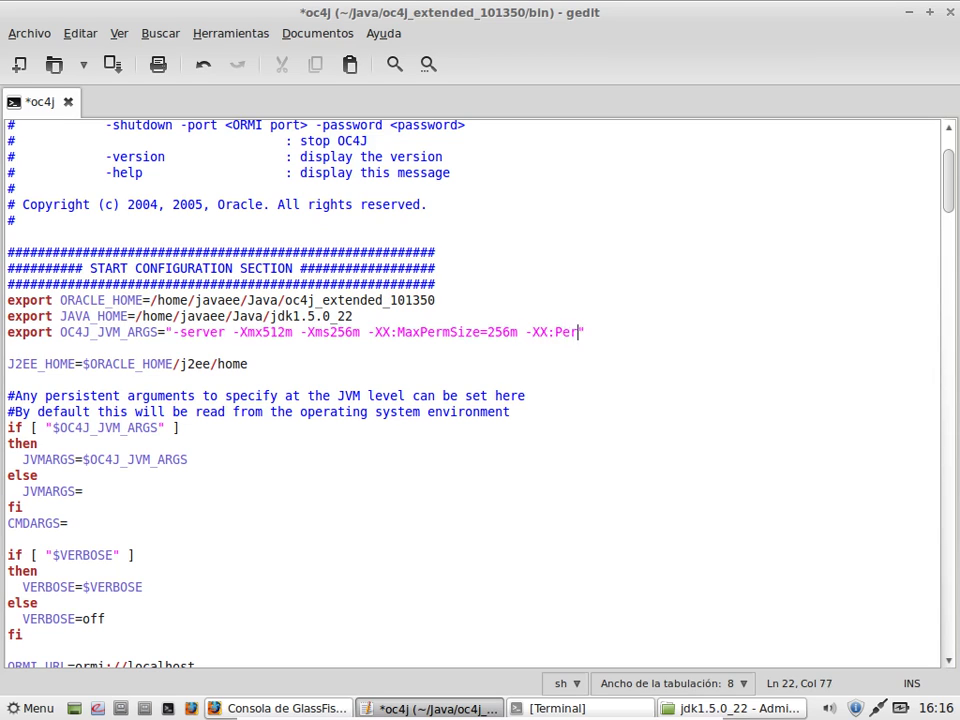
type("e=128,")
key("BackSpace")
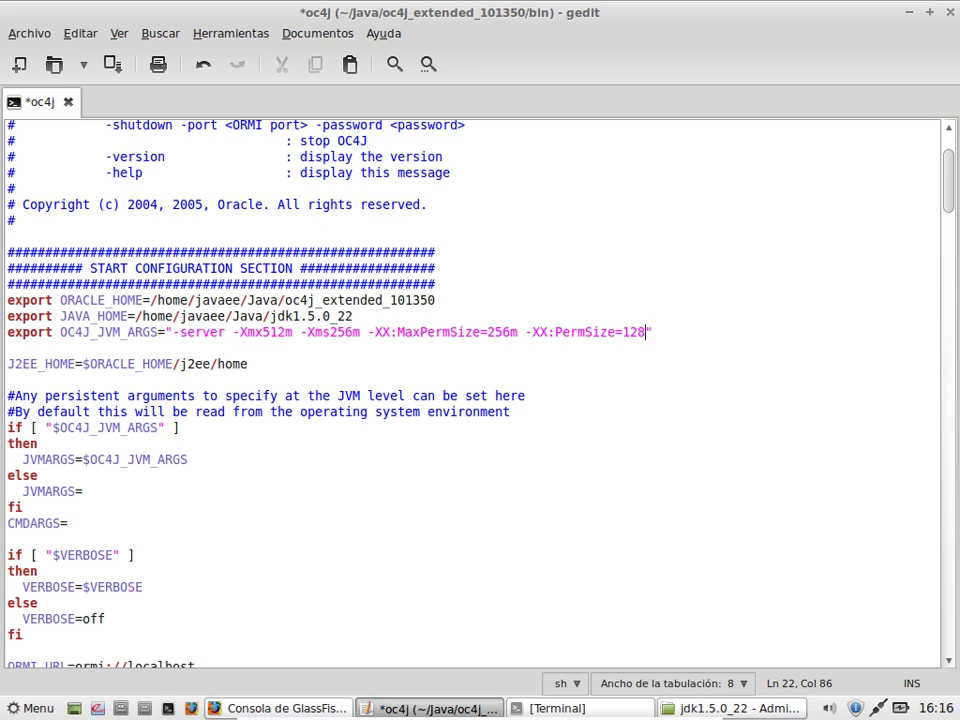
type("m")
key("ctrl+s")
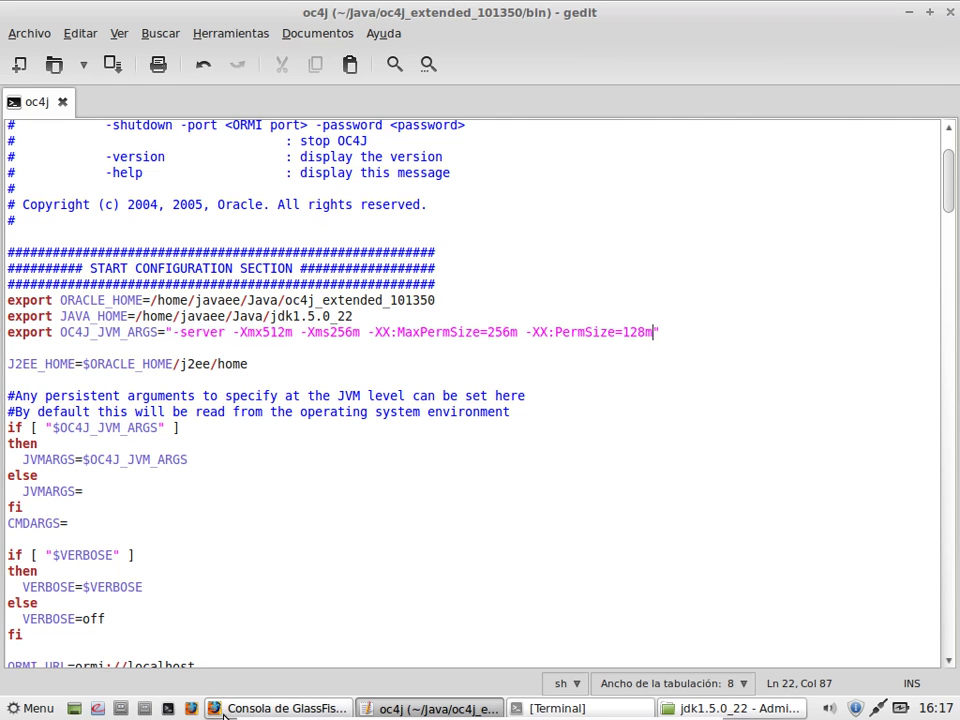
mouse_move(535, 716)
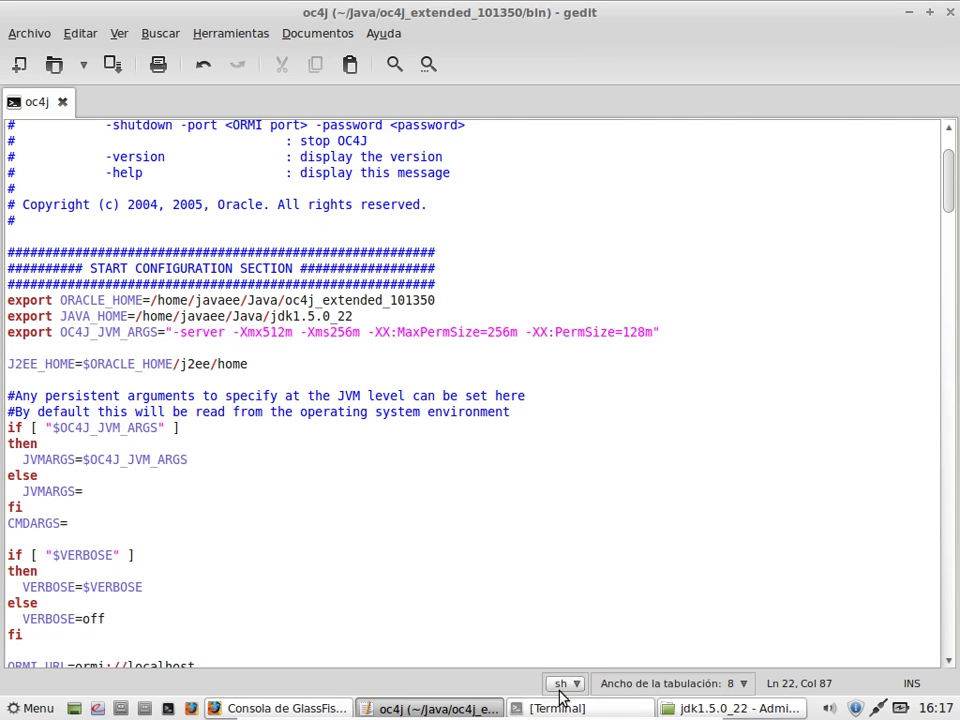
Step: Run oc4j -start in the terminal
left_click(558, 710)
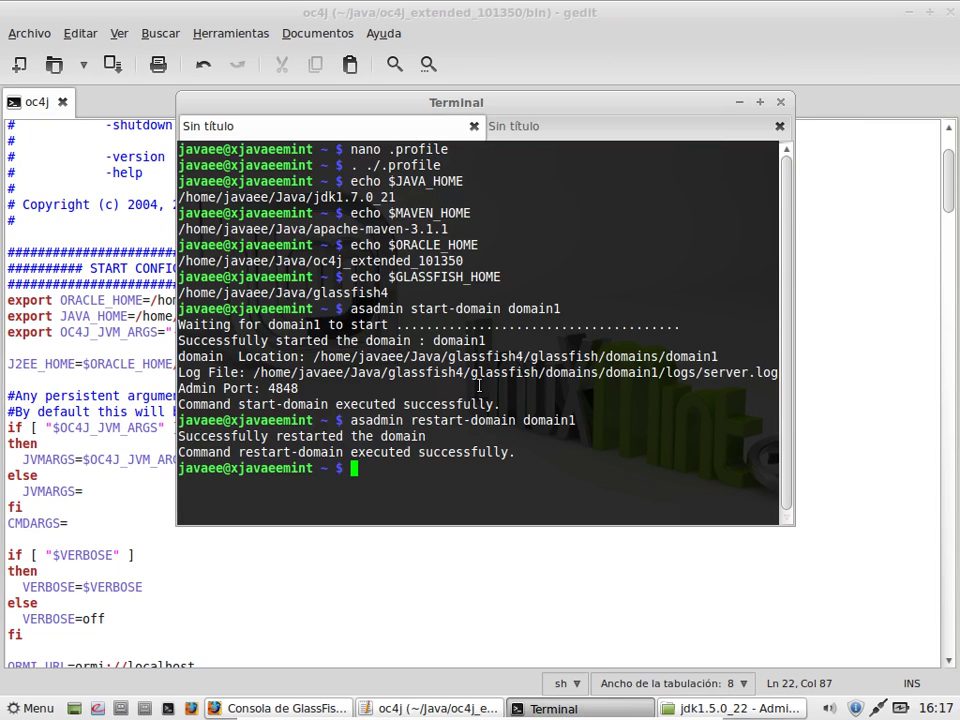
type("oc4j -start")
key("Return")
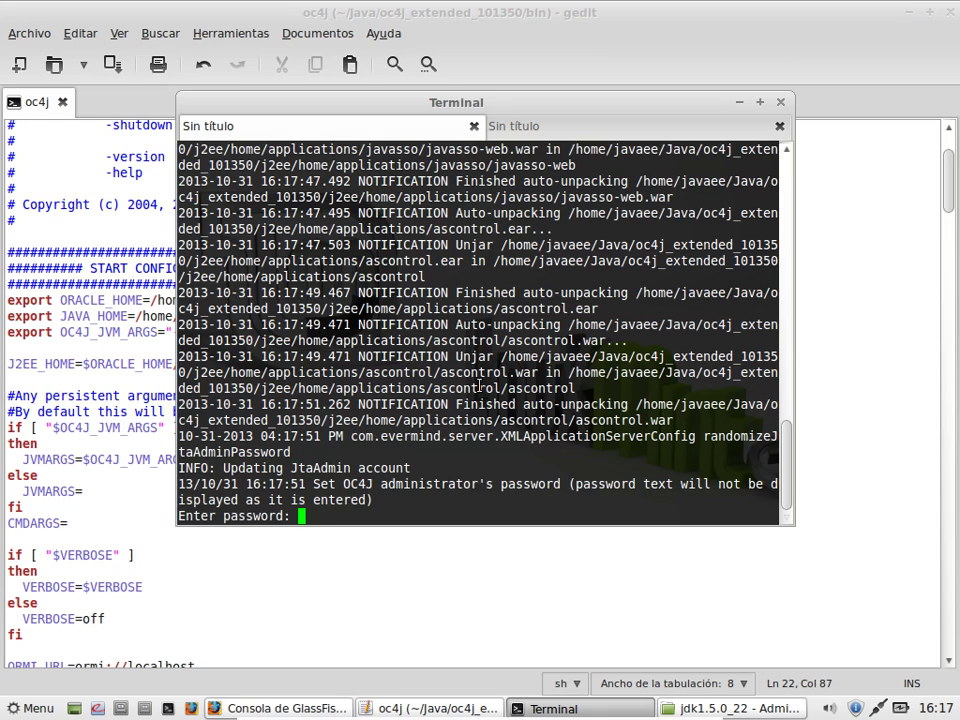
Step: Enter and confirm the oc4jadmin password, then move the terminal window lower
key("Return")
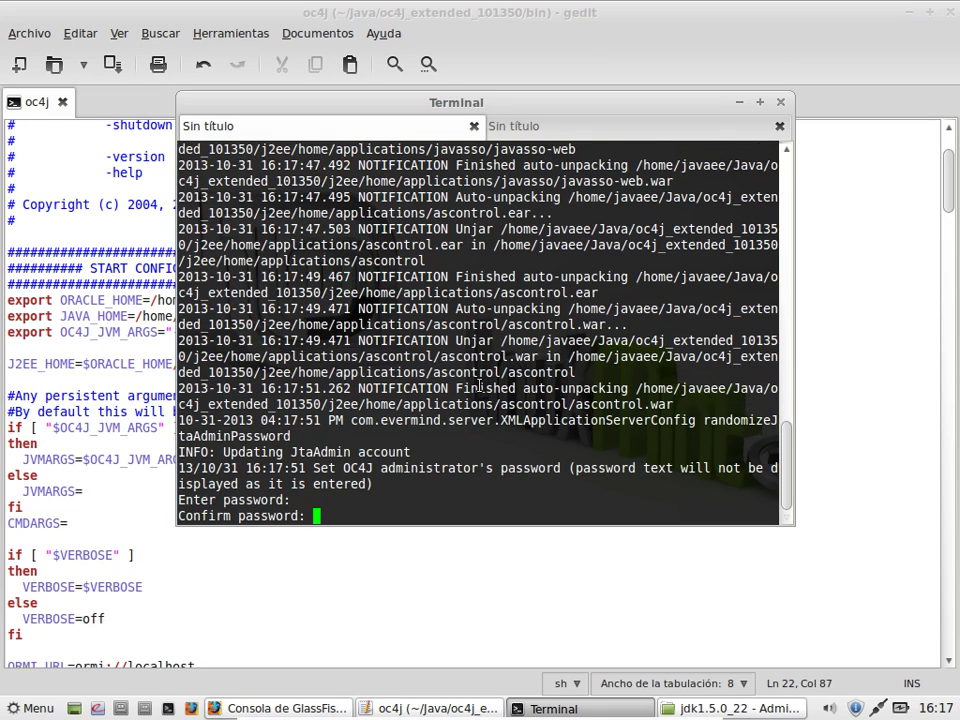
key("Return")
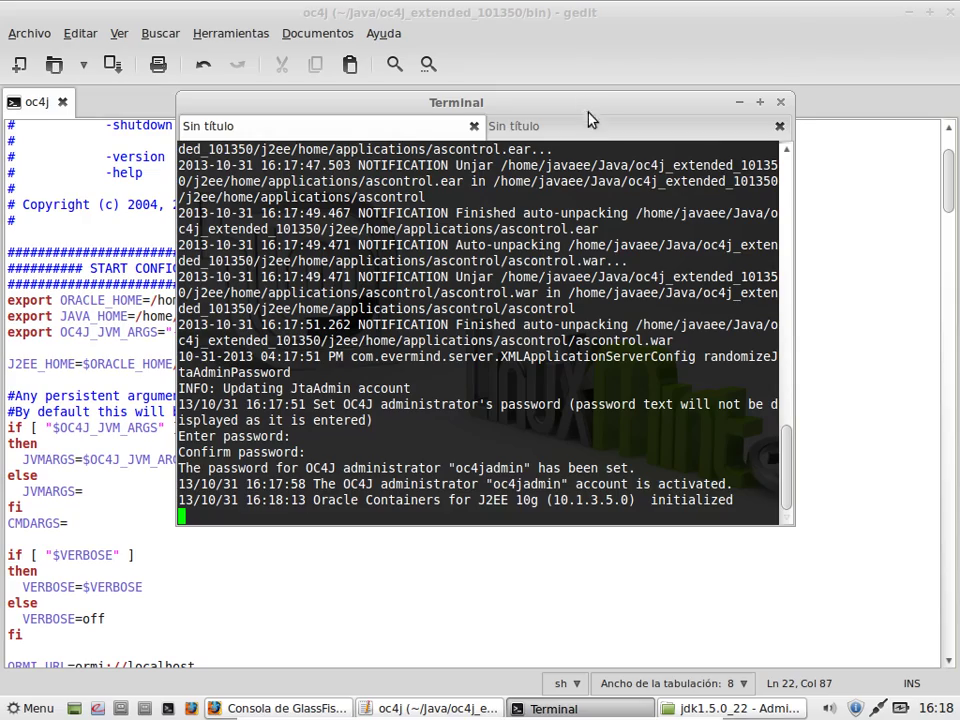
left_click_drag(588, 120, 430, 372)
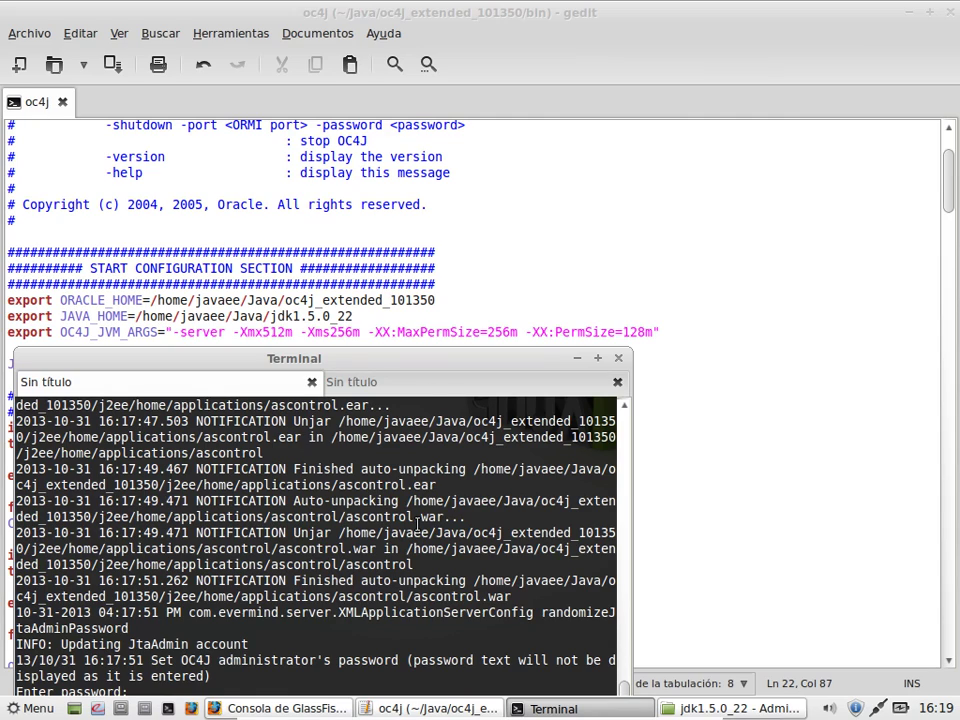
Step: Confirm the OC4J administrator password so the admin account activates and reports it is initialized
scroll(417, 521, "up", 20)
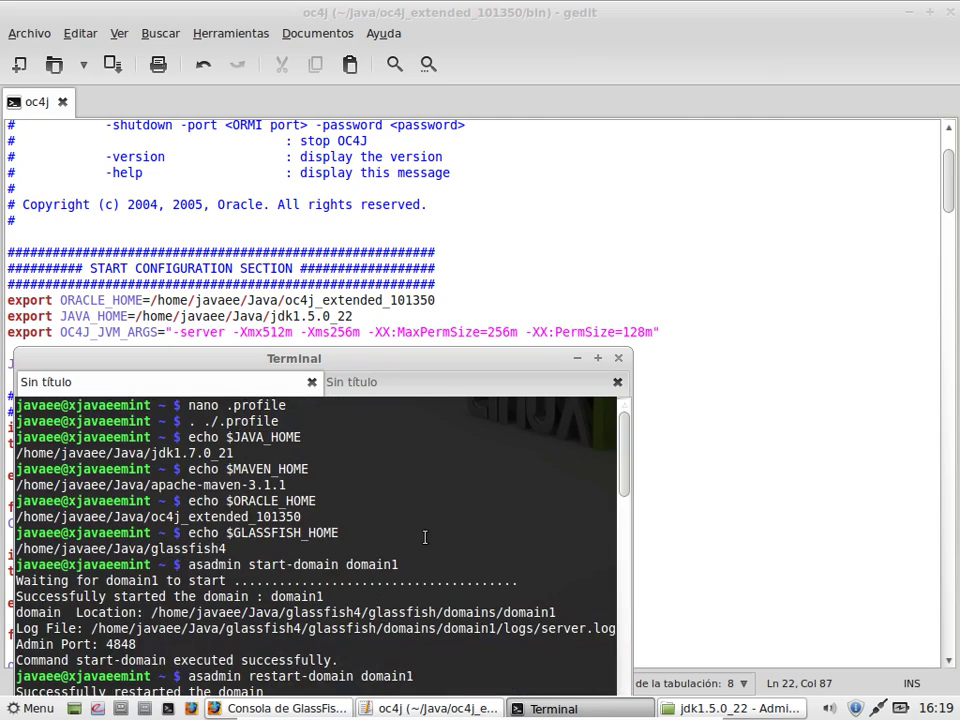
scroll(424, 538, "down", 5)
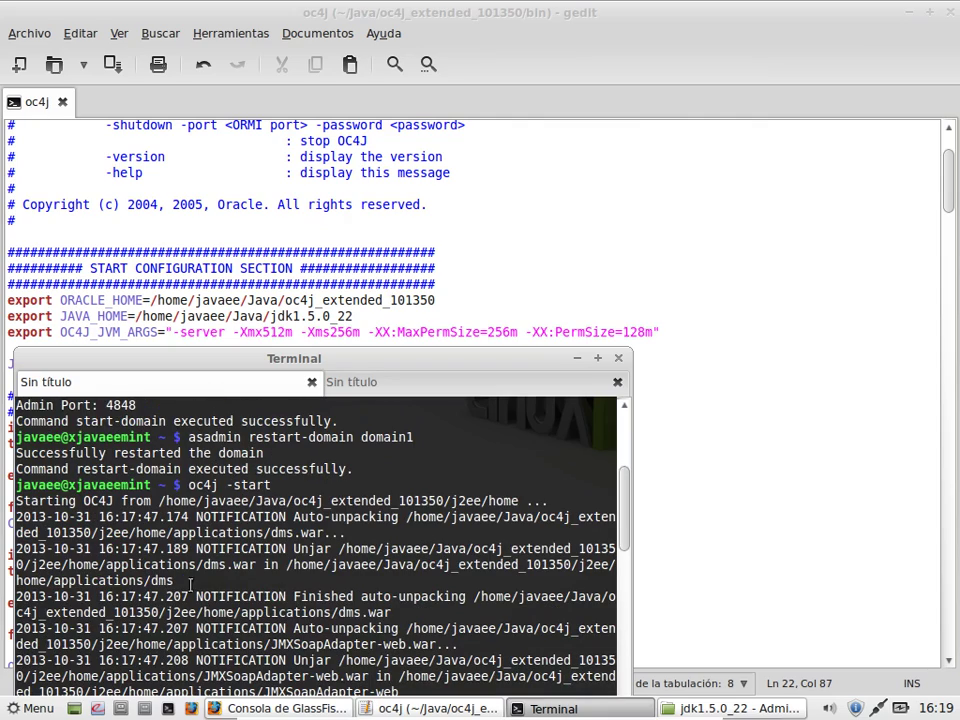
scroll(310, 520, "down", 15)
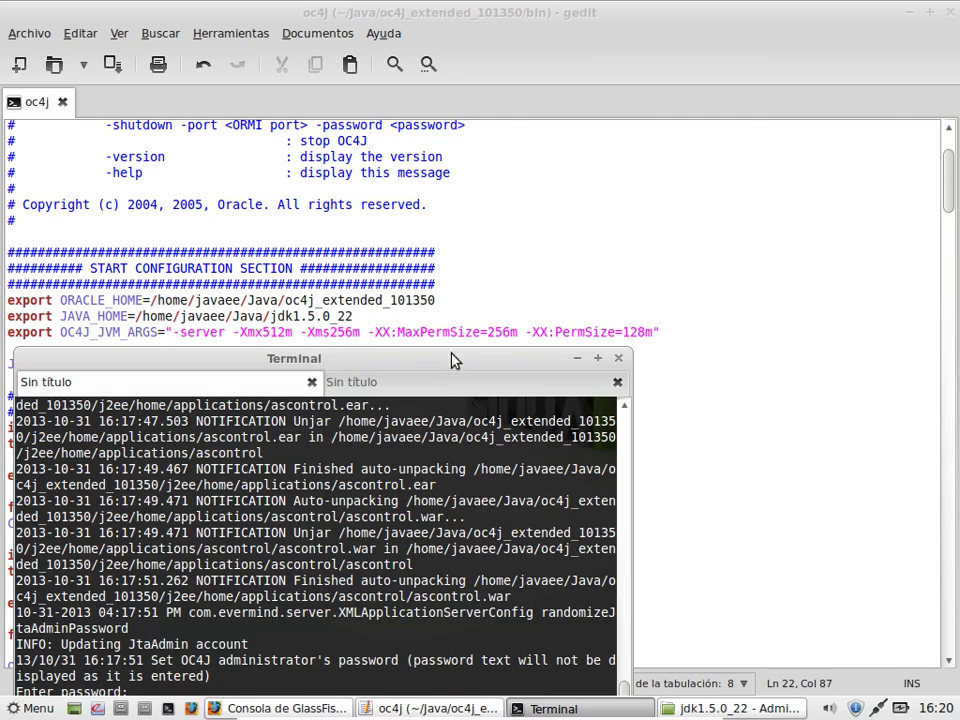
left_click_drag(458, 357, 520, 280)
key("Return")
key("Return")
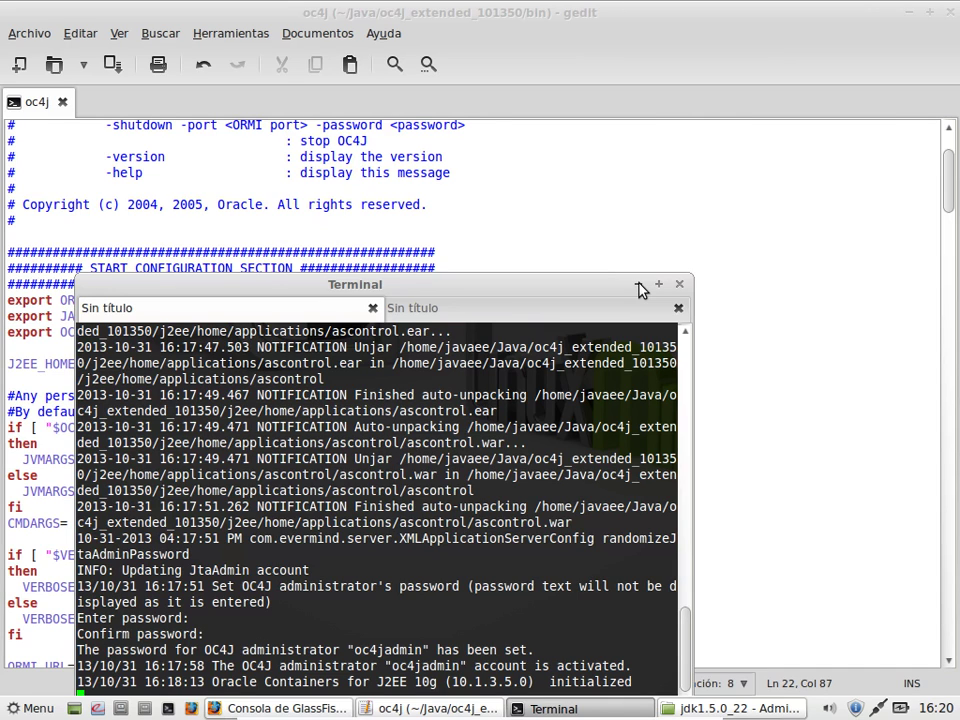
scroll(588, 598, "up", 10)
scroll(588, 598, "up", 3)
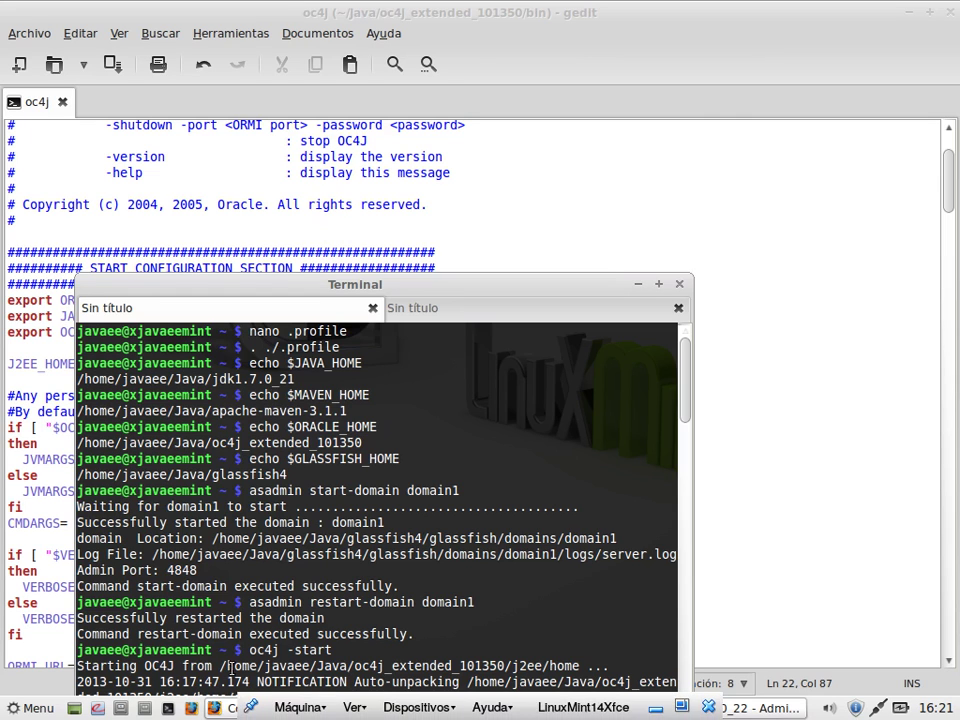
Step: Load the OC4J server at localhost:8888 in a new Firefox tab
left_click(228, 709)
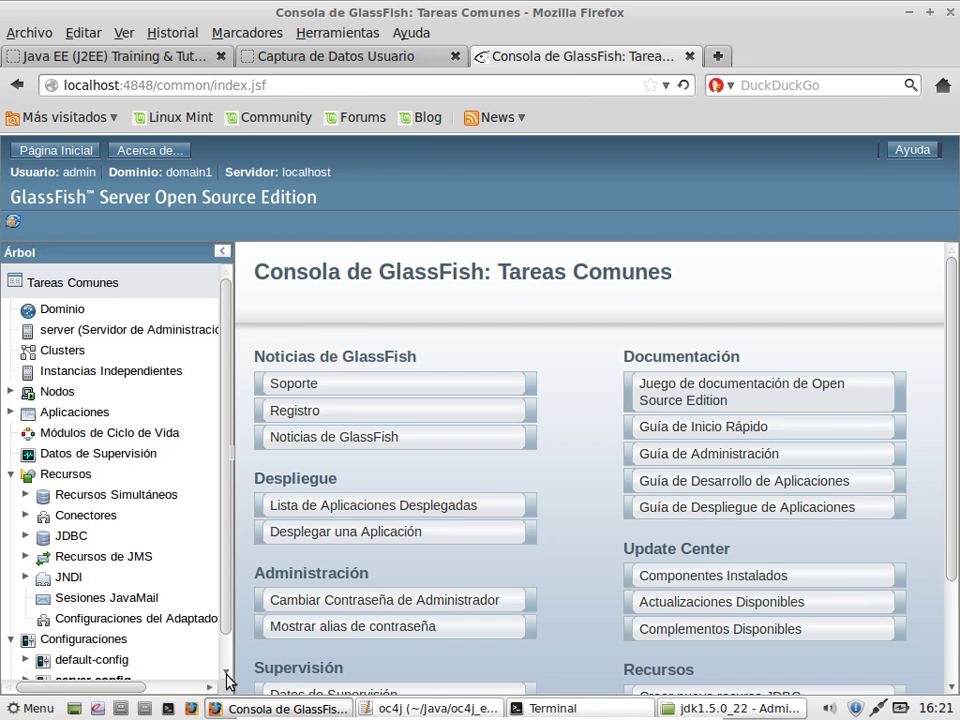
left_click(714, 55)
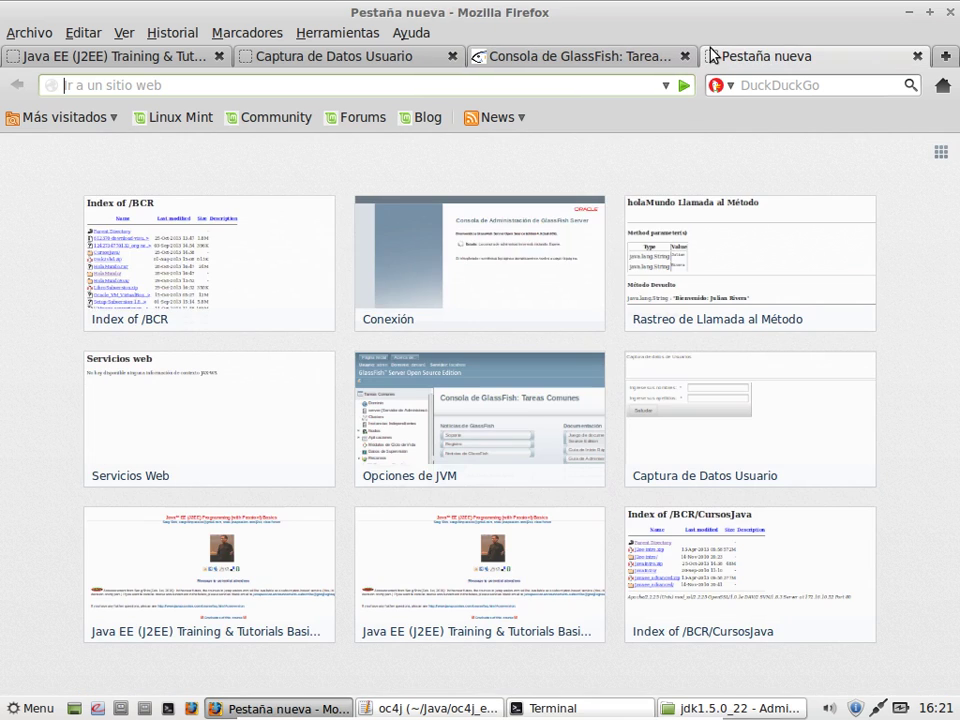
type("local")
key("End")
key("BackSpace")
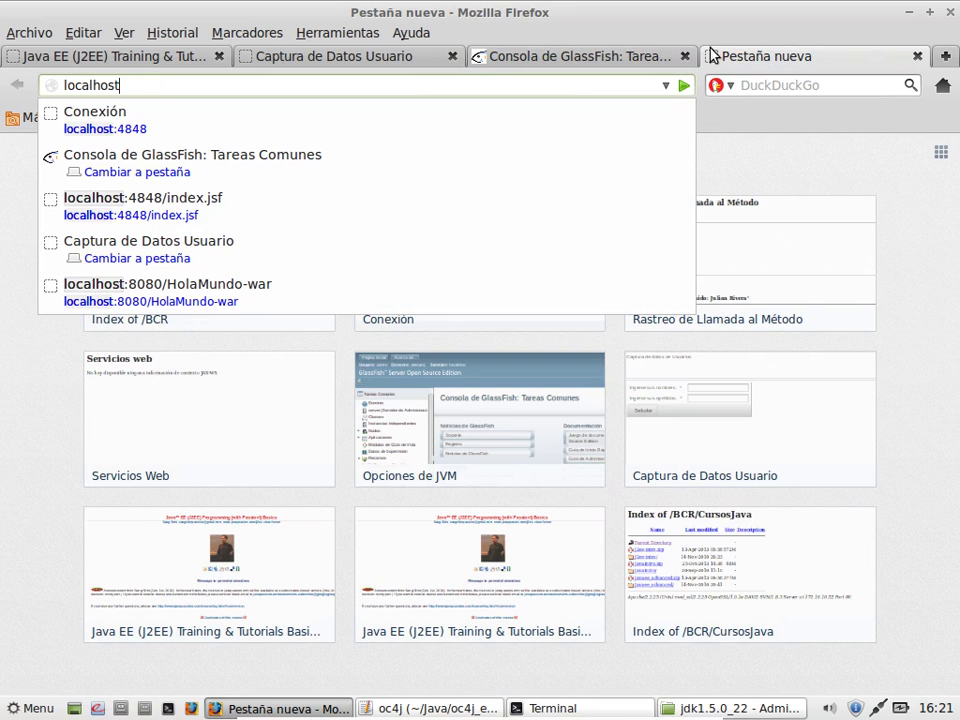
type(":8888")
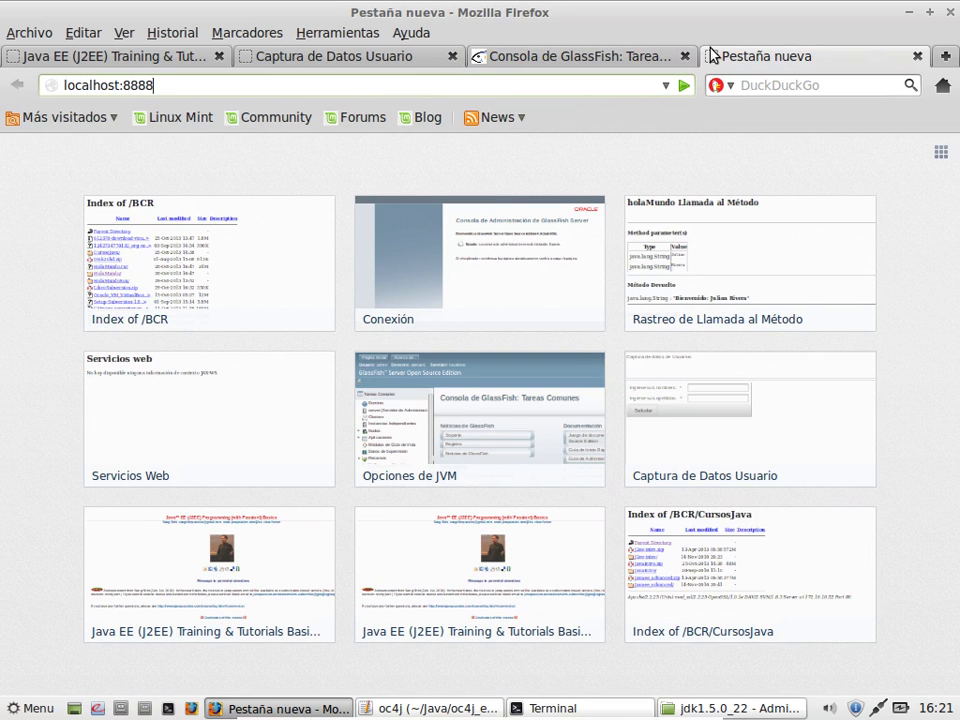
key("Return")
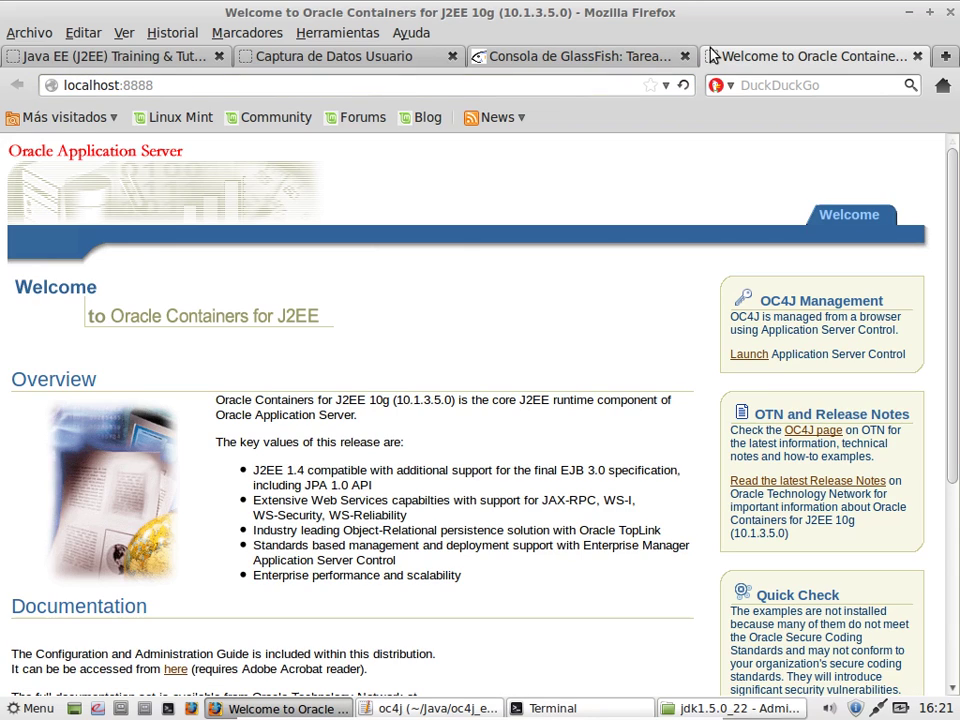
Step: Go to the Enterprise Manager login page at localhost:8888/em/
left_click(397, 89)
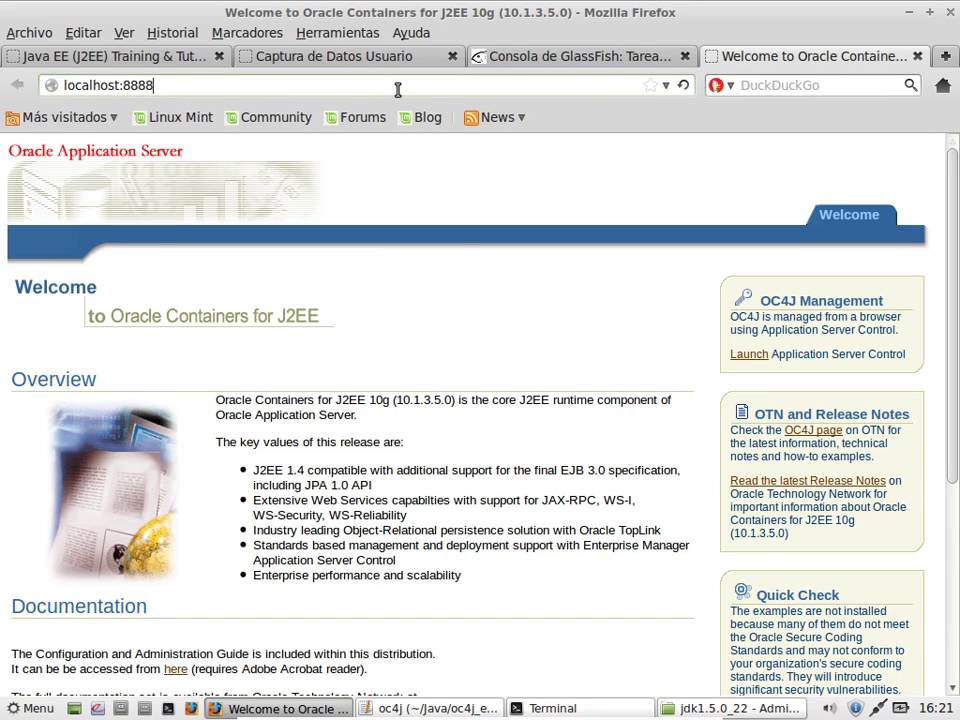
type("/em/")
key("Return")
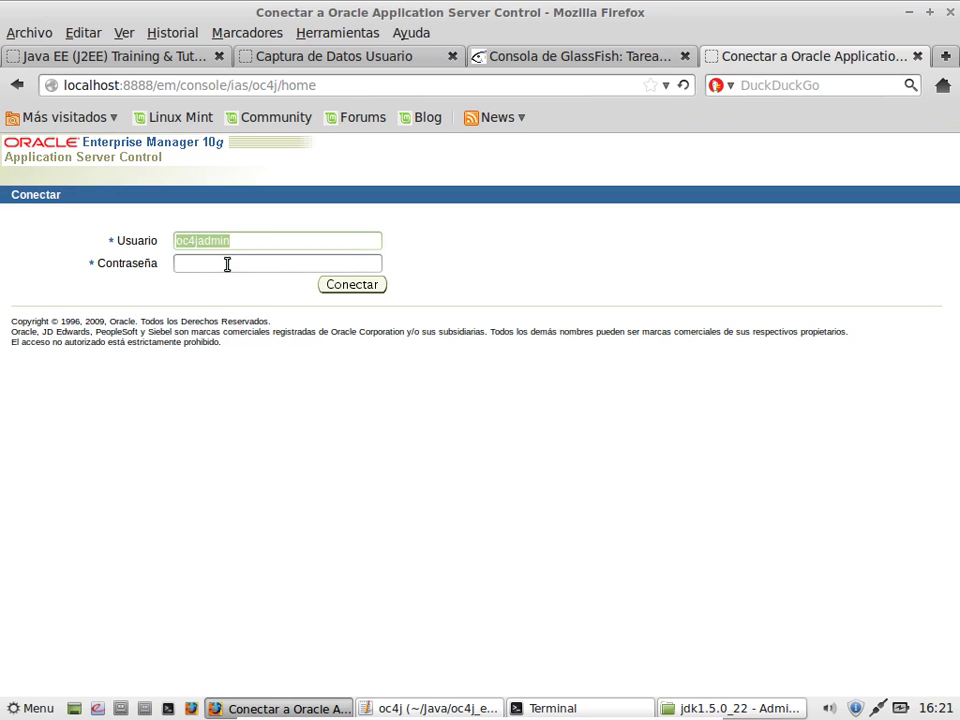
Step: Sign in to Oracle Enterprise Manager with the OC4J administrator password
left_click(227, 263)
type("welcome1")
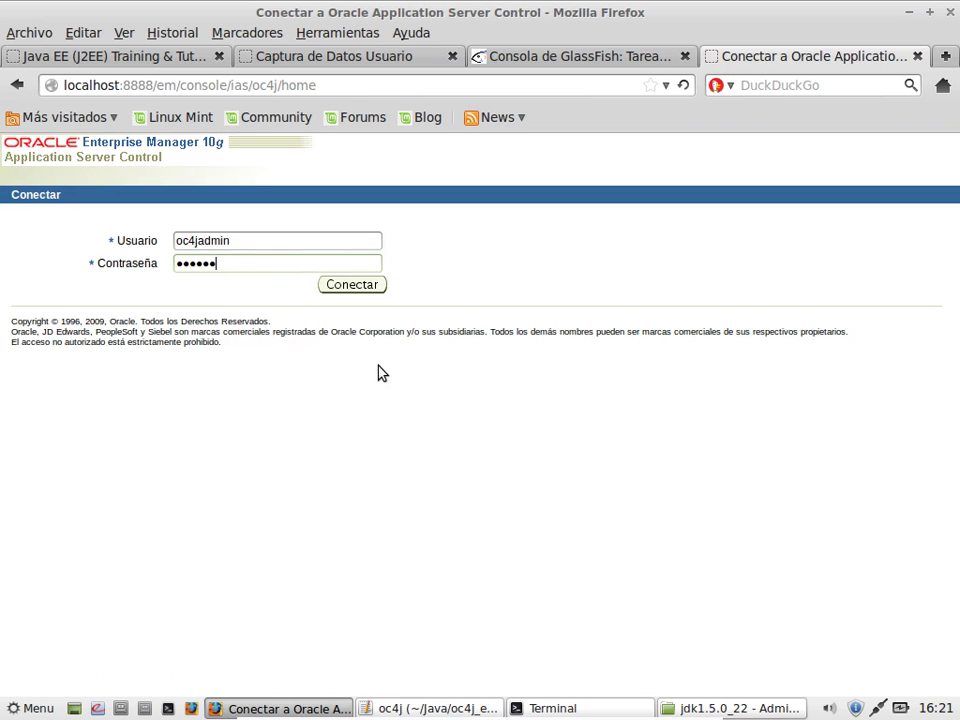
left_click(378, 287)
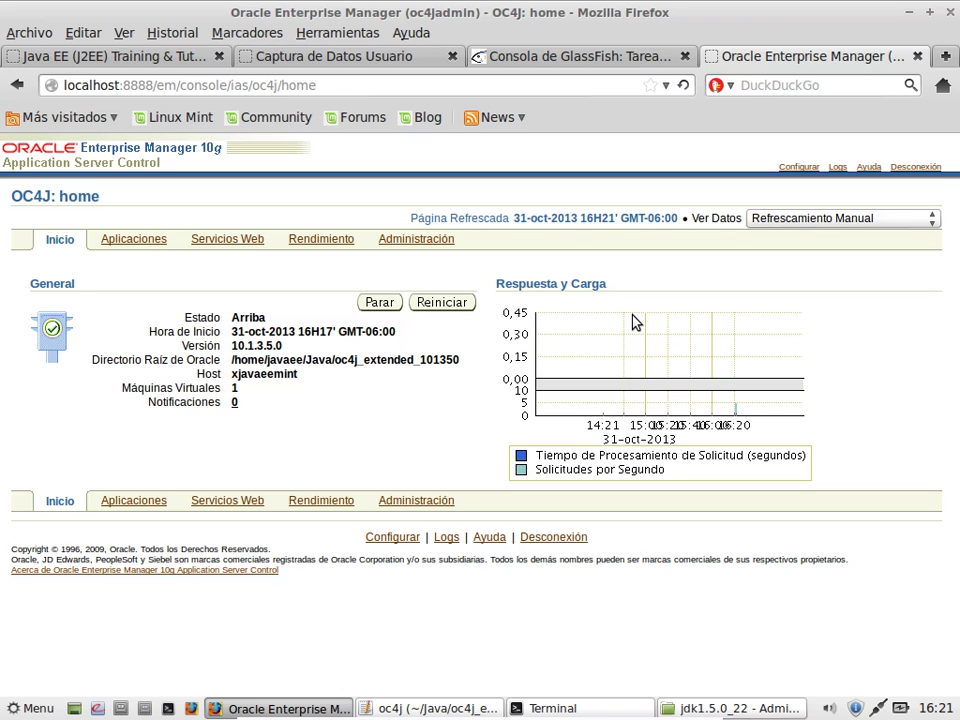
Step: Compare the GlassFish and Enterprise Manager tabs, then bring up the jdk1.5.0_22 folder window
left_click(616, 60)
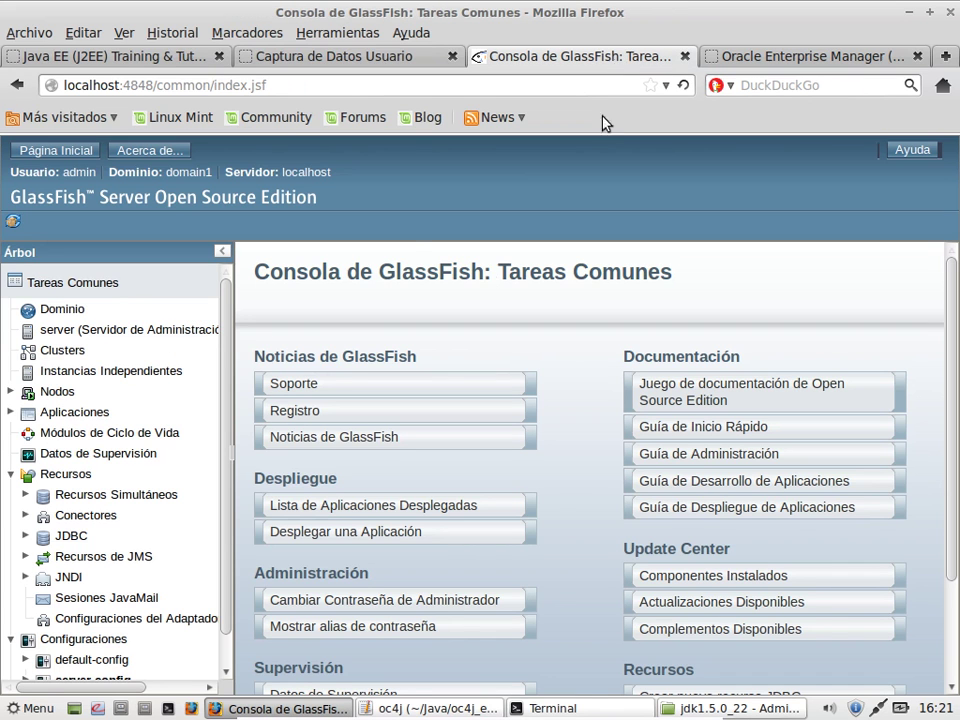
left_click(764, 57)
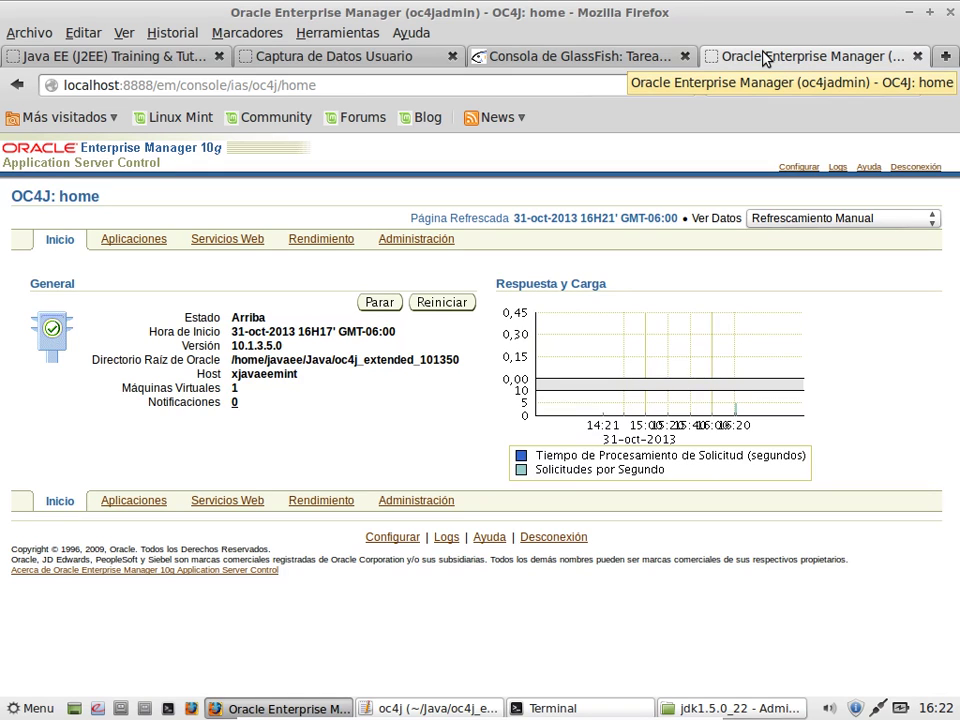
left_click(638, 57)
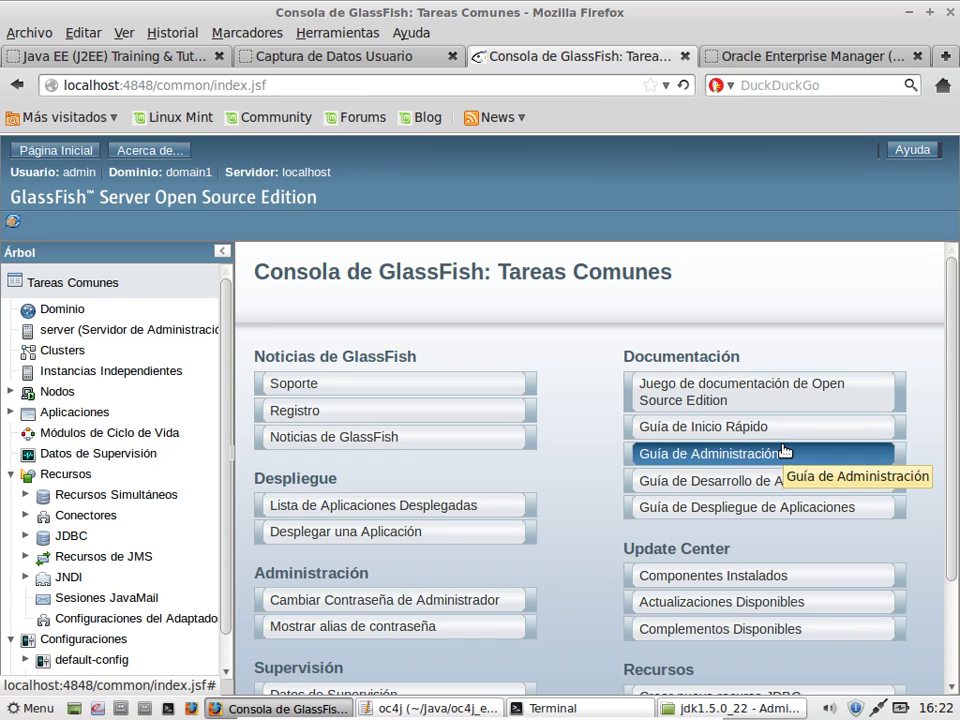
left_click(782, 708)
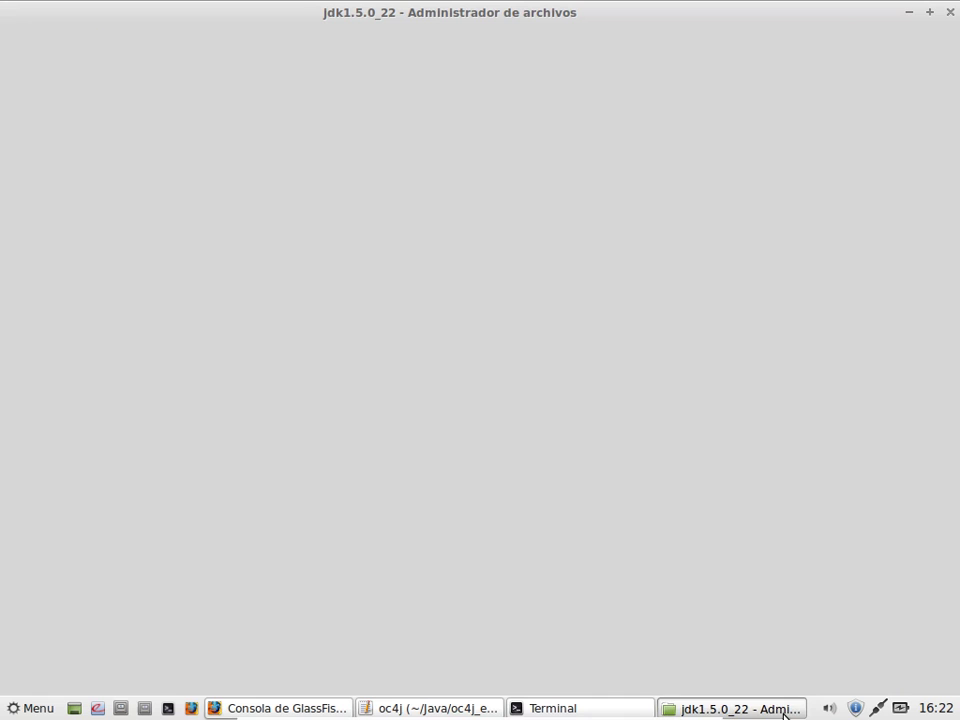
Step: Go up to the /home/javaee/Java folder and exit the virtual machine's full-screen mode
left_click(140, 64)
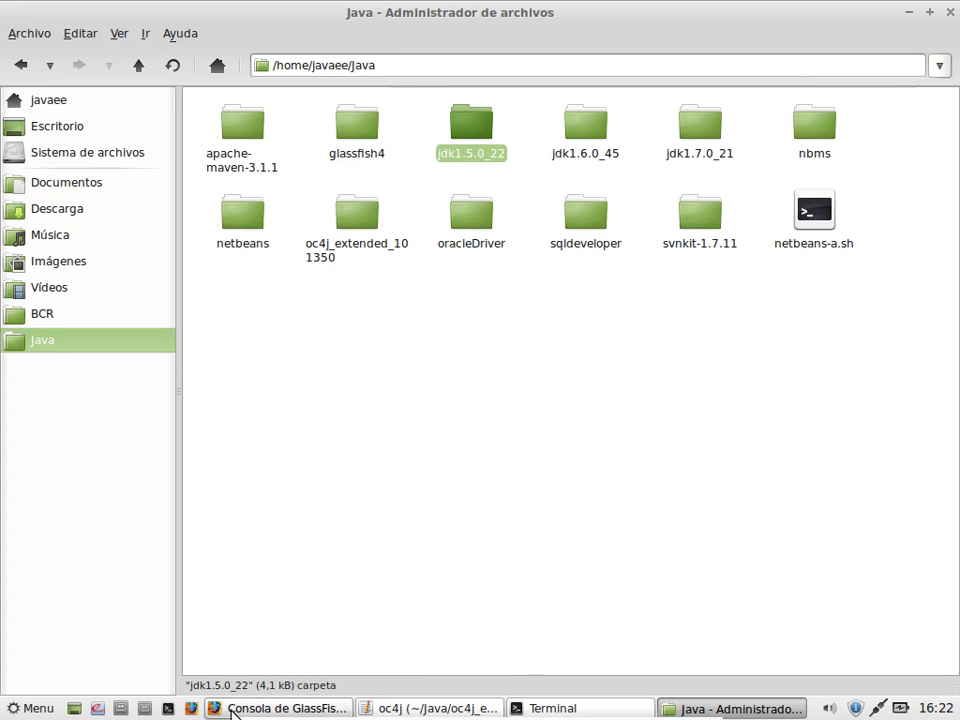
mouse_move(229, 716)
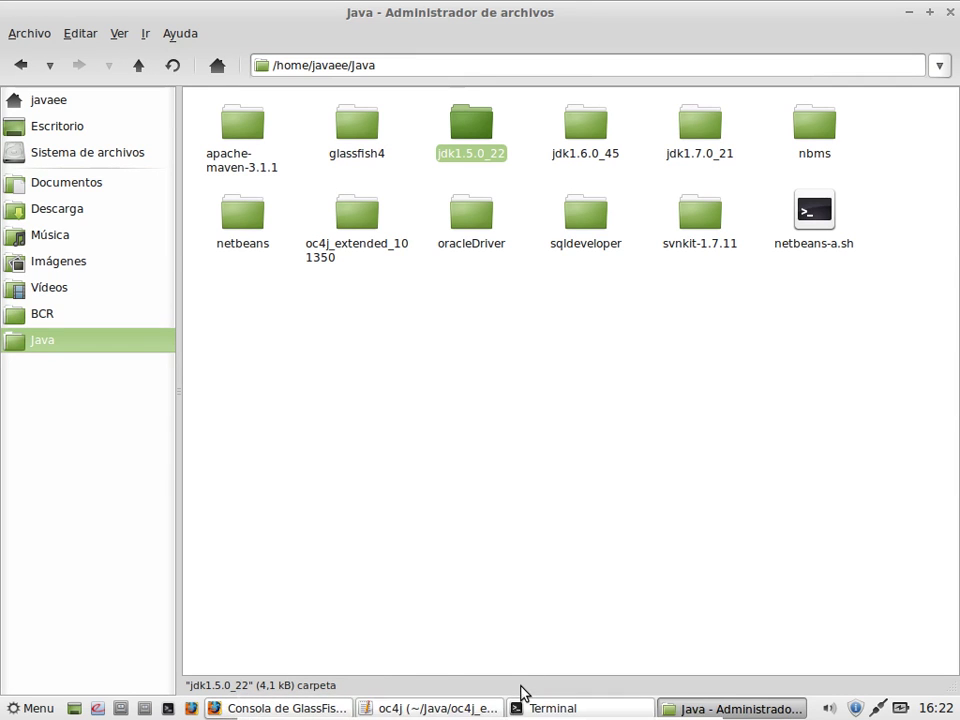
key("ctrl+f")
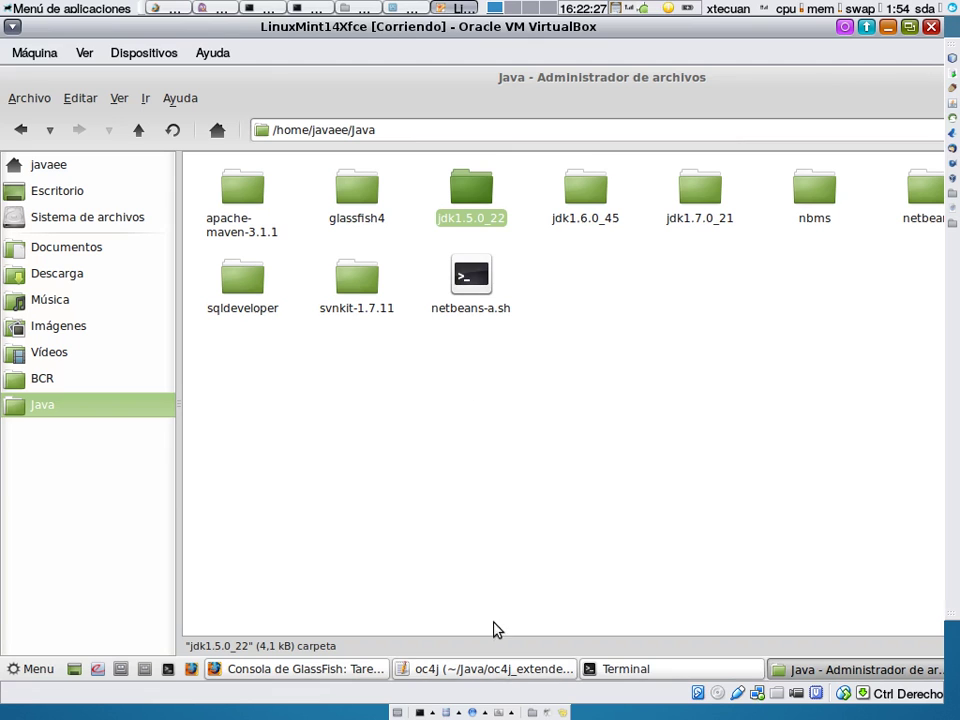
Step: In the host's Java/Installers folder, copy the apache-tomcat-6.0.36.tar.gz archive
left_click(448, 712)
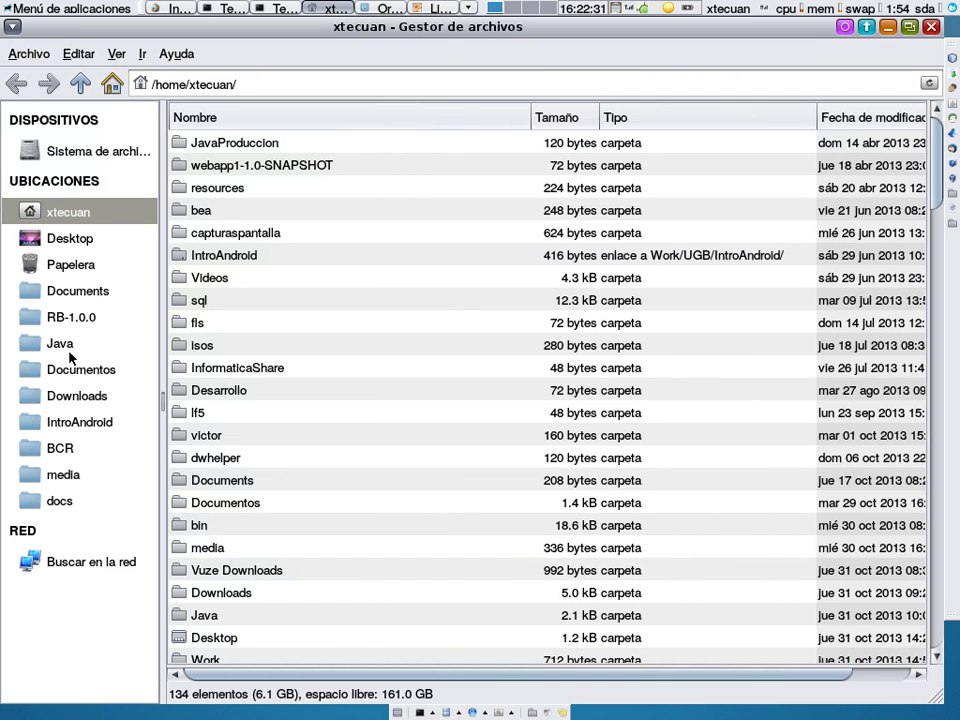
left_click(62, 350)
left_click(215, 364)
type("in")
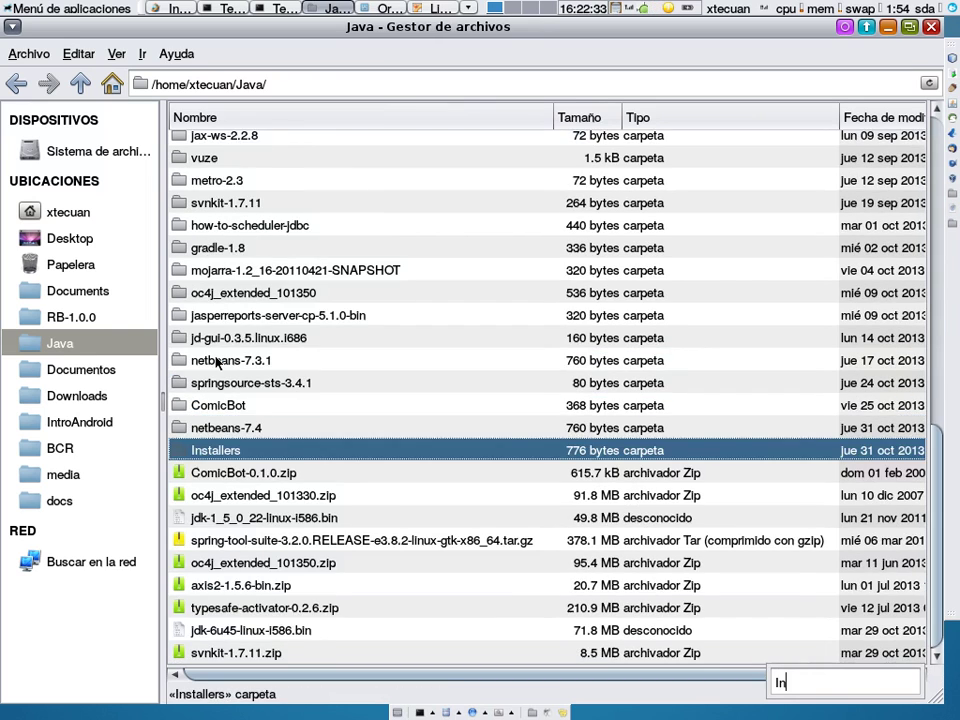
key("Return")
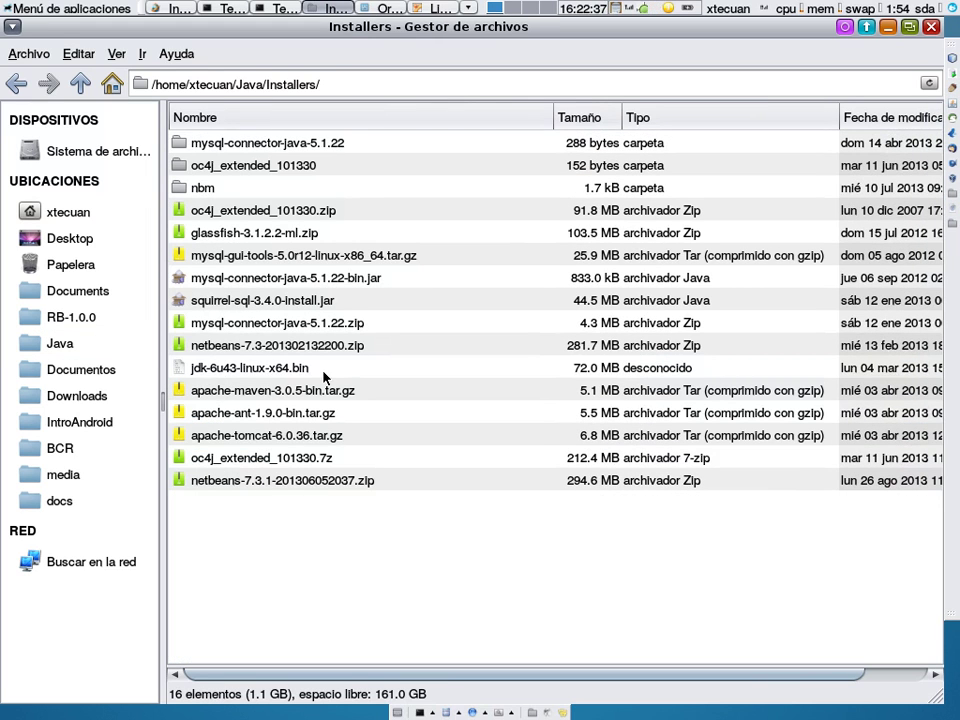
left_click(307, 440)
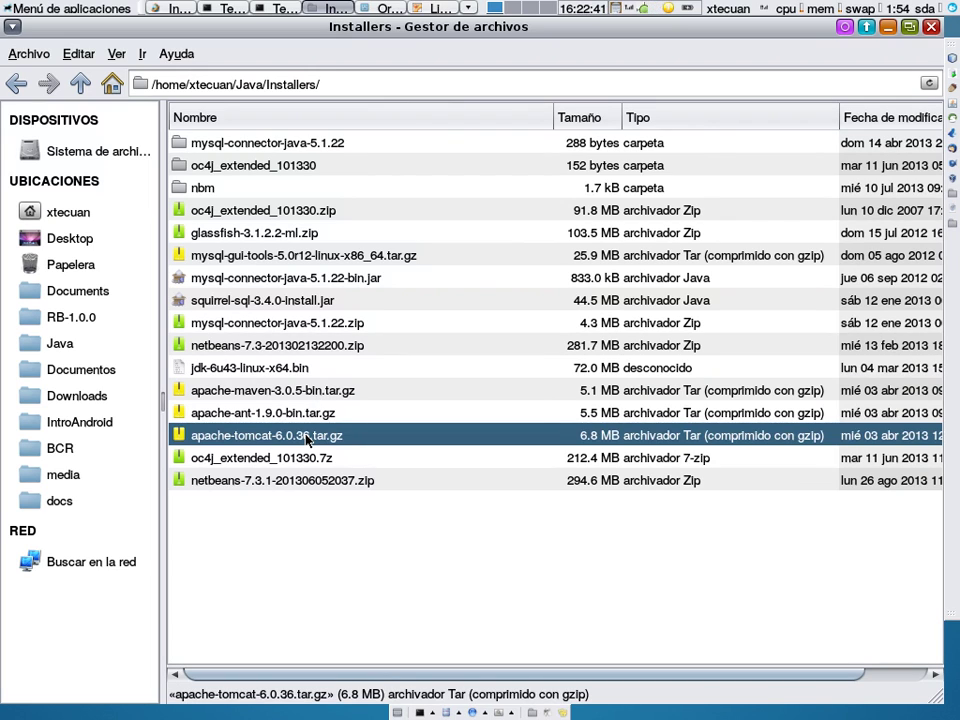
right_click(307, 440)
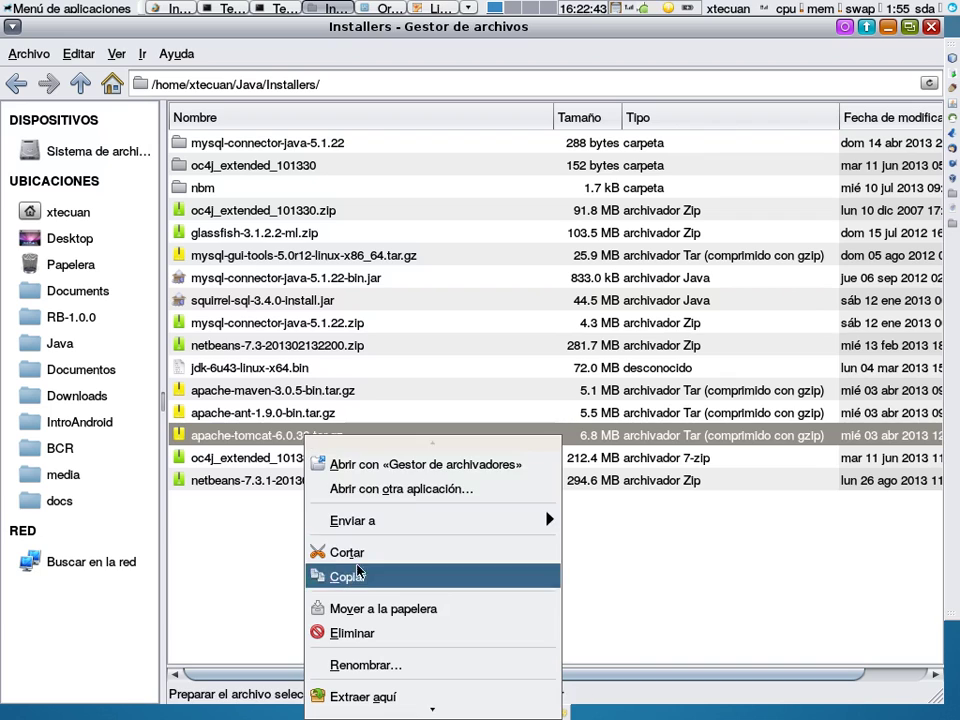
left_click(358, 575)
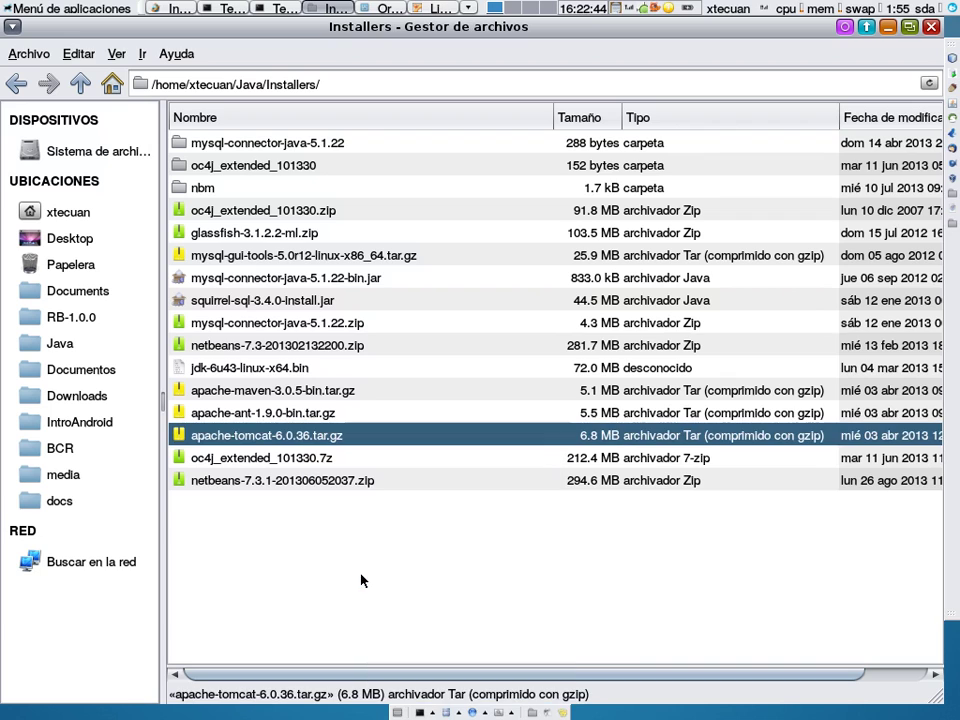
Step: Paste the Tomcat archive into the Work/SoftwareBCR folder
left_click(90, 447)
left_click(82, 86)
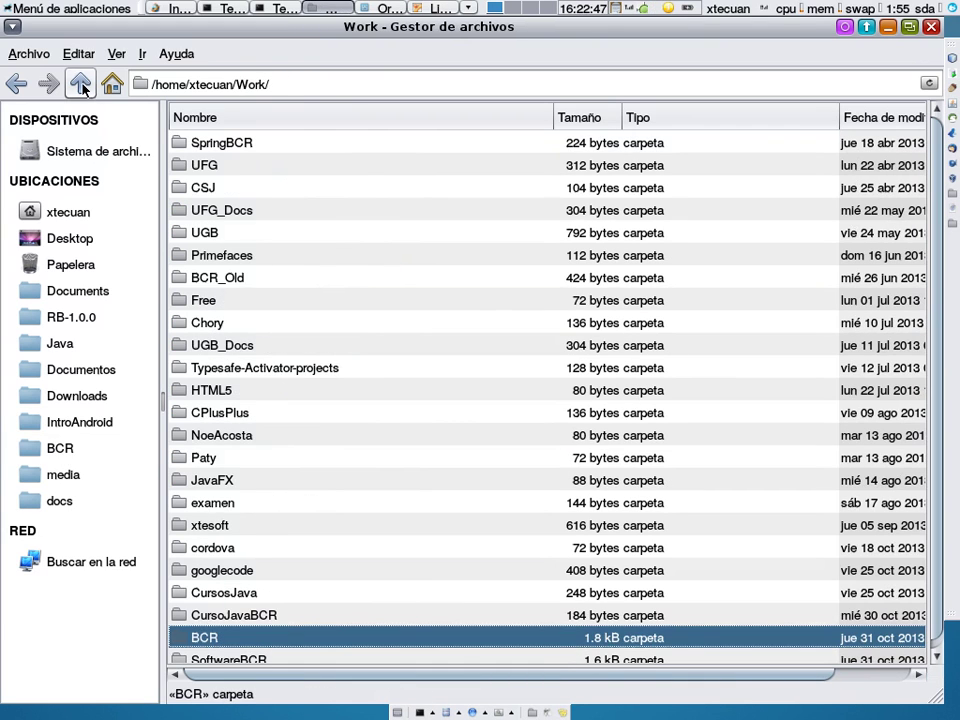
scroll(281, 480, "down", 1)
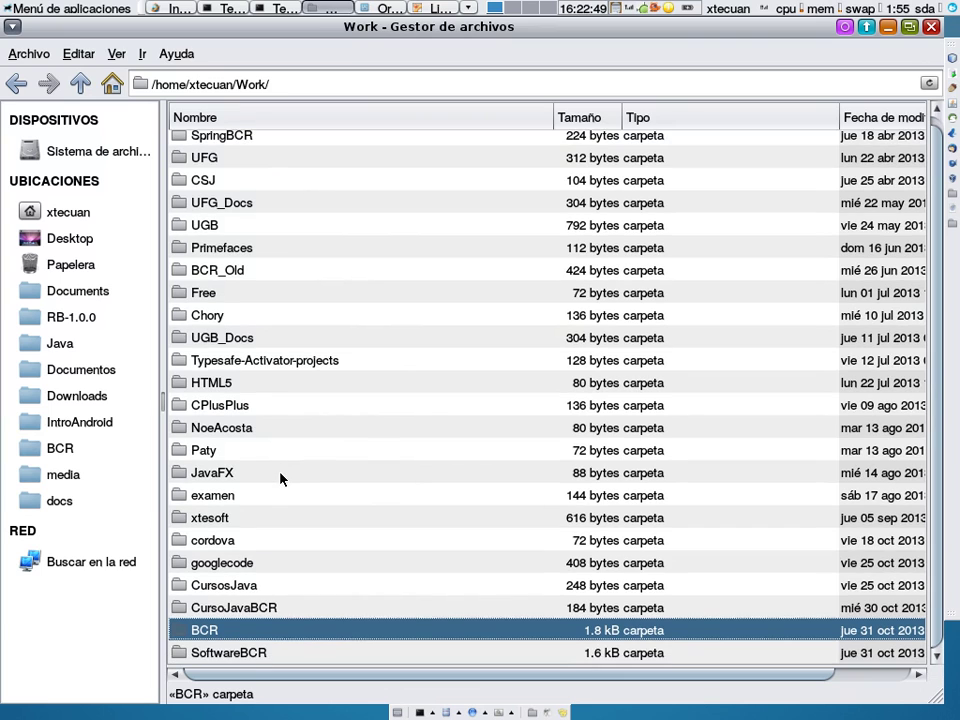
double_click(252, 655)
left_click(79, 54)
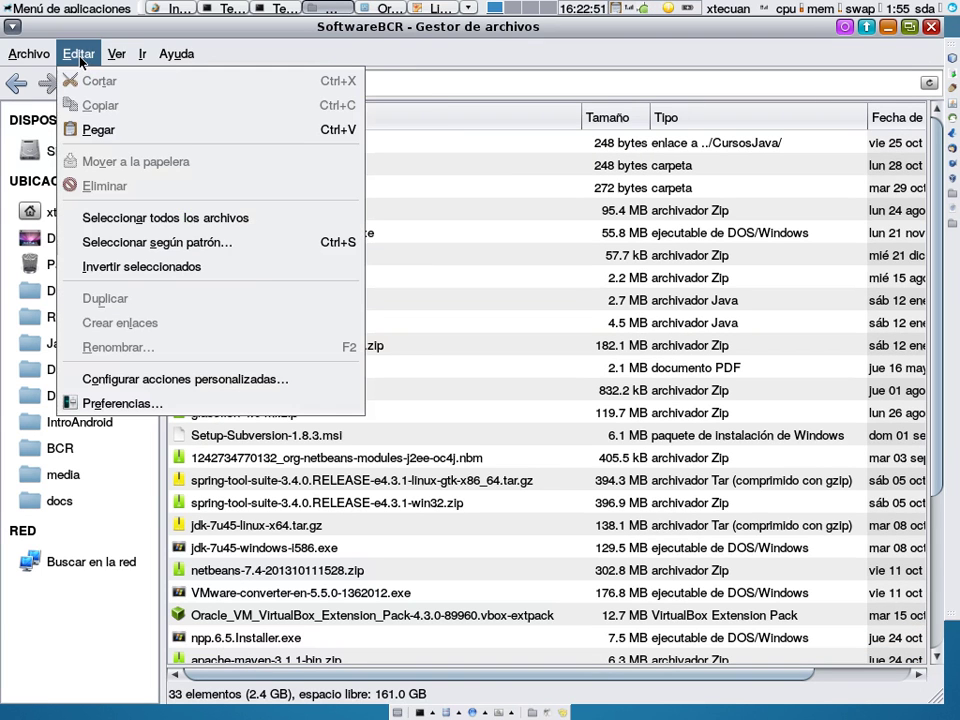
left_click(96, 128)
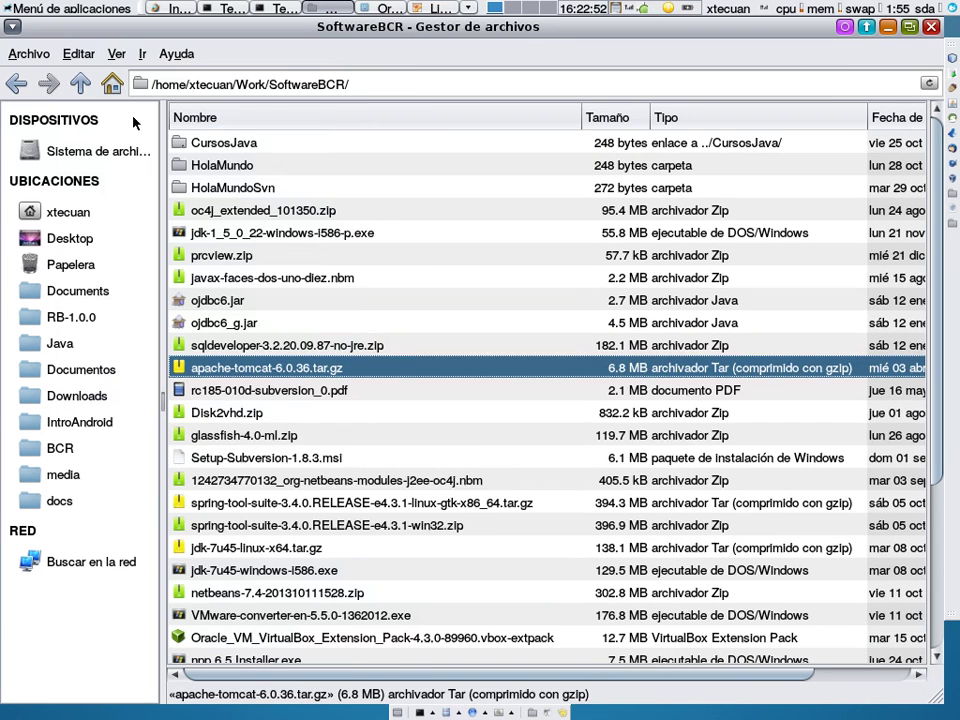
Step: Check the Tomcat archive's permissions, then return to the Linux Mint virtual machine
right_click(341, 374)
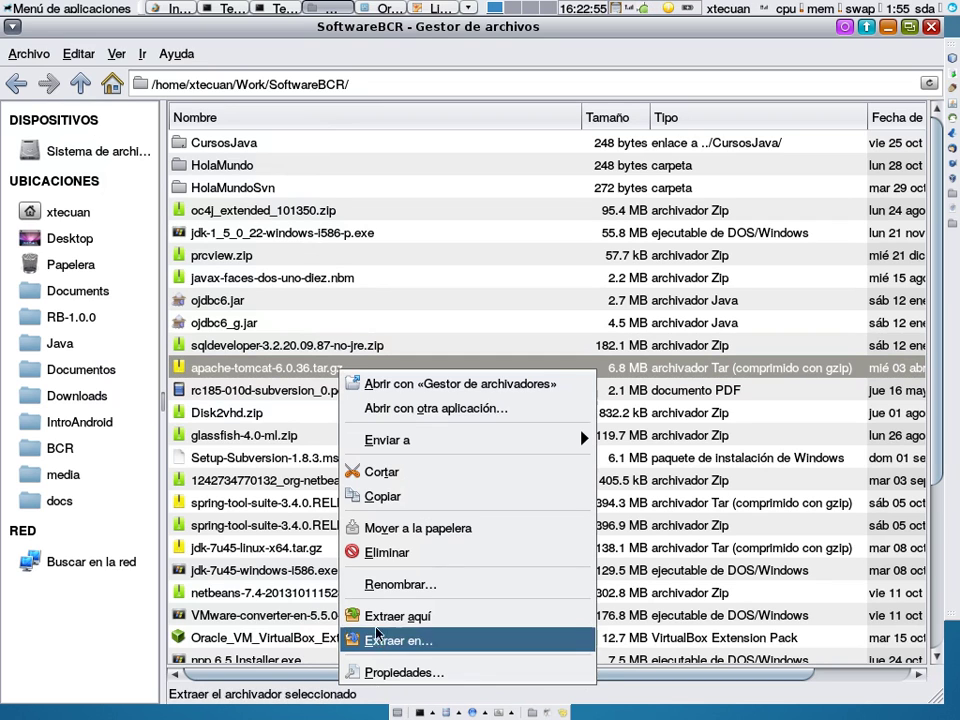
left_click(410, 672)
left_click(448, 214)
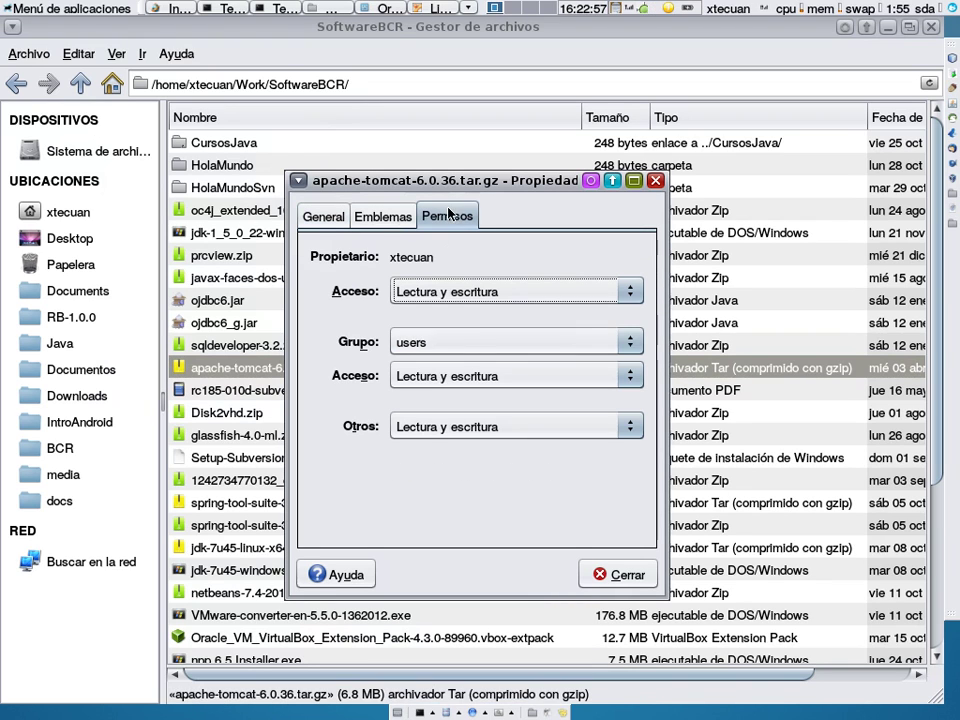
left_click(628, 575)
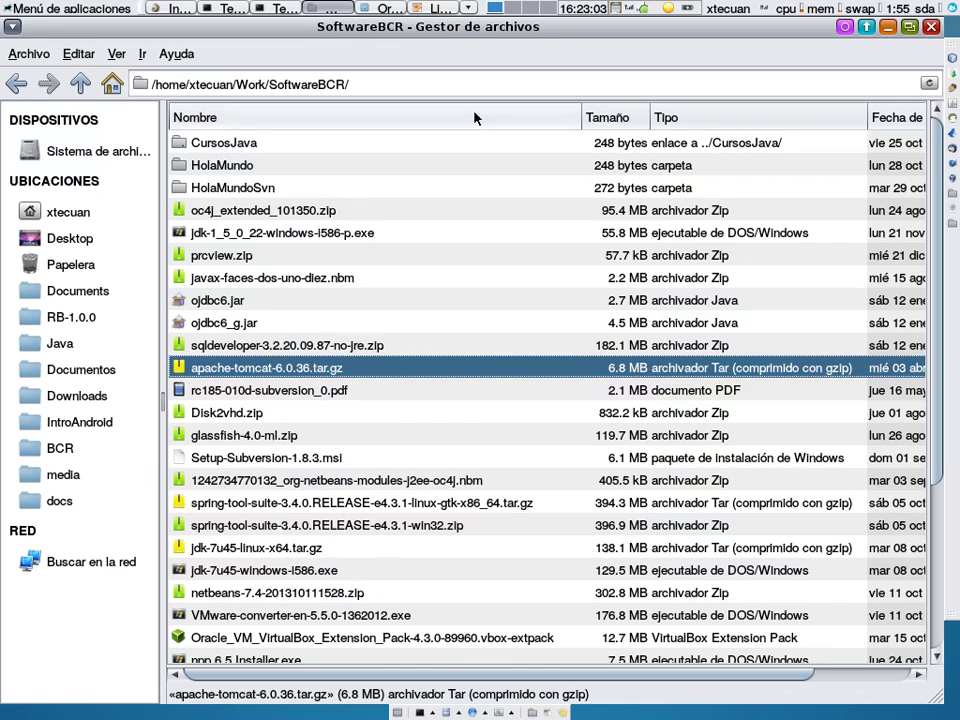
left_click(440, 8)
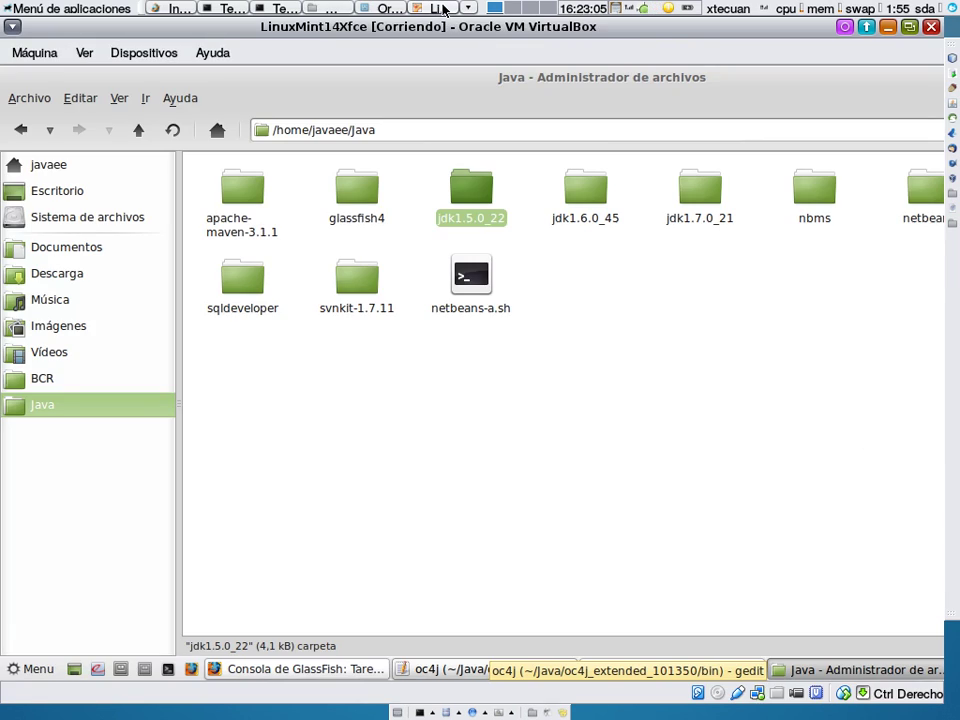
Step: Restore full-screen and load the 172.16.10.52/BCR/ file index in a new Firefox tab
key("Control_R+f")
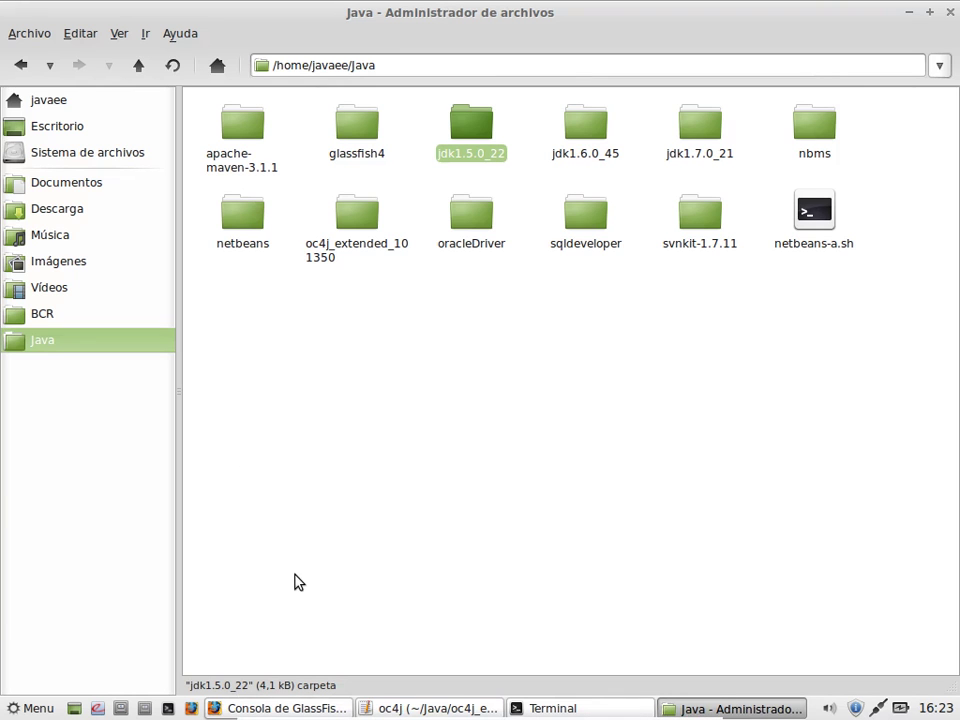
left_click(210, 708)
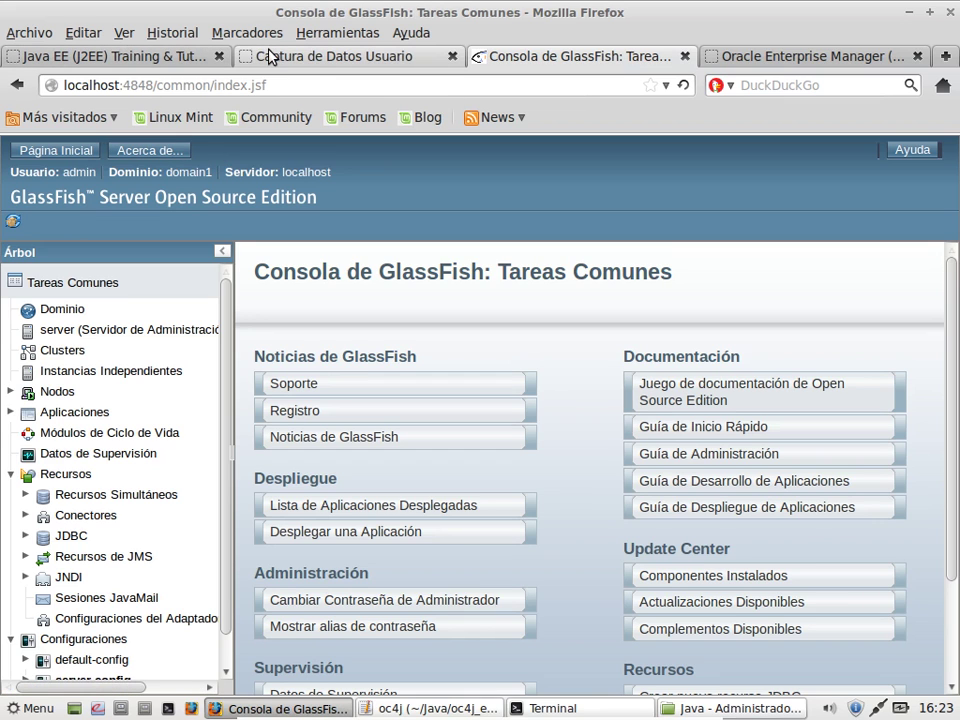
left_click(945, 57)
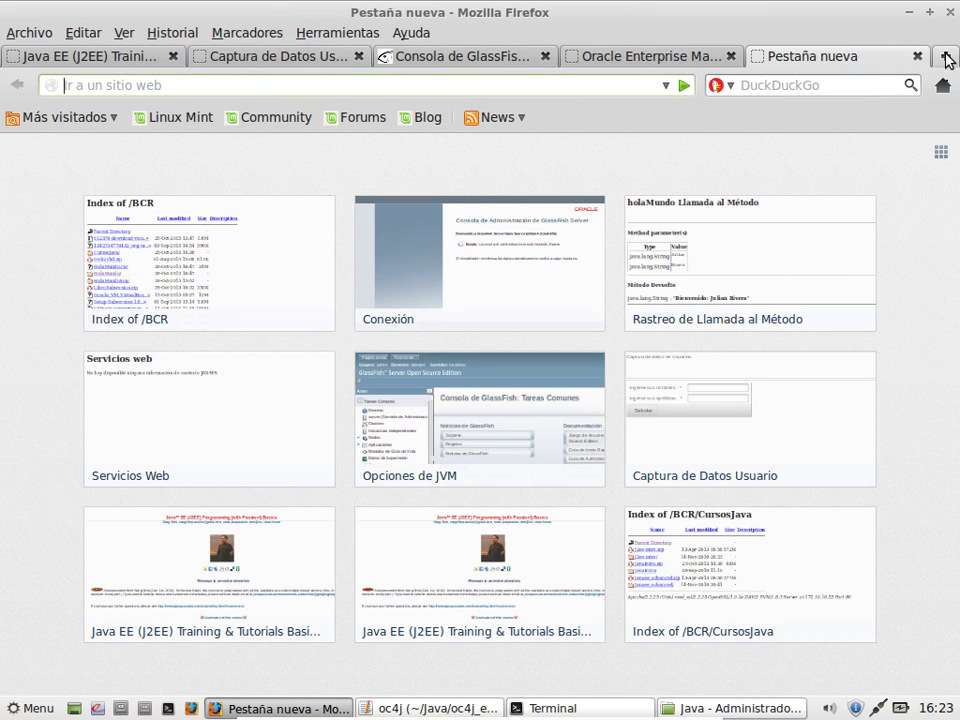
type("172.16.10.52/")
key("Right")
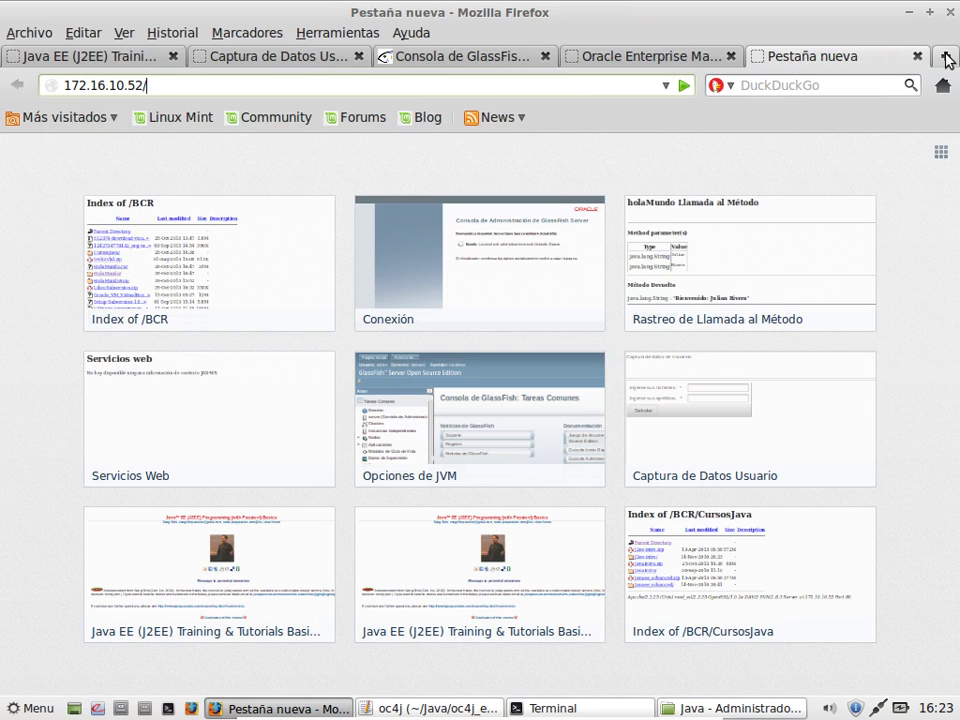
type("BCR/")
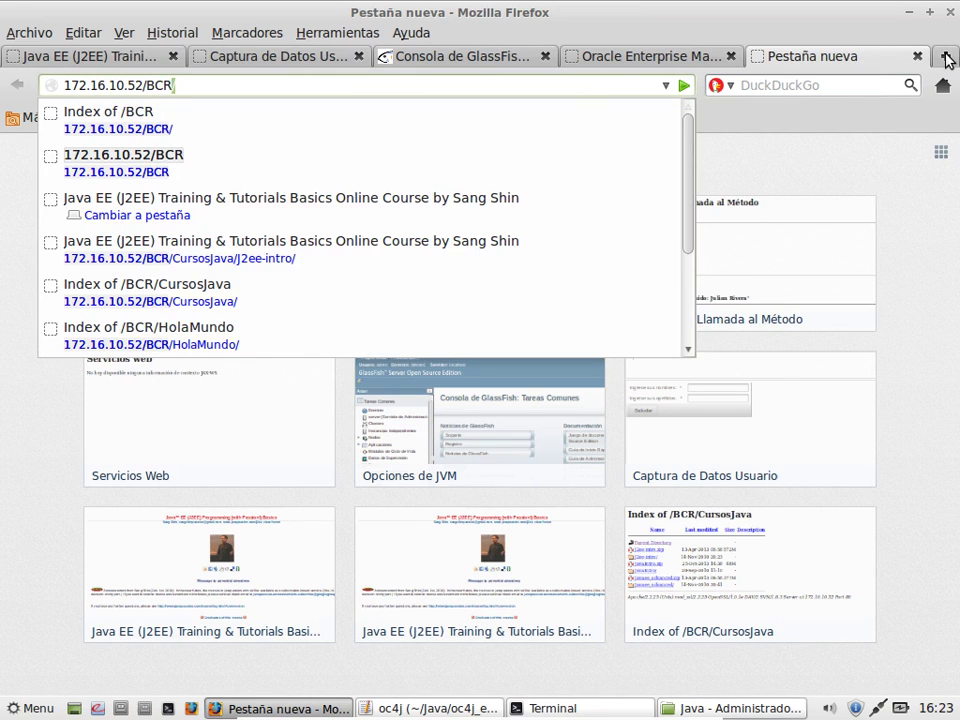
key("Return")
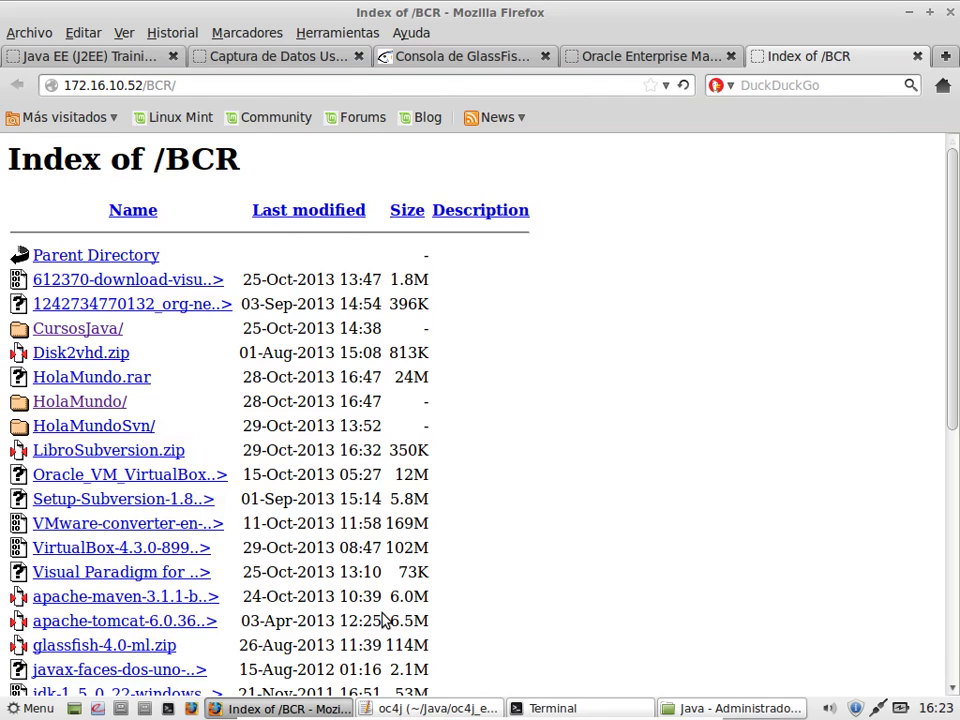
Step: Copy the apache-tomcat-6.0.36 link address and bring the Terminal forward
scroll(382, 621, "down", 6)
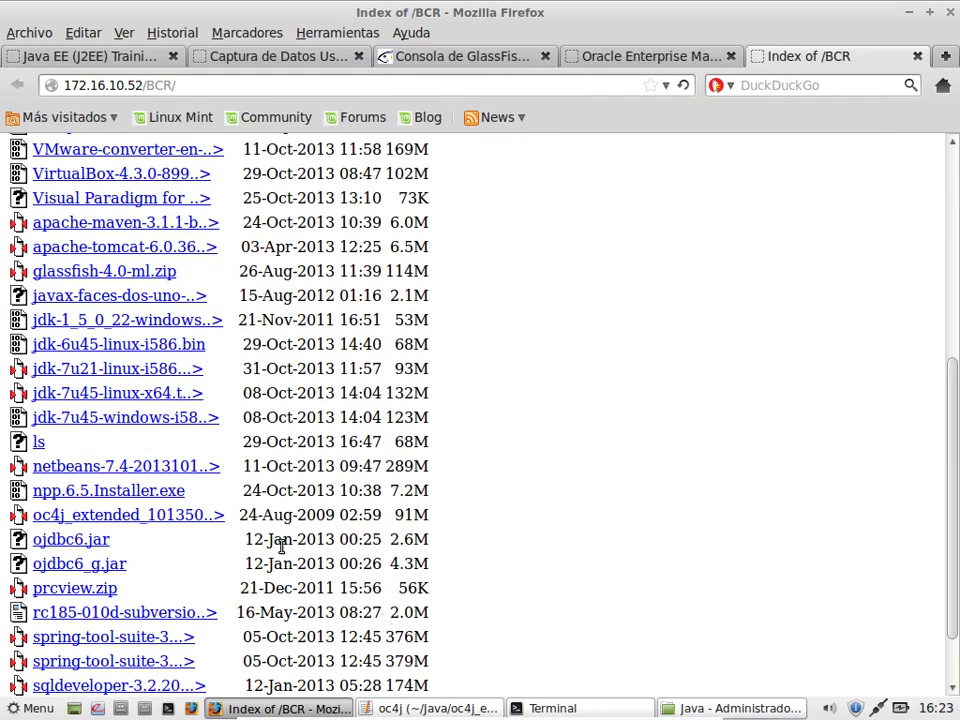
right_click(142, 256)
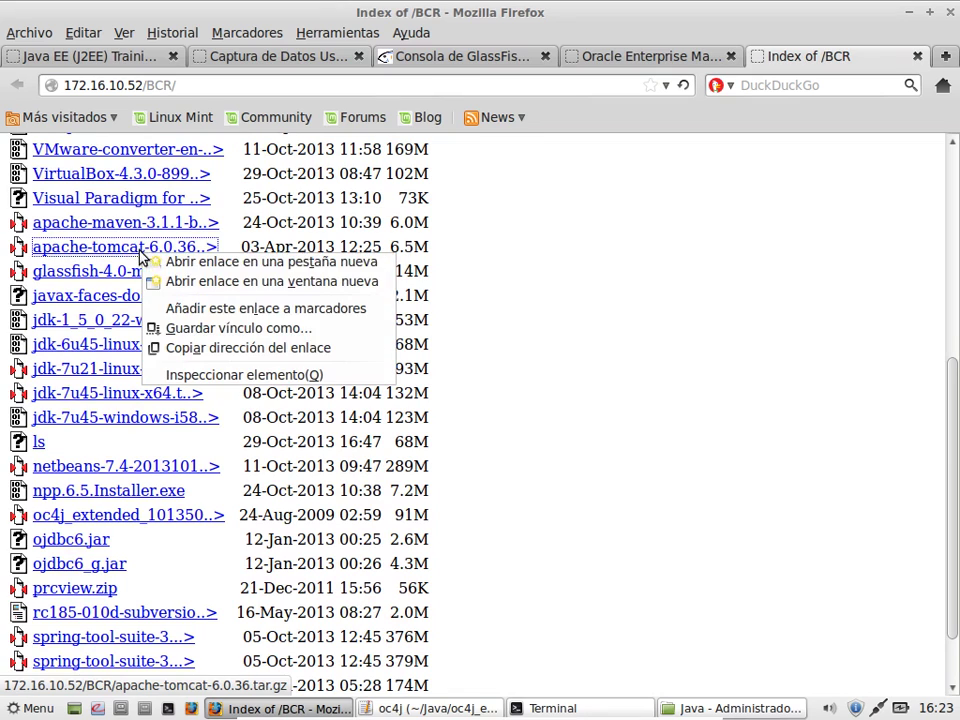
left_click(190, 349)
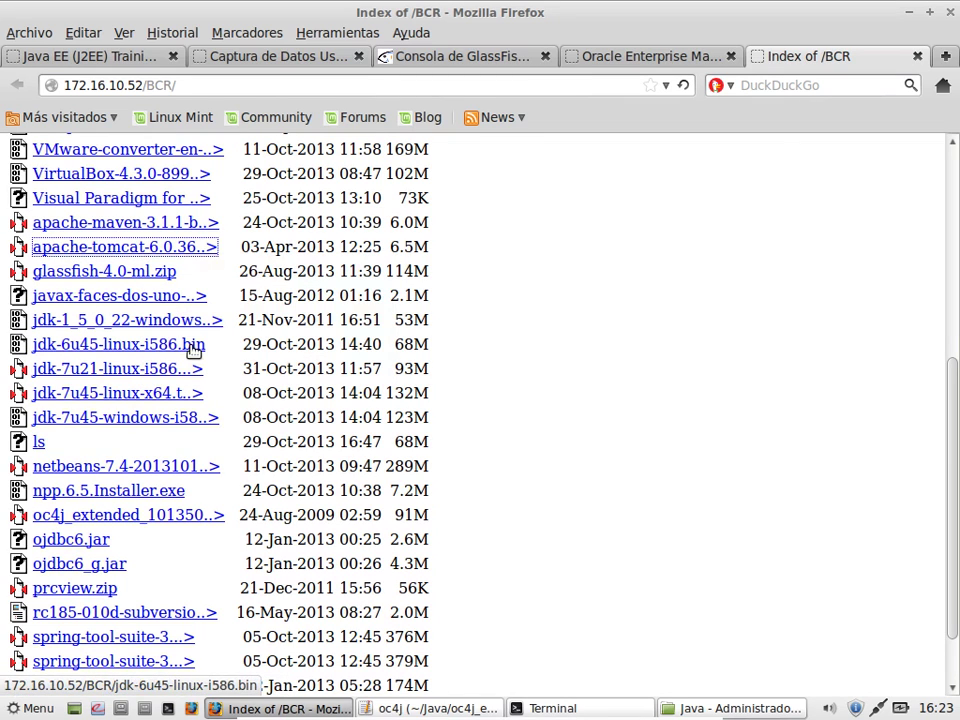
left_click(540, 707)
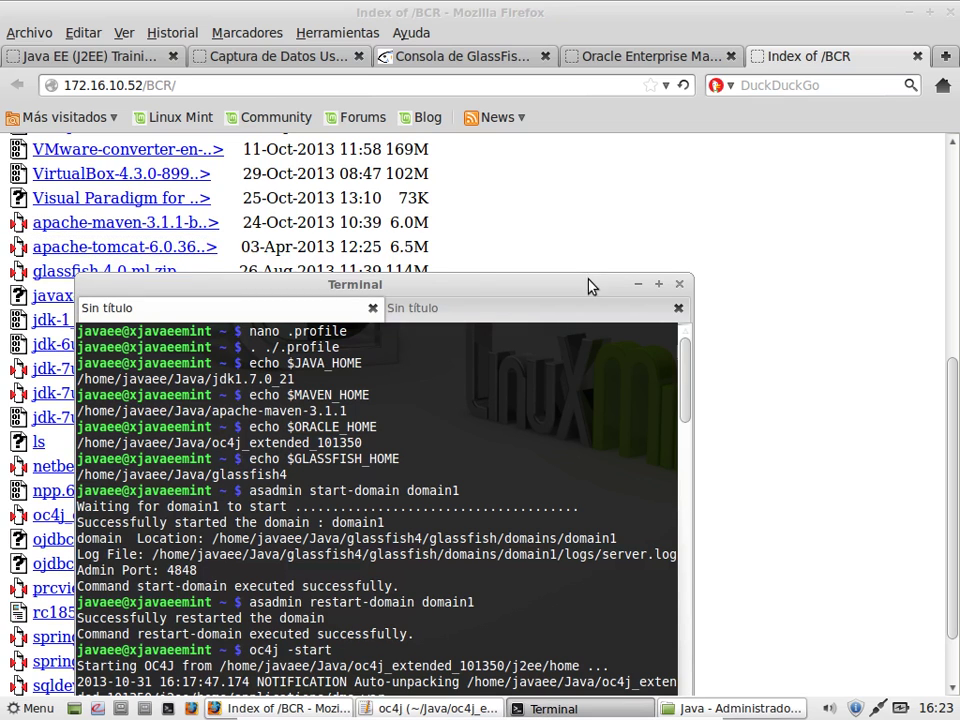
Step: Exit the .profile editor and change into the Java folder with cd Java/
left_click_drag(590, 284, 601, 89)
left_click(544, 116)
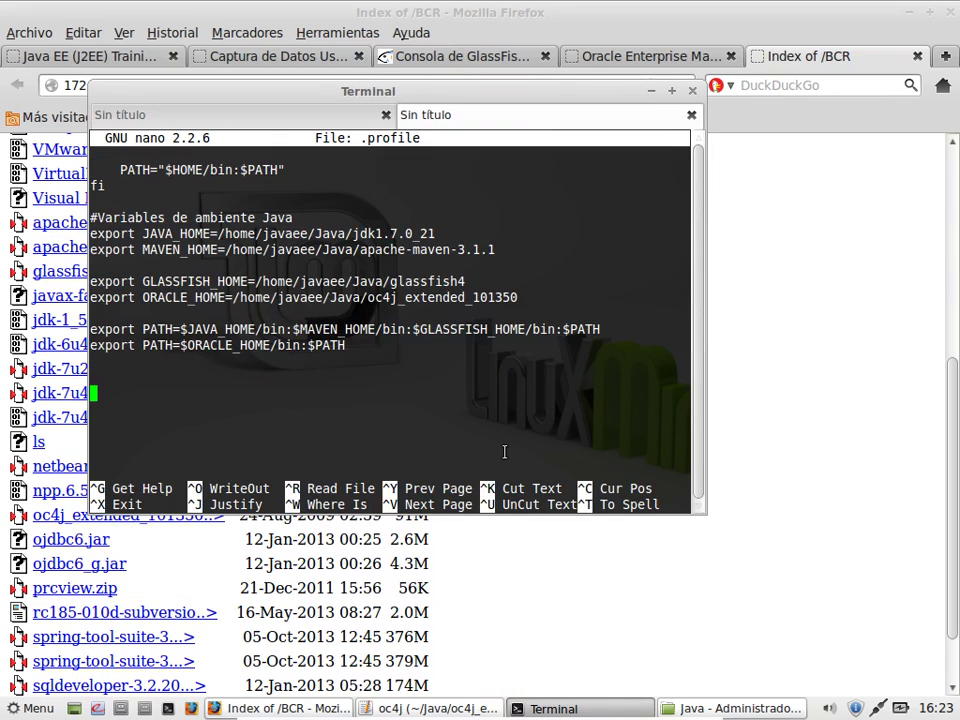
key("ctrl+x")
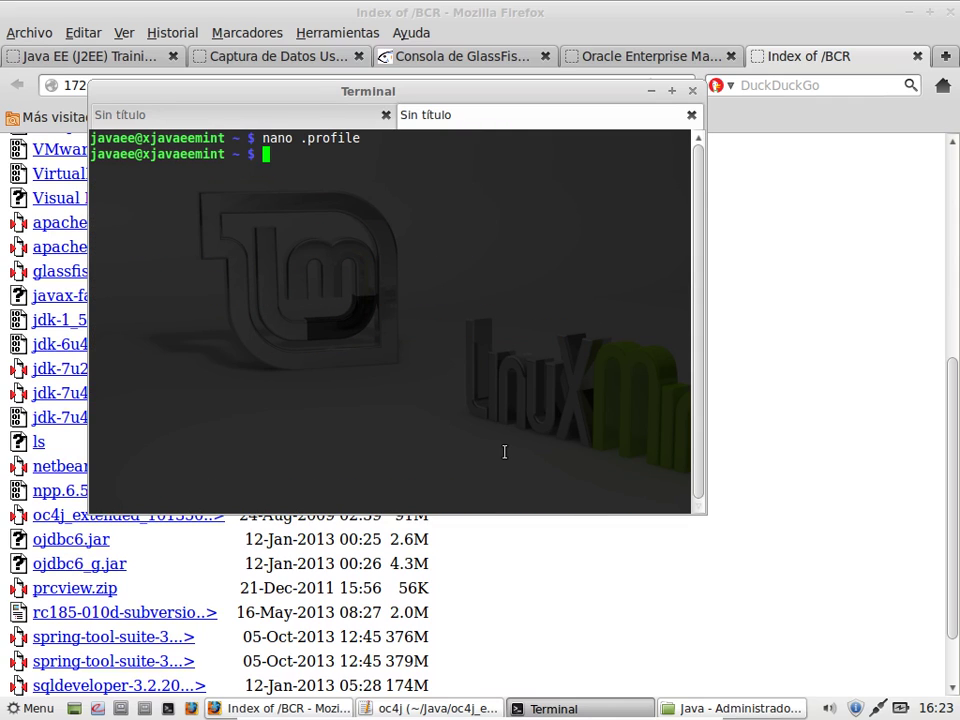
type("cd Java/")
key("Return")
Step: Download the pasted Tomcat URL with wget -c, then start a tar -xvf command
type("wget")
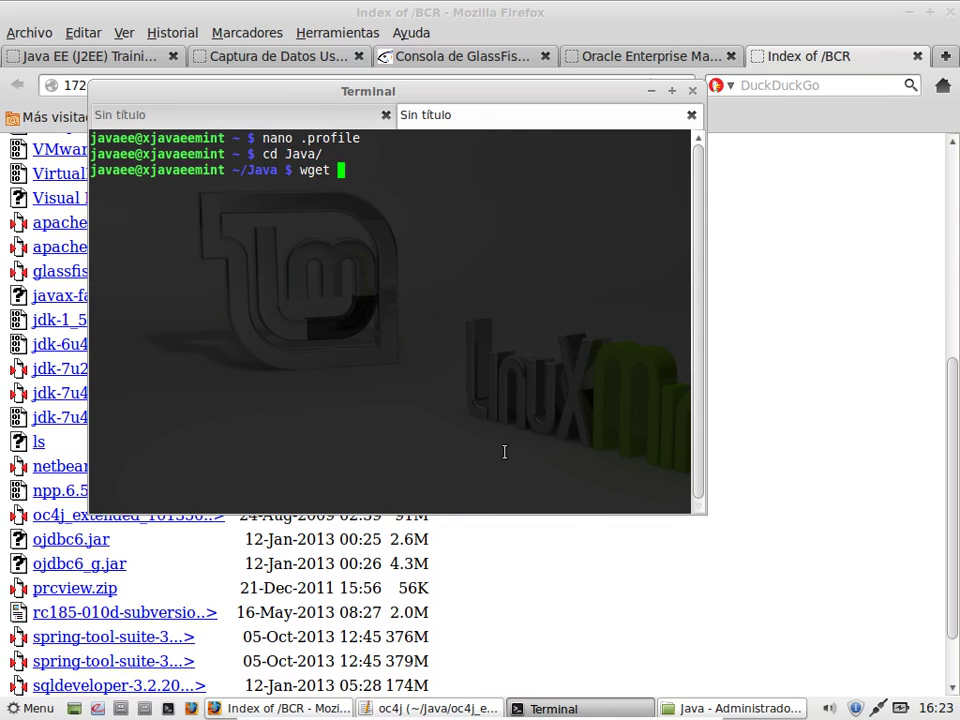
right_click(482, 382)
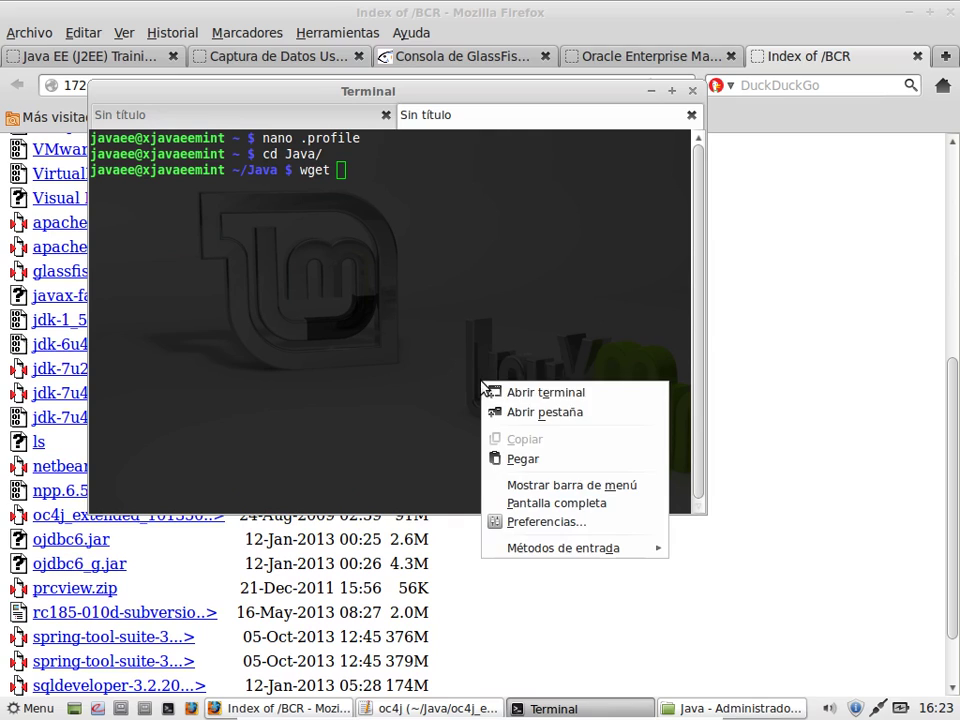
left_click(506, 457)
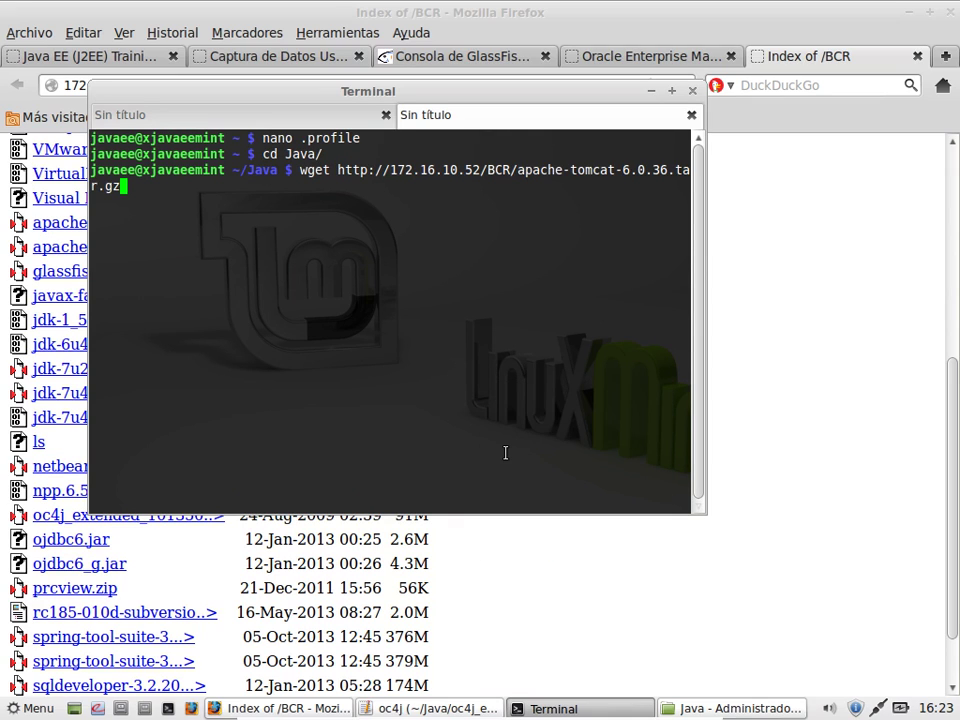
key("Left")
key("Left")
key("Left")
key("Left")
key("Left")
key("Left")
key("Left")
key("Left")
key("Left")
key("Left")
key("Left")
key("Home")
key("Right")
key("Right")
key("Right")
key("Right")
type("-")
key("BackSpace")
type("-")
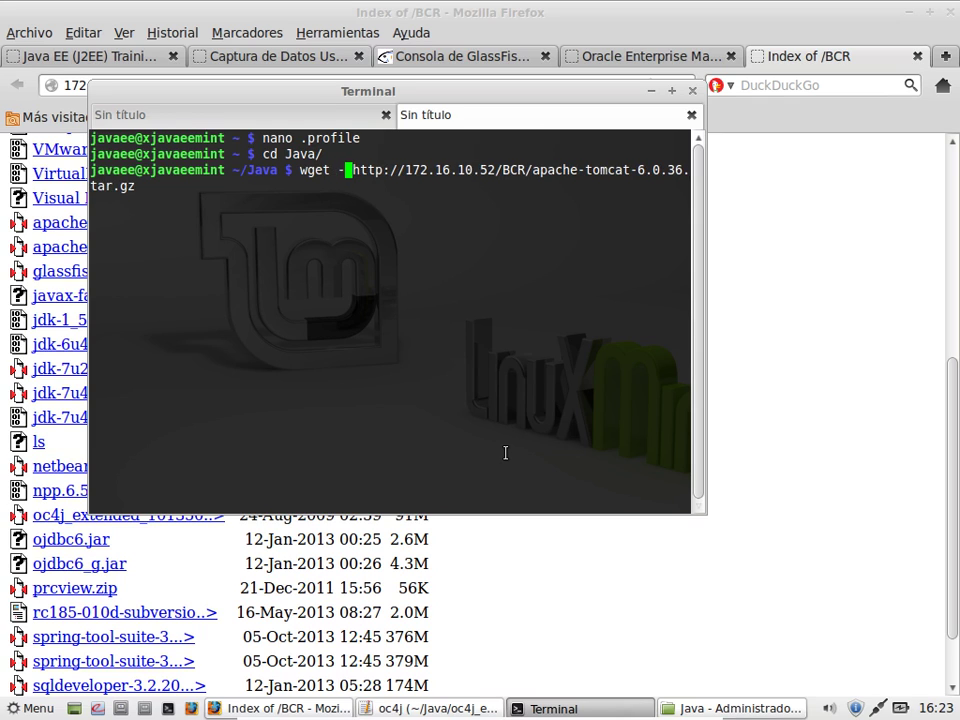
type("c")
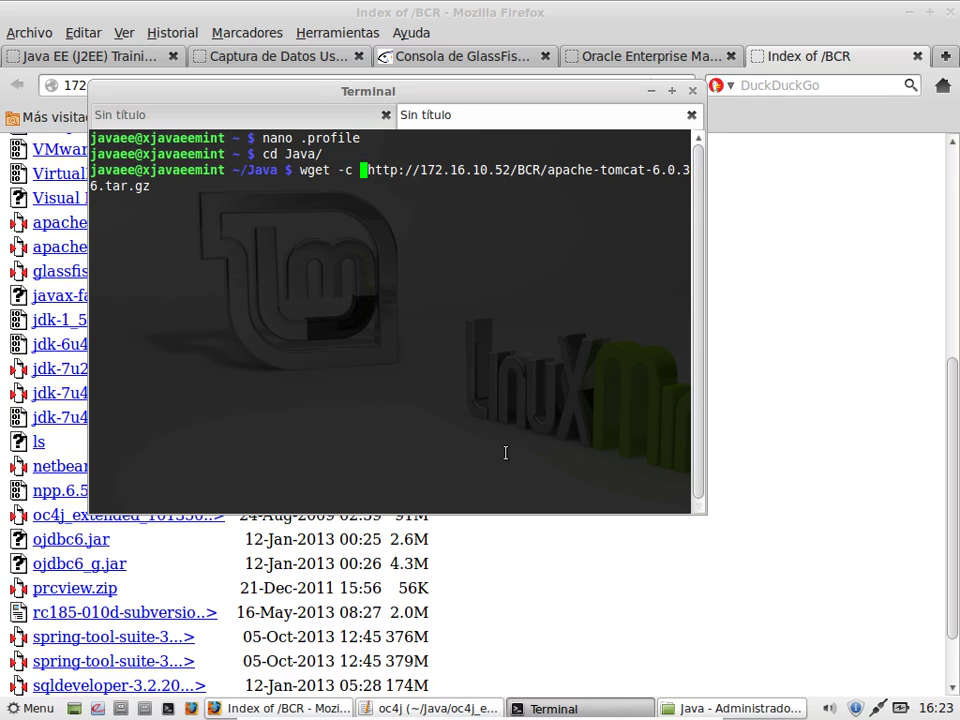
key("Return")
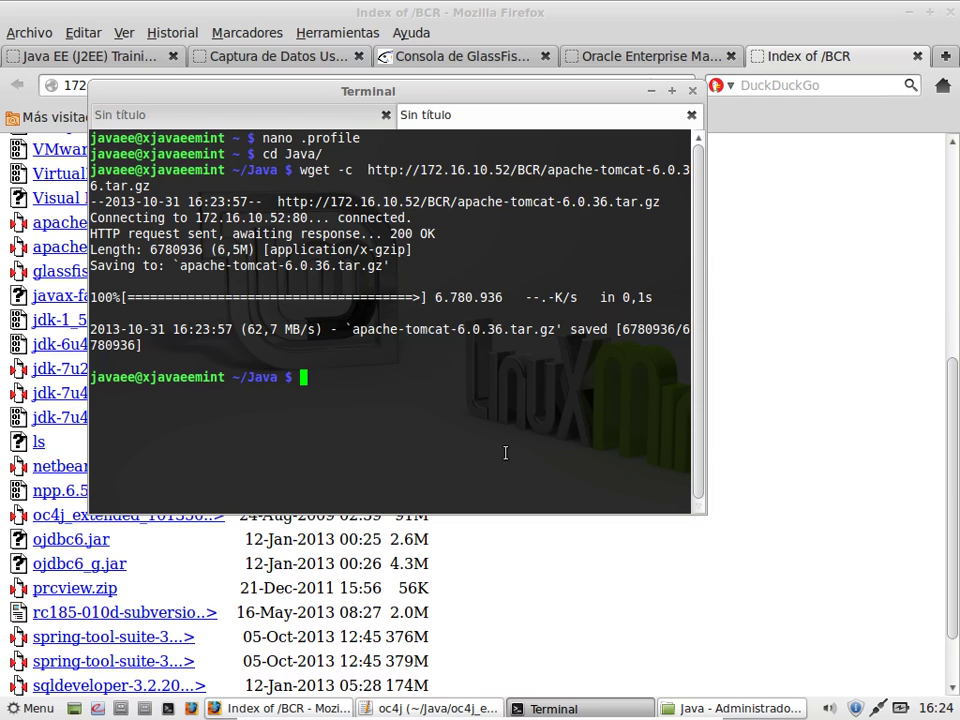
type("tar -xvf a")
key("Tab")
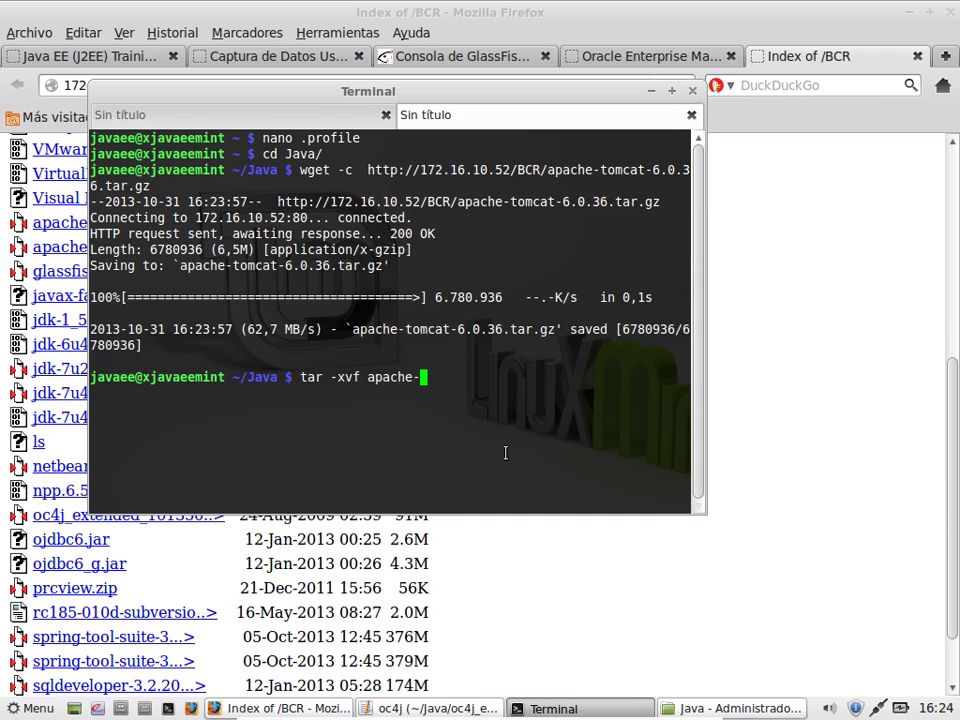
Step: Extract apache-tomcat-6.0.36.tar.gz with tar -xvf and list the Java folder
type("t")
key("Tab")
key("Return")
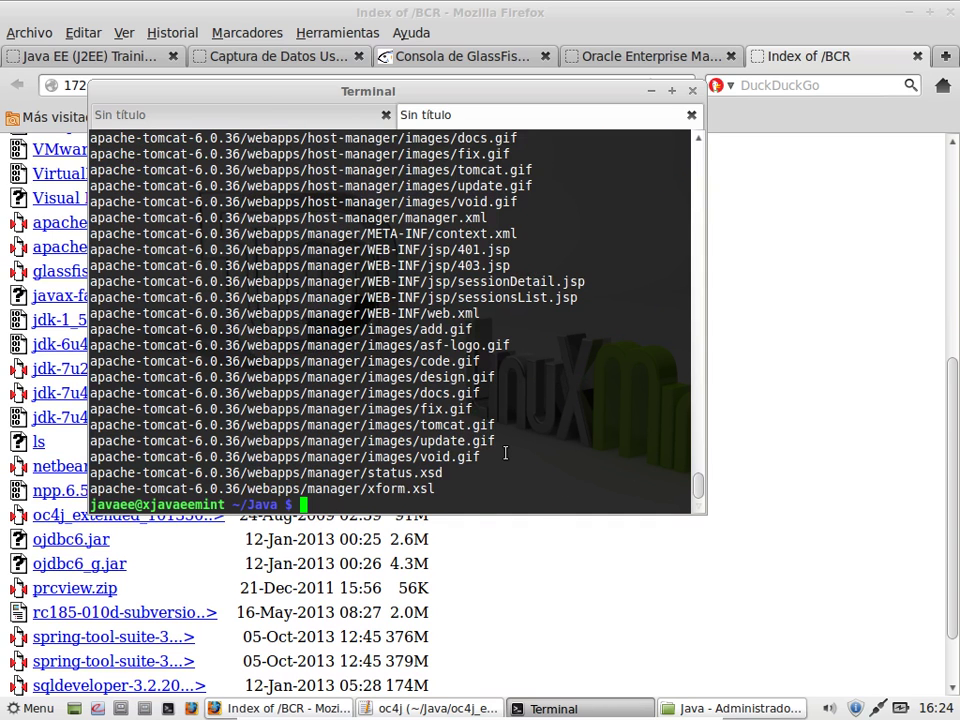
type("ls")
key("Return")
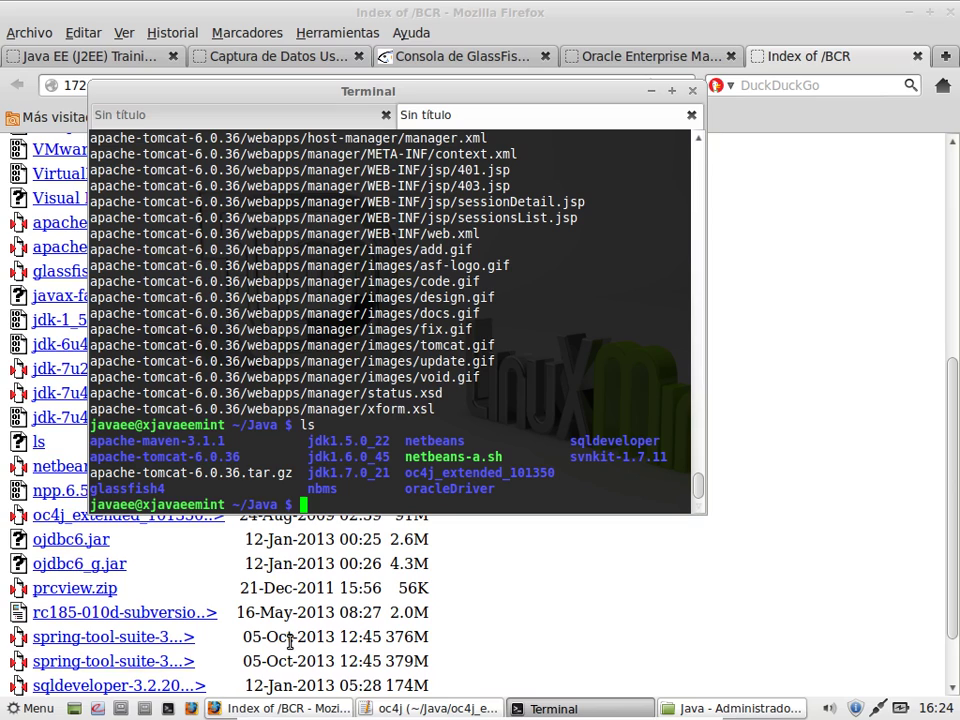
Step: Delete apache-tomcat-6.0.36.tar.gz with rm, then recall and clear the previous command
type("rm ap")
key("Tab")
type("to")
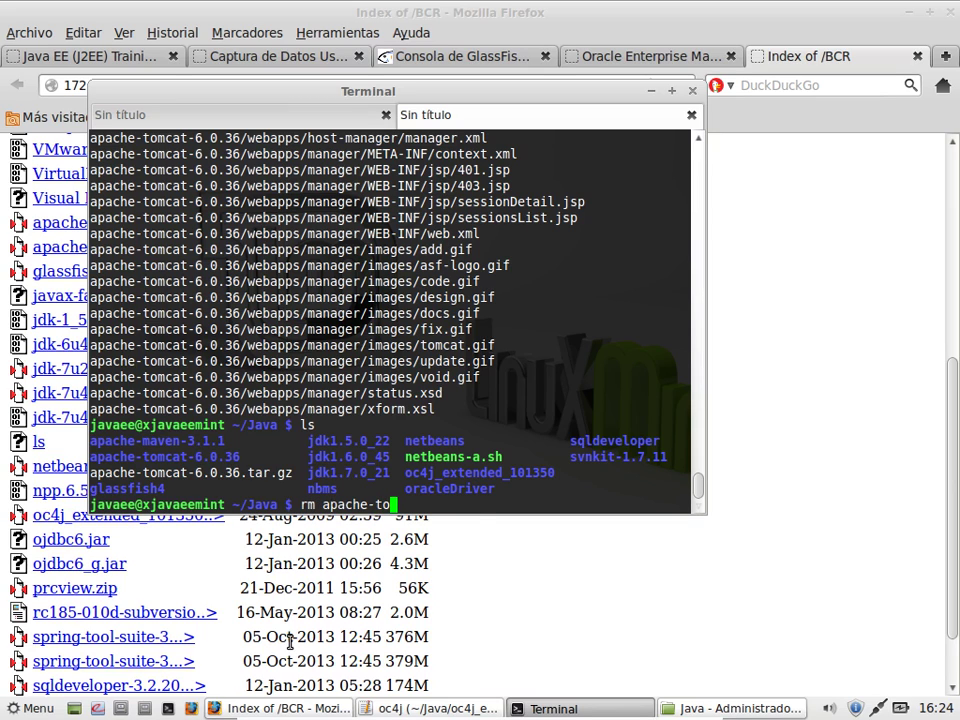
key("Tab")
type(".")
key("Tab")
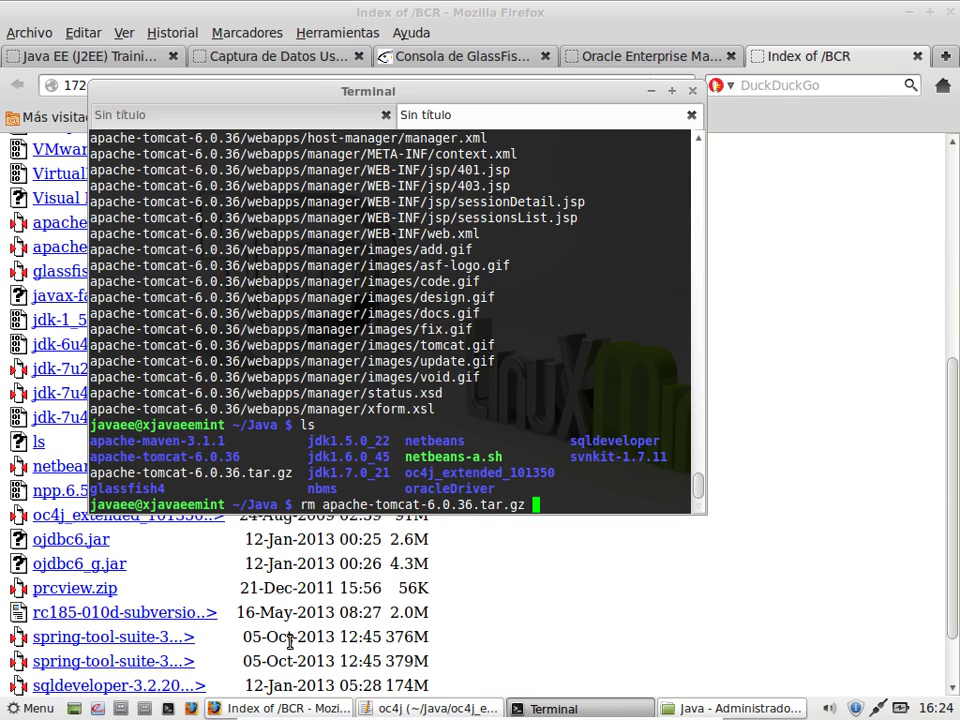
key("Return")
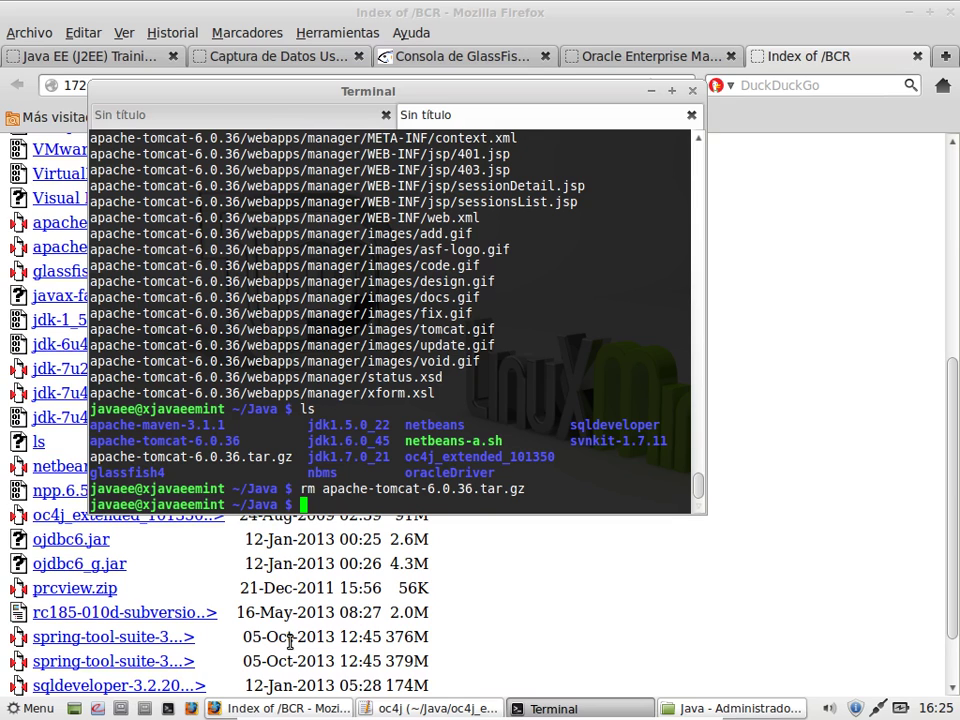
key("Up")
key("Up")
key("Up")
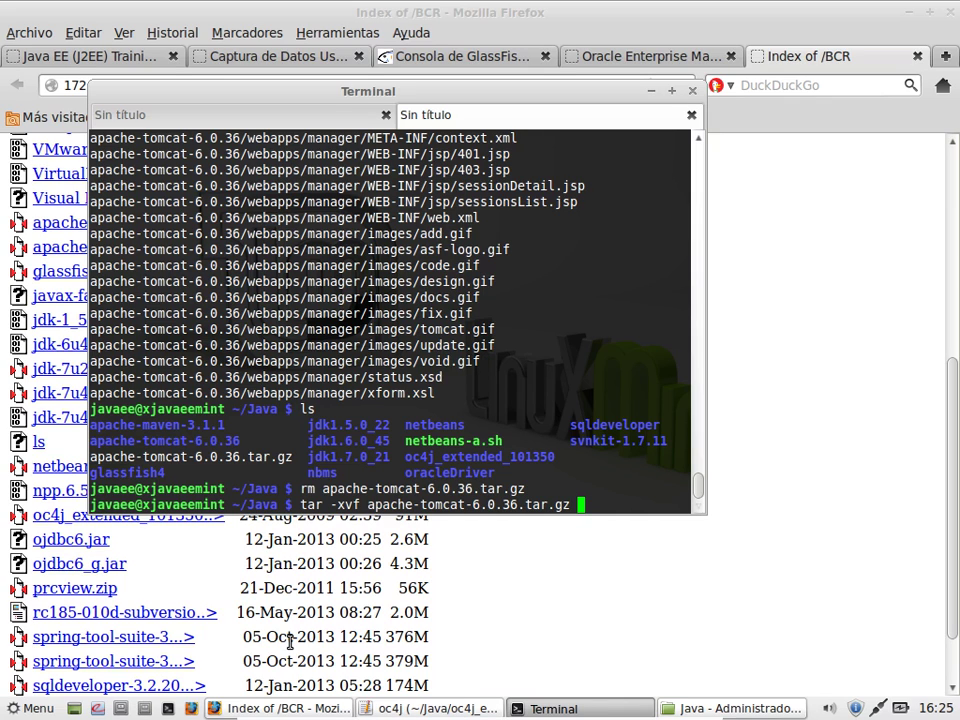
key("BackSpace")
key("BackSpace")
key("BackSpace")
key("BackSpace")
key("BackSpace")
key("BackSpace")
key("BackSpace")
key("BackSpace")
key("BackSpace")
key("BackSpace")
key("BackSpace")
key("BackSpace")
key("BackSpace")
key("BackSpace")
key("BackSpace")
key("BackSpace")
key("BackSpace")
key("BackSpace")
key("BackSpace")
key("BackSpace")
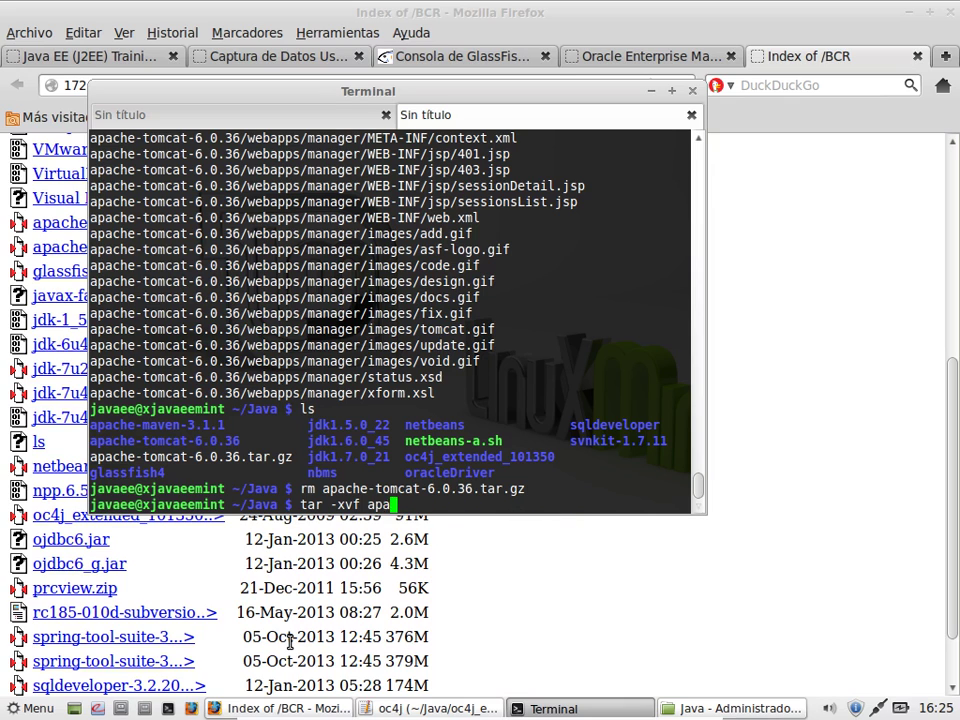
key("BackSpace")
key("BackSpace")
key("BackSpace")
key("BackSpace")
key("BackSpace")
key("BackSpace")
key("BackSpace")
key("BackSpace")
key("BackSpace")
key("BackSpace")
key("BackSpace")
key("BackSpace")
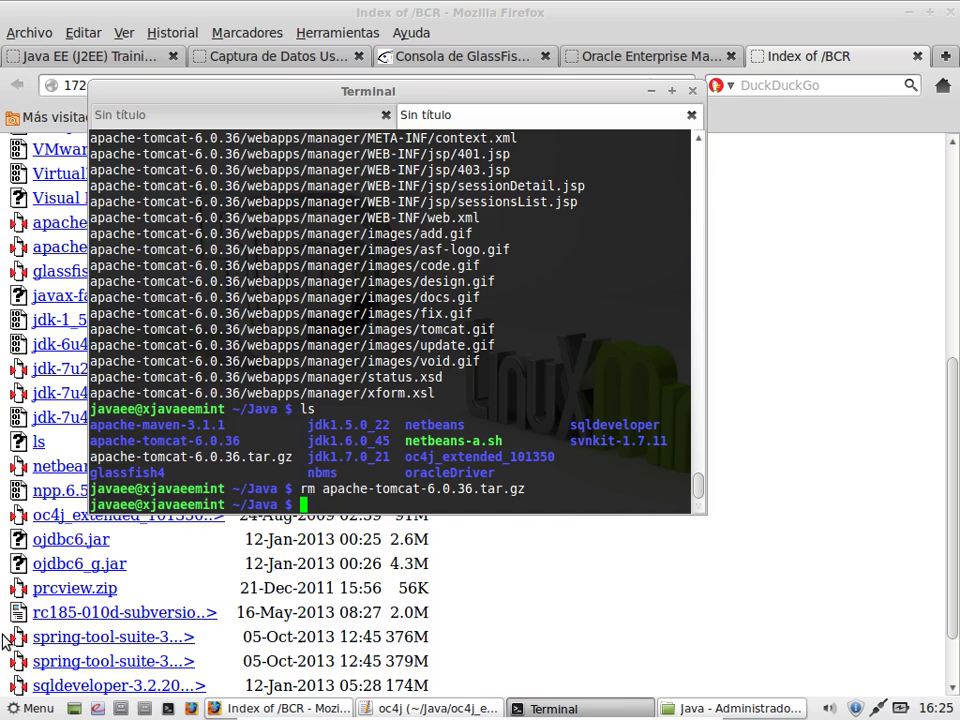
Step: Open the apache-tomcat-6.0.36 folder in Nemo and copy its full path
left_click(688, 710)
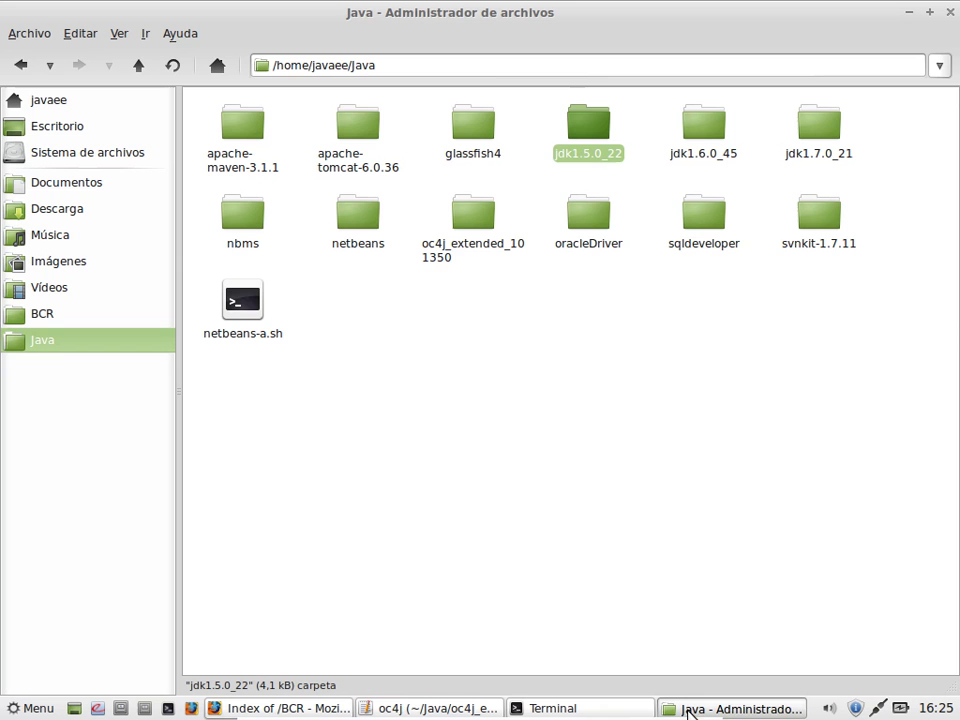
double_click(357, 133)
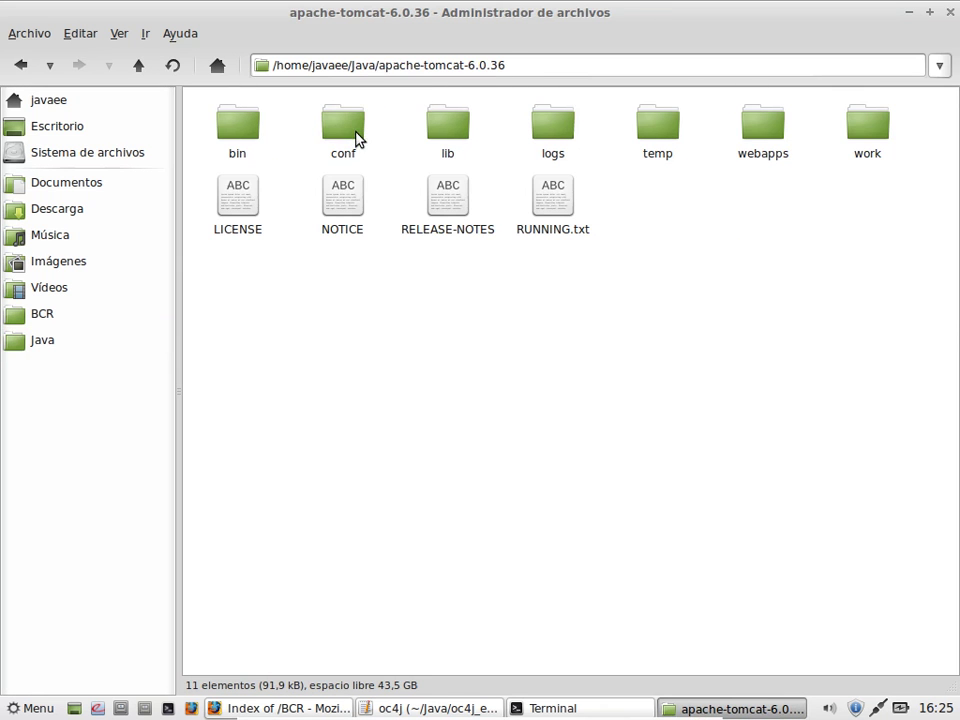
left_click_drag(529, 68, 281, 58)
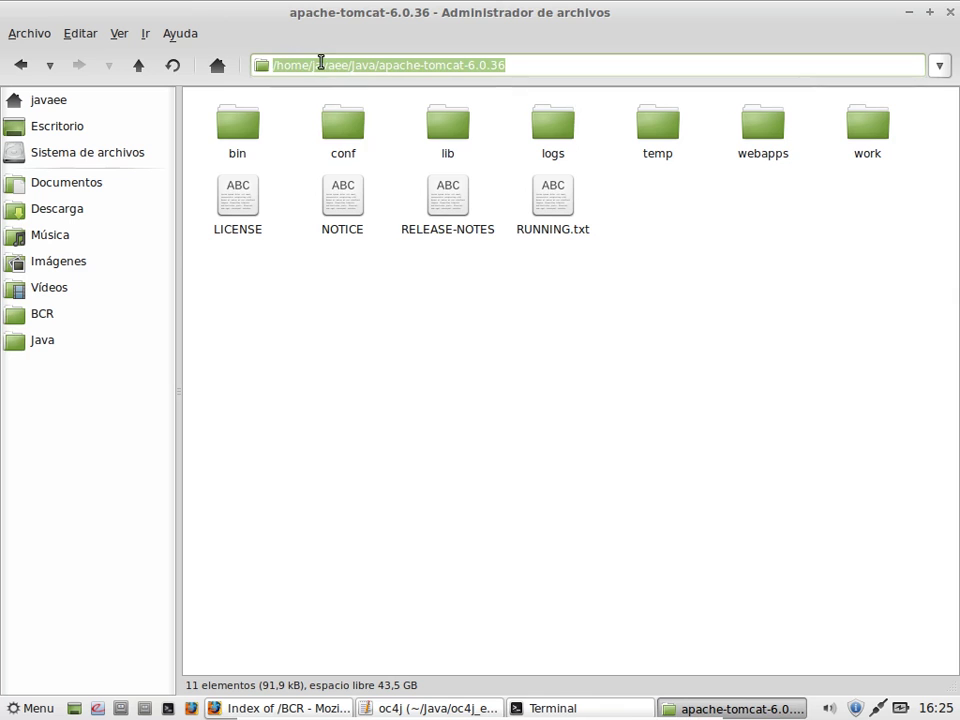
right_click(323, 64)
left_click(340, 92)
Step: Return the Terminal to the home folder and type nano .profile
left_click(600, 710)
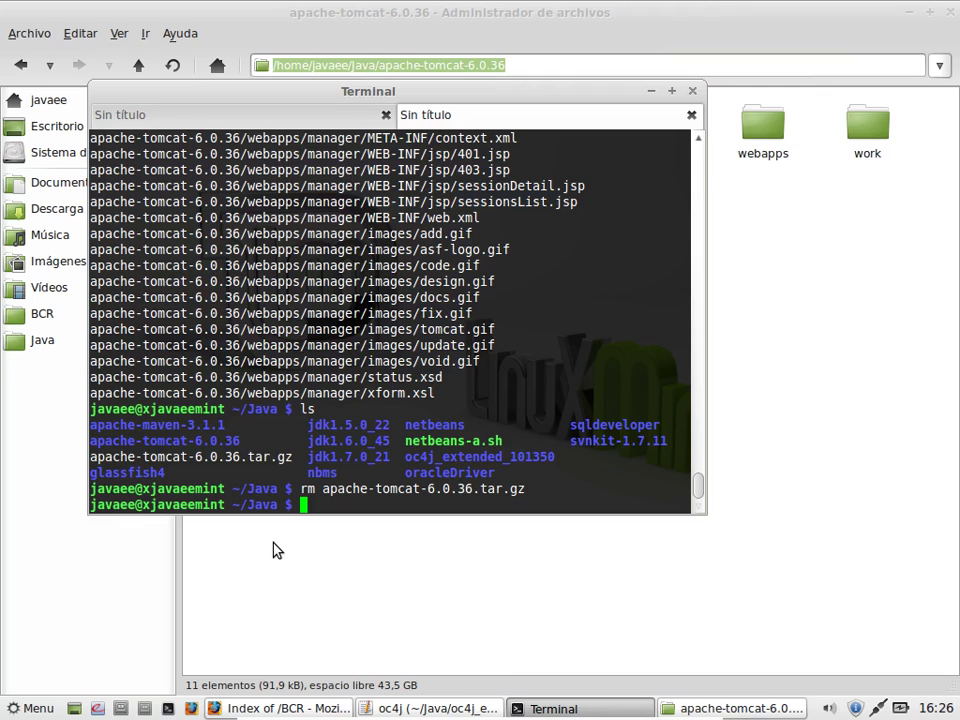
type("cd")
key("Return")
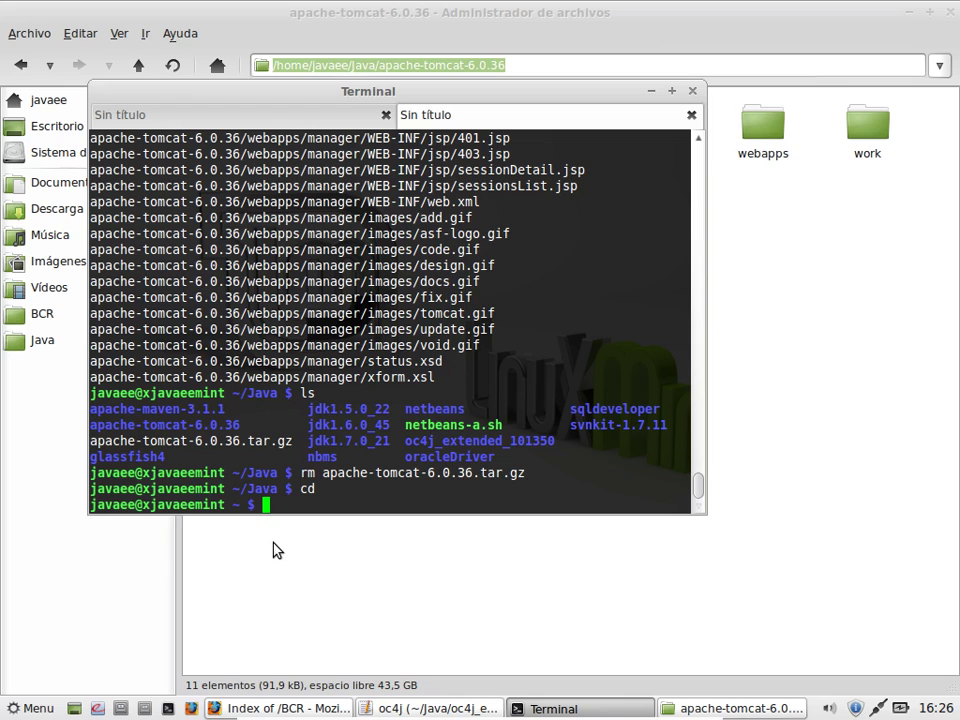
type("nano .profile")
Step: Add 'export CATALINA_HOME=' with the pasted apache-tomcat-6.0.36 path to .profile
key("Return")
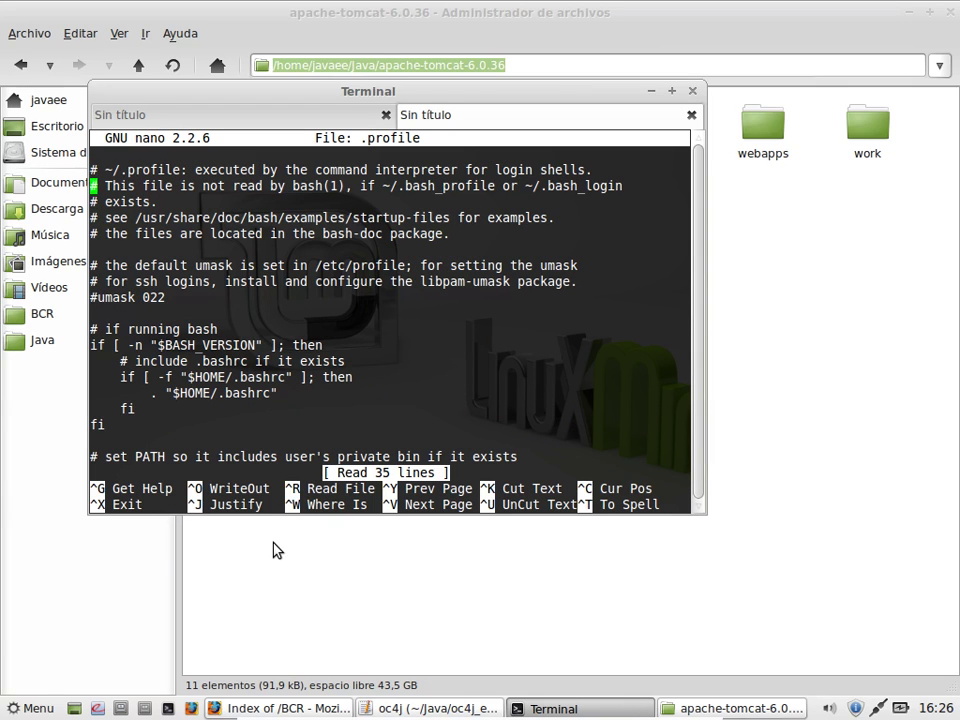
key("Down")
key("Down")
key("Down")
key("Down")
key("Down")
key("Down")
key("Down")
key("Down")
key("Down")
key("Down")
key("Down")
key("Down")
key("Down")
key("Down")
key("Down")
key("Down")
key("Down")
key("Down")
key("Down")
key("Down")
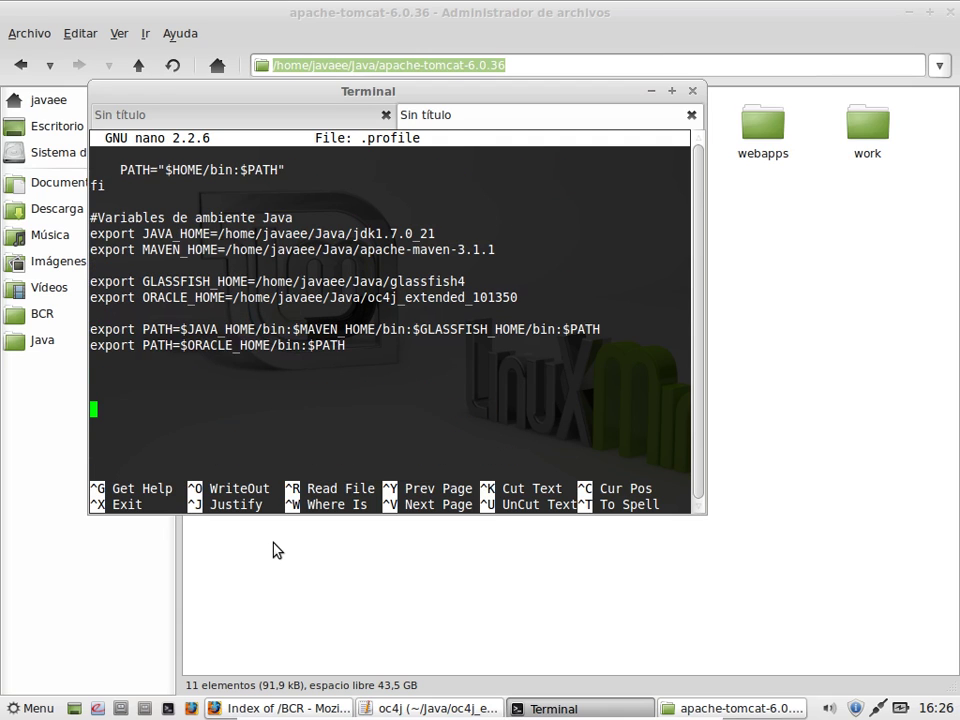
key("Up")
key("Up")
key("Up")
key("Up")
key("Up")
key("Up")
key("Return")
key("Up")
type("exp")
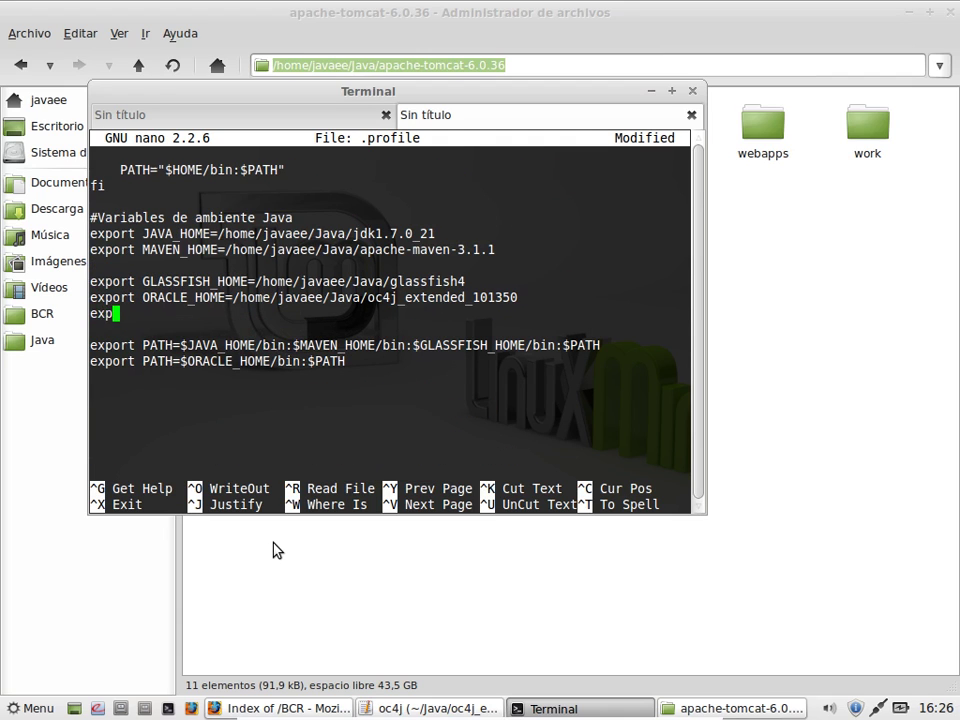
type("ort TOMCAT")
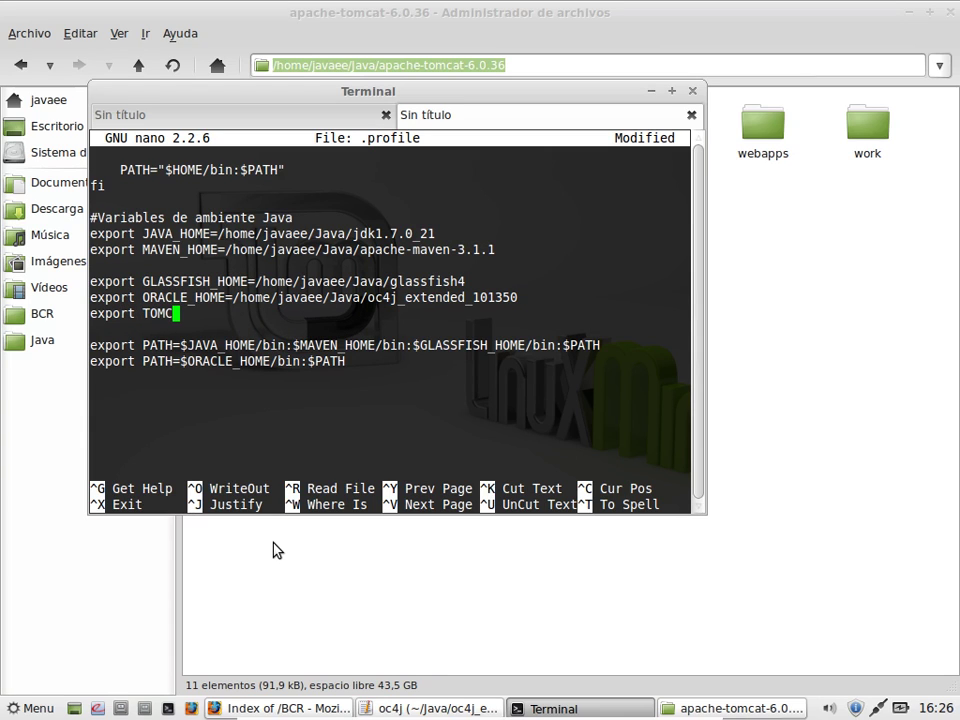
key("BackSpace")
key("BackSpace")
key("BackSpace")
key("BackSpace")
key("BackSpace")
key("BackSpace")
type("CATALINA_H")
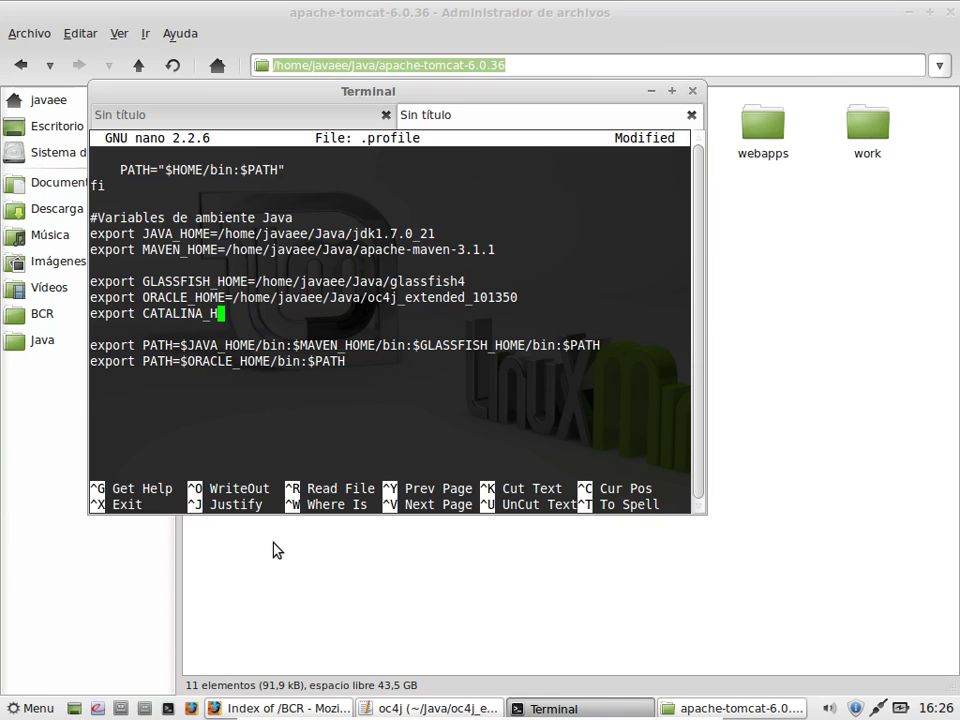
type("OME=")
right_click(366, 325)
left_click(392, 401)
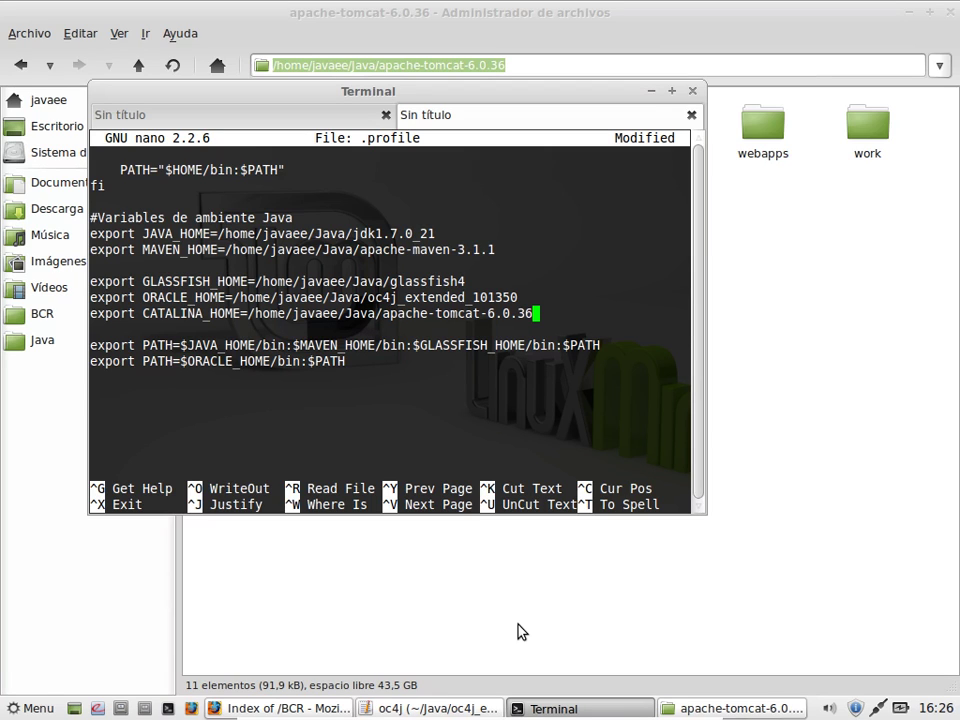
Step: Add 'export PATH=$CATALINA_HOME/bin:$PATH' and save .profile
key("Down")
key("Down")
key("Down")
key("Return")
type("export PATH")
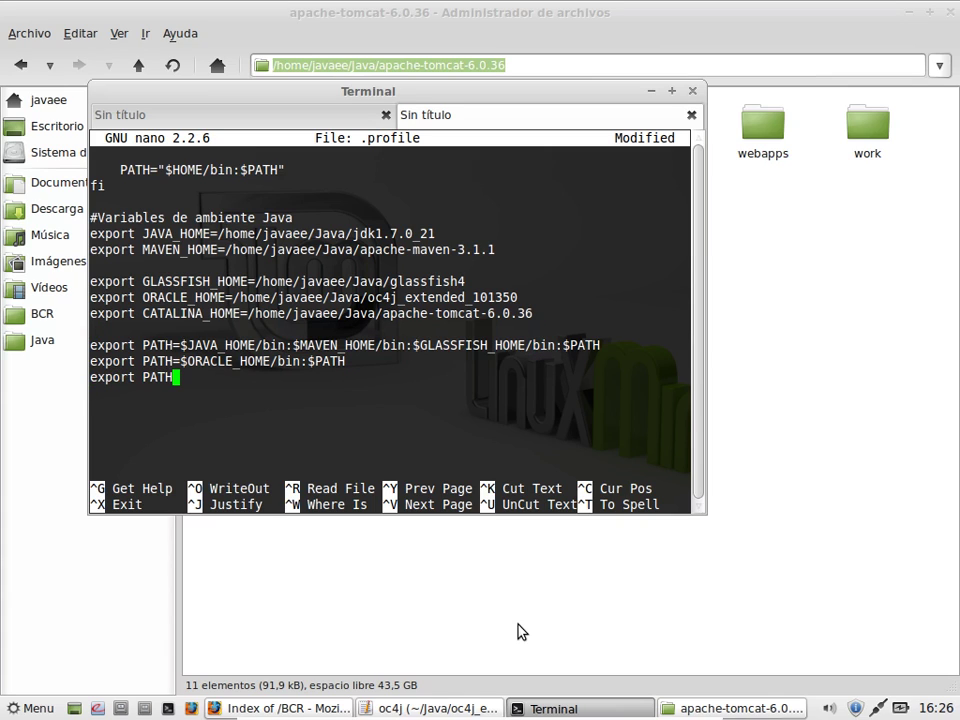
type("=$CATALINA_HOME")
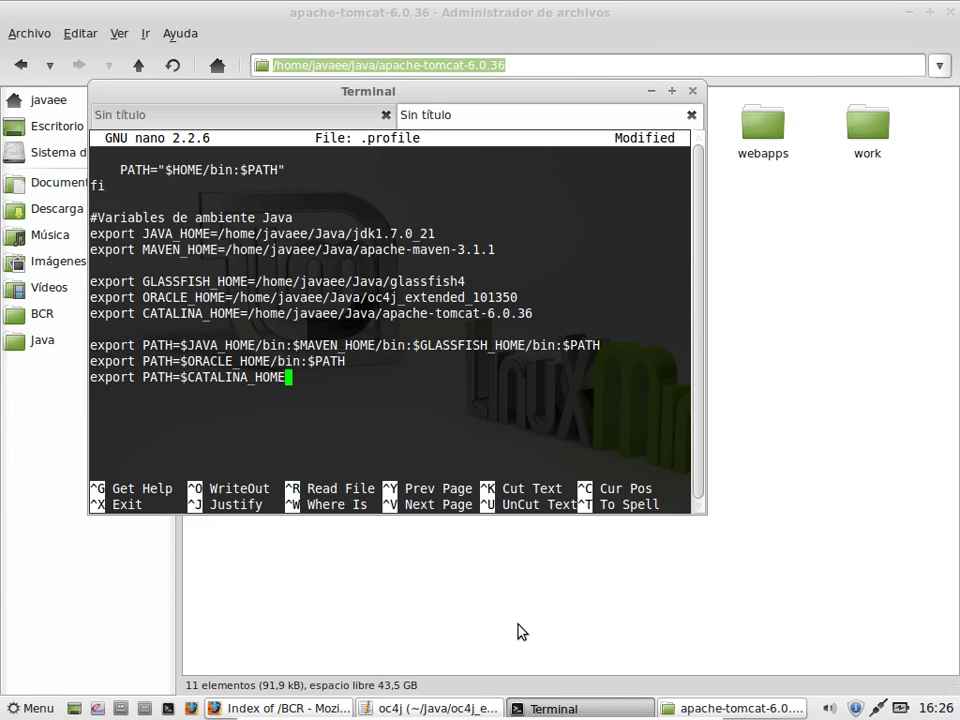
type("/bin:$PATH")
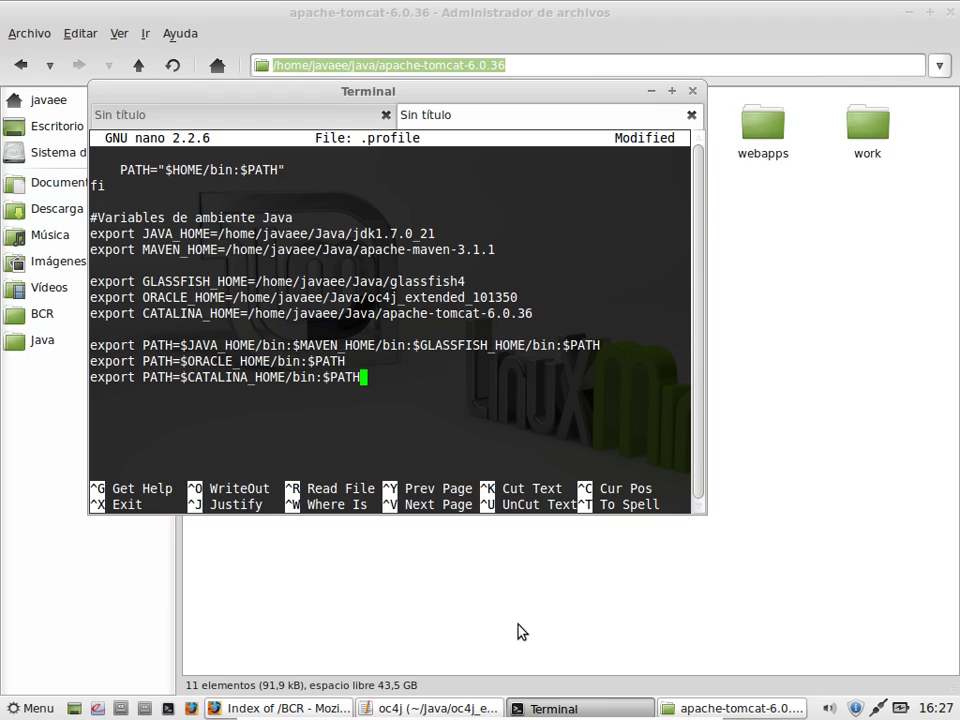
key("ctrl+x")
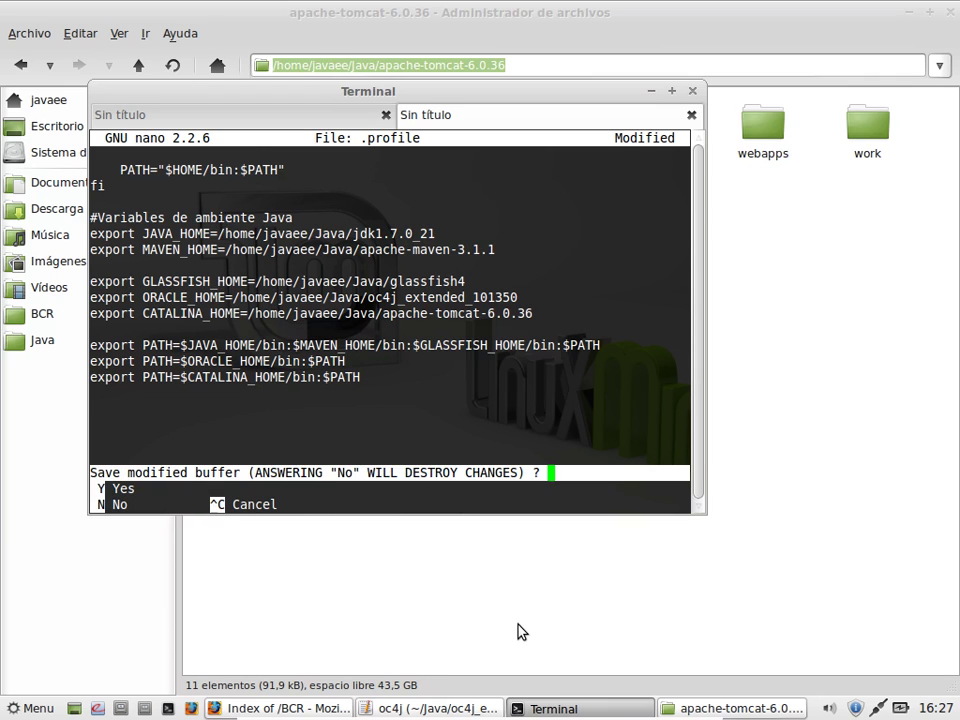
key("y")
key("Return")
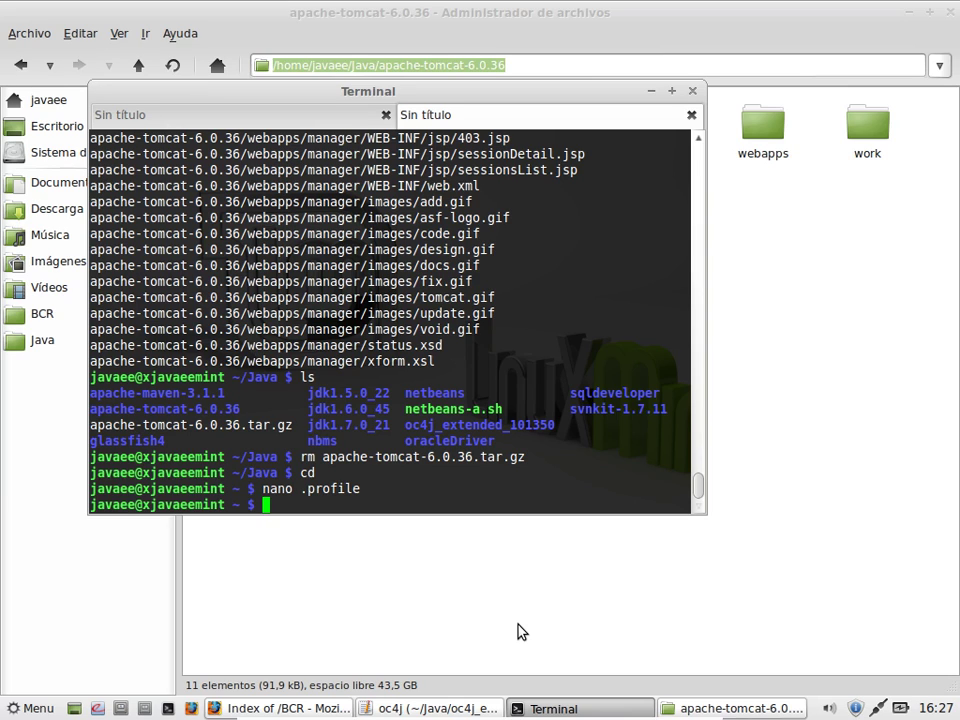
Step: Reload .profile, then run startup.sh and shutdown.sh, confirming apache-tomcat-6.0.36 and jdk1.7.0_21
type(". ./.profile")
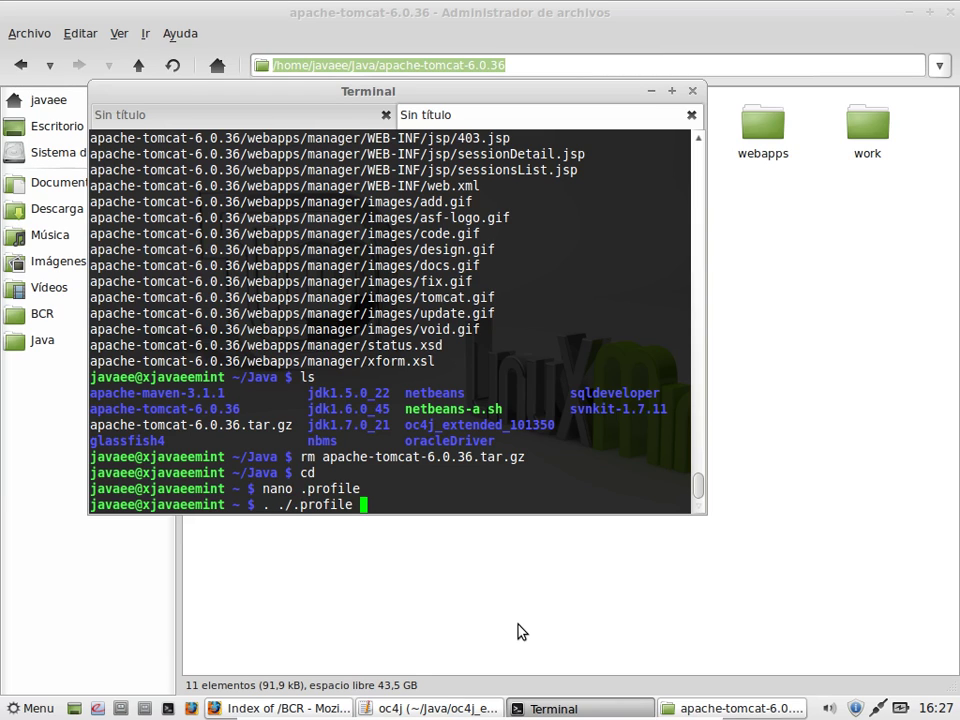
key("Return")
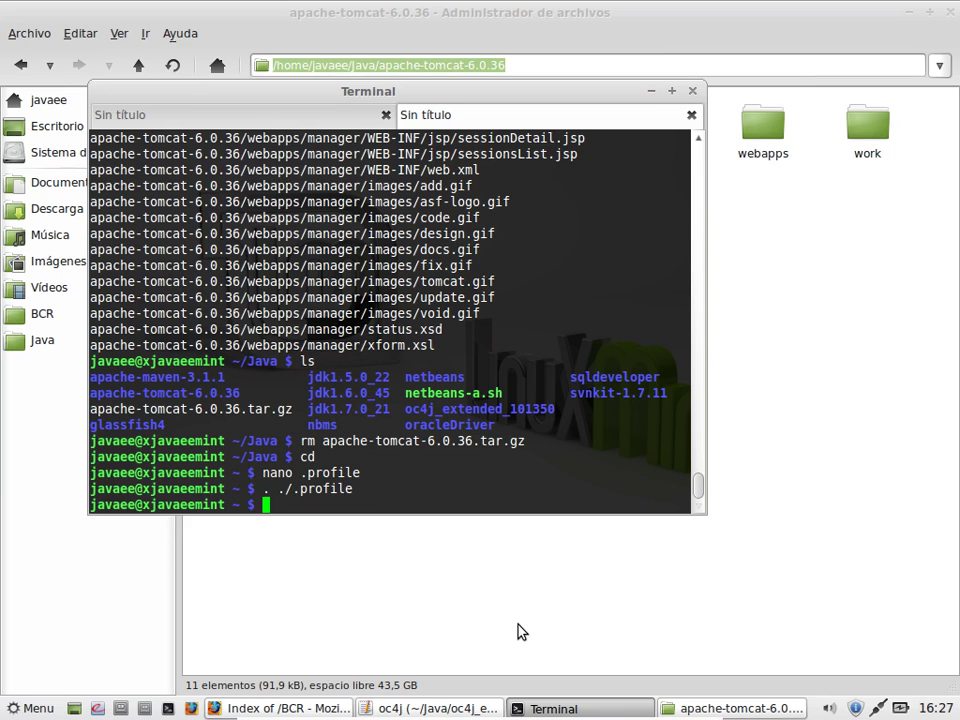
type("startup.sh")
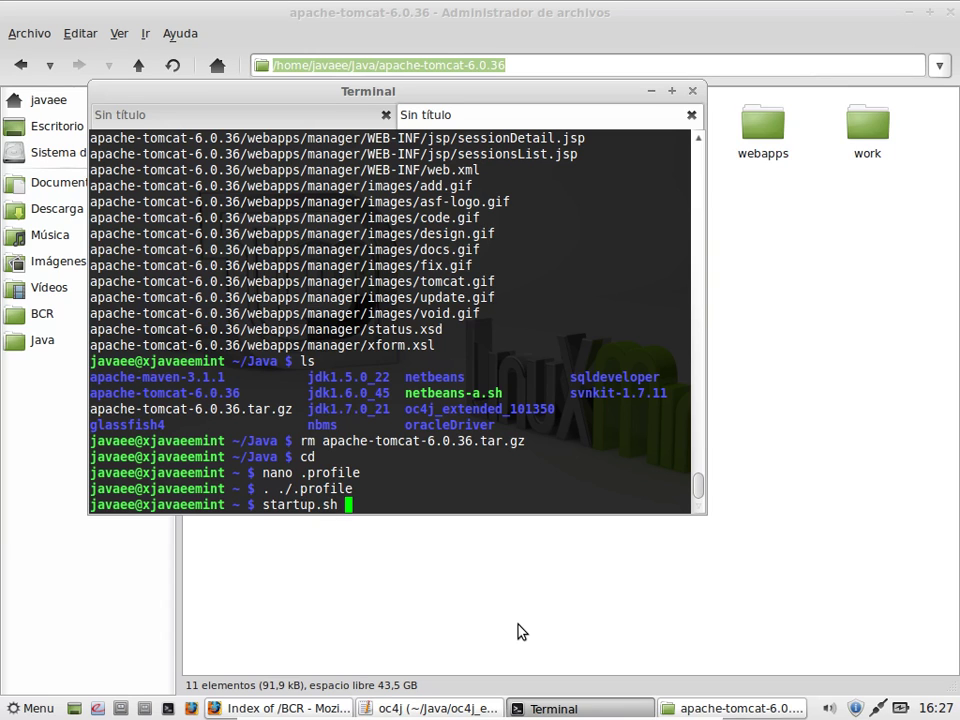
key("Return")
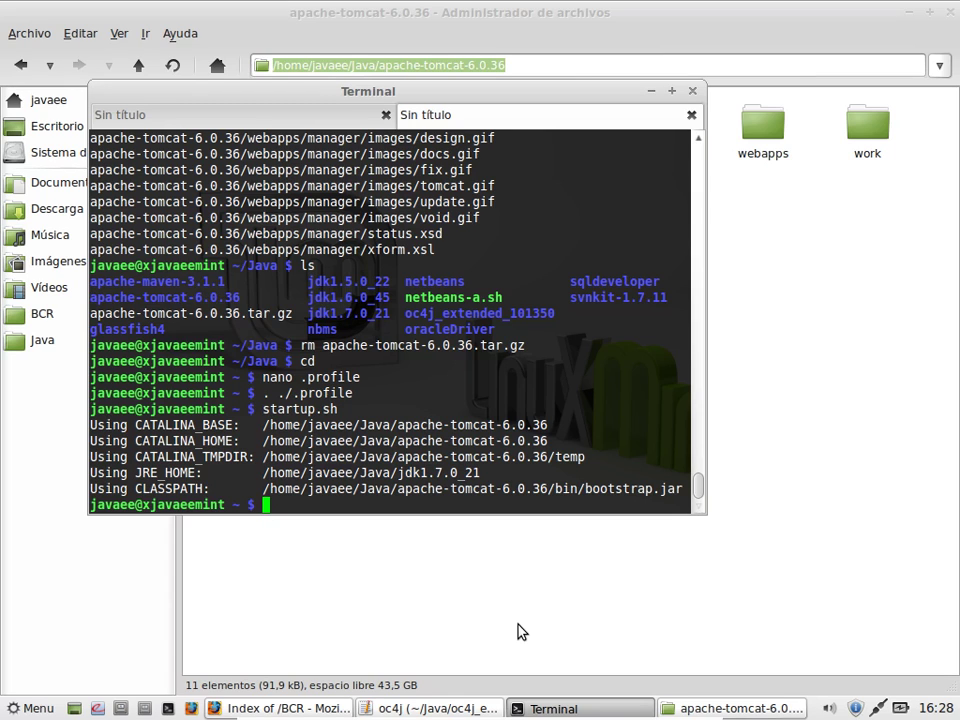
type("shutdown")
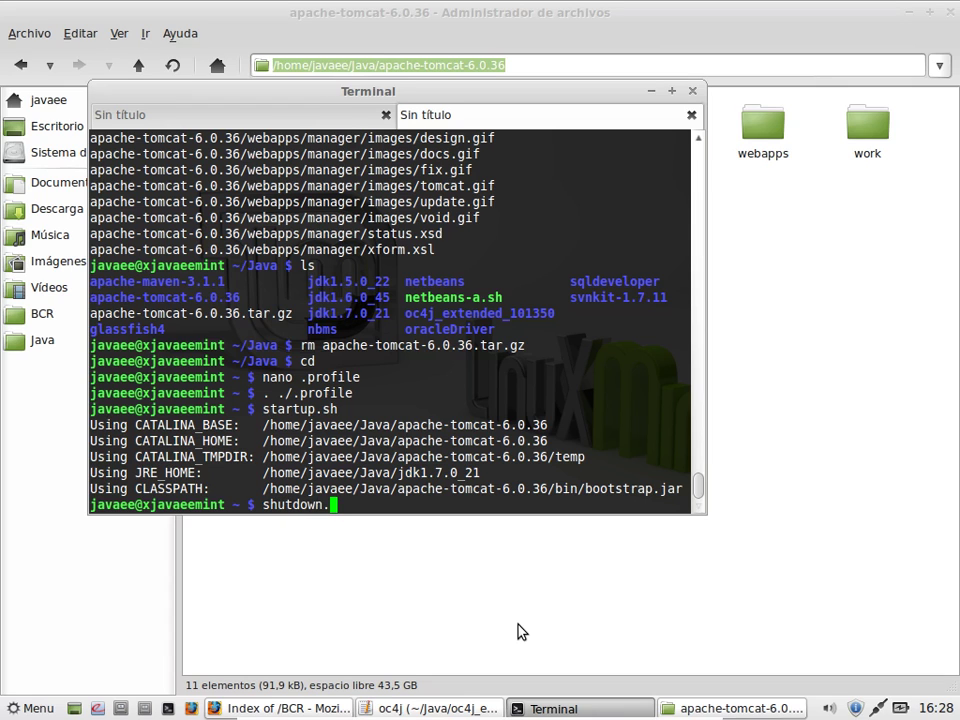
type(".sh")
key("Return")
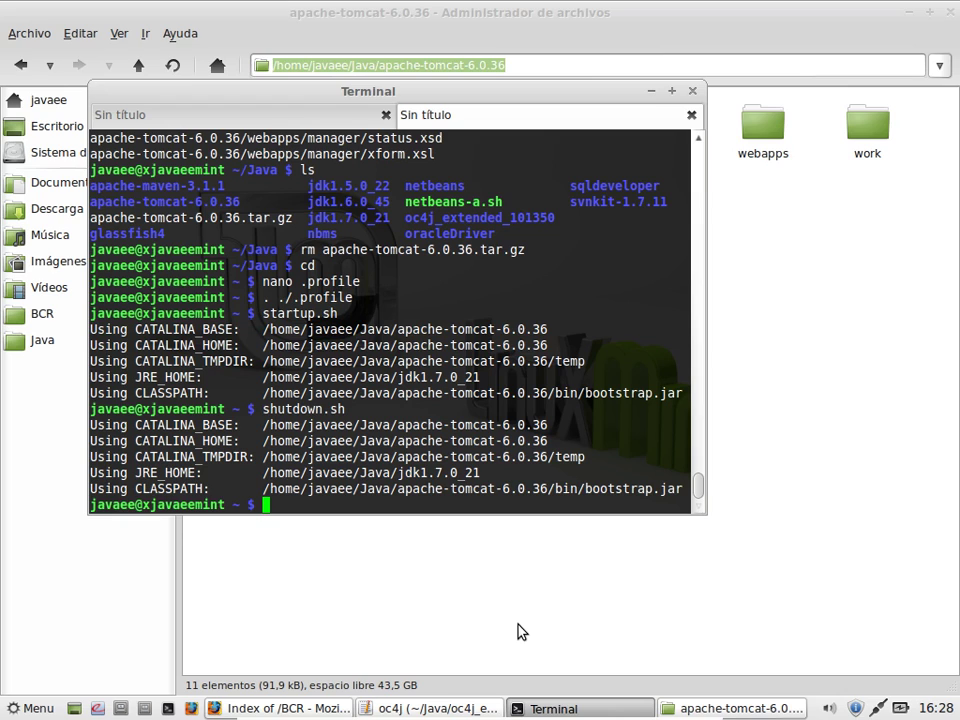
type("cd $TOM")
Step: Go into $CATALINA_HOME/conf and list its configuration files
key("BackSpace")
key("BackSpace")
key("BackSpace")
type("CATALINA_HOME")
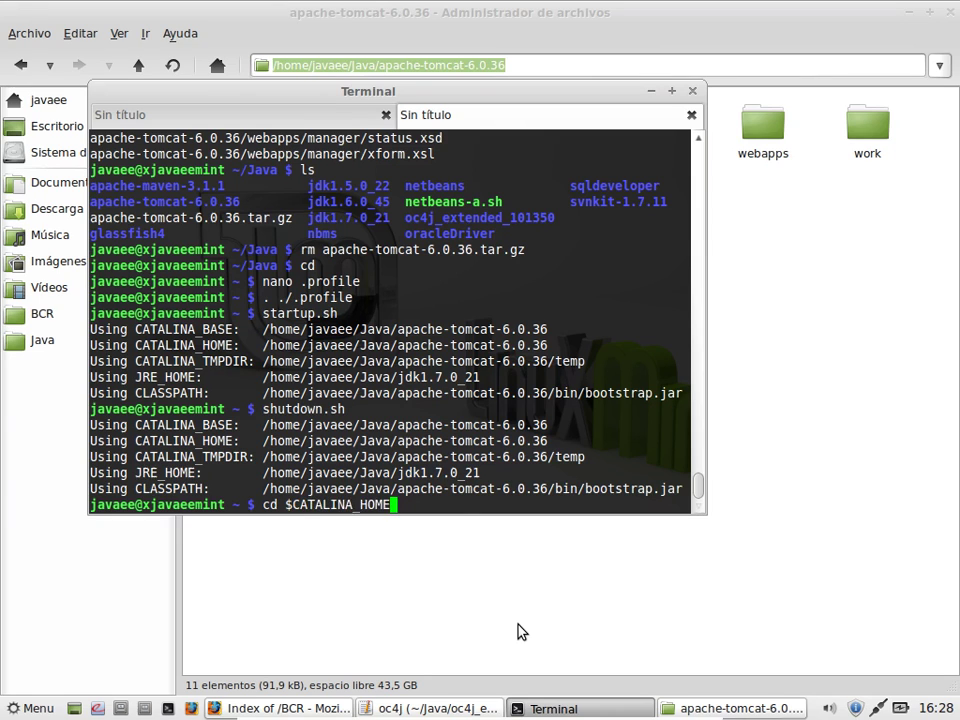
key("Return")
type("cd ")
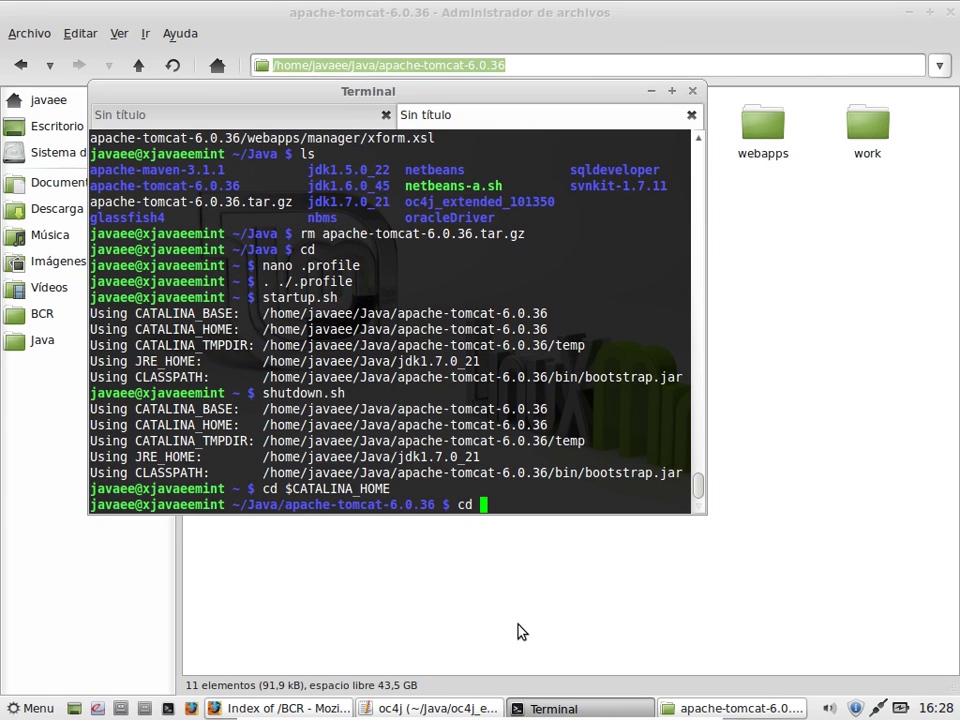
type("co")
key("Tab")
key("Return")
type("ls")
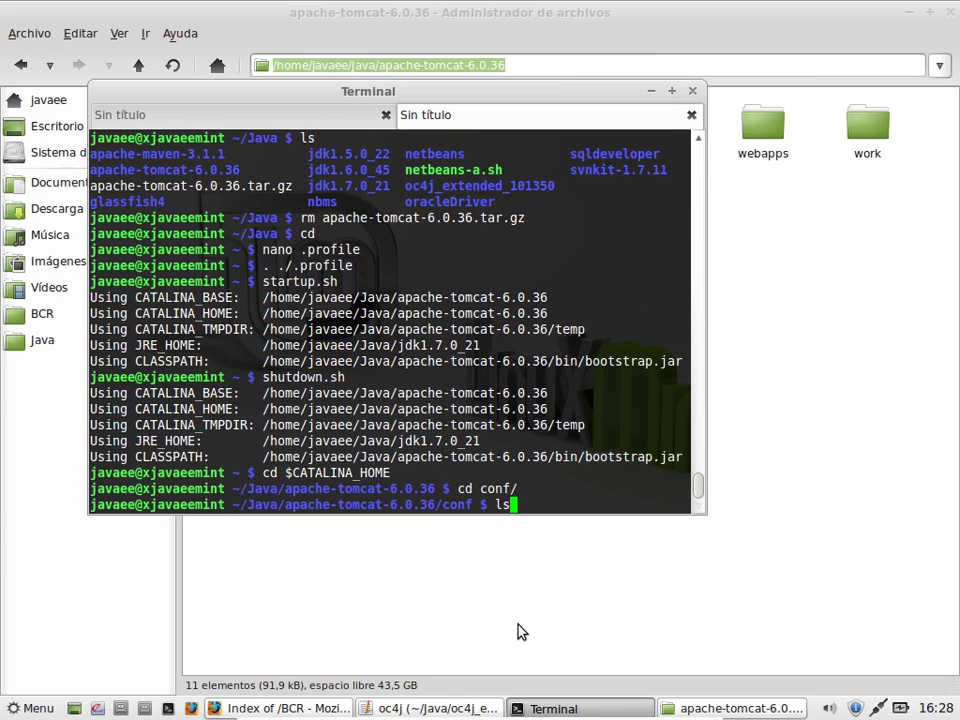
key("Return")
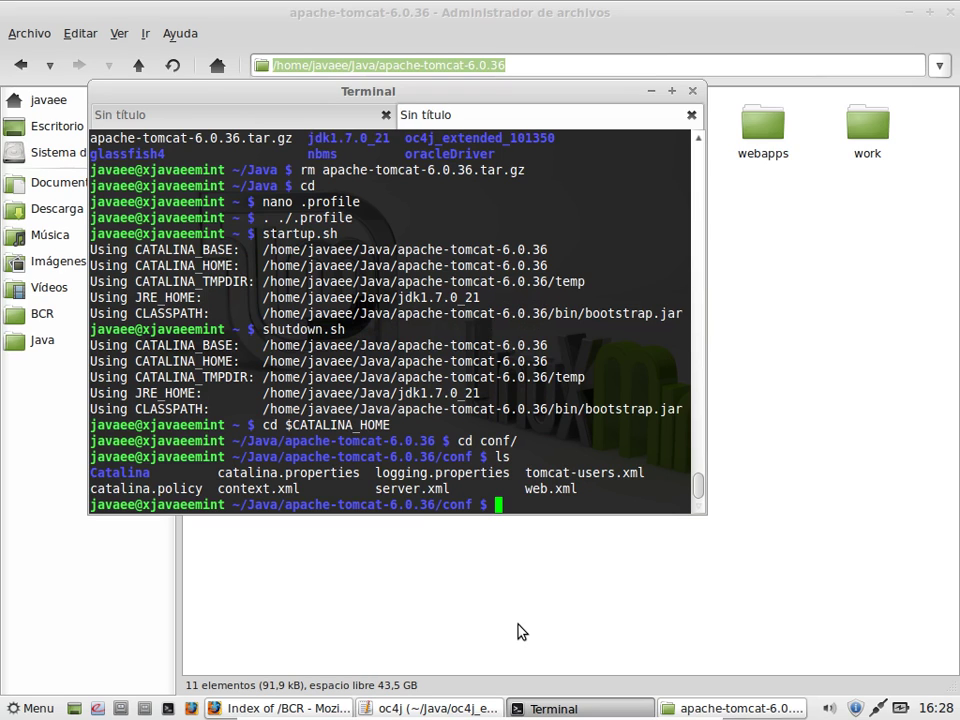
type("gedit ser")
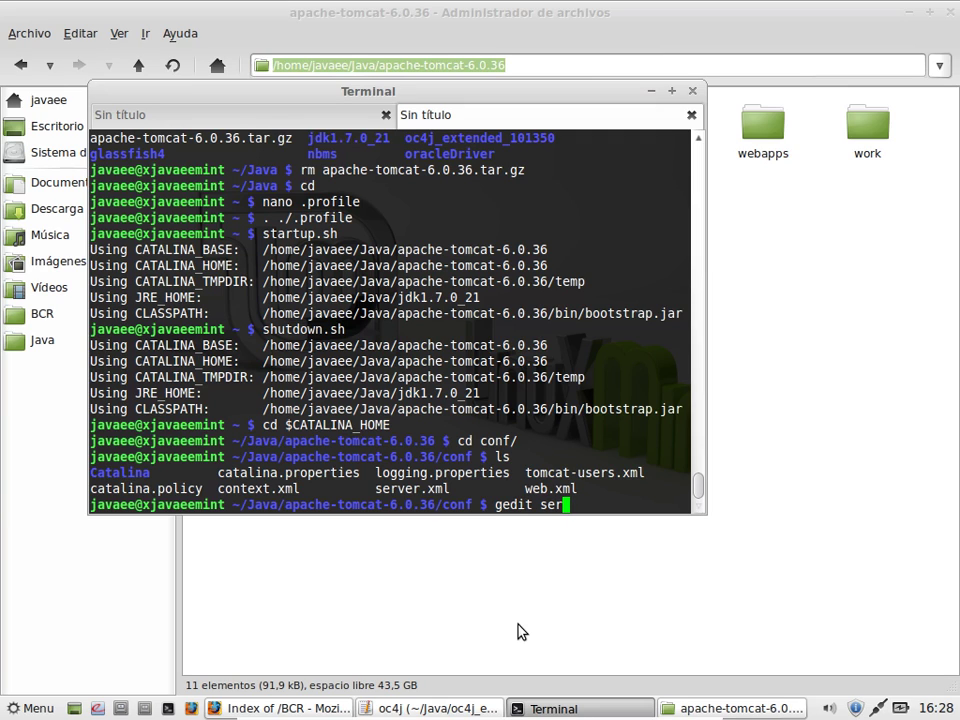
key("Tab")
Step: Open server.xml in gedit and find the first occurrence of 8080
key("Return")
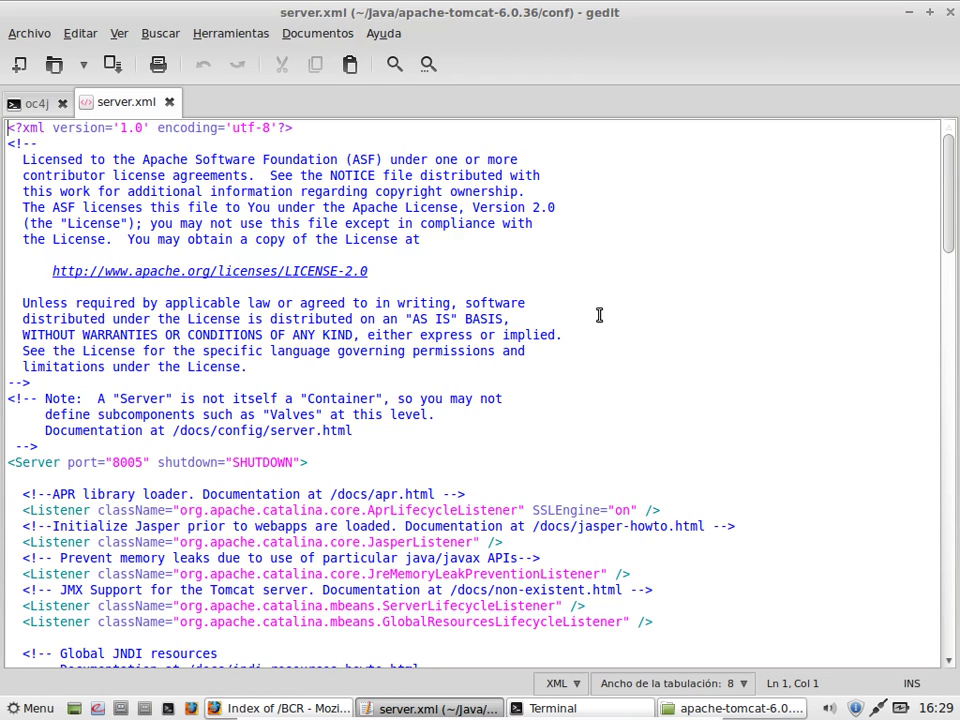
key("ctrl+f")
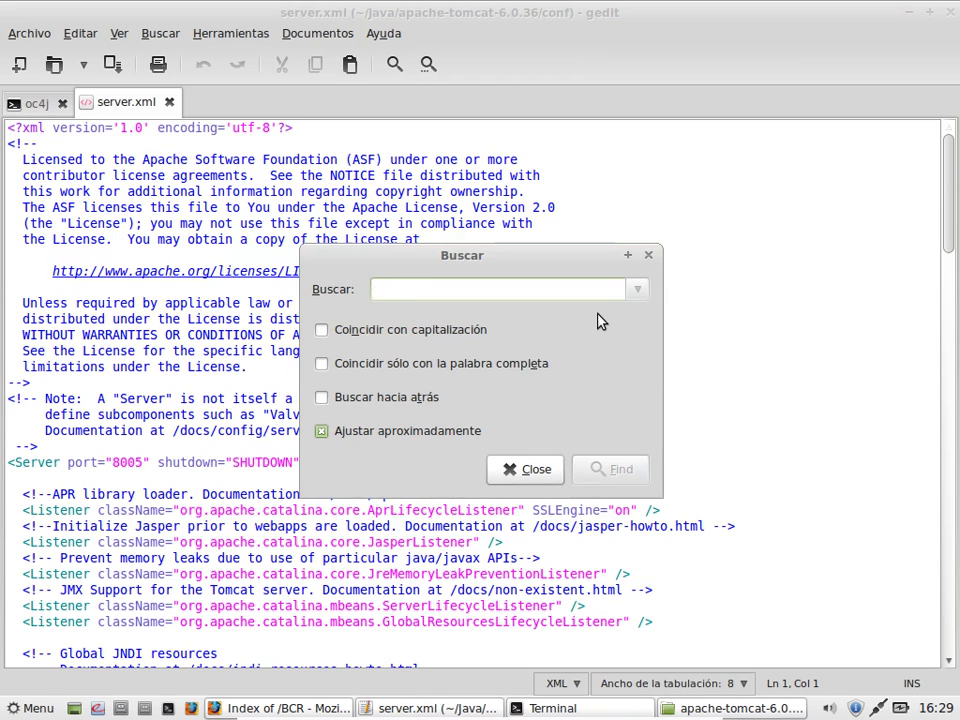
type("8080")
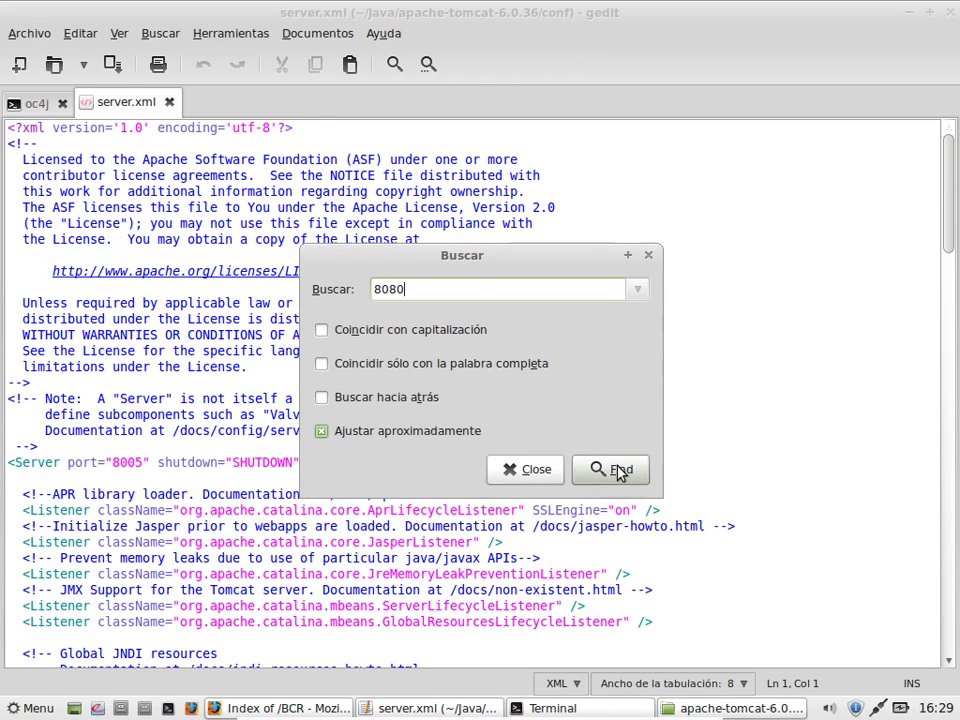
left_click(618, 470)
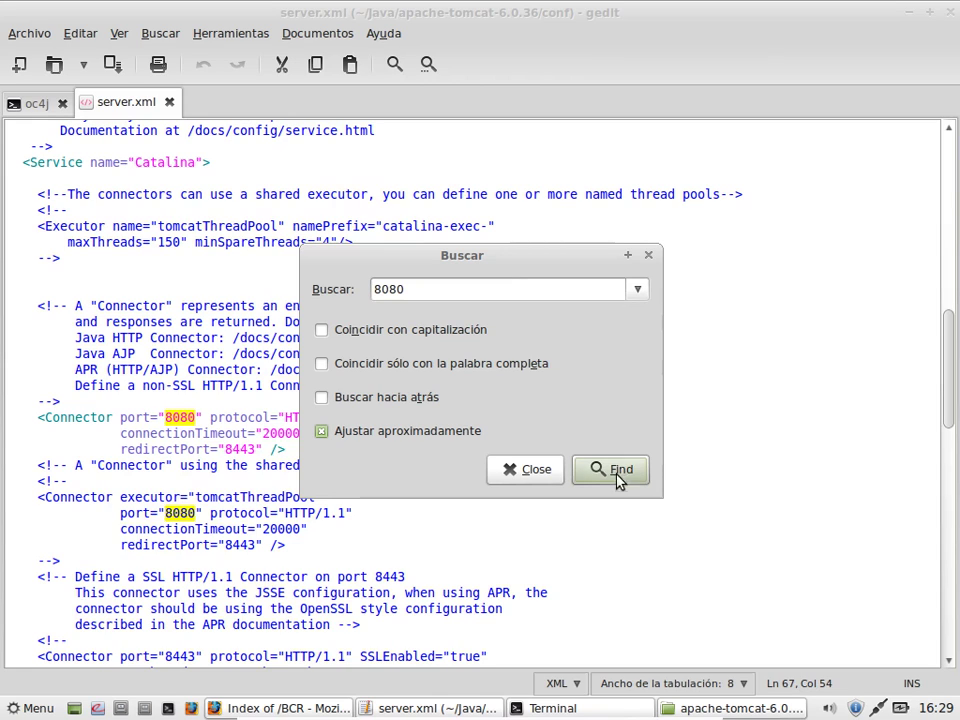
left_click(556, 474)
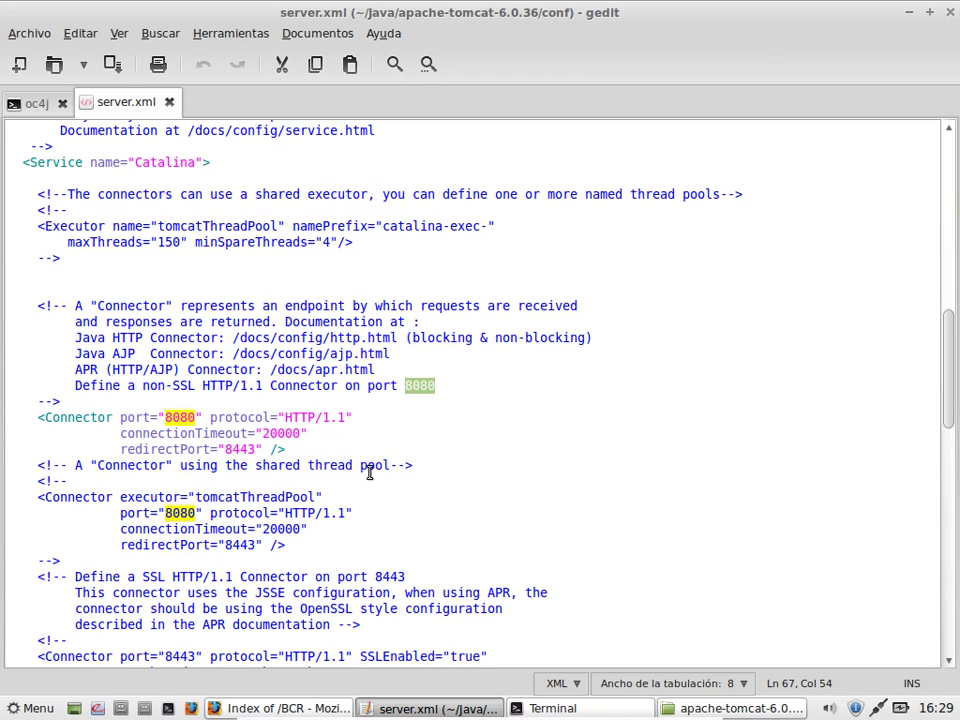
Step: Change the first Connector port from 8080 to 8081 and save server.xml
left_click(174, 417)
left_click(195, 417)
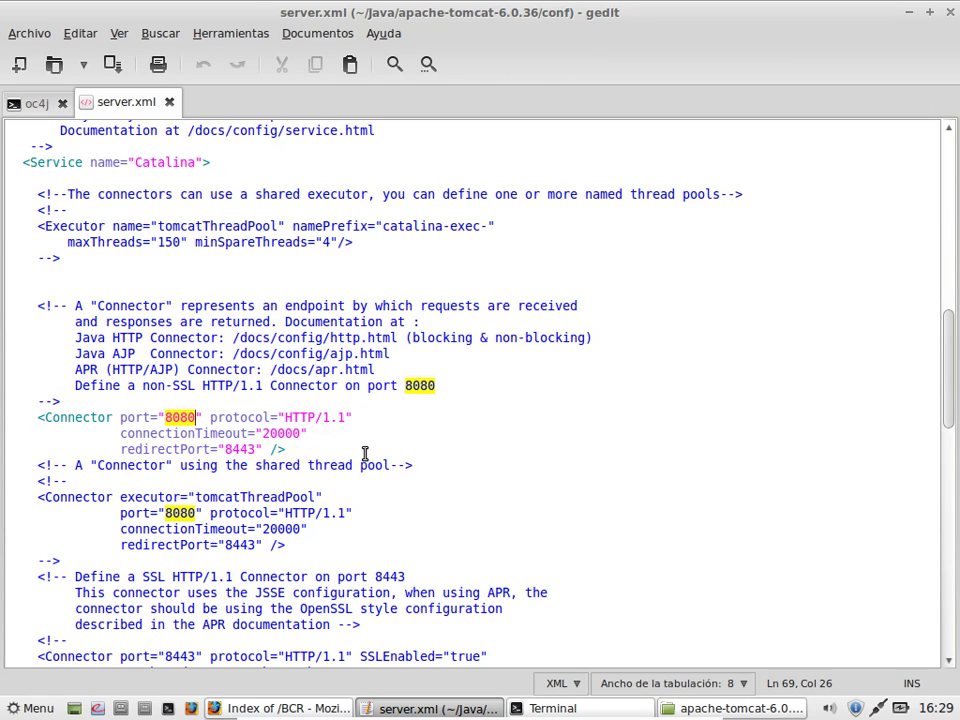
key("BackSpace")
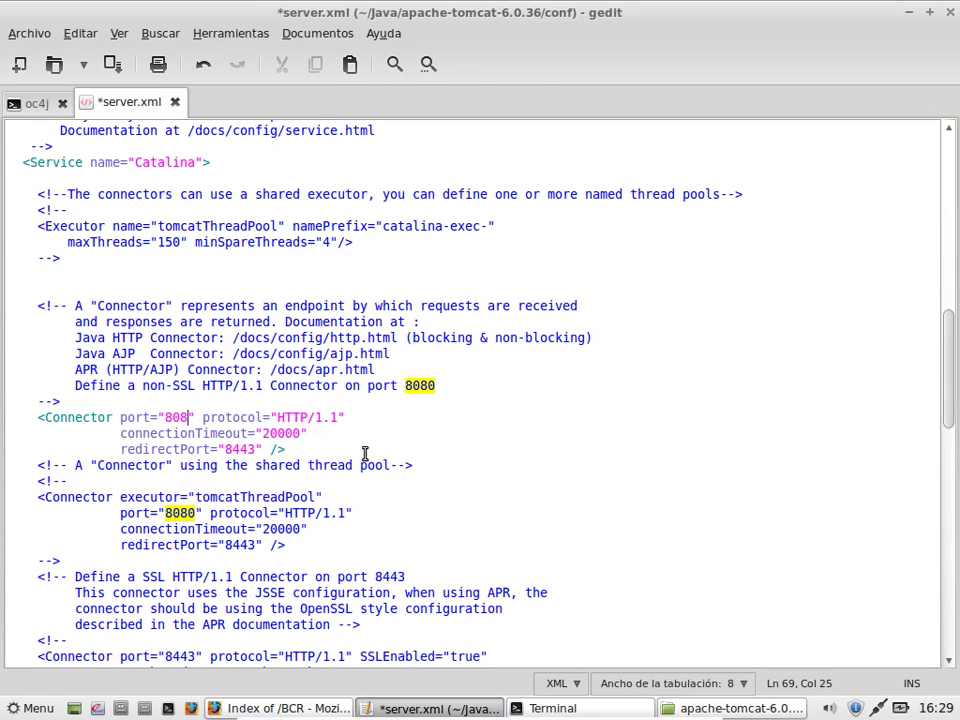
type("1")
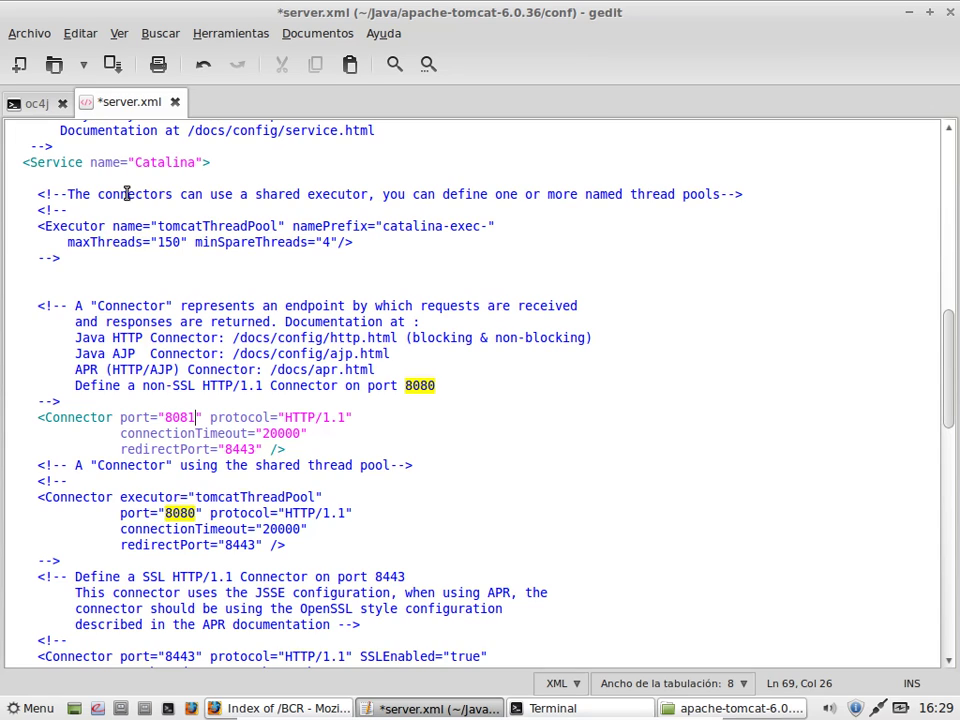
key("ctrl+s")
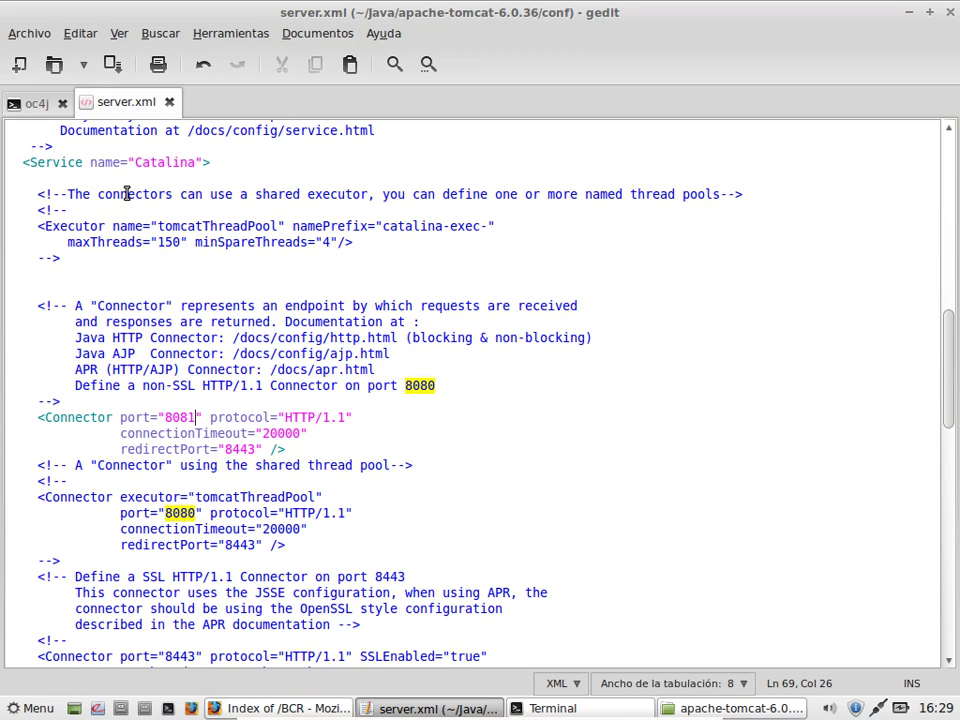
left_click(55, 66)
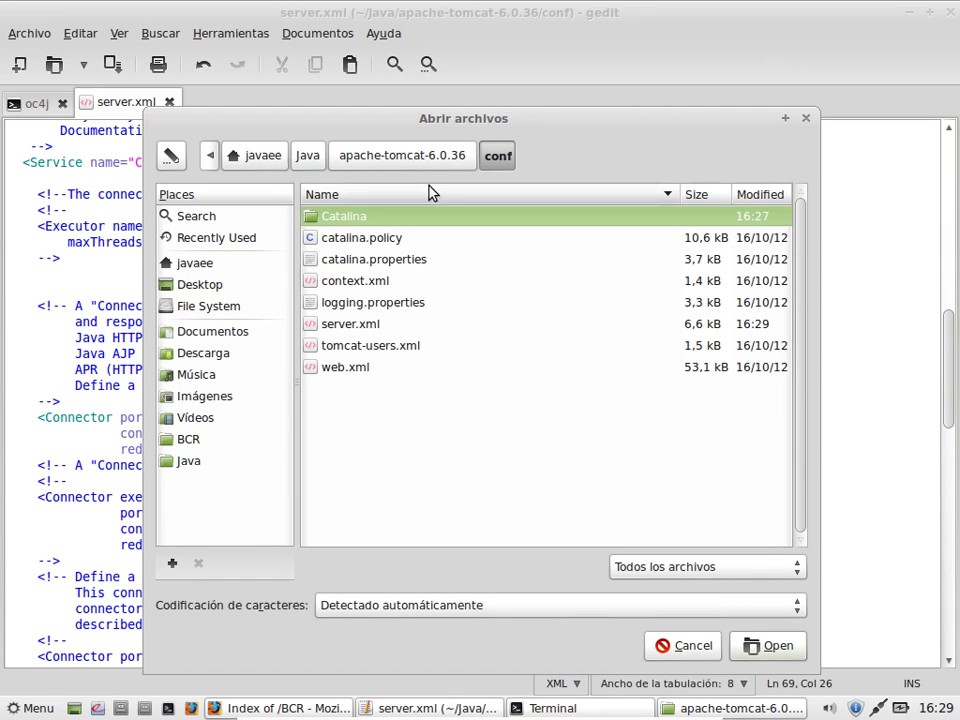
Step: Open tomcat-users.xml from the conf folder and select the sample role1 user line
double_click(380, 346)
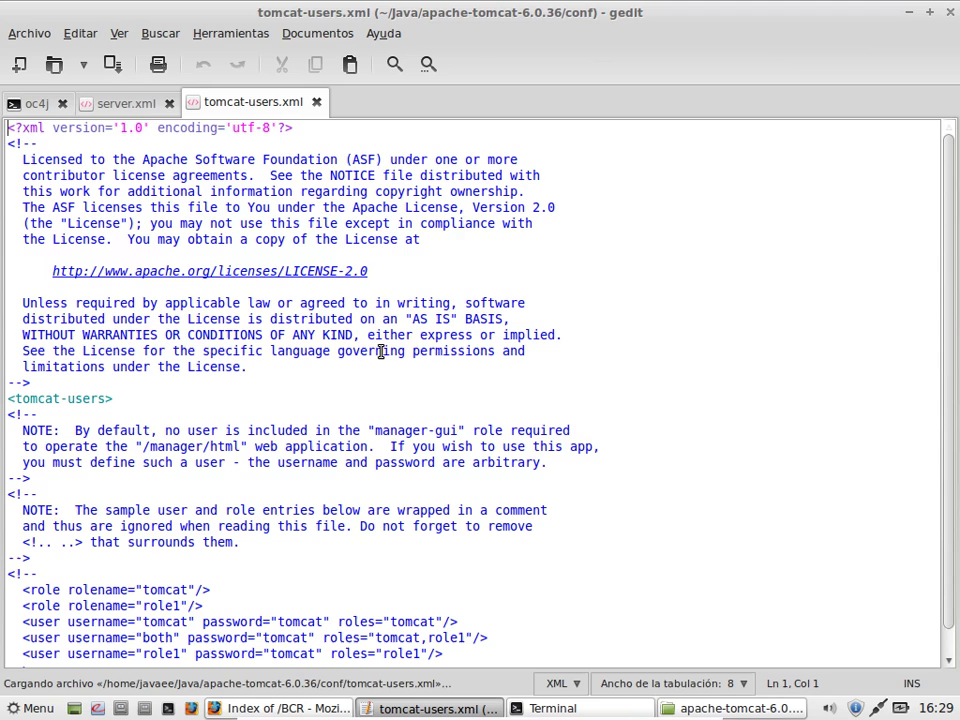
scroll(380, 351, "down", 1)
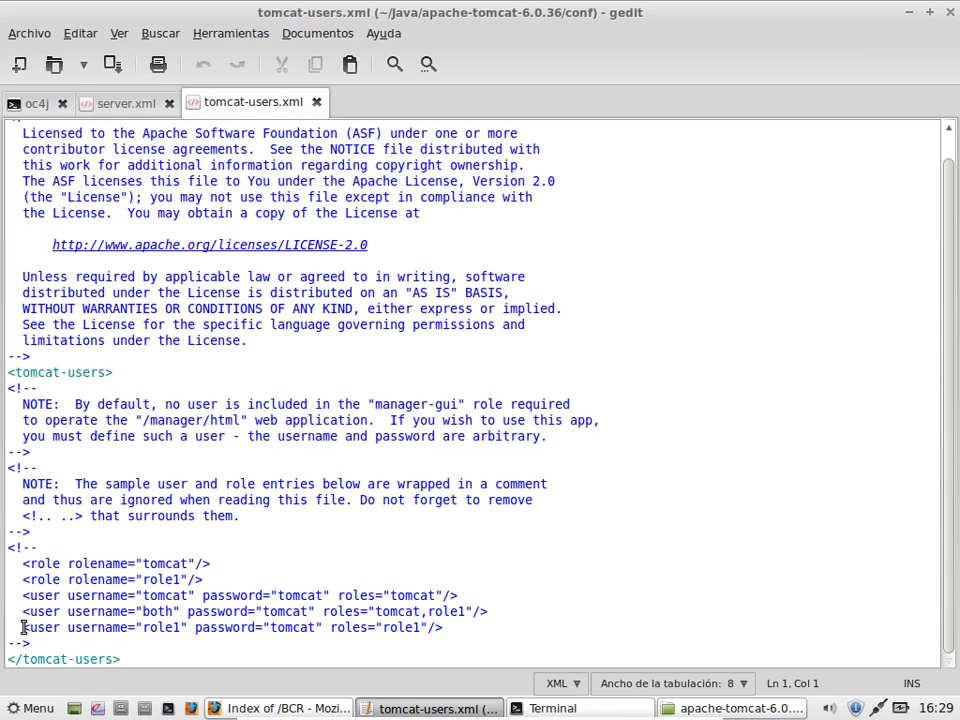
left_click_drag(22, 627, 449, 628)
key("ctrl+c")
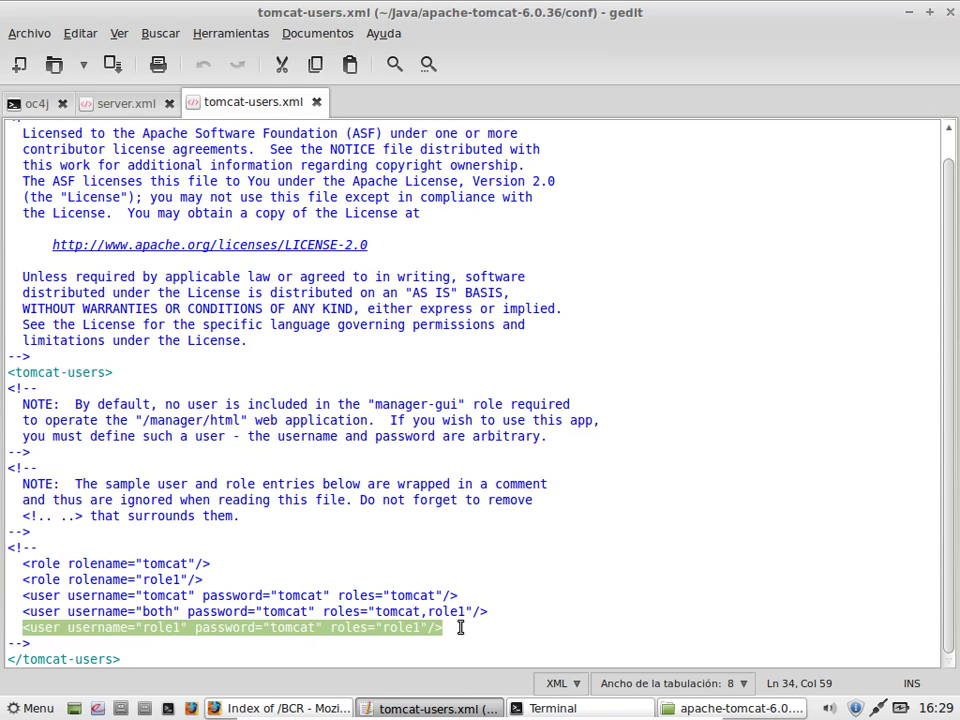
left_click(96, 647)
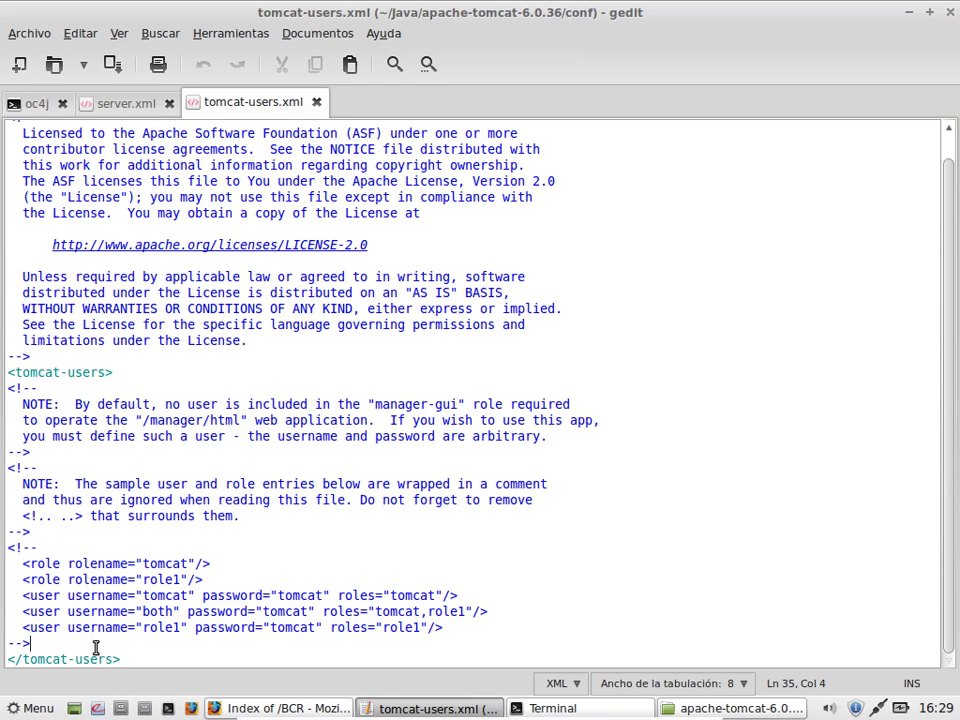
Step: Paste a new user line after the comment, with username javaee and a new password, and save
key("Return")
key("ctrl+v")
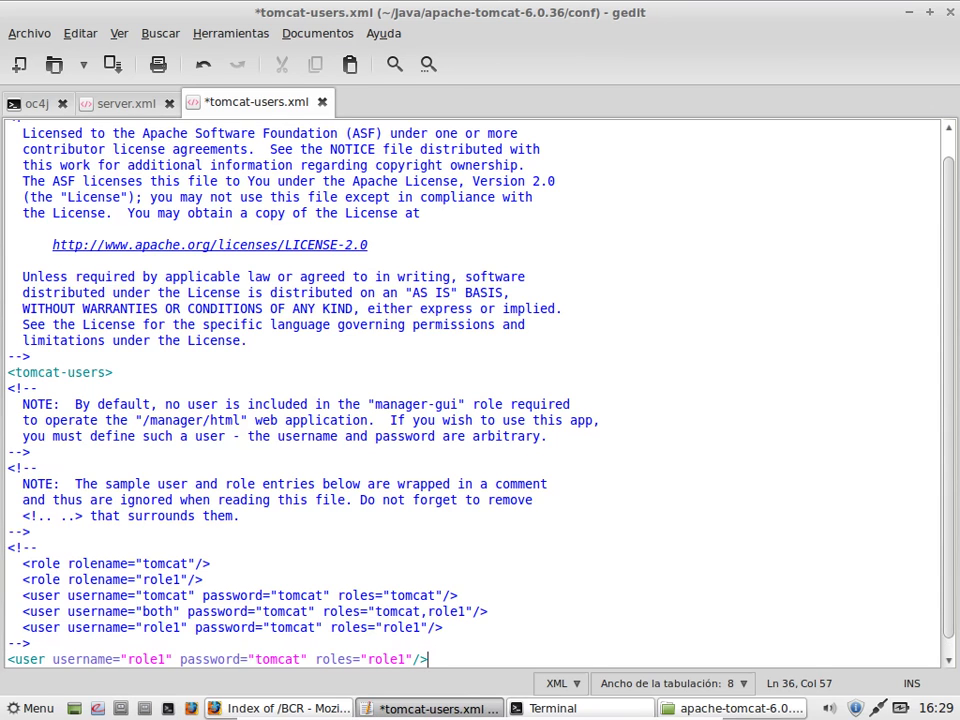
scroll(107, 634, "down", 1)
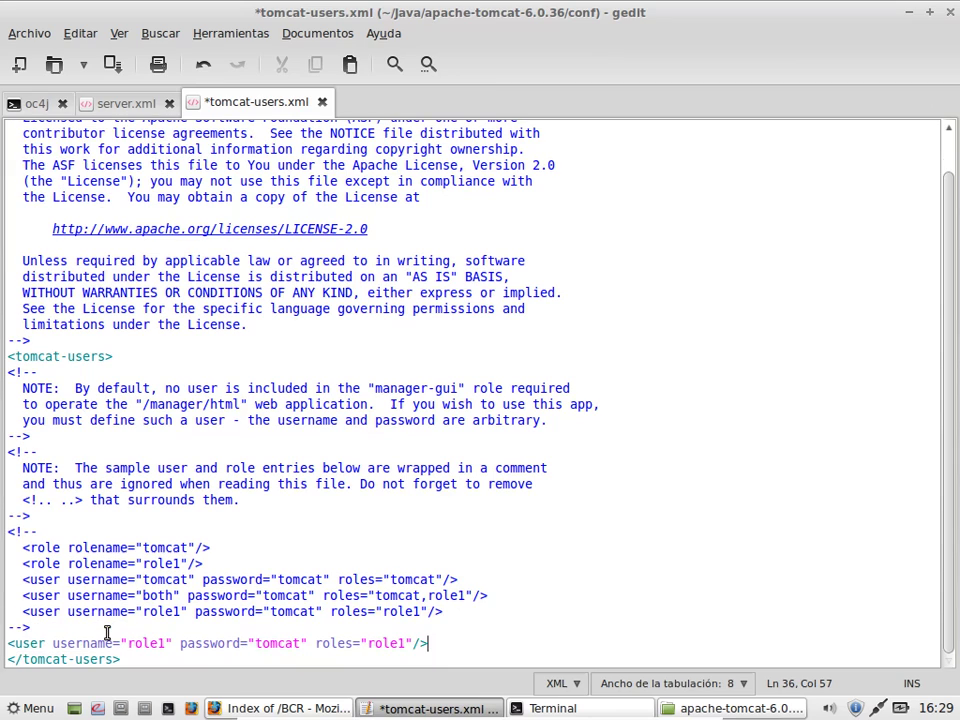
left_click(159, 643)
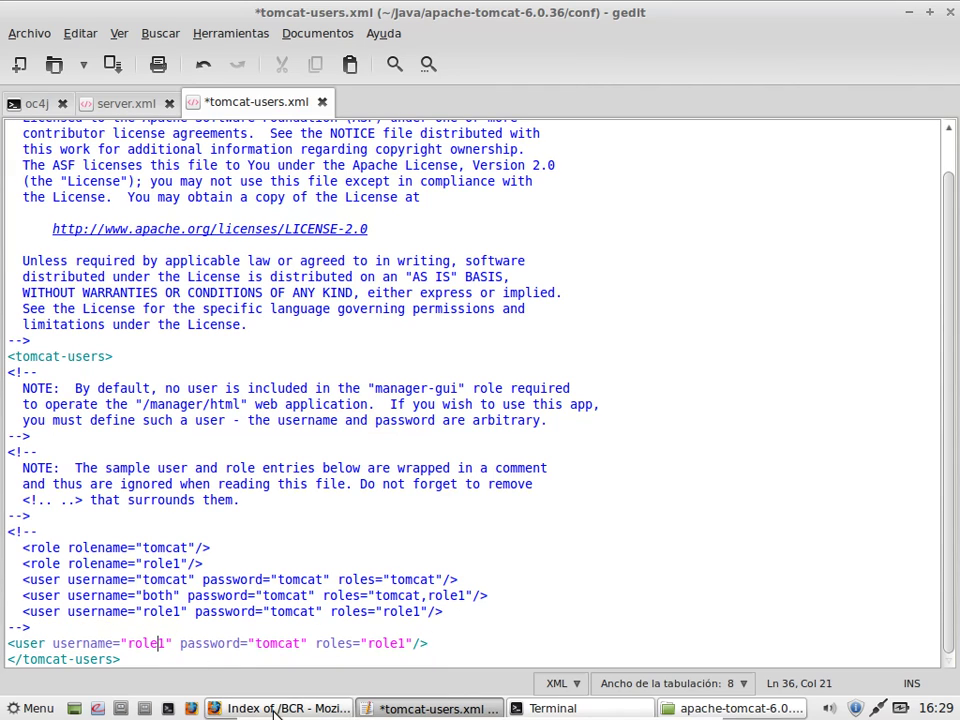
key("Right")
key("BackSpace")
key("BackSpace")
key("BackSpace")
key("BackSpace")
key("BackSpace")
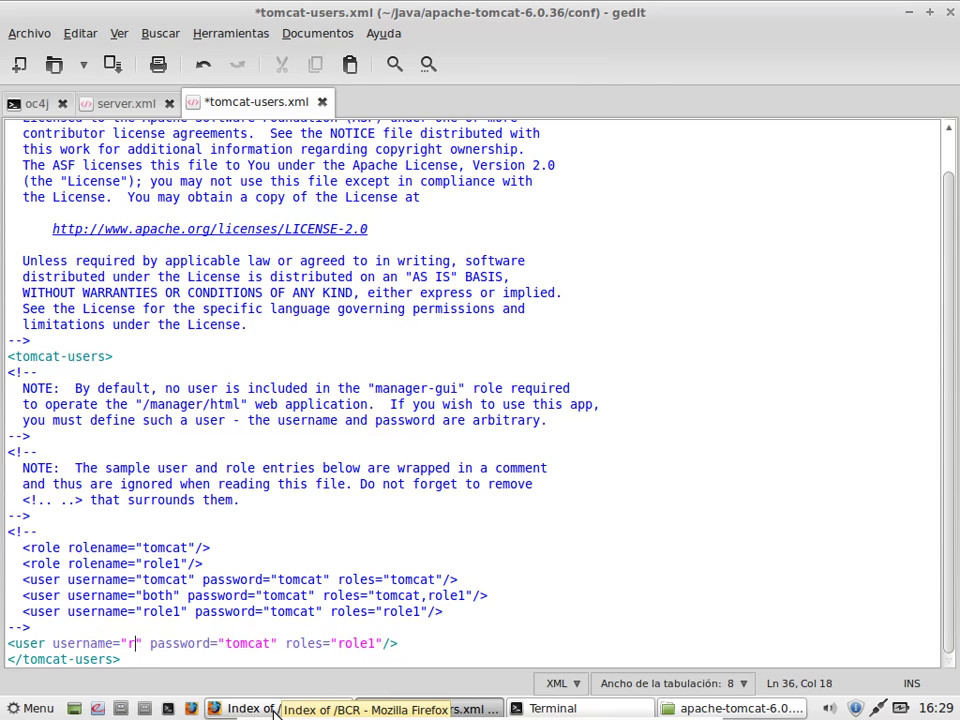
type("javaee")
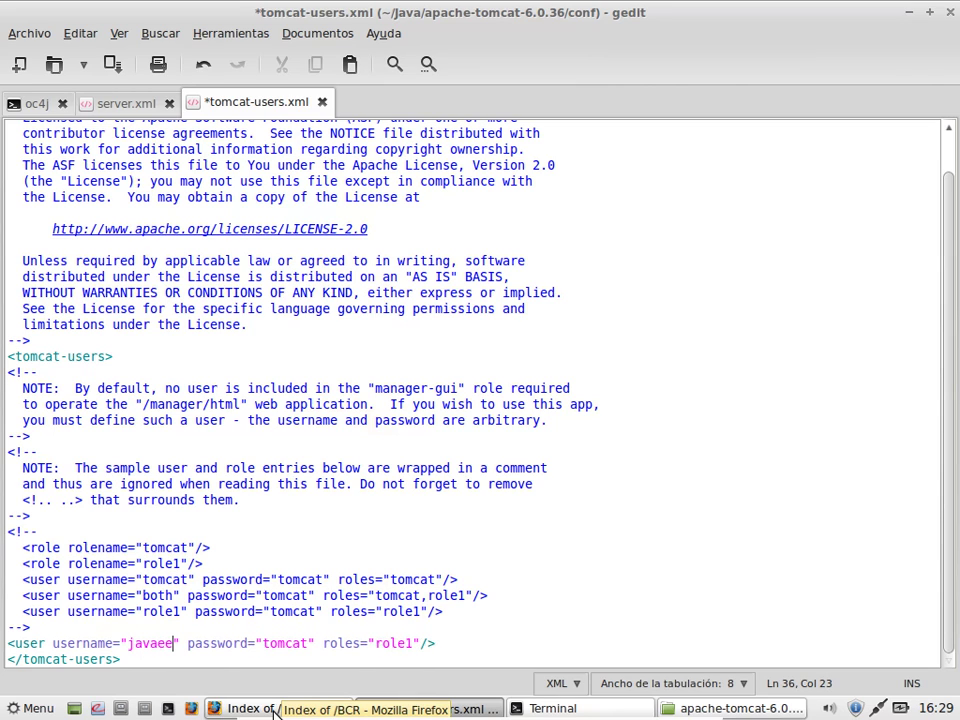
left_click(311, 643)
key("BackSpace")
key("BackSpace")
key("BackSpace")
key("BackSpace")
key("BackSpace")
key("BackSpace")
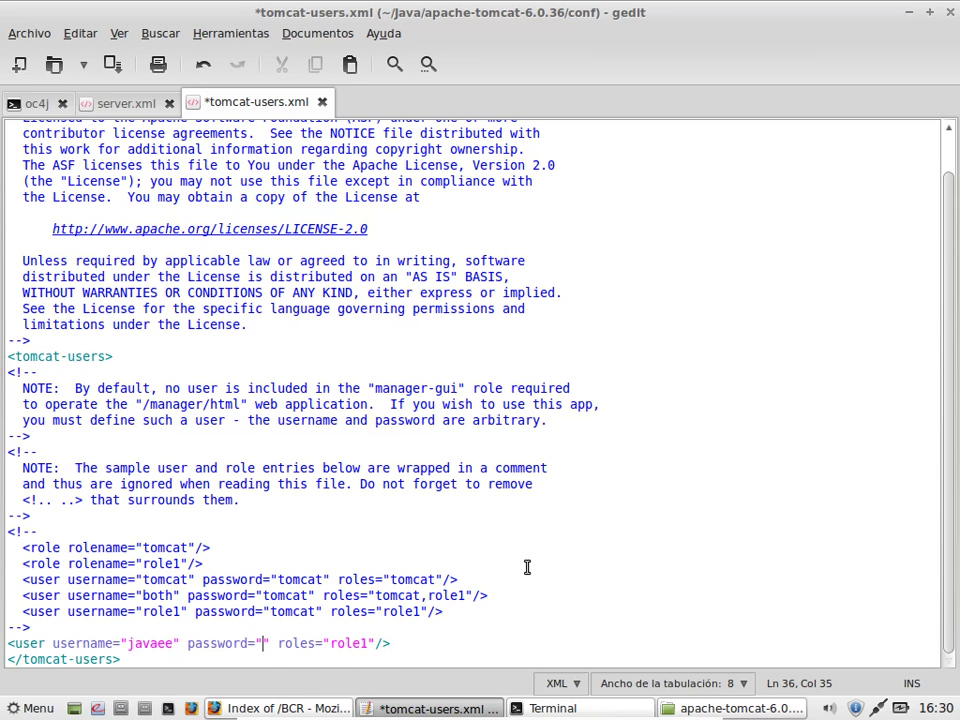
type("123456")
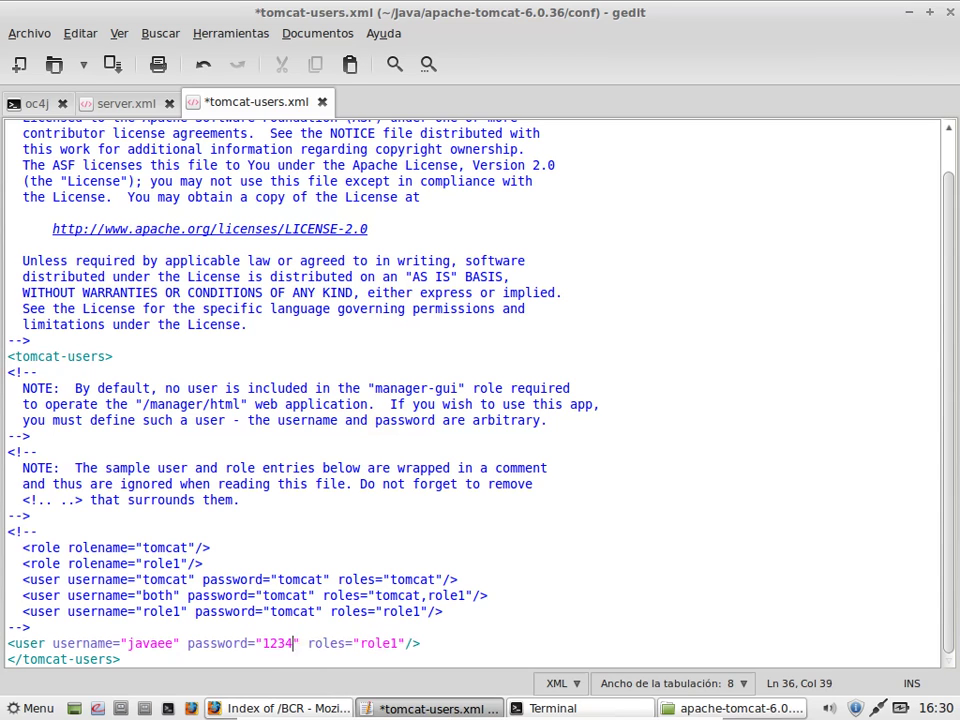
key("ctrl+s")
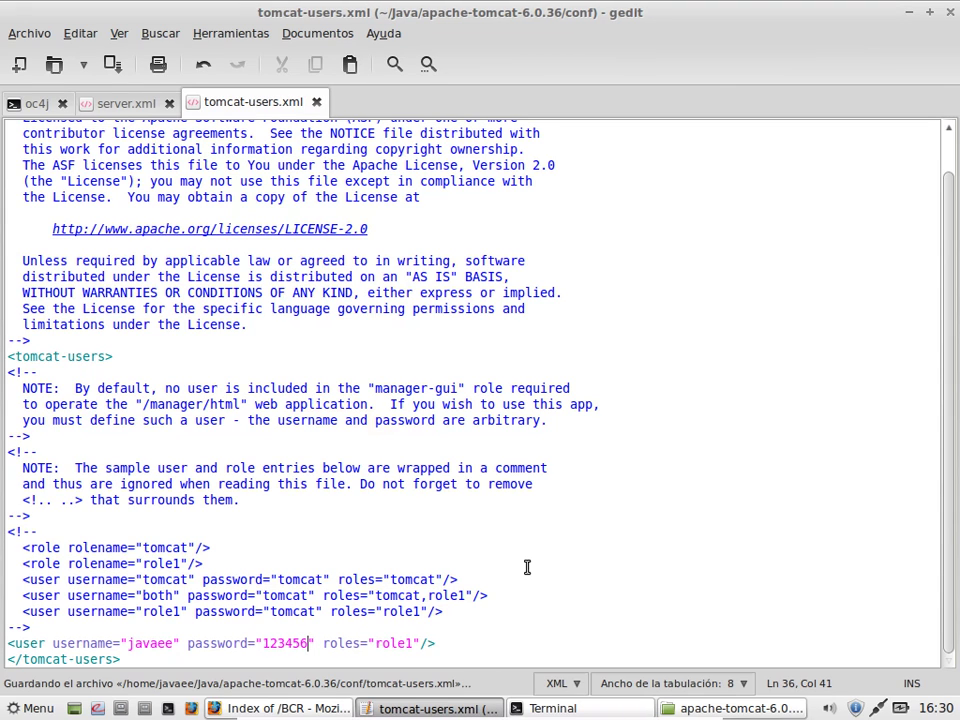
Step: Change the new user's roles to manager,admin and save tomcat-users.xml
left_click(411, 641)
key("BackSpace")
key("BackSpace")
key("BackSpace")
key("BackSpace")
key("BackSpace")
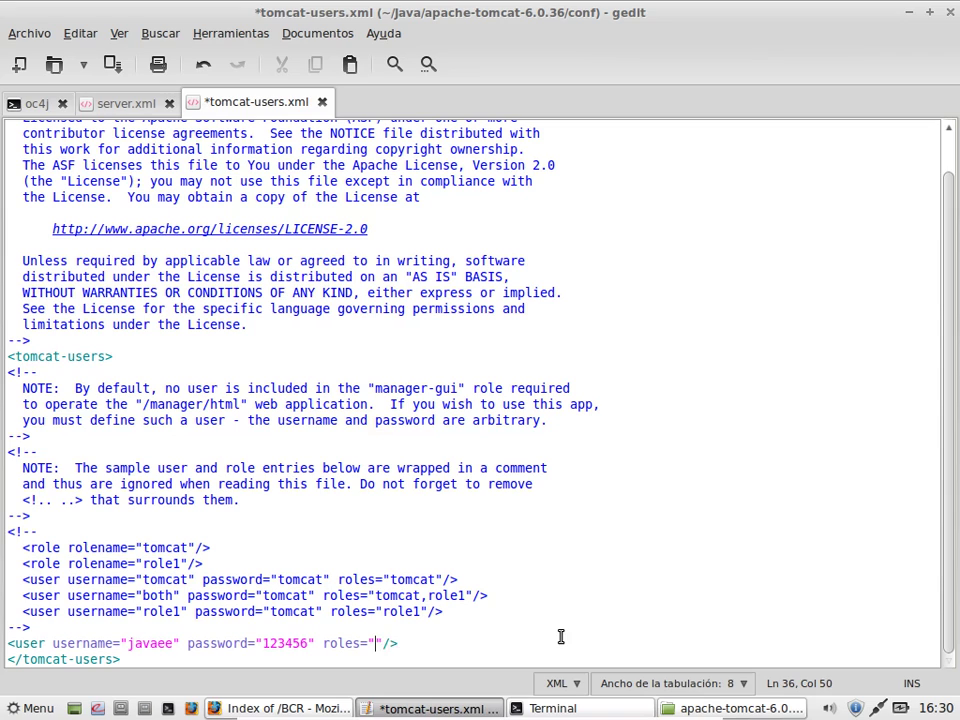
type("manager,admin")
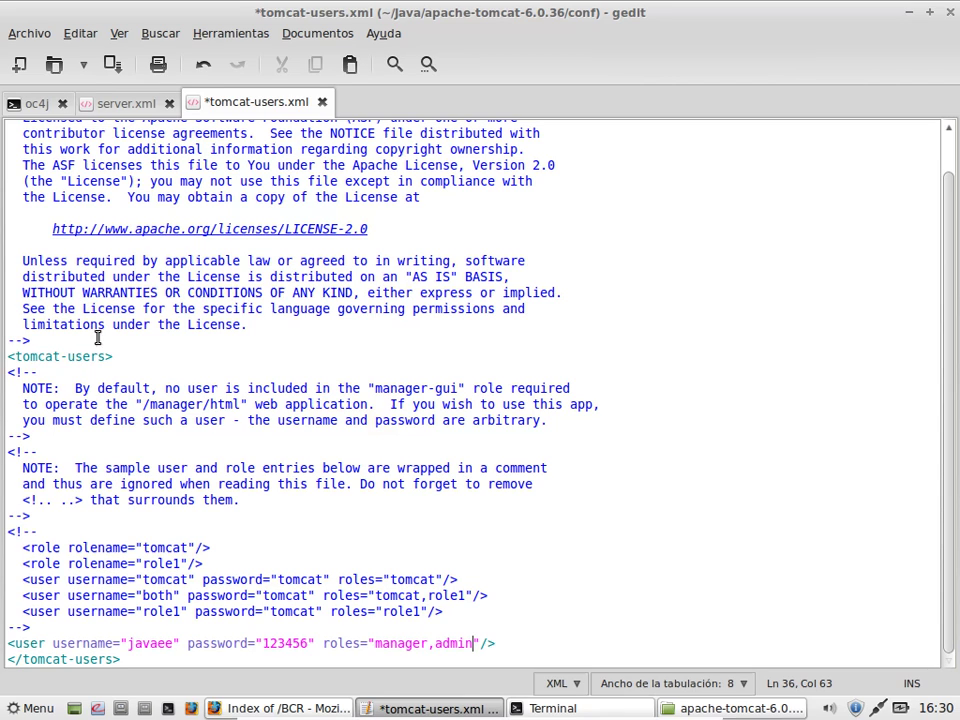
key("ctrl+s")
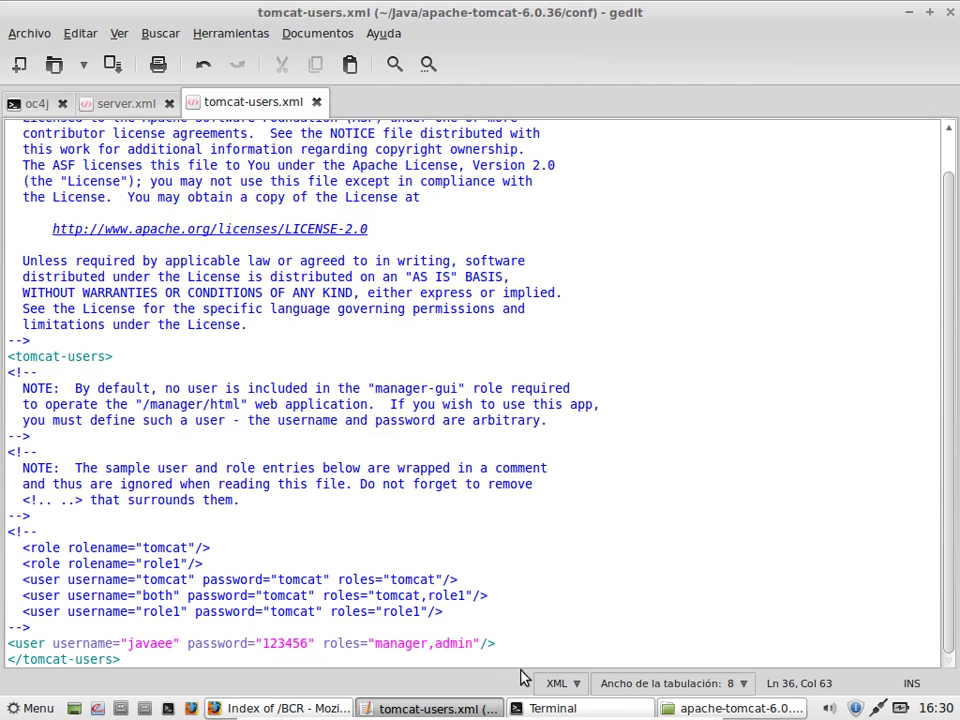
left_click(548, 707)
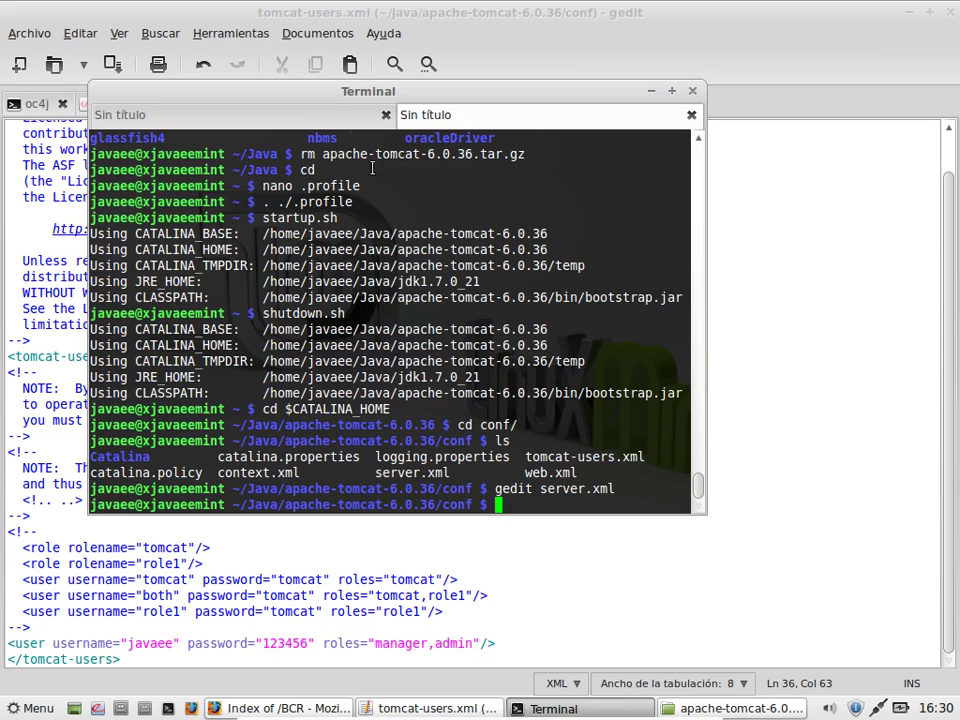
Step: Open ~/.profile in nano and move down to the Java export lines
left_click(270, 114)
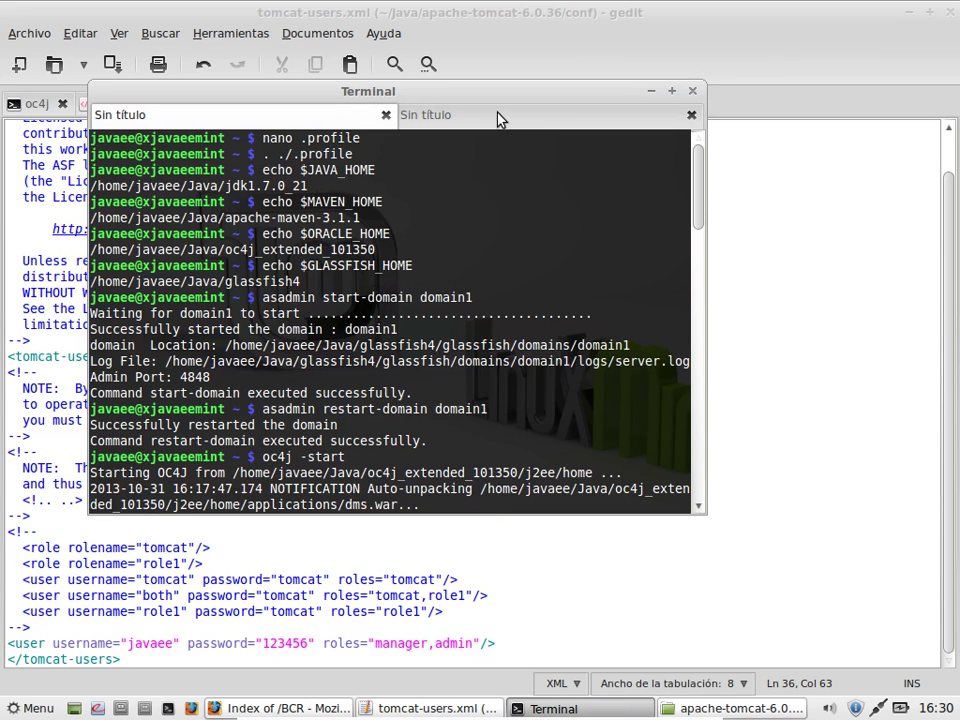
left_click(499, 118)
type("cd")
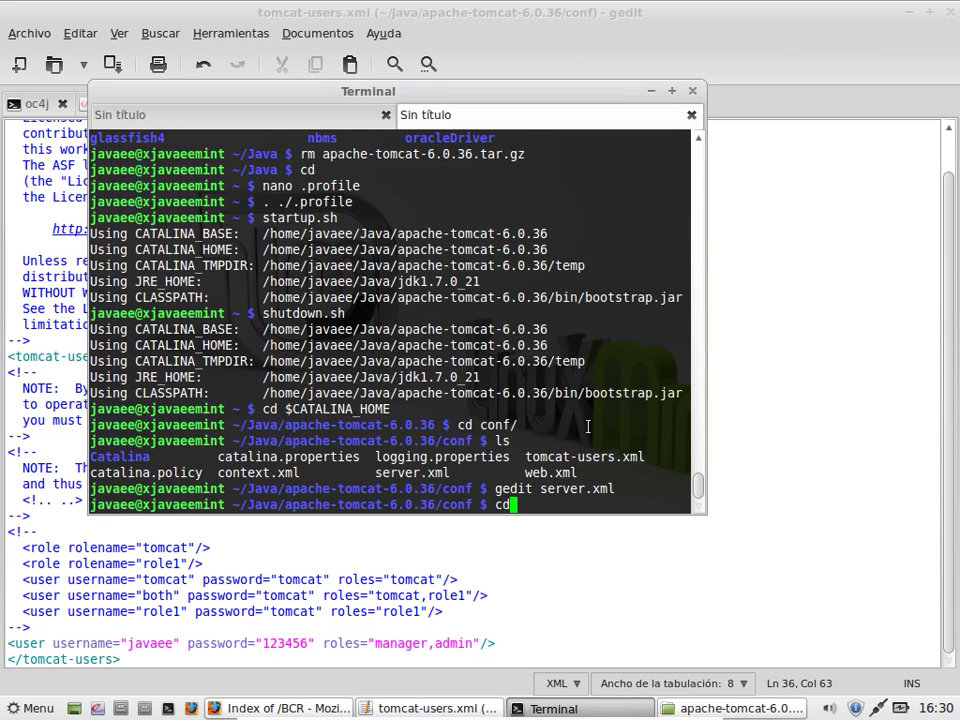
key("Return")
type("nano .pr")
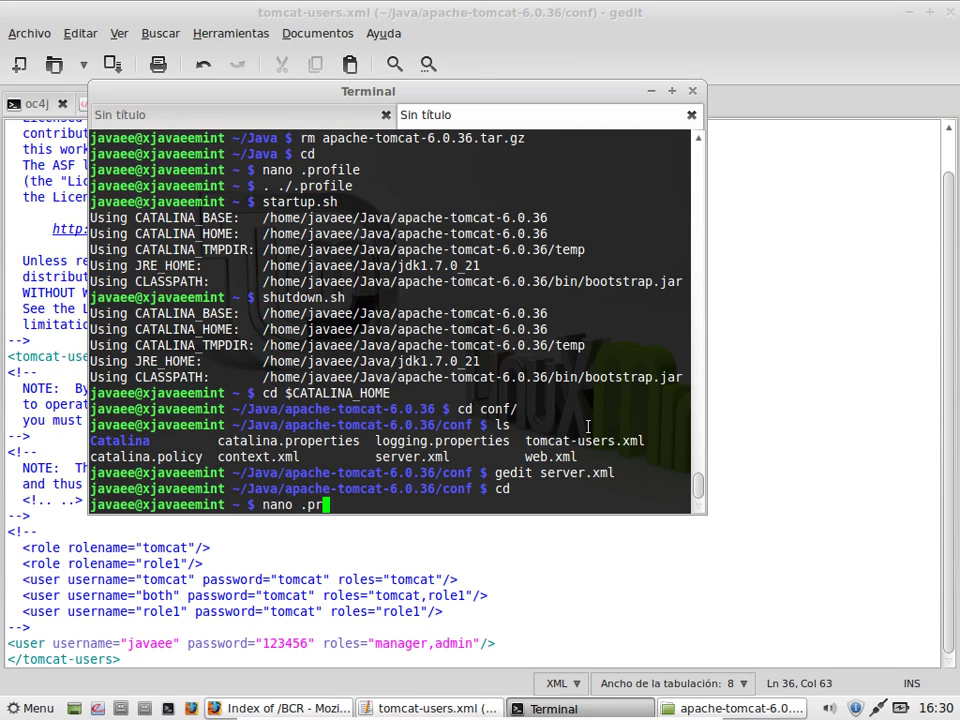
key("Tab")
key("Return")
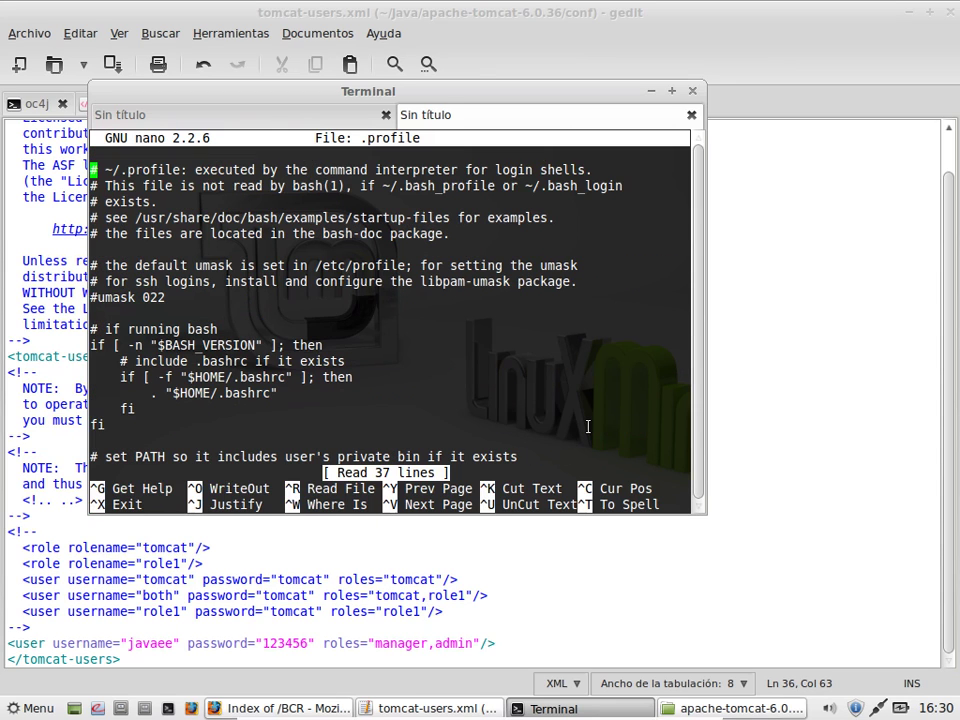
key("Down")
key("Down")
key("Down")
key("Down")
key("Down")
key("Down")
key("Down")
key("Down")
key("Down")
key("Down")
key("Down")
key("Down")
key("Down")
key("Down")
key("Down")
key("Down")
key("Down")
key("Down")
key("Down")
key("Down")
key("Down")
key("Down")
key("Down")
key("Down")
key("Down")
key("Down")
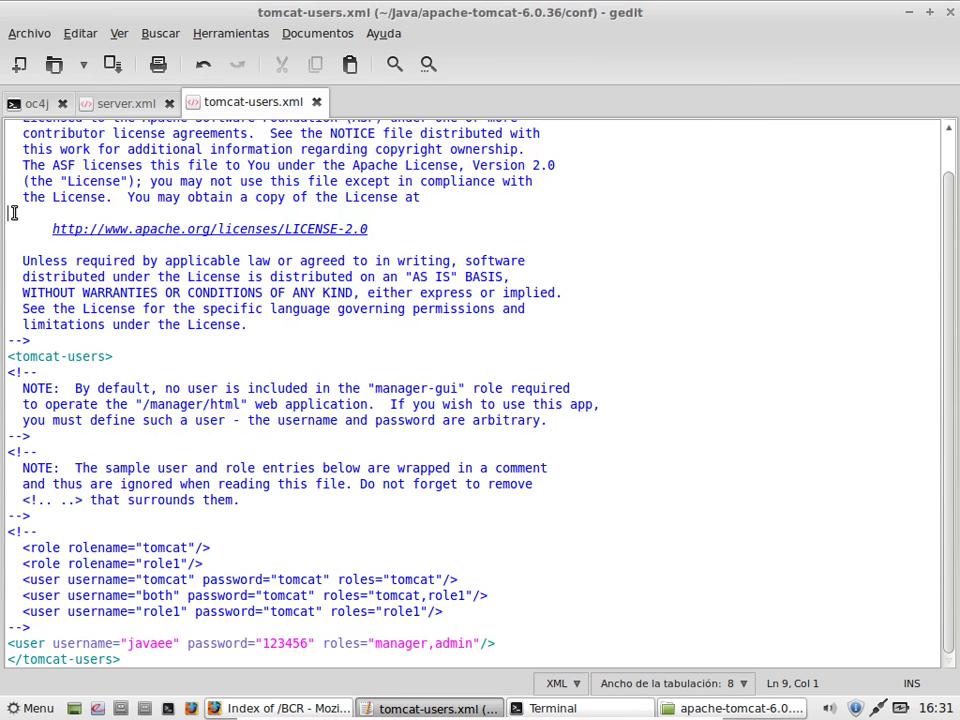
Step: Review the port 8081 Connector element in gedit's server.xml tab
left_click(10, 212)
left_click(127, 103)
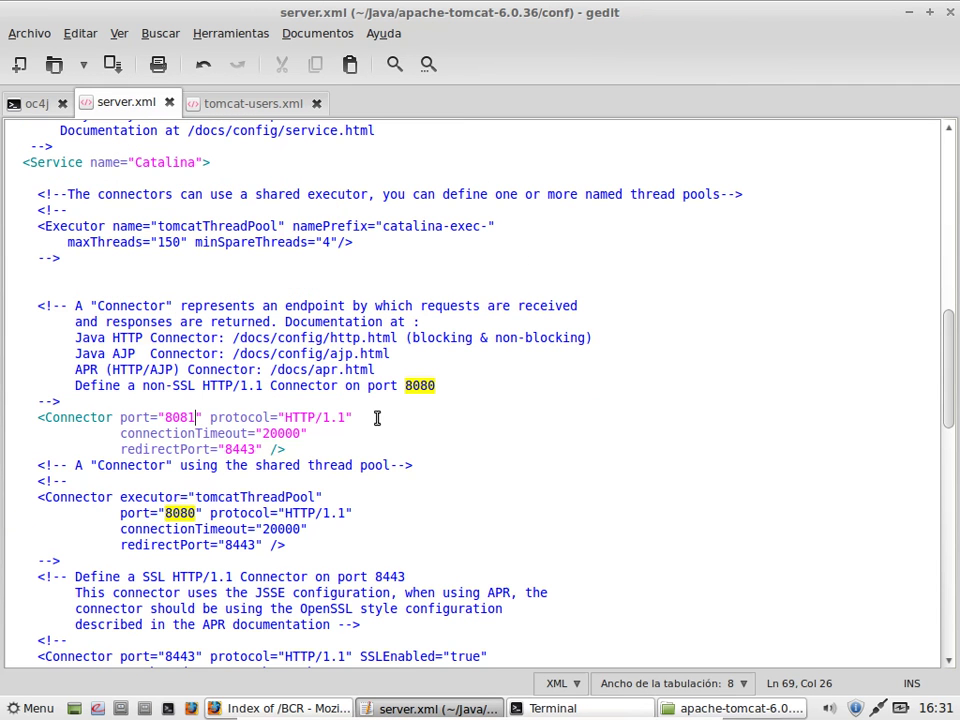
left_click_drag(36, 418, 318, 448)
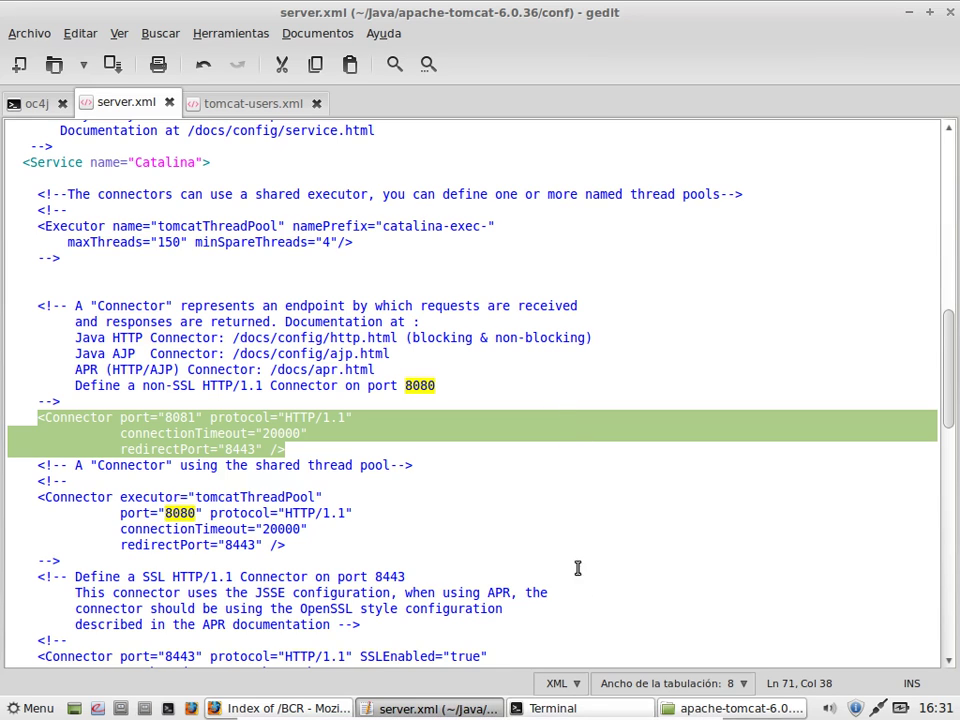
left_click(574, 705)
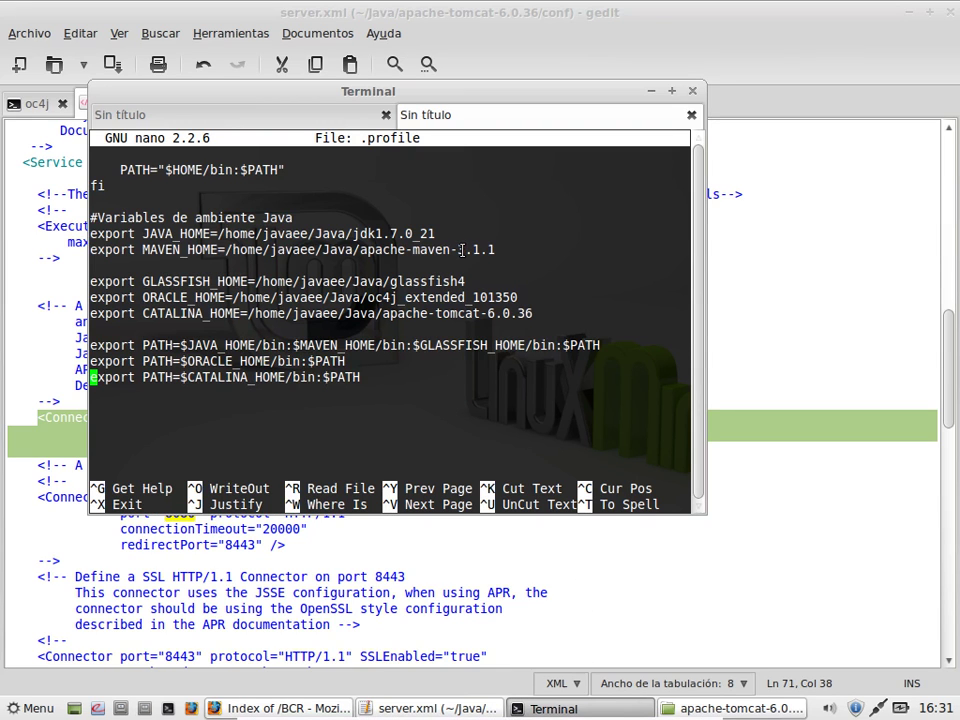
Step: Exit nano and run startup.sh to launch Tomcat again
key("ctrl+x")
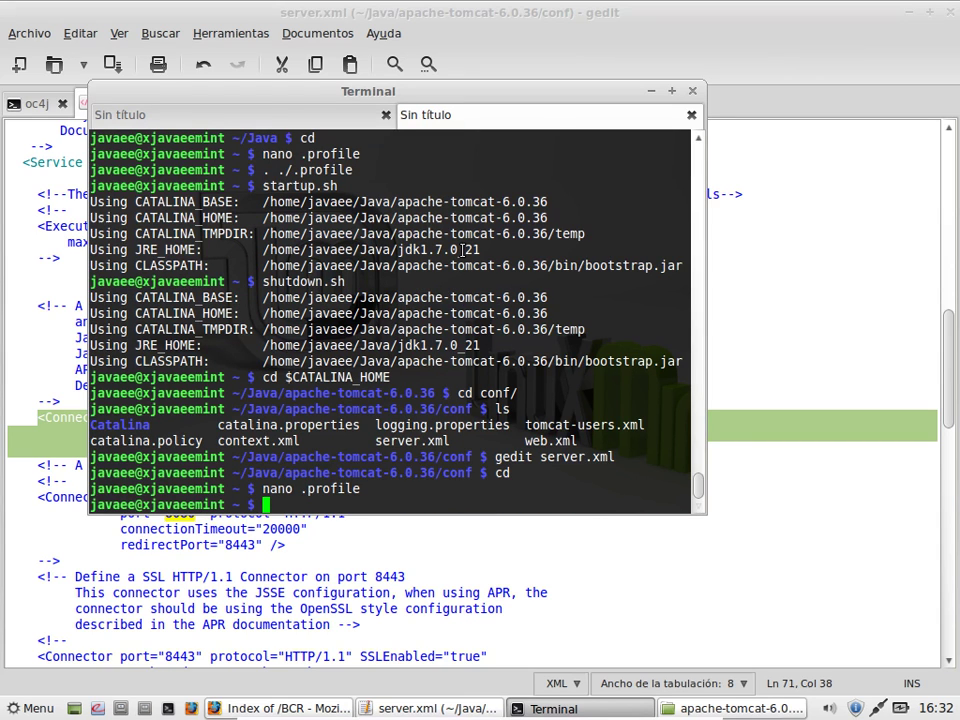
type("startup.sh")
key("Return")
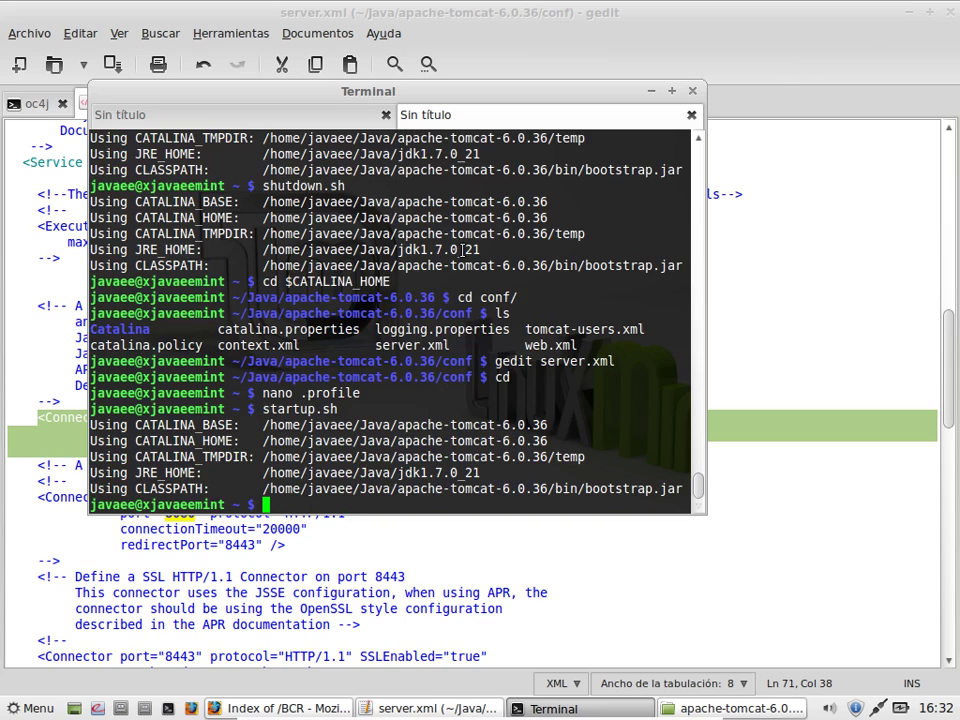
Step: Load the Tomcat home page at localhost:8081 in a new Firefox tab
left_click(317, 708)
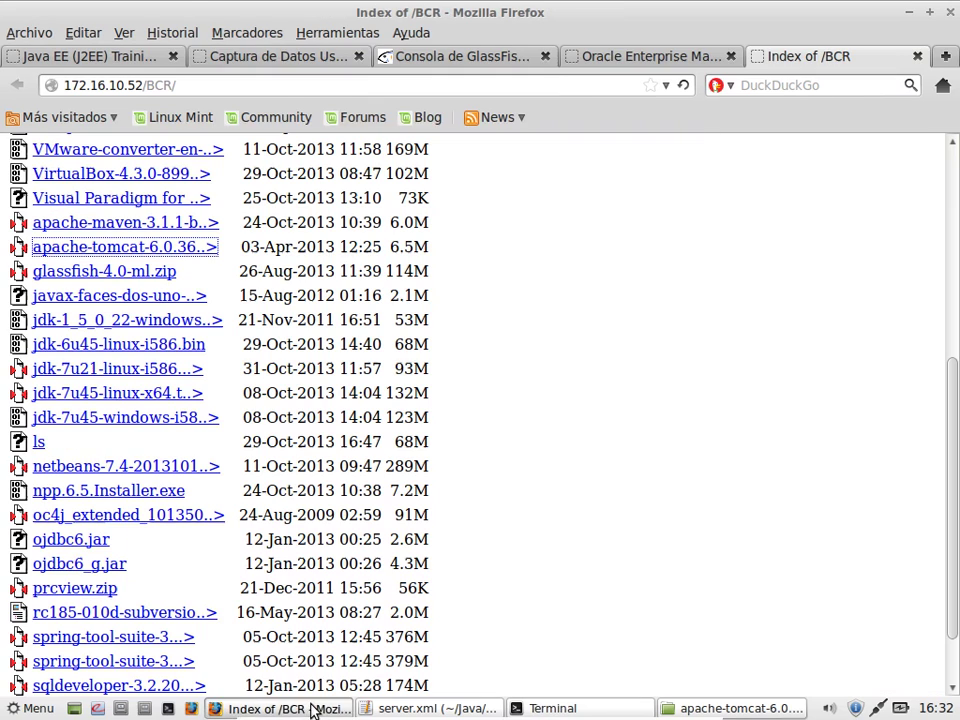
left_click(946, 58)
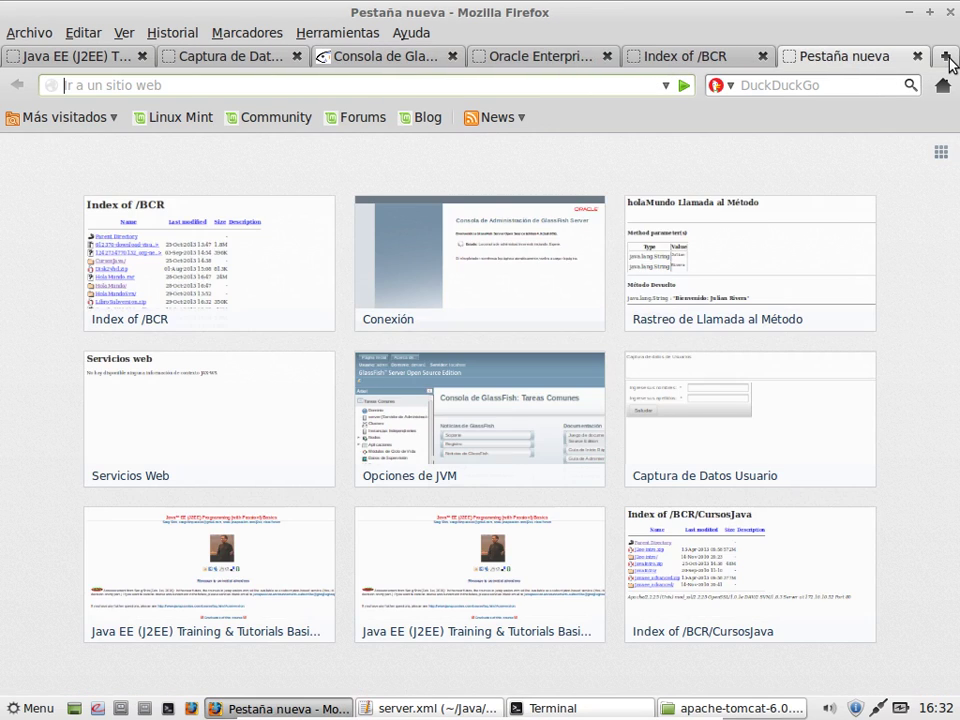
type("localhost/")
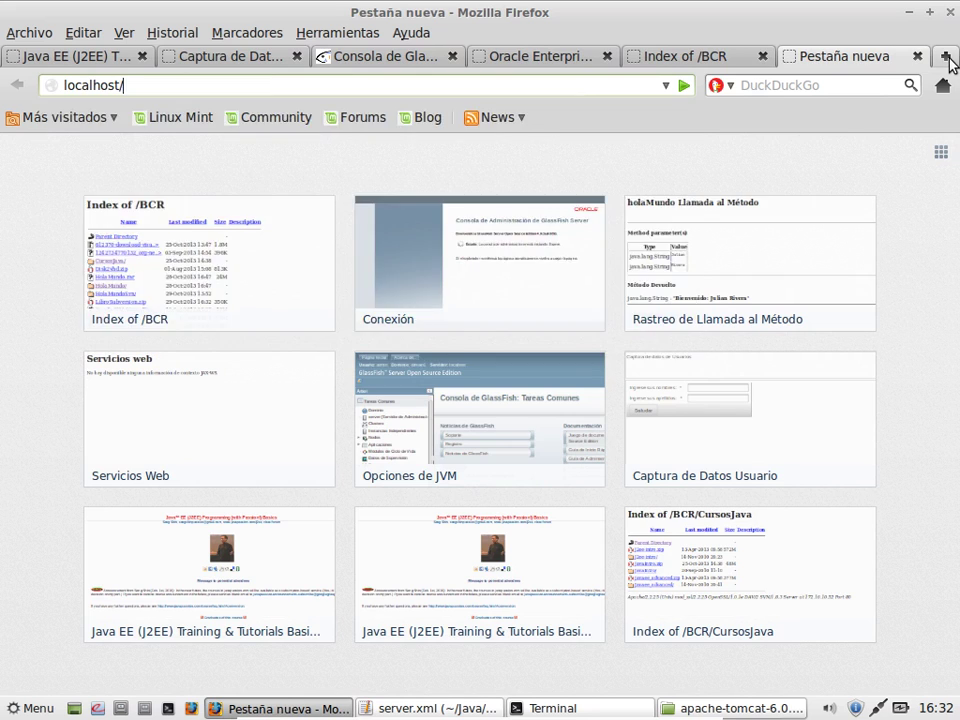
key("BackSpace")
type(":")
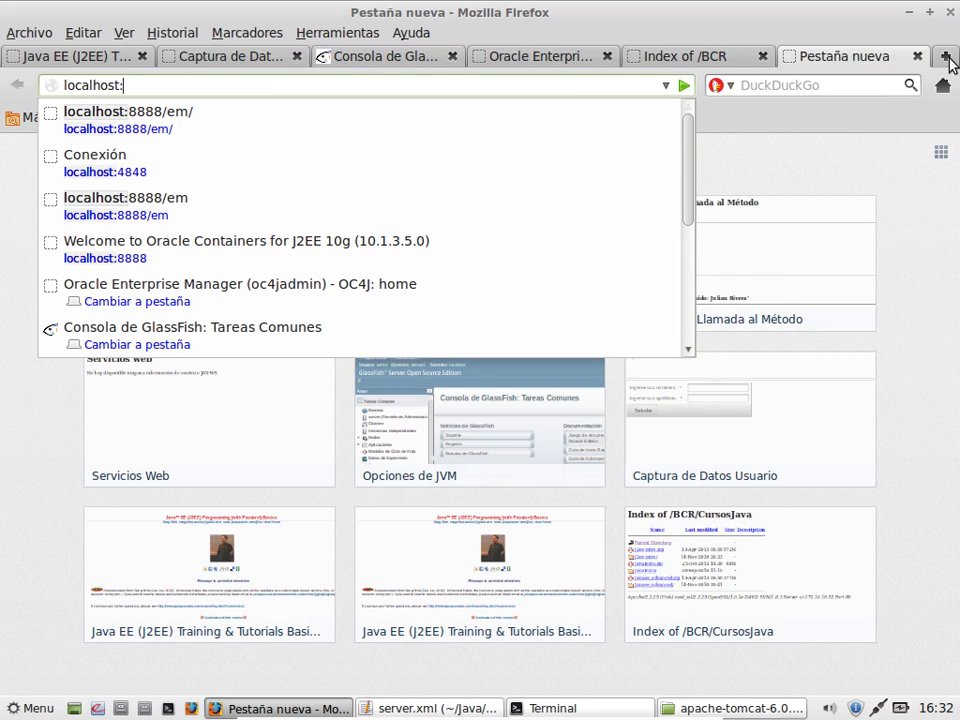
type("8010")
key("BackSpace")
key("BackSpace")
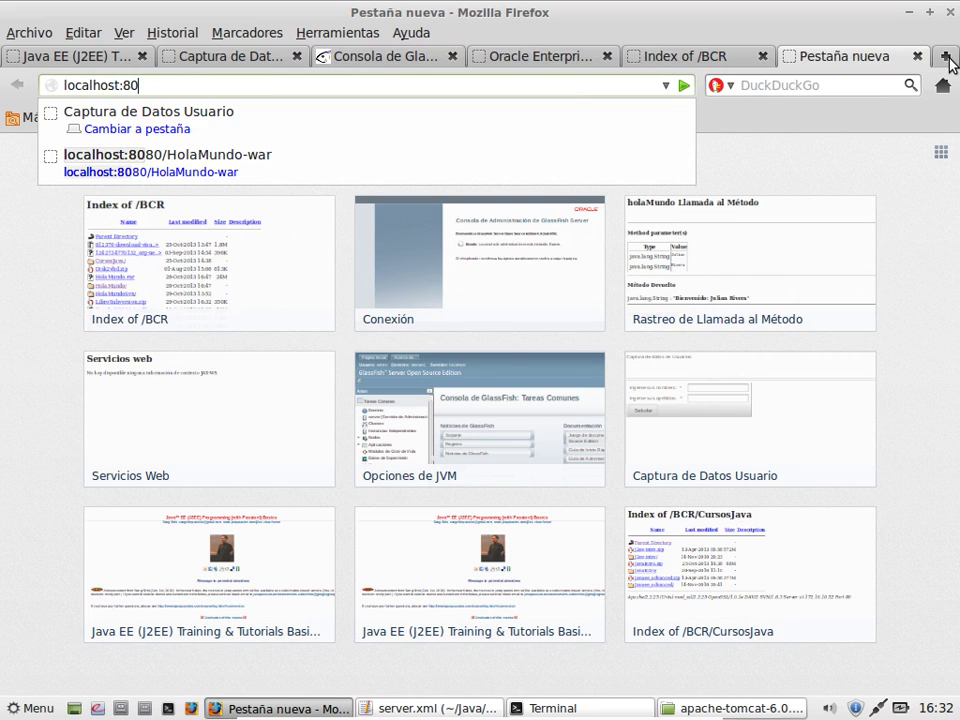
type("81")
key("Return")
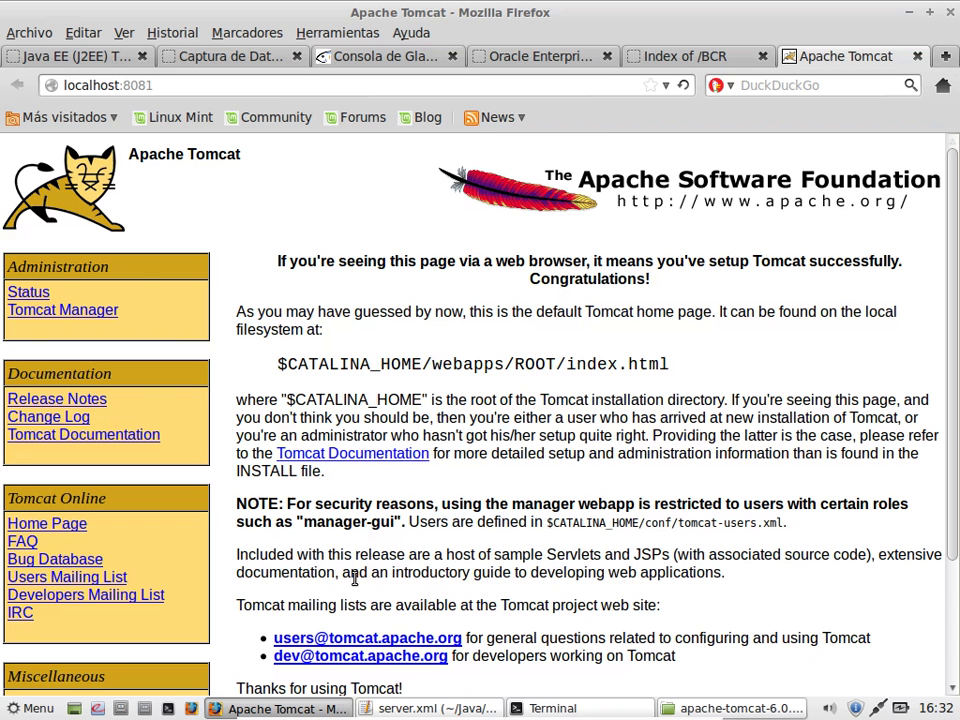
Step: Sign in to Tomcat Manager as javaee with the account password and remember it
left_click(100, 309)
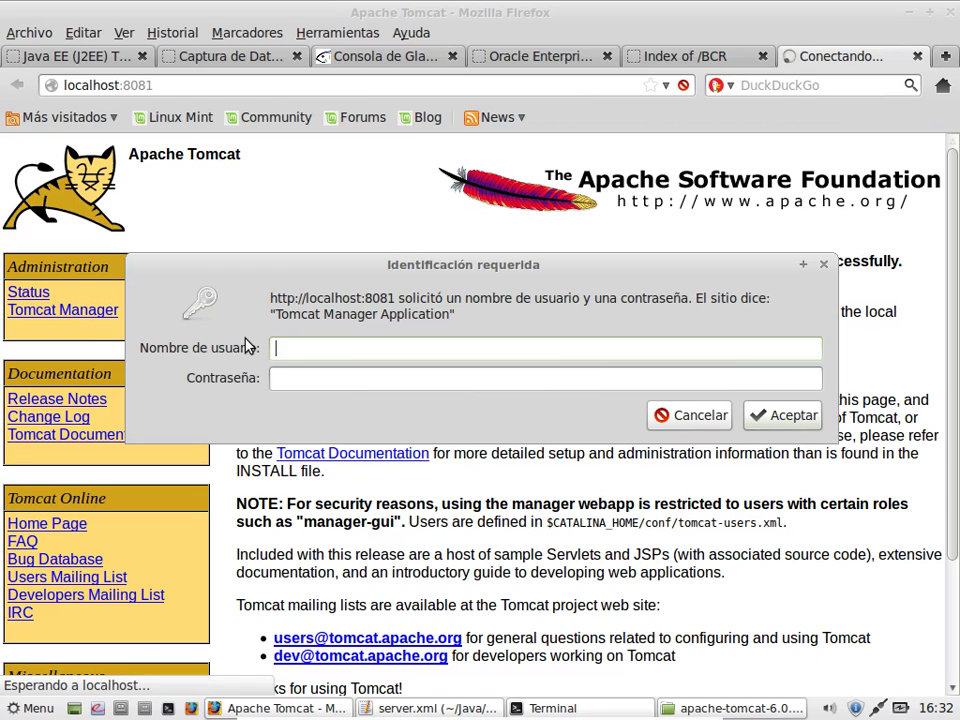
type("javaee")
key("Tab")
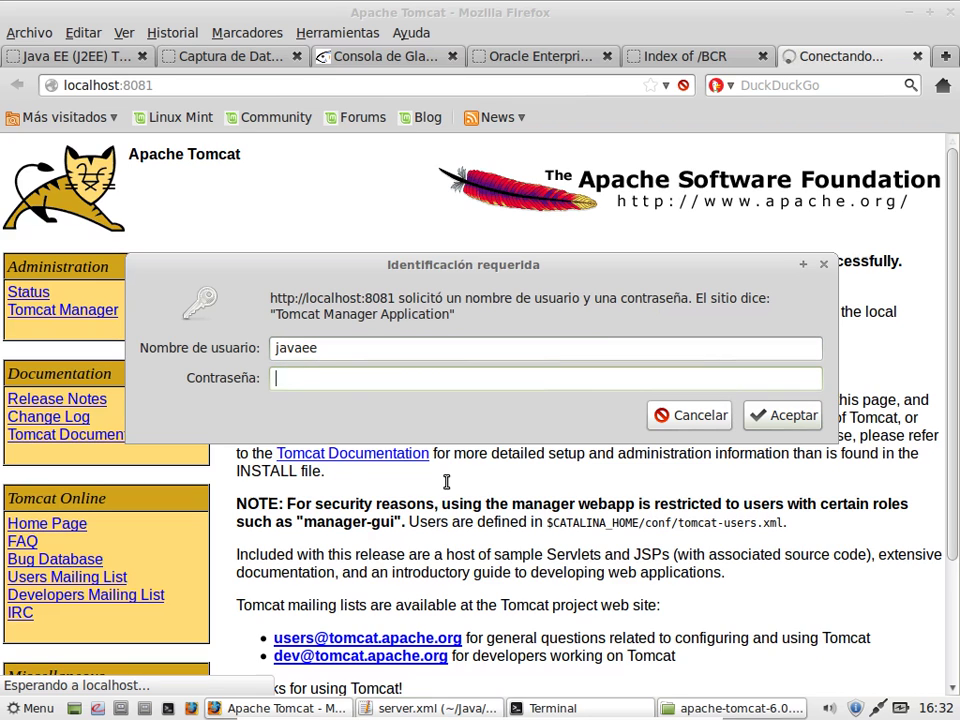
type("javaee")
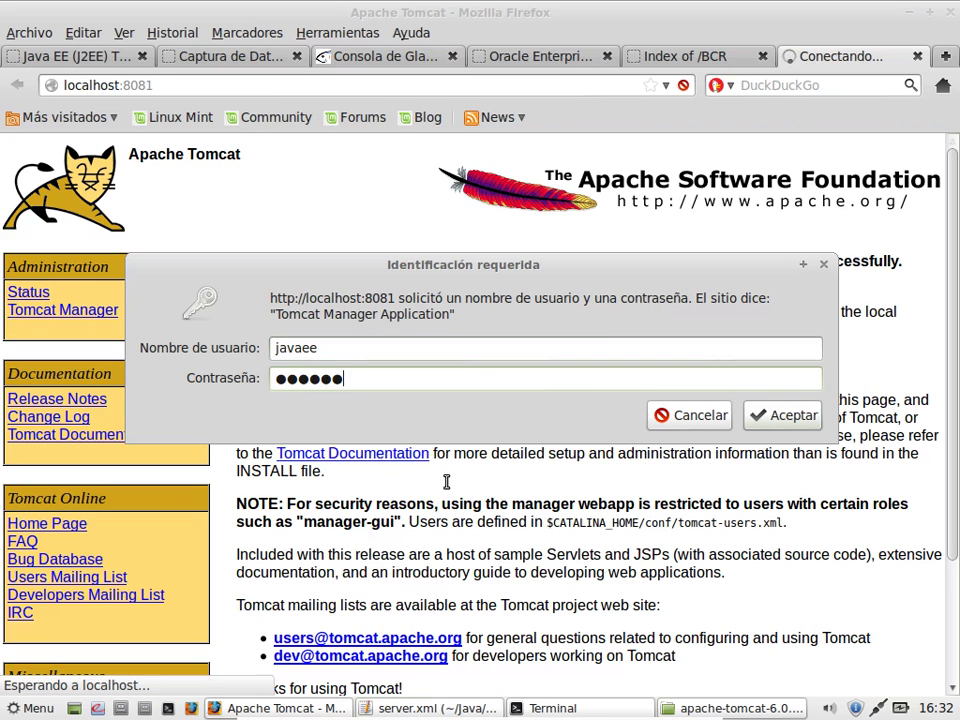
key("Return")
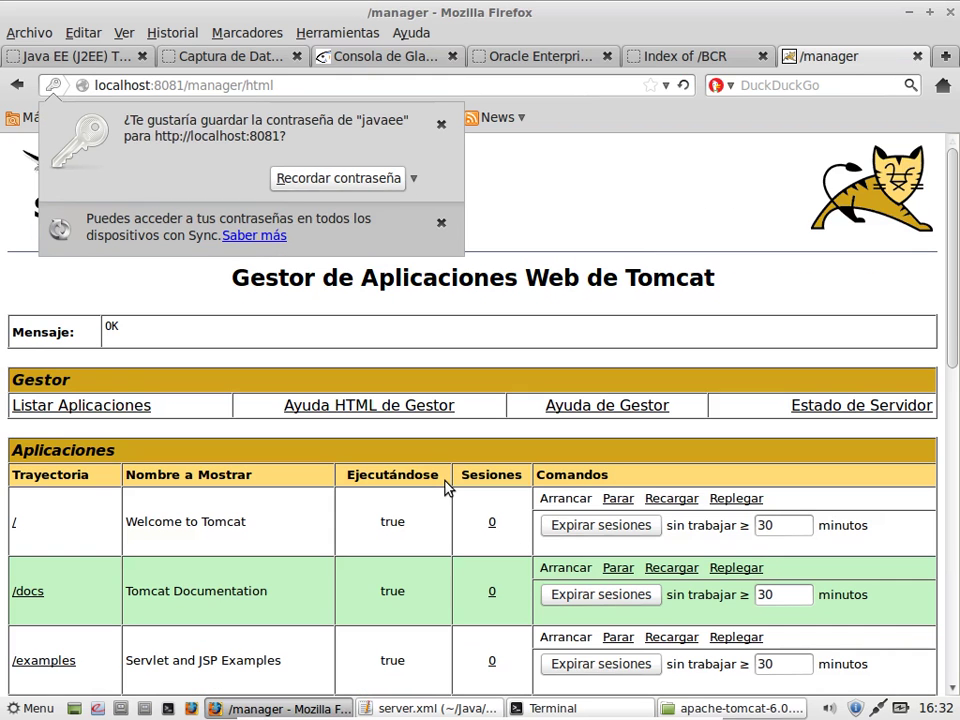
left_click(336, 179)
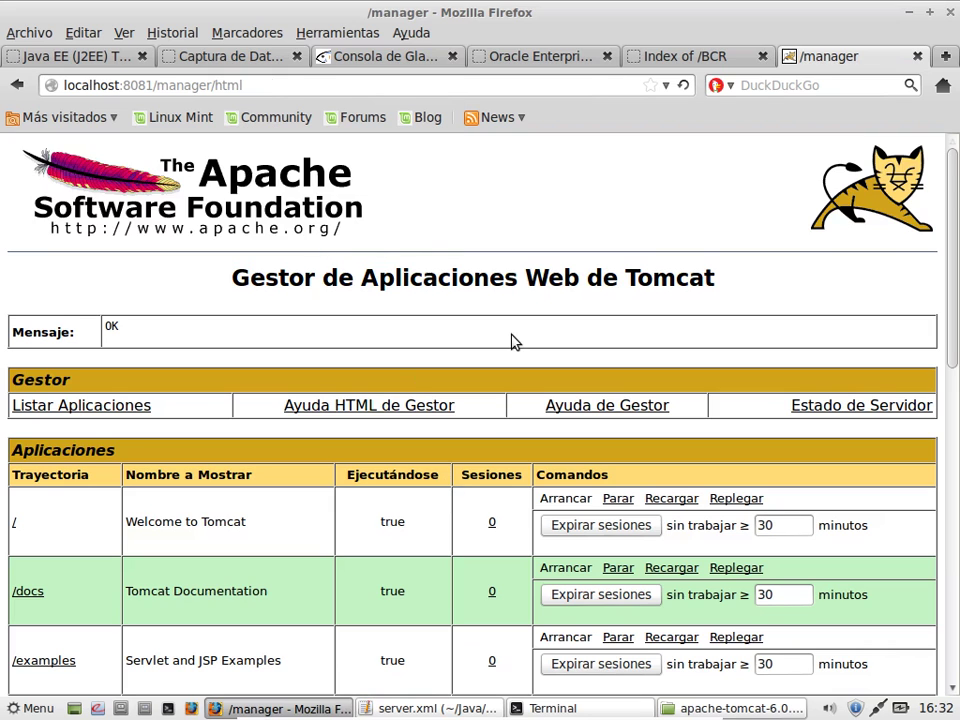
scroll(511, 341, "down", 8)
scroll(511, 341, "up", 8)
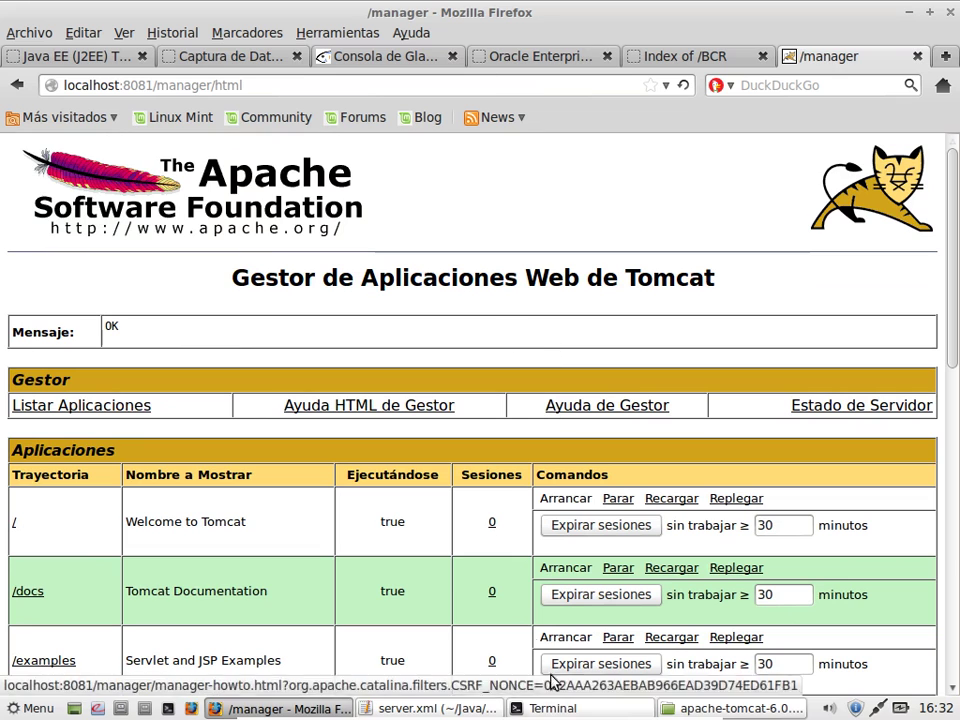
Step: Review the added manager,admin user entry in gedit's tomcat-users.xml tab
left_click(474, 707)
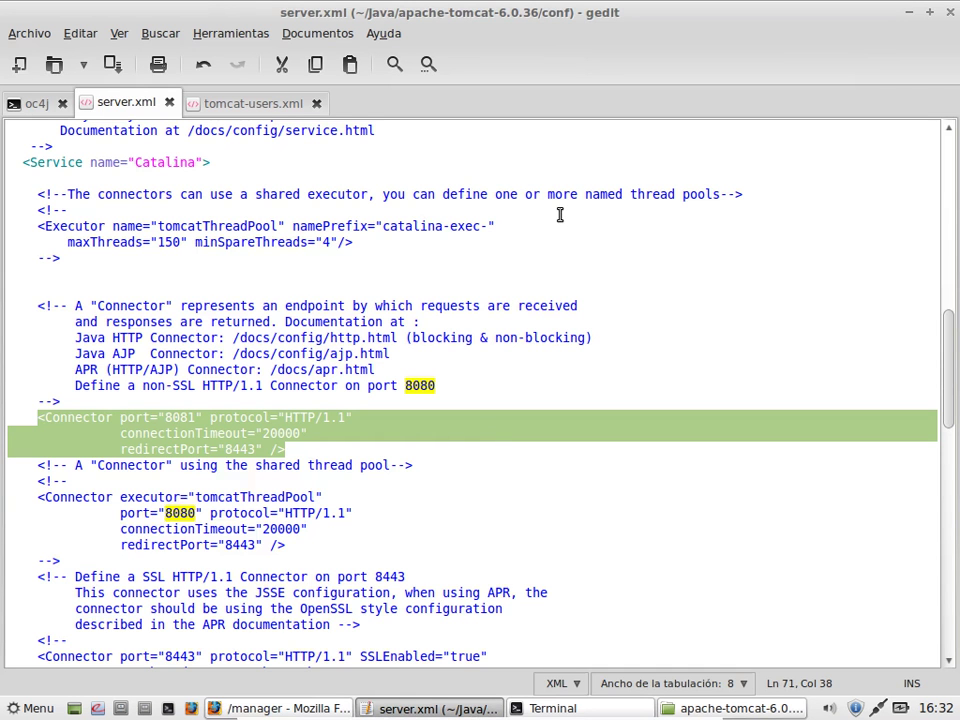
left_click(246, 104)
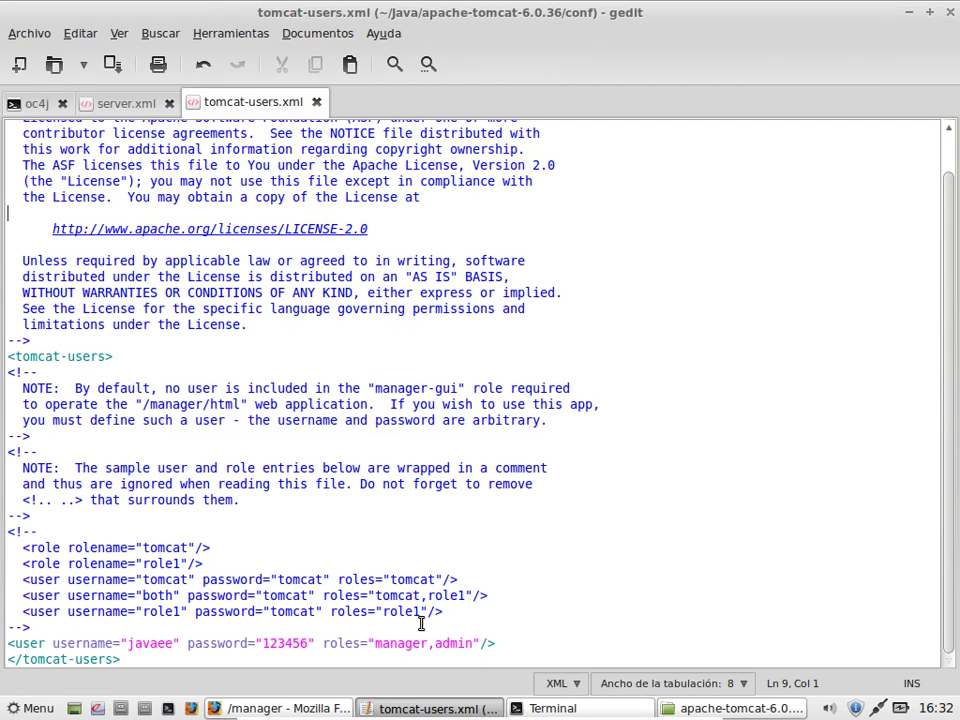
left_click_drag(442, 612, 399, 612)
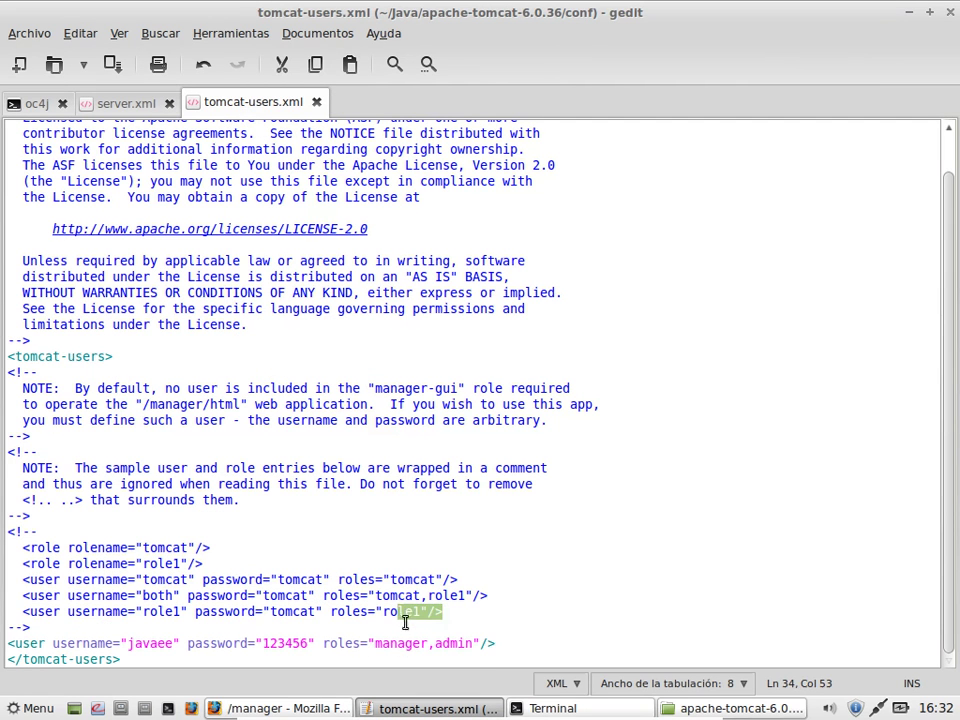
left_click(456, 615)
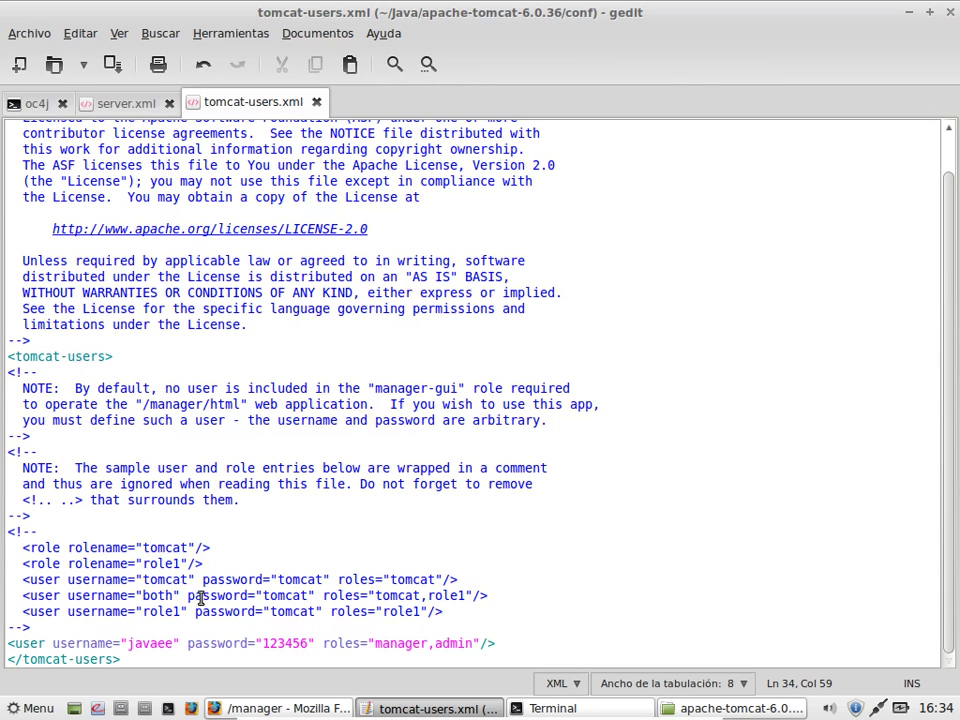
Step: Show the desktop and launch NetBeans IDE 7.4 from its netbeans-7.4 desktop icon
left_click(73, 708)
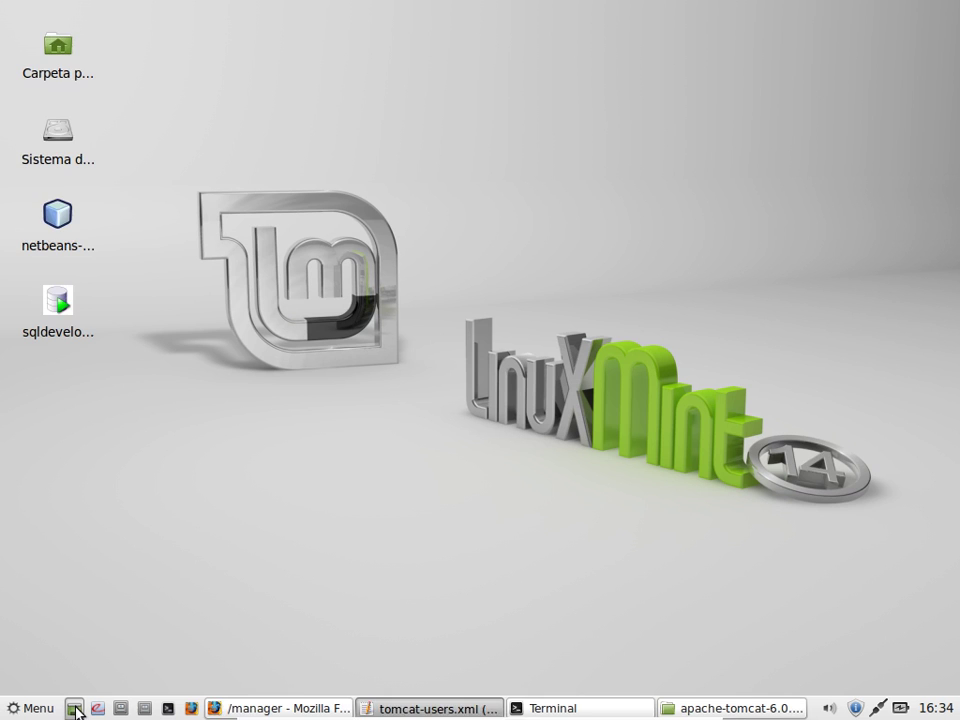
left_click(60, 245)
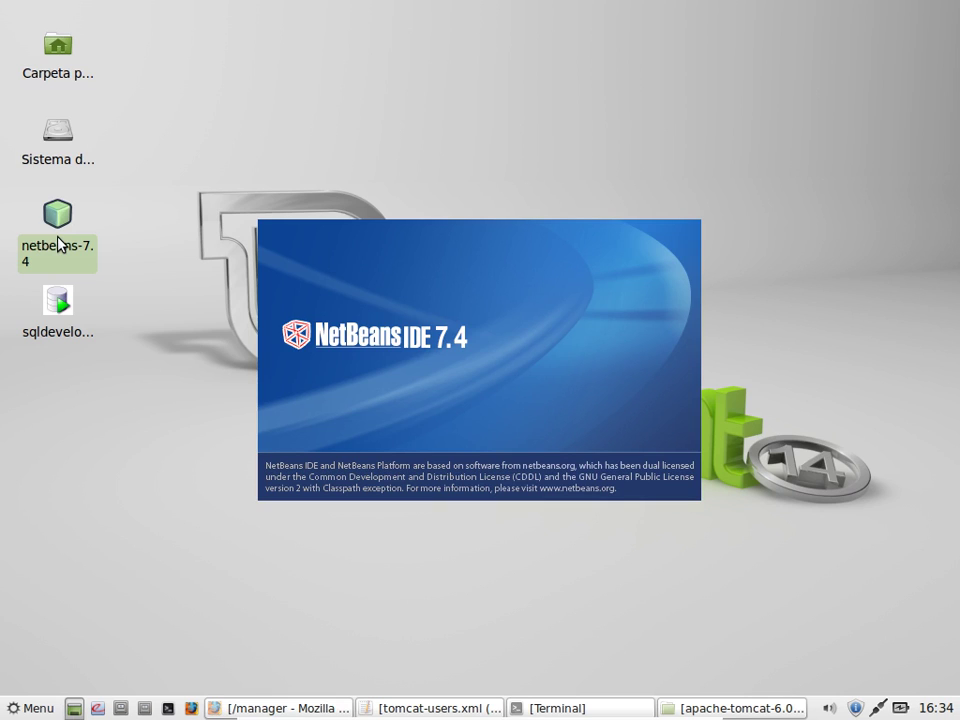
left_click(385, 709)
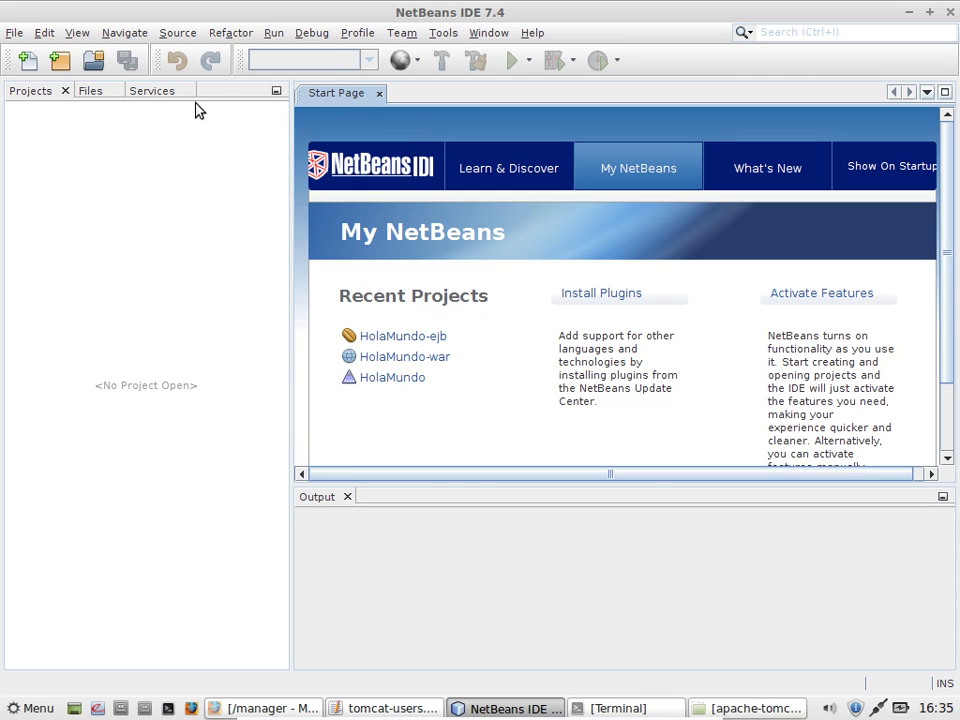
Step: From Services > Servers, add an Apache Tomcat server instance named Apache Tomcat 6
left_click(157, 92)
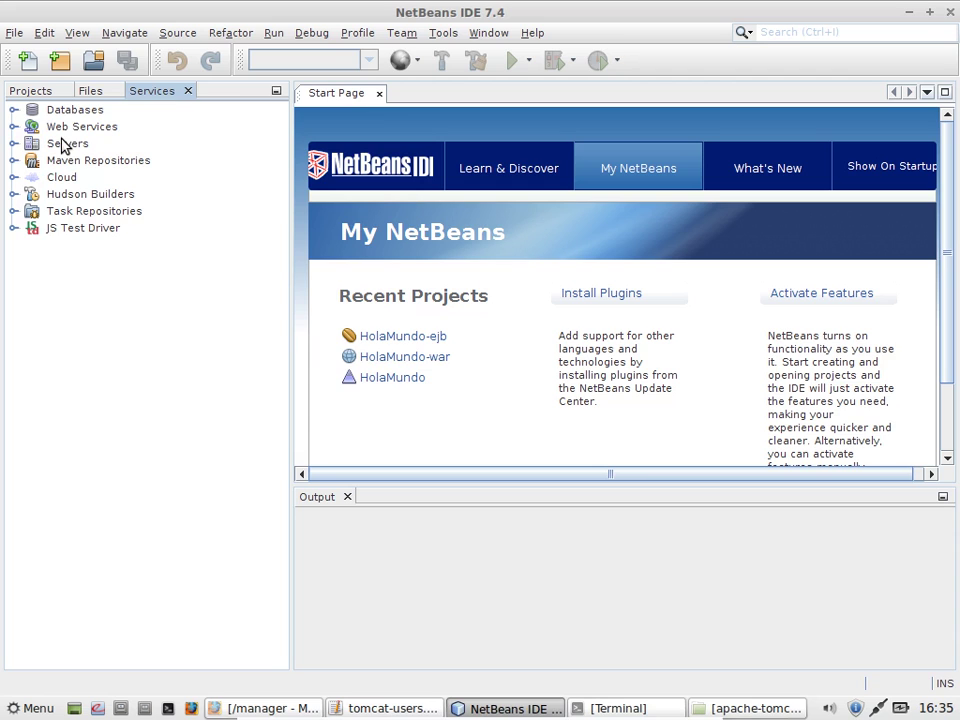
left_click(63, 146)
right_click(62, 147)
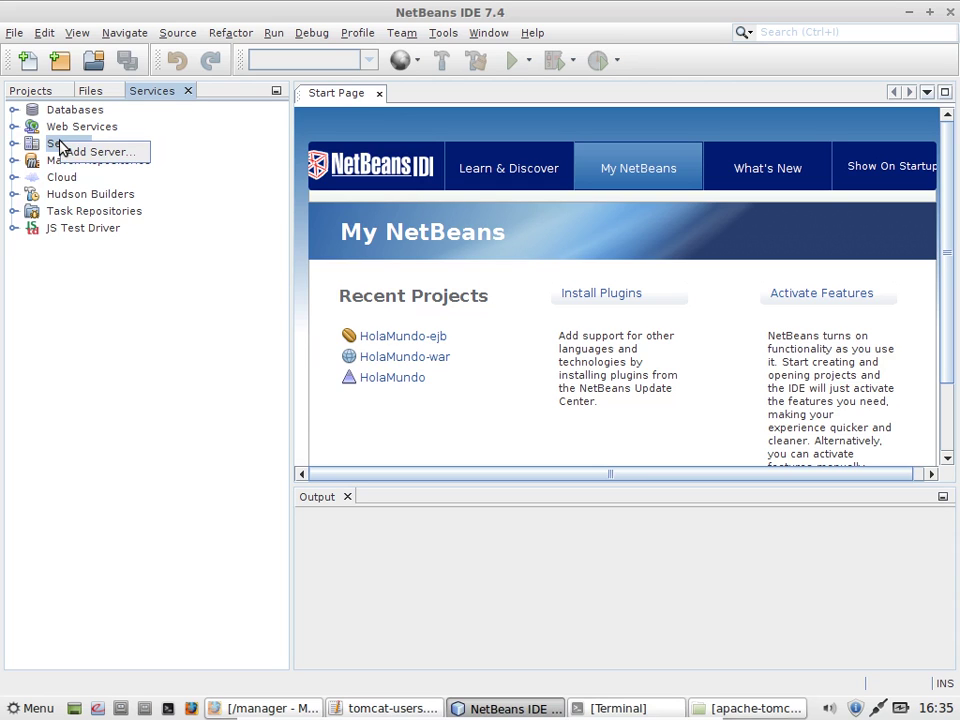
left_click(80, 153)
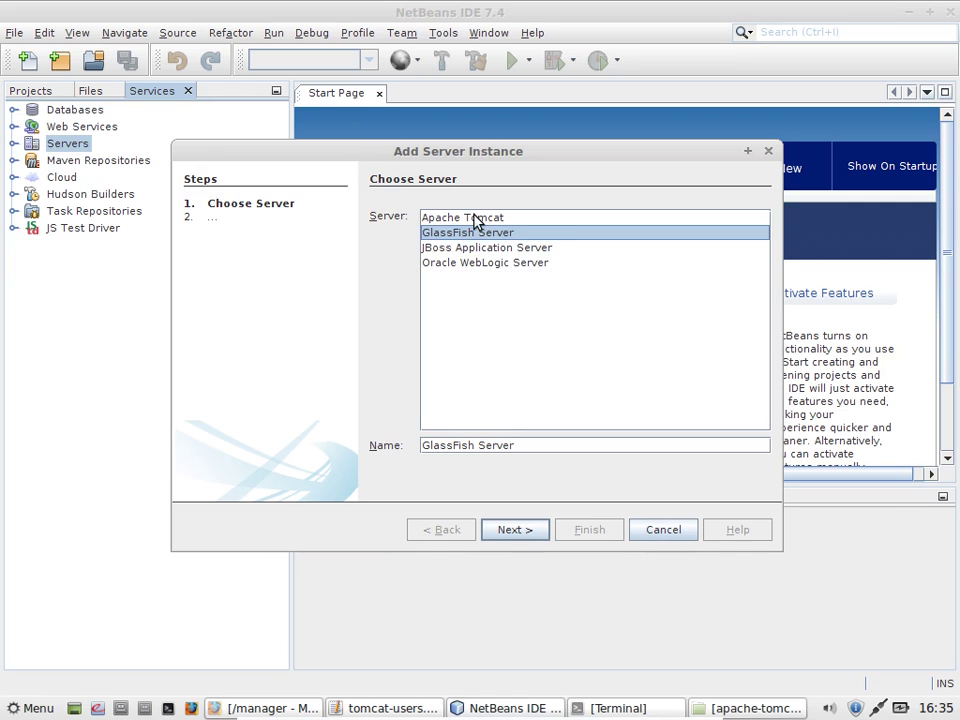
left_click(473, 217)
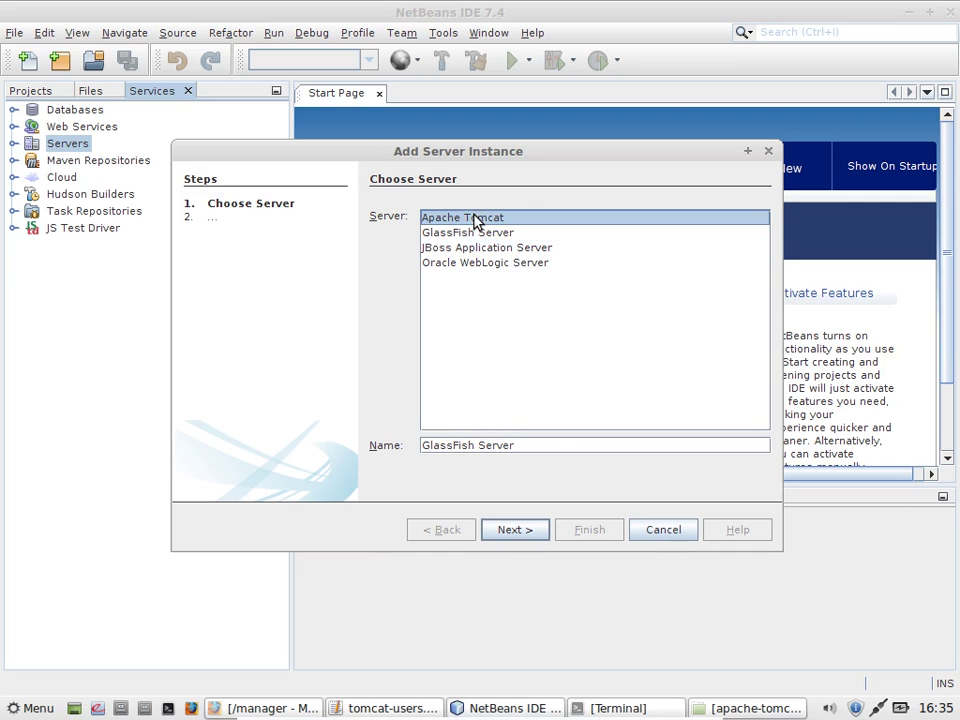
left_click(560, 449)
type("6")
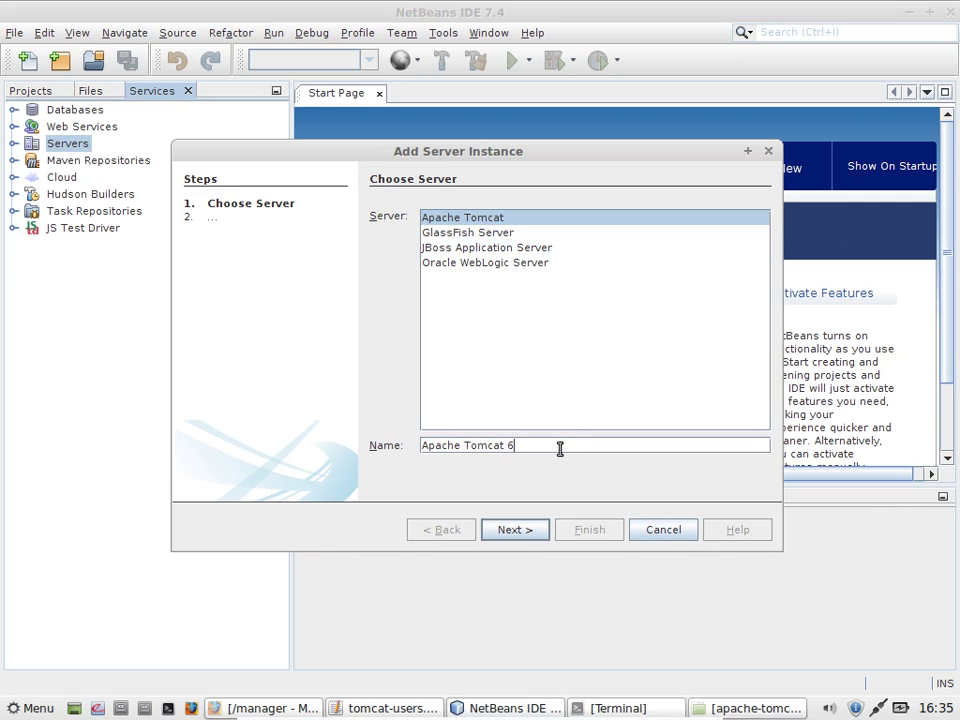
left_click(518, 527)
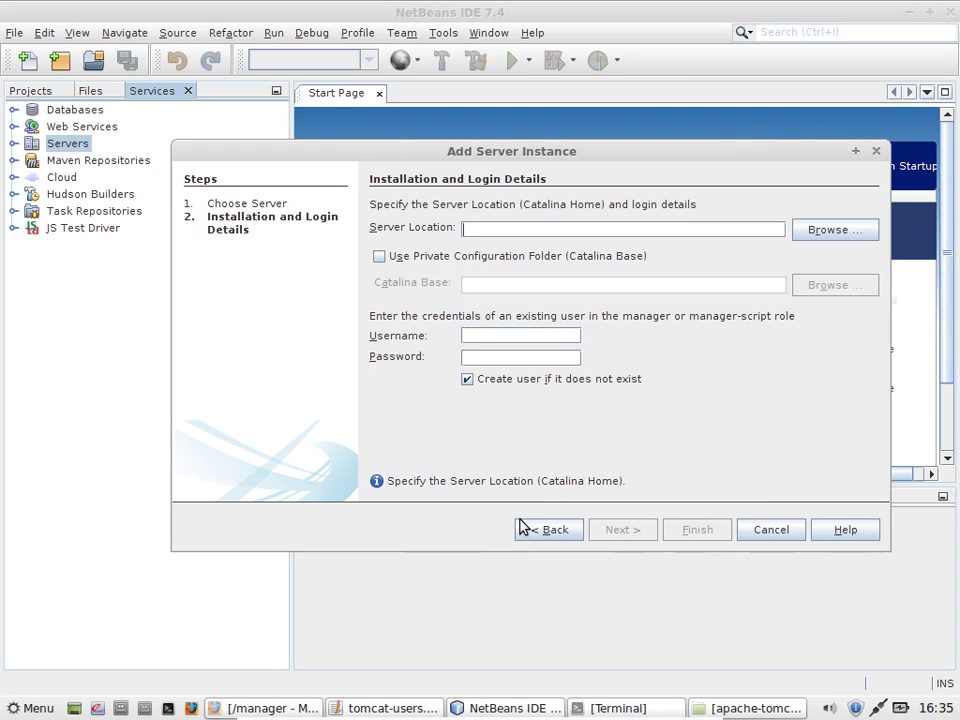
Step: Set Tomcat's location to /home/javaee/Java/apache-tomcat-6.0.36, enter the manager username and password, and finish
left_click(835, 230)
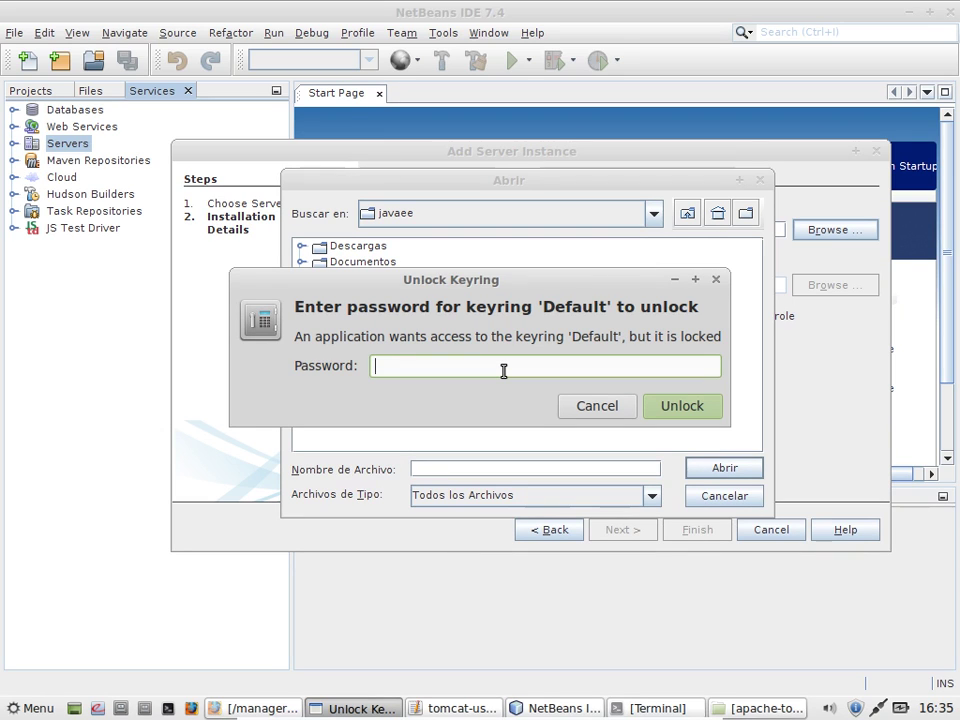
type("••••••••")
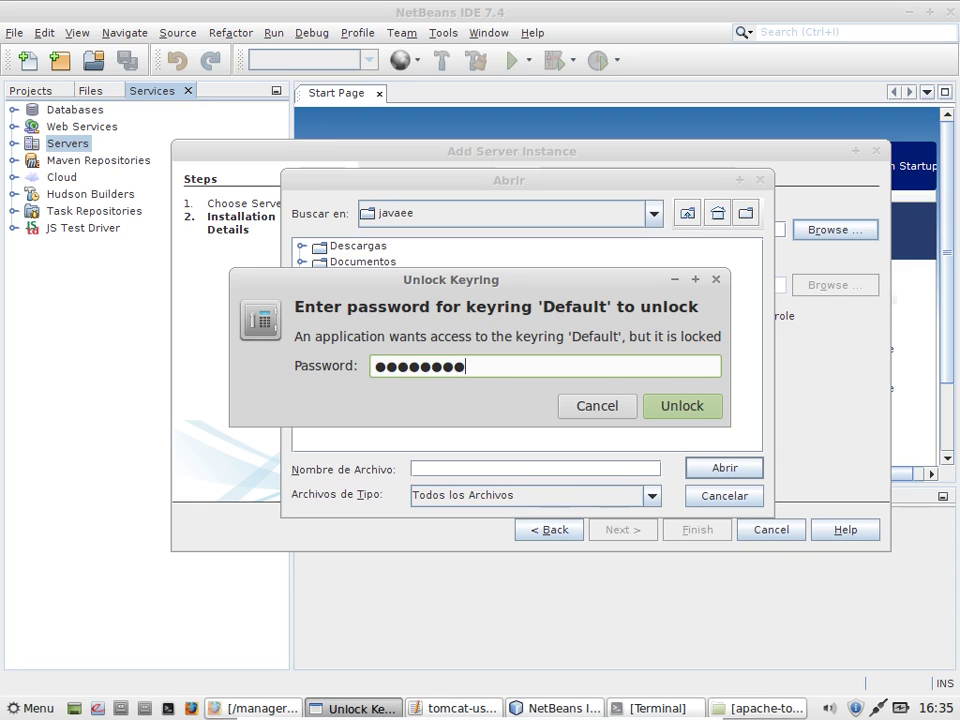
key("Return")
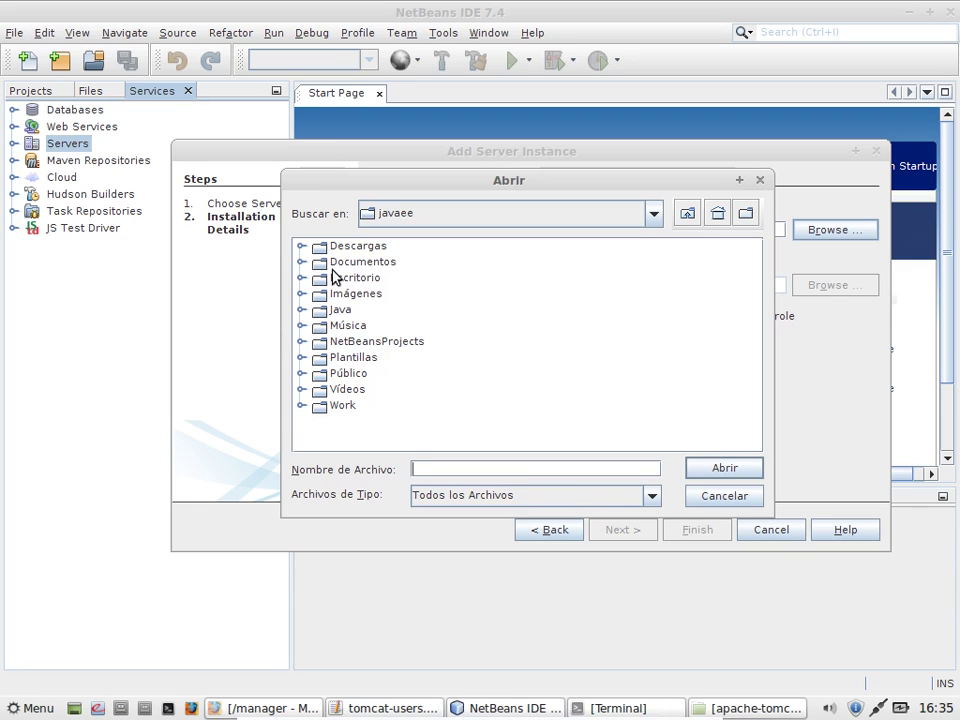
left_click(302, 310)
left_click(385, 340)
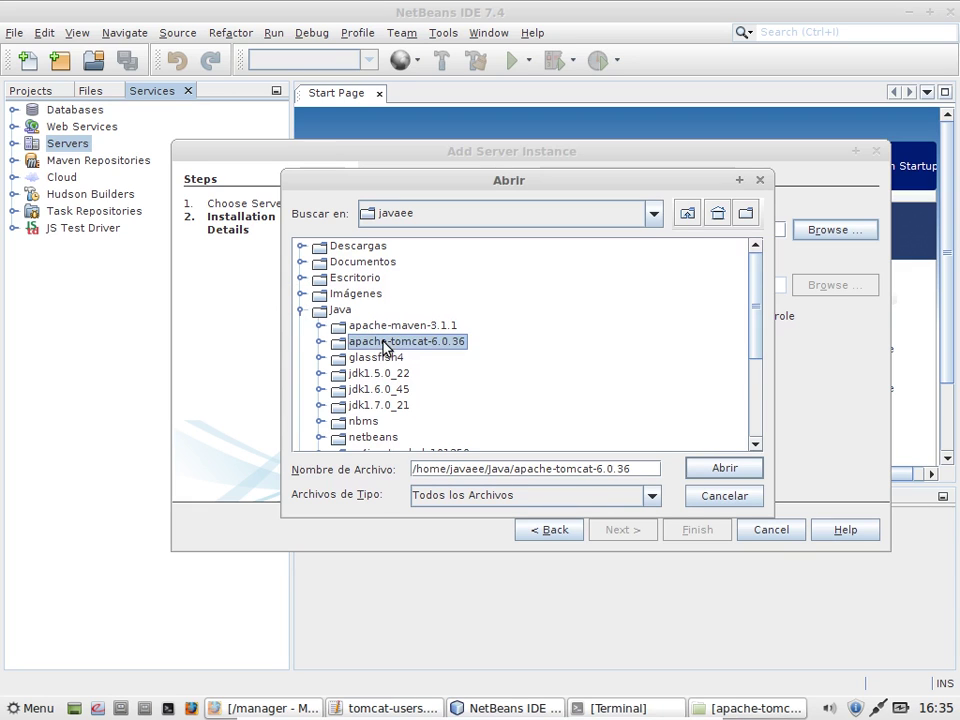
left_click(722, 468)
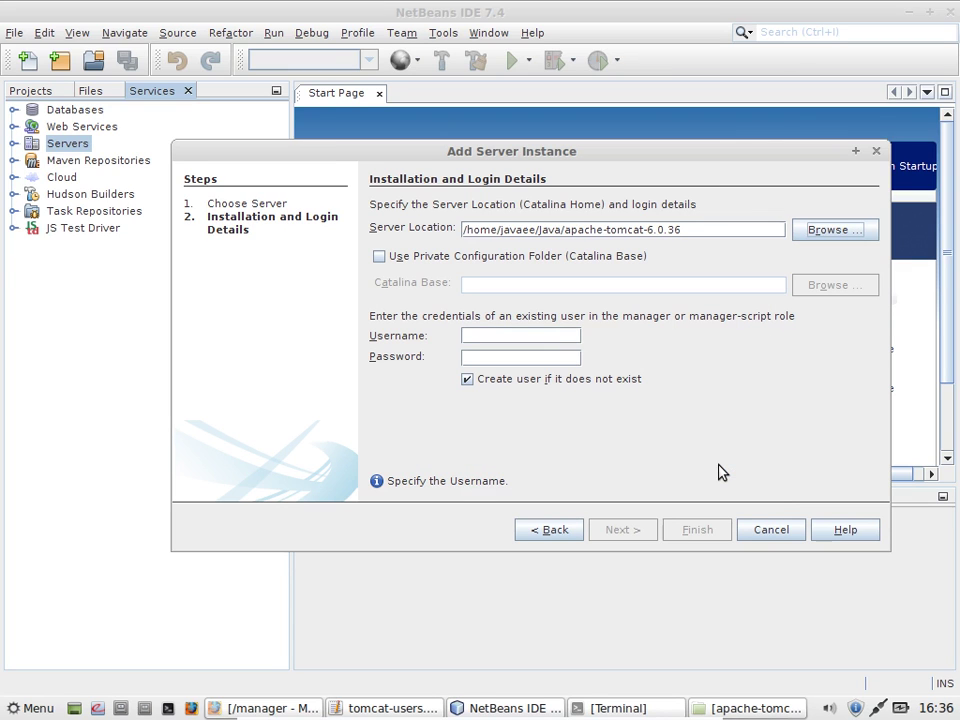
left_click(523, 336)
type("javaee")
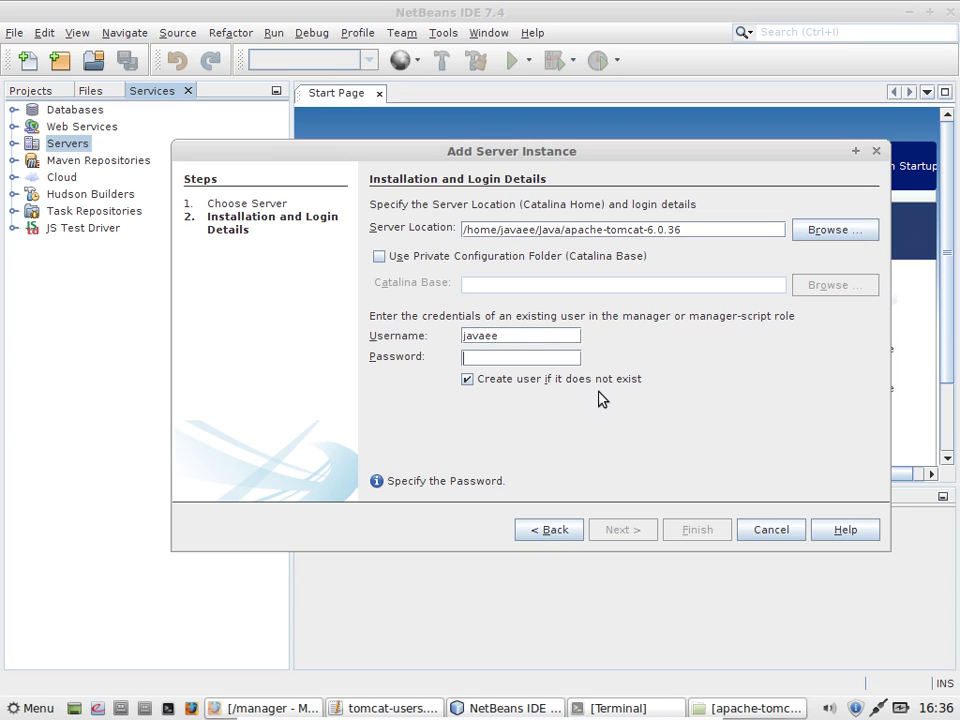
key("Tab")
type("javaee")
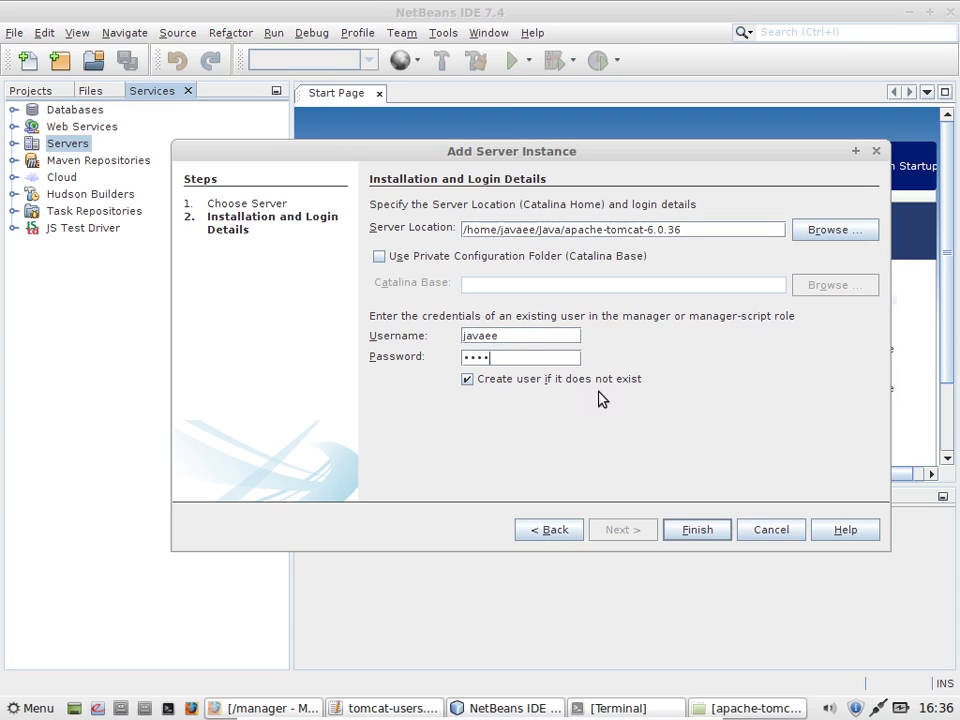
left_click(686, 527)
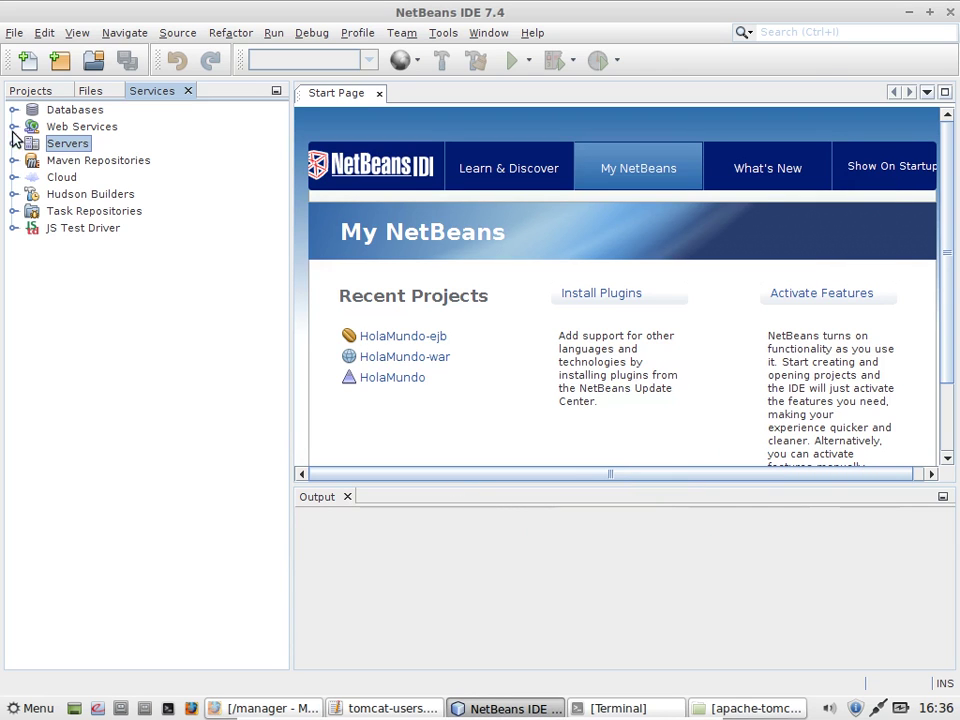
Step: Open the Plugins manager on its Downloaded tab
left_click(14, 143)
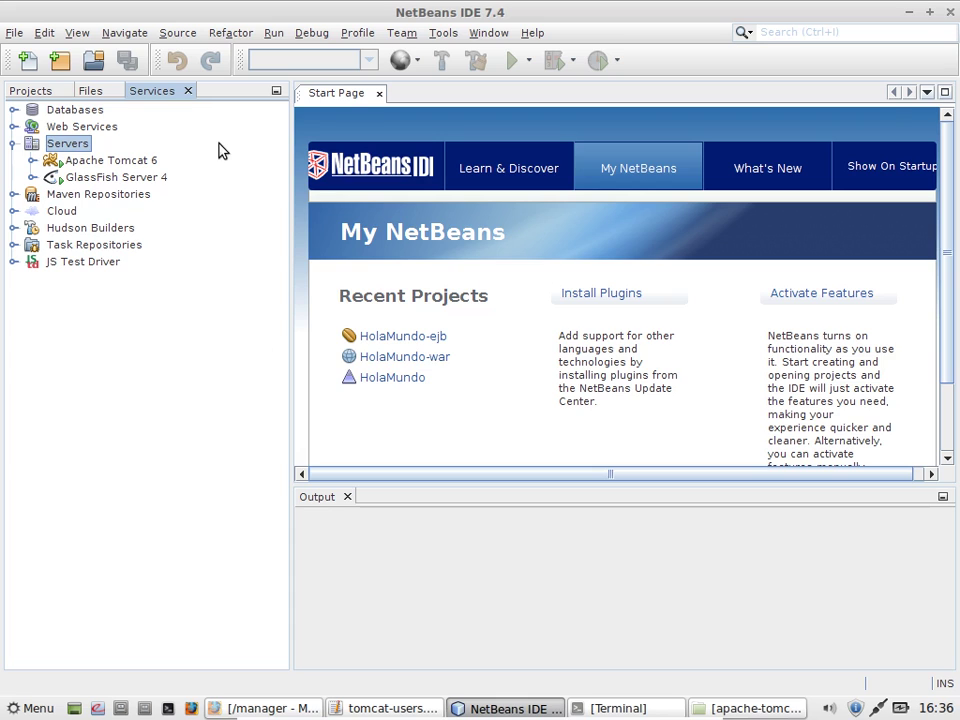
left_click(439, 34)
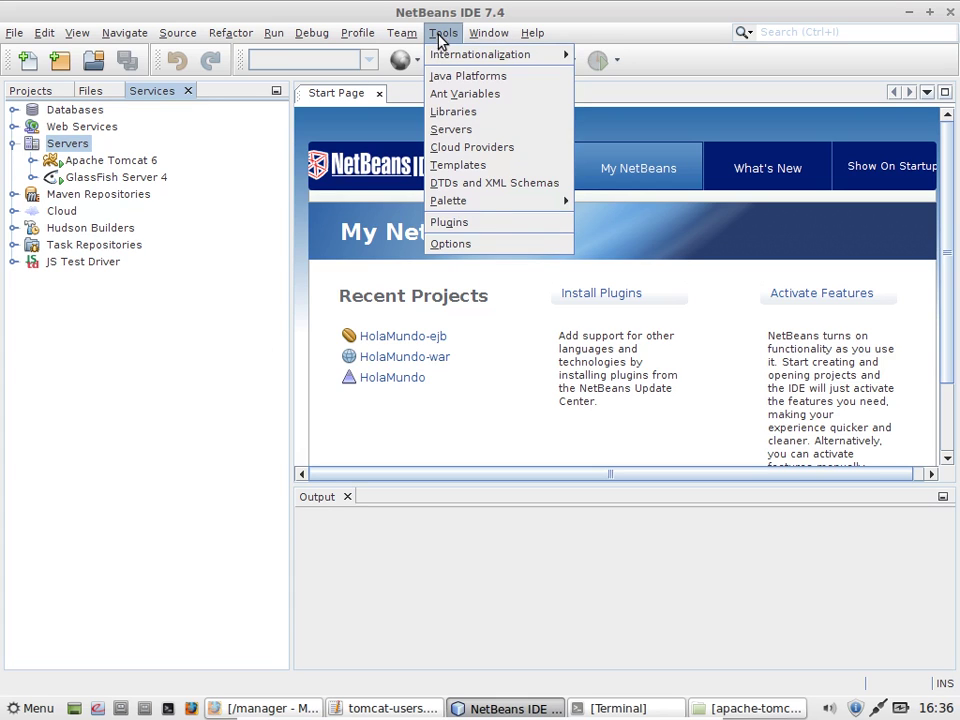
left_click(497, 222)
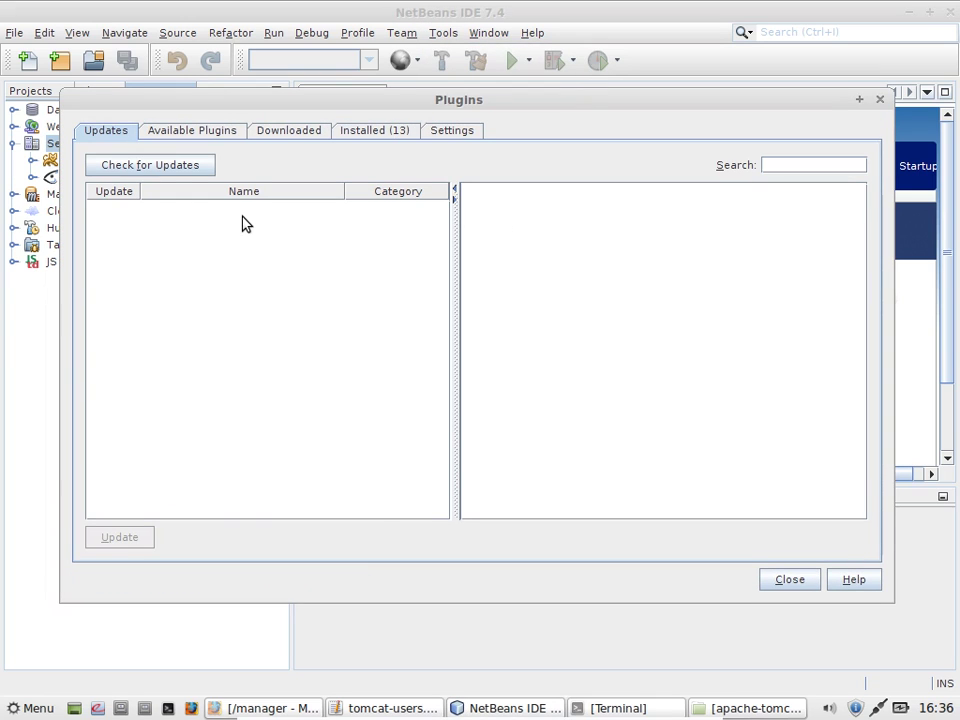
left_click(272, 135)
Step: Add the j2ee-oc4j .nbm plugin file from /home/javaee/Java/nbms
left_click(176, 168)
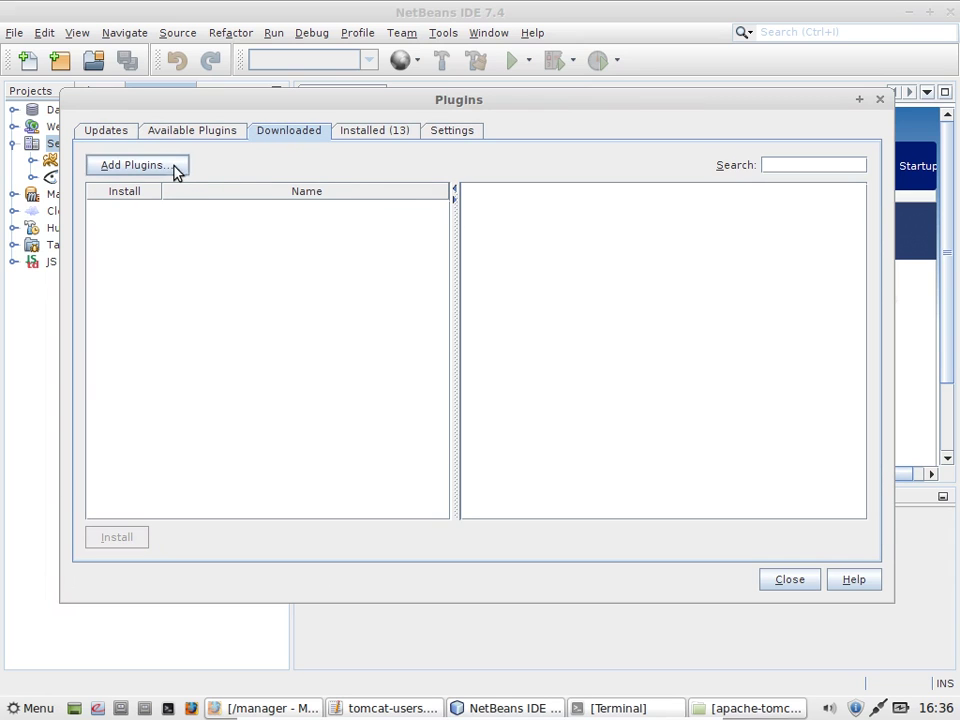
left_click(394, 228)
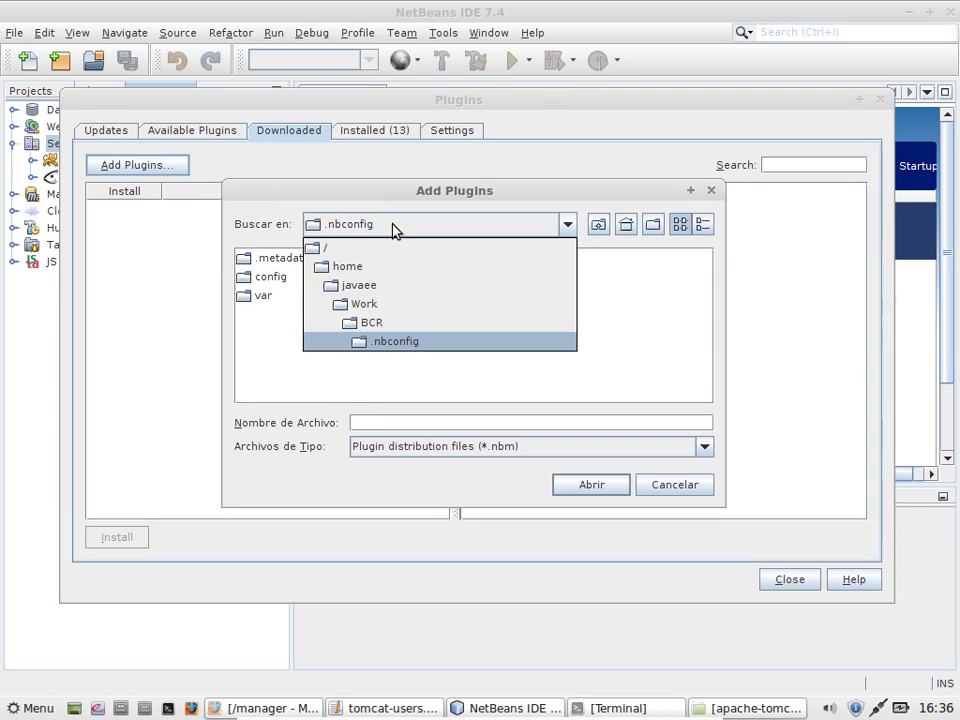
left_click(413, 287)
left_click(383, 316)
key("j")
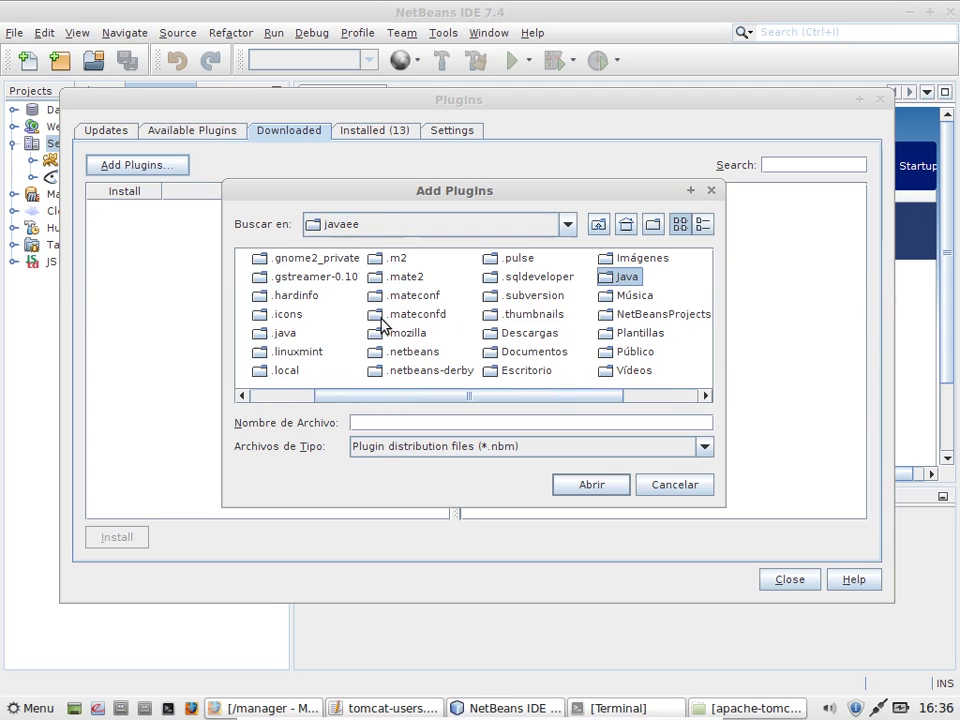
double_click(610, 277)
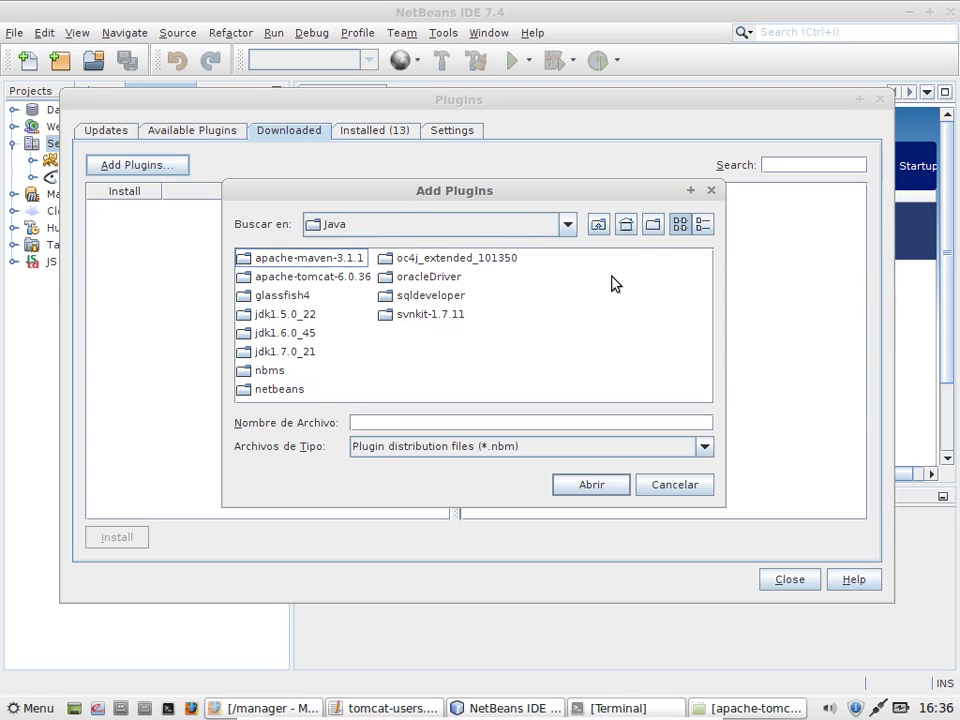
double_click(272, 372)
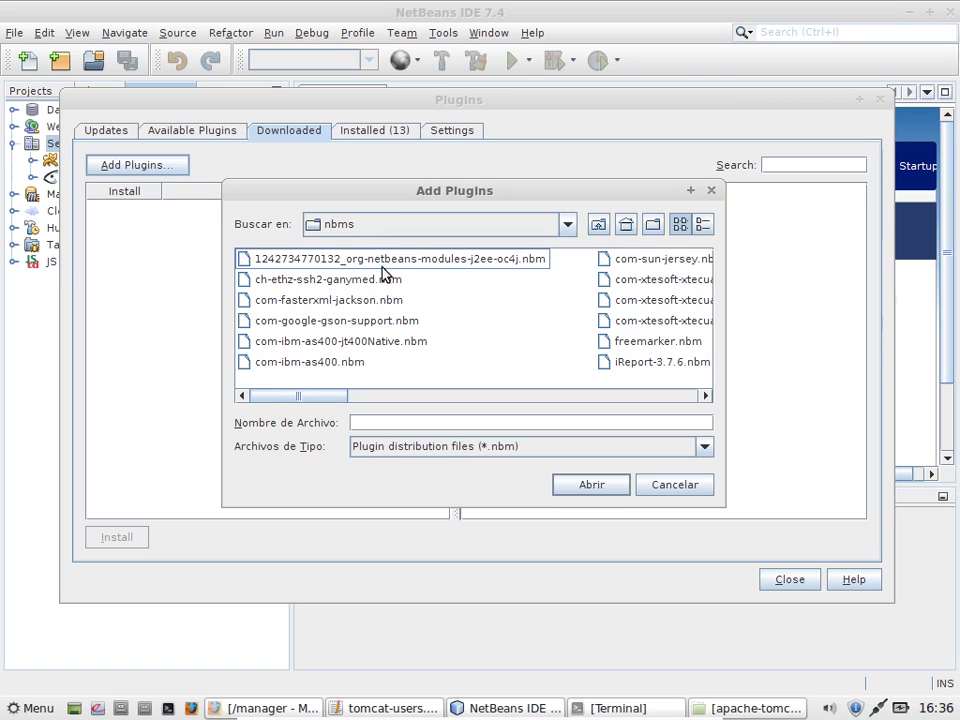
left_click(471, 266)
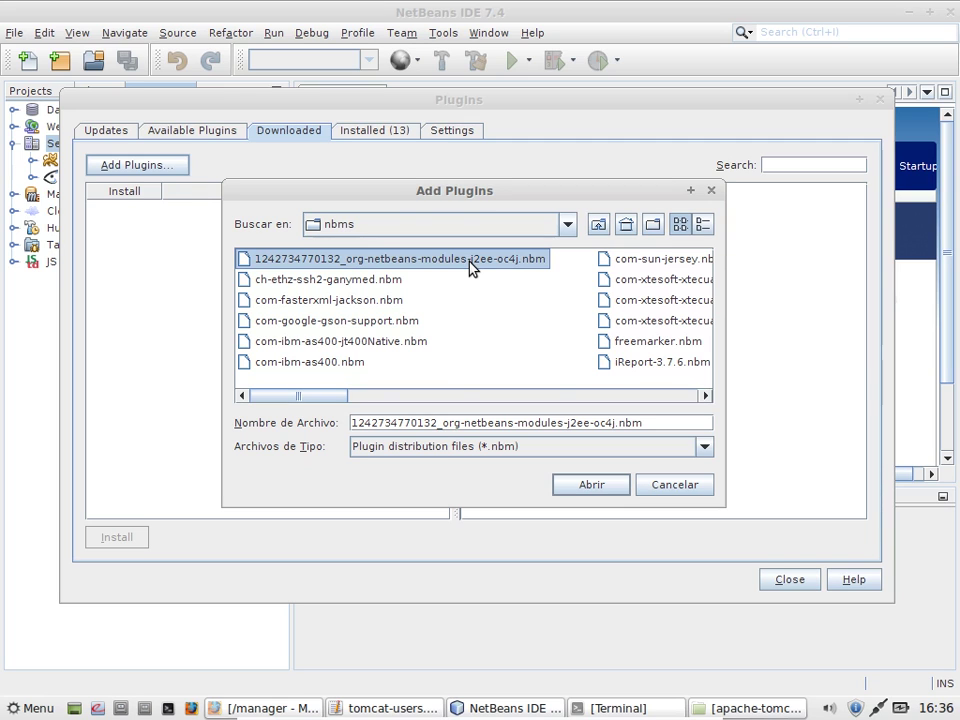
left_click(588, 485)
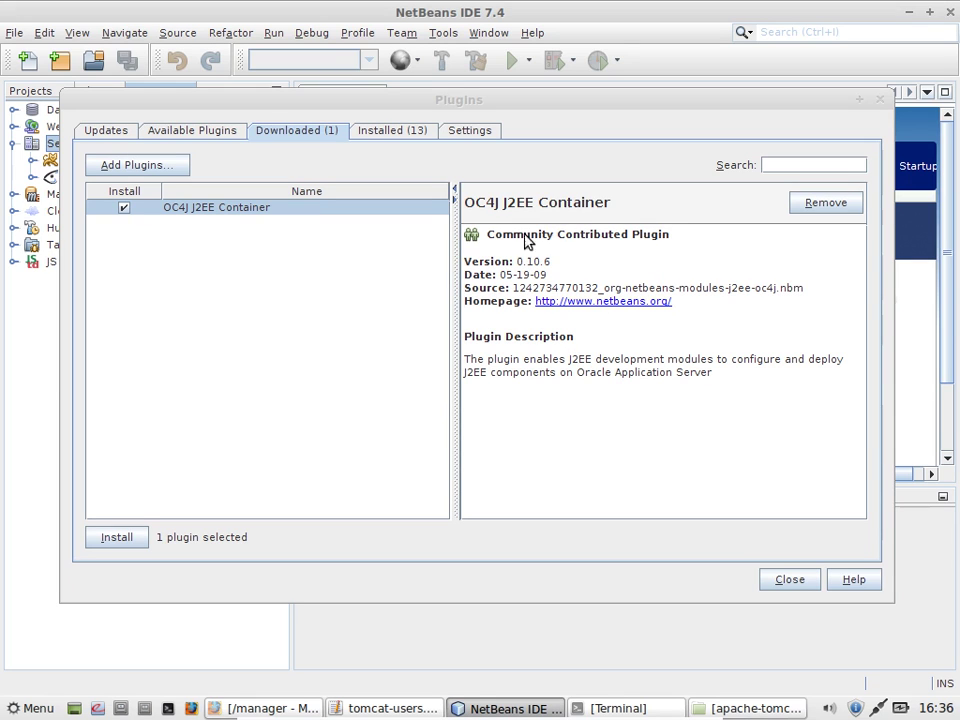
Step: Install the OC4J J2EE Container plugin, accepting the licence terms and the unsigned-plugin validation warning
left_click(99, 545)
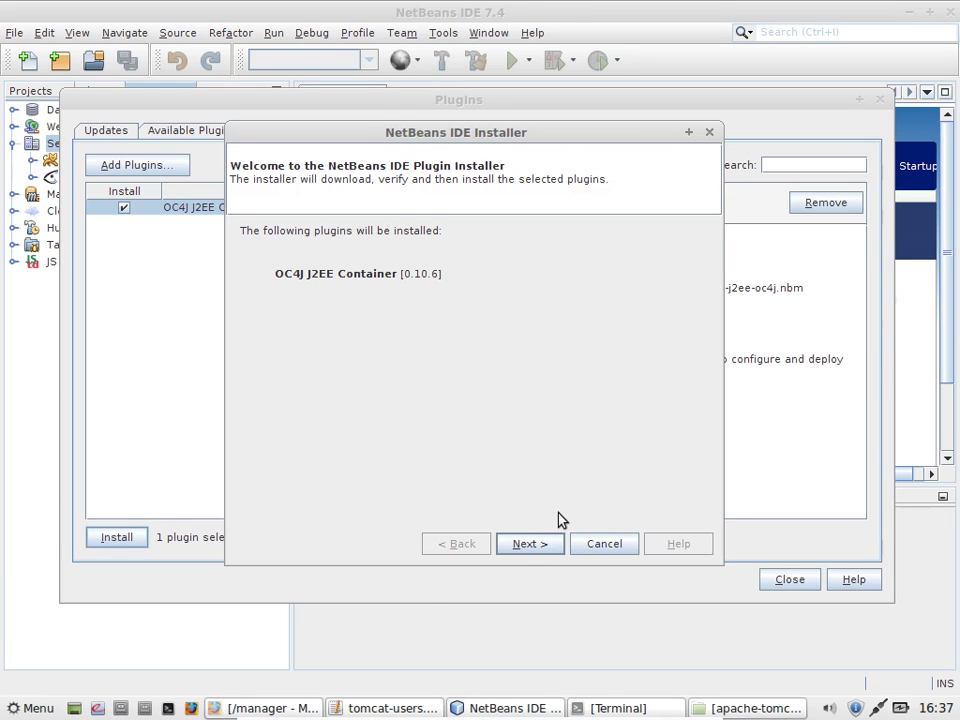
left_click(538, 545)
left_click(512, 500)
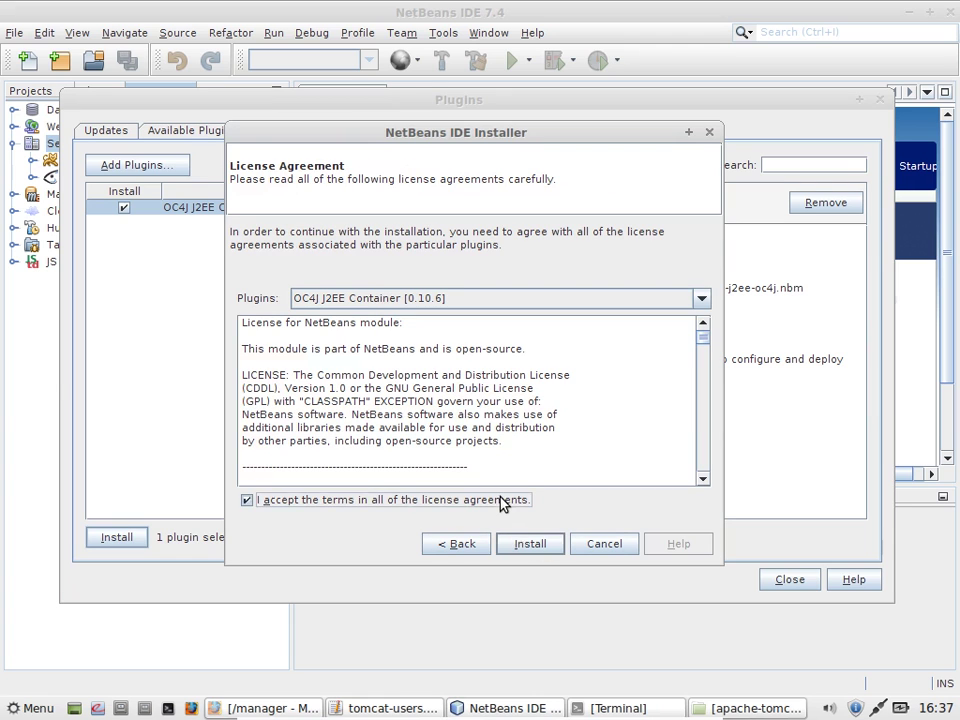
left_click(519, 546)
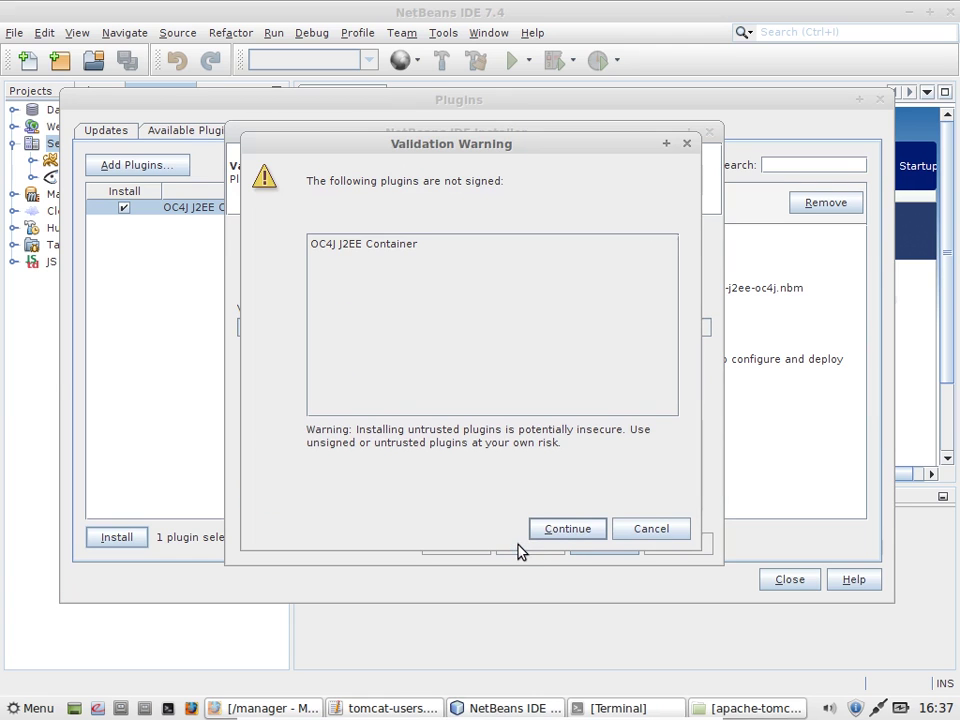
left_click(560, 533)
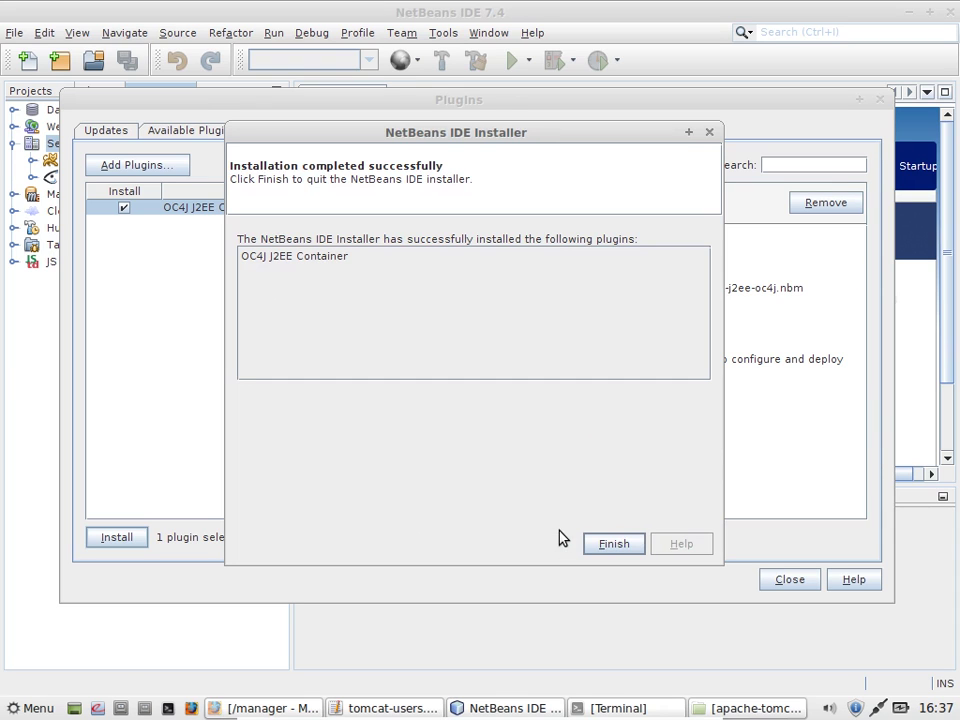
Step: Finish the plugin installer and close the Plugins dialog
left_click(606, 544)
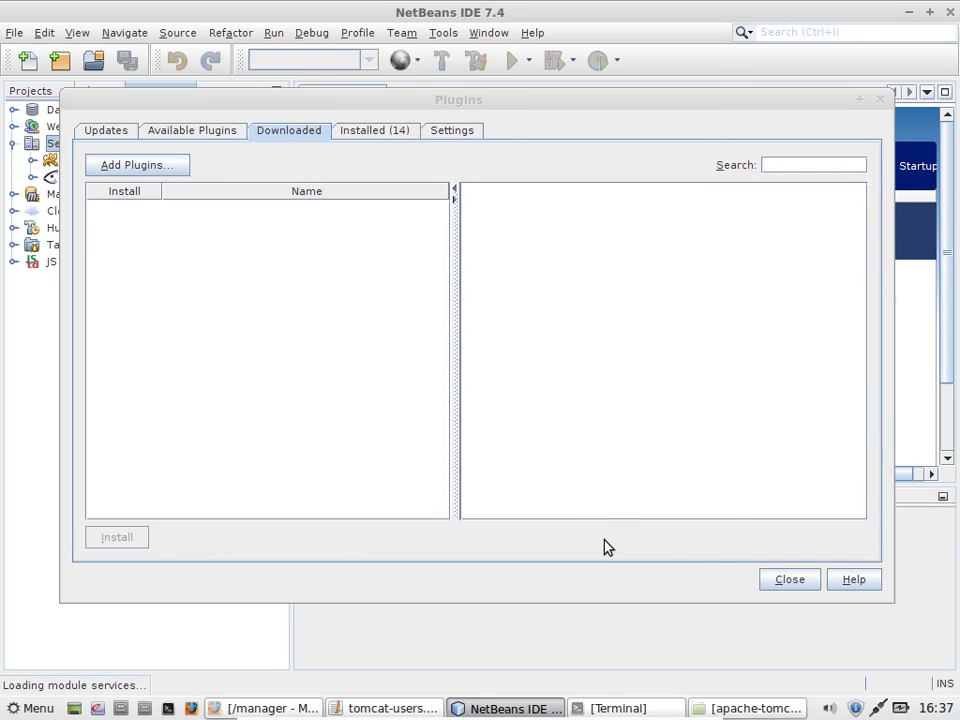
left_click(778, 581)
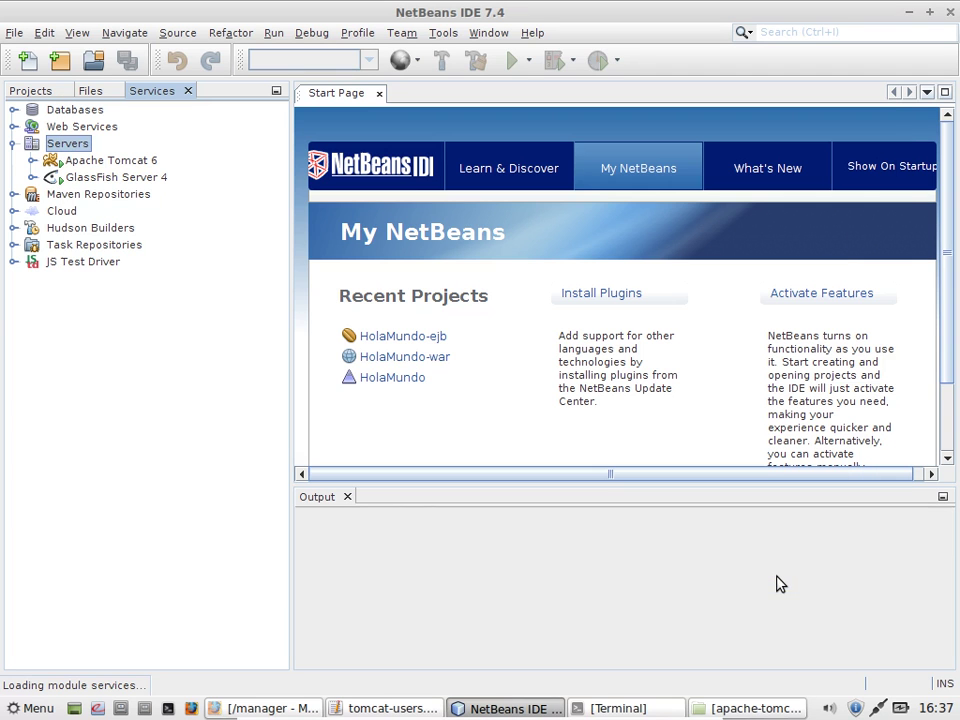
Step: Start adding an OC4J J2EE Container server instance and edit its name
right_click(79, 149)
left_click(94, 156)
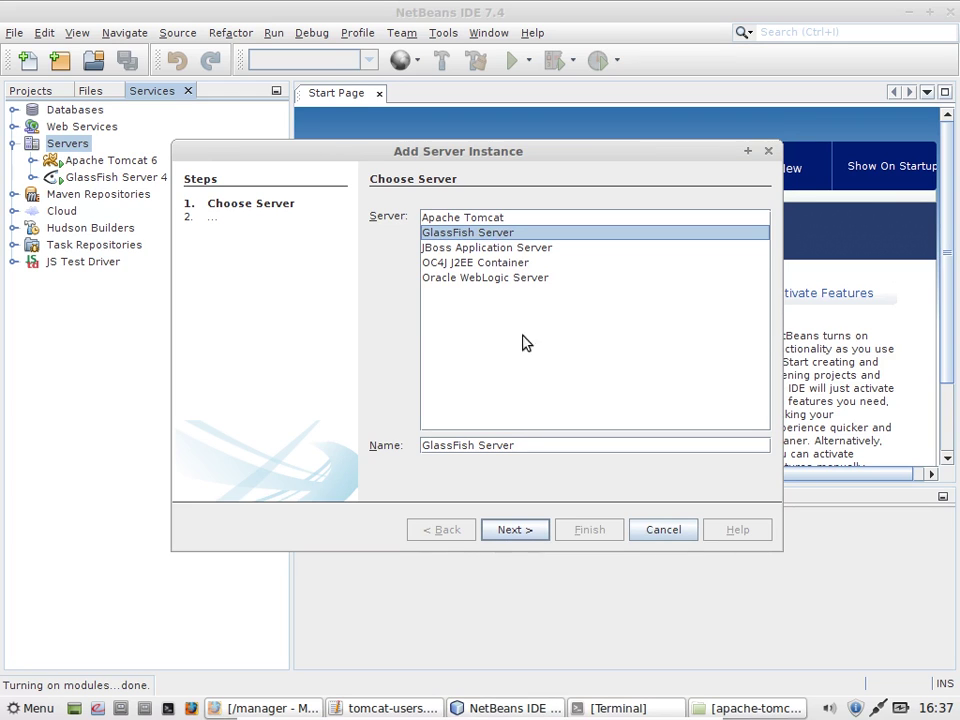
left_click(490, 264)
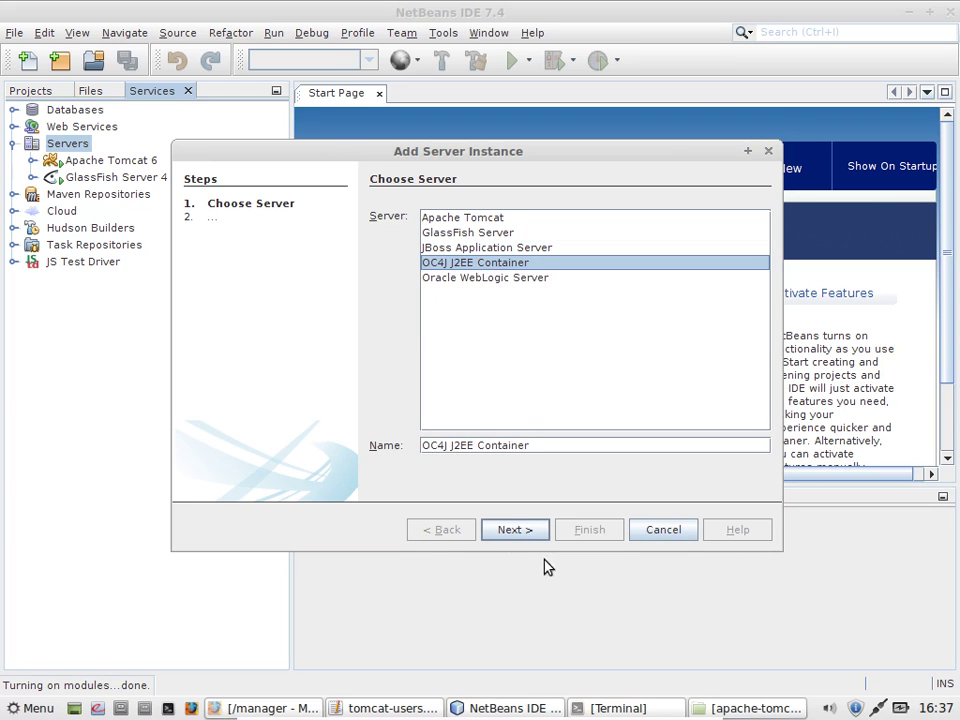
left_click(591, 446)
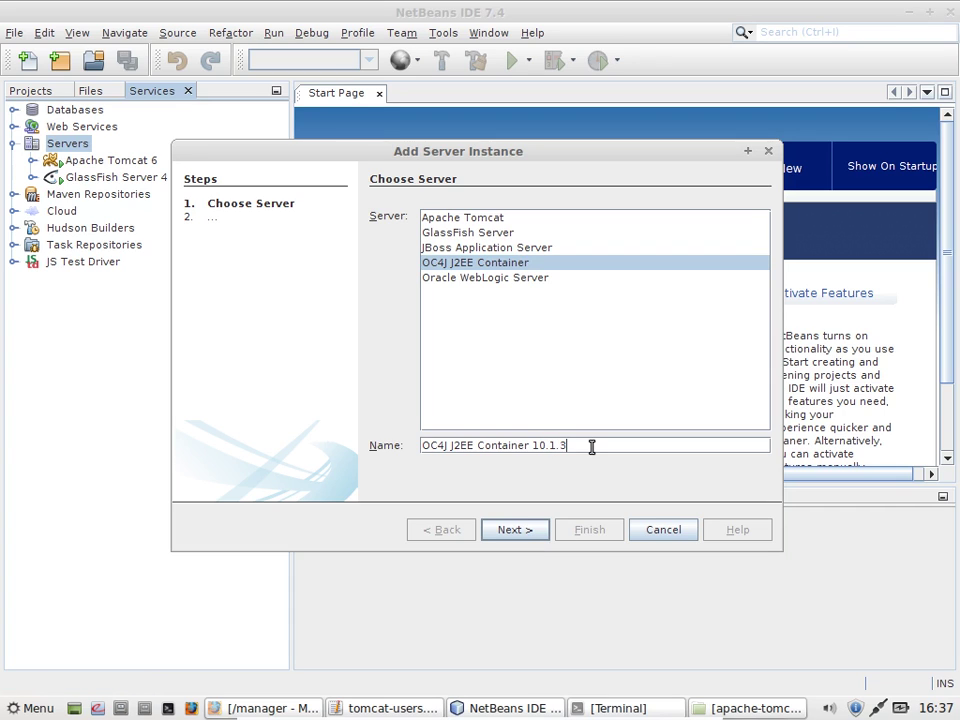
left_click(512, 531)
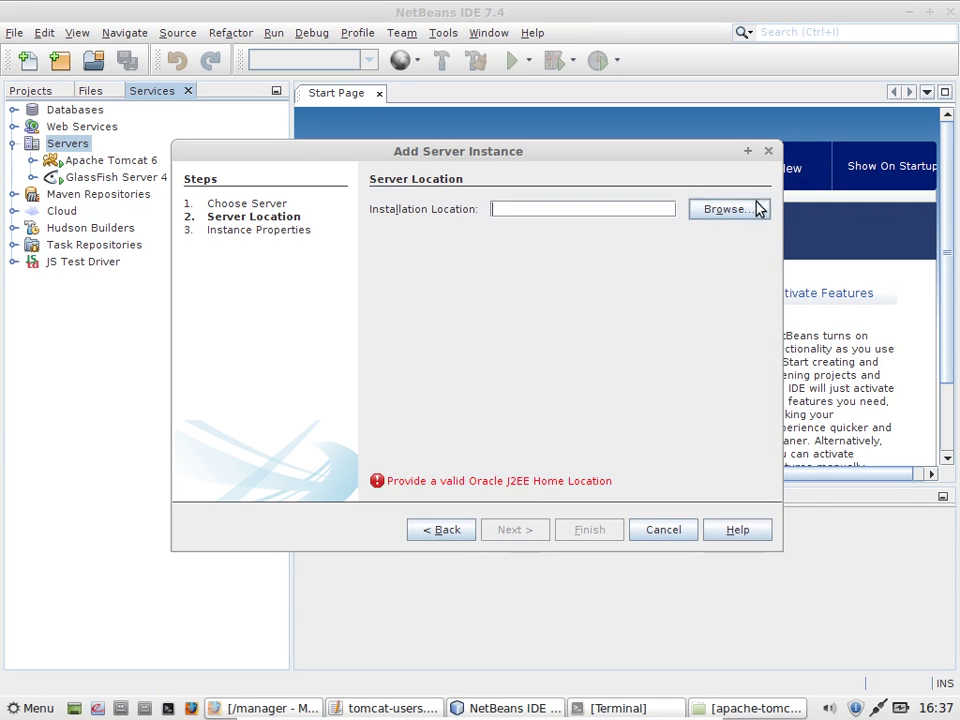
Step: Set the OC4J installation location to the Java/oc4j_extended_101350 folder
left_click(758, 209)
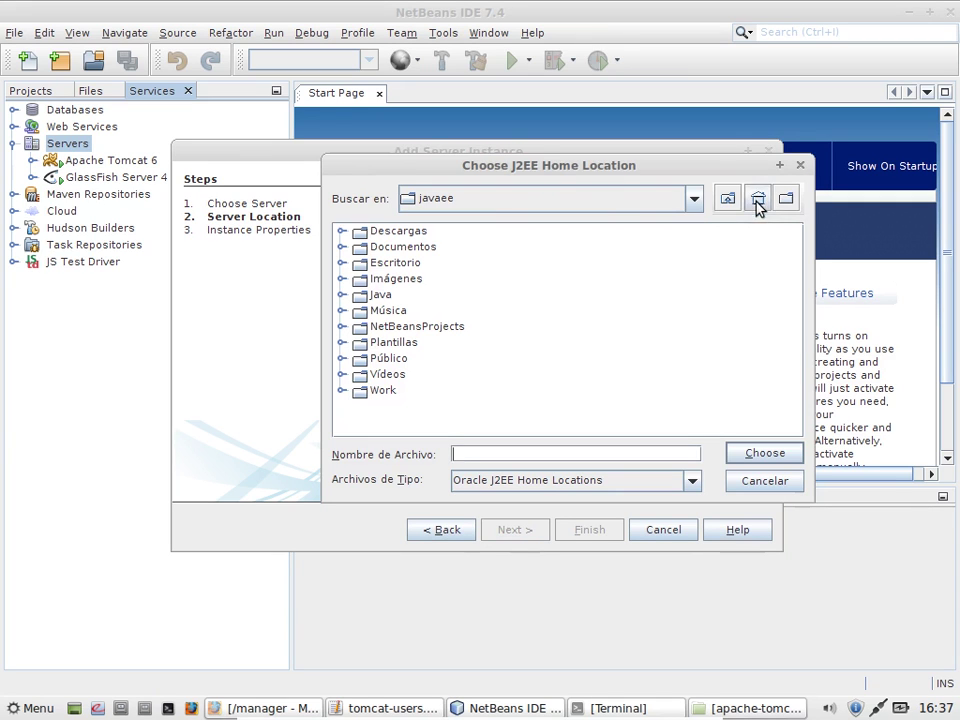
double_click(385, 295)
left_click(440, 365)
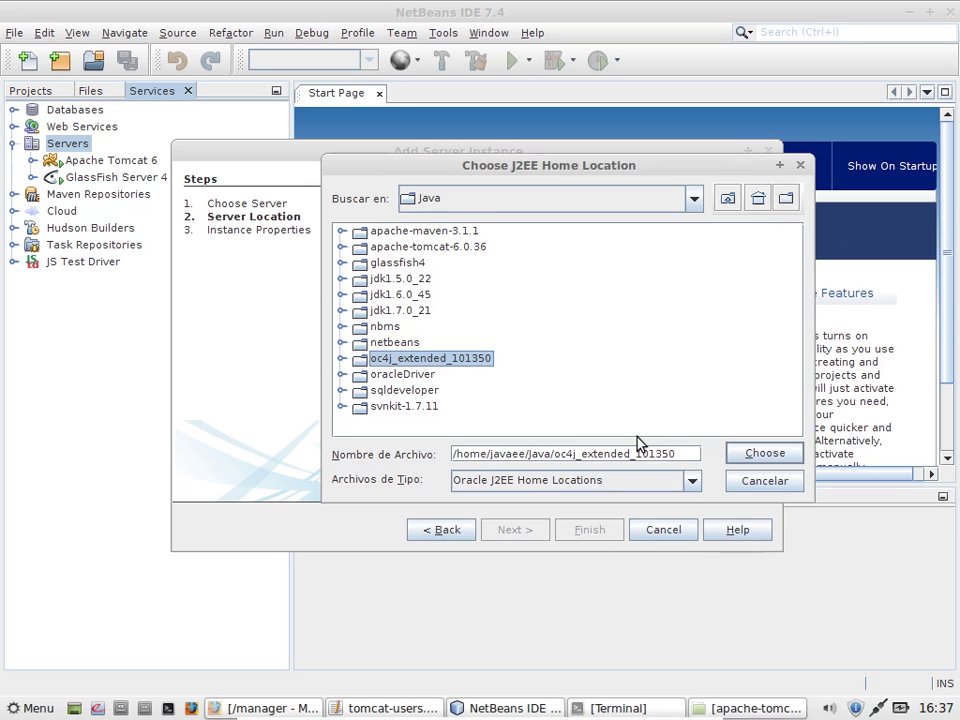
left_click(745, 453)
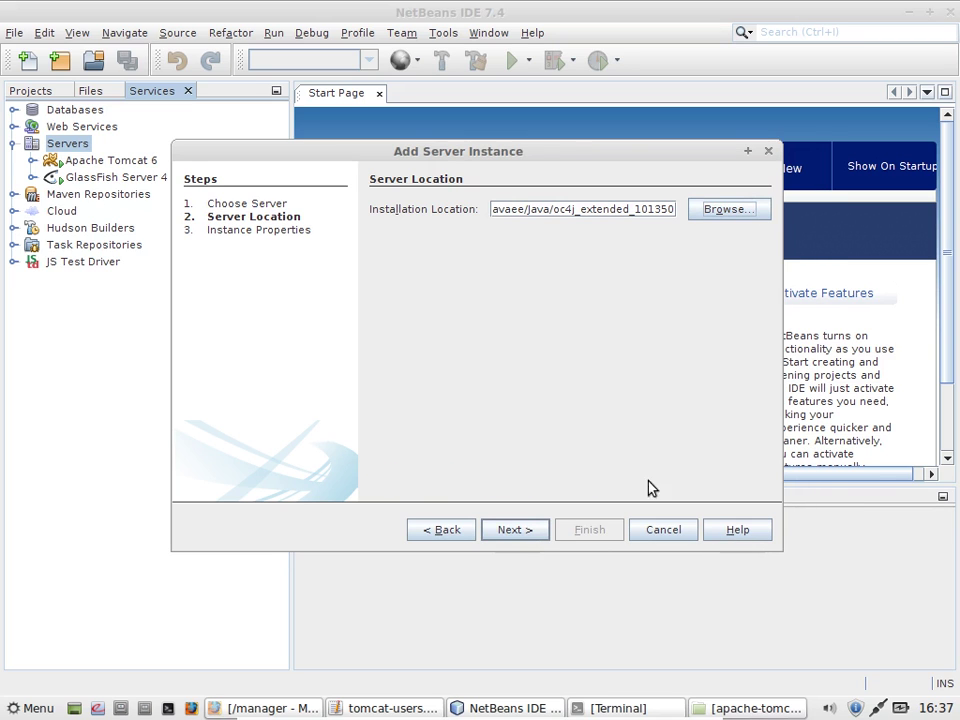
left_click(526, 533)
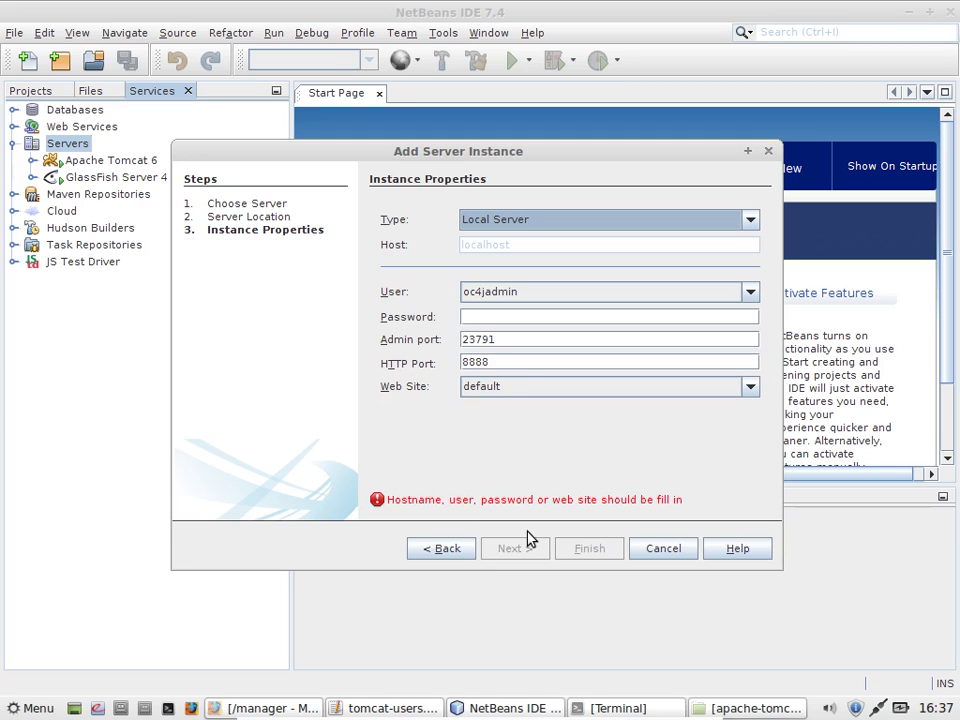
Step: Enter the OC4J admin password and finish registering the server
left_click(520, 317)
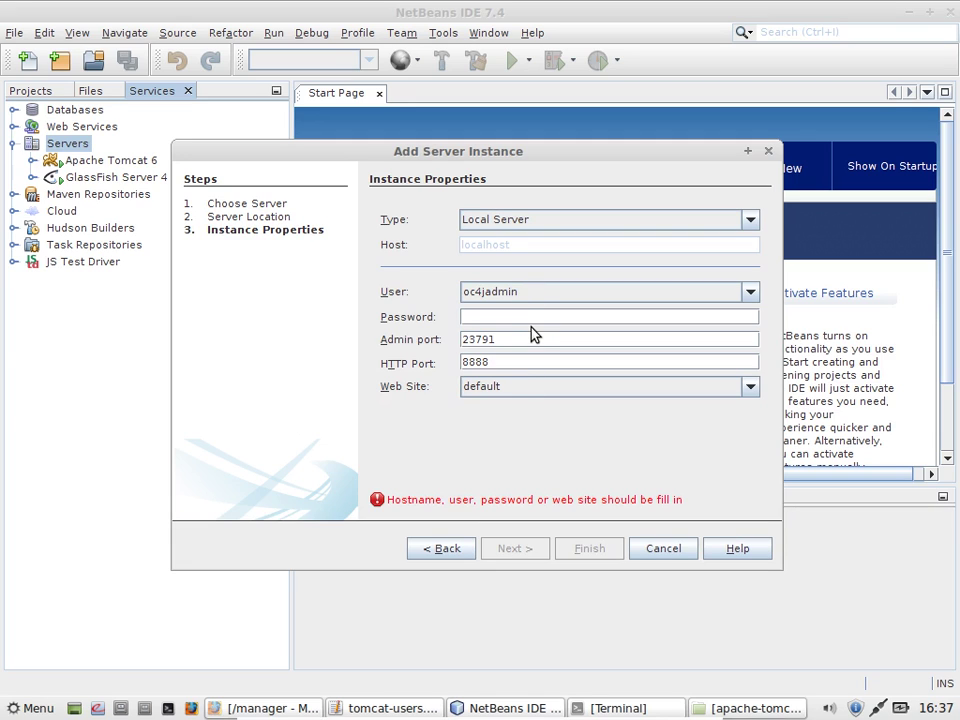
type("1")
key("BackSpace")
type("12345678")
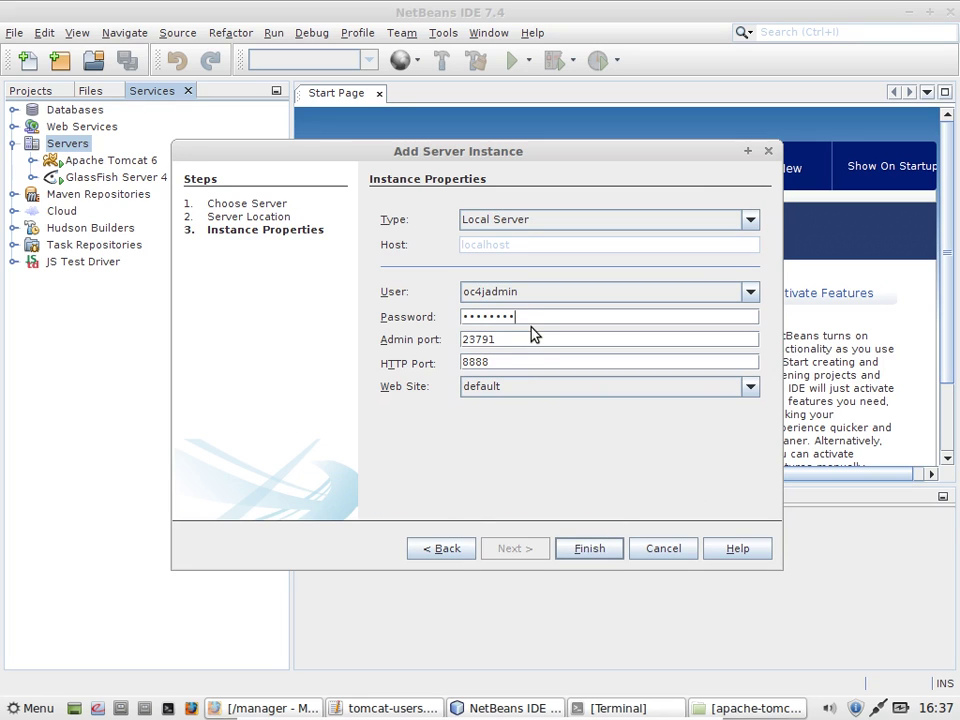
left_click(606, 550)
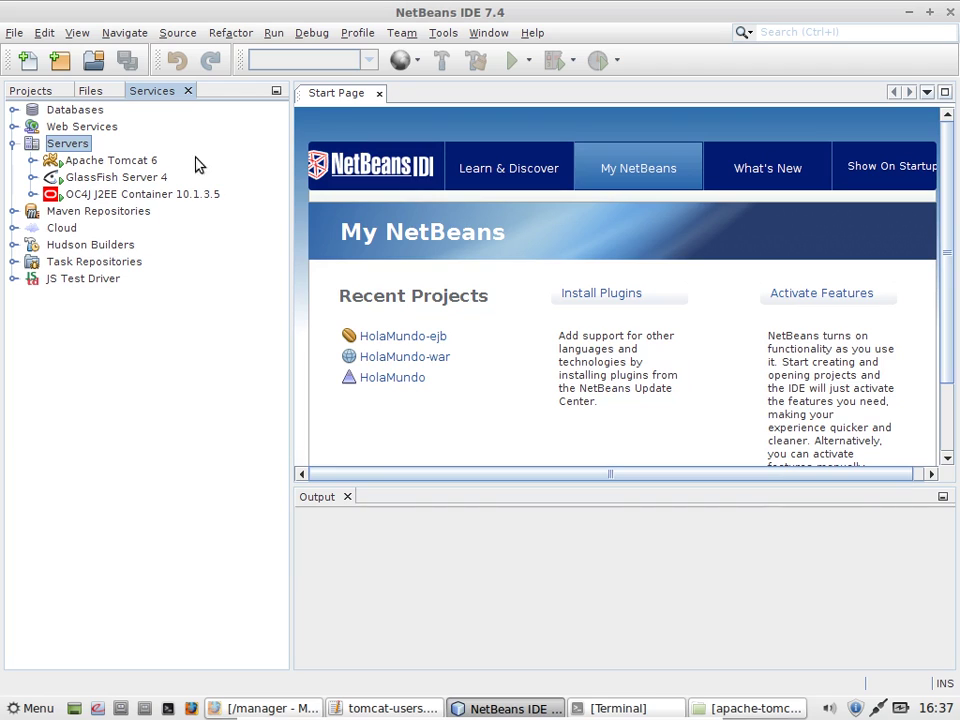
Step: Stop the Apache Tomcat 6, GlassFish Server 4 and OC4J J2EE Container 10.1.3.5 servers
left_click(153, 162)
right_click(154, 163)
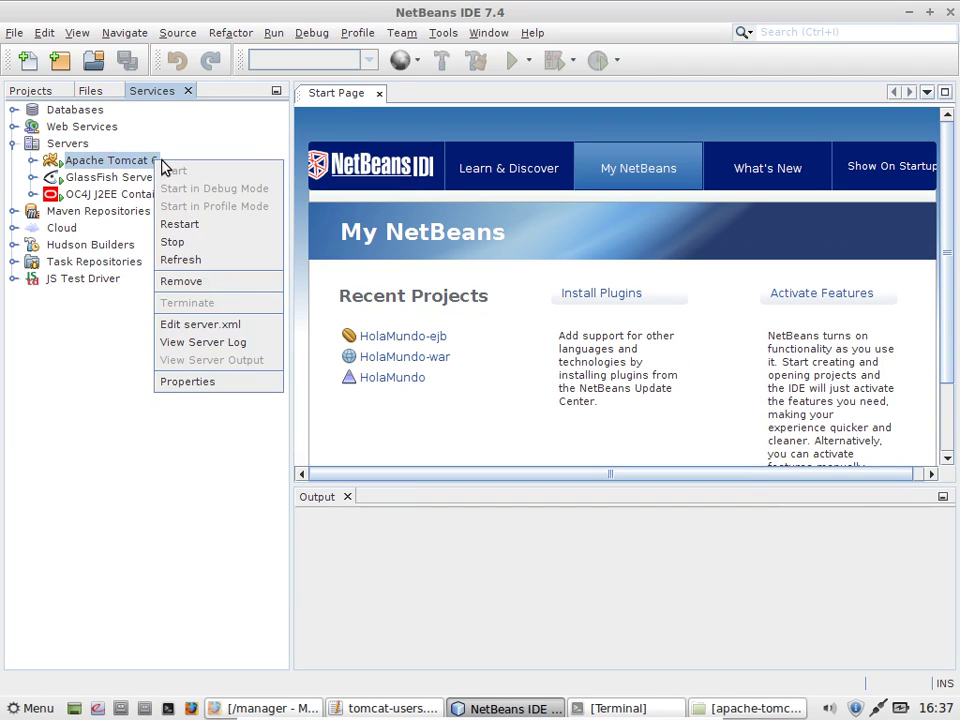
left_click(197, 247)
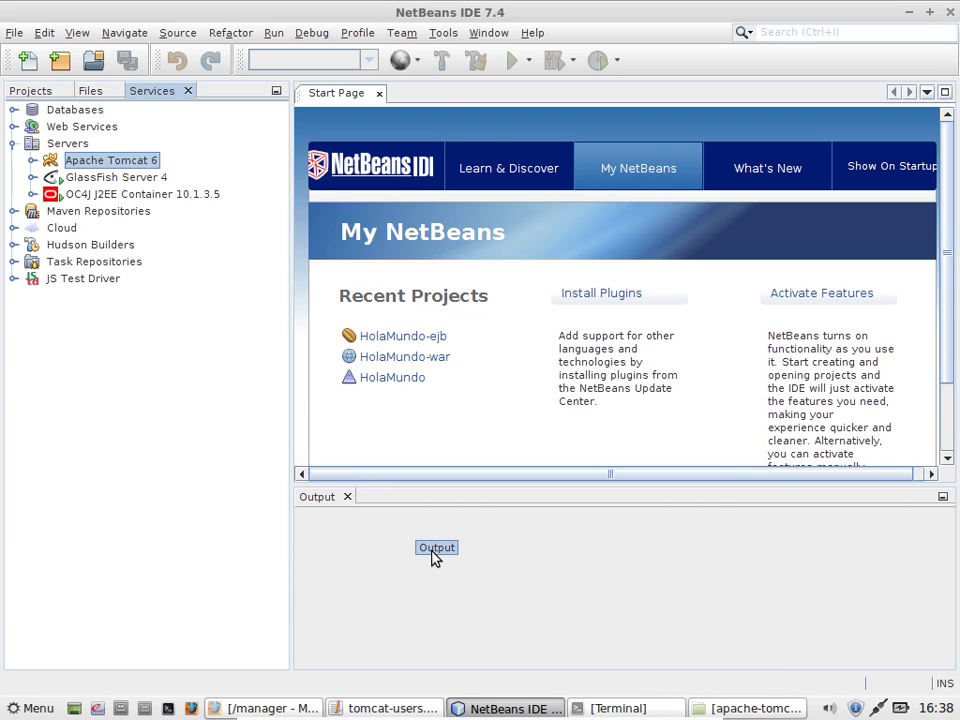
right_click(147, 185)
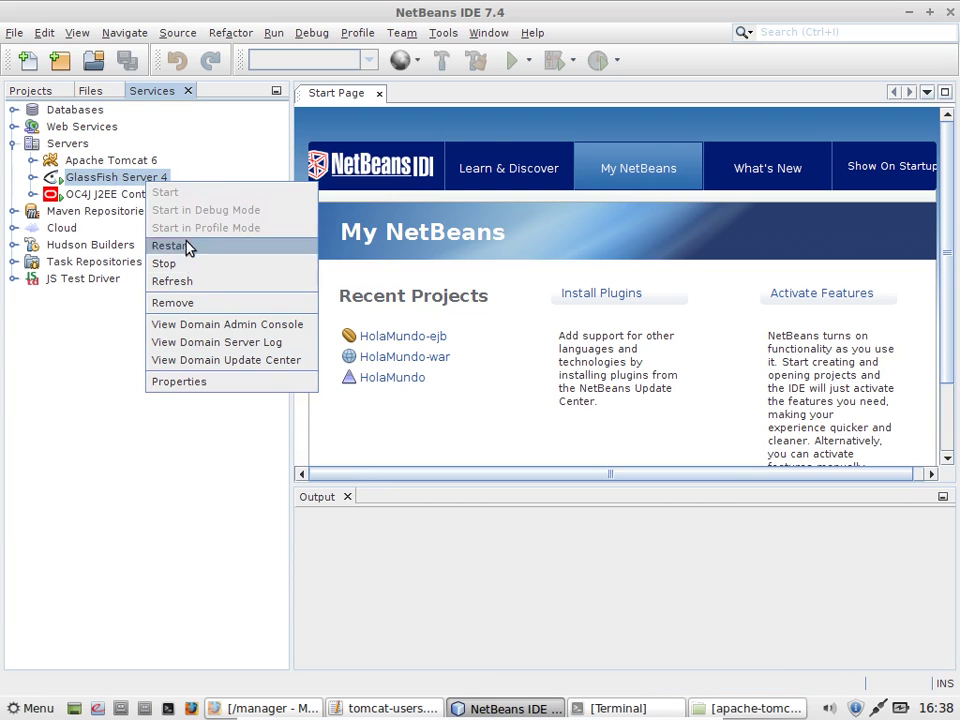
left_click(164, 264)
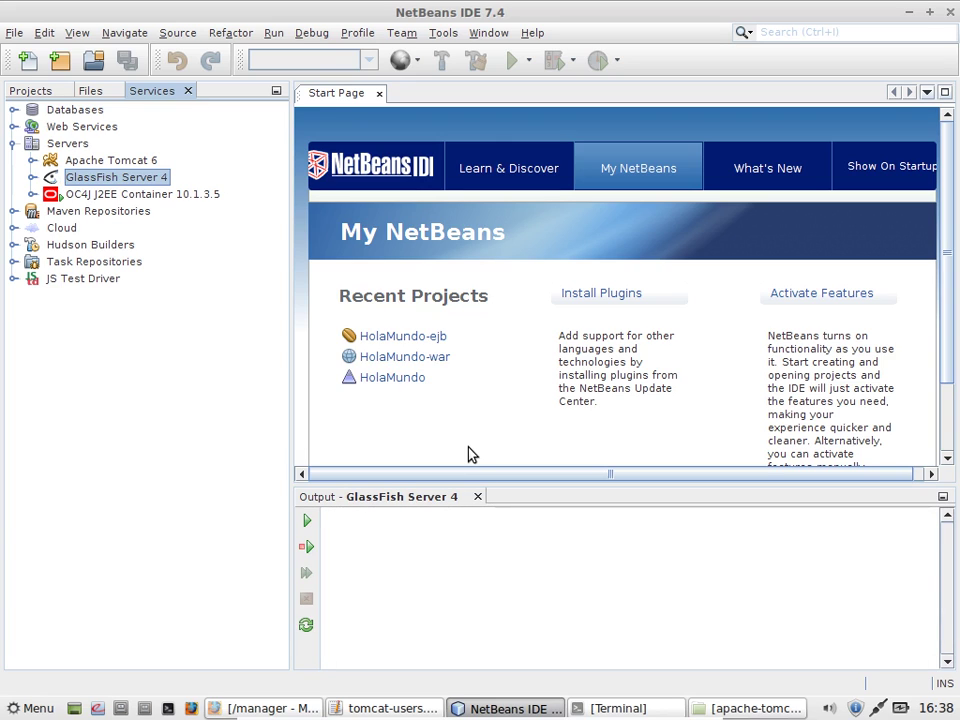
left_click(189, 195)
right_click(189, 196)
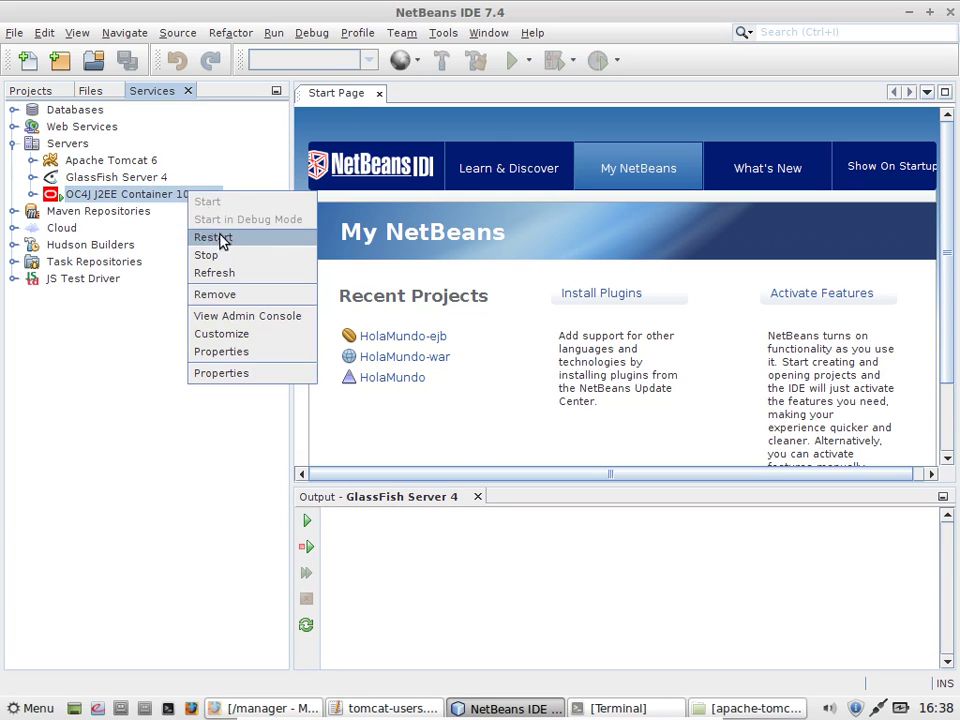
left_click(231, 255)
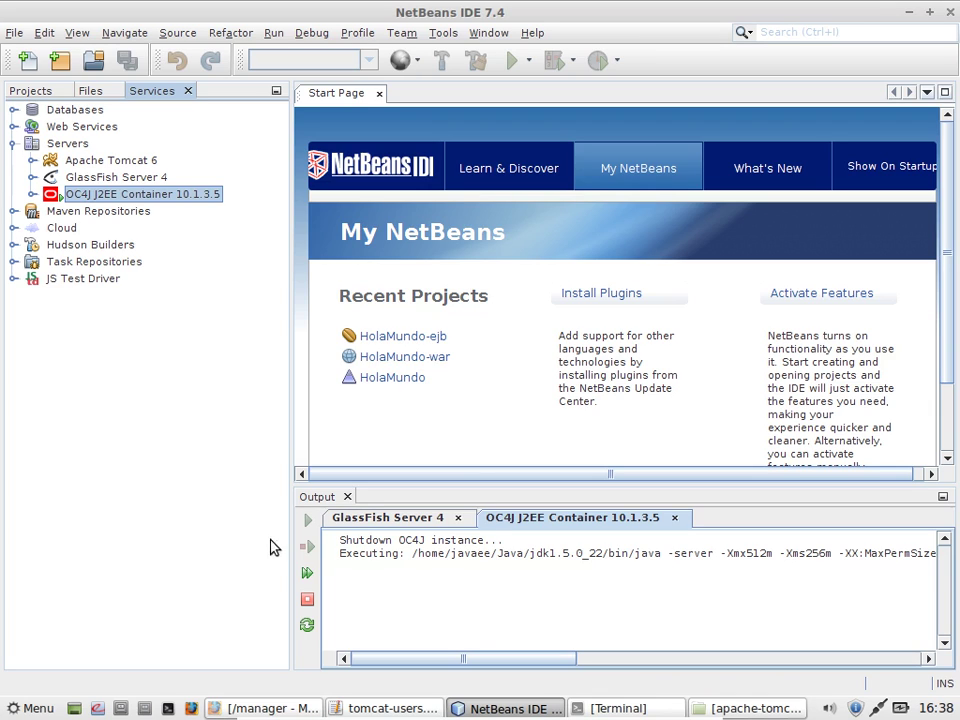
left_click_drag(506, 664, 366, 687)
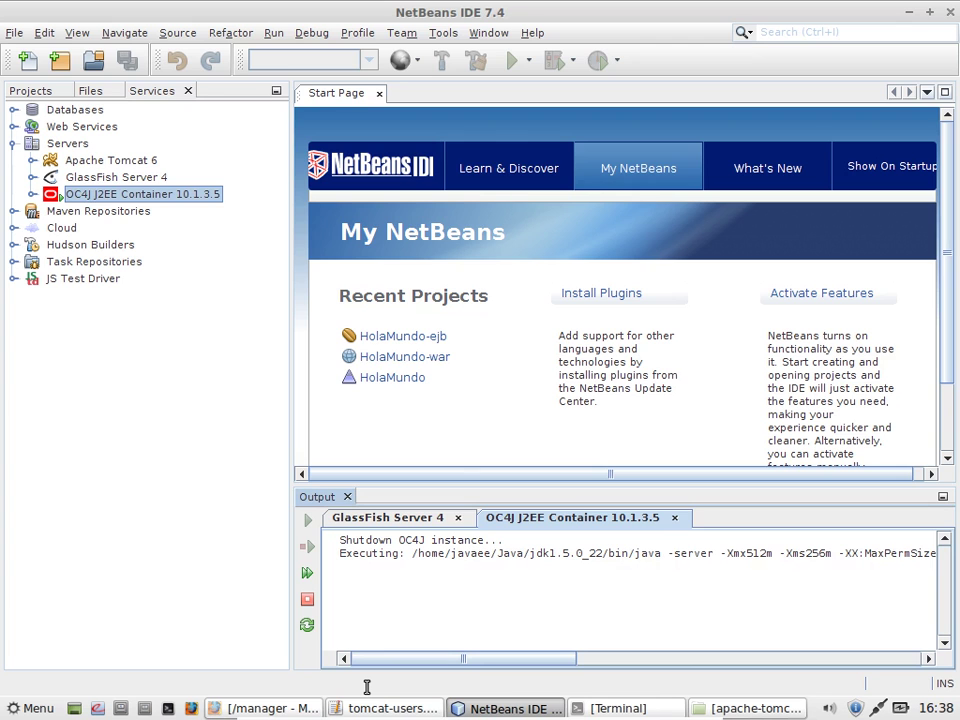
Step: Confirm the Terminal's OC4J log ends with 'Shutting down', refresh the OC4J server, then show Projects
left_click(615, 708)
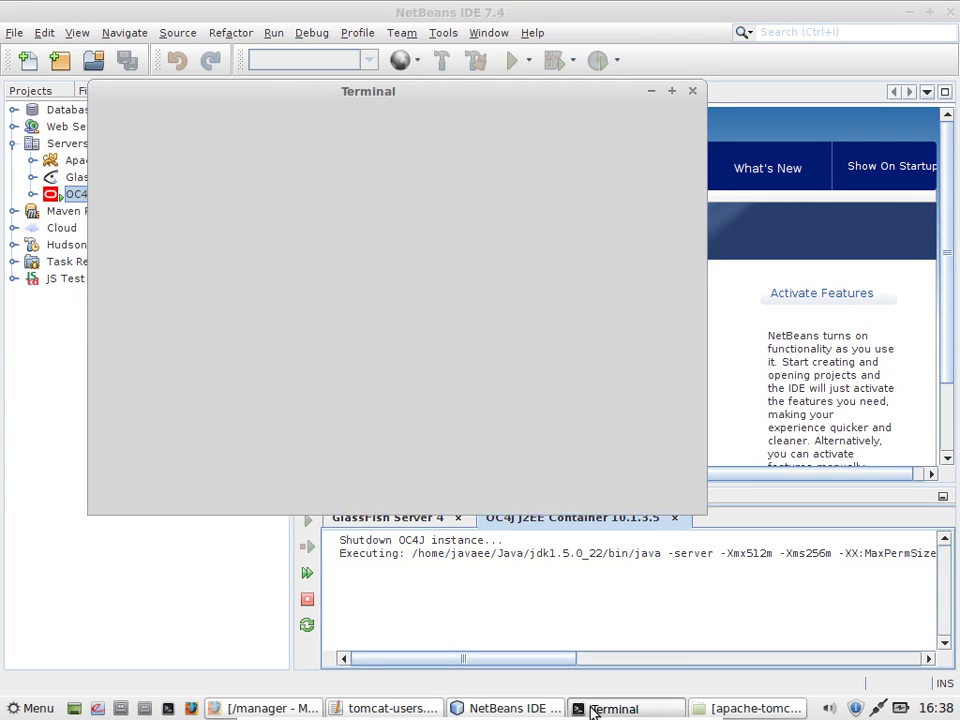
left_click(280, 120)
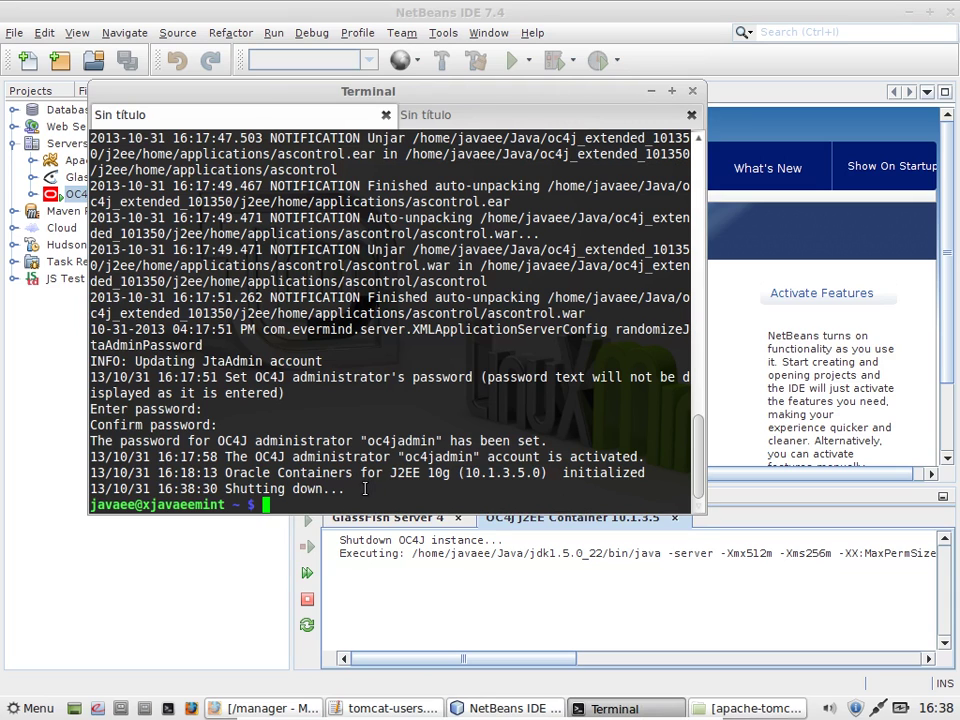
left_click(422, 564)
right_click(150, 193)
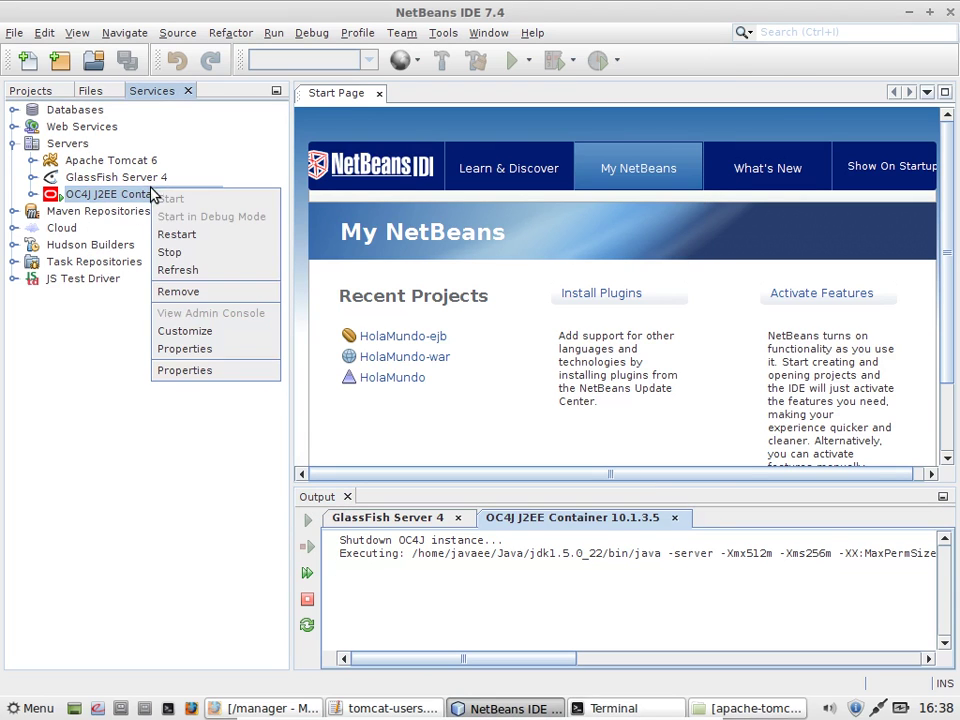
left_click(184, 270)
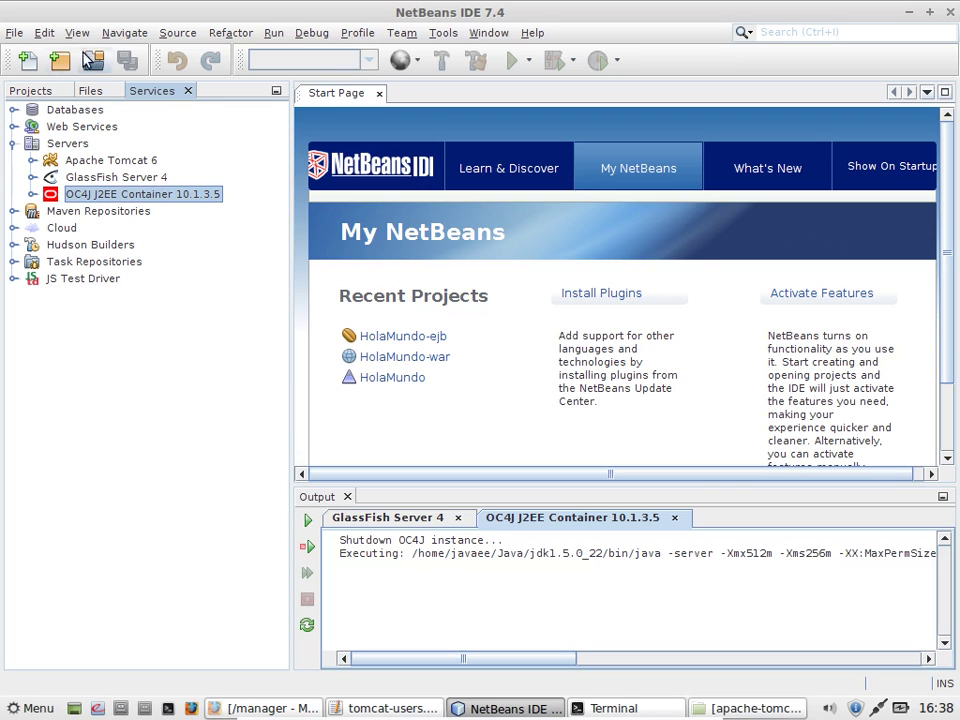
left_click(55, 91)
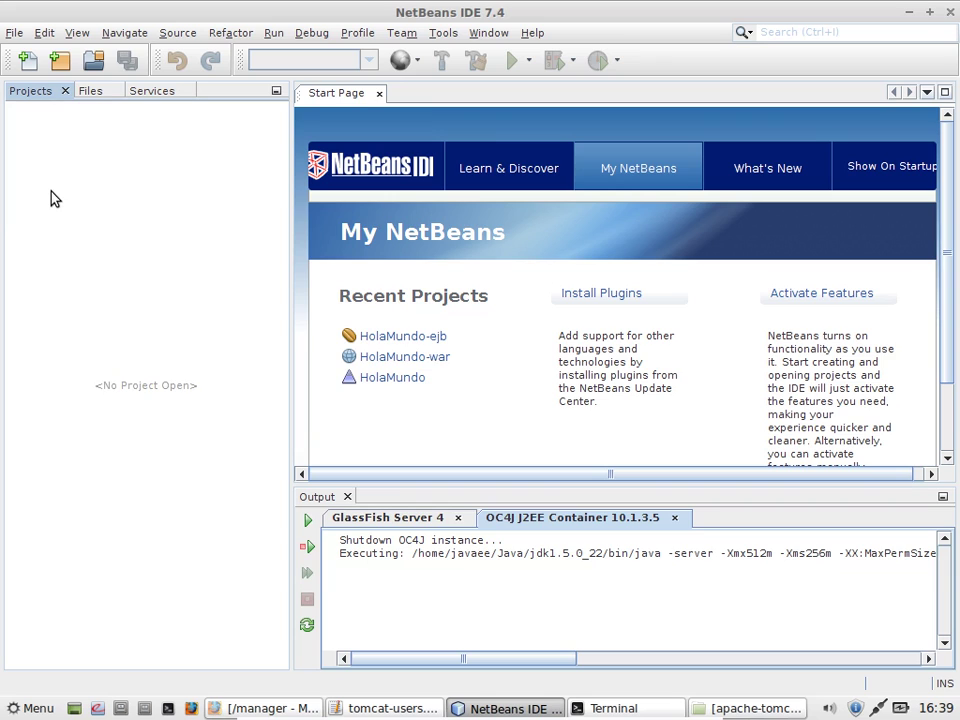
Step: Start a new Java Web > Web Application project from the Projects panel
right_click(52, 197)
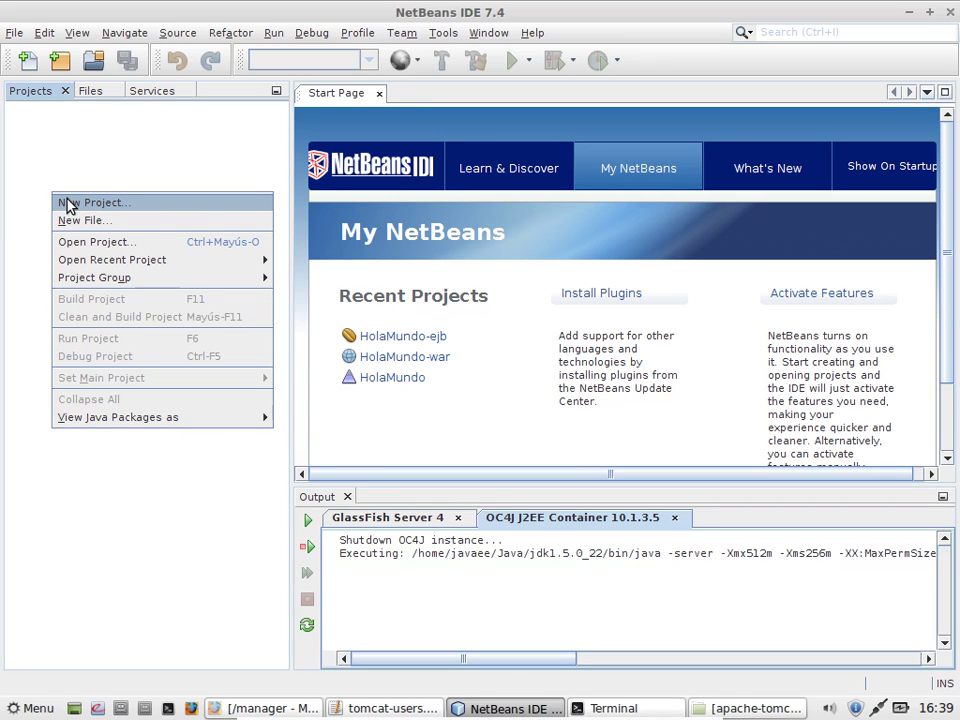
left_click(68, 204)
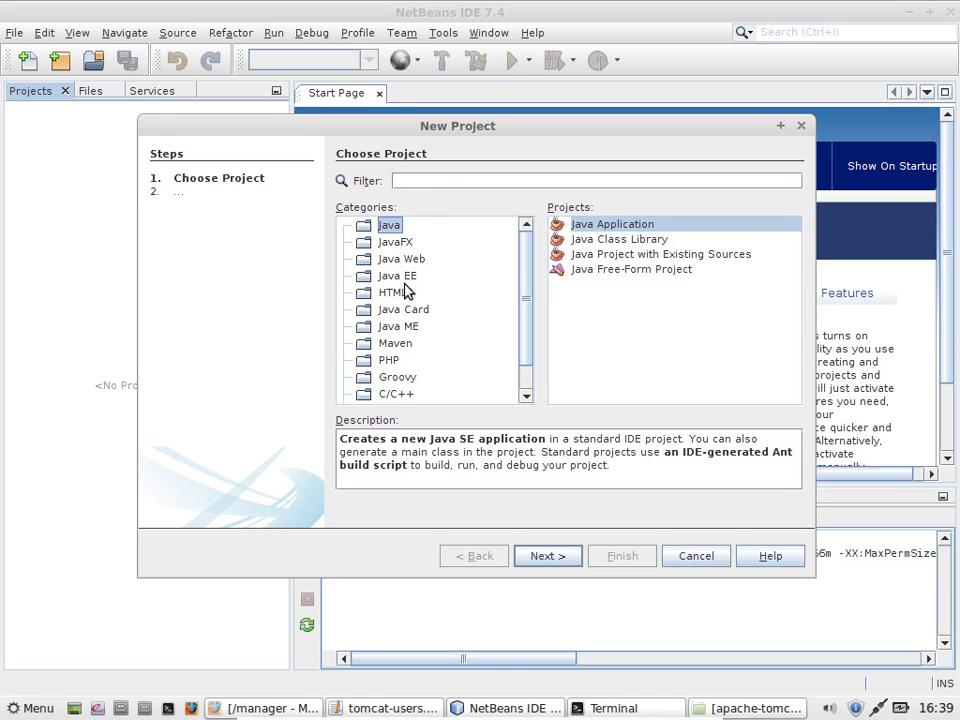
left_click(408, 261)
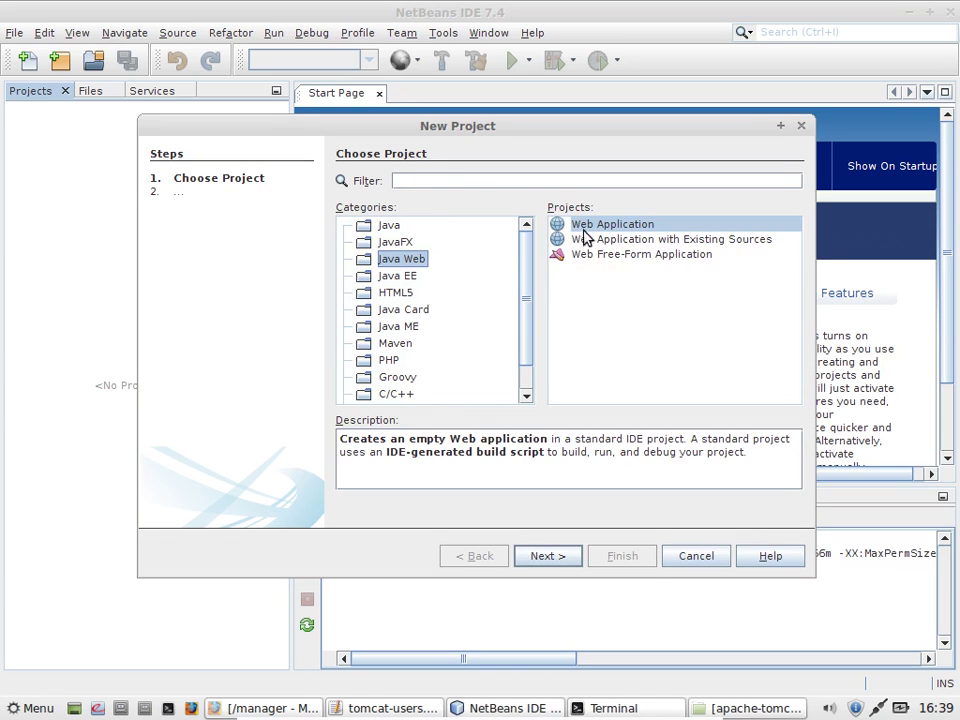
left_click(617, 226)
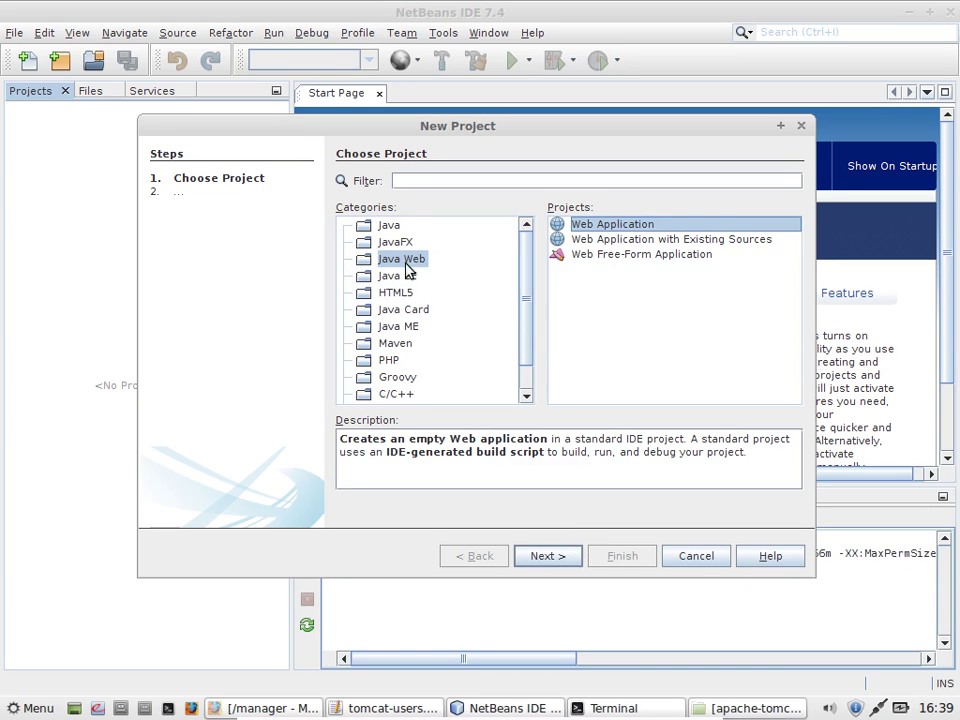
left_click(619, 224)
left_click(542, 561)
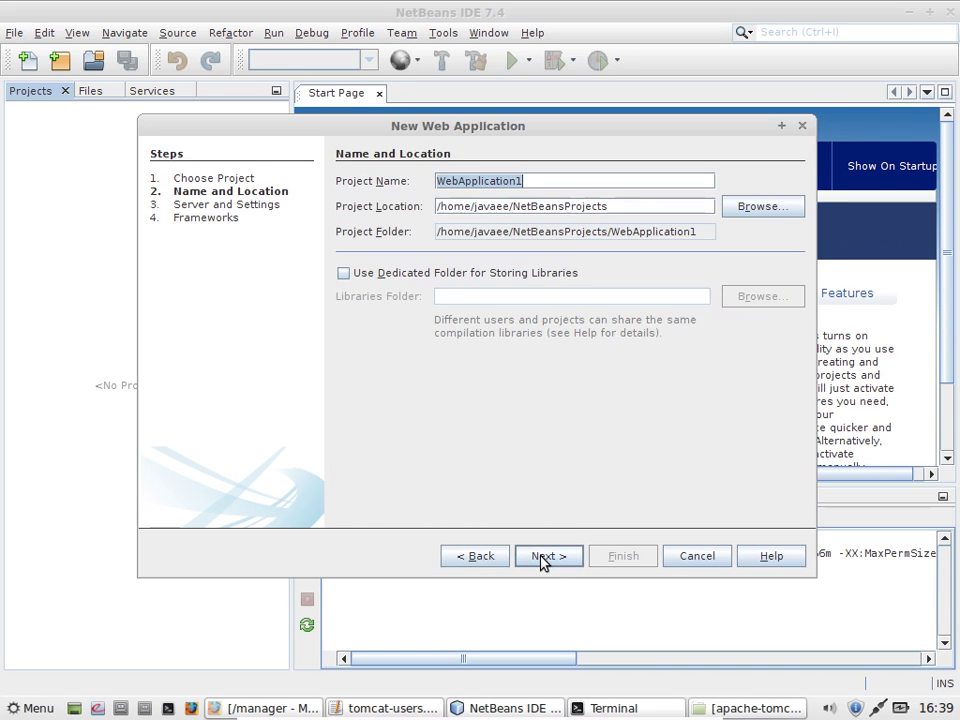
Step: Set the project location to /home/javaee/Work/BCR and name it HolaMundo3Containers
left_click(764, 209)
left_click(392, 394)
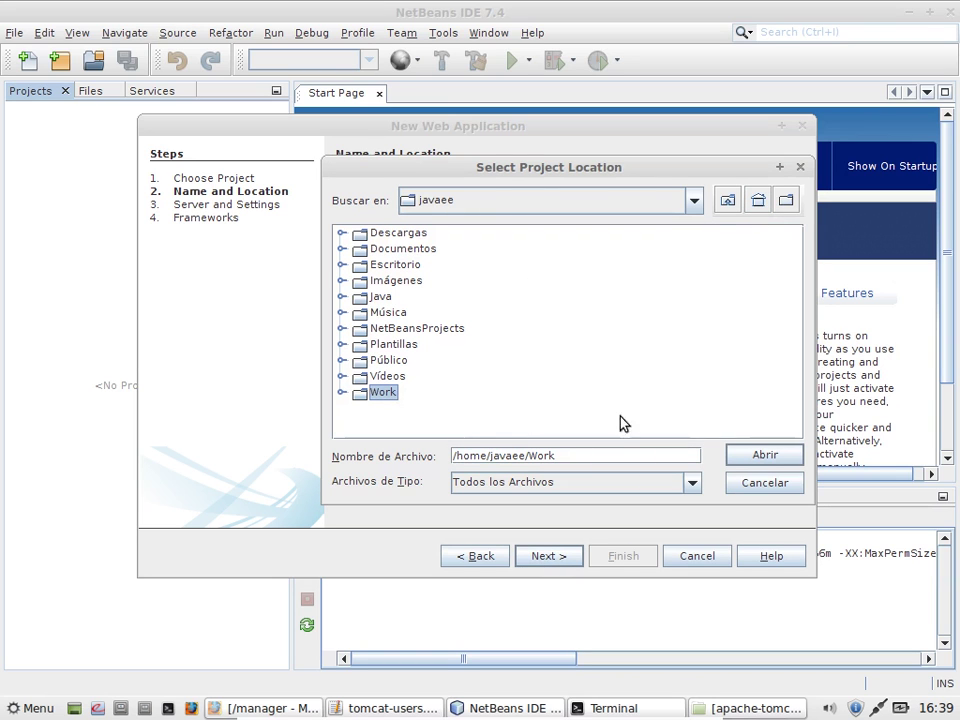
left_click(342, 393)
left_click(388, 408)
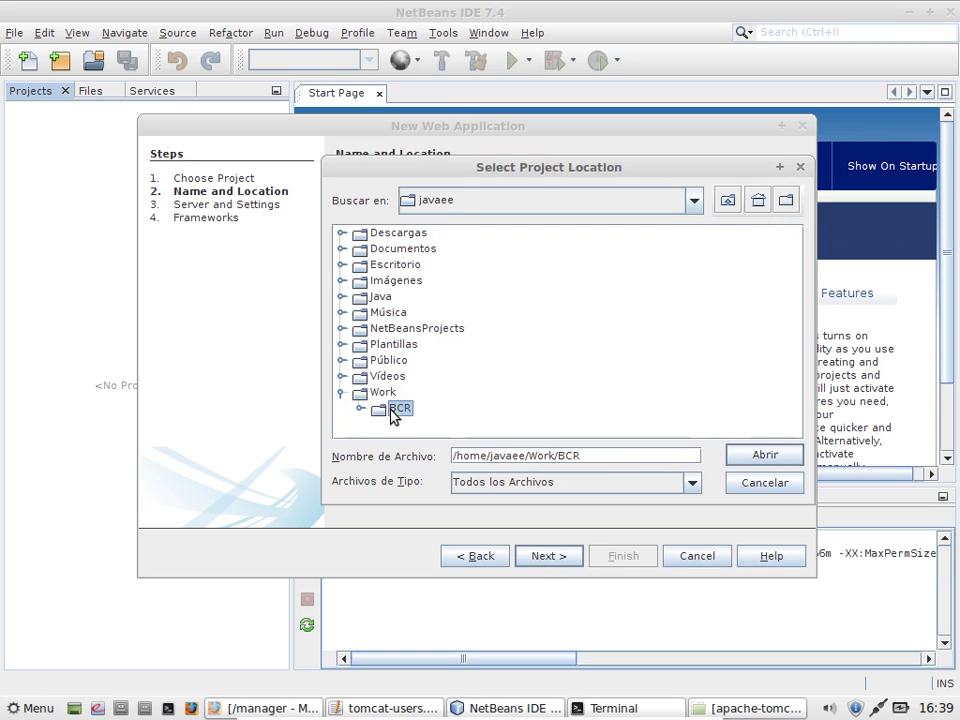
left_click(758, 455)
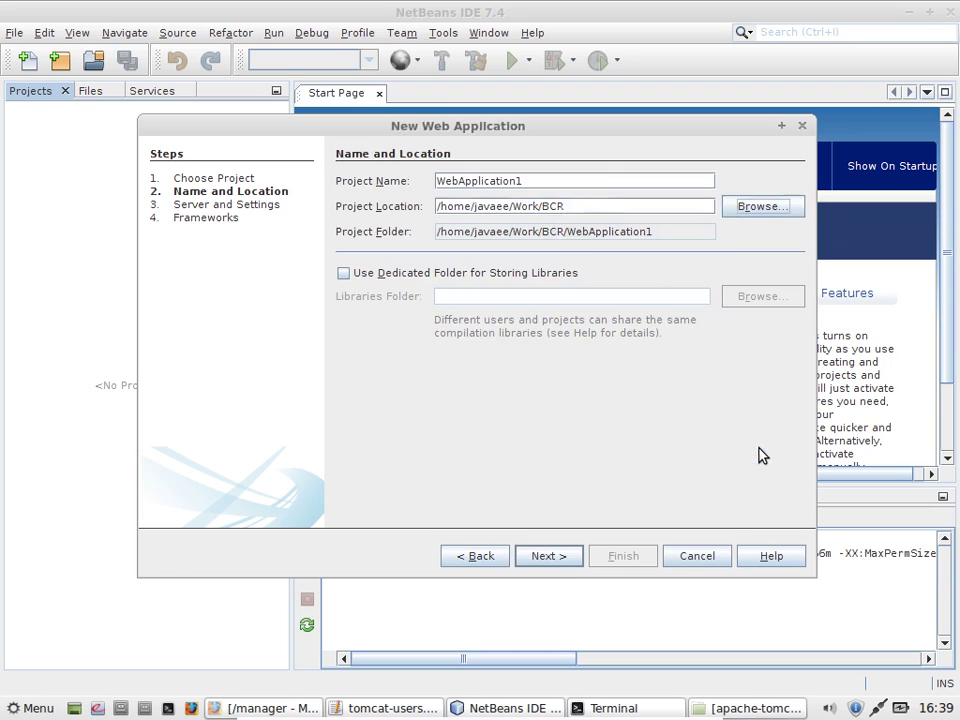
double_click(564, 181)
type("HolaMundo")
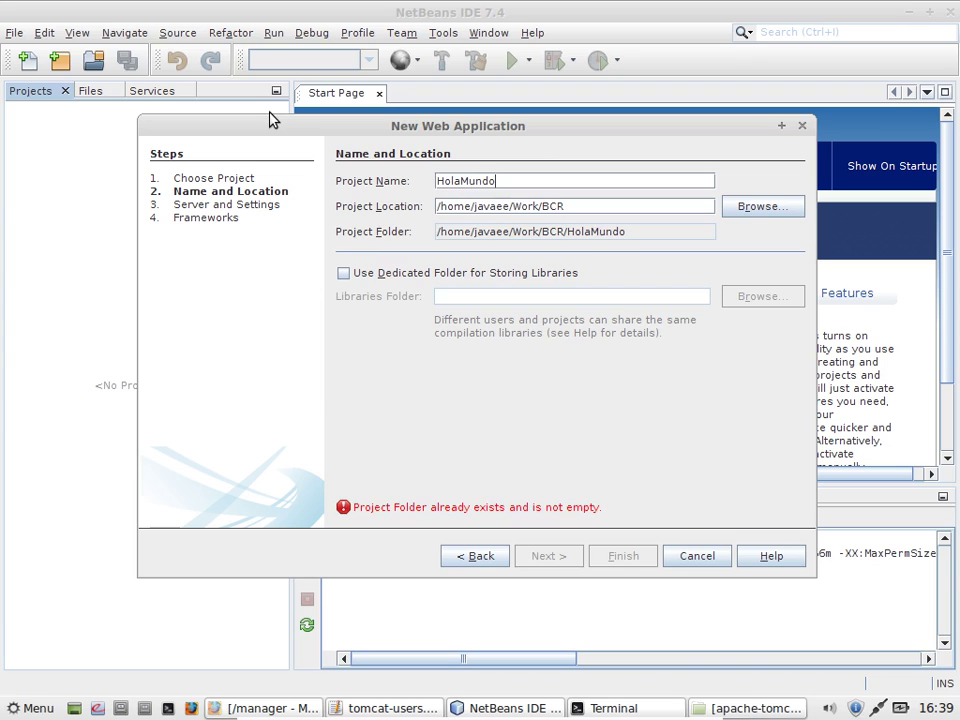
type("3")
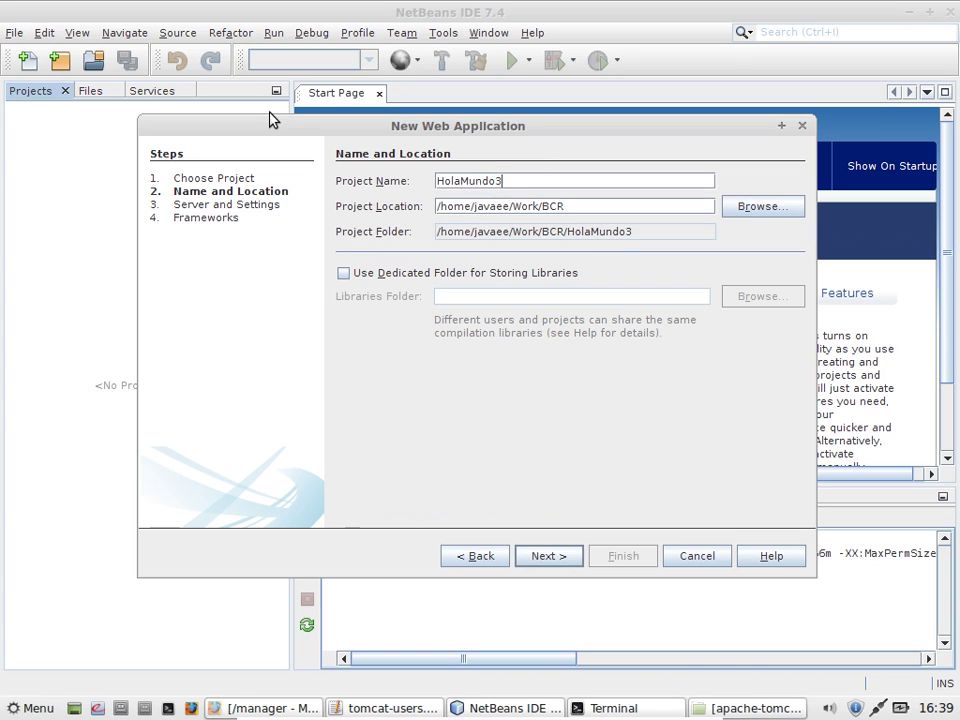
type("Containers")
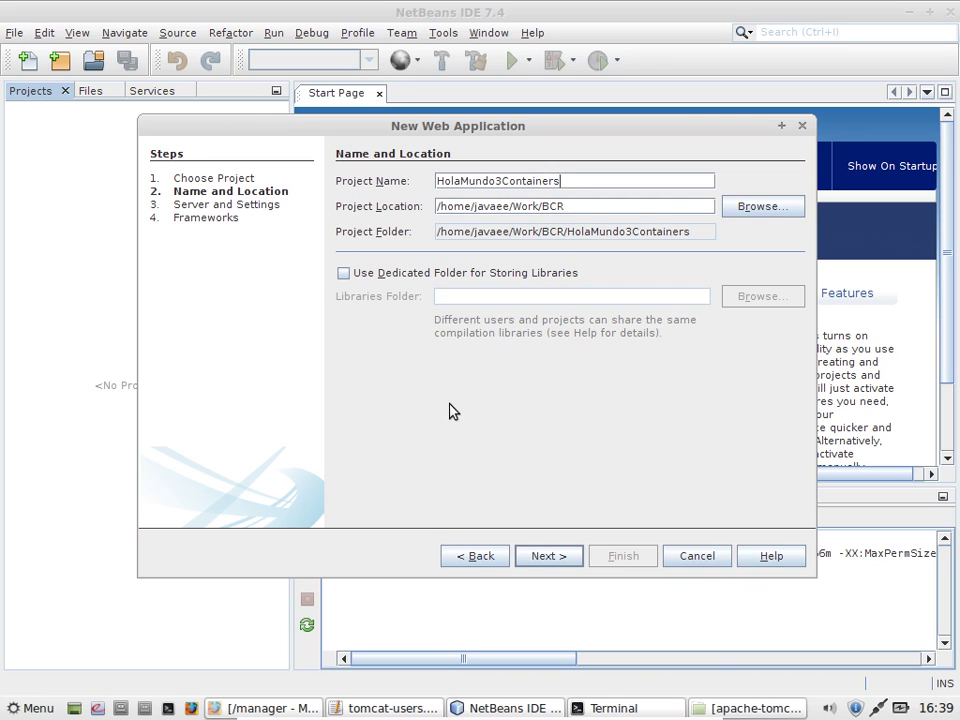
left_click(549, 556)
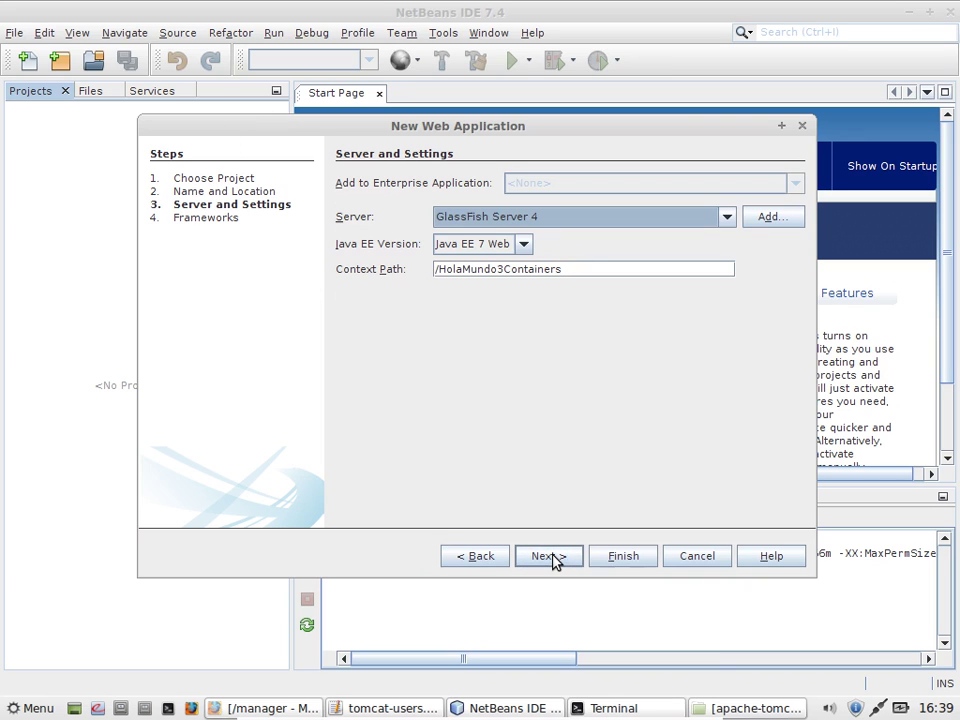
Step: Target Apache Tomcat 6 with context path /app, finish without frameworks, and select the new project
left_click(564, 218)
left_click(557, 238)
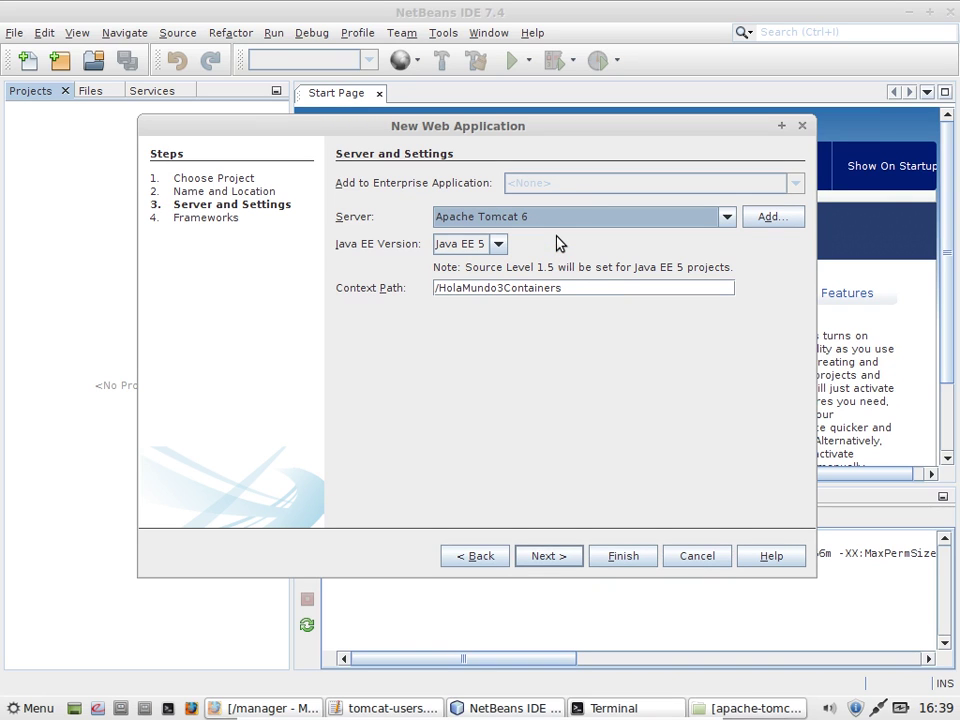
left_click(596, 289)
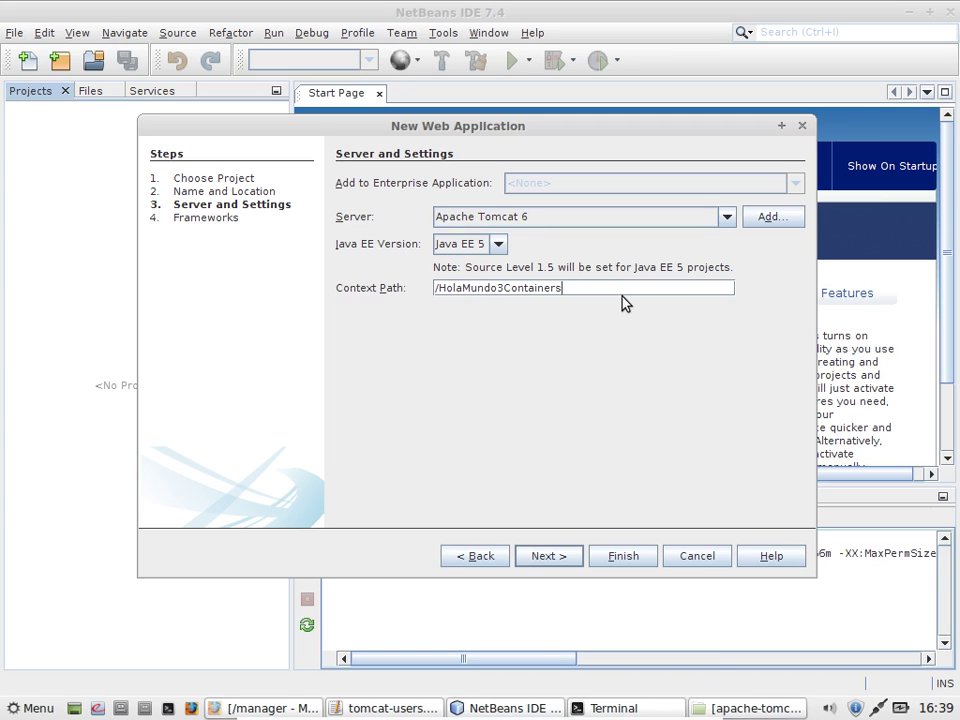
key("BackSpace")
key("BackSpace")
key("BackSpace")
key("BackSpace")
key("BackSpace")
key("BackSpace")
key("BackSpace")
key("BackSpace")
key("BackSpace")
key("BackSpace")
key("BackSpace")
key("BackSpace")
key("BackSpace")
key("BackSpace")
key("BackSpace")
key("BackSpace")
key("BackSpace")
key("BackSpace")
key("BackSpace")
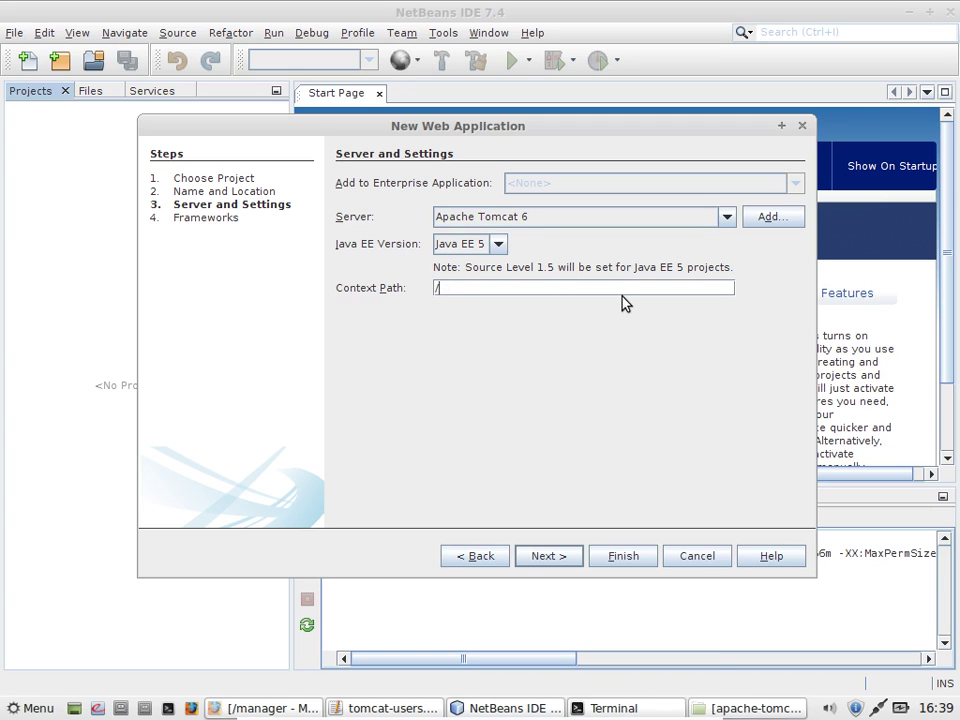
type("app")
left_click(548, 557)
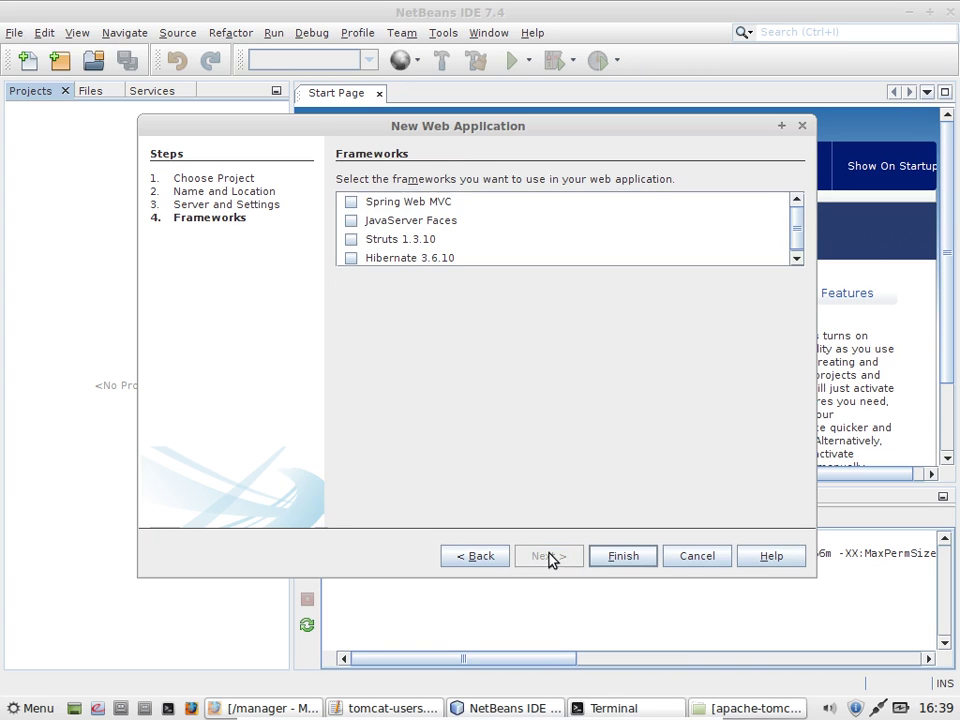
left_click(622, 556)
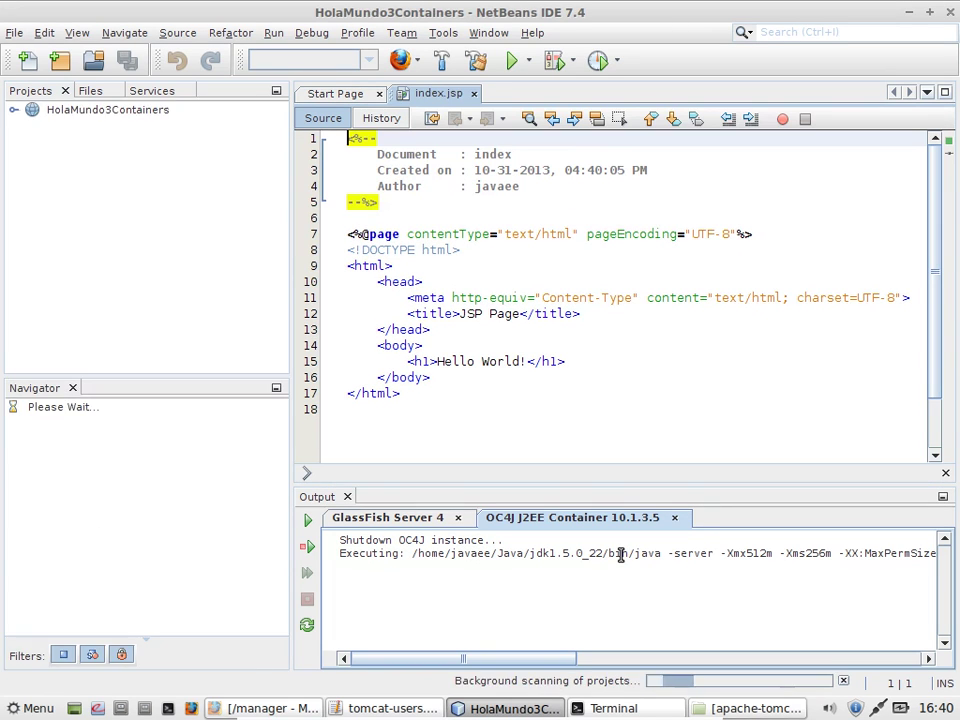
left_click(106, 116)
Step: Run HolaMundo3Containers on Tomcat, view Hello World at localhost:8081/app in Firefox, then return to NetBeans
right_click(107, 116)
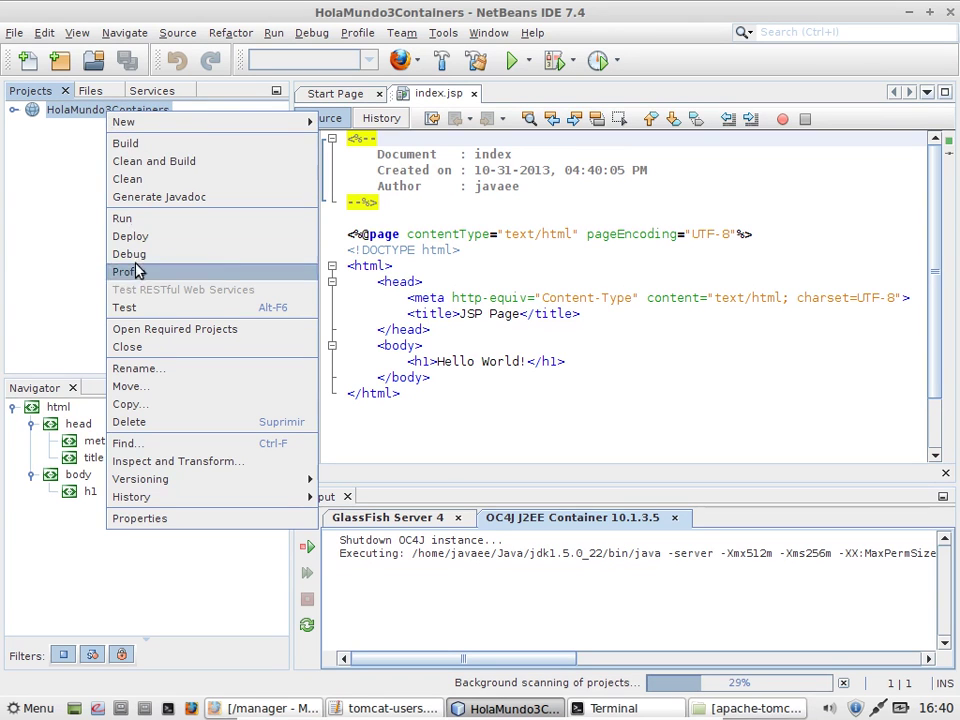
left_click(135, 218)
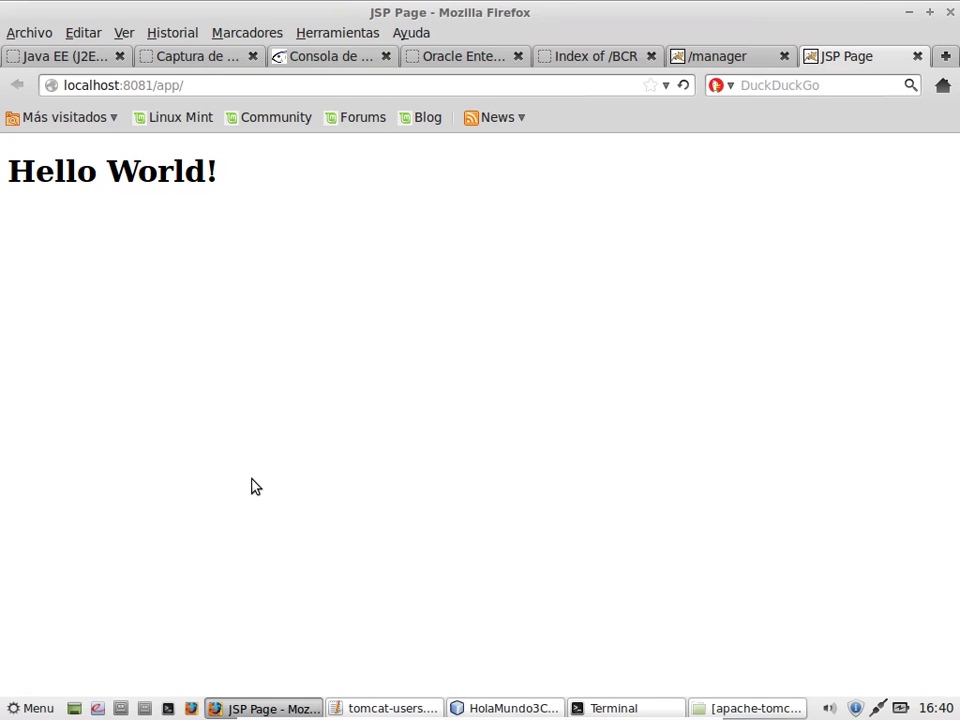
left_click(493, 707)
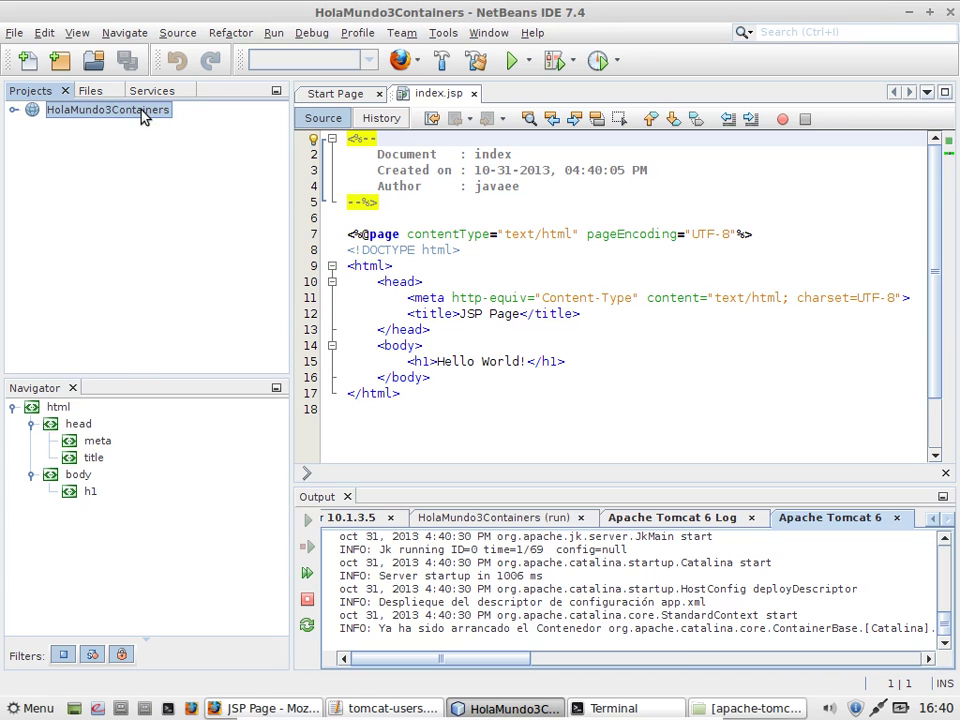
Step: In the project's Run properties, choose OC4J J2EE Container 10.1.3.5 as server and save
right_click(141, 115)
left_click(189, 518)
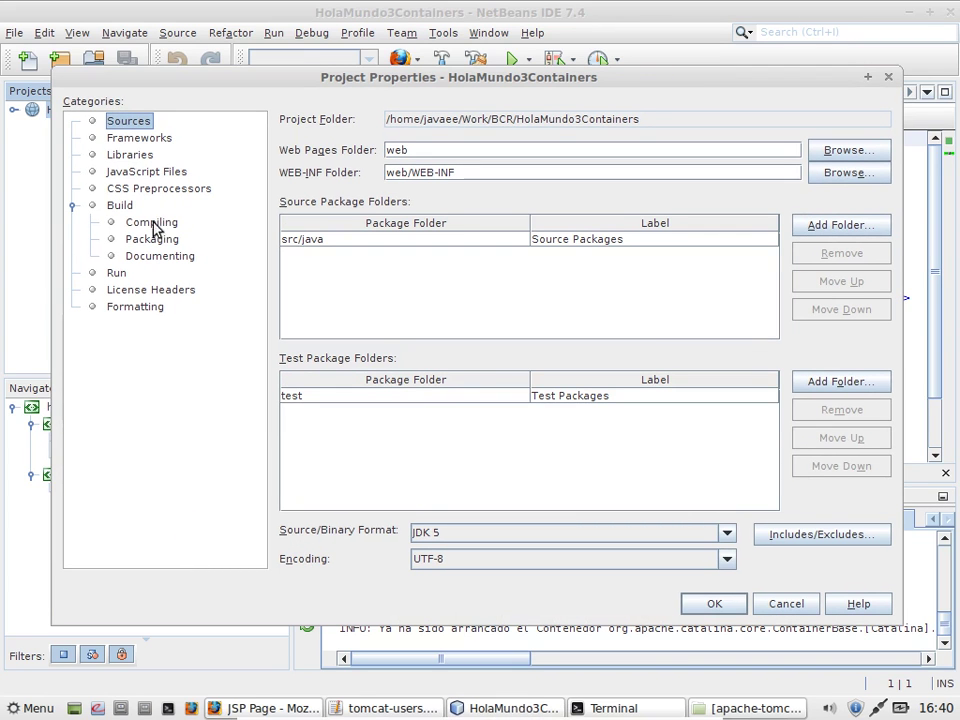
left_click(106, 292)
left_click(120, 274)
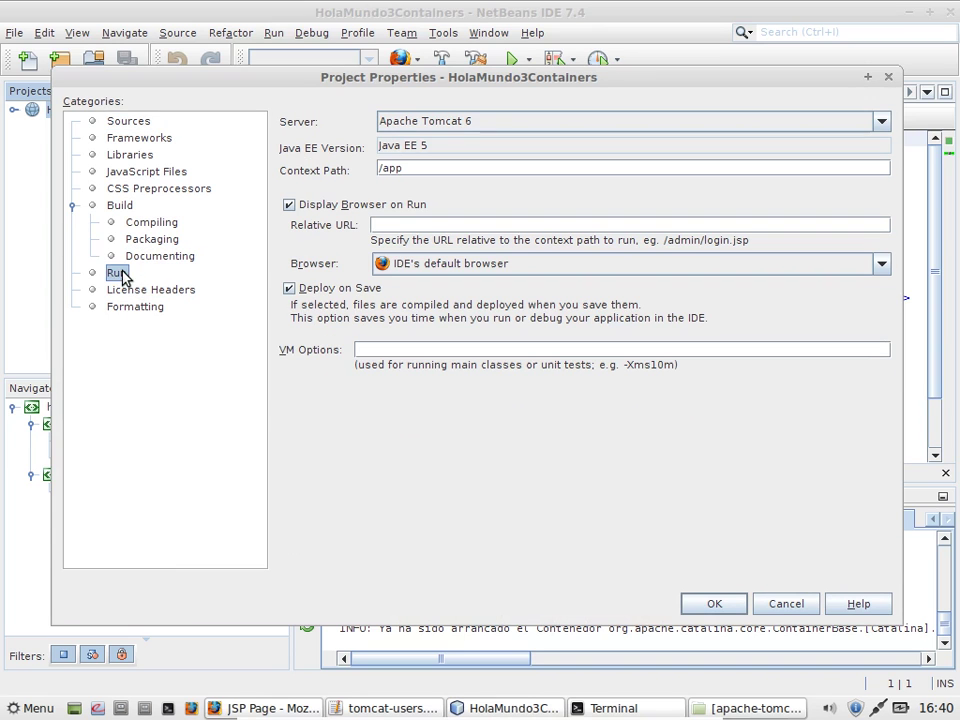
left_click(454, 123)
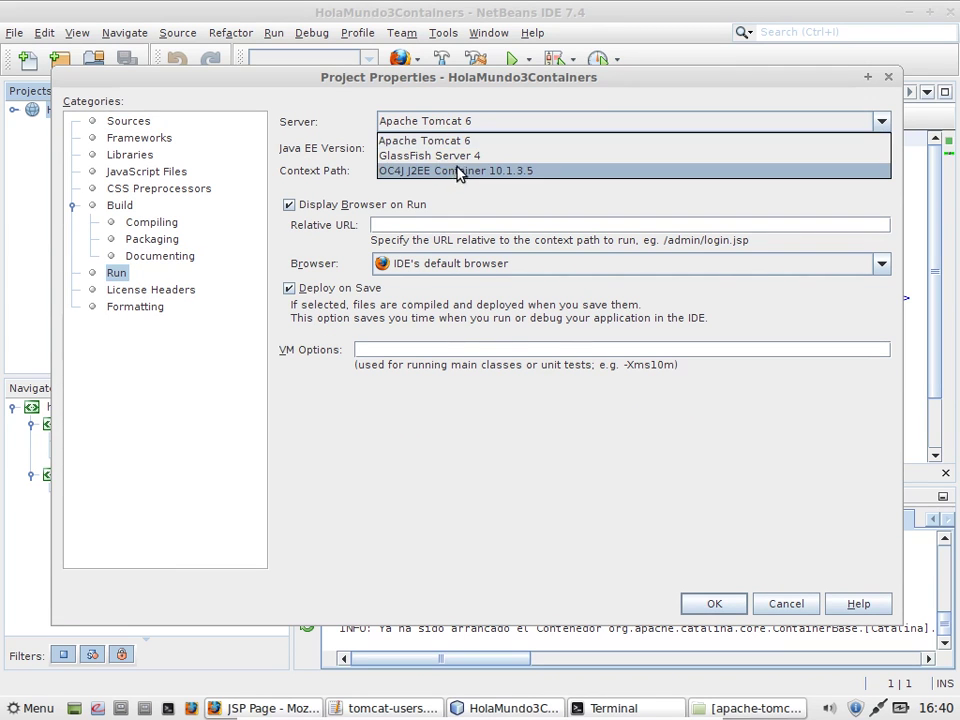
left_click(458, 172)
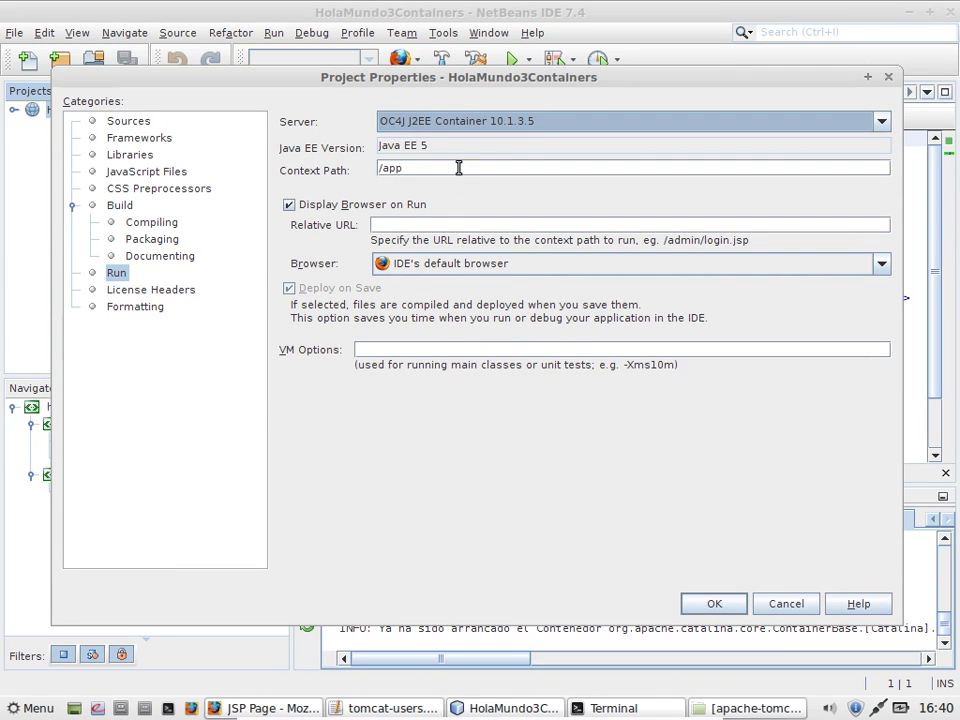
left_click(712, 605)
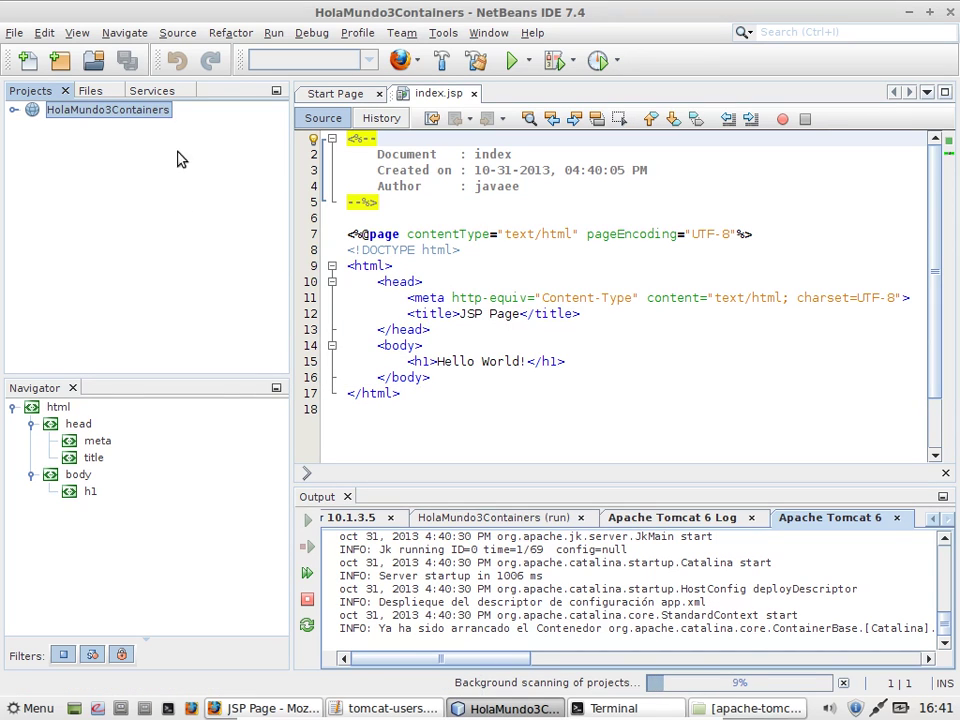
Step: Run HolaMundo3Containers on the OC4J container
right_click(150, 118)
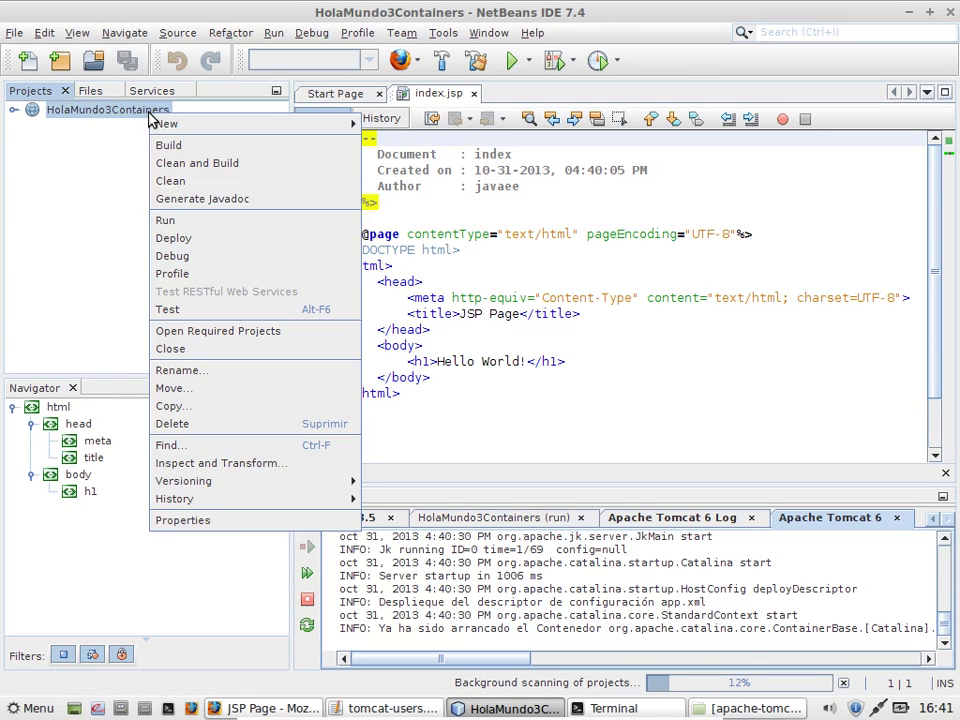
left_click(184, 222)
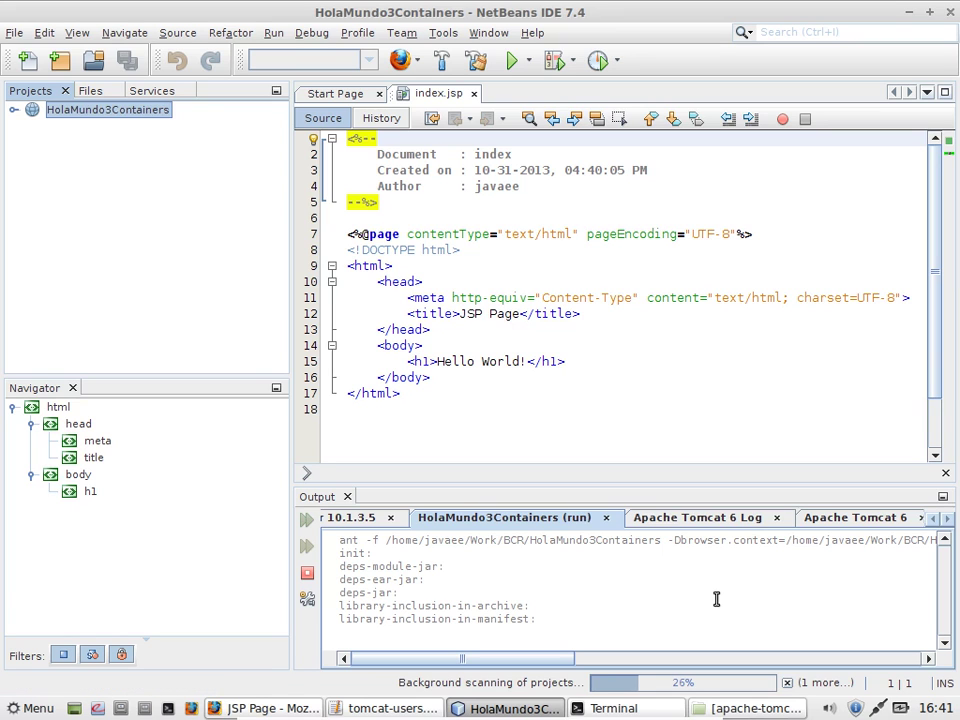
left_click_drag(561, 659, 952, 660)
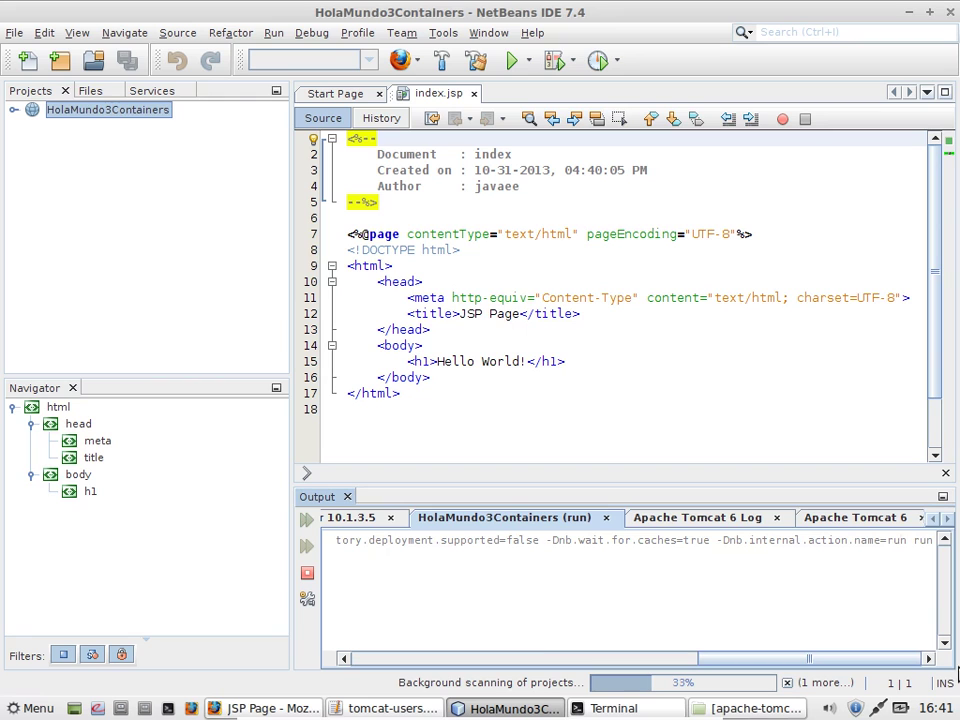
Step: Display the Apache Tomcat 6 log in the Output window
left_click(946, 519)
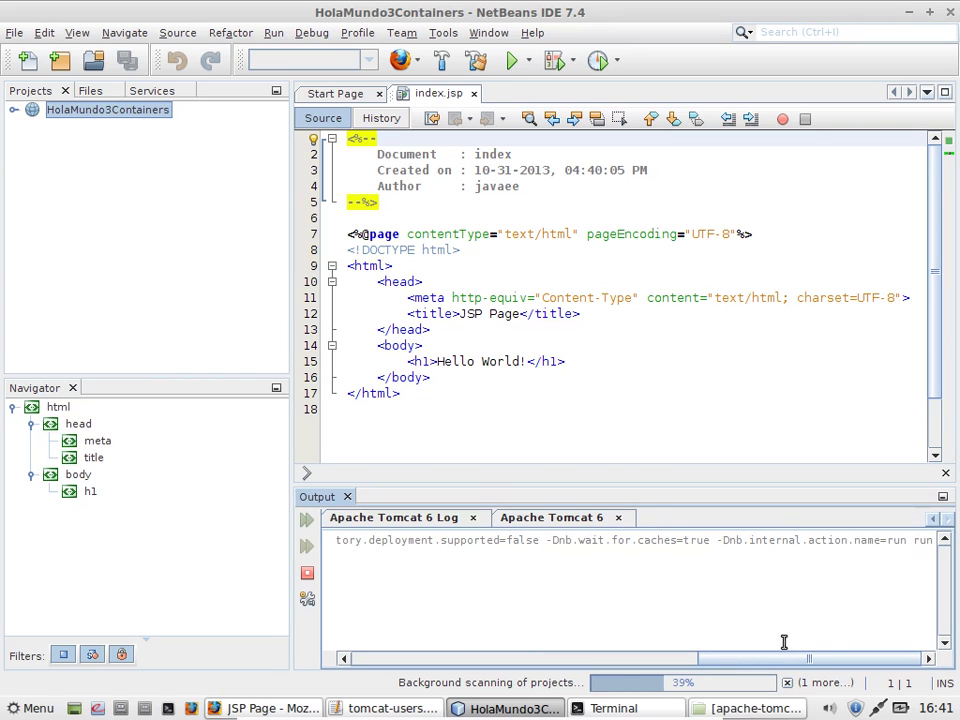
left_click_drag(785, 658, 163, 572)
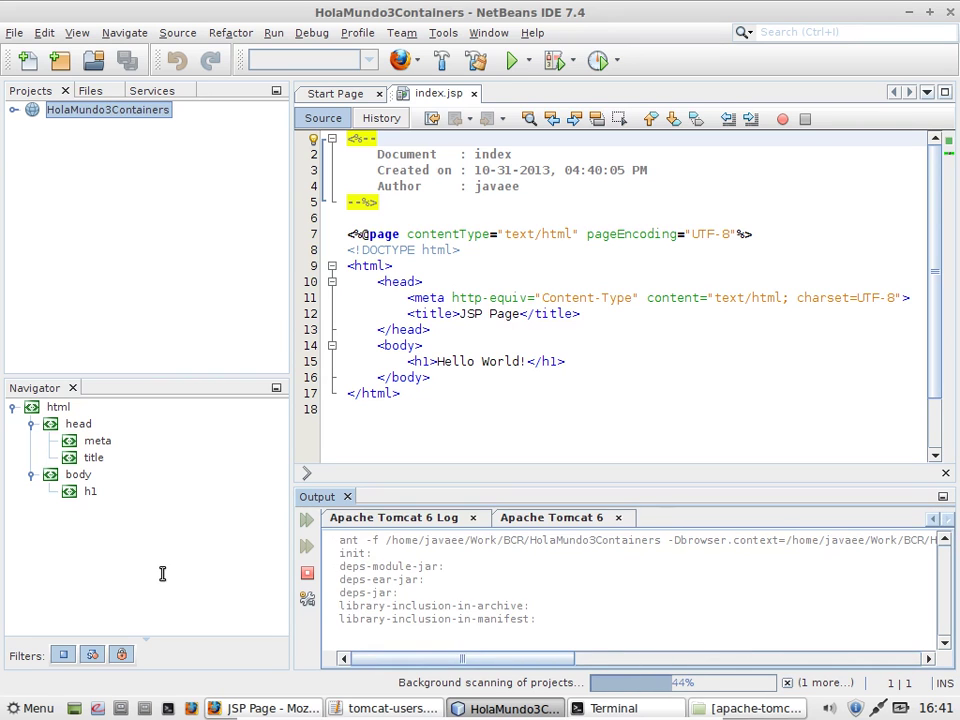
left_click(431, 519)
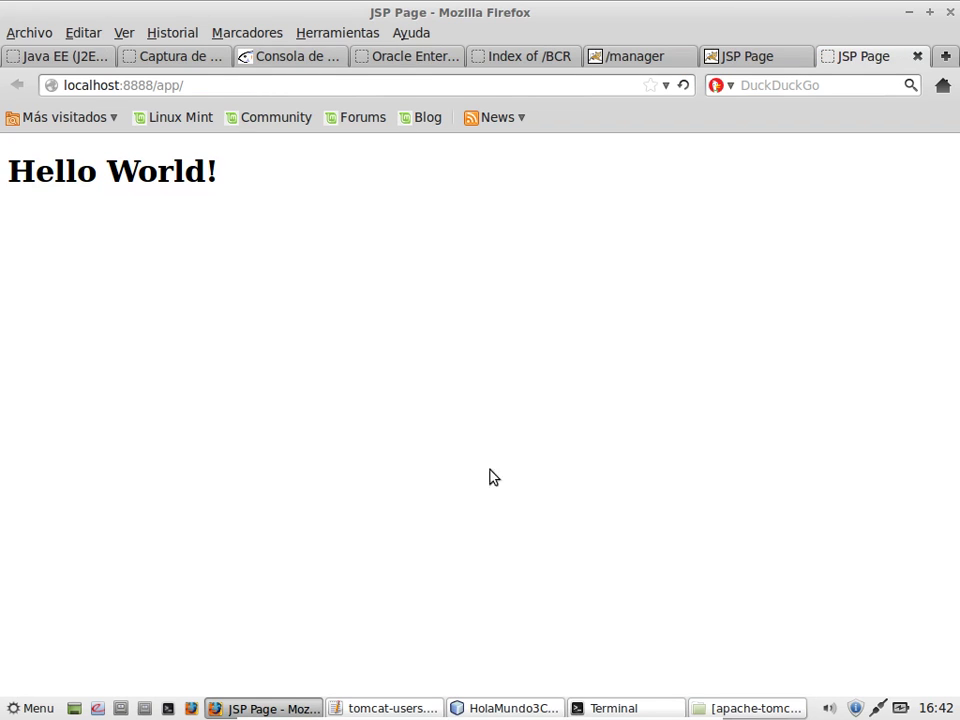
Step: Compare the Hello World pages on ports 8081 and 8888 in Firefox, then return to NetBeans
left_click(766, 58)
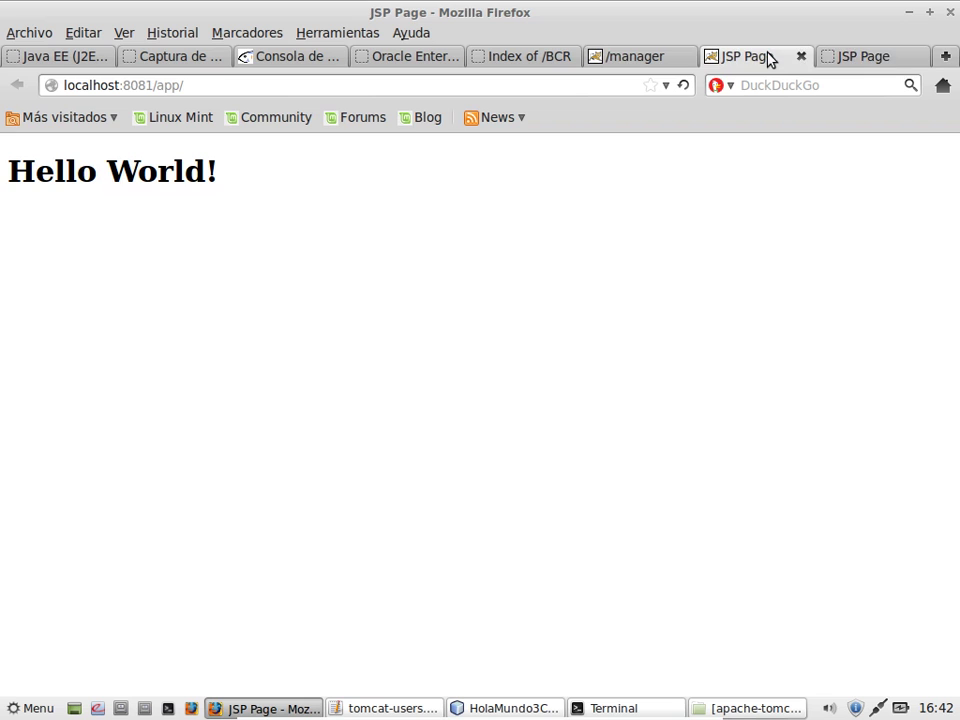
left_click(840, 52)
left_click(532, 704)
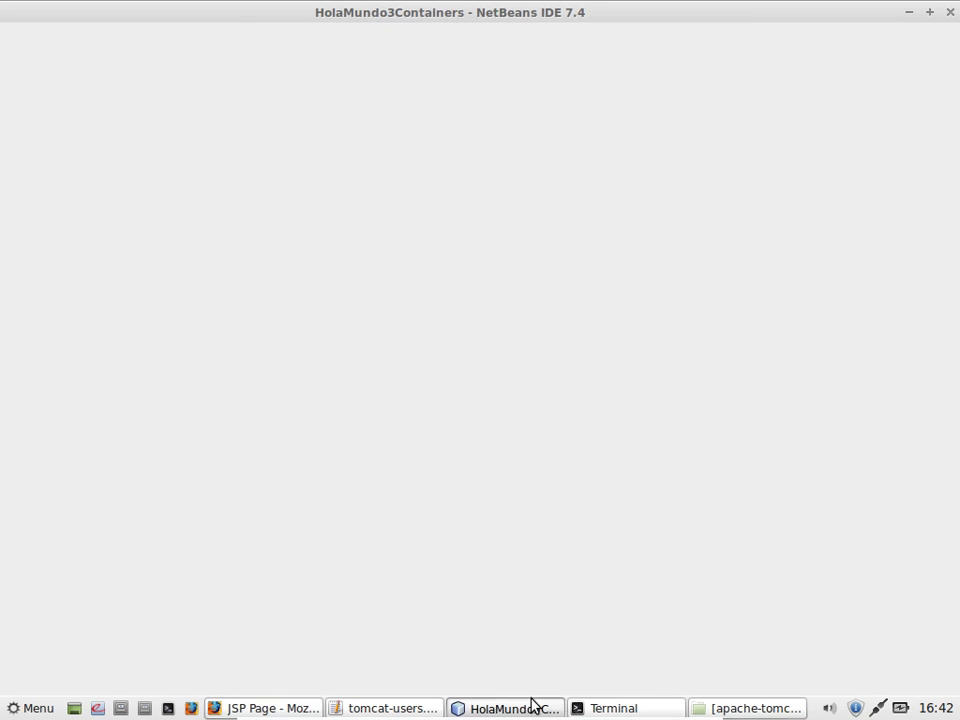
Step: In the project's Run properties, pick GlassFish Server 4 as server, keeping context path /app, and save
right_click(142, 118)
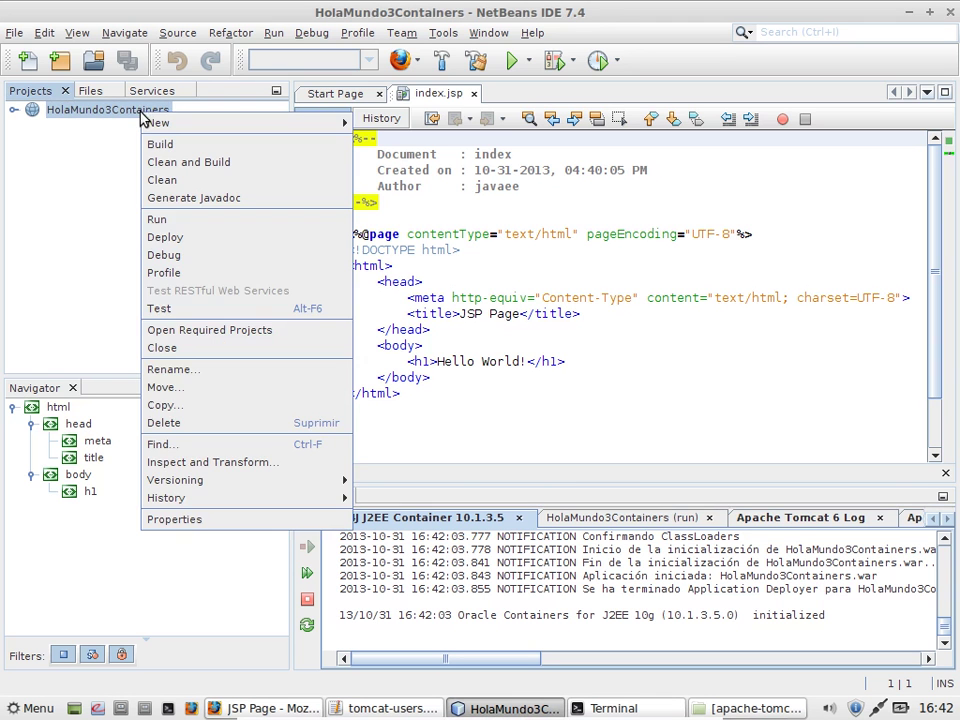
left_click(192, 518)
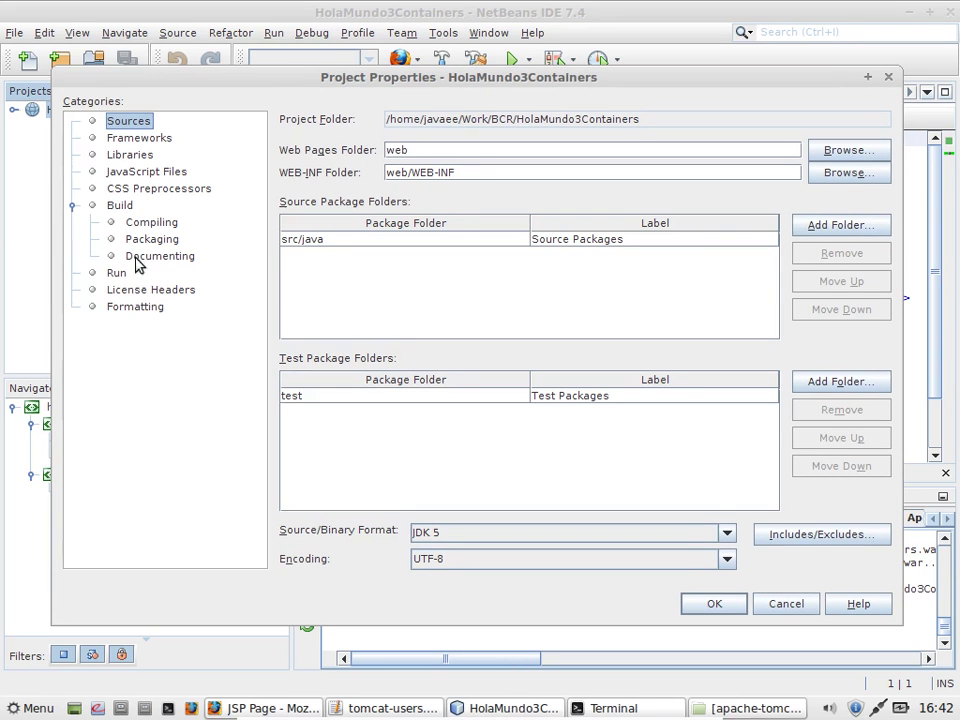
left_click(118, 272)
left_click(474, 120)
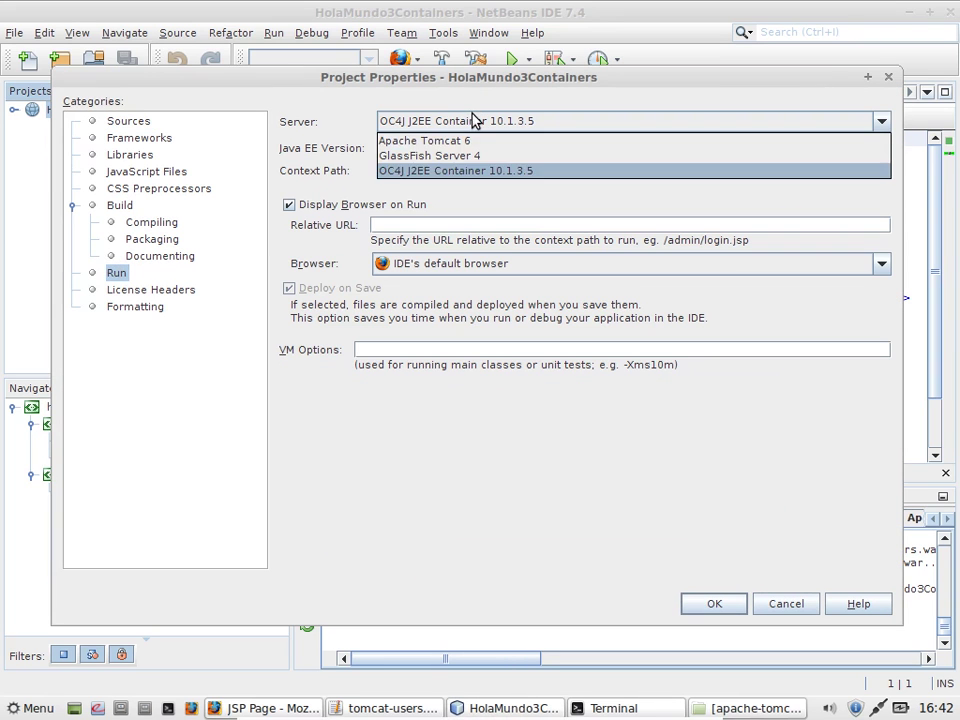
left_click(476, 157)
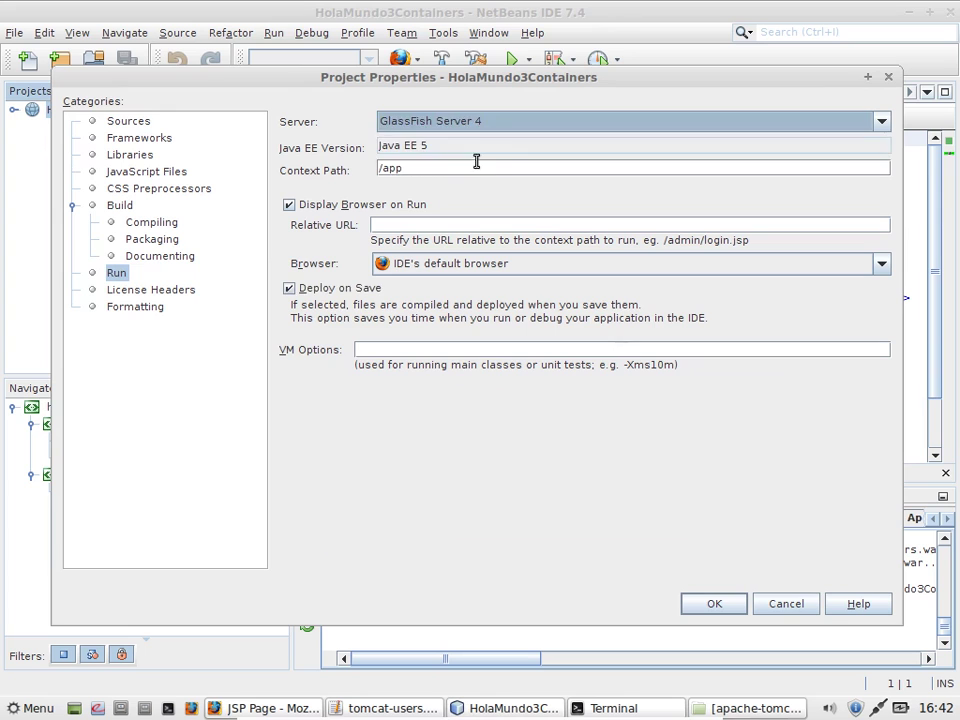
left_click(724, 606)
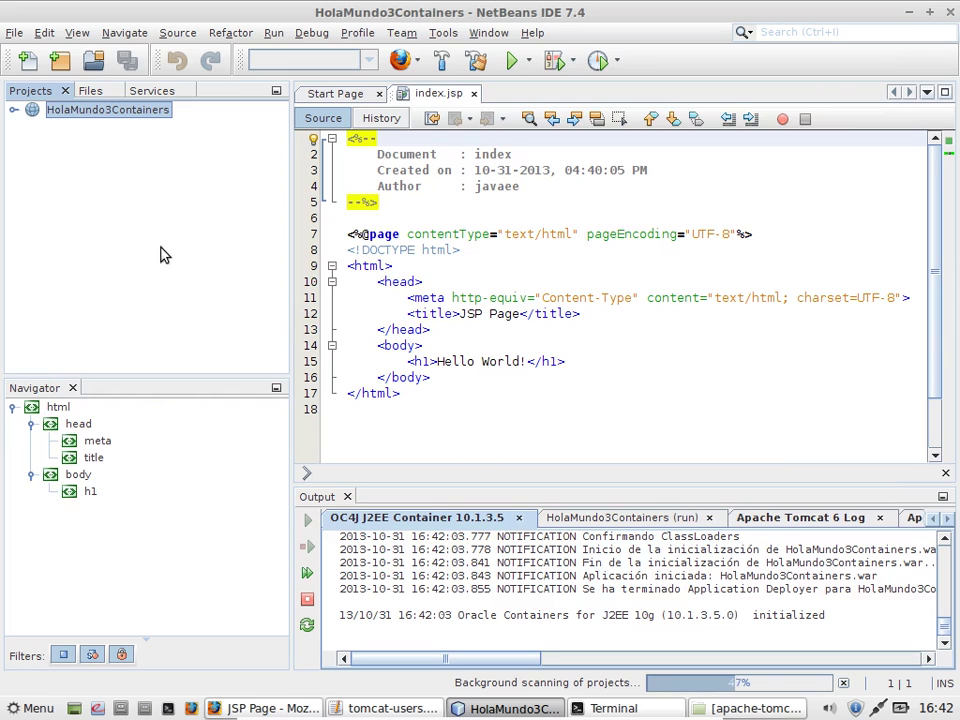
Step: Open glassfish-web.xml and orion-web.xml from Web Pages > WEB-INF to check their context roots
left_click(15, 110)
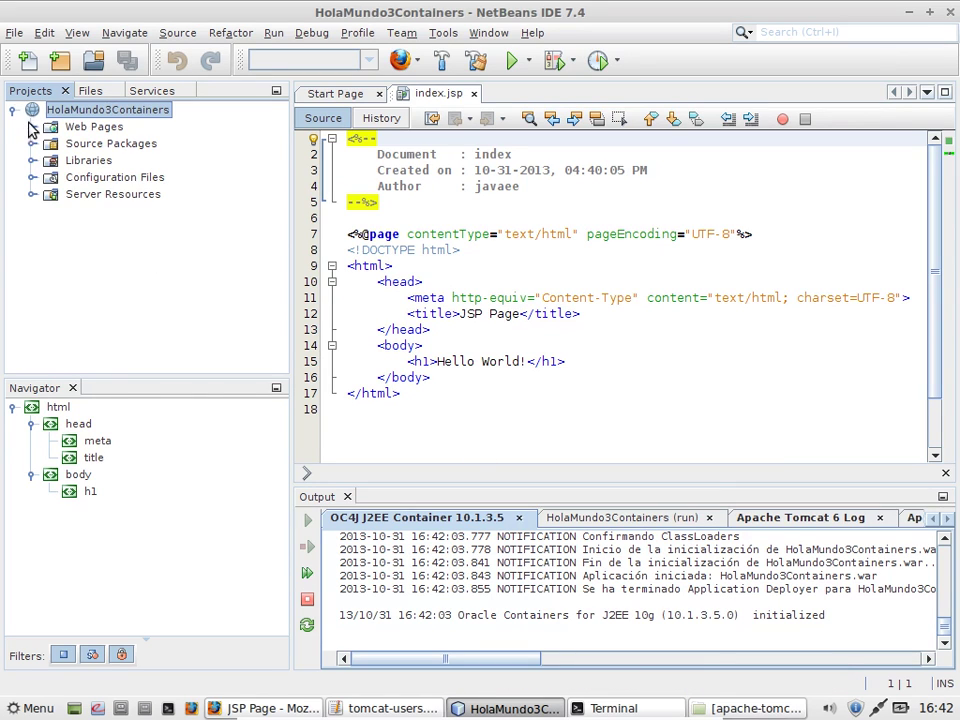
left_click(32, 127)
left_click(51, 160)
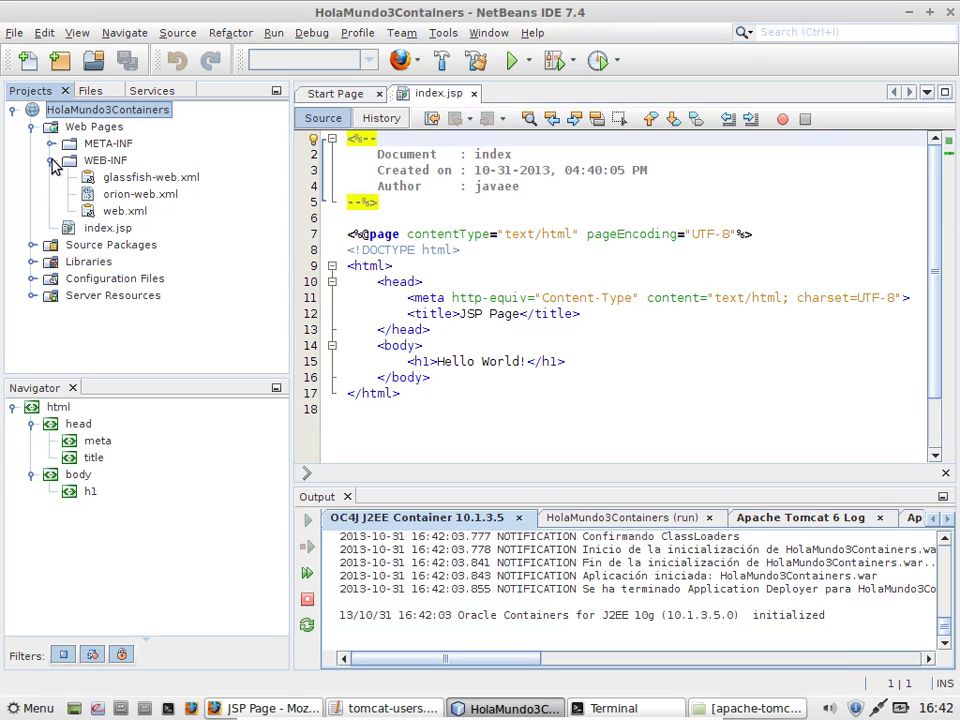
left_click(148, 178)
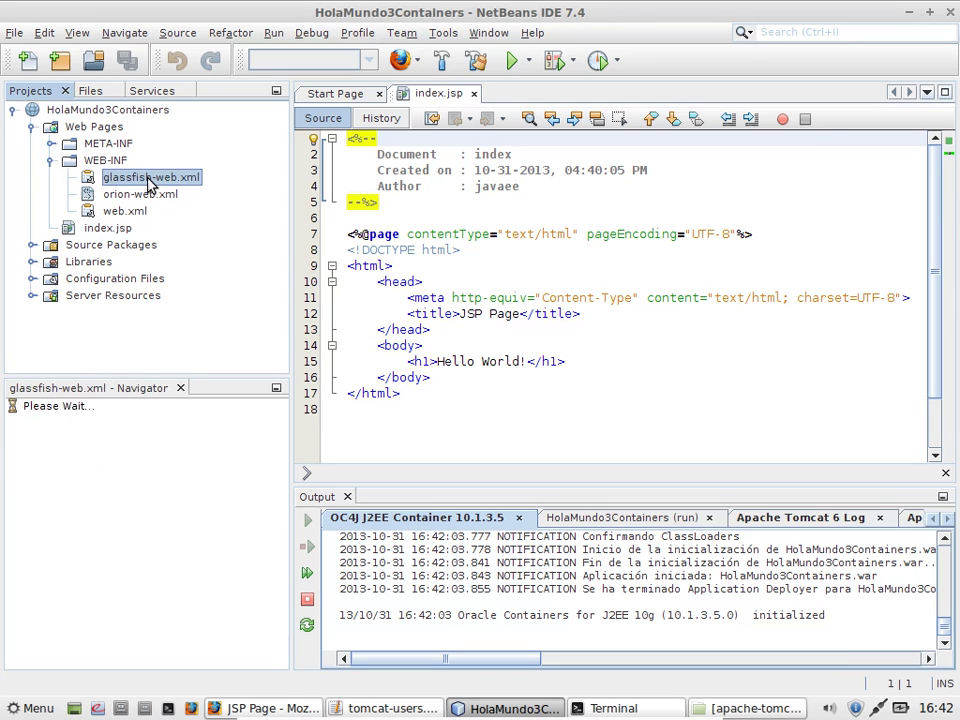
double_click(148, 180)
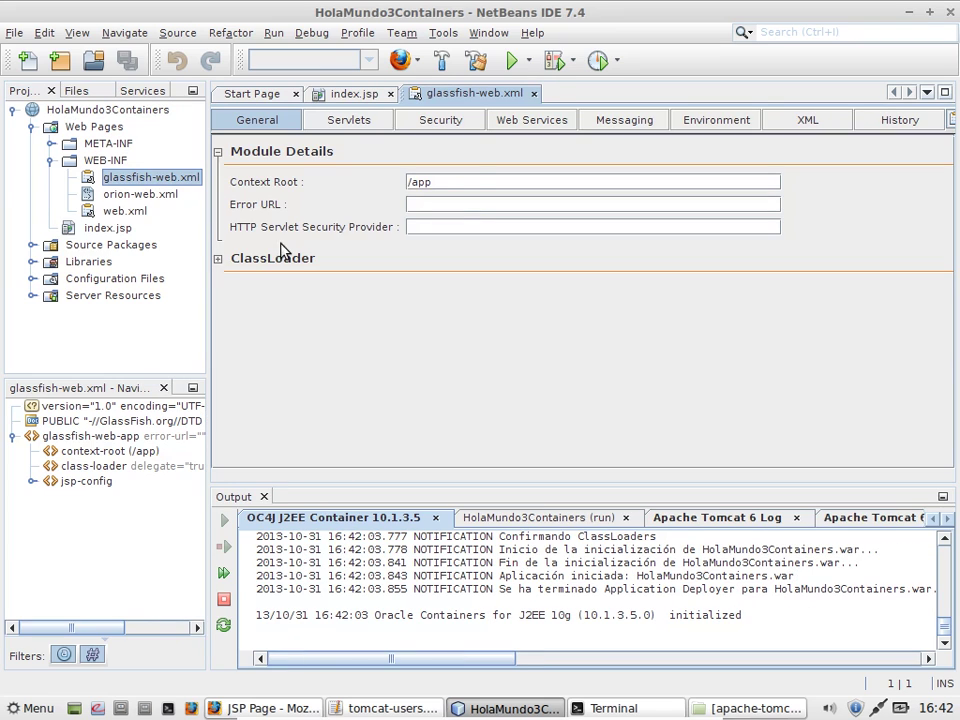
double_click(126, 196)
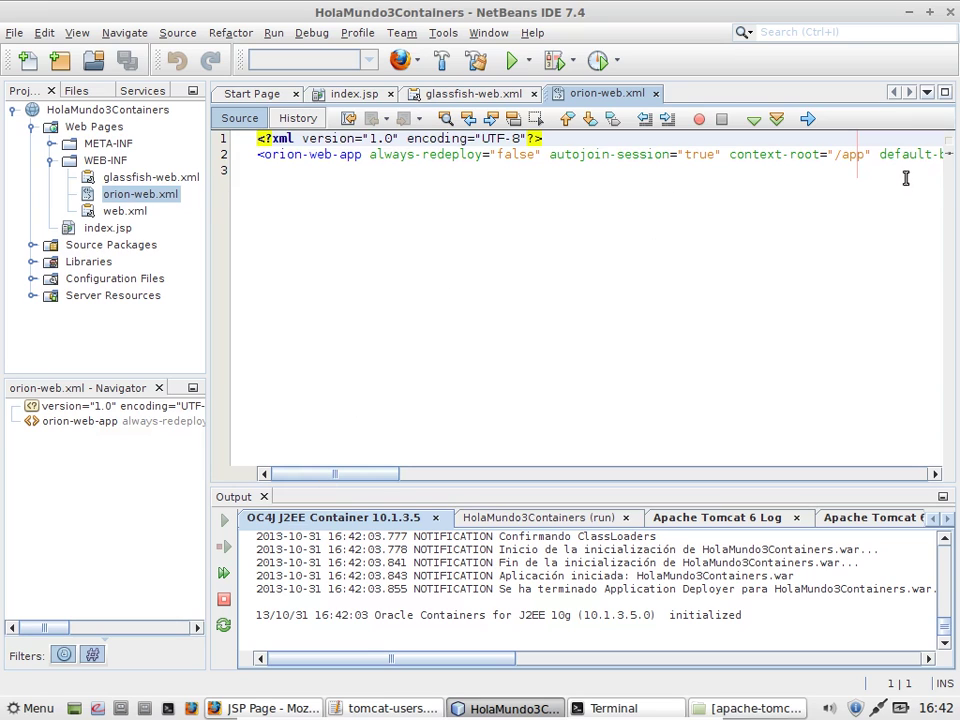
Step: Open context.xml from META-INF to check its "/app" path
left_click(98, 145)
left_click(51, 144)
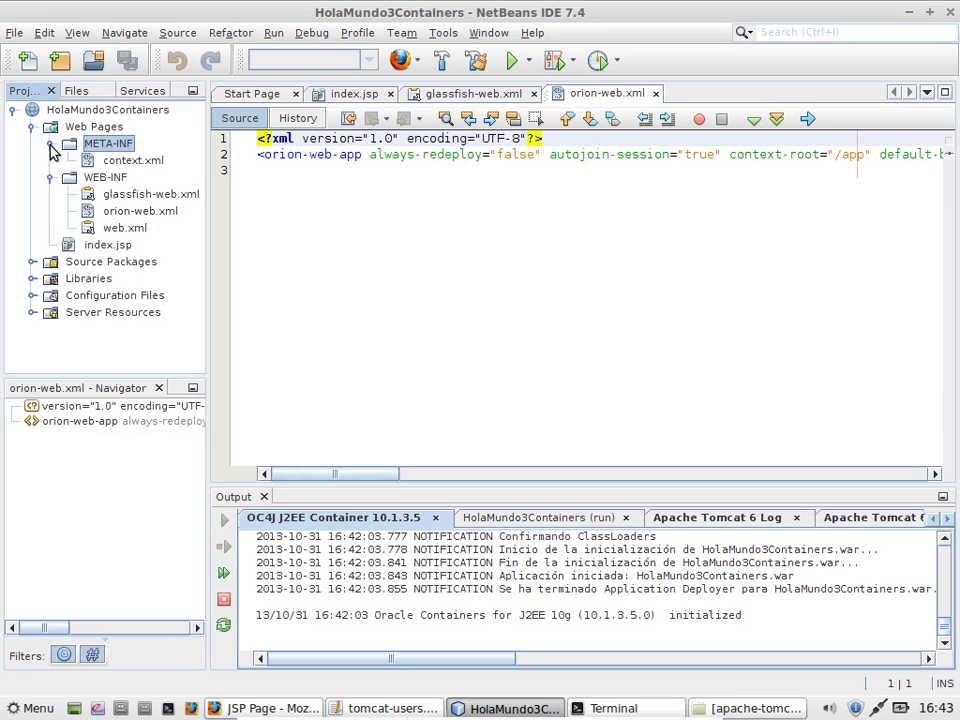
double_click(117, 162)
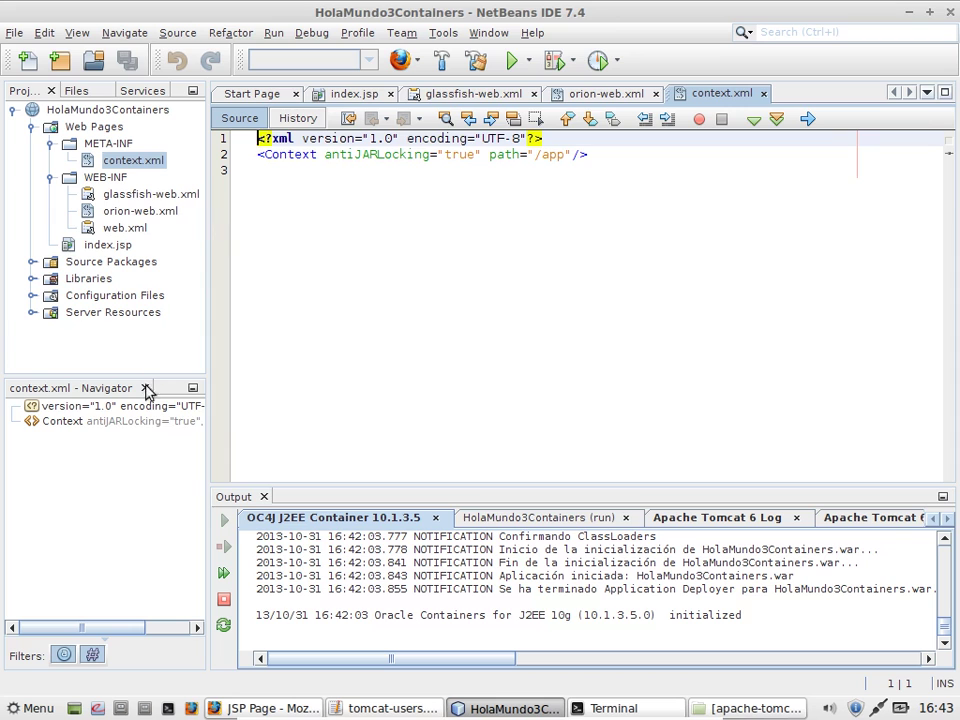
Step: Run HolaMundo3Containers so GlassFish Server 4 starts up
left_click(130, 109)
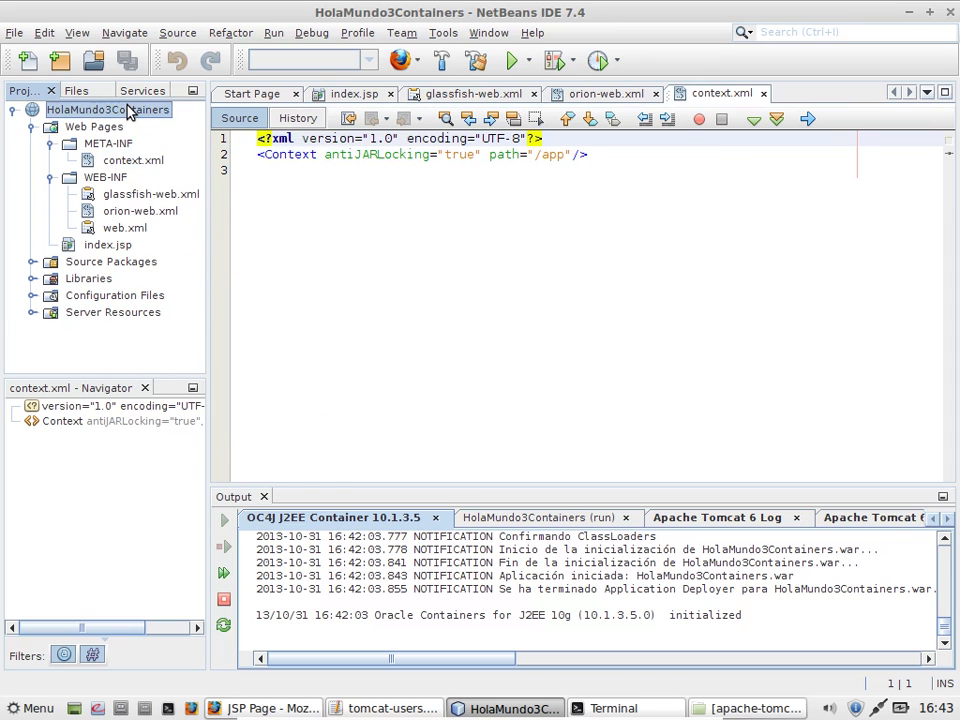
right_click(130, 109)
left_click(195, 231)
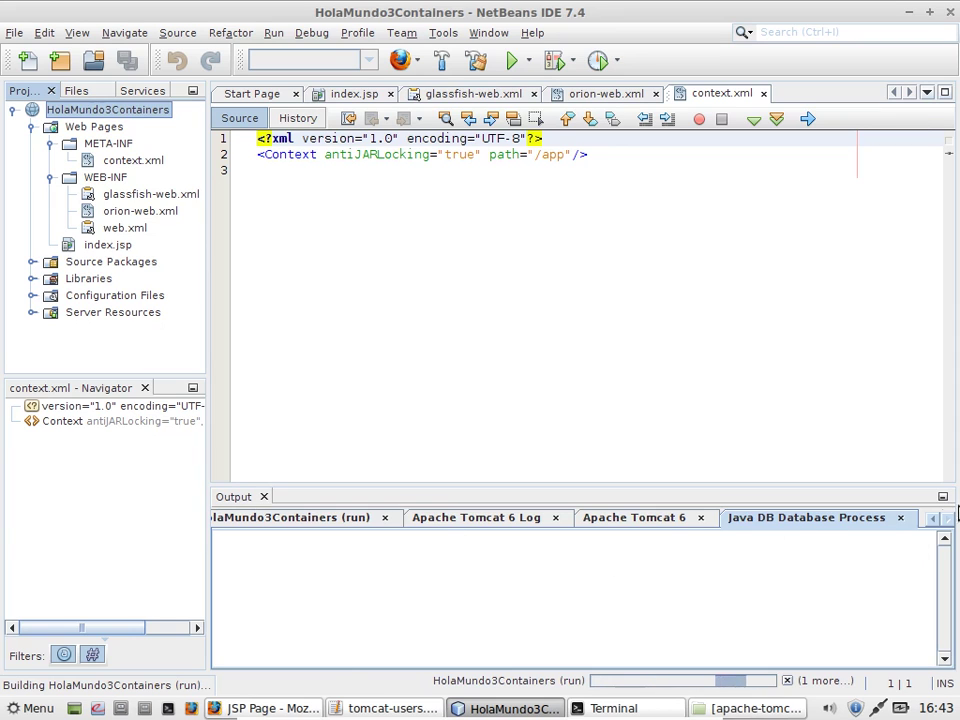
Step: Display the GlassFish Server 4 log showing ports 8080, 8181 and 4848
left_click(936, 518)
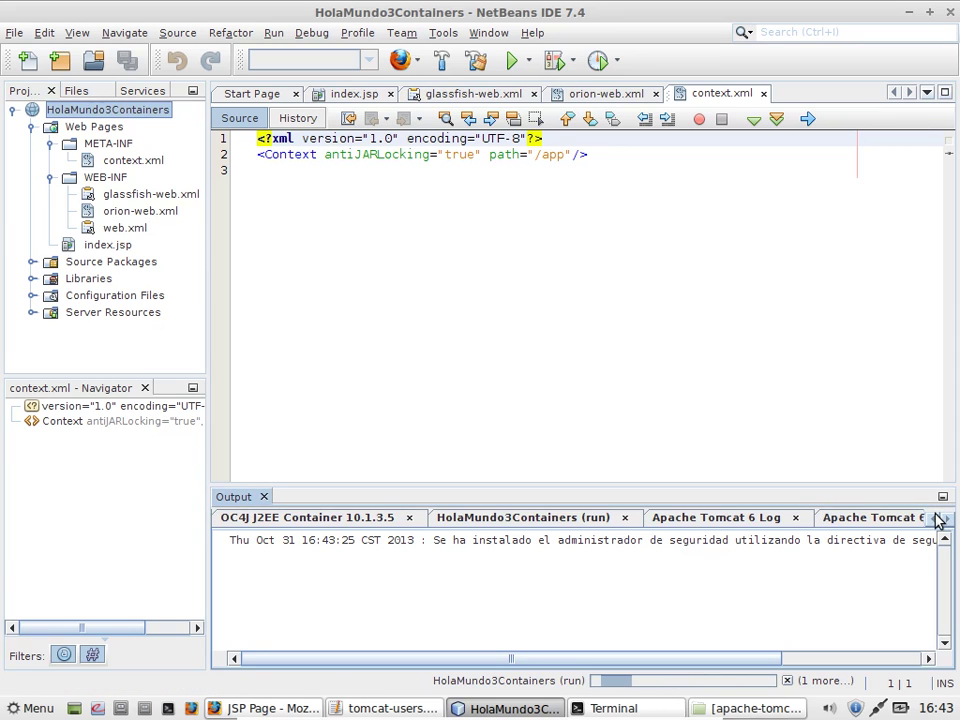
left_click(945, 519)
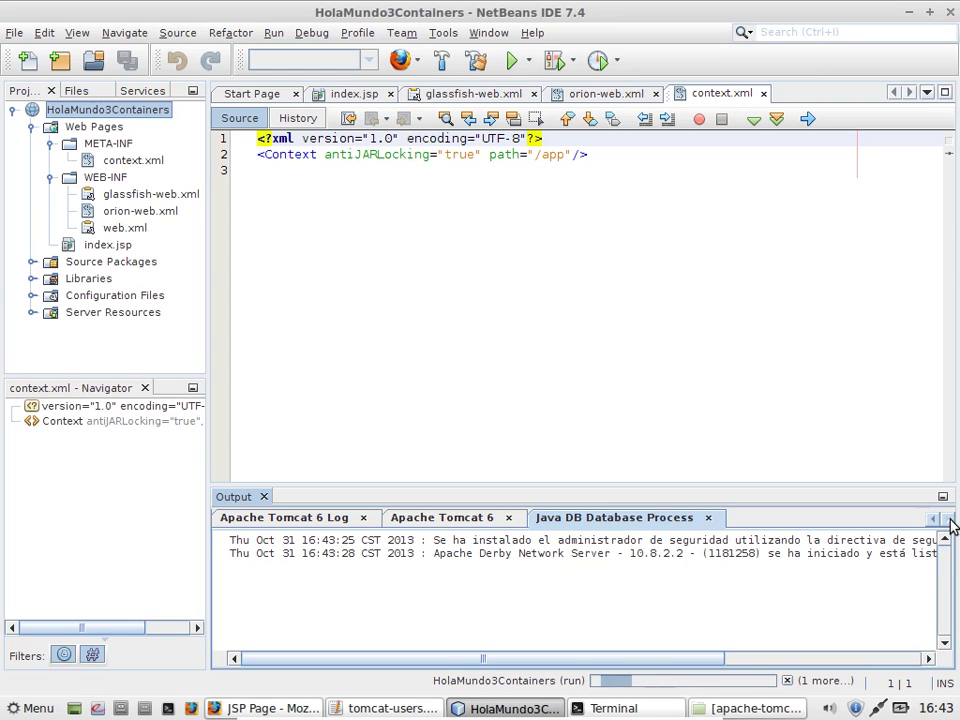
left_click(929, 519)
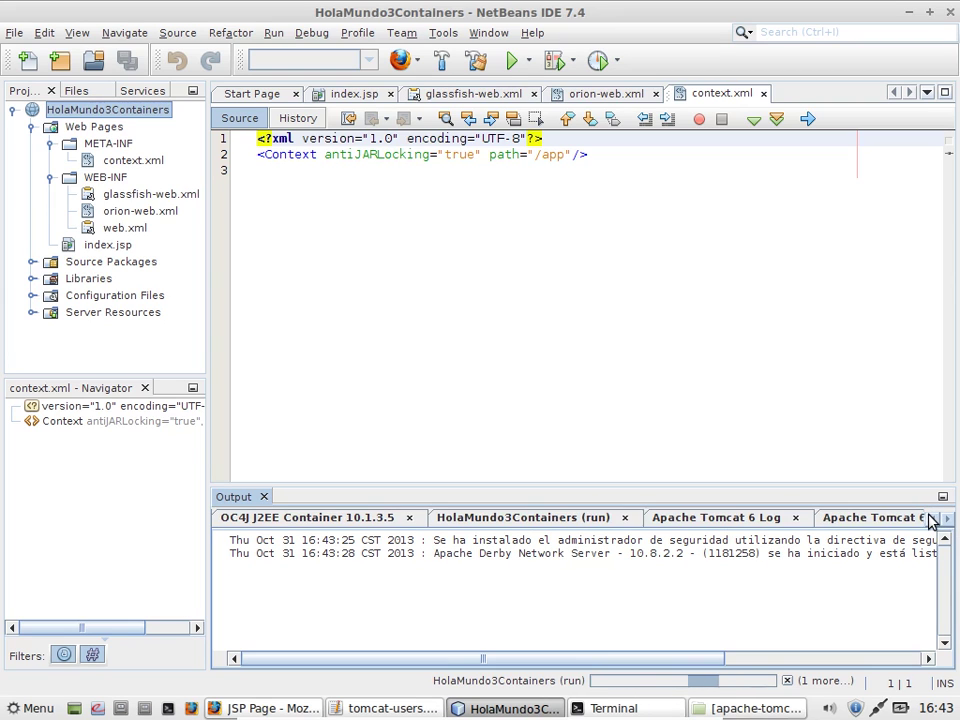
left_click(929, 519)
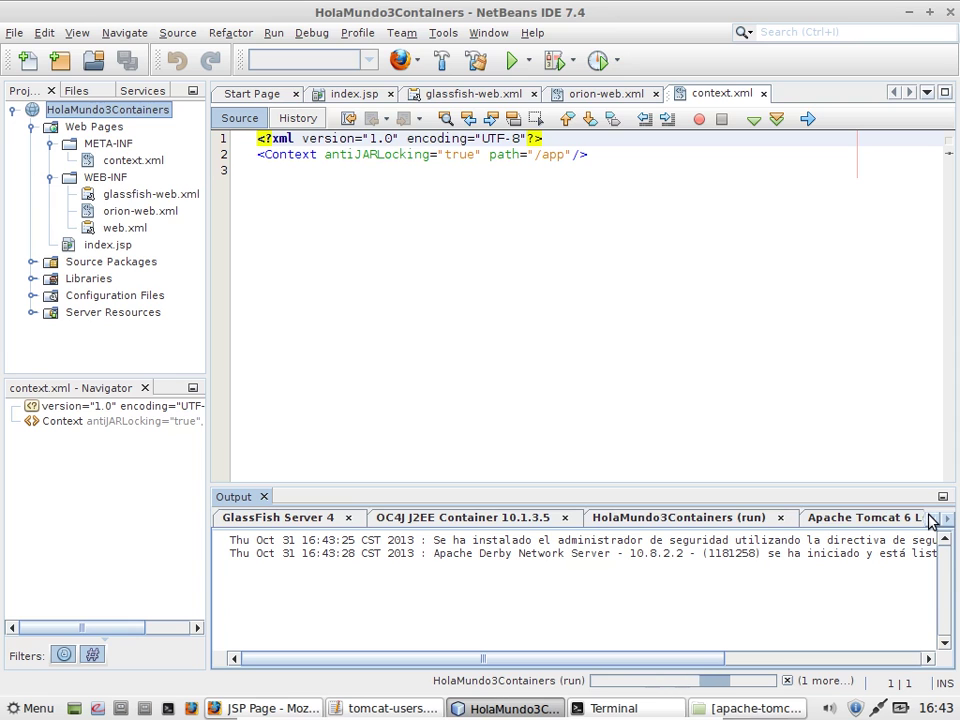
left_click(348, 521)
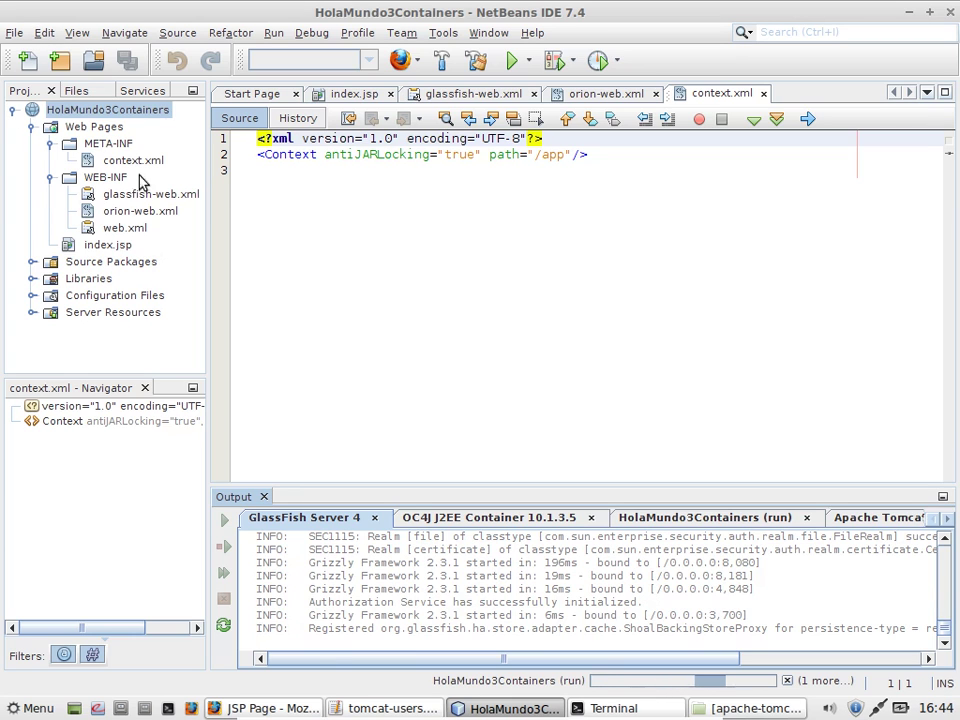
right_click(157, 117)
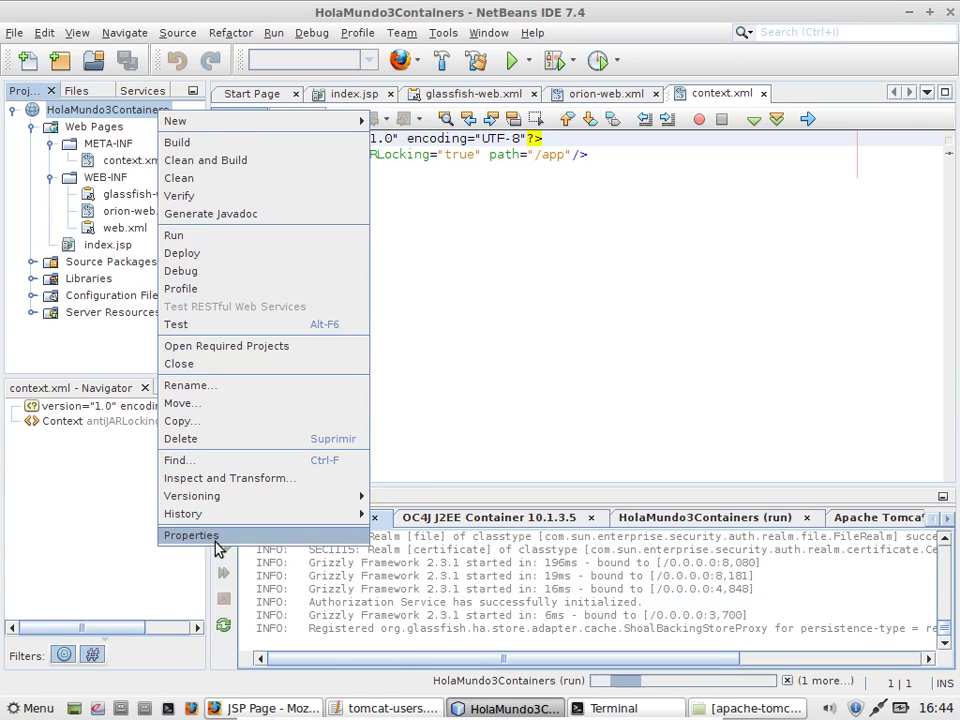
left_click(215, 536)
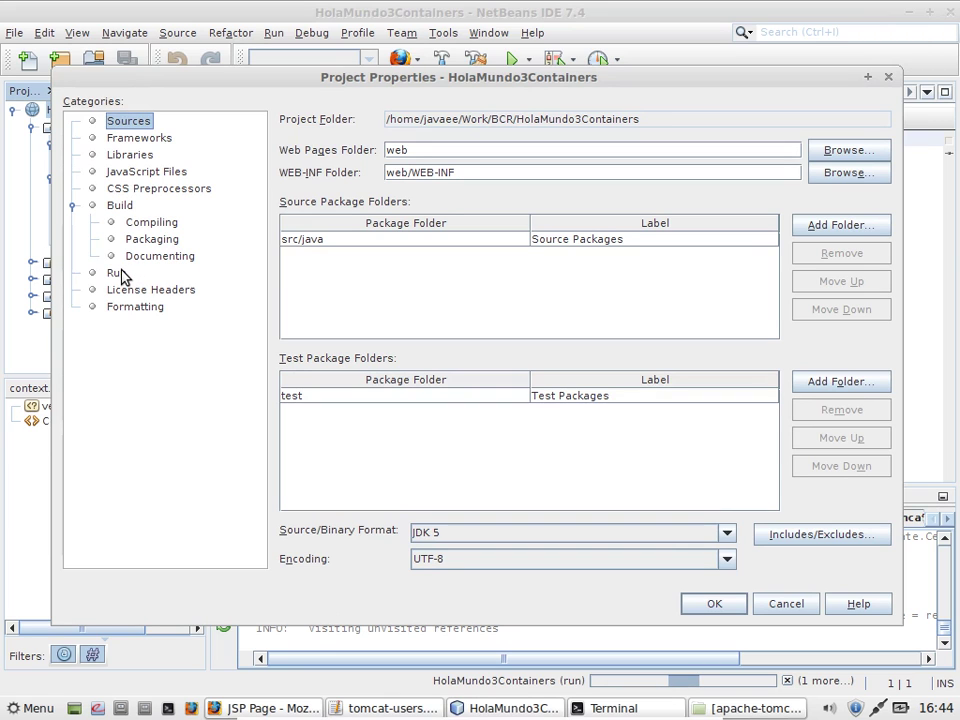
left_click(118, 274)
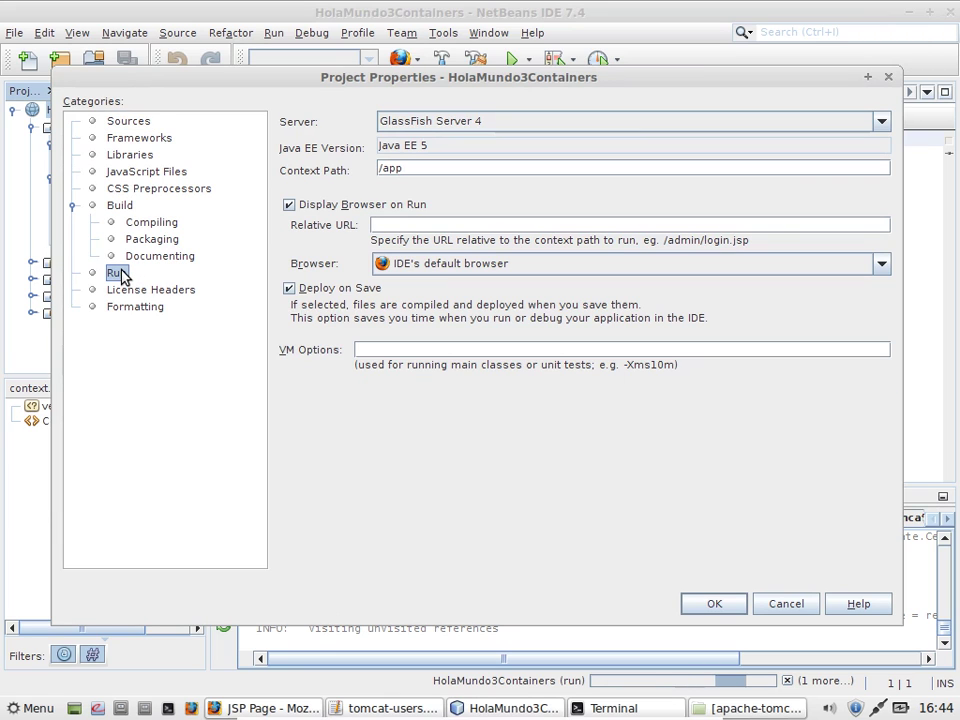
left_click(392, 120)
left_click(392, 120)
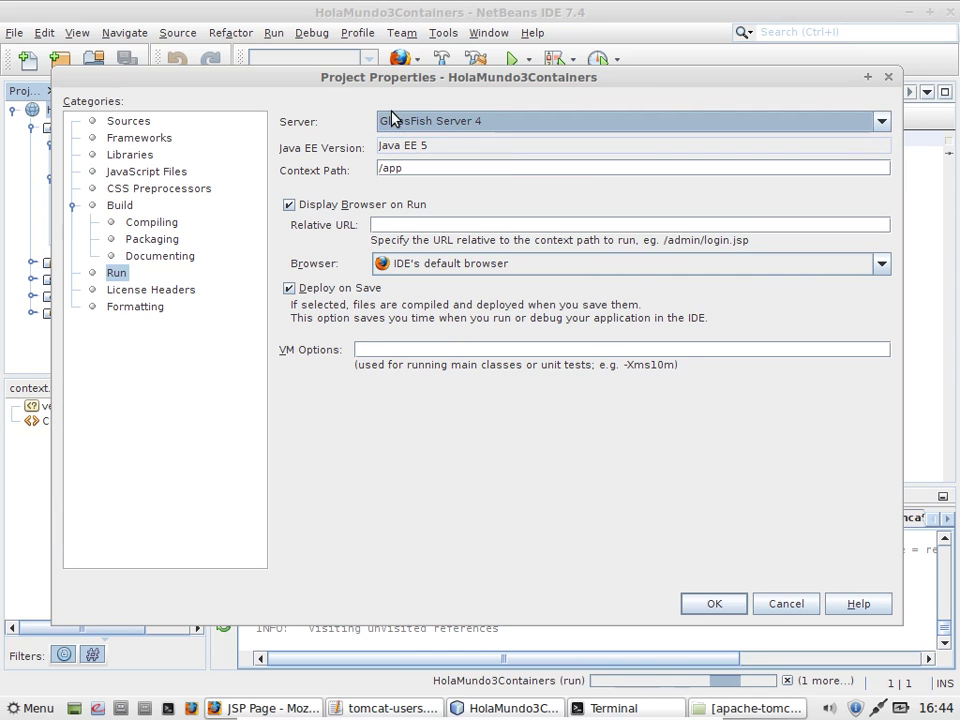
left_click(788, 604)
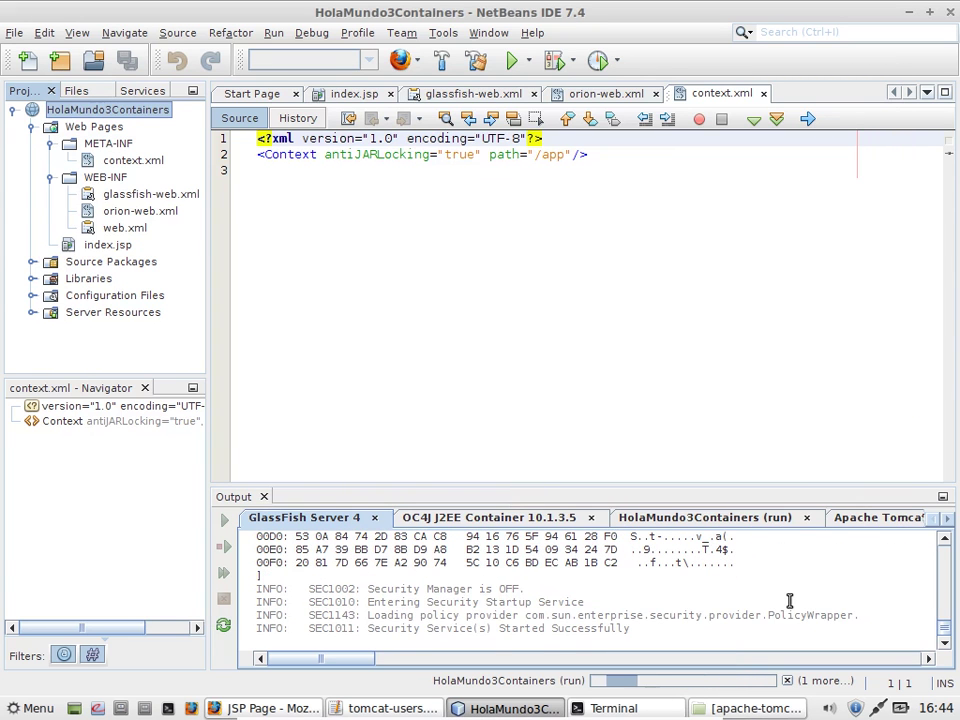
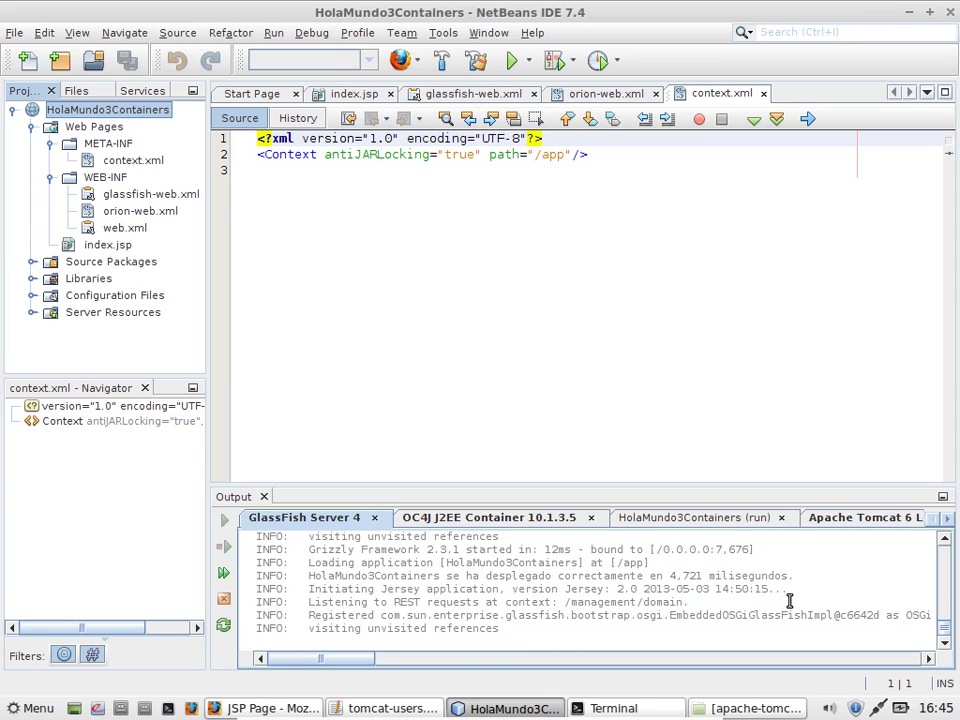
Step: Check the deployed app page in the browser, then return to the HolaMundo3Containers project in the IDE
left_click(228, 710)
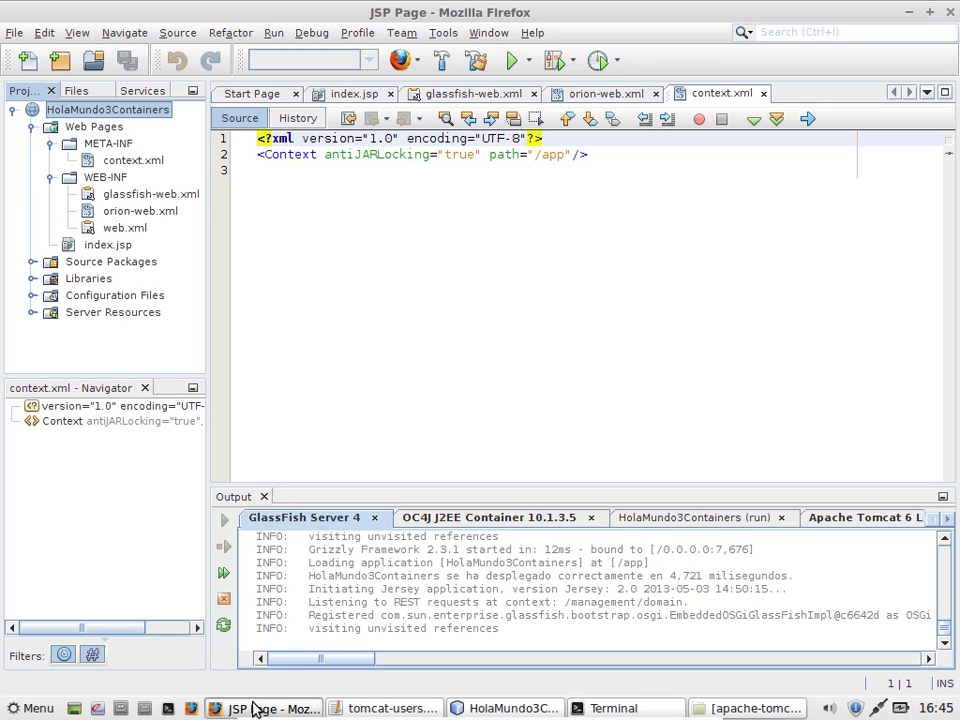
left_click(255, 708)
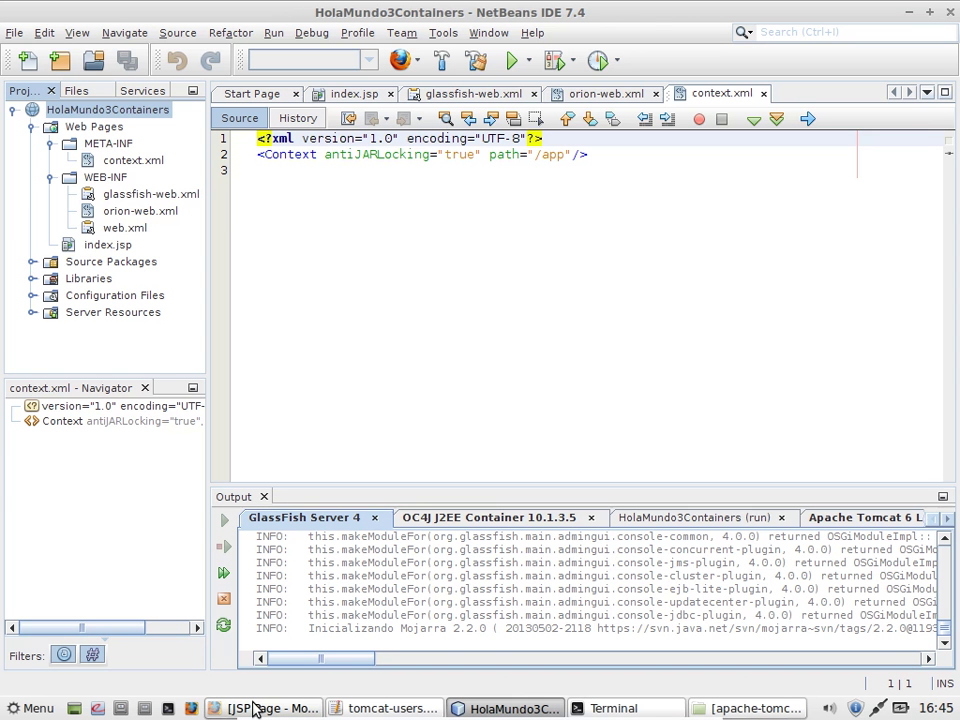
mouse_move(425, 716)
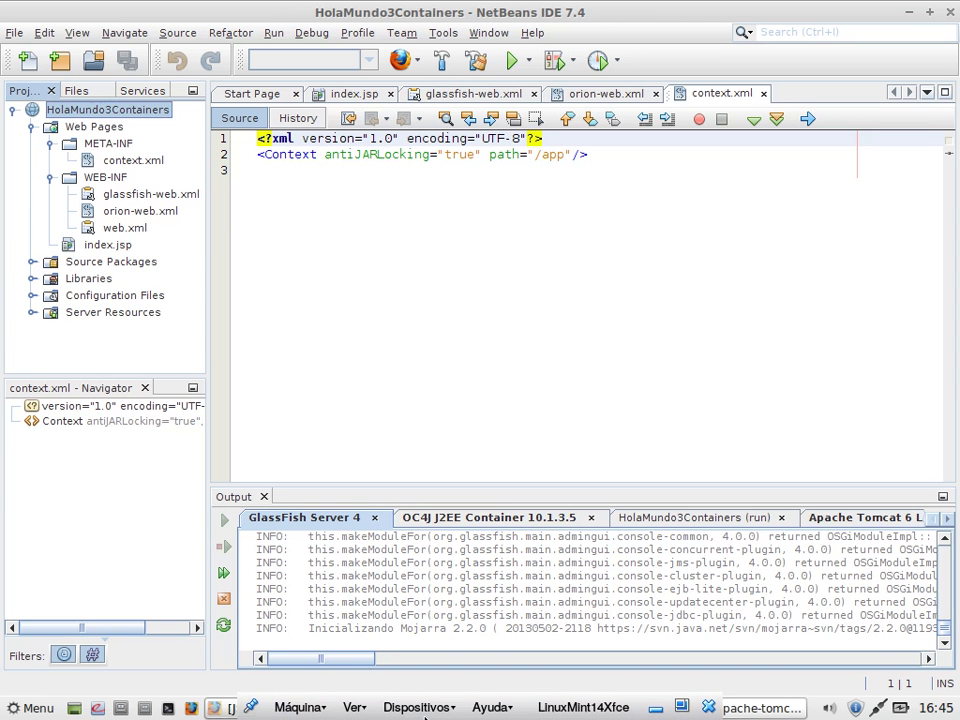
key("alt+Tab")
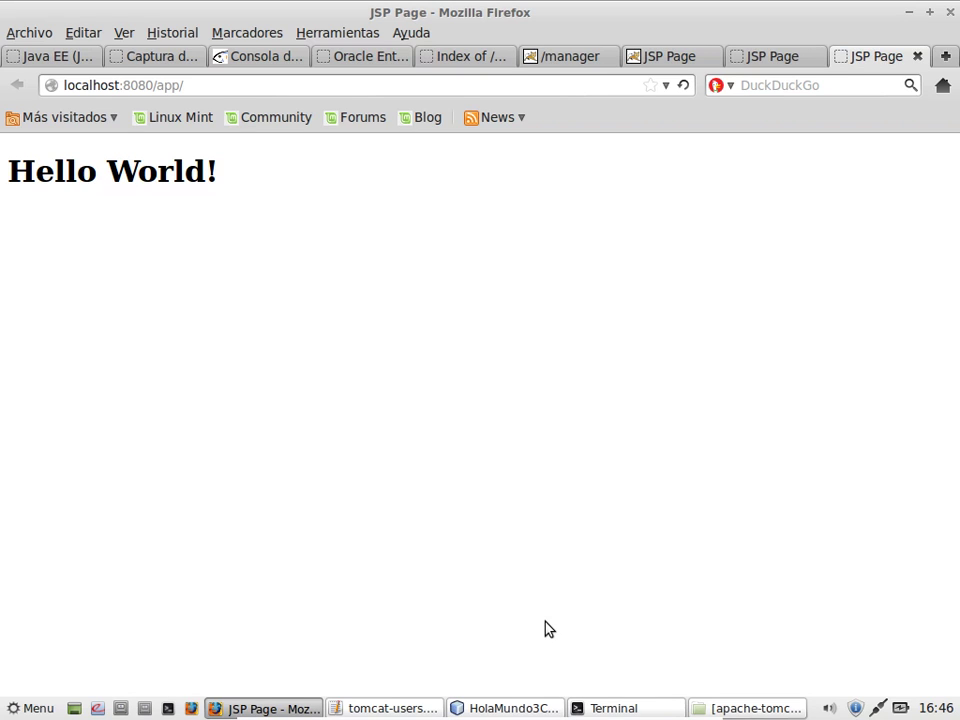
left_click(503, 710)
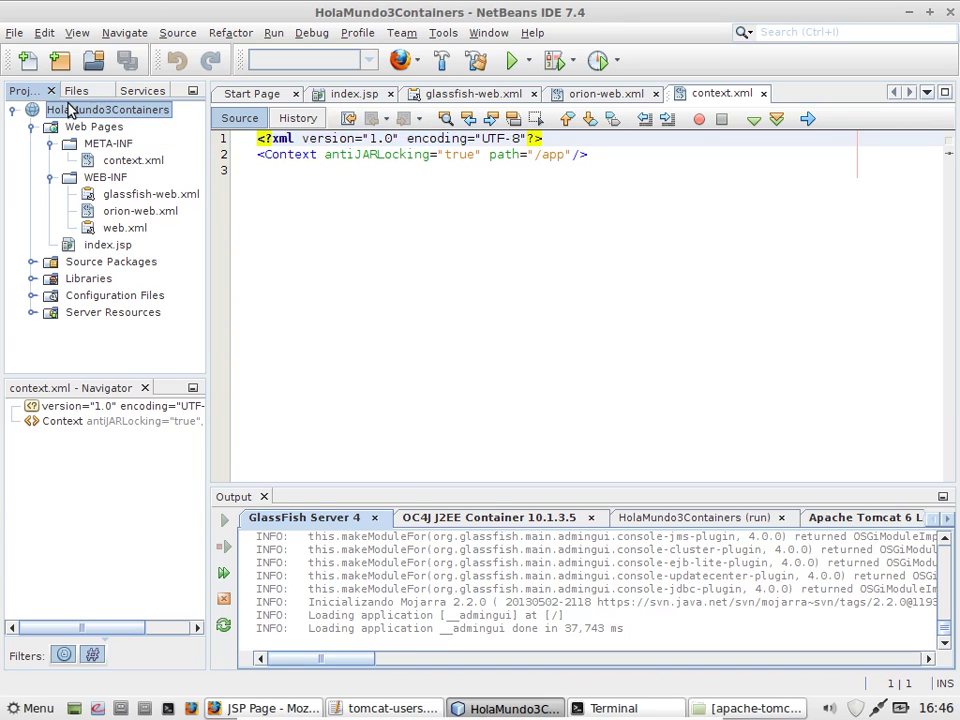
left_click(130, 110)
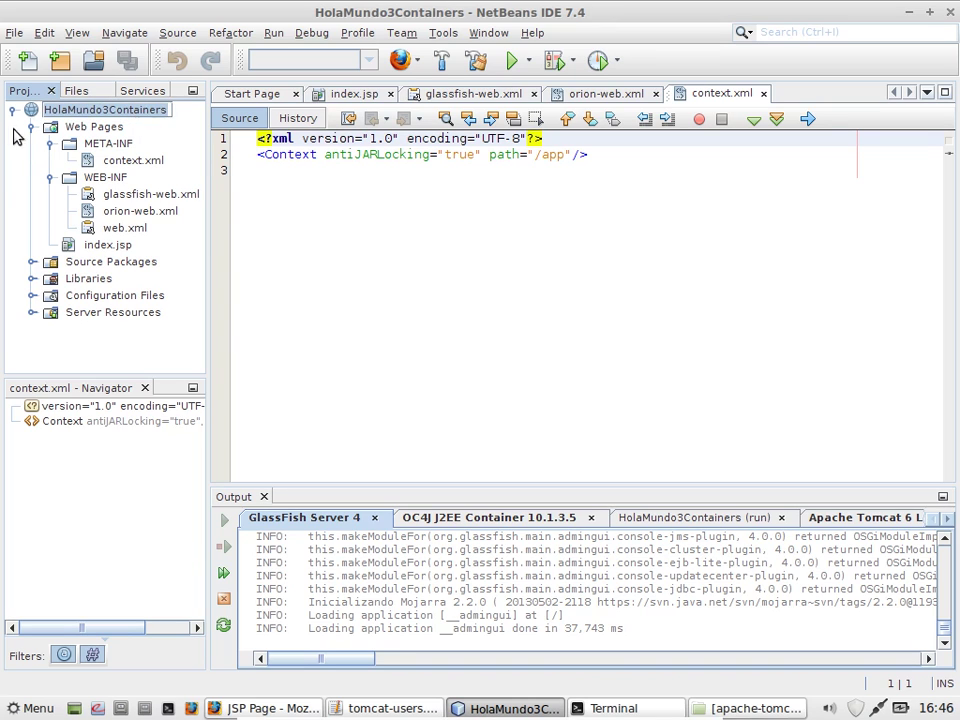
key("Escape")
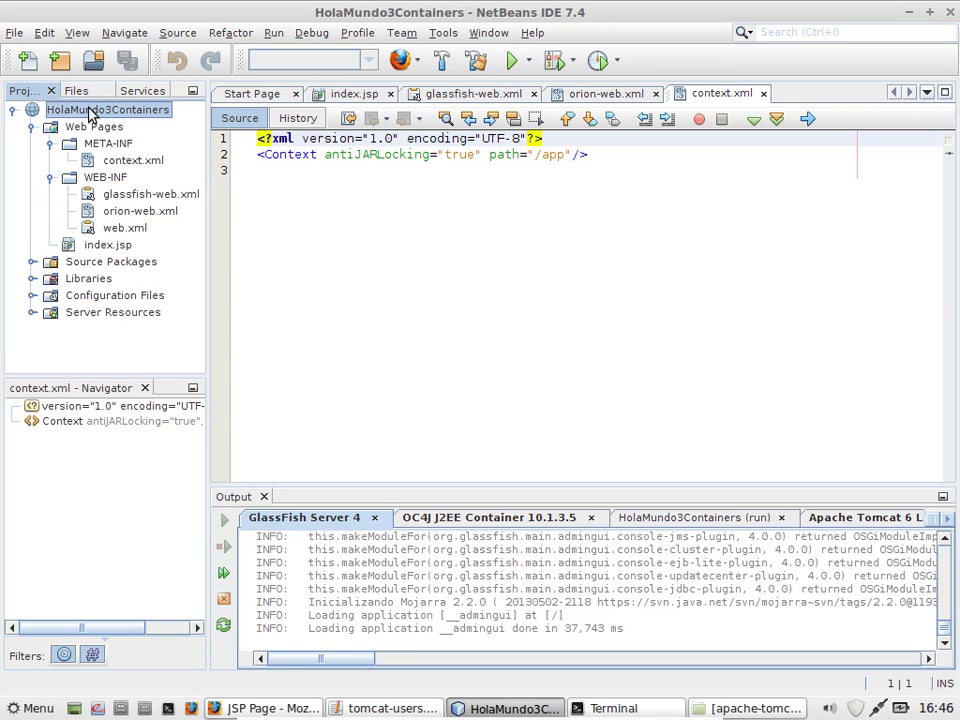
right_click(89, 112)
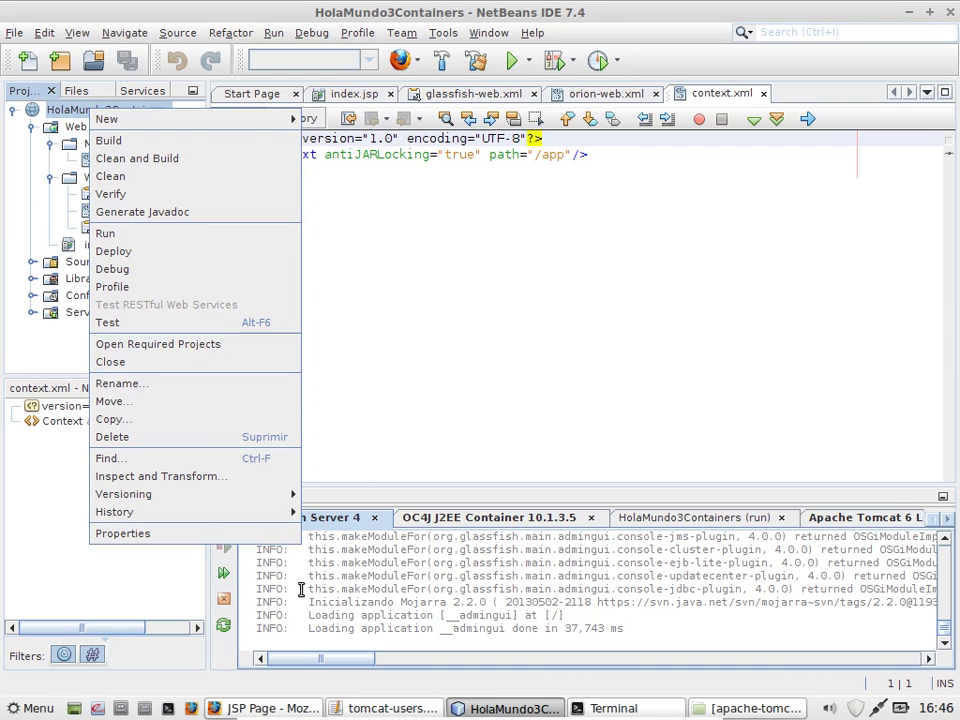
key("Escape")
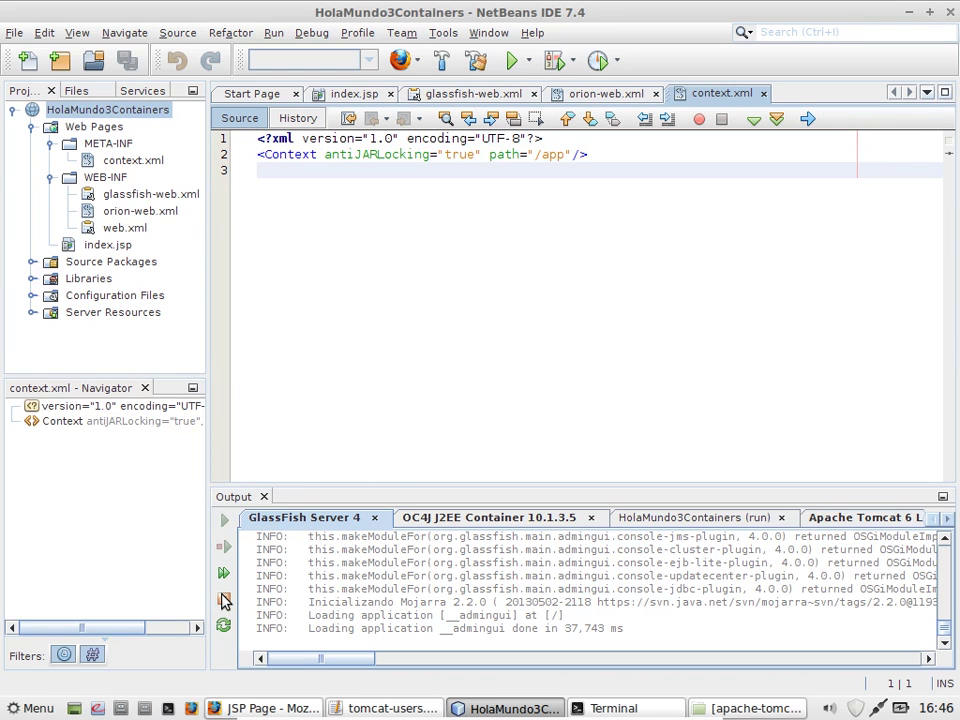
Step: Stop the GlassFish Server 4, OC4J J2EE Container and Apache Tomcat 6 servers, then bring up the project's Versioning menu
left_click(224, 599)
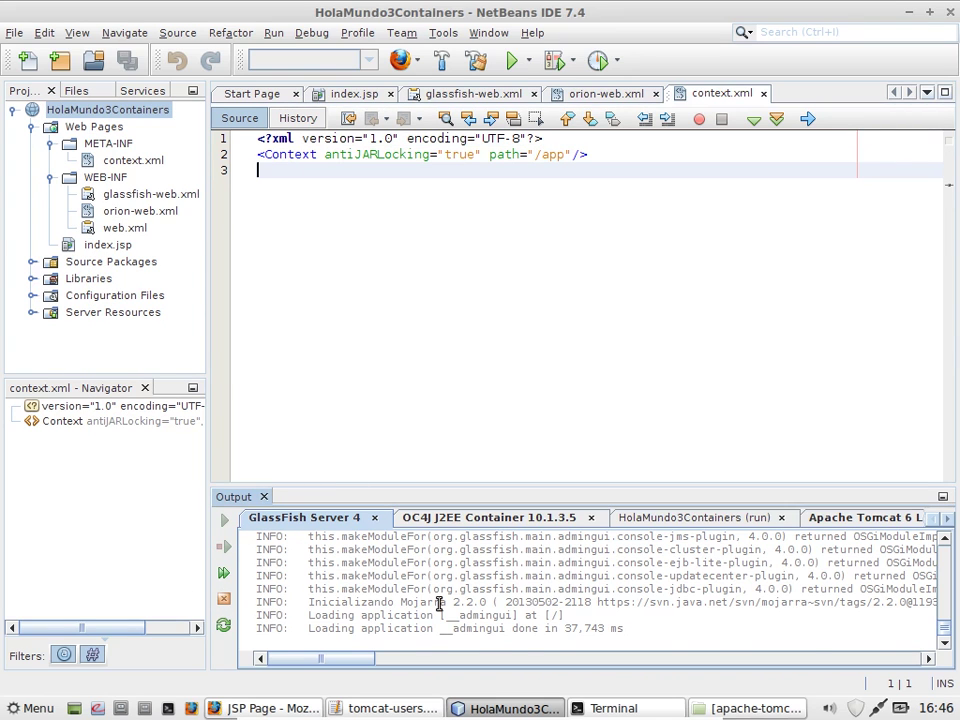
left_click(491, 517)
left_click(225, 602)
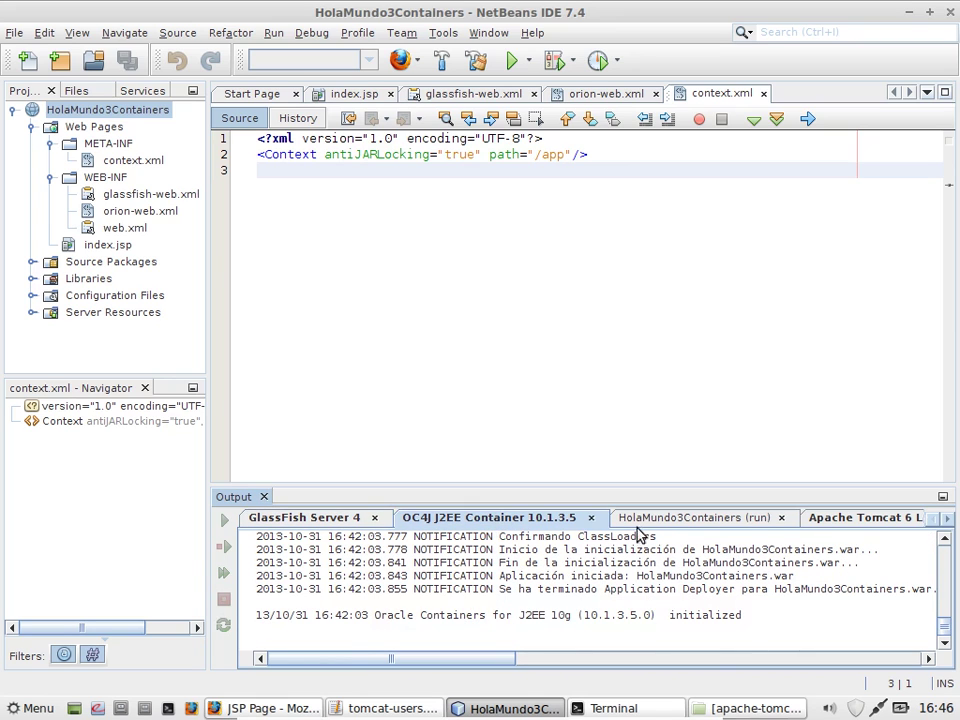
left_click(815, 518)
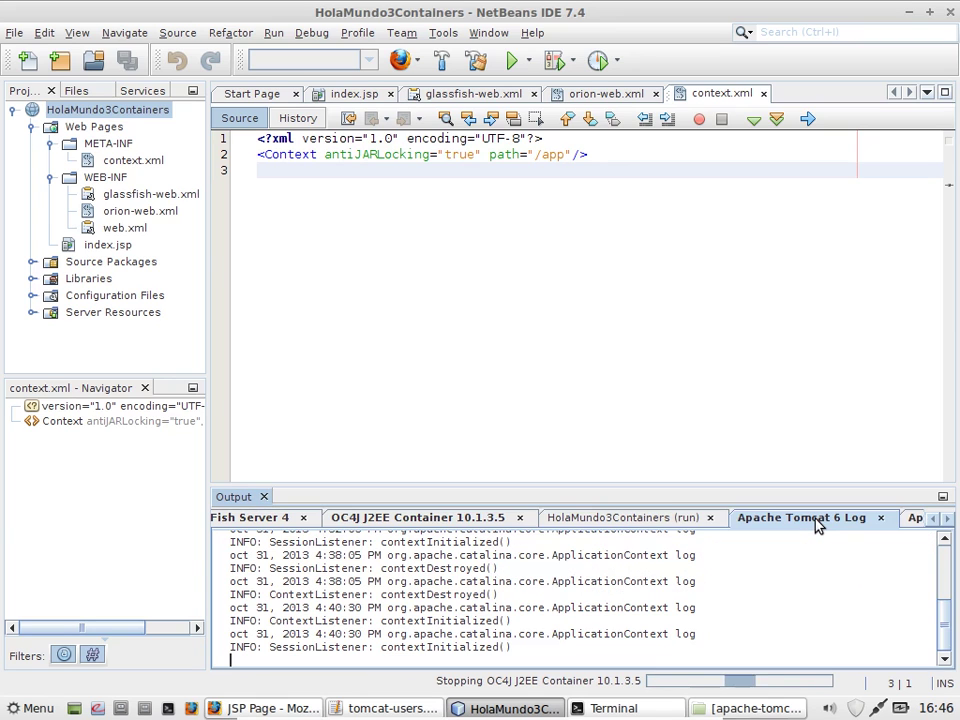
left_click(912, 518)
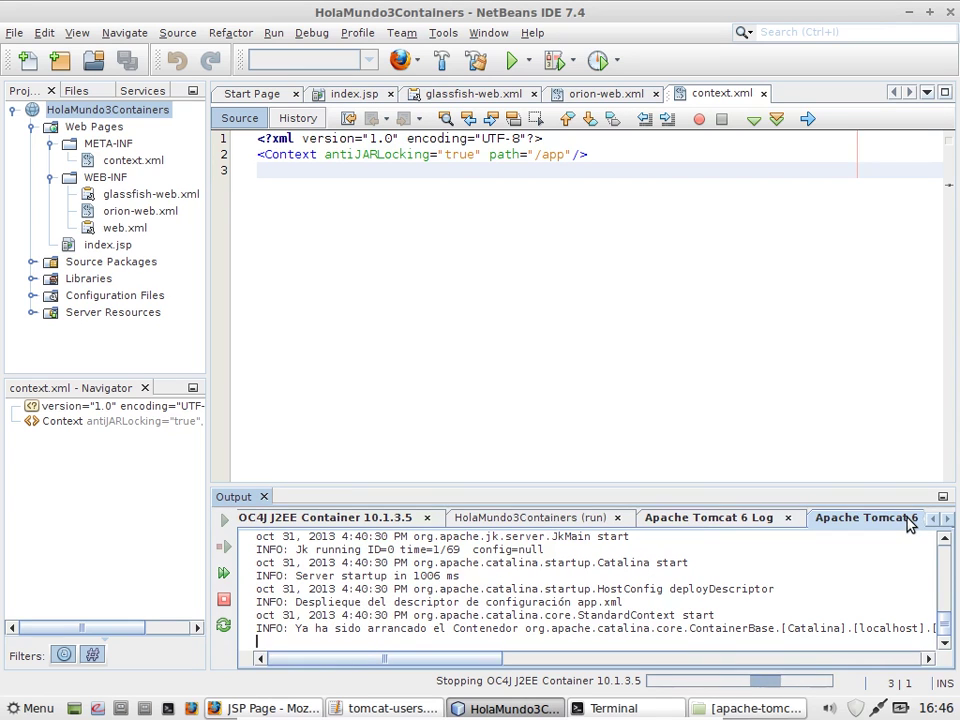
left_click(224, 601)
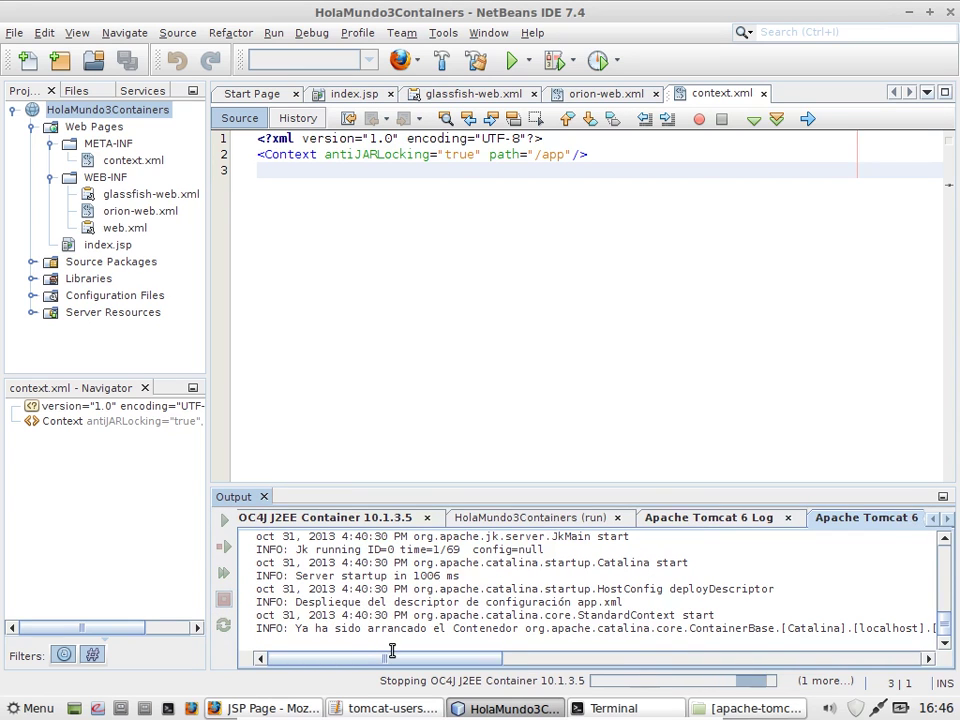
right_click(95, 112)
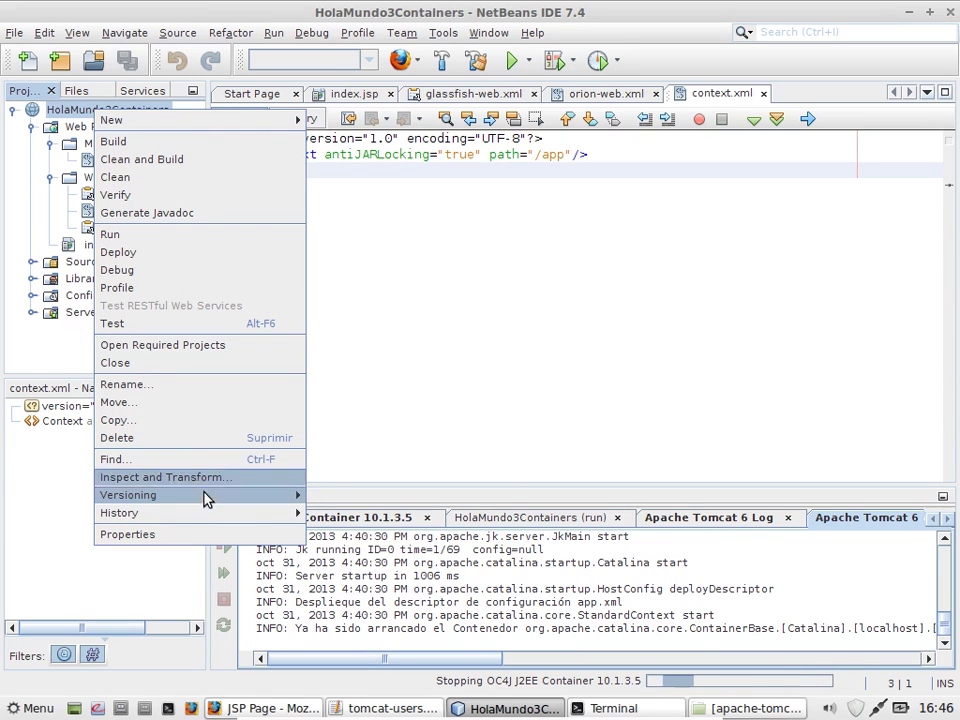
mouse_move(208, 497)
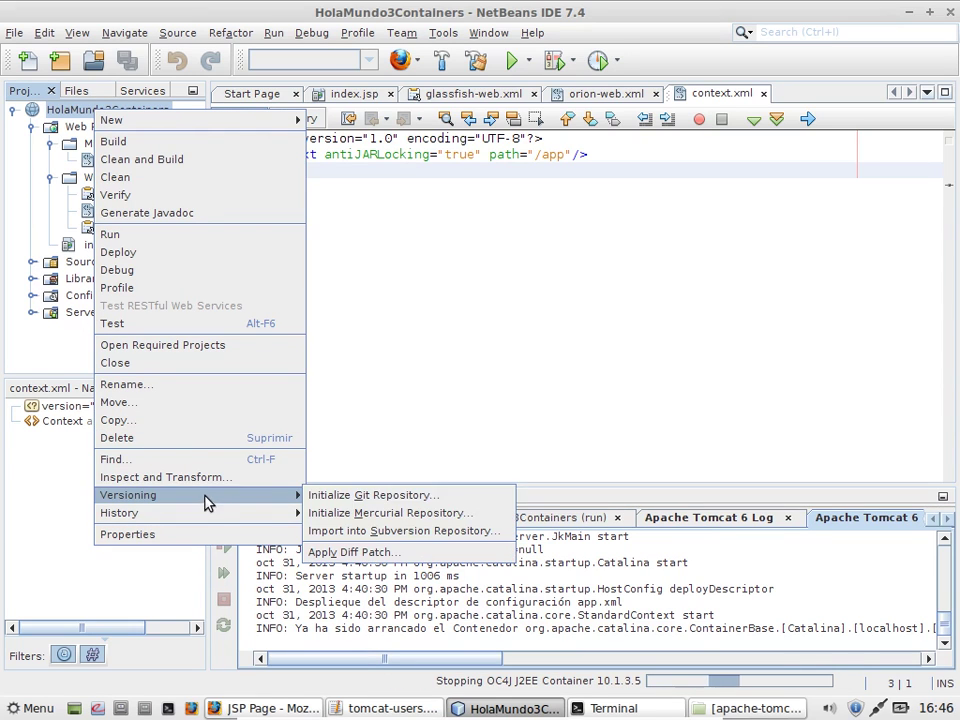
Step: Start the Subversion import, entering and saving the repository username and password
left_click(386, 531)
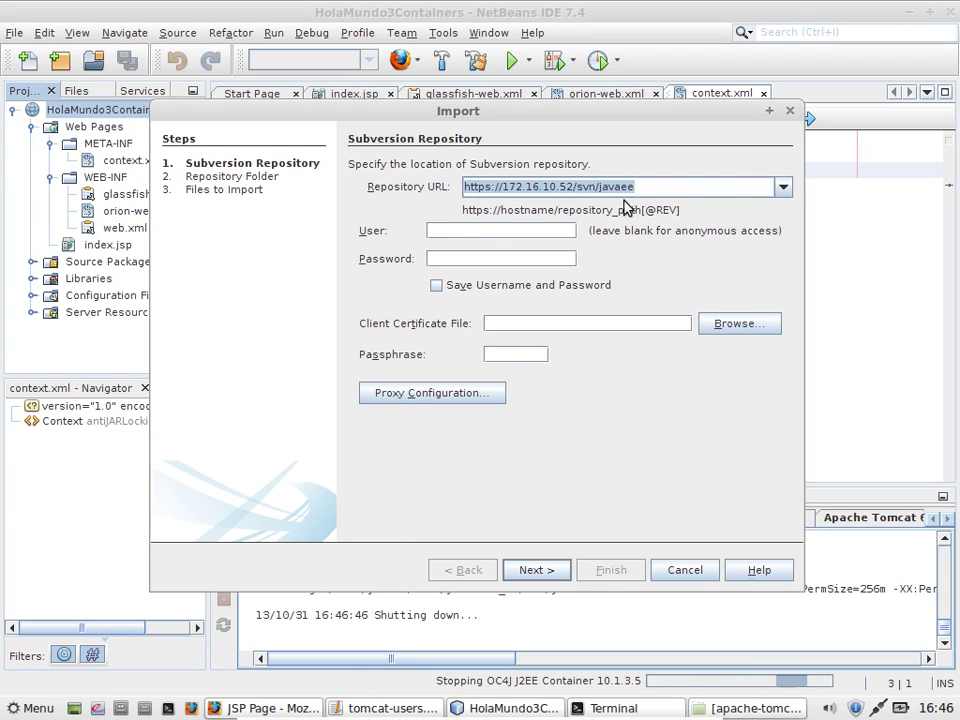
left_click(483, 231)
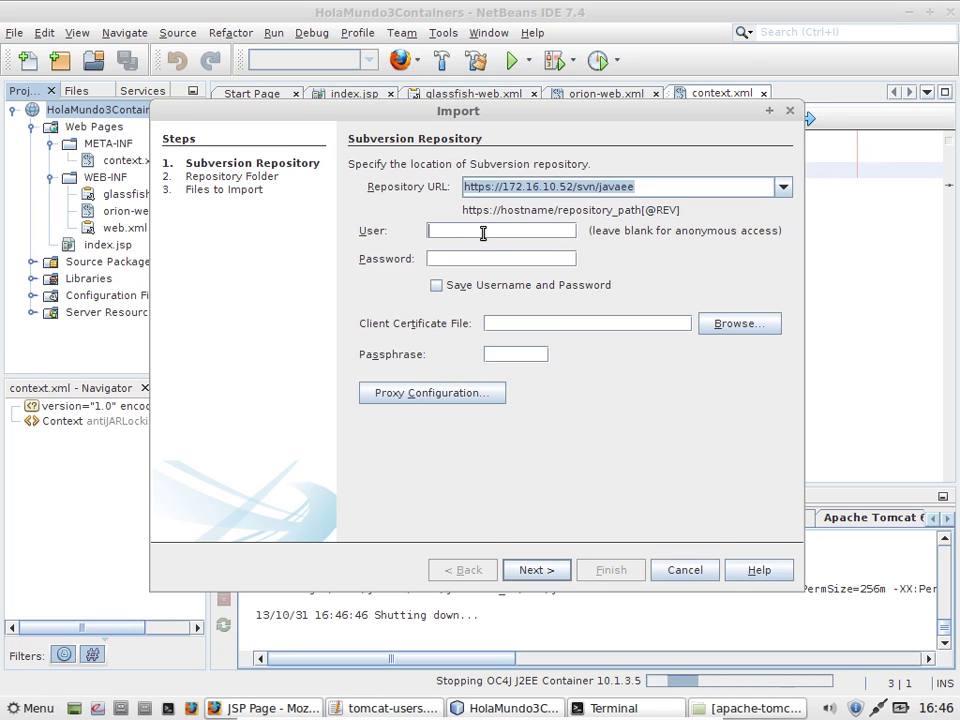
type("xtecuan")
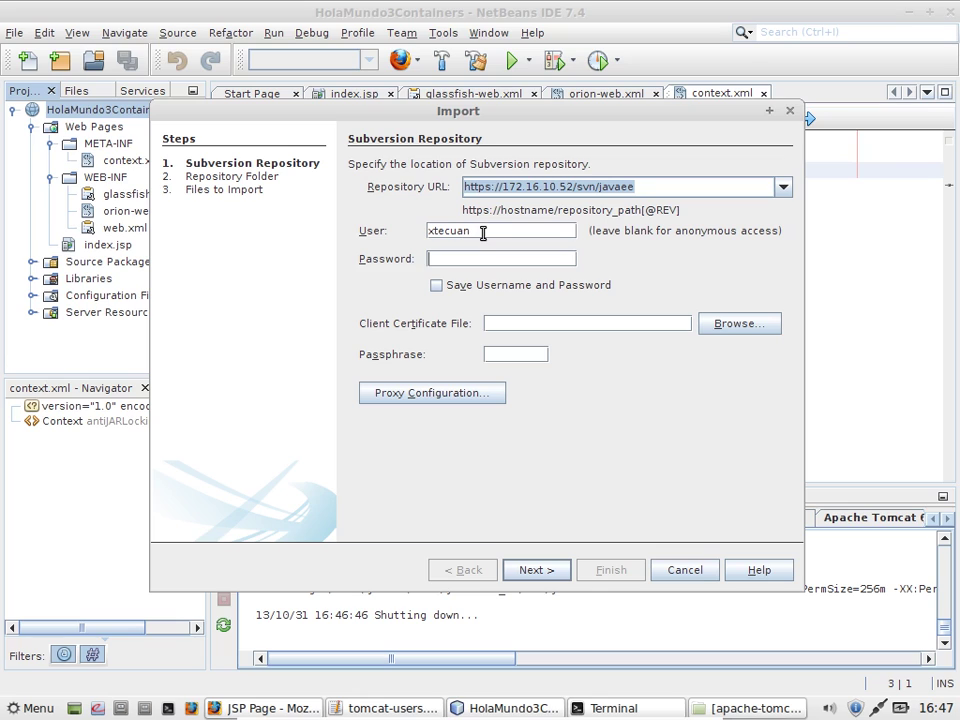
type("*******")
left_click(530, 288)
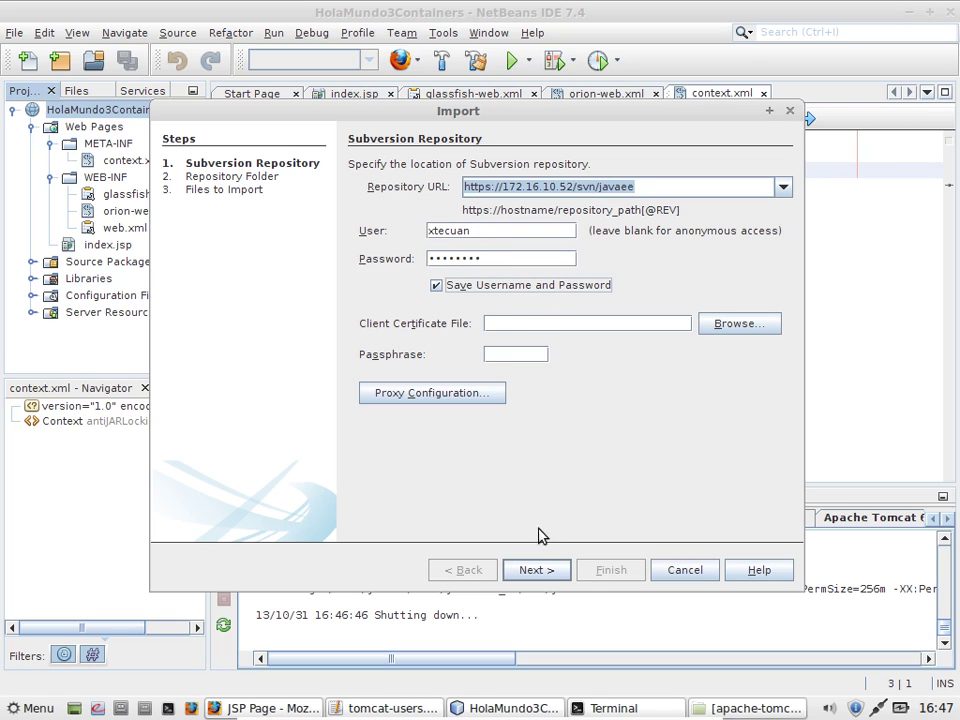
left_click(540, 570)
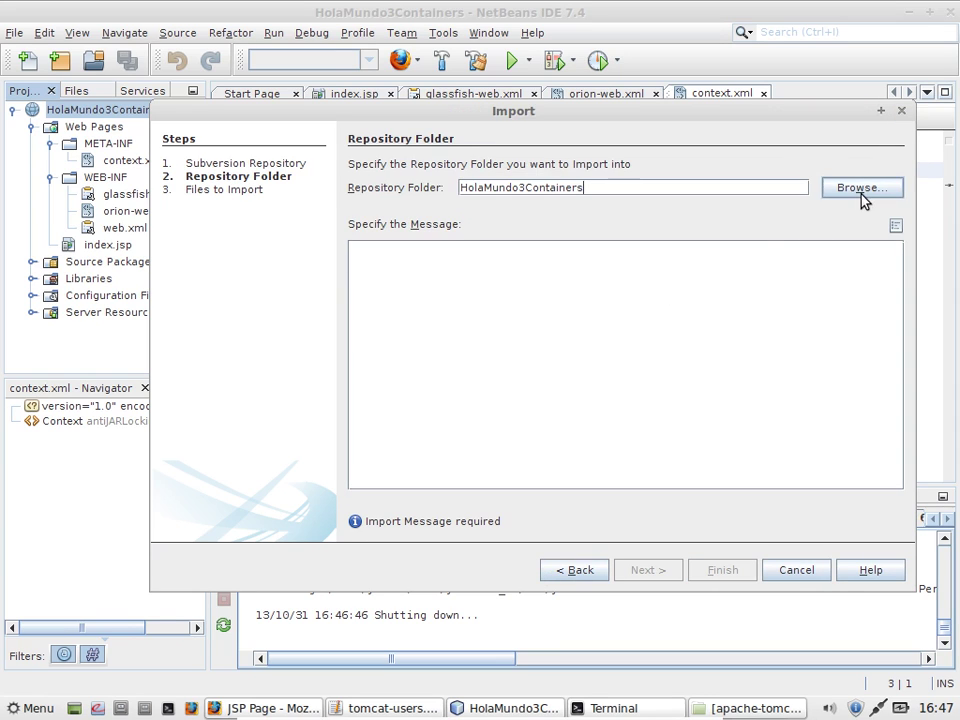
Step: Write the import message 'Aplicación web que se puede publicar en 3 Servlet Container:' listing Apache Tomcat, OC4J 10g and Glassfish
left_click(564, 283)
type("Apl")
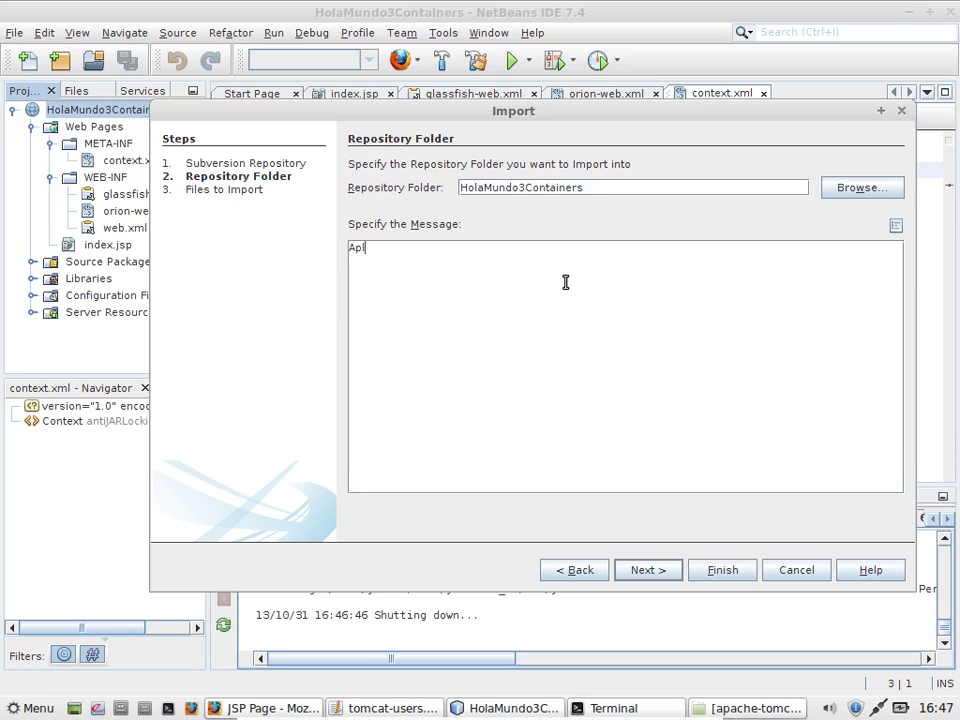
type("icación web que se puede piu")
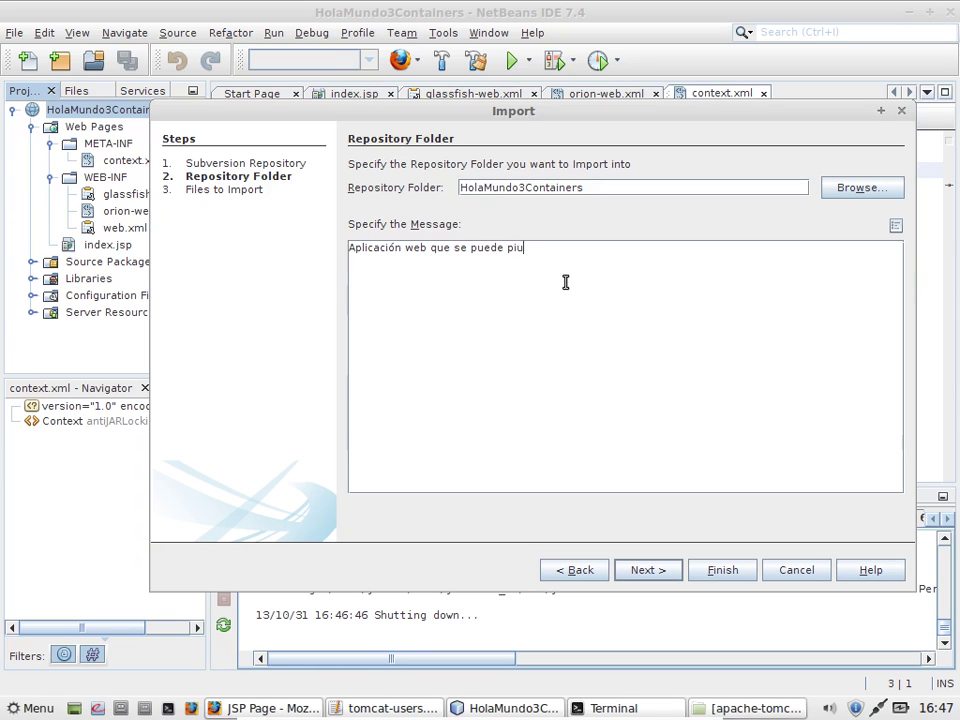
key("BackSpace")
type("ublica")
type("r e")
type("n 3 co")
type("Se")
type("rv")
type("let ")
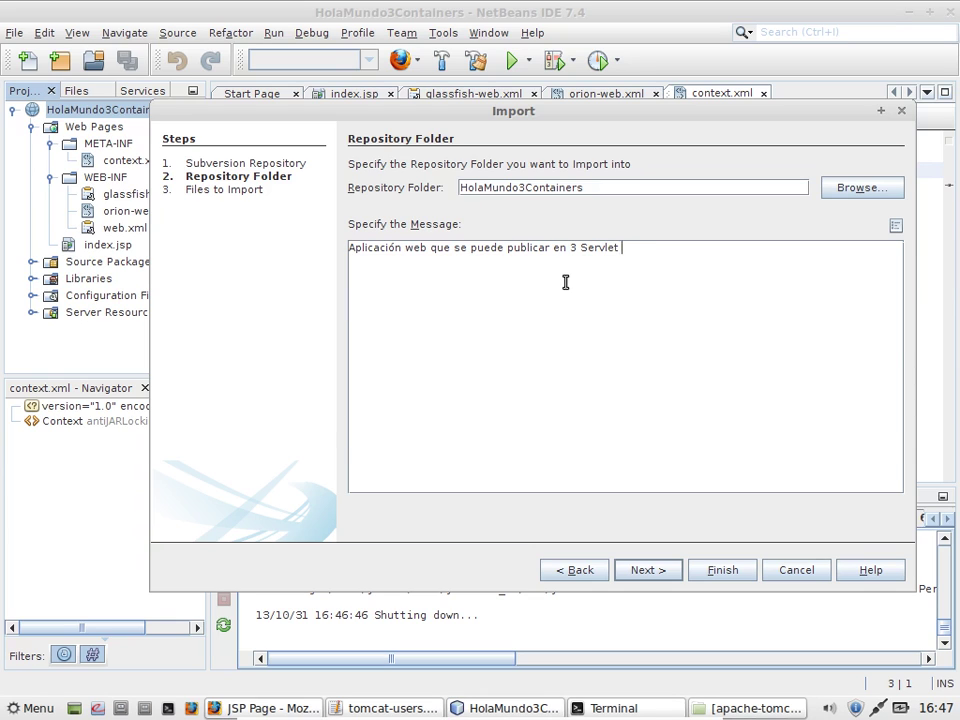
type("Container:")
key("Return")
key("Return")
type("* Apache ")
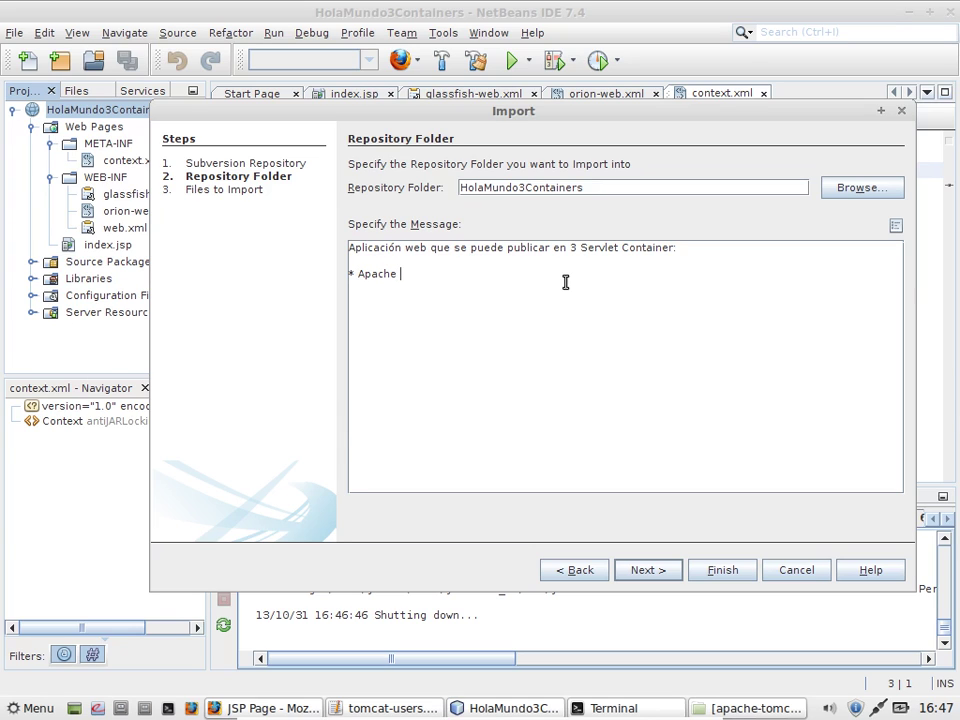
type("Tom")
type("OC4J 10g * G")
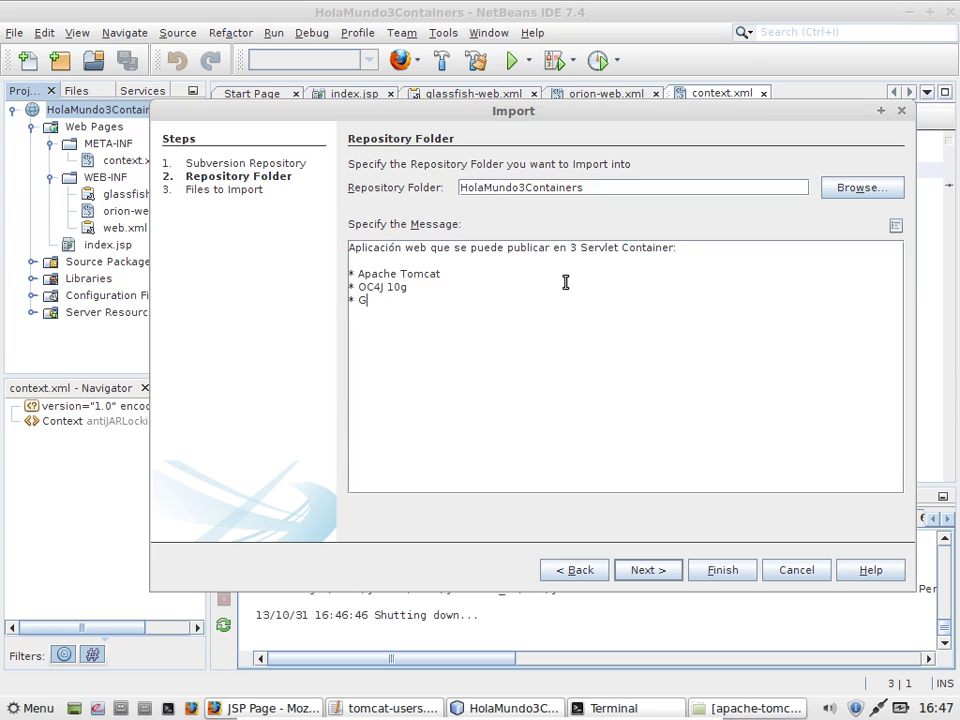
type("lassfish 4")
left_click(664, 572)
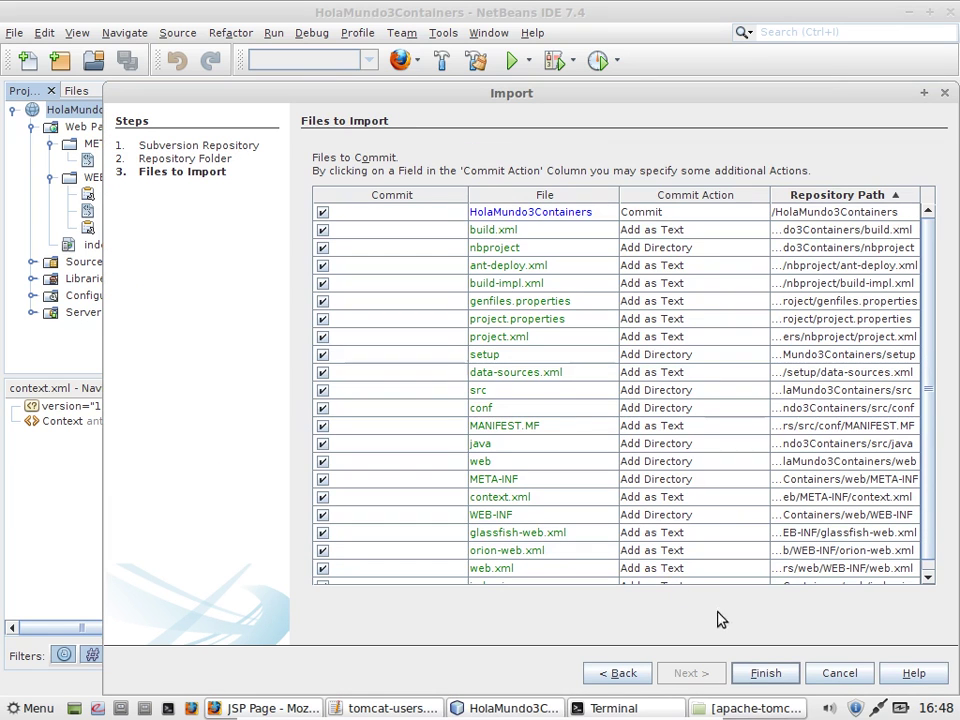
Step: Finish the import as revision 6, review the svn/javaee commit log, and switch to Firefox
left_click(765, 673)
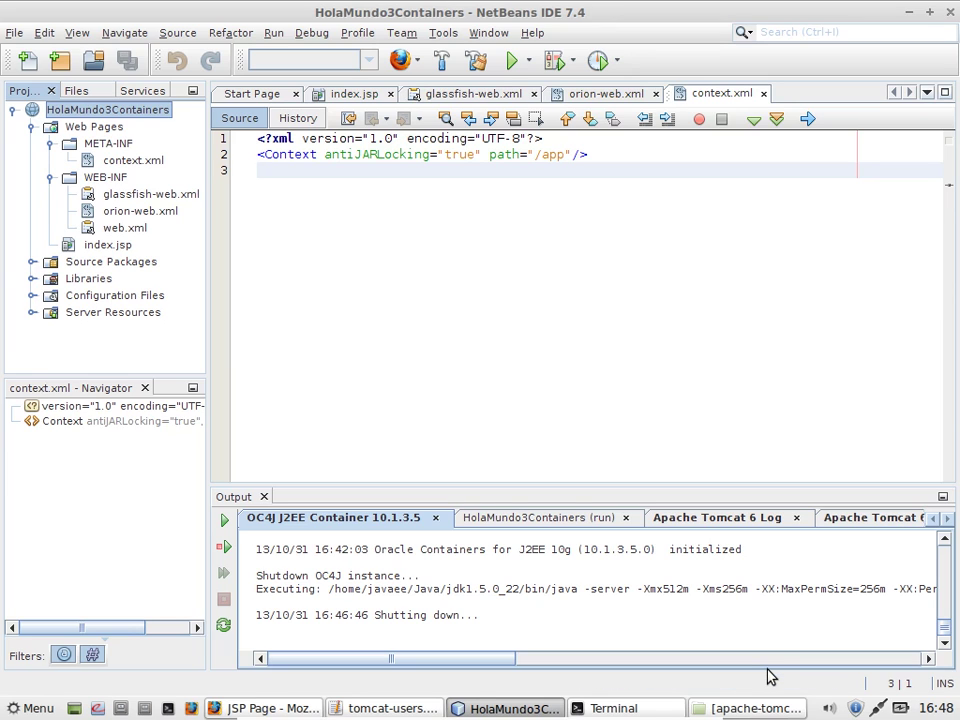
left_click(946, 519)
left_click(946, 519)
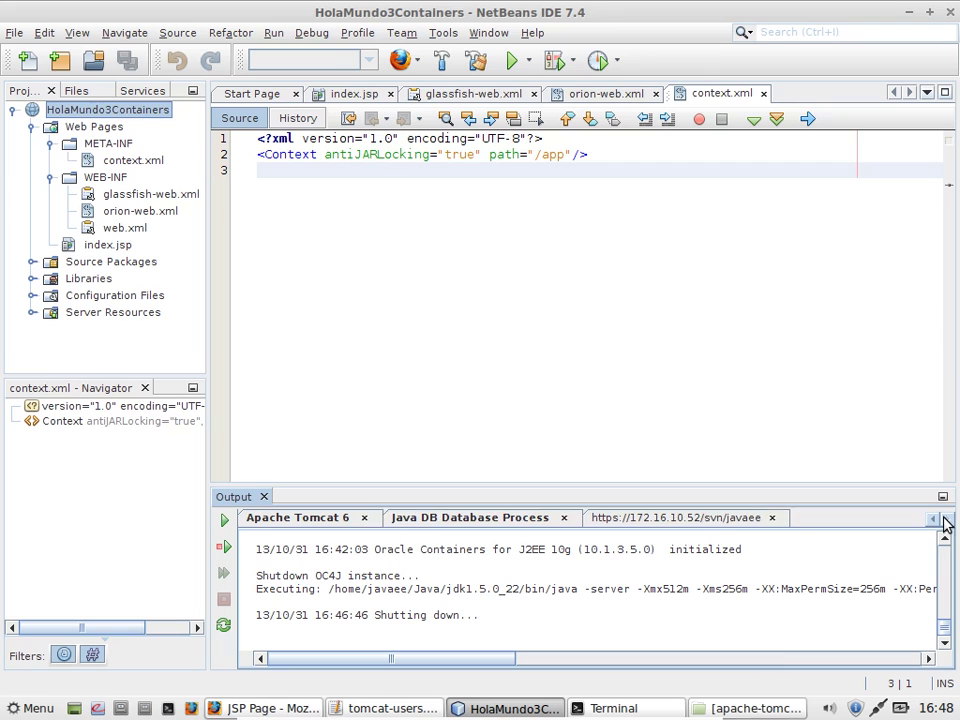
left_click(745, 521)
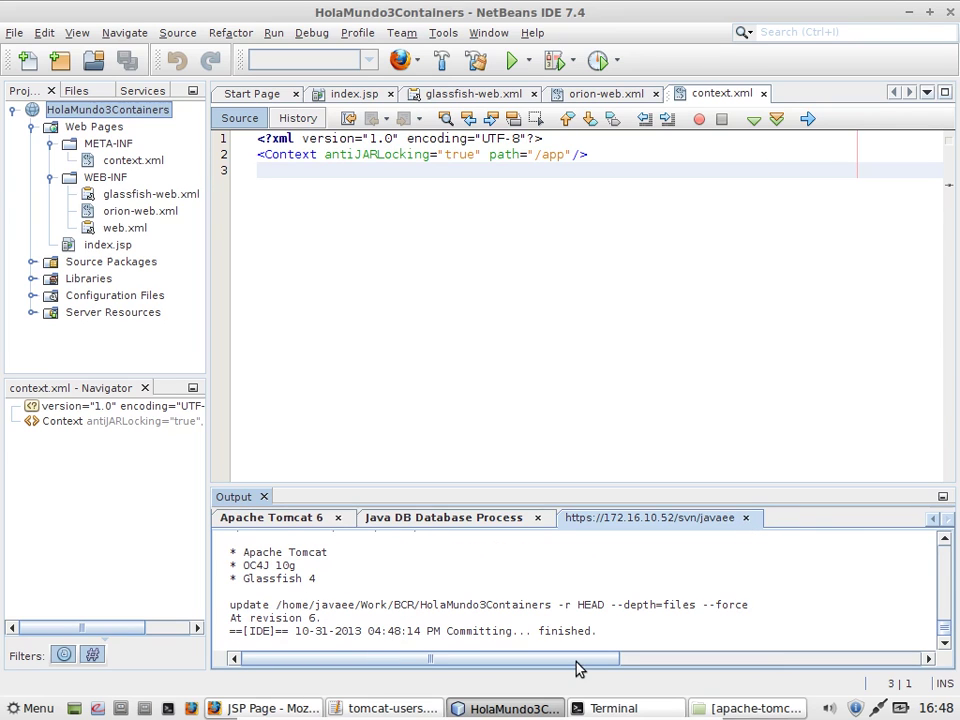
mouse_move(419, 707)
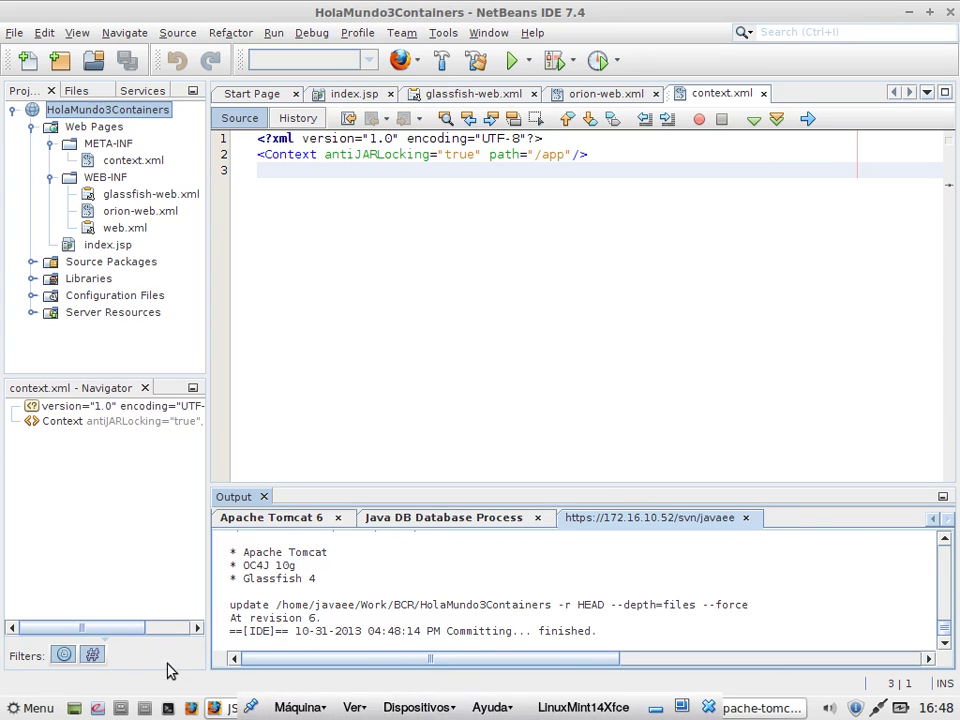
left_click(231, 708)
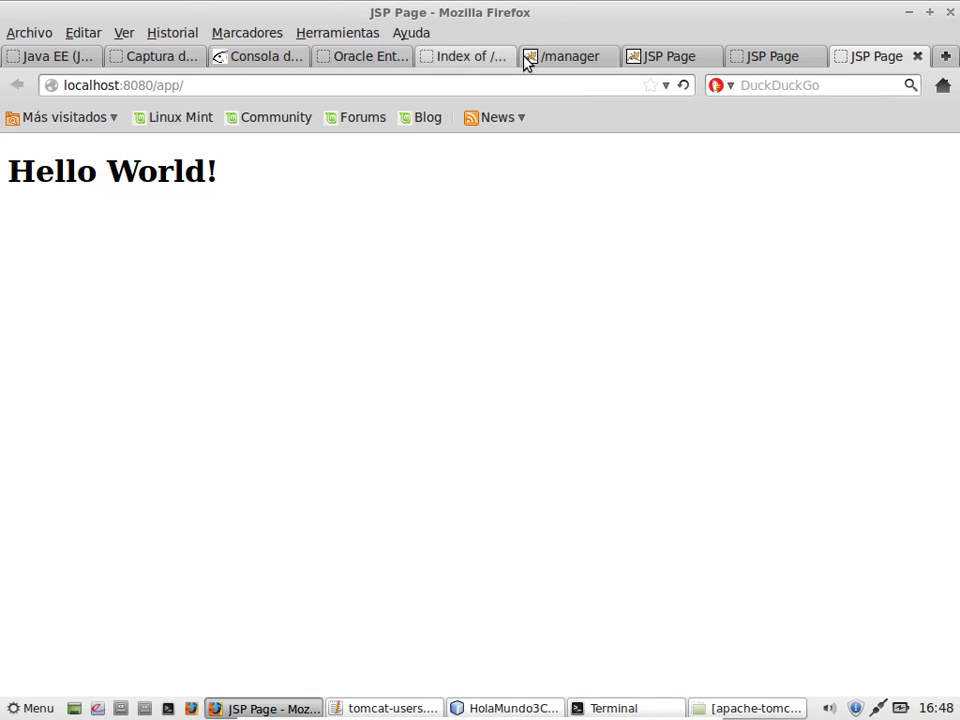
left_click(944, 56)
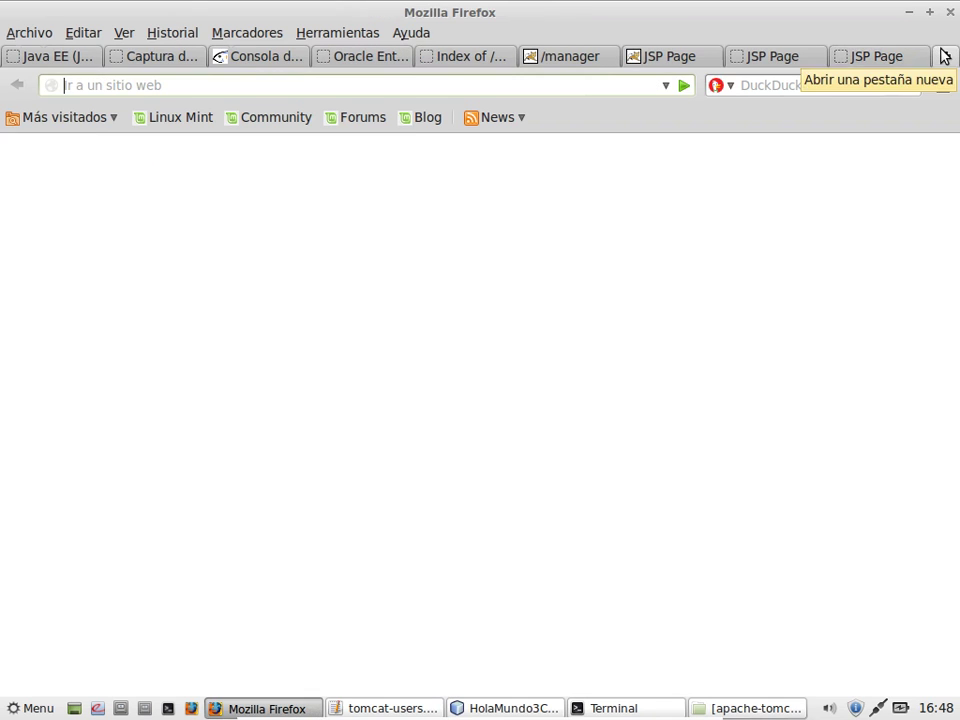
type("10")
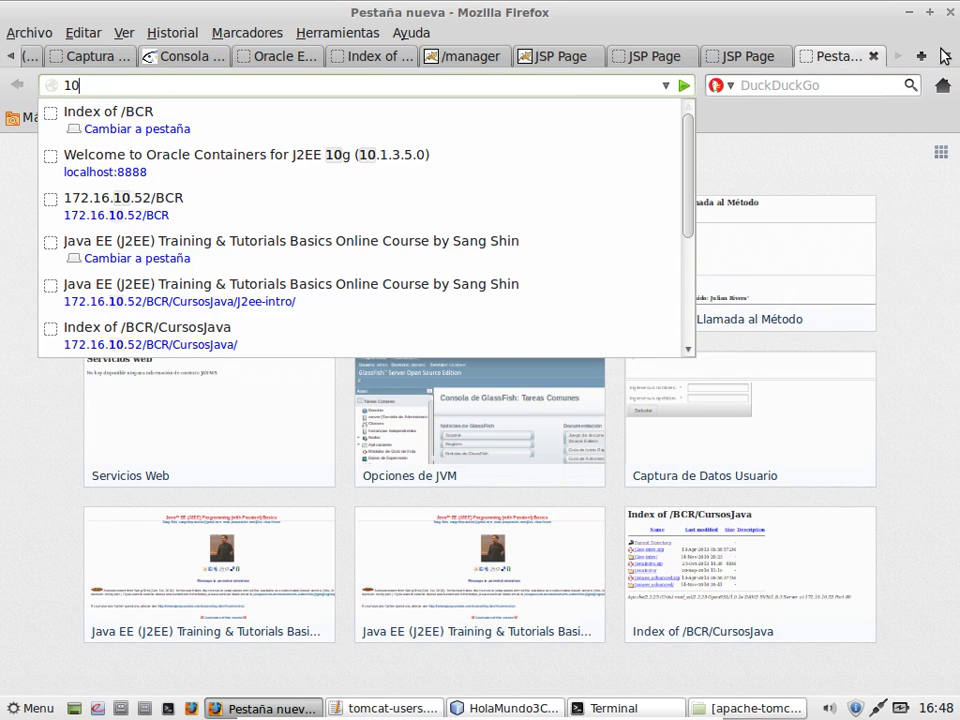
type(".")
key("BackSpace")
key("BackSpace")
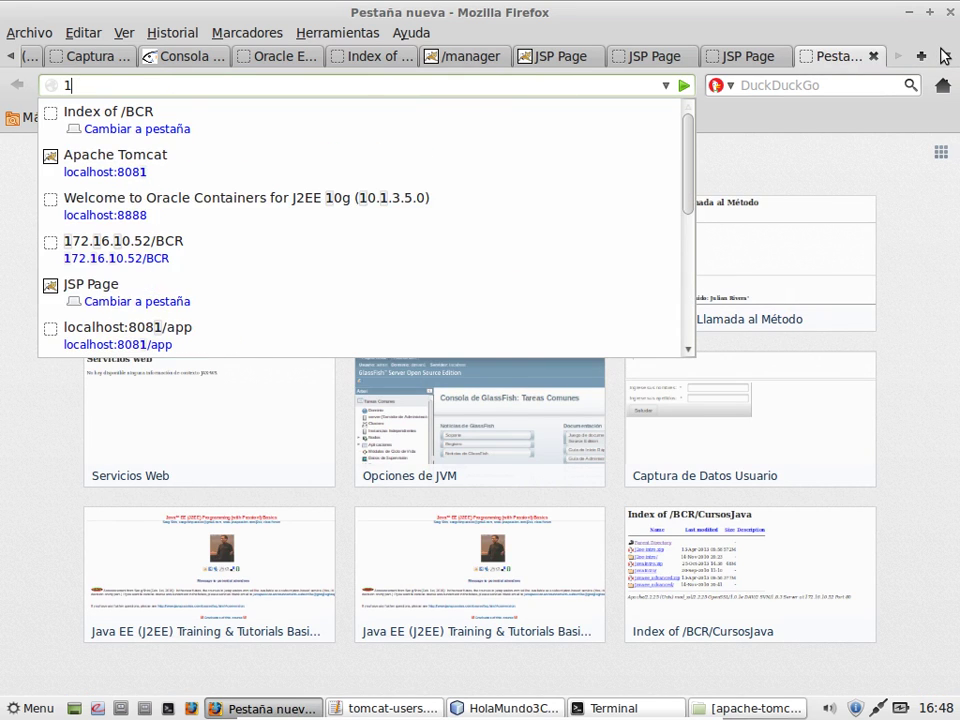
type("72.")
key("End")
type("s")
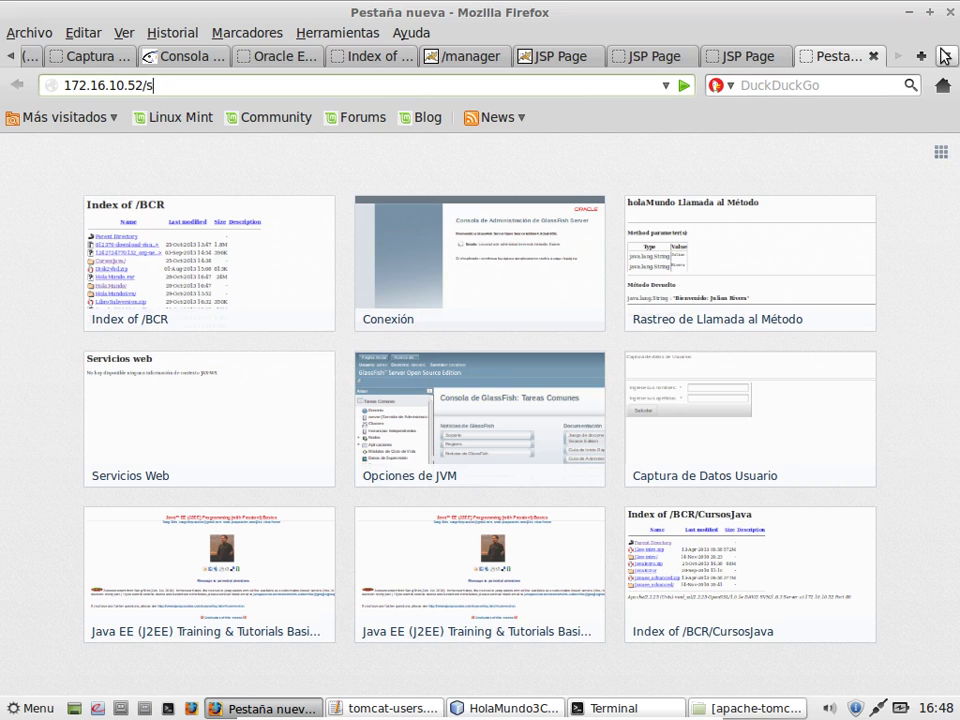
type("vn/javaeehttps")
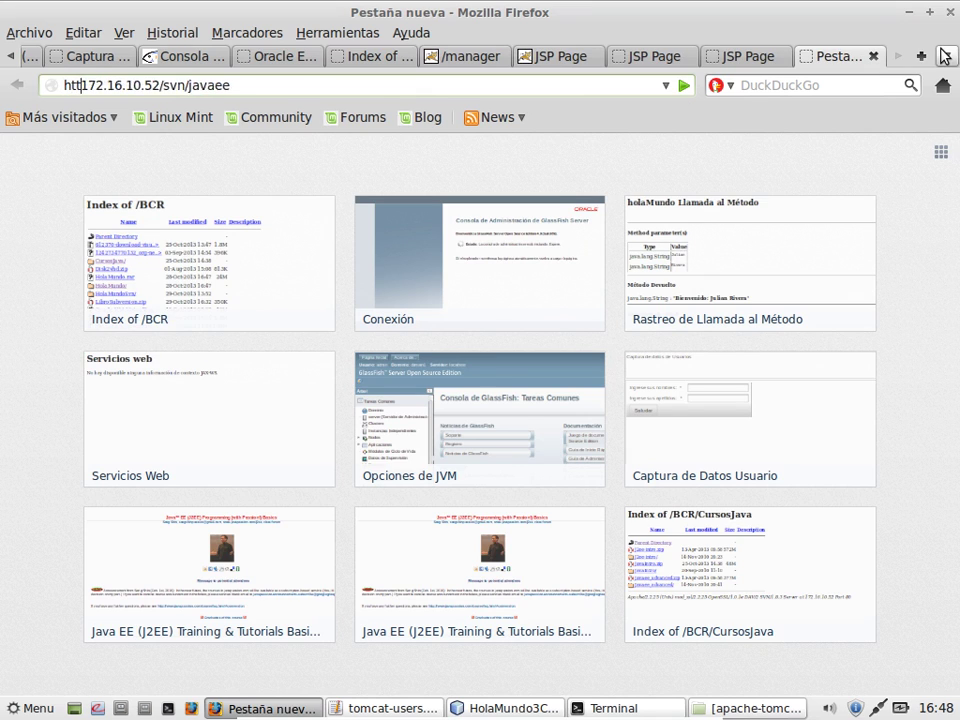
type("://")
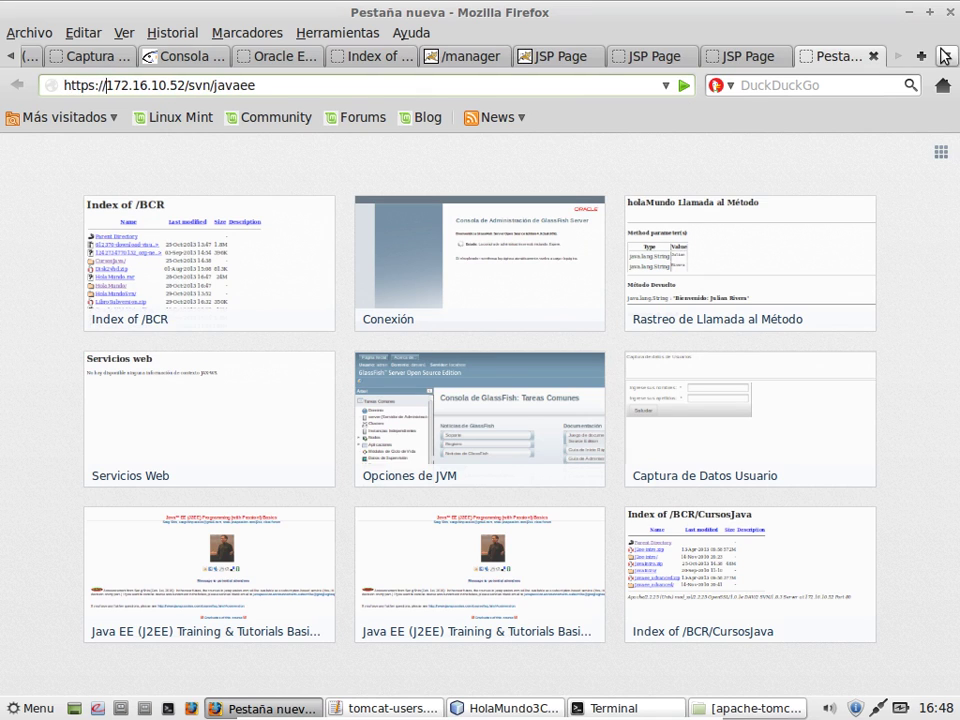
key("Return")
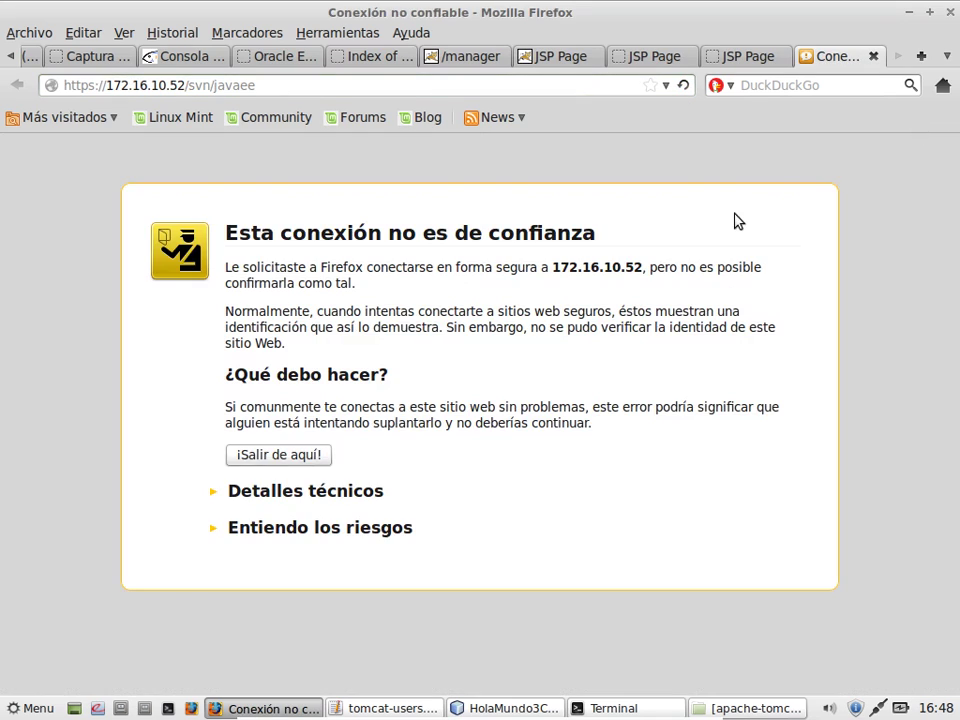
Step: Accept the certificate risk and confirm a security exception for the repository server
left_click(385, 537)
left_click(319, 668)
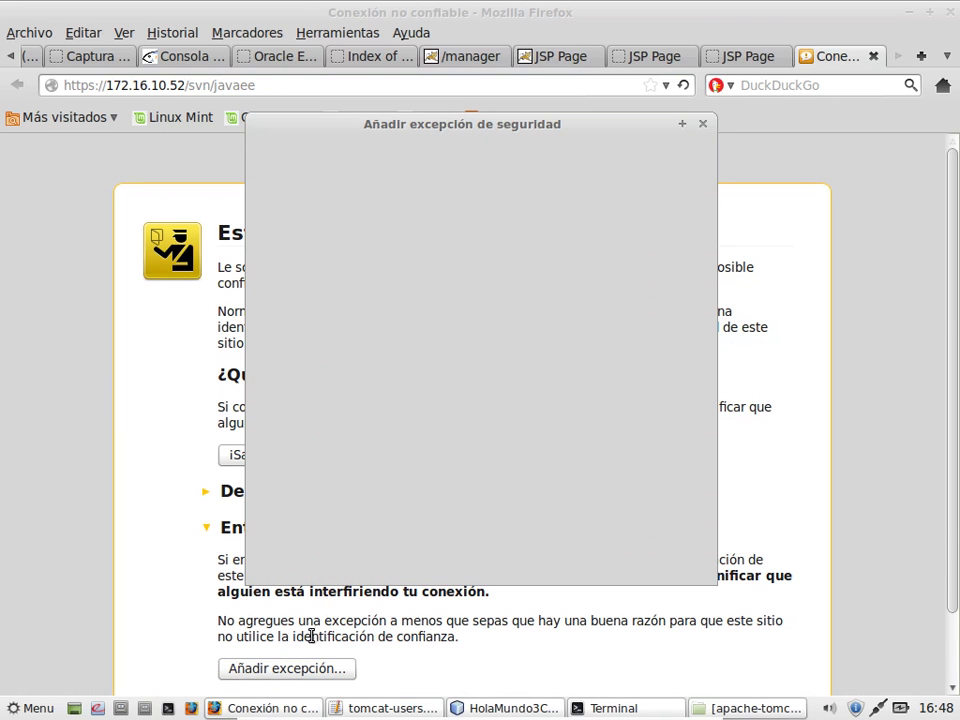
left_click(372, 560)
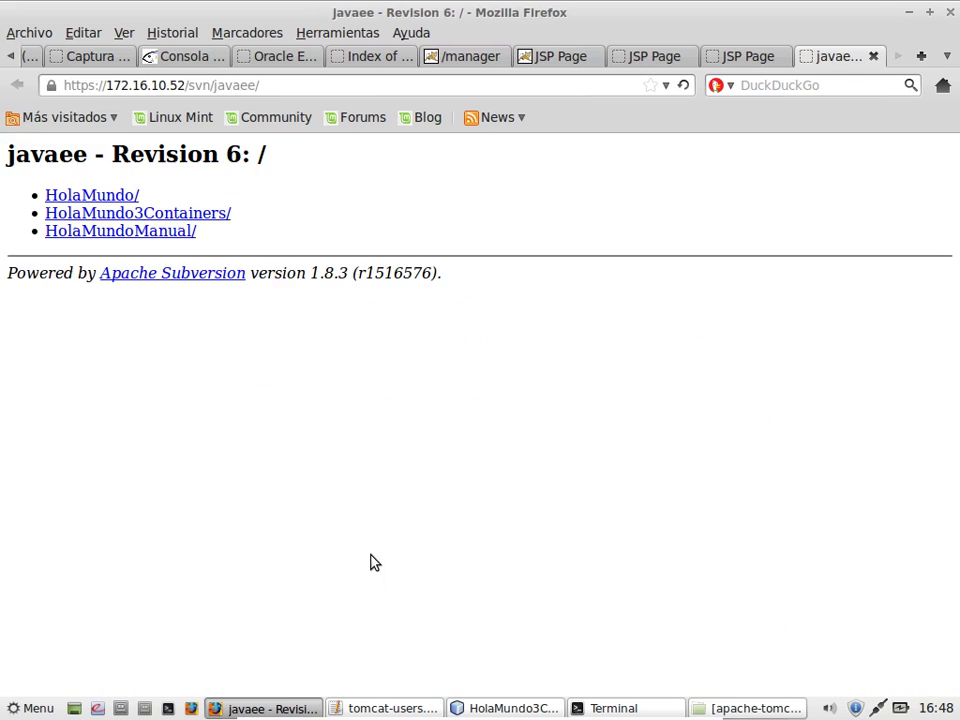
Step: Open the HolaMundo3Containers/ folder at revision 6, then close NetBeans and Firefox, saving its tabs
left_click(171, 213)
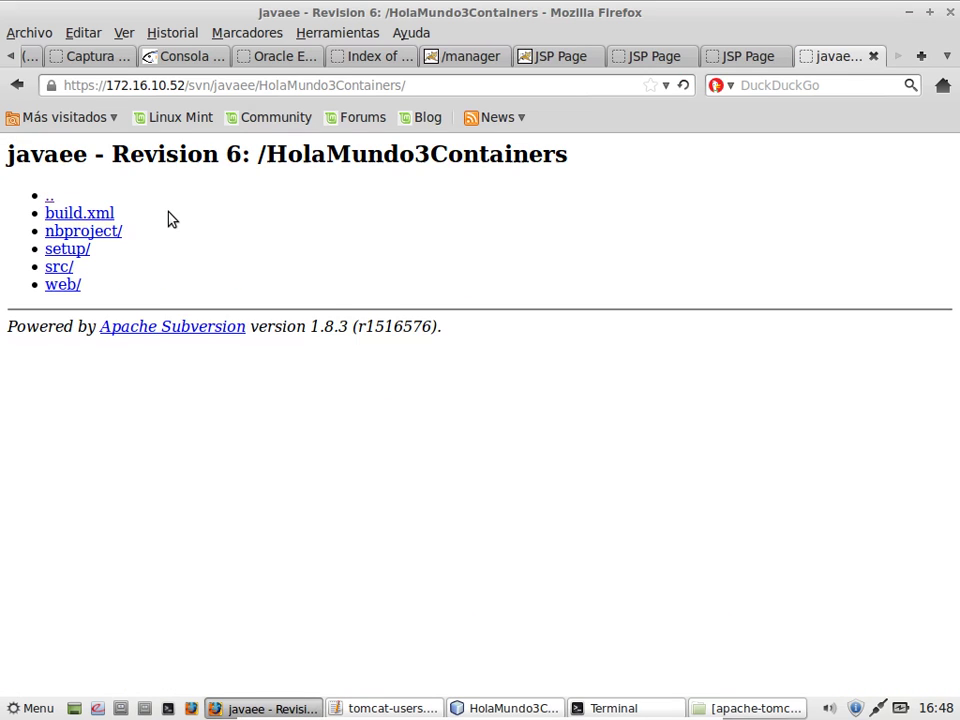
left_click(497, 708)
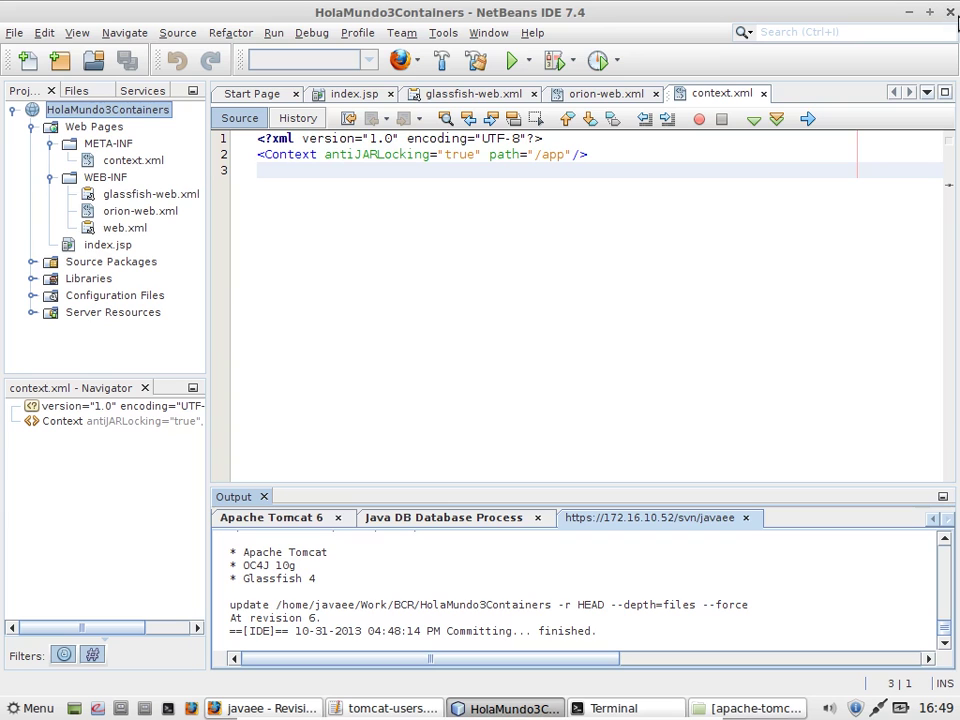
left_click(951, 13)
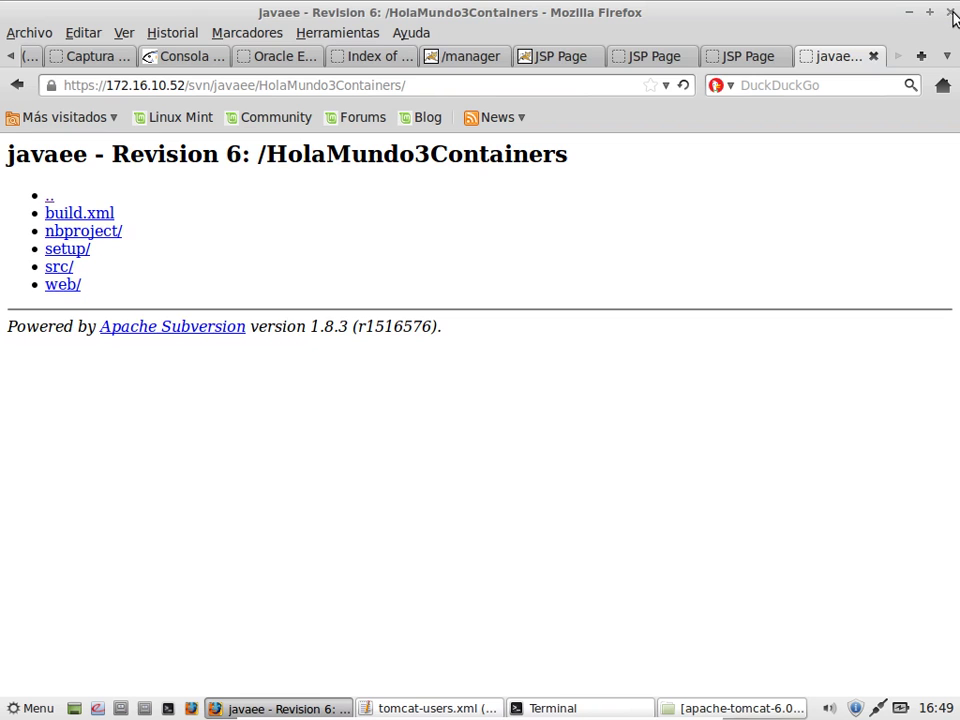
left_click(951, 13)
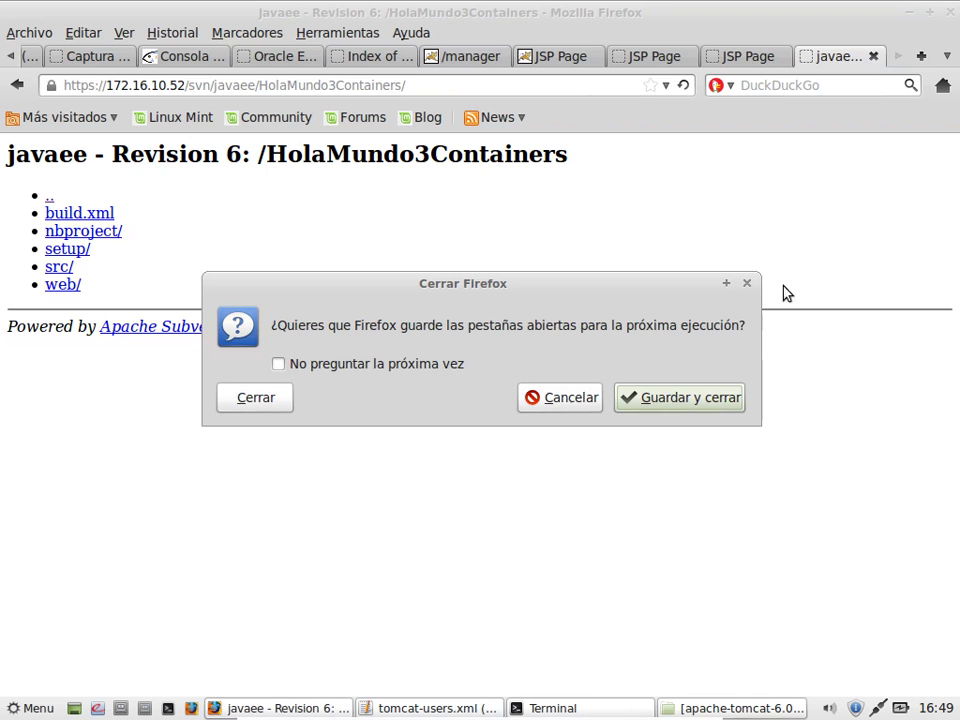
left_click(710, 404)
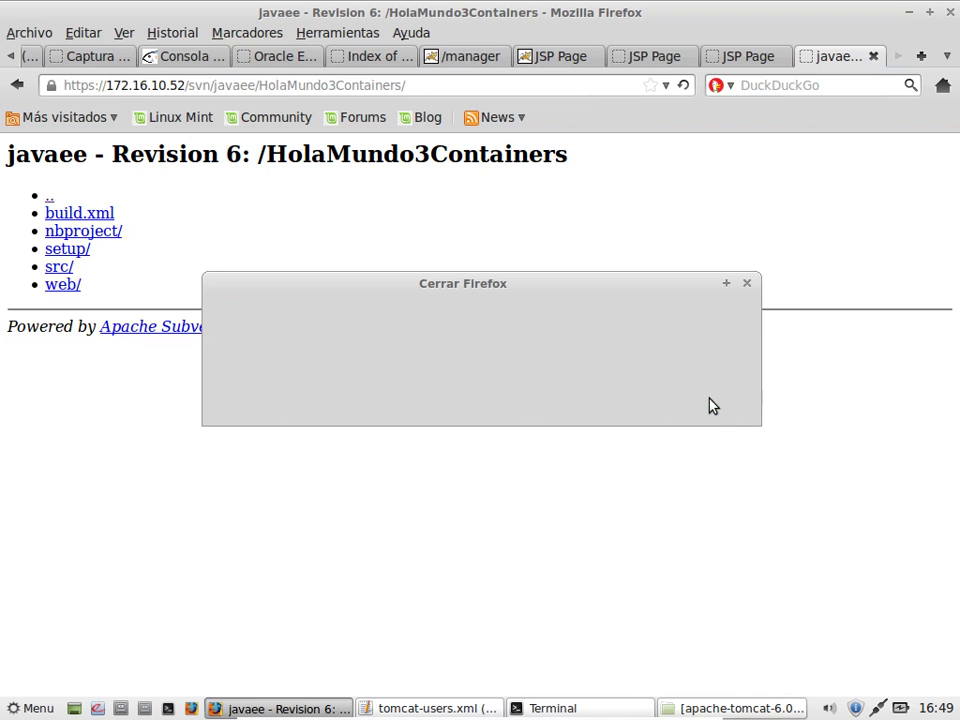